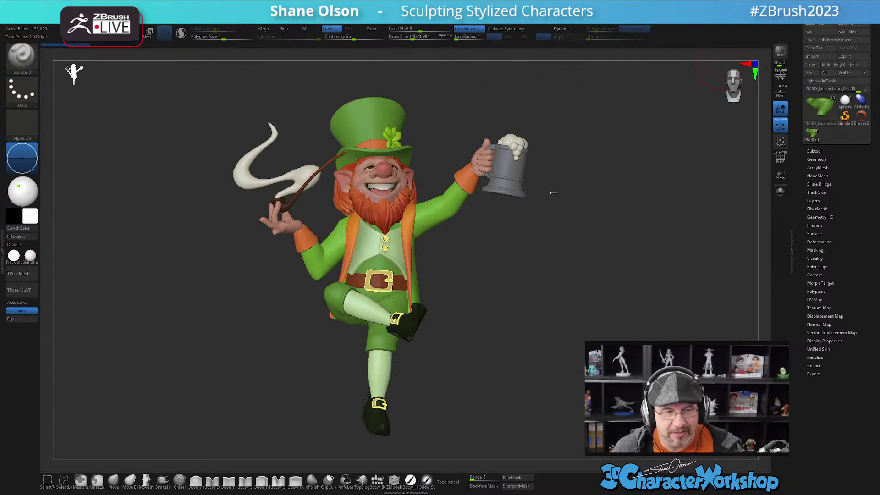
key(s)
drag(476, 272, 479, 272)
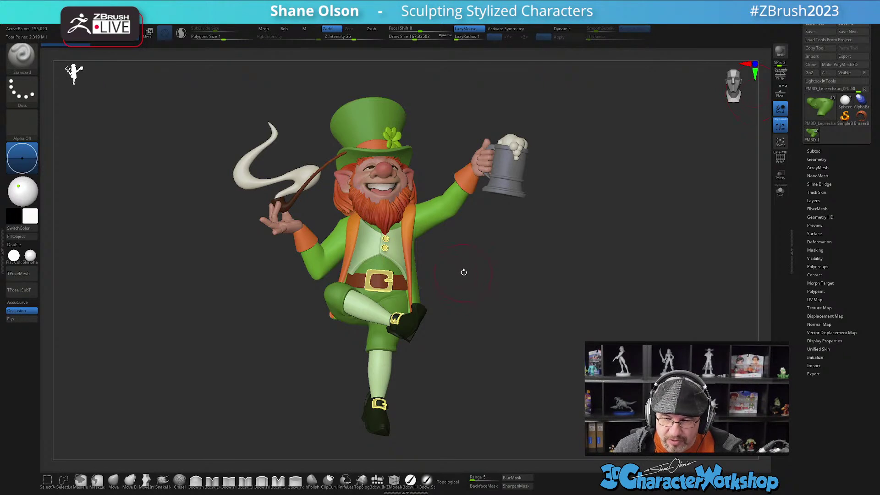
key(s)
drag(518, 281, 515, 280)
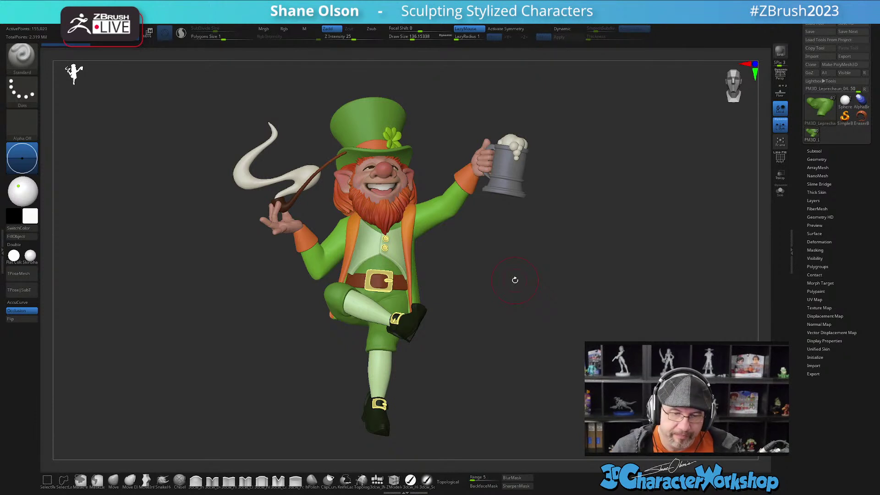
mouse_move(515, 280)
mouse_down()
mouse_move(497, 280)
mouse_move(530, 281)
mouse_up()
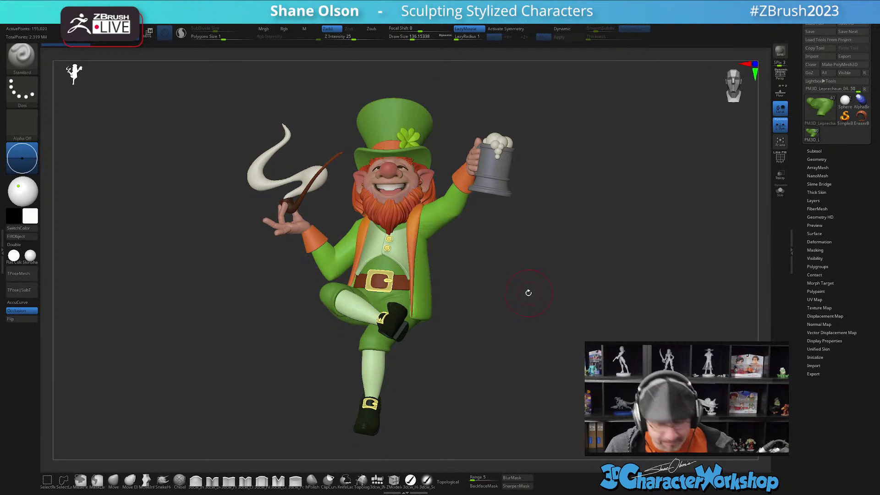
drag(510, 281, 517, 281)
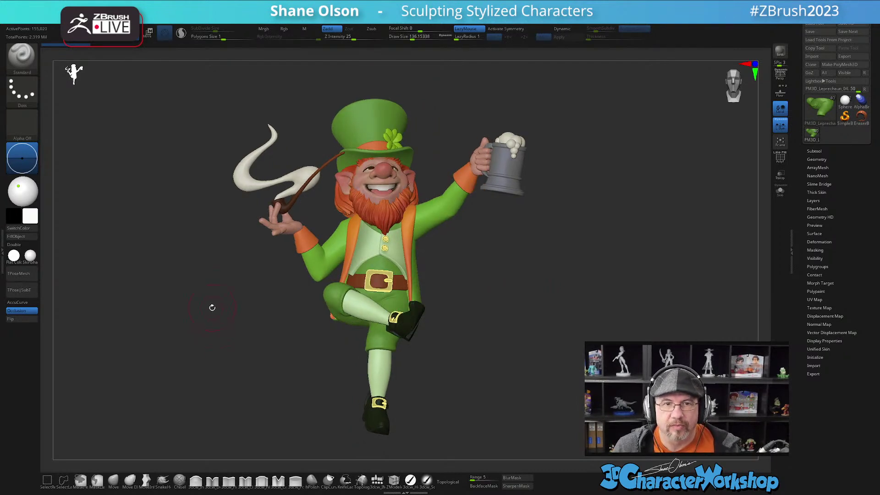
- Select the gold belt buckle and fill it with the SkinShade4 material, applying material only without colour
drag(475, 289, 488, 320)
mouse_move(505, 271)
alt+mouse_down()
mouse_move(498, 311)
mouse_move(509, 306)
mouse_move(494, 335)
alt+mouse_up()
key(s)
alt+click(390, 301)
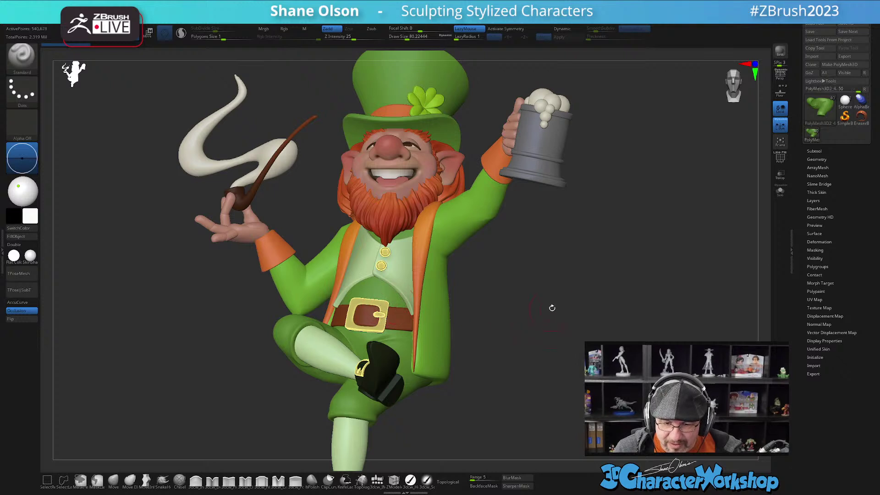
key(shift+f)
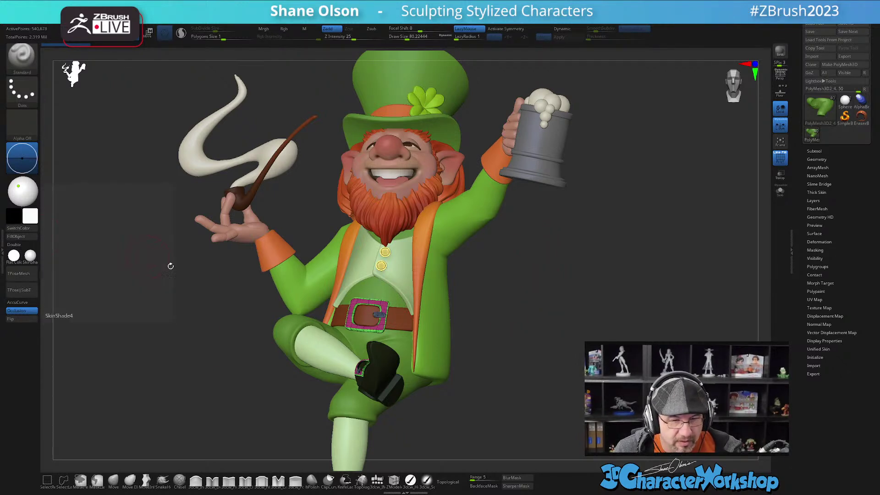
click(411, 481)
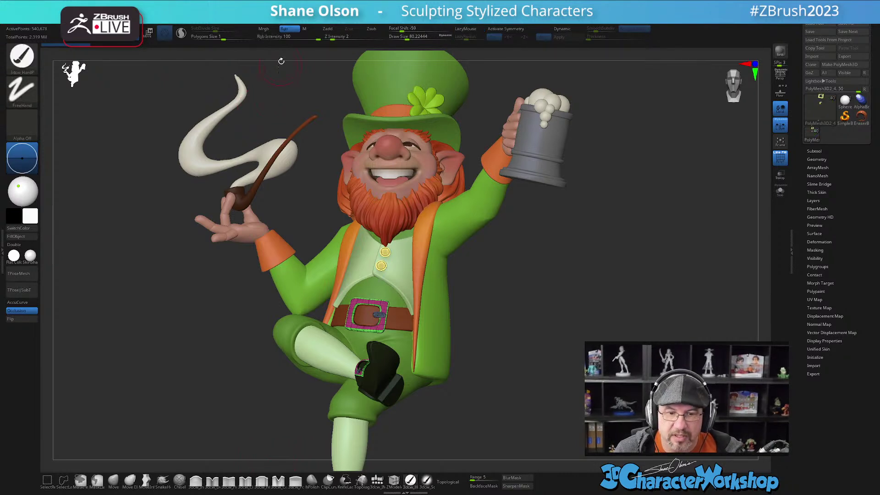
click(304, 29)
click(16, 237)
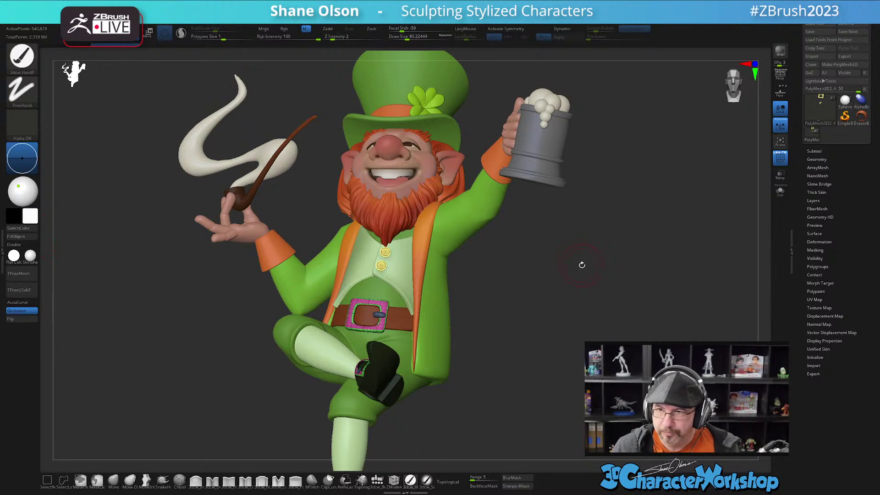
- Fill the two gold vest buttons with the same material, and select the buckle on the standing leg's shoe
alt+drag(584, 265, 584, 267)
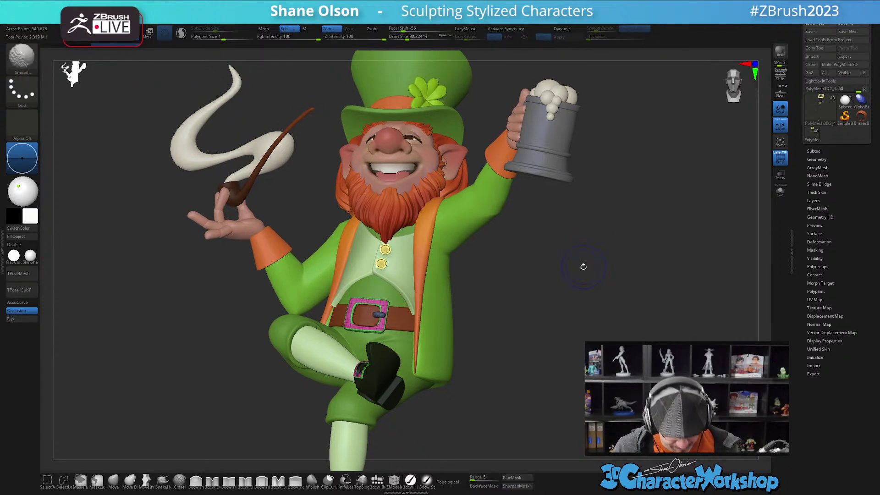
key(shift+f)
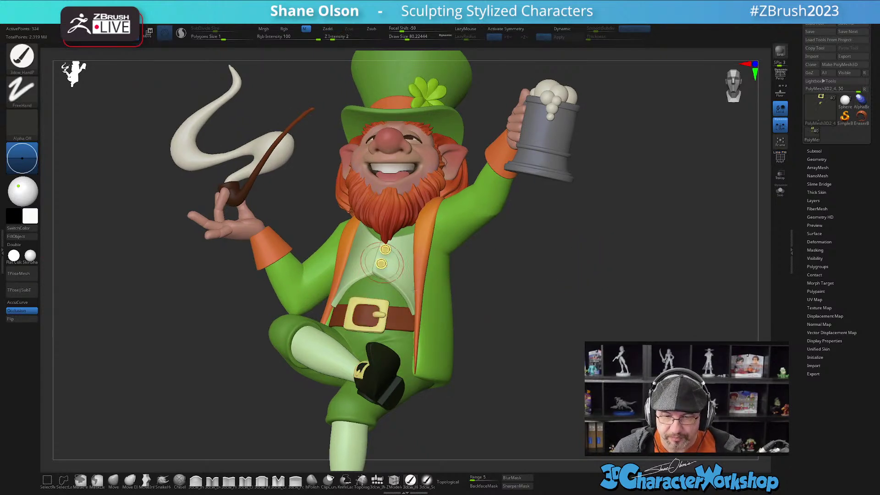
key(shift+f)
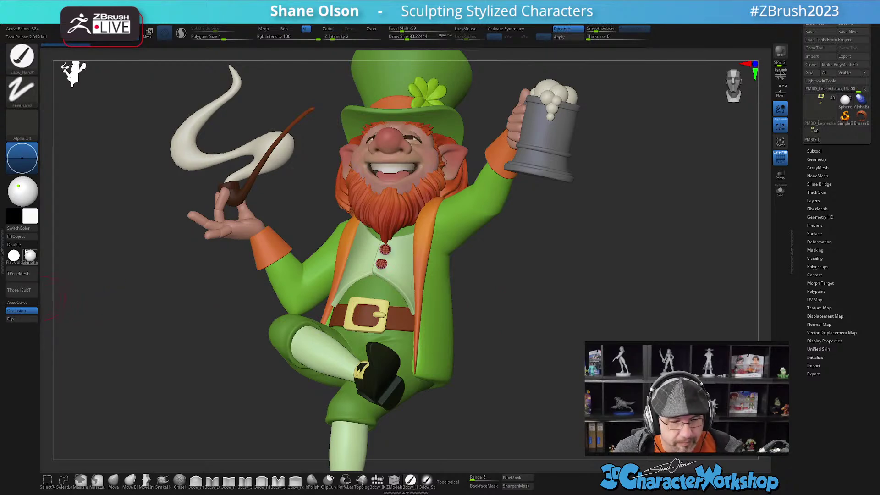
click(23, 237)
alt+drag(552, 268, 540, 316)
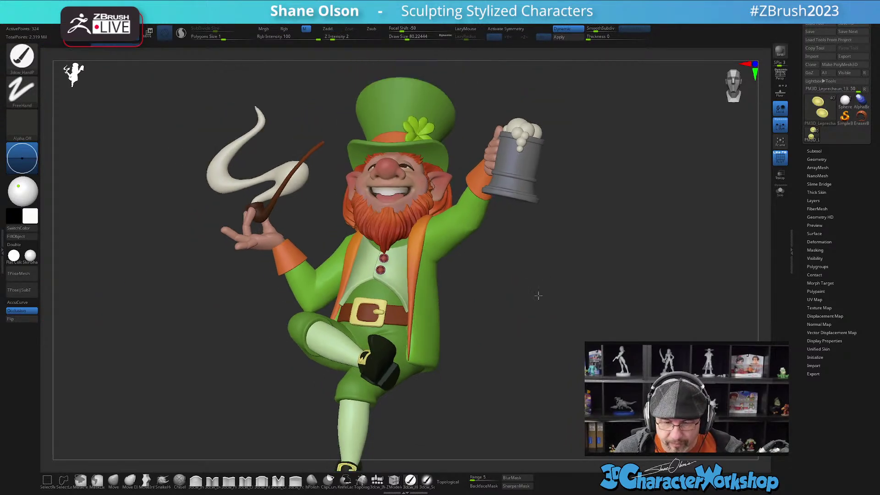
alt+drag(508, 422, 500, 342)
alt+click(347, 398)
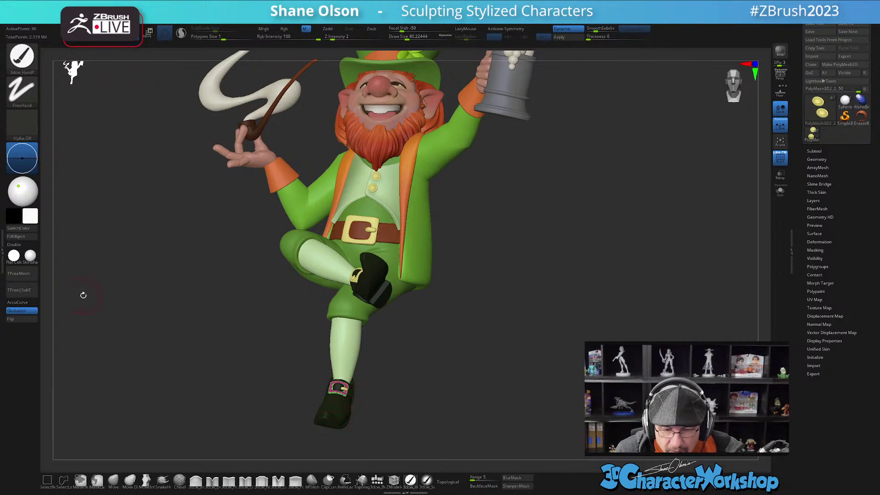
- Select the pipe-holding hand and examine its polygroups from the side with the polyframe shown
drag(540, 314, 527, 360)
drag(537, 316, 536, 348)
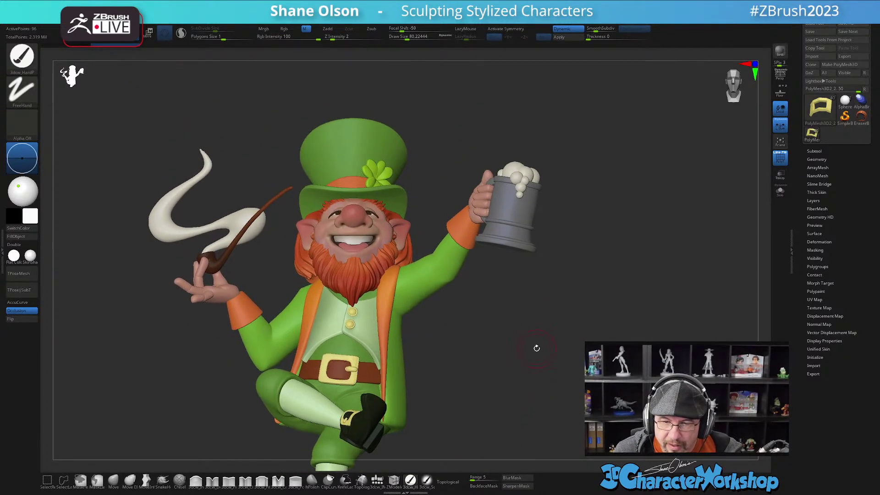
drag(504, 310, 501, 314)
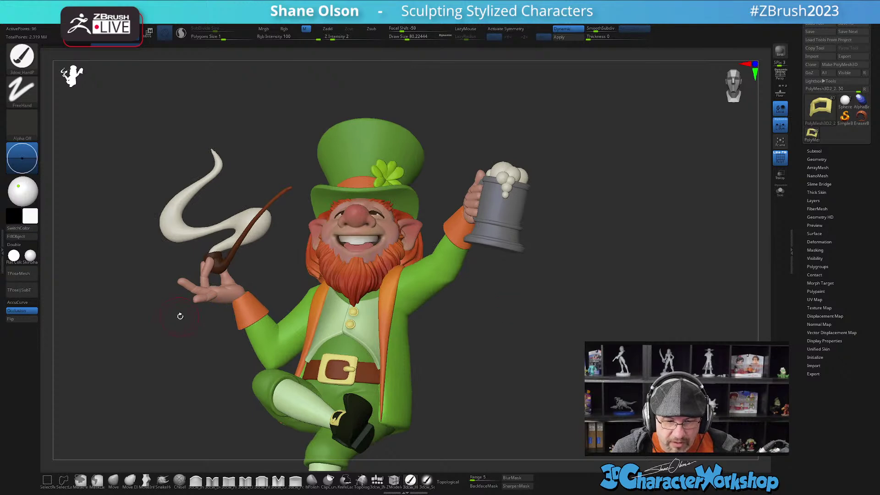
alt+click(216, 296)
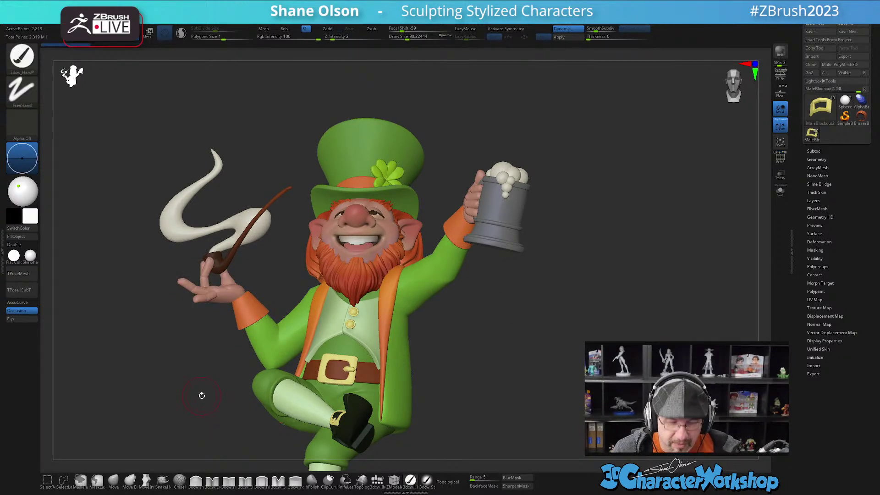
drag(201, 395, 543, 305)
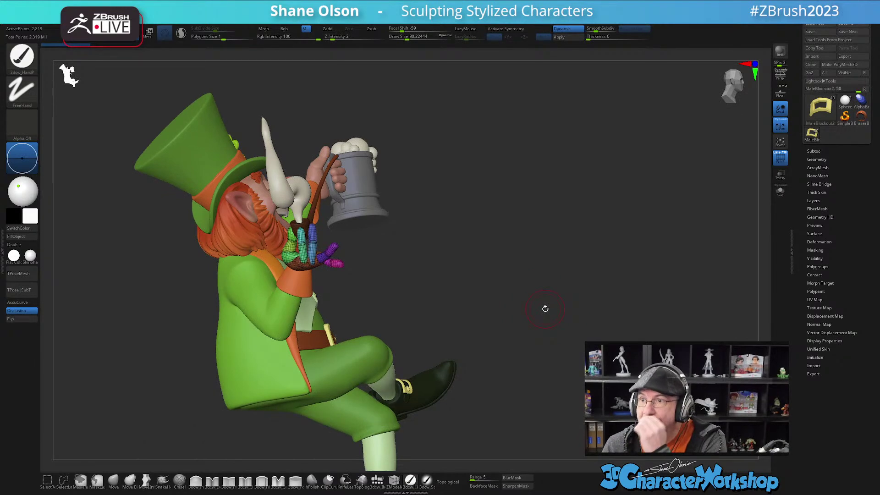
key(s)
drag(432, 297, 437, 296)
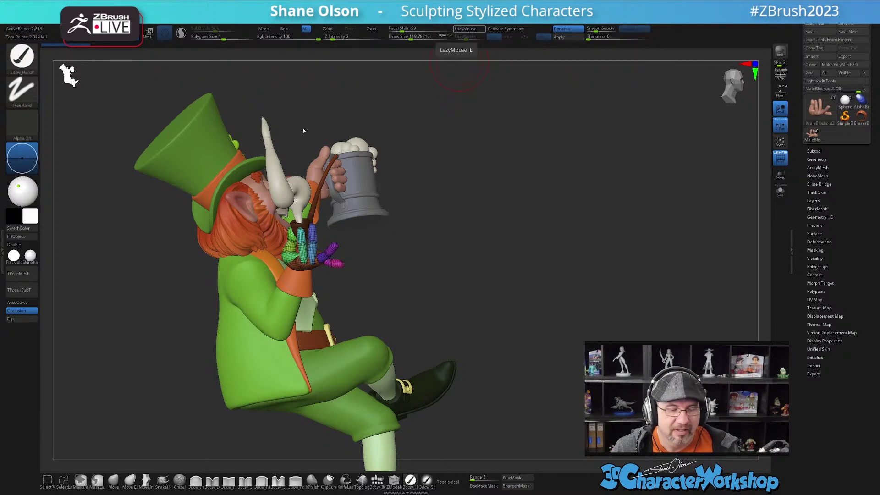
drag(548, 281, 514, 283)
key(shift+f)
alt+drag(242, 294, 144, 265)
mouse_move(555, 331)
mouse_down()
mouse_move(540, 336)
mouse_move(550, 338)
mouse_up()
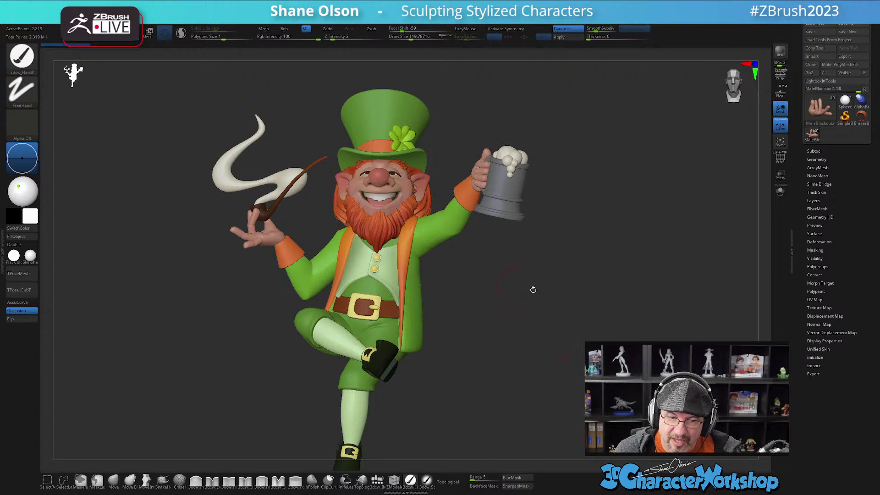
drag(543, 290, 537, 299)
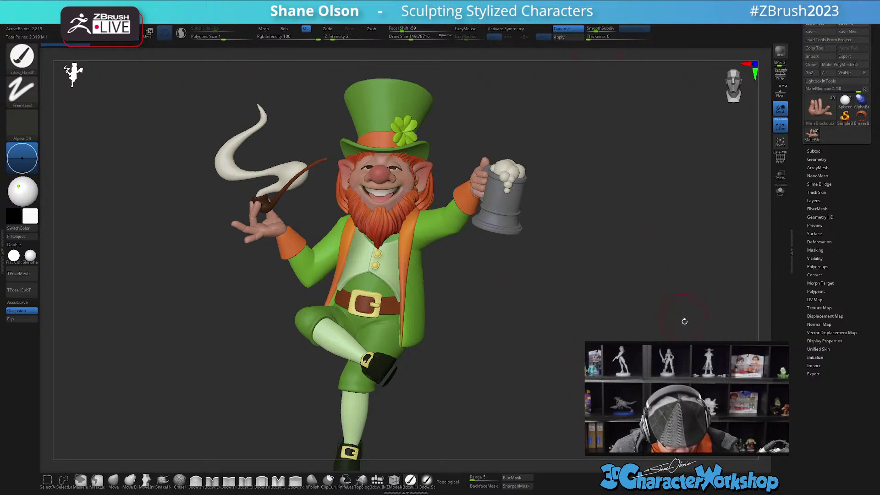
alt+drag(598, 334, 527, 269)
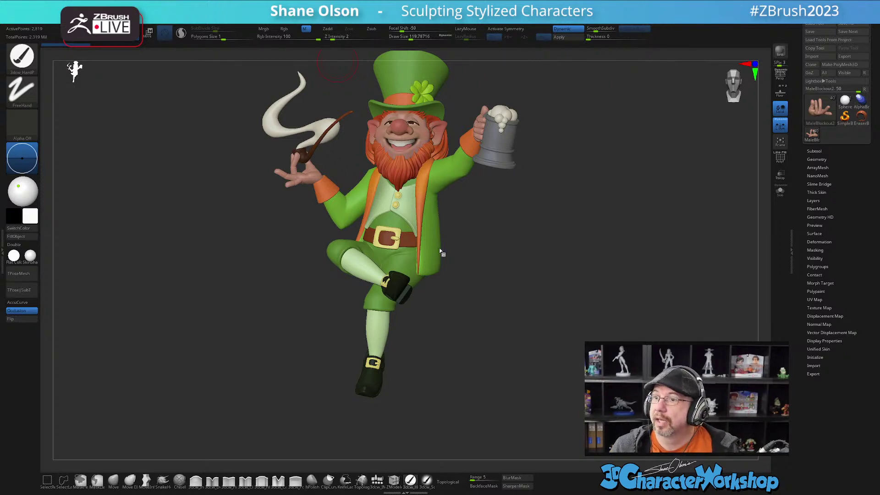
mouse_move(481, 257)
mouse_down()
mouse_move(535, 230)
mouse_move(503, 250)
mouse_move(509, 263)
mouse_move(500, 284)
mouse_up()
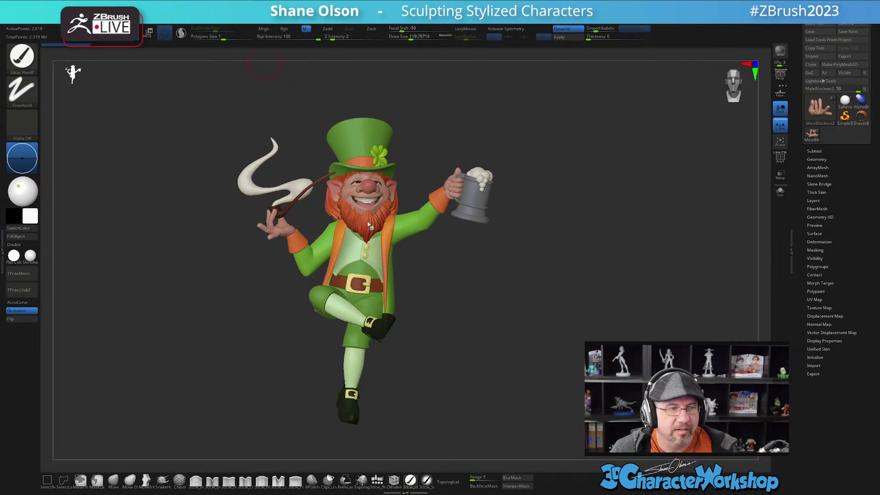
drag(595, 304, 575, 292)
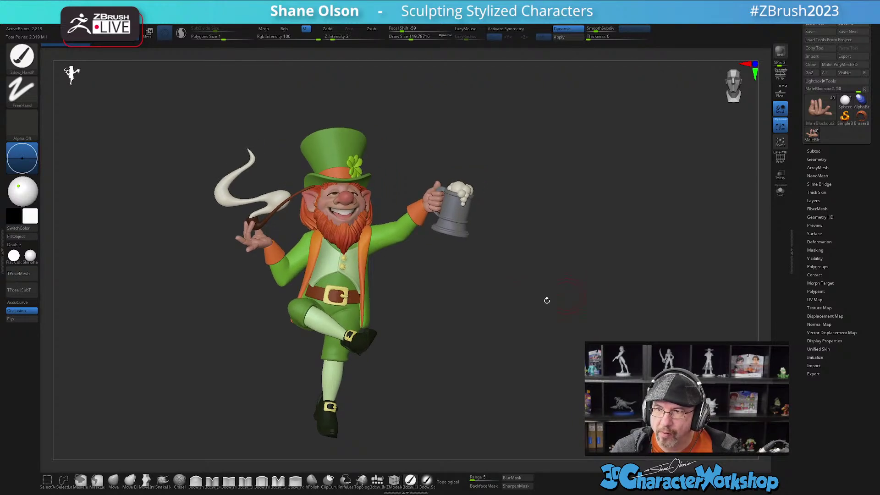
key(s)
drag(434, 314, 444, 313)
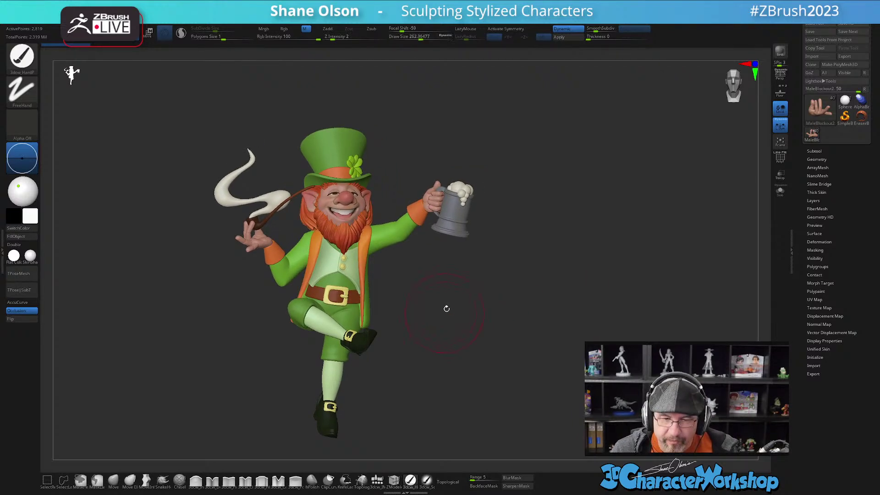
- Select the trousers and examine their mesh with the polyframe shown temporarily
mouse_move(488, 288)
mouse_down()
mouse_move(472, 279)
mouse_move(481, 314)
mouse_move(521, 320)
mouse_up()
alt+click(362, 353)
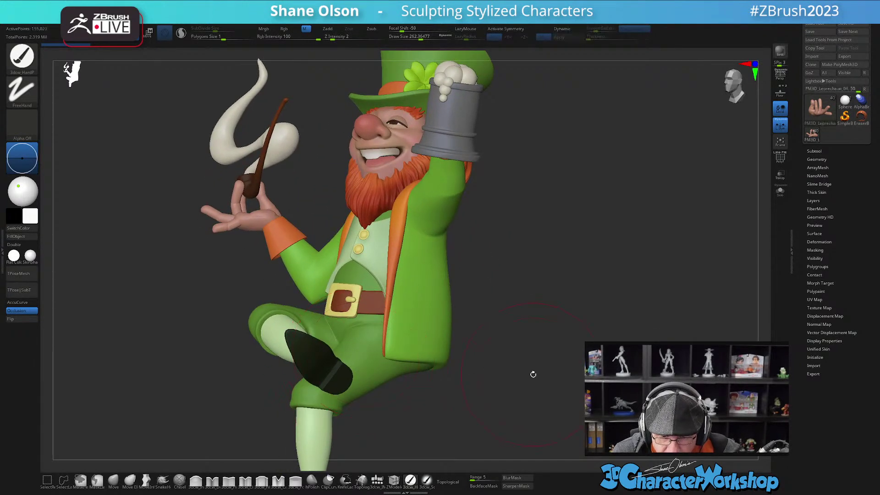
key(shift+f)
mouse_move(542, 338)
alt+mouse_down()
mouse_move(549, 288)
mouse_move(550, 300)
alt+mouse_up()
key(s)
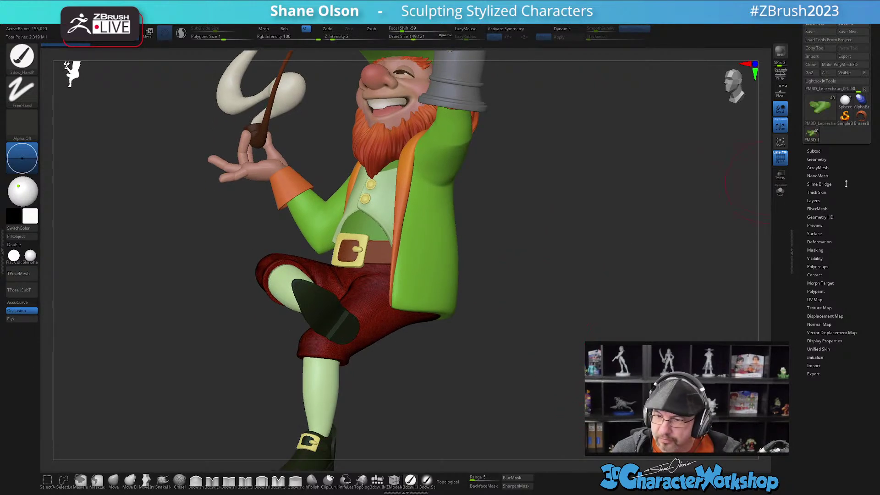
shift+drag(643, 212, 564, 280)
key(shift+f)
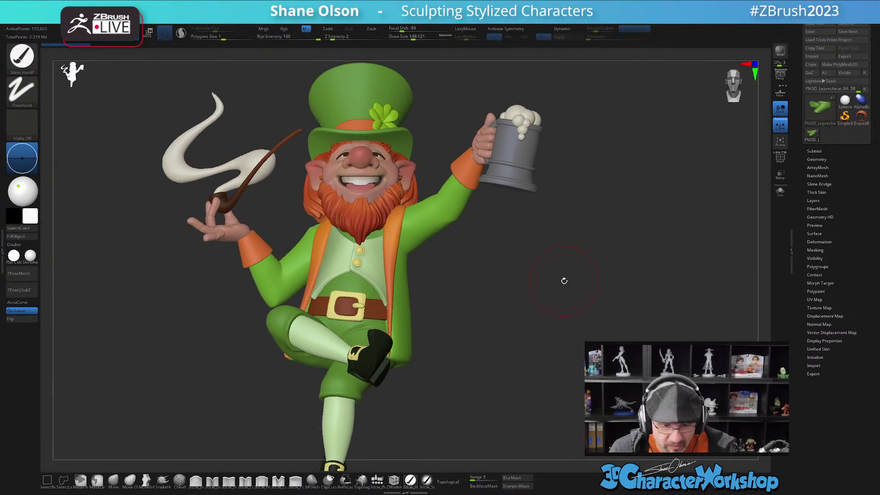
key(s)
drag(513, 302, 507, 303)
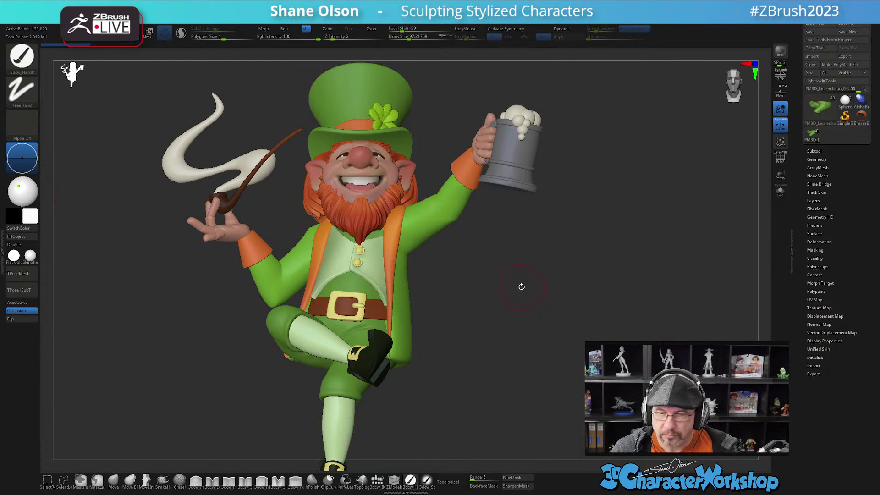
key(s)
drag(494, 285, 505, 257)
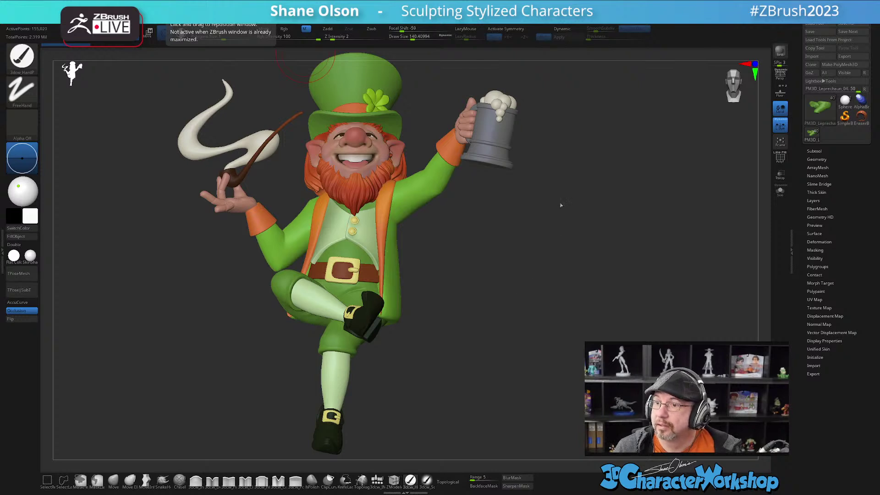
drag(482, 258, 511, 272)
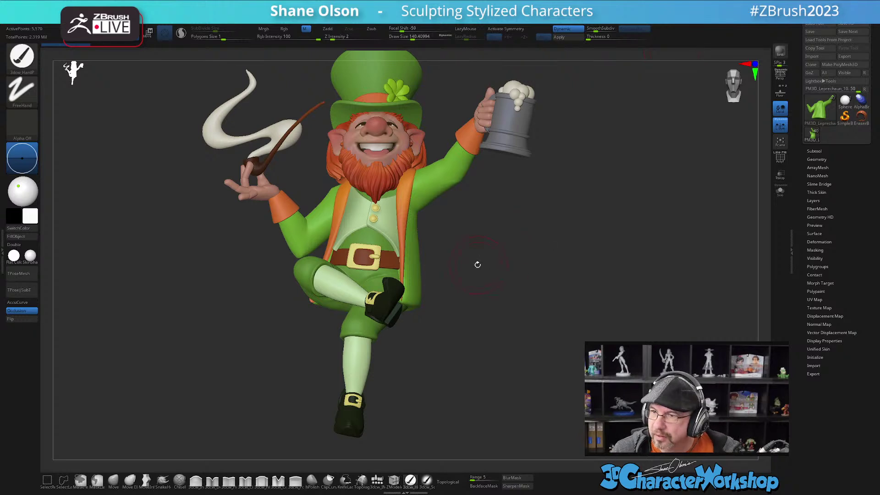
- Isolate the green coat, examine its shape from the side and front, and show the whole character again
mouse_move(475, 258)
mouse_down()
mouse_move(486, 264)
mouse_move(500, 243)
mouse_move(513, 242)
mouse_move(505, 265)
mouse_up()
key(s)
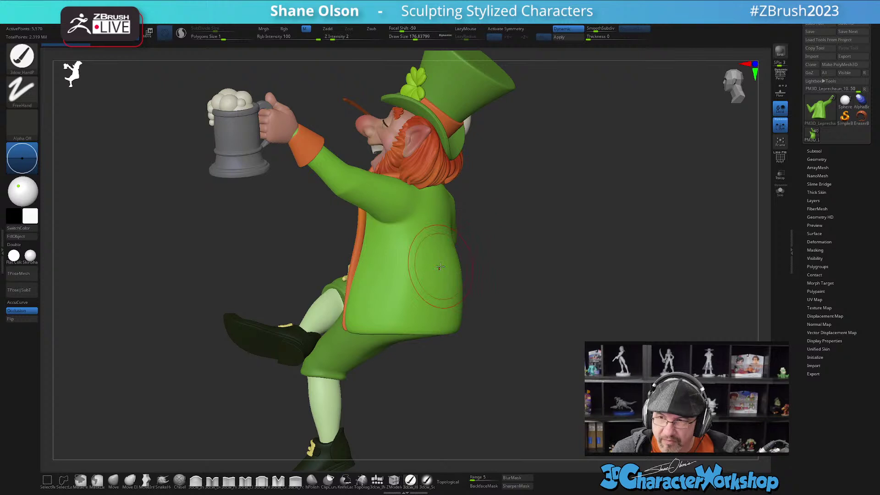
drag(263, 289, 390, 298)
alt+drag(472, 309, 477, 334)
click(780, 191)
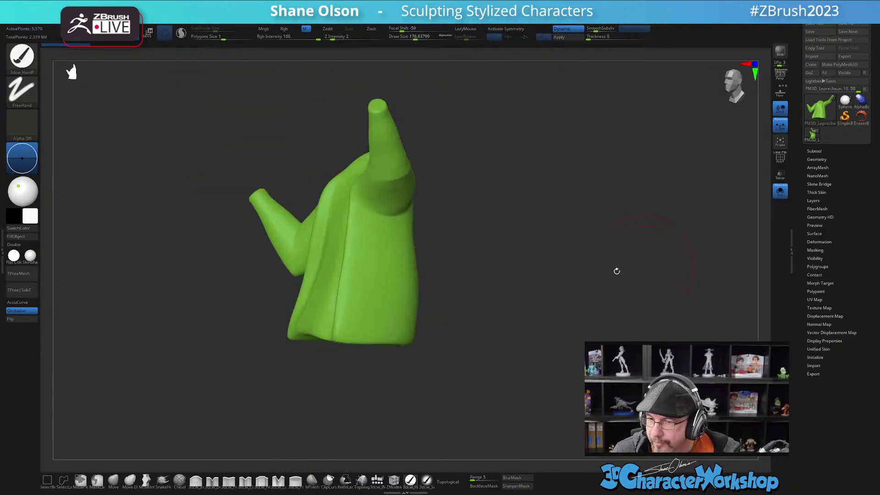
drag(532, 294, 577, 253)
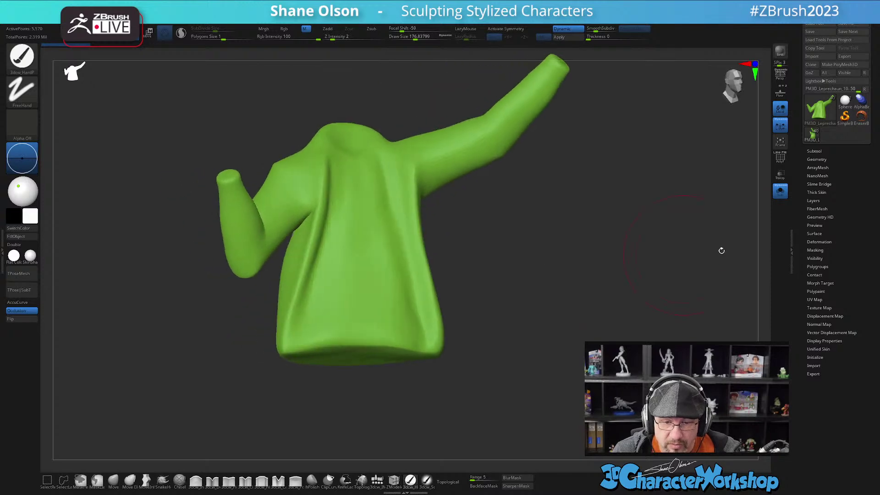
click(780, 191)
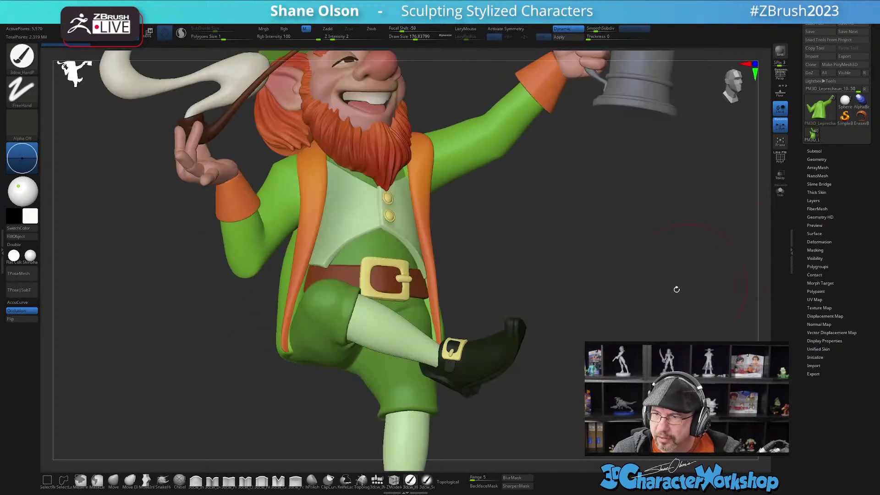
drag(599, 305, 595, 298)
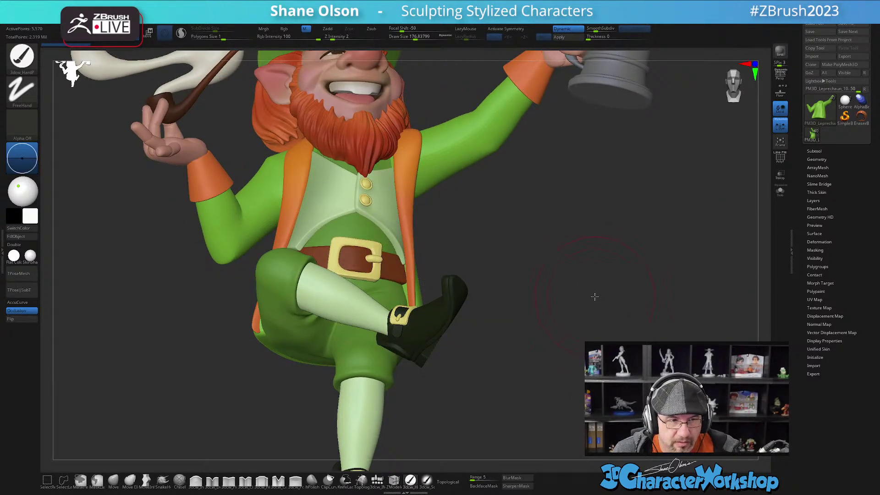
- Select the trousers and examine the whole character's pose and silhouette from the front and at a slight angle
alt+click(293, 312)
mouse_move(562, 282)
mouse_down()
mouse_move(554, 294)
mouse_move(537, 295)
mouse_move(576, 294)
mouse_move(572, 275)
mouse_up()
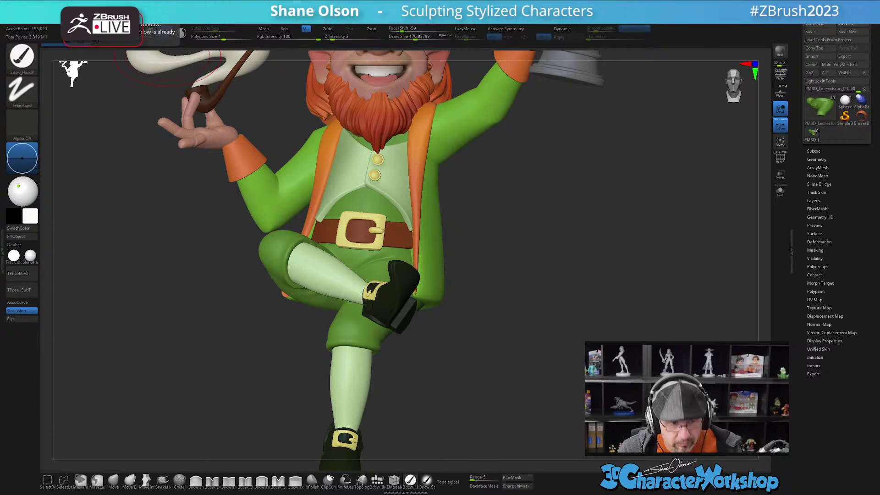
mouse_move(527, 264)
ctrl+right_down()
mouse_move(528, 256)
mouse_move(516, 263)
ctrl+right_up()
alt+drag(538, 238, 538, 265)
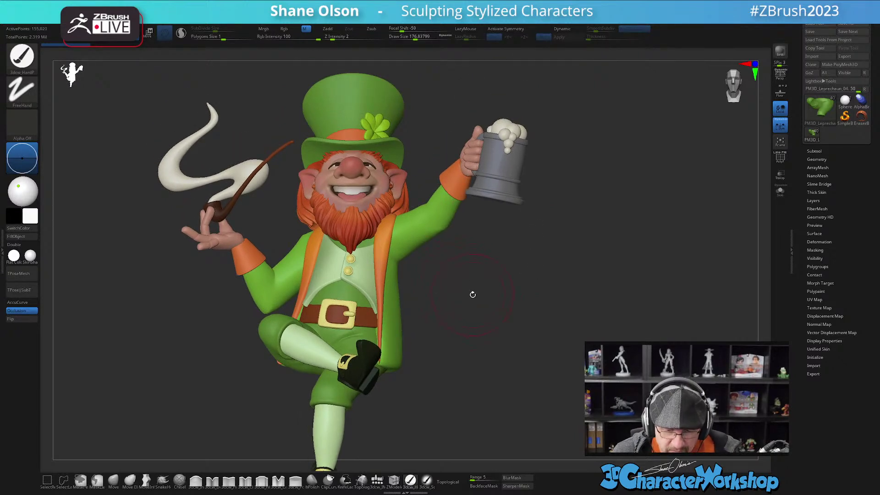
key(s)
mouse_move(478, 303)
mouse_down()
mouse_move(503, 303)
mouse_move(473, 295)
mouse_move(552, 296)
mouse_move(524, 298)
mouse_move(519, 308)
mouse_up()
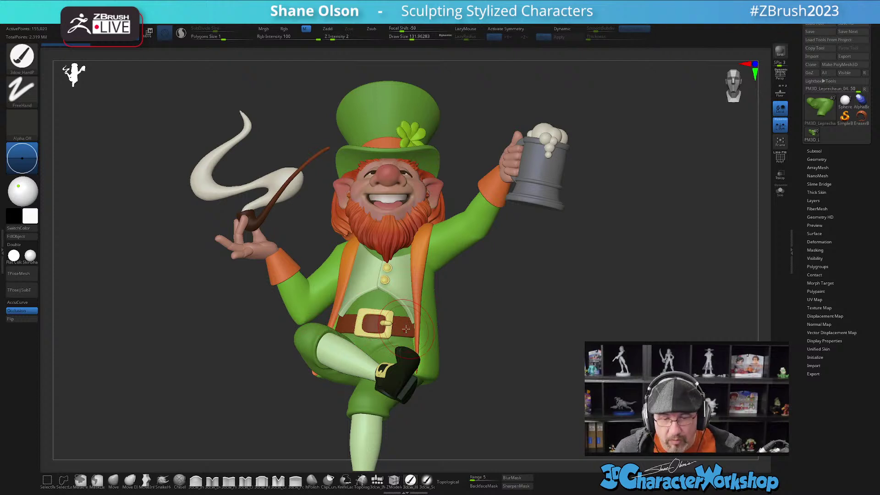
key(s)
click(537, 309)
drag(551, 289, 533, 279)
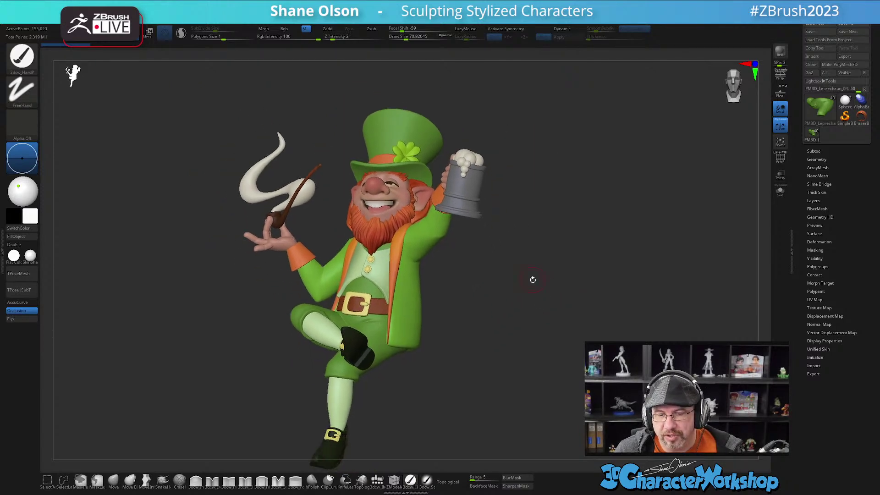
key(s)
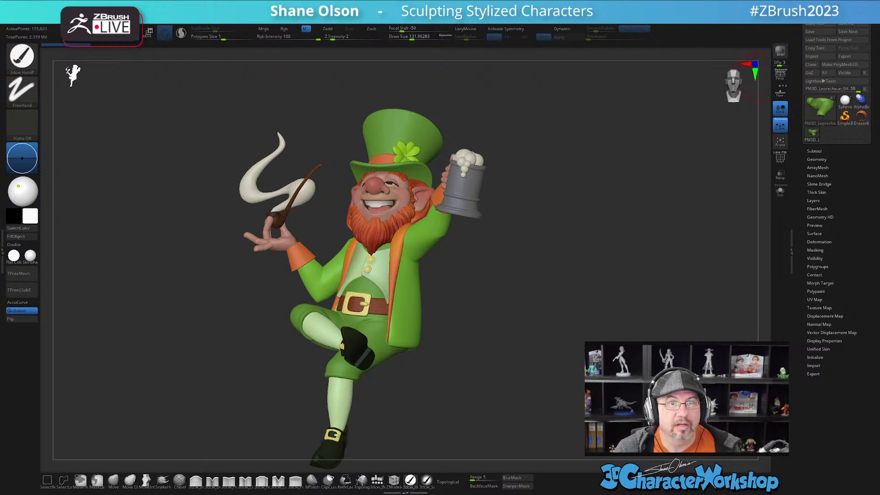
- Switch to the browser and browse the Pinterest leprechaun board for reference images, and move the browser window off the model
drag(0, 115, 440, 66)
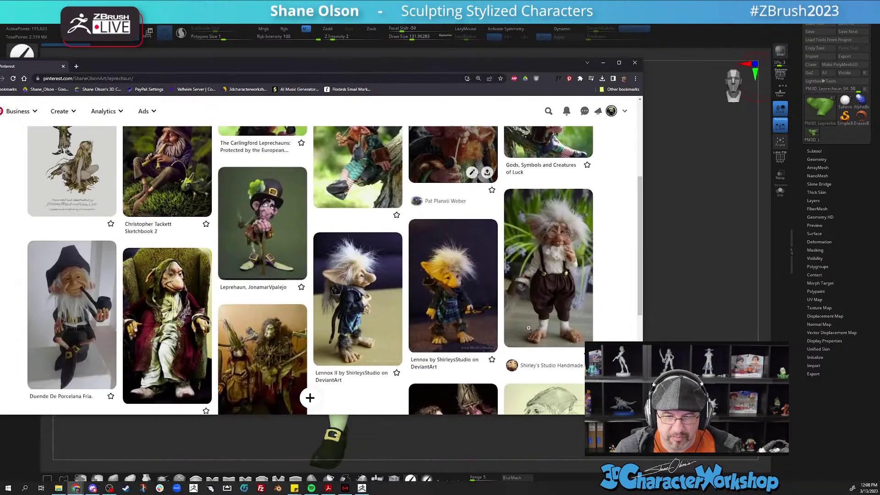
scroll(314, 314, up, 3)
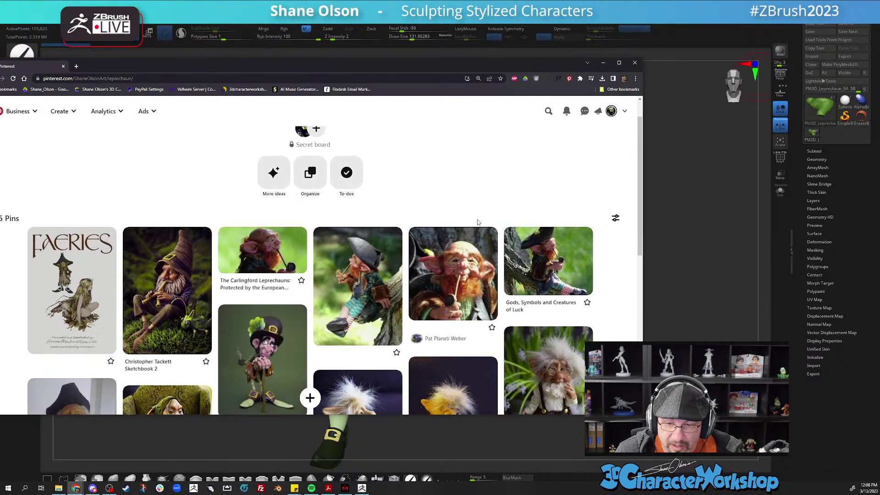
scroll(334, 243, down, 2)
scroll(214, 319, down, 3)
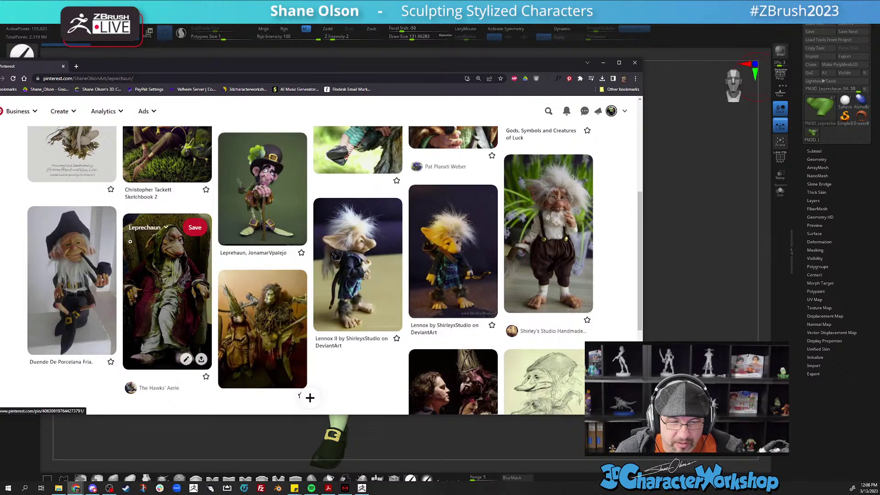
scroll(358, 229, down, 2)
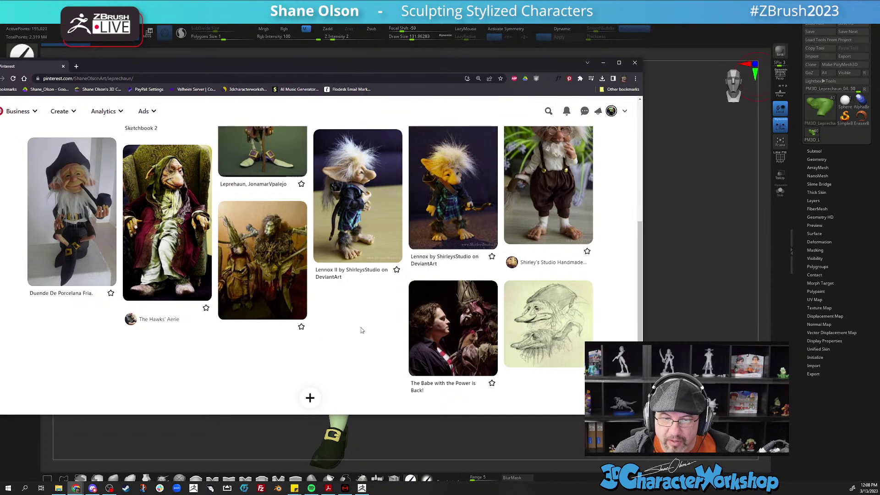
scroll(379, 206, up, 1)
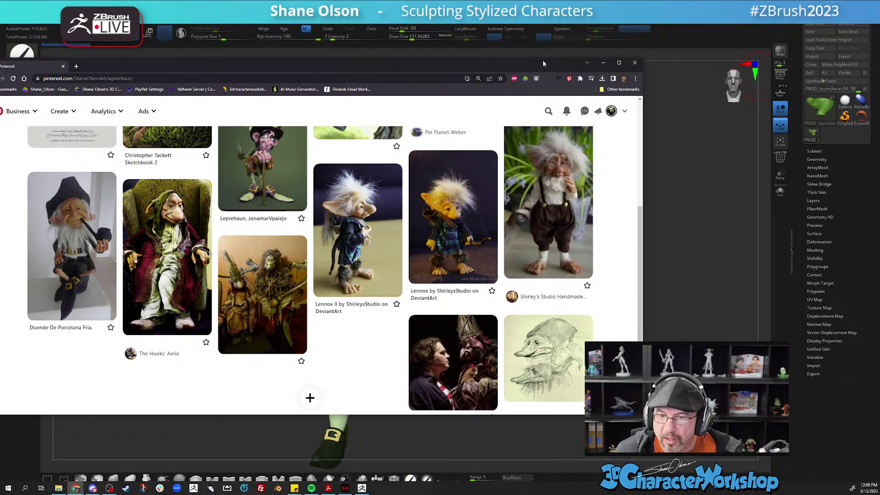
drag(543, 60, 603, 90)
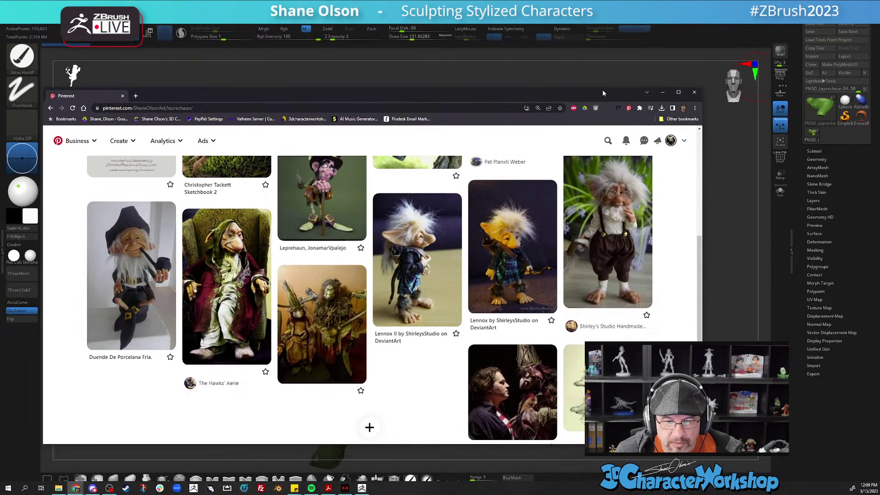
scroll(417, 275, up, 3)
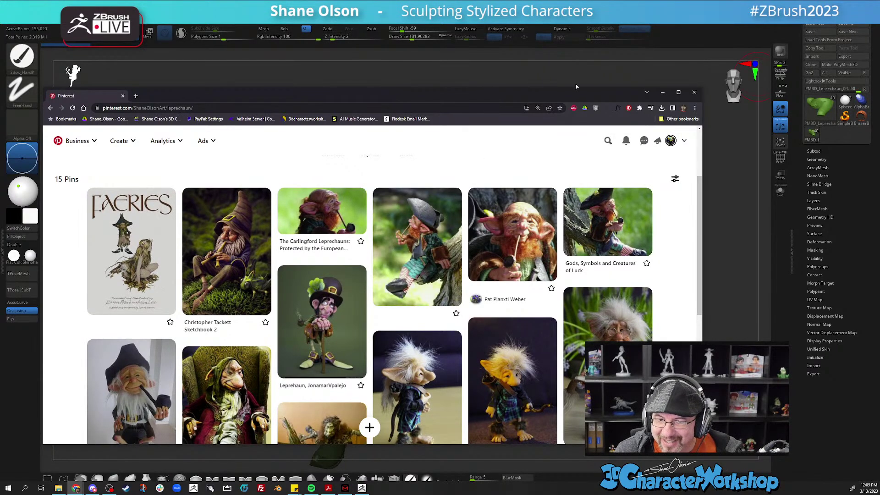
drag(588, 96, 401, 0)
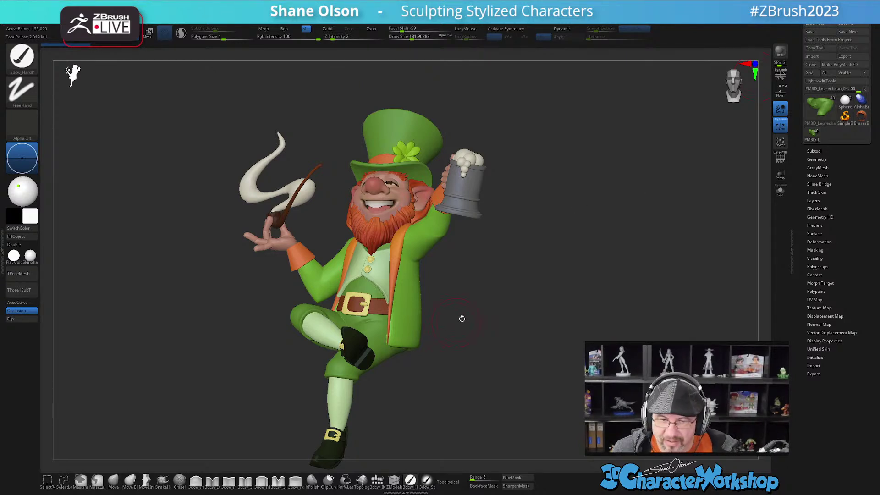
- Select the green coat and turn on X symmetry for it
drag(466, 311, 480, 314)
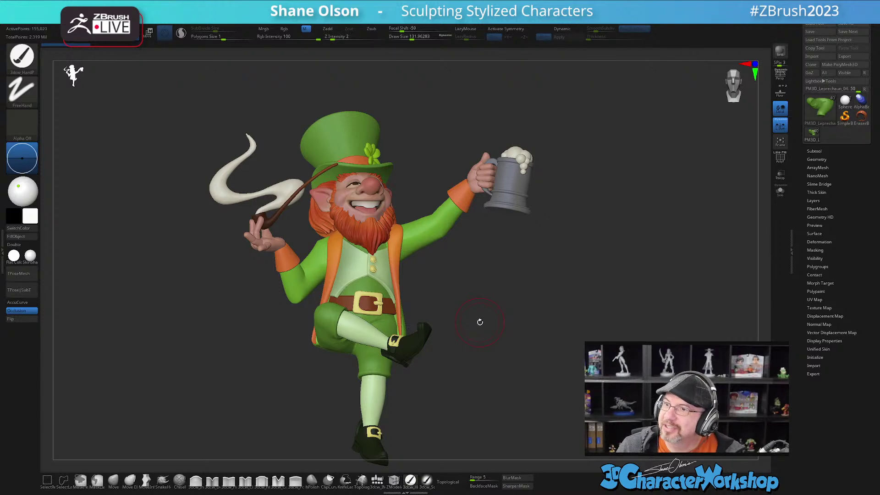
mouse_move(531, 280)
mouse_down()
mouse_move(458, 287)
mouse_move(531, 281)
mouse_up()
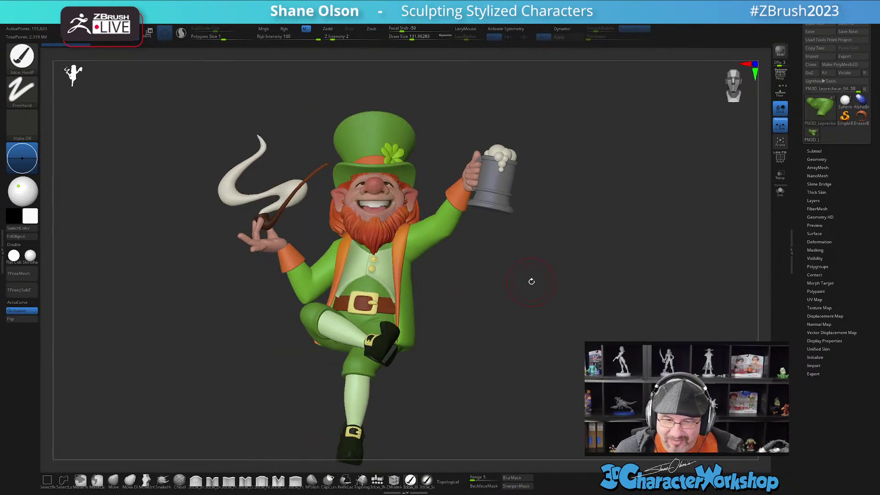
mouse_move(494, 248)
alt+mouse_down()
mouse_move(489, 332)
mouse_move(477, 310)
mouse_move(485, 319)
alt+mouse_up()
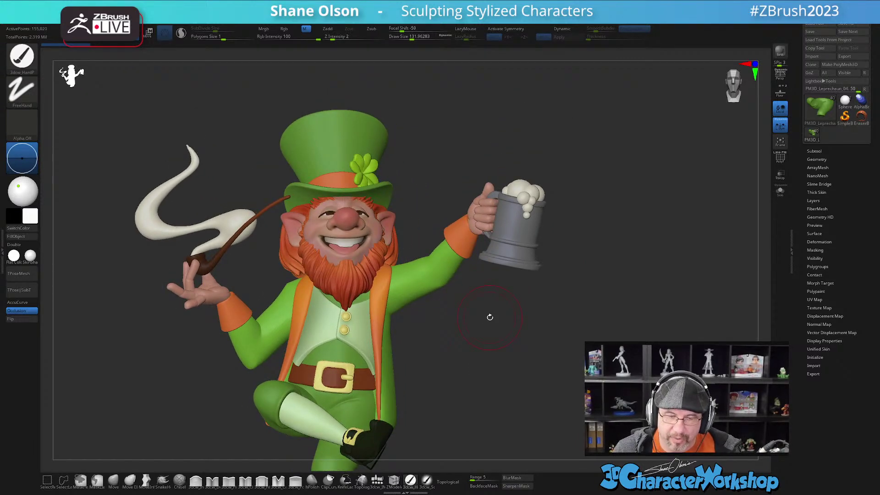
alt+drag(490, 317, 444, 314)
alt+click(251, 275)
mouse_move(518, 333)
mouse_down()
mouse_move(545, 341)
mouse_move(471, 312)
mouse_move(522, 300)
mouse_up()
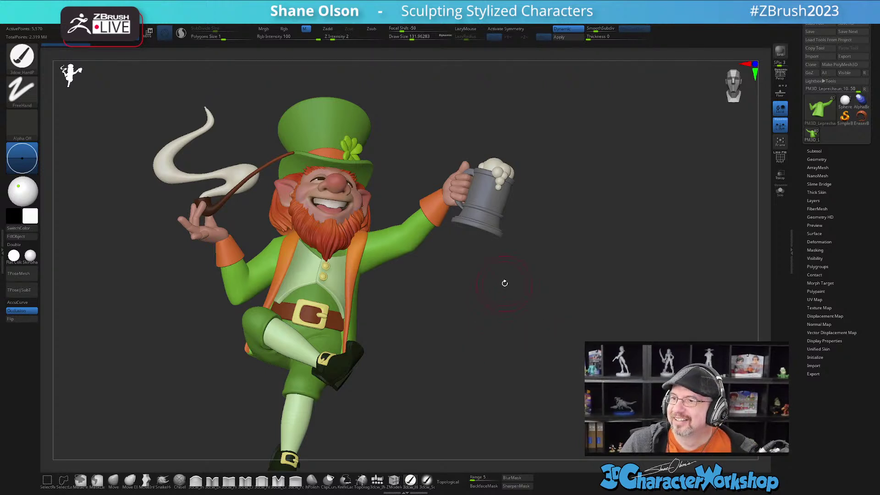
drag(508, 300, 485, 300)
key(x)
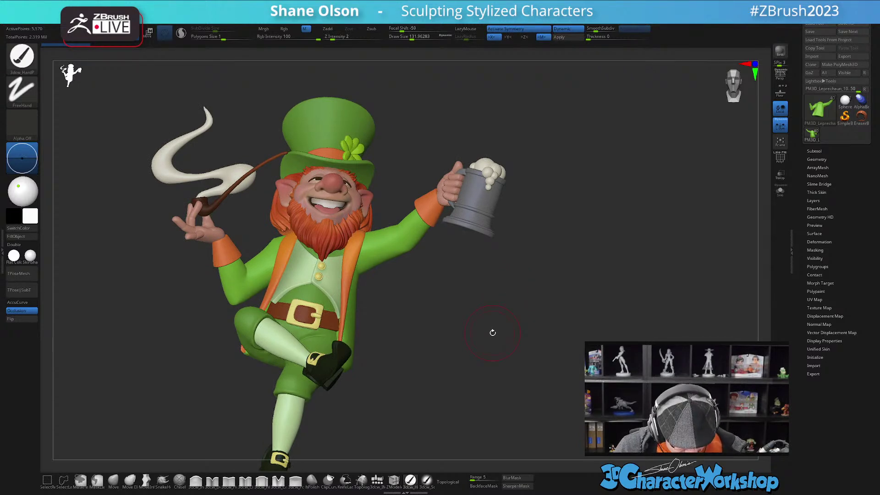
- Examine the character's pose from the front and from the mug-arm side
drag(493, 333, 515, 300)
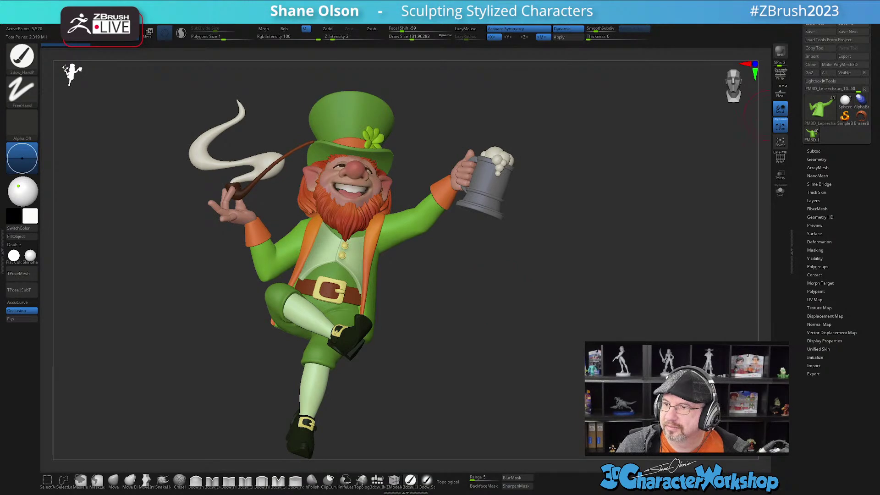
drag(519, 351, 469, 330)
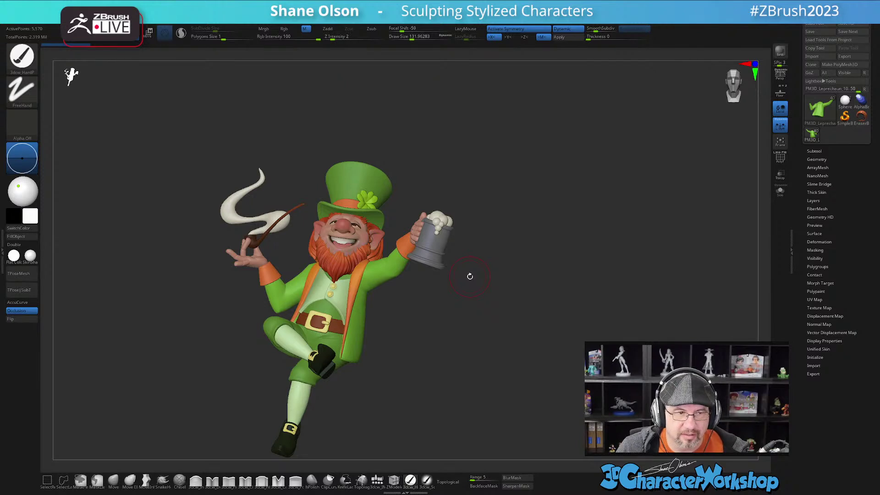
drag(485, 324, 487, 331)
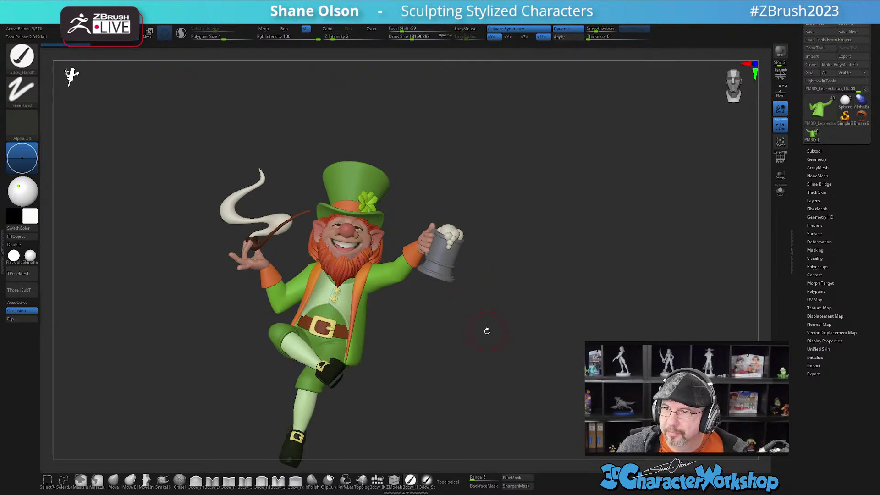
drag(526, 265, 488, 251)
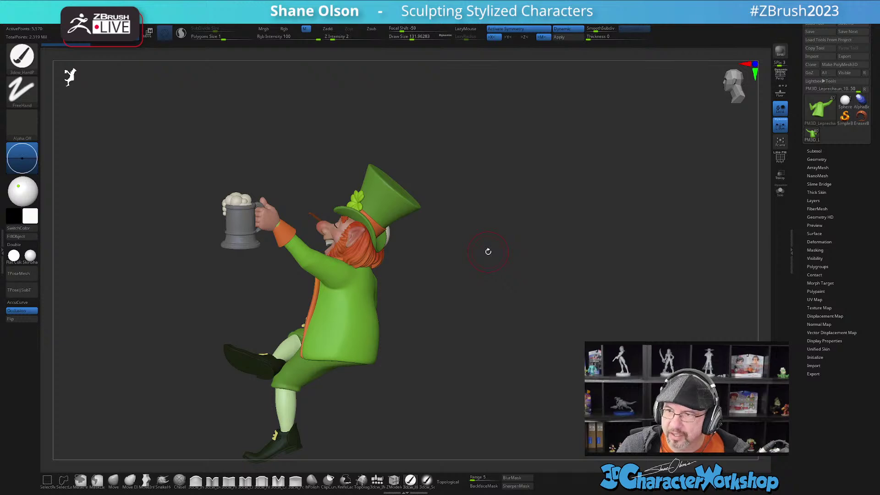
- Switch to the Sphere tool, hide its 20 cm ruler subtool and frame the sphere from the front
click(844, 99)
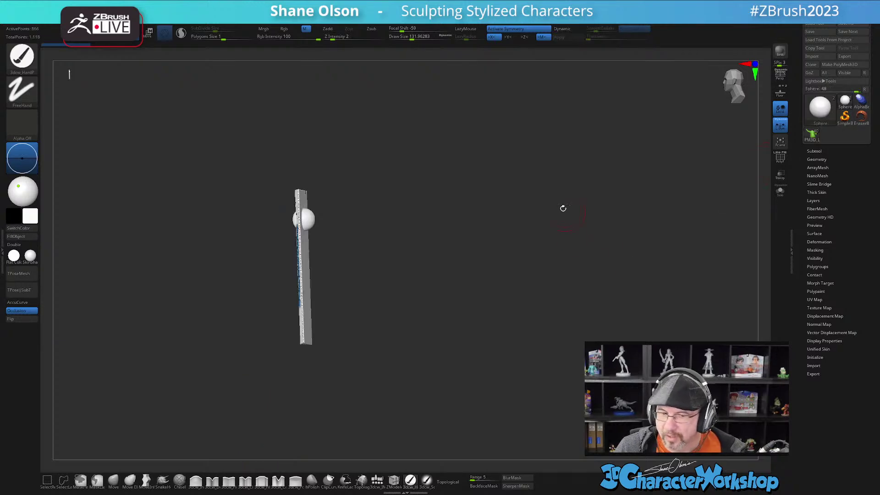
drag(493, 227, 433, 227)
alt+drag(537, 220, 603, 260)
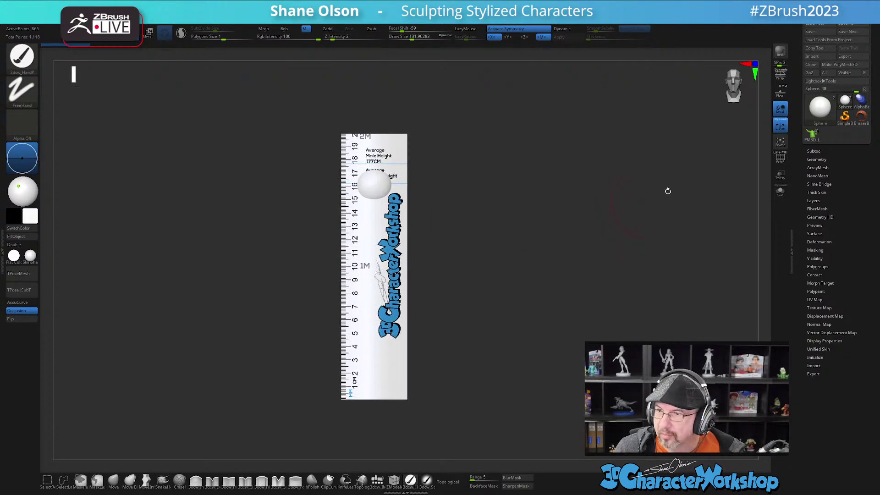
click(819, 152)
click(854, 80)
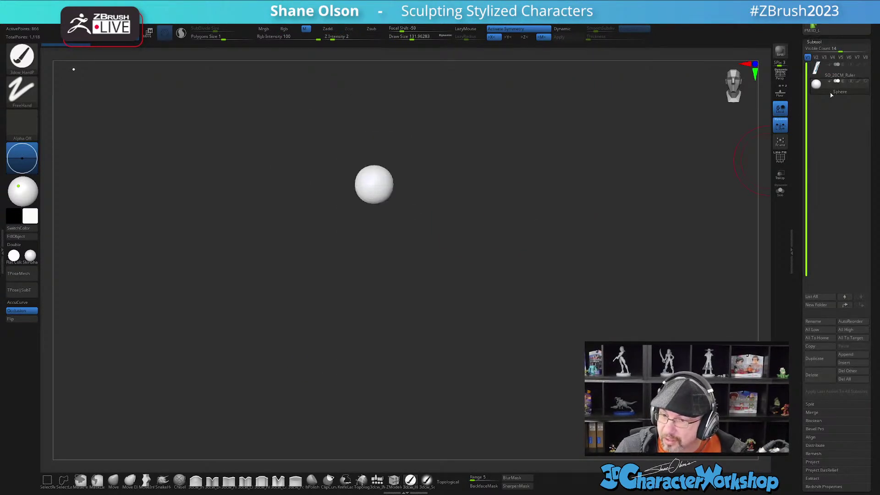
alt+drag(486, 192, 508, 237)
alt+drag(520, 206, 536, 318)
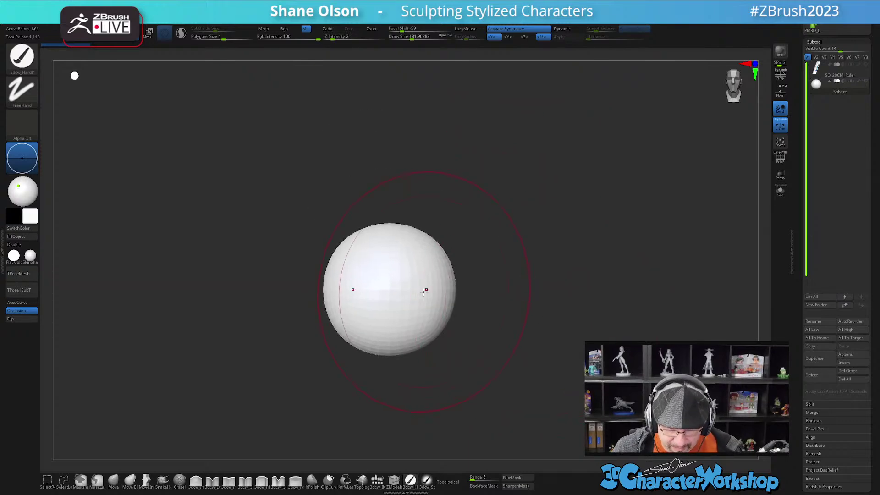
- Reduce the draw size to about 27 and subdivide the sphere once
key(s)
drag(424, 293, 414, 295)
alt+drag(486, 268, 490, 276)
alt+drag(520, 276, 522, 259)
key(ctrl+d)
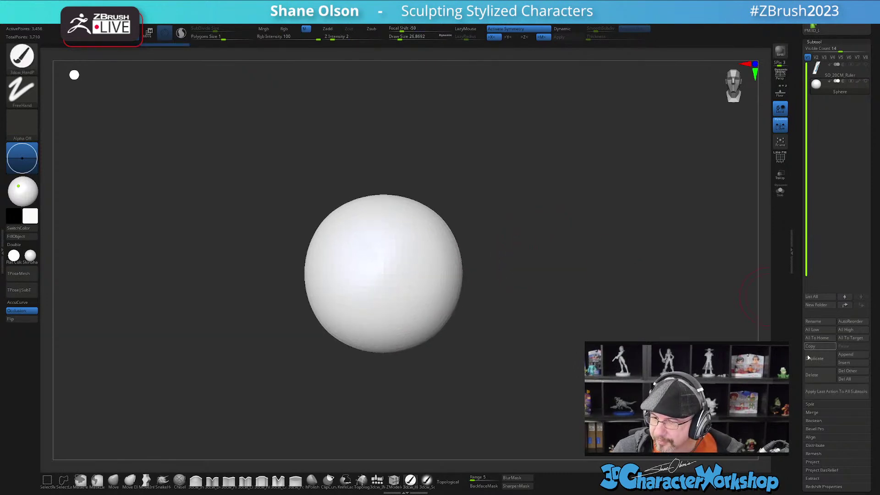
- Open the Geometry settings for the sphere while keeping the subtool settings open
scroll(818, 434, down, 5)
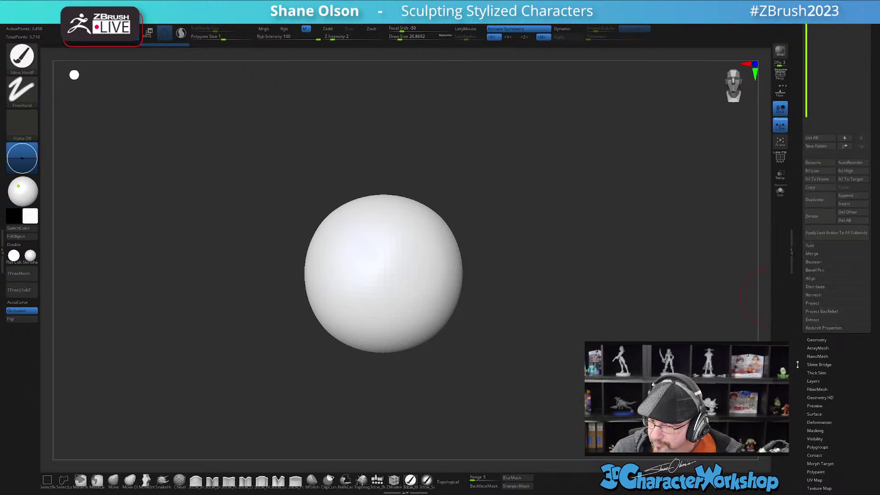
key(shift)
click(811, 293)
alt+drag(577, 252, 585, 254)
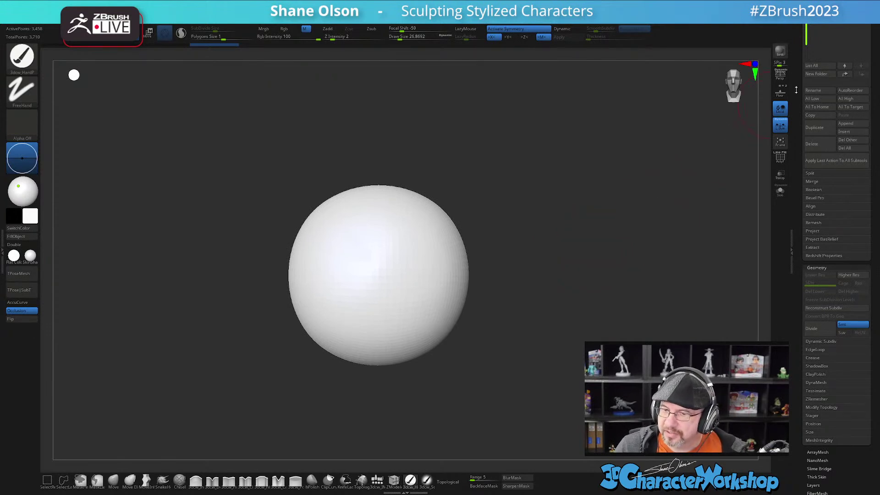
- Switch back to the leprechaun tool and review the whole character from the front and three-quarter views
scroll(796, 90, up, 5)
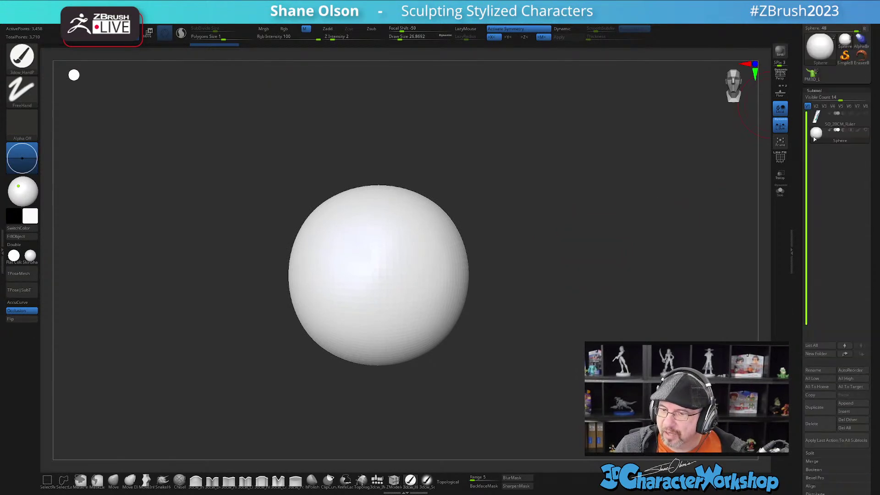
click(813, 77)
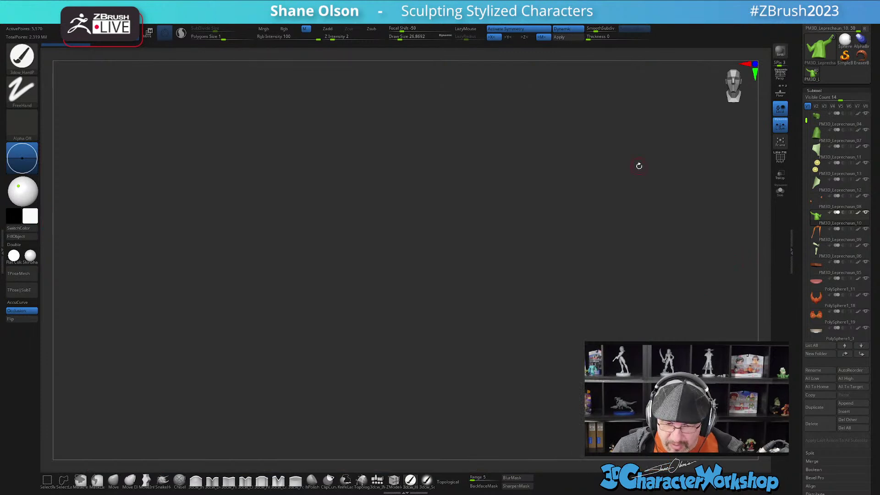
drag(579, 299, 532, 317)
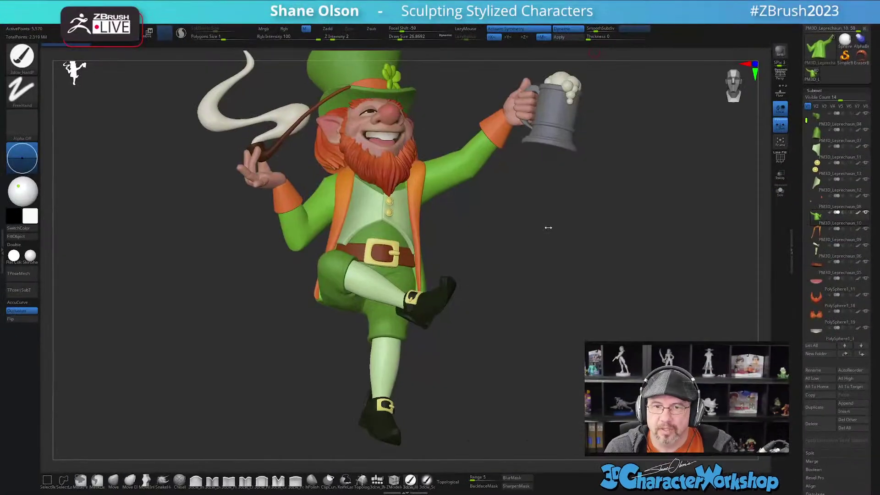
drag(546, 258, 514, 249)
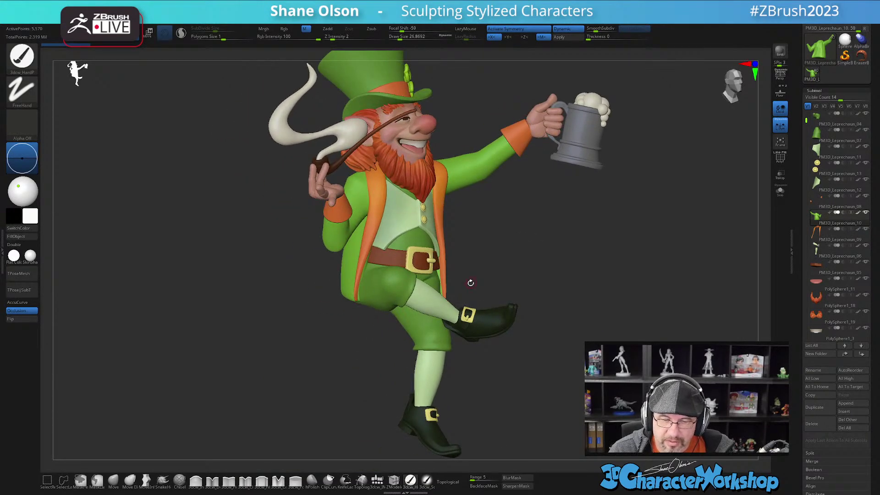
drag(518, 261, 509, 261)
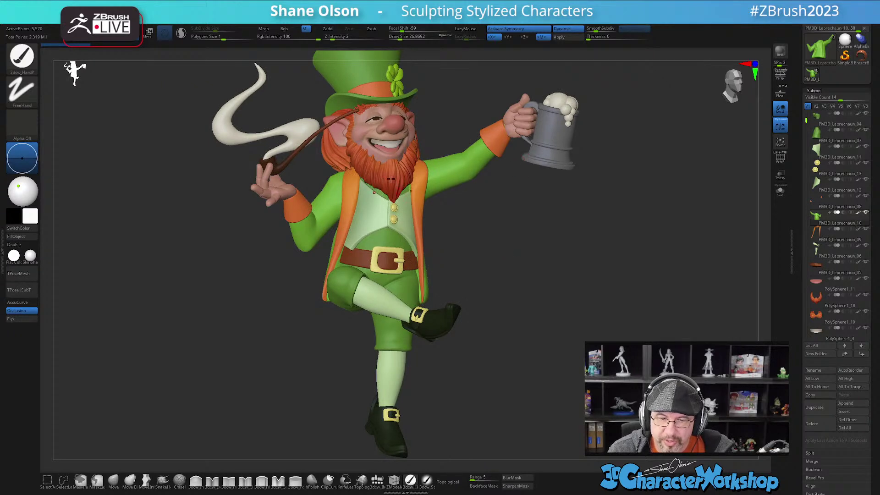
drag(550, 313, 379, 188)
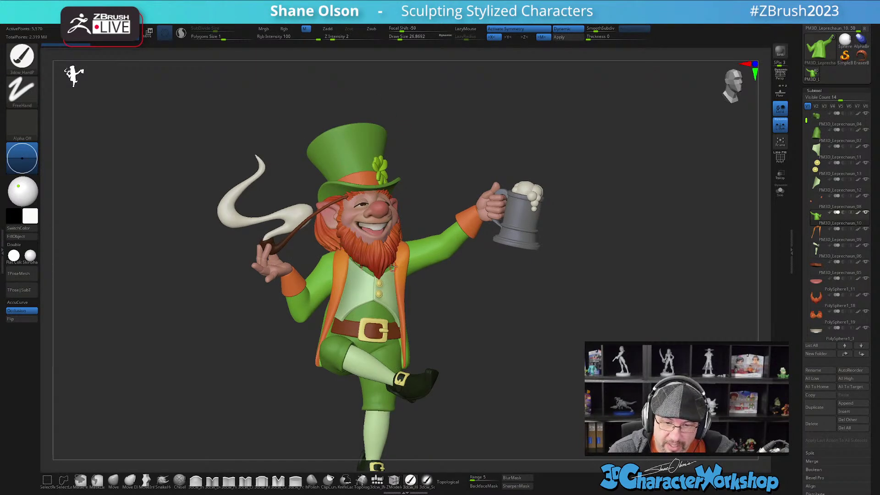
- Examine the leprechaun's face, raised mug, pipe and overall silhouette from the front and both three-quarter sides
drag(436, 197, 372, 255)
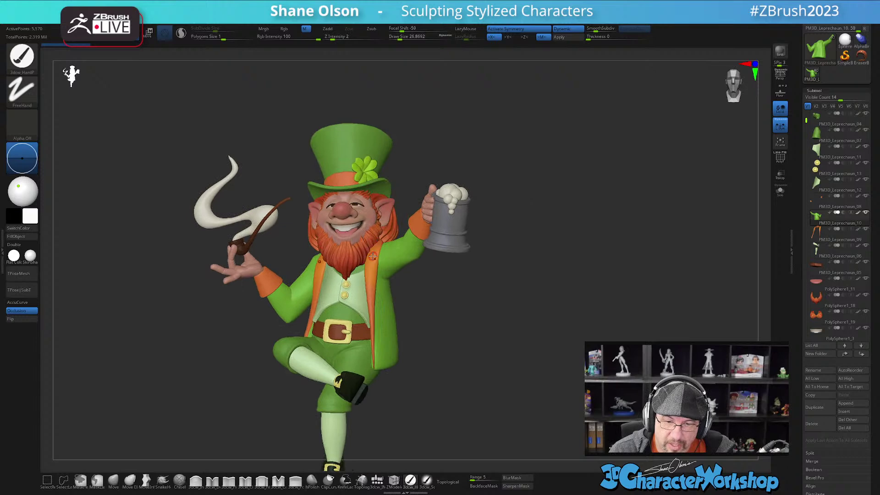
alt+drag(454, 153, 452, 217)
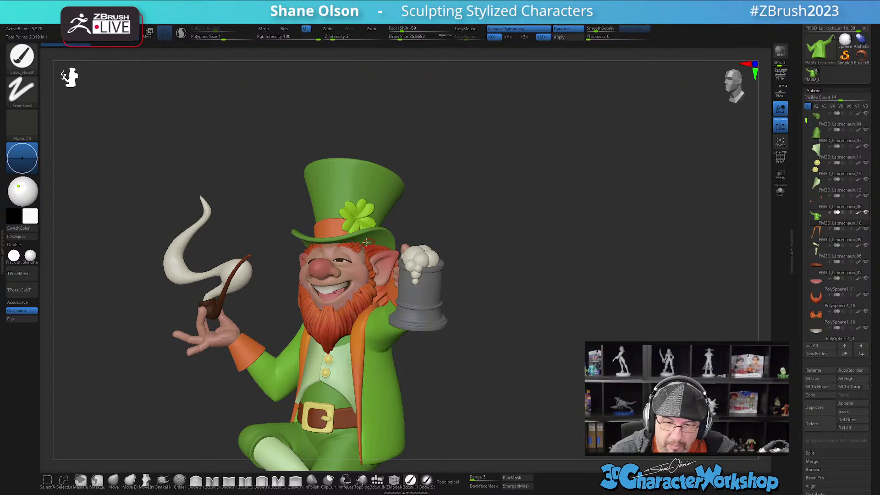
drag(436, 207, 405, 215)
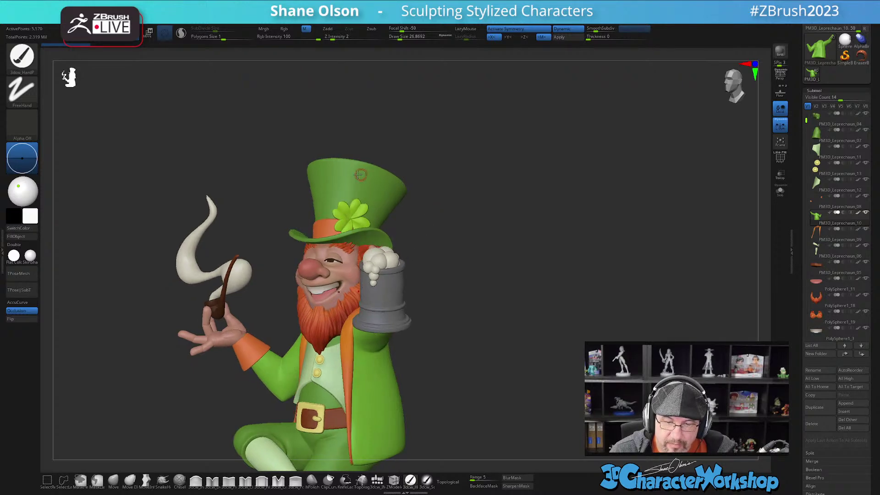
drag(464, 253, 461, 273)
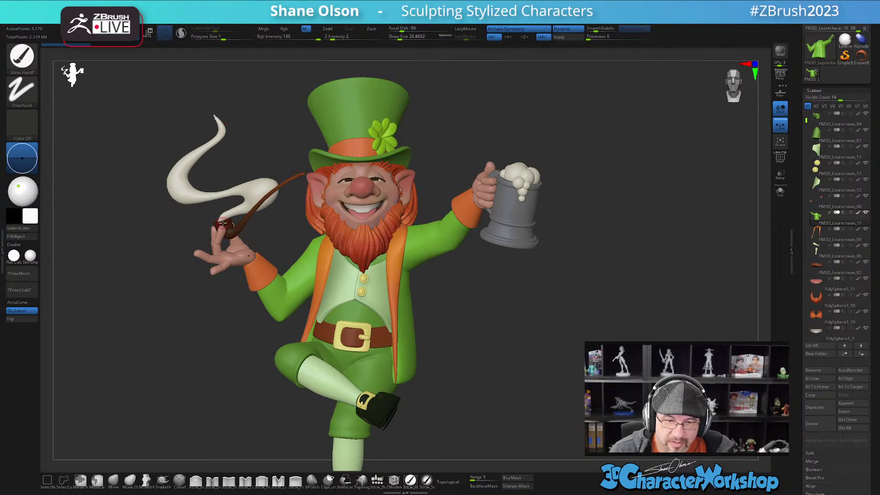
alt+drag(137, 259, 174, 274)
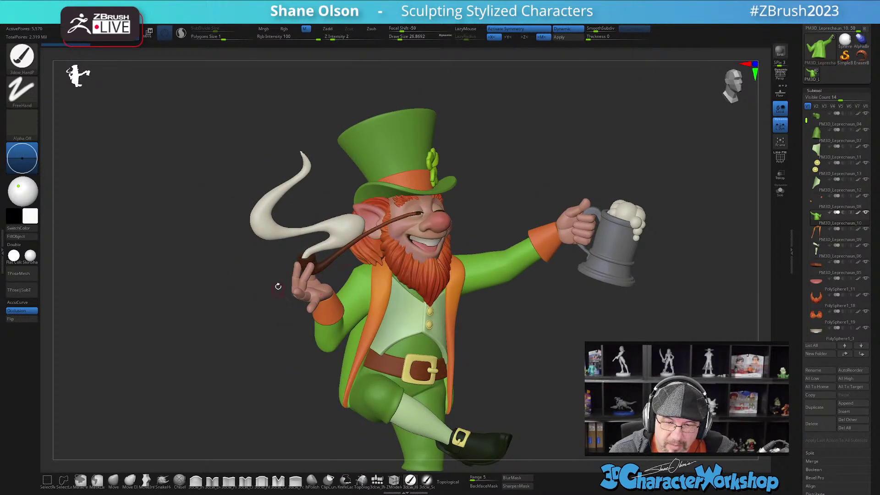
drag(199, 348, 295, 285)
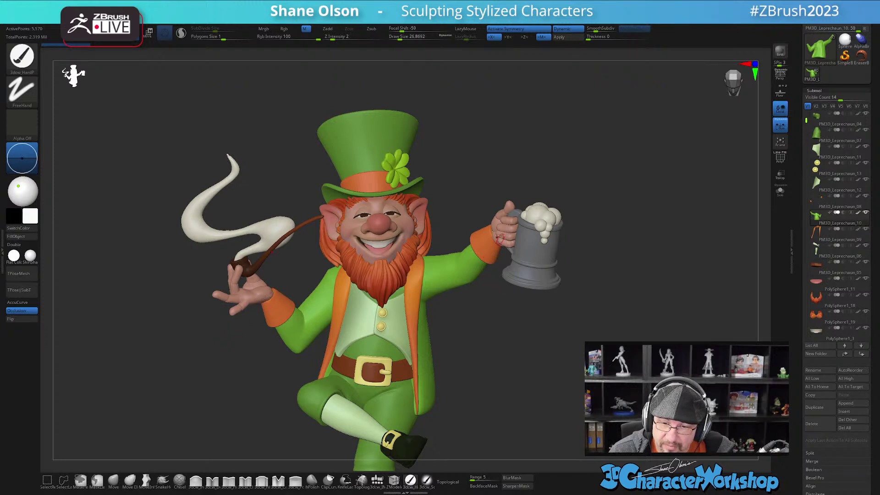
drag(499, 322, 478, 331)
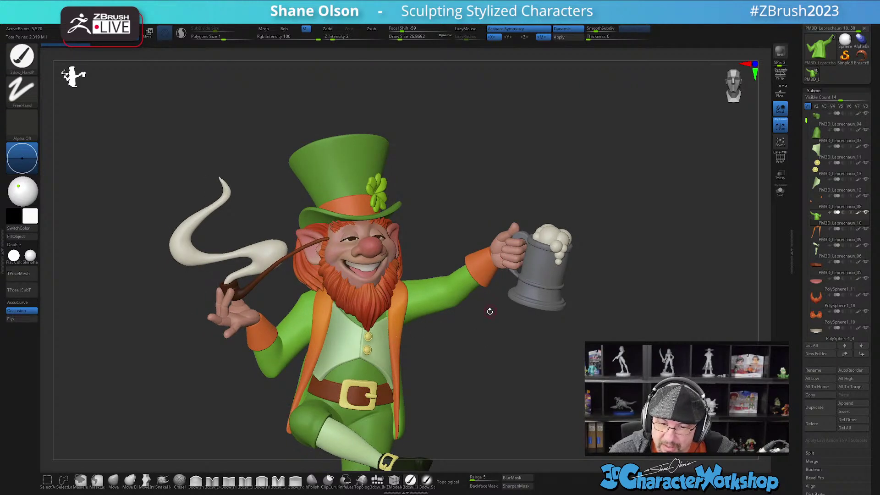
drag(489, 309, 498, 285)
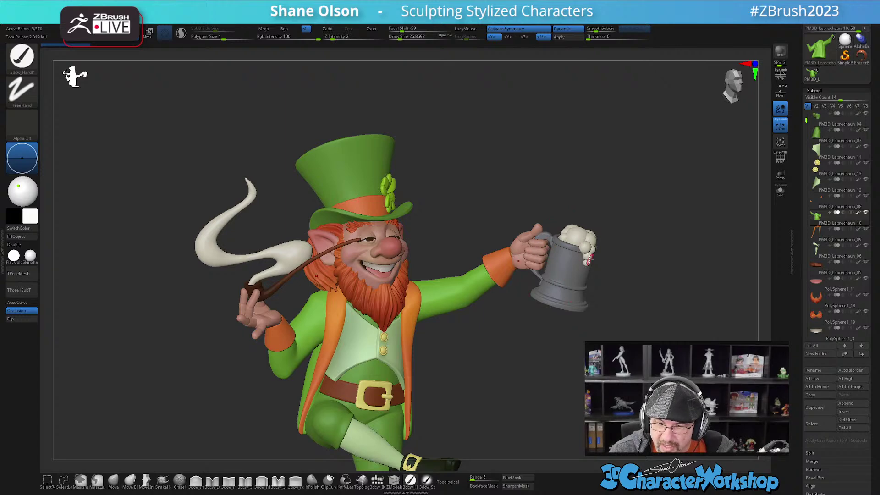
drag(533, 363, 426, 347)
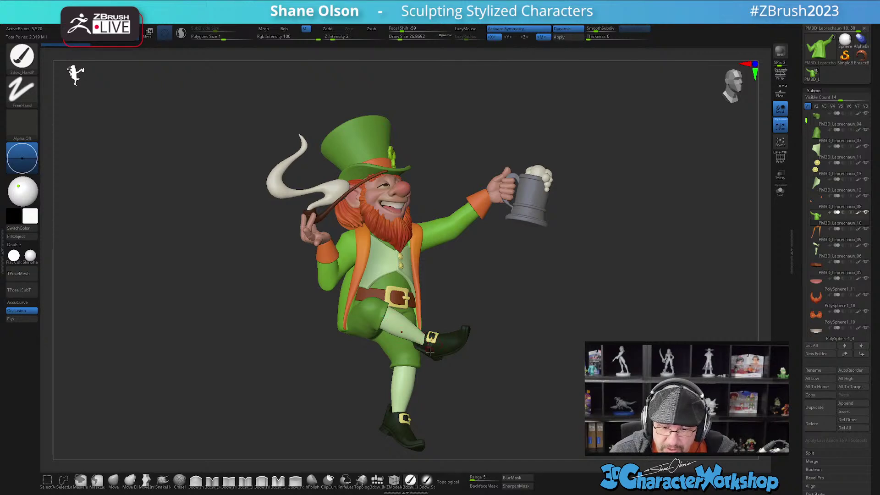
drag(560, 354, 542, 365)
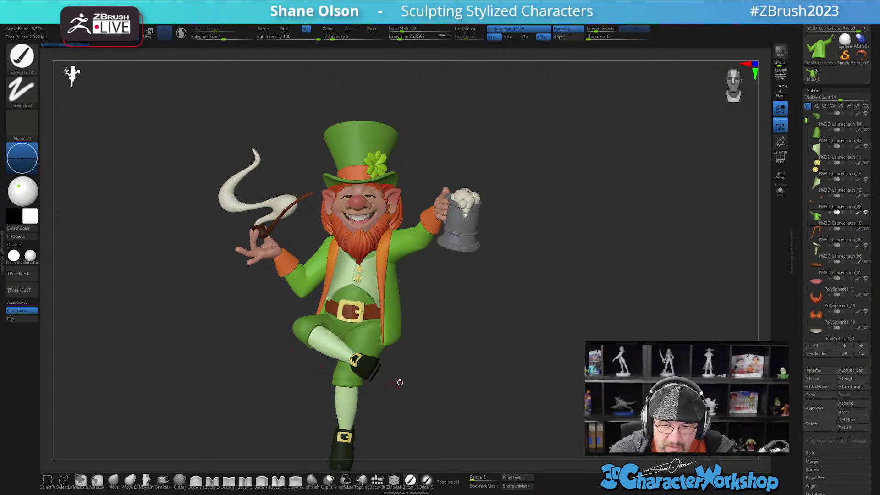
- Examine the leprechaun's pose in tilted, side and back orientations, finishing with a full-length front view
drag(426, 363, 393, 363)
drag(582, 215, 564, 252)
drag(388, 104, 380, 107)
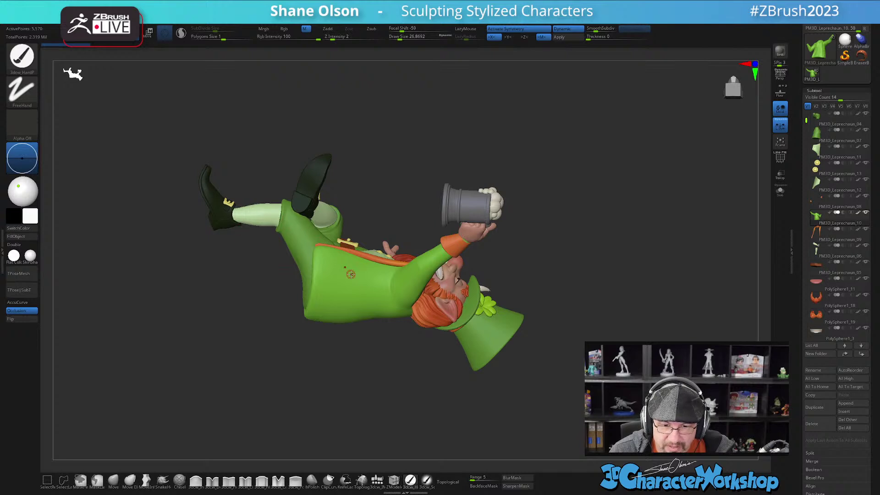
drag(390, 175, 389, 257)
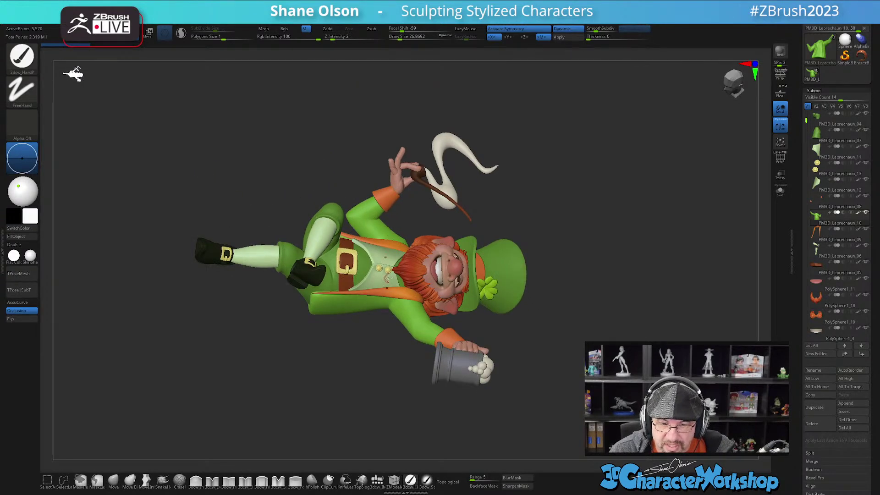
drag(350, 380, 333, 343)
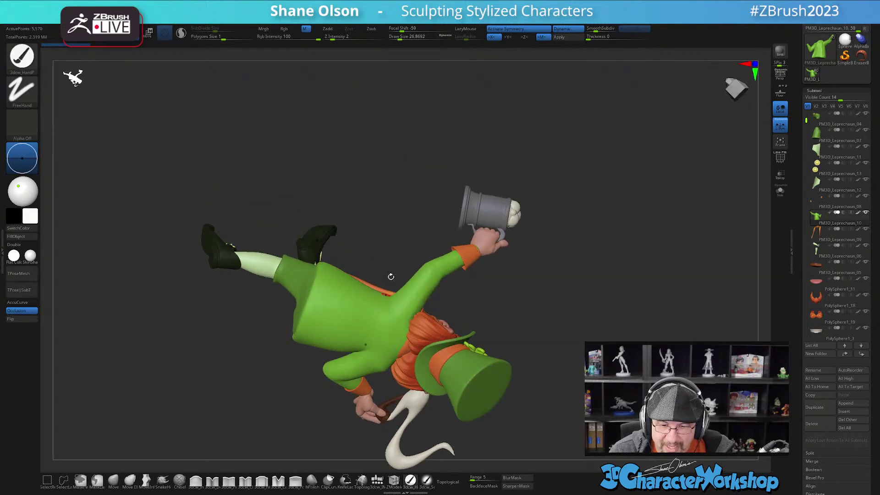
drag(389, 209, 390, 198)
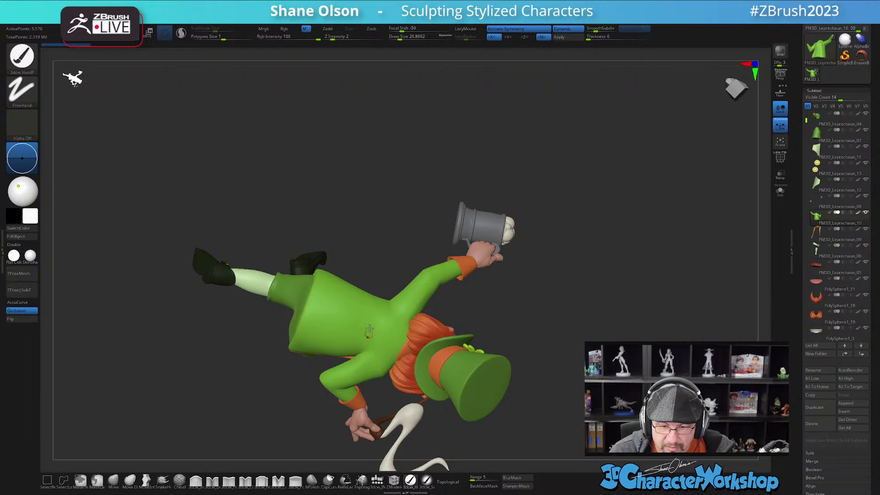
drag(373, 204, 395, 294)
drag(523, 274, 524, 298)
alt+drag(459, 281, 501, 275)
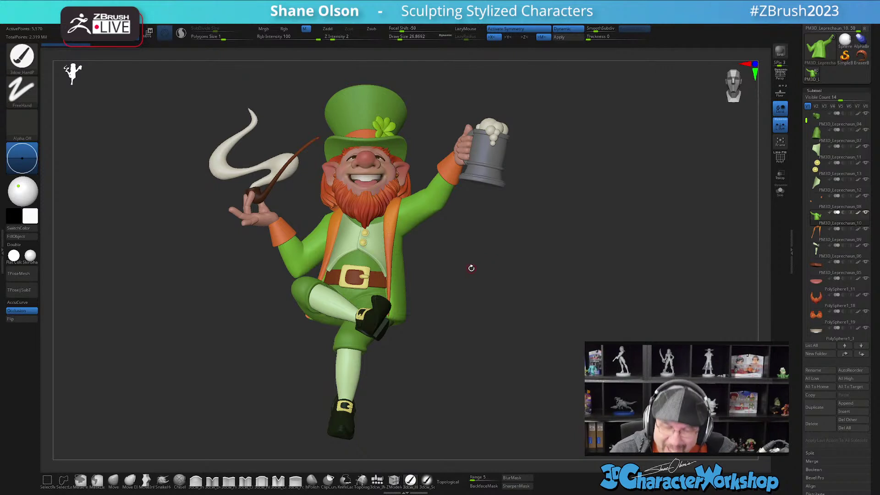
- Increase the draw size to about 108 and review the full-length leprechaun from the front at a smaller scale
key(s)
mouse_move(450, 264)
mouse_down()
mouse_move(460, 265)
mouse_move(458, 242)
mouse_up()
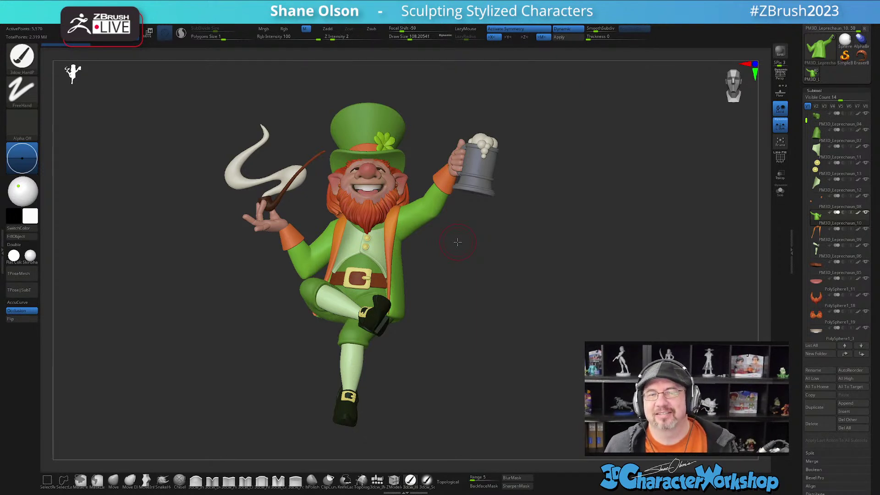
drag(485, 269, 503, 278)
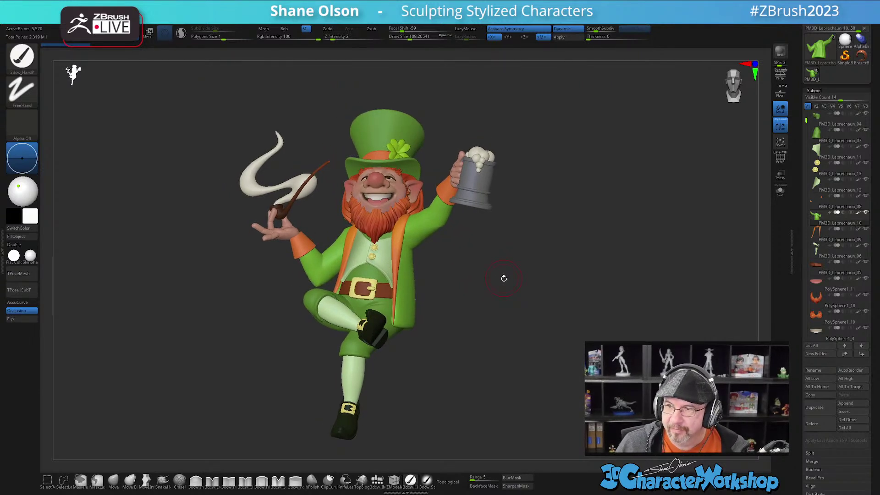
drag(516, 273, 515, 271)
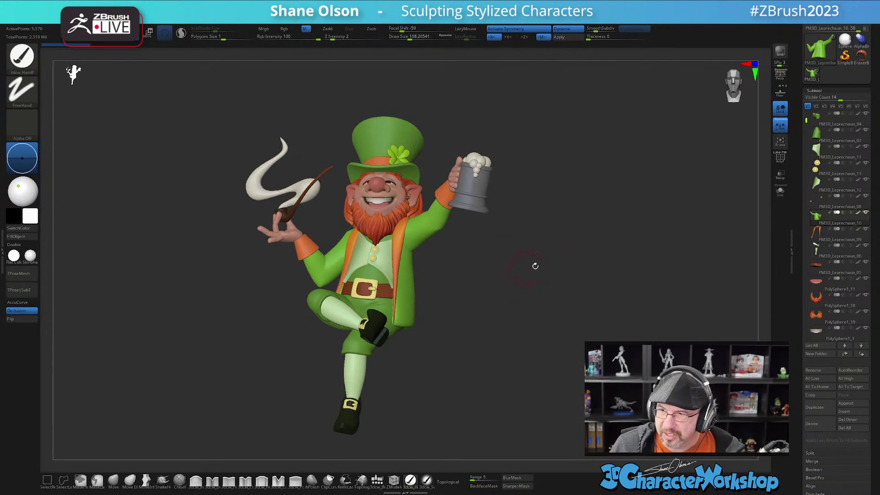
mouse_move(846, 41)
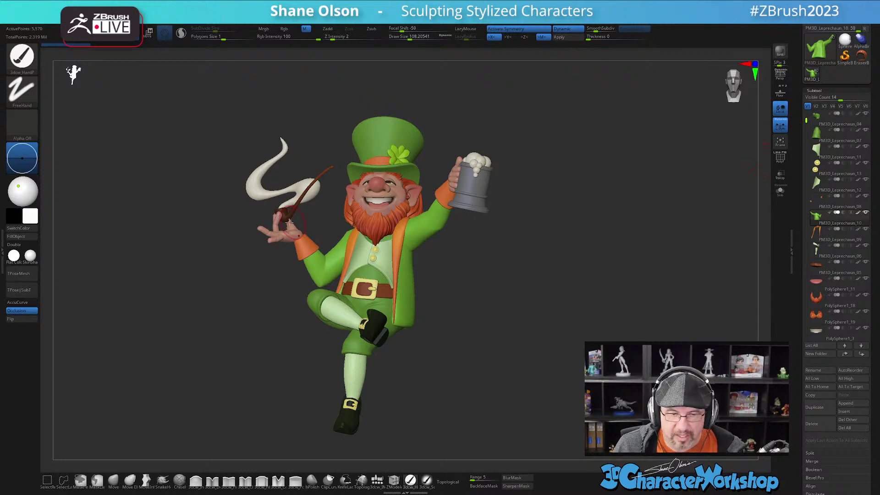
drag(277, 349, 271, 320)
drag(529, 308, 563, 237)
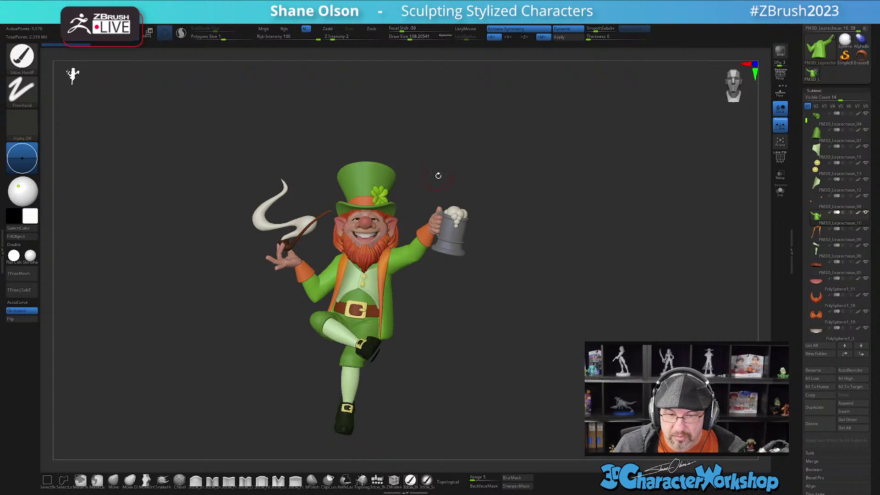
drag(496, 309, 500, 308)
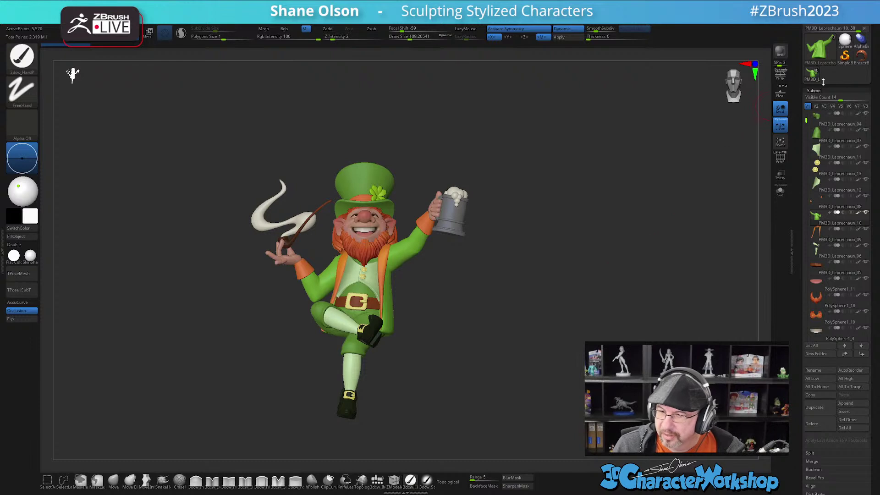
- Switch to the Sphere tool, frame the sphere from the front and reduce the draw size to about 41
click(844, 40)
drag(422, 212, 404, 246)
mouse_move(468, 239)
mouse_down()
mouse_move(483, 230)
mouse_move(490, 248)
mouse_up()
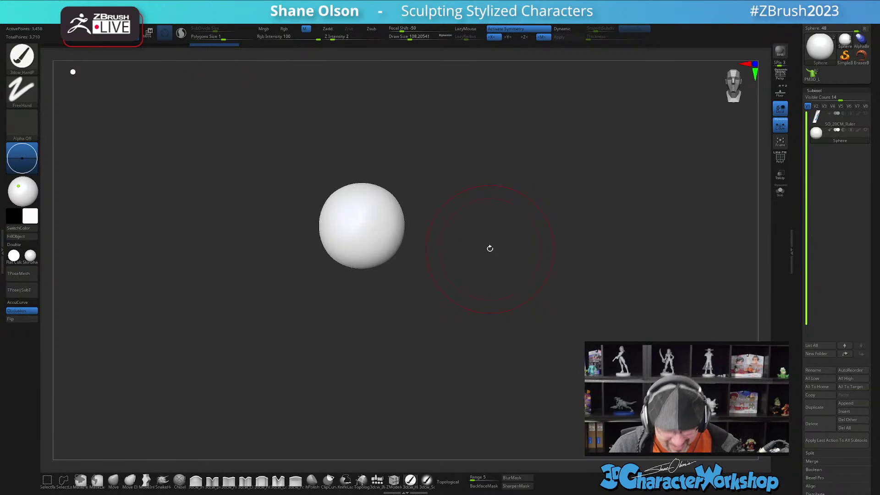
drag(419, 298, 414, 330)
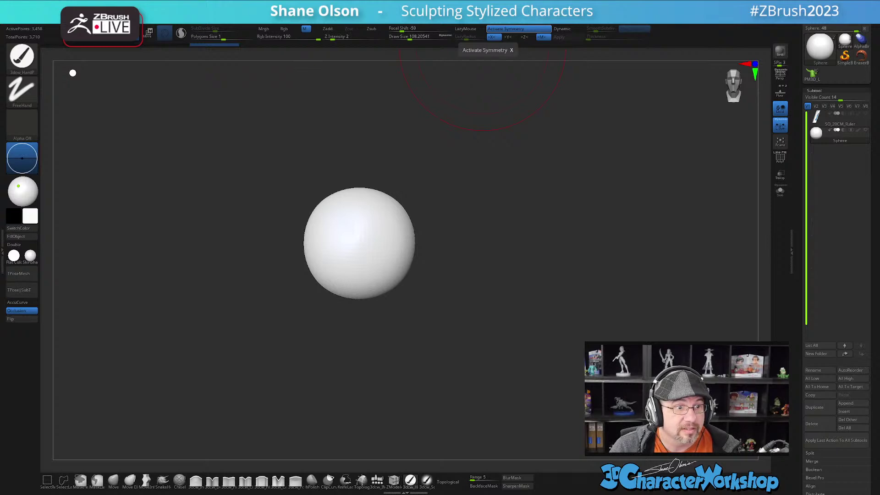
ctrl+right_drag(560, 191, 561, 194)
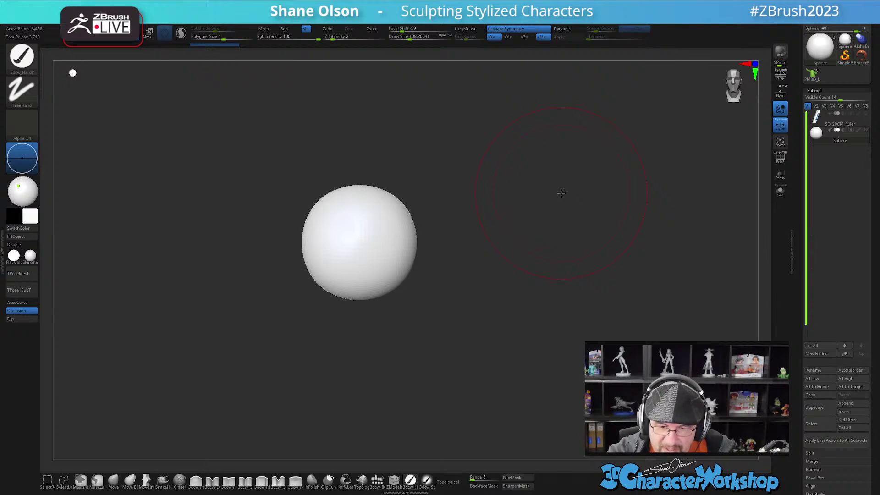
key(s)
mouse_move(435, 366)
mouse_down()
mouse_move(455, 299)
mouse_move(450, 312)
mouse_up()
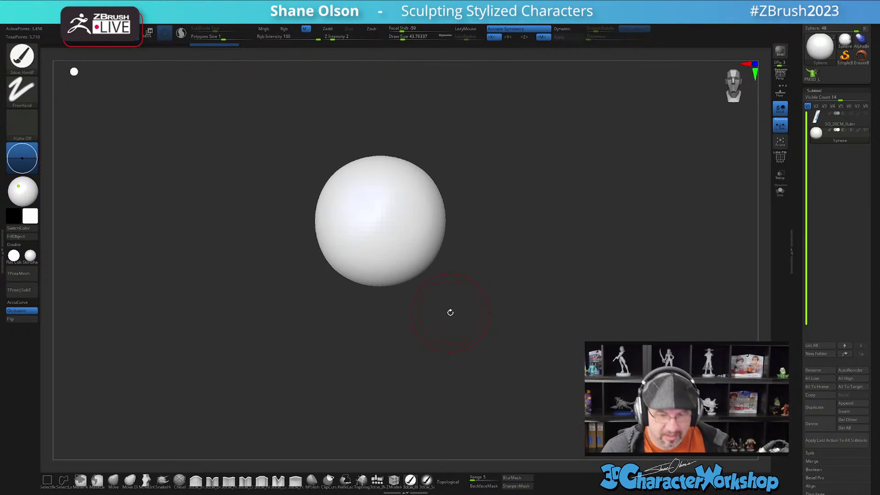
mouse_move(446, 317)
alt+mouse_down()
mouse_move(457, 287)
mouse_move(456, 323)
mouse_move(469, 325)
mouse_move(470, 312)
mouse_move(474, 320)
mouse_move(428, 256)
mouse_move(466, 314)
mouse_move(462, 304)
mouse_move(460, 346)
mouse_move(463, 285)
alt+mouse_up()
key(s)
key(s)
drag(436, 346, 436, 349)
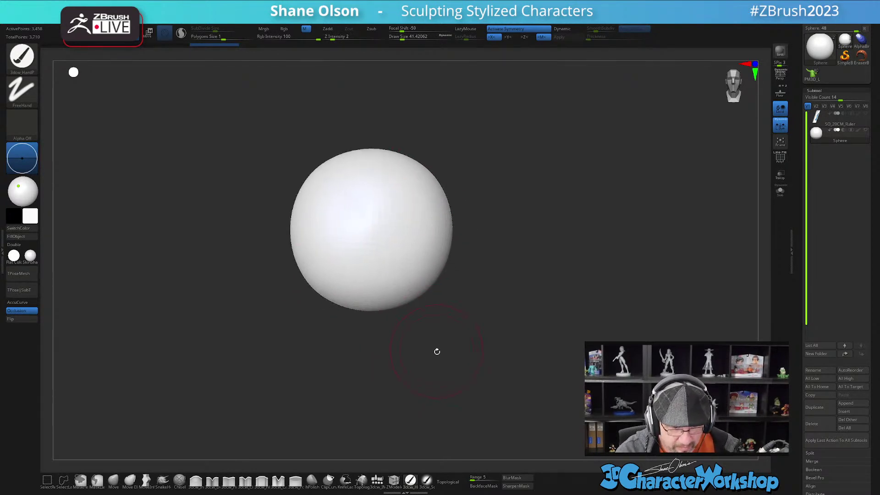
- Select the Move brush and increase its draw size to about 59
click(113, 480)
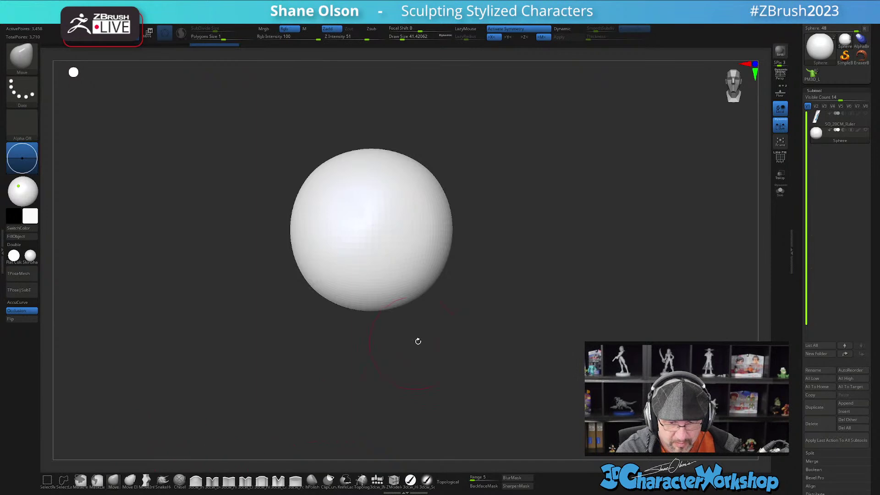
key(s)
mouse_move(424, 355)
mouse_down()
mouse_move(435, 333)
mouse_move(430, 351)
mouse_up()
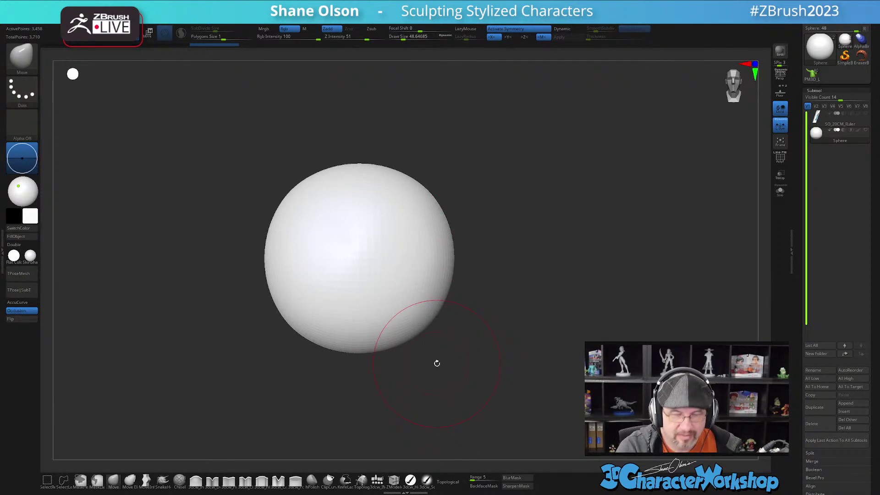
key(s)
drag(448, 349, 446, 342)
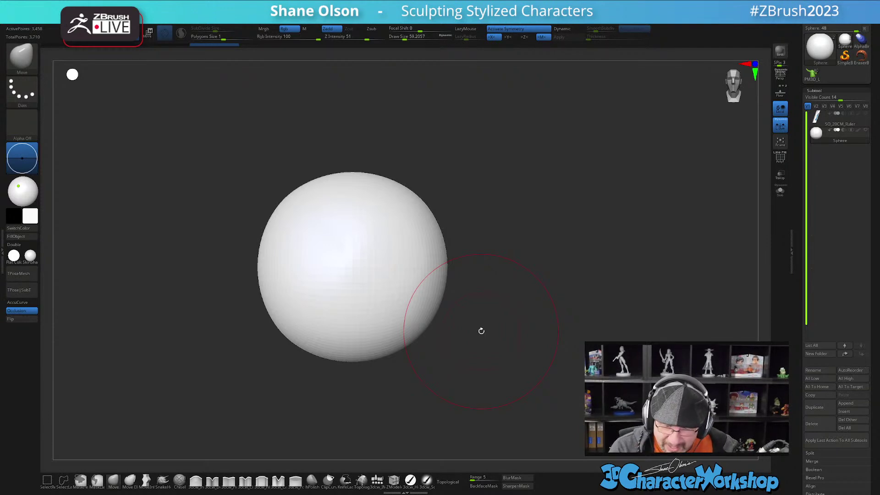
- Reduce the draw size to about 44 and push symmetrical eye sockets into the front of the sphere
alt+drag(467, 310, 455, 296)
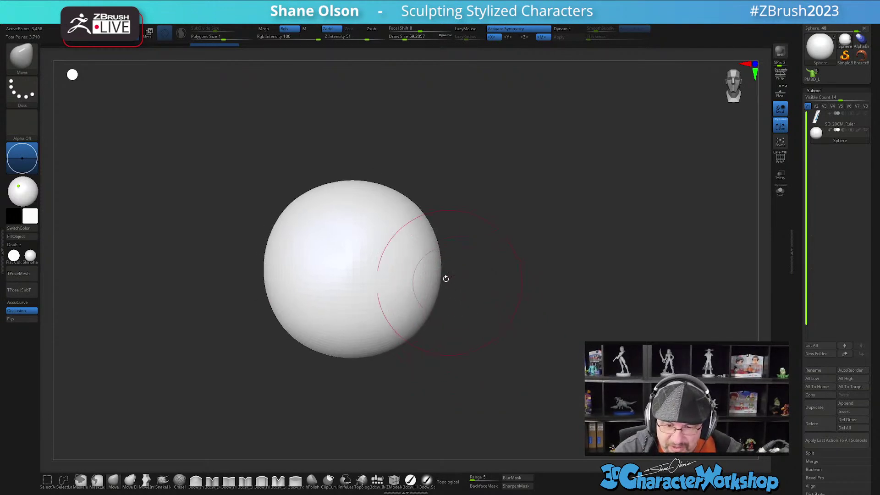
ctrl+right_drag(426, 279, 439, 297)
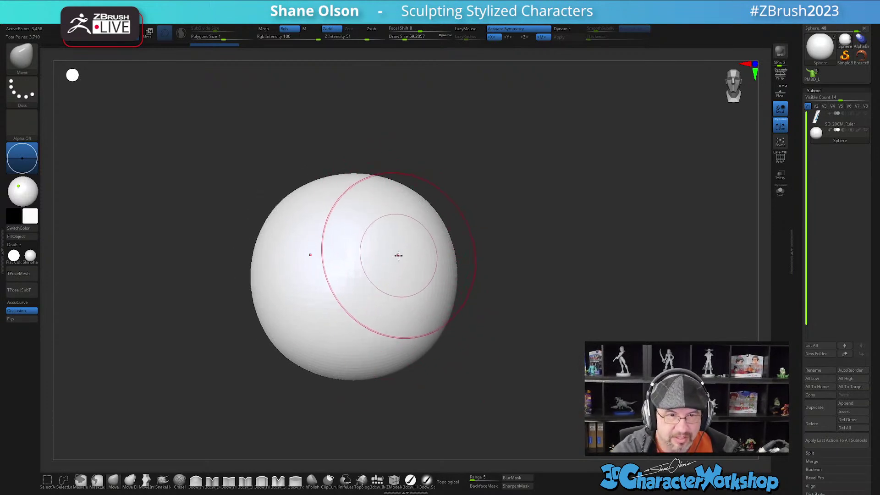
key(bracketleft)
key(bracketleft)
mouse_move(409, 289)
alt+right_down()
mouse_move(420, 272)
mouse_move(406, 280)
alt+right_up()
drag(424, 280, 415, 279)
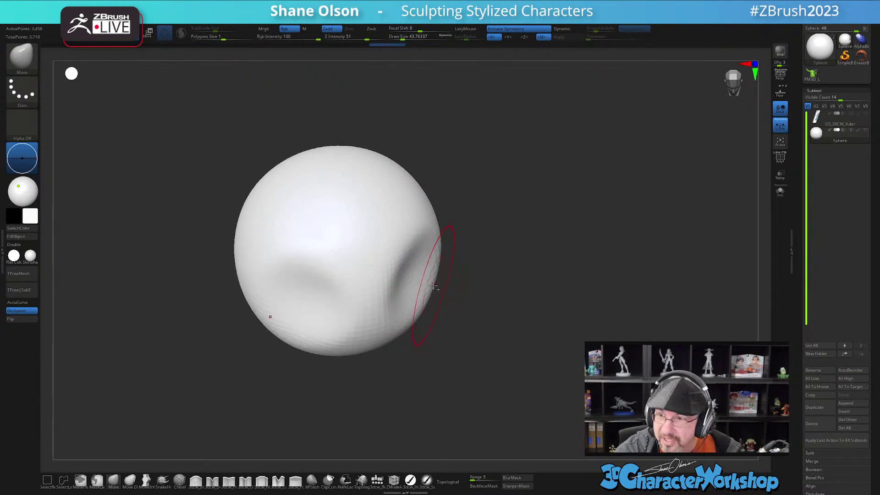
- Deepen and reshape the two eye sockets with the Move brush to define the brow and nose bridge
right_drag(433, 285, 442, 287)
drag(436, 286, 431, 271)
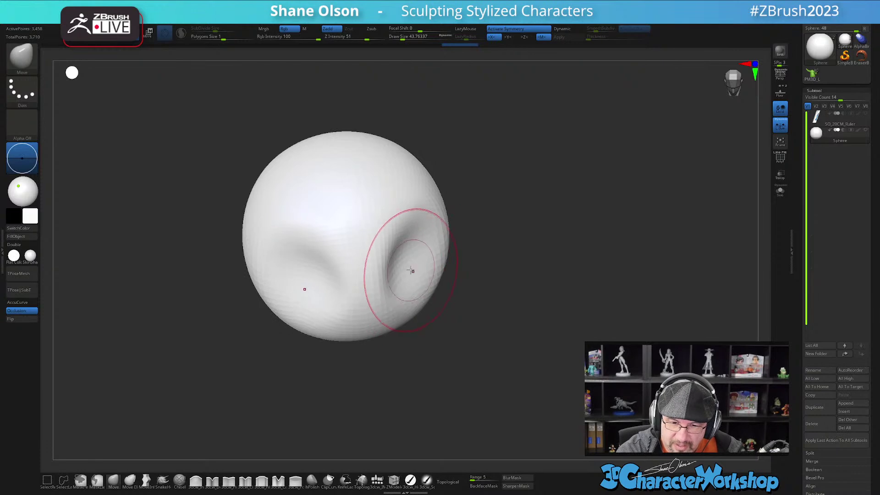
ctrl+right_drag(416, 254, 414, 259)
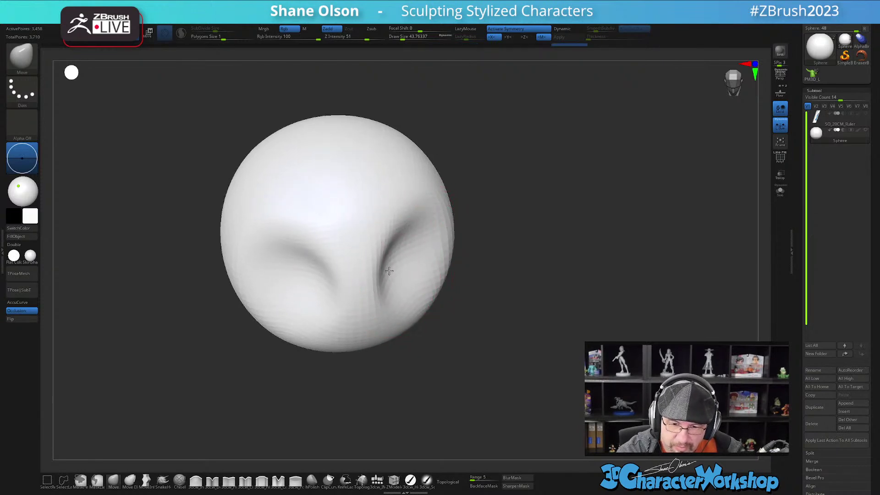
right_drag(431, 271, 422, 243)
mouse_move(422, 287)
shift+right_down()
mouse_move(416, 271)
mouse_move(432, 279)
shift+right_up()
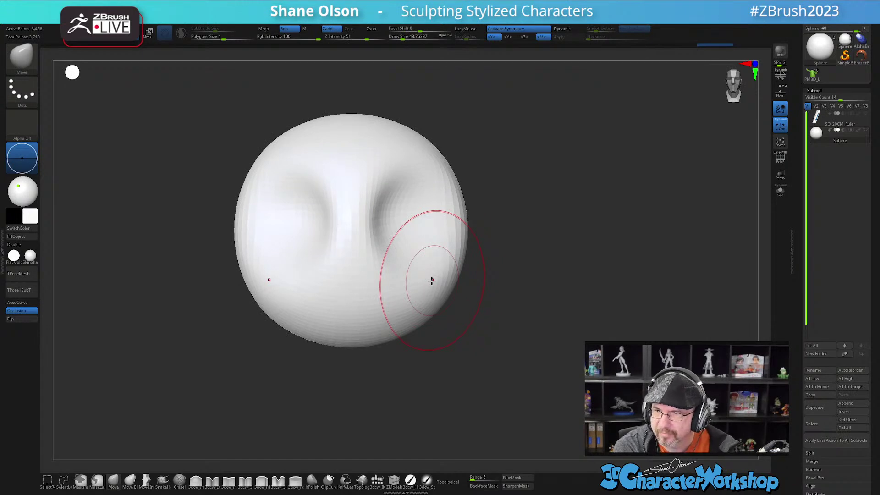
- Subdivide the sphere once and delete its lower subdivision levels
mouse_move(427, 299)
right_down()
mouse_move(384, 238)
mouse_move(403, 274)
mouse_move(413, 179)
right_up()
drag(414, 180, 418, 164)
mouse_move(410, 267)
ctrl+right_down()
mouse_move(412, 256)
mouse_move(389, 261)
mouse_move(414, 254)
mouse_move(423, 302)
ctrl+right_up()
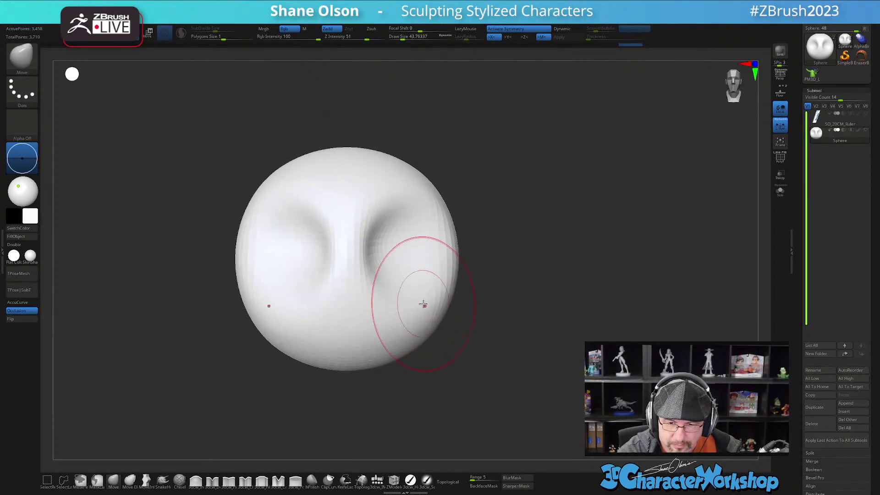
key(ctrl+d)
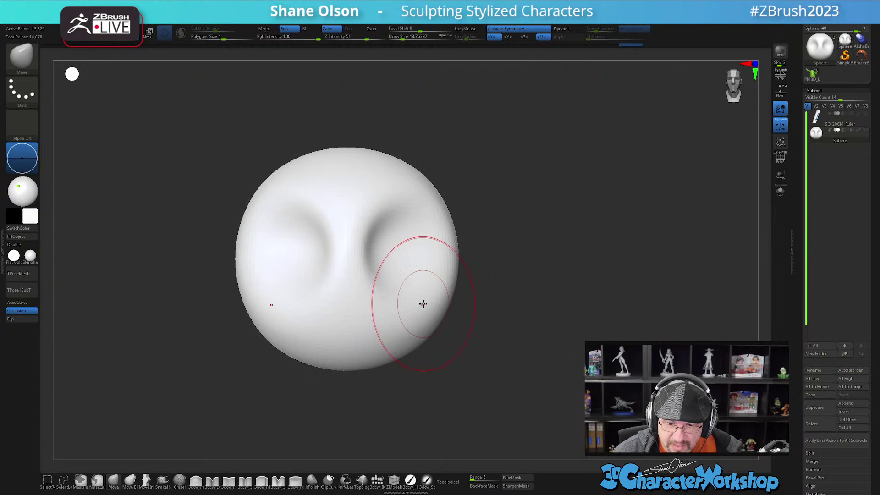
scroll(793, 386, down, 5)
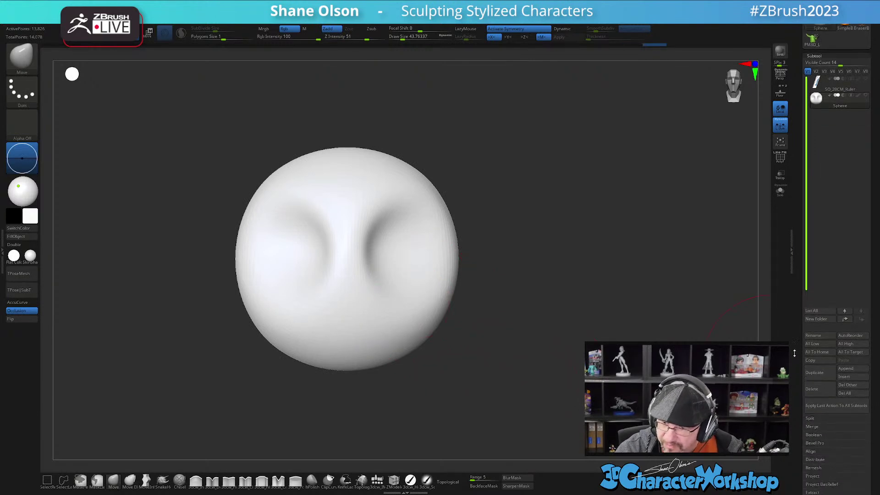
click(808, 462)
- Smooth the surface of both eye sockets on the front of the sphere
key(shift)
shift+drag(393, 255, 413, 261)
right_drag(419, 266, 414, 302)
mouse_move(408, 247)
shift+mouse_down()
mouse_move(416, 234)
mouse_move(416, 245)
shift+mouse_up()
mouse_move(414, 258)
right_down()
mouse_move(413, 304)
mouse_move(418, 272)
mouse_move(406, 258)
right_up()
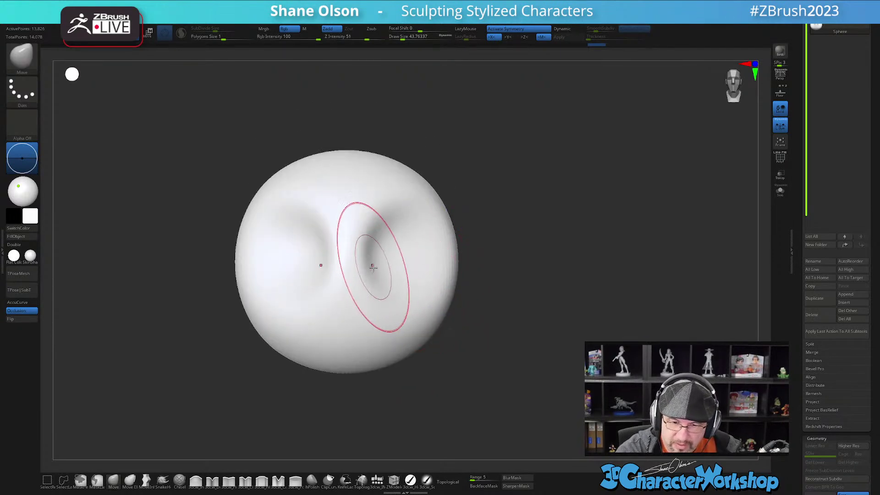
ctrl+right_drag(400, 288, 397, 309)
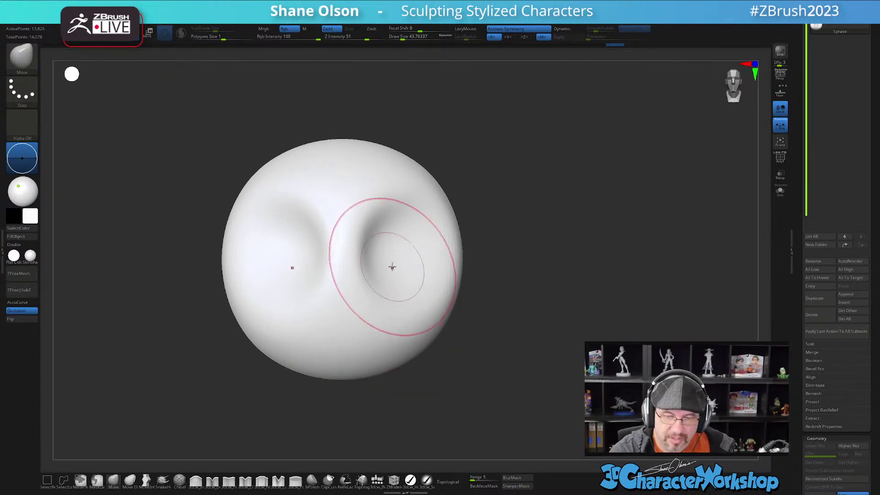
ctrl+right_drag(403, 269, 404, 262)
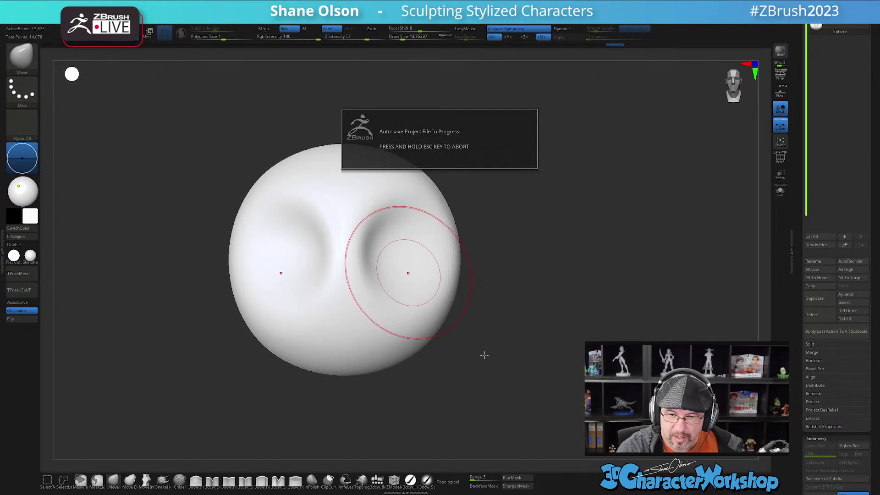
- Reduce the Move brush's draw size to about 25
right_drag(491, 324, 475, 346)
key(s)
drag(476, 354, 474, 353)
mouse_move(477, 340)
right_down()
mouse_move(476, 353)
mouse_move(470, 339)
right_up()
ctrl+right_drag(405, 272, 406, 285)
alt+right_drag(413, 302, 417, 323)
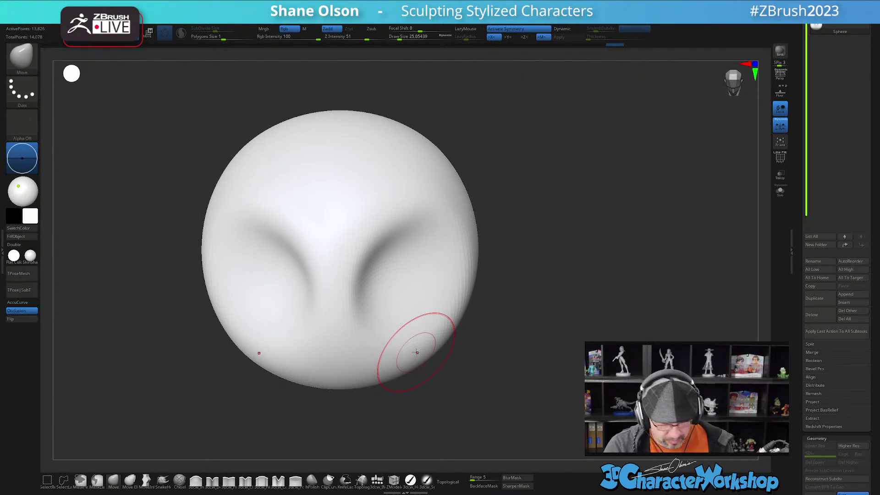
- Insert a pair of symmetrical QuadSphere-2 eyeballs into the eye sockets with the insert-mesh brush
right_drag(412, 391, 511, 316)
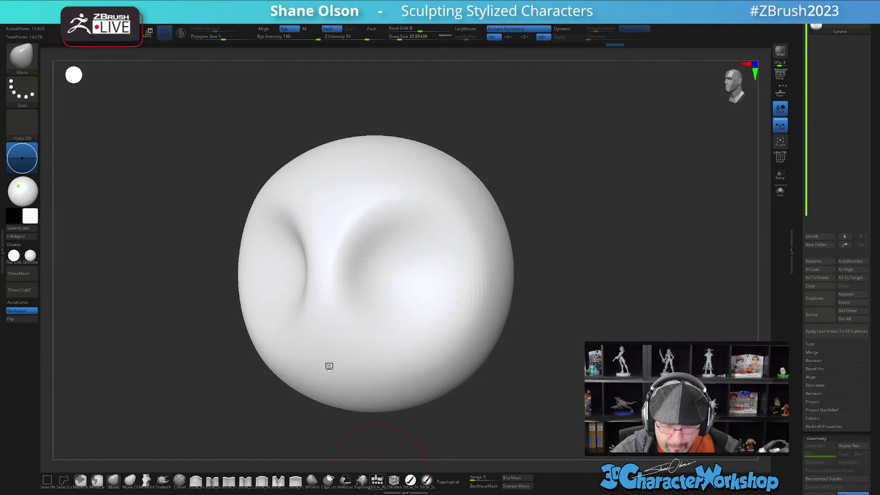
click(377, 480)
click(87, 57)
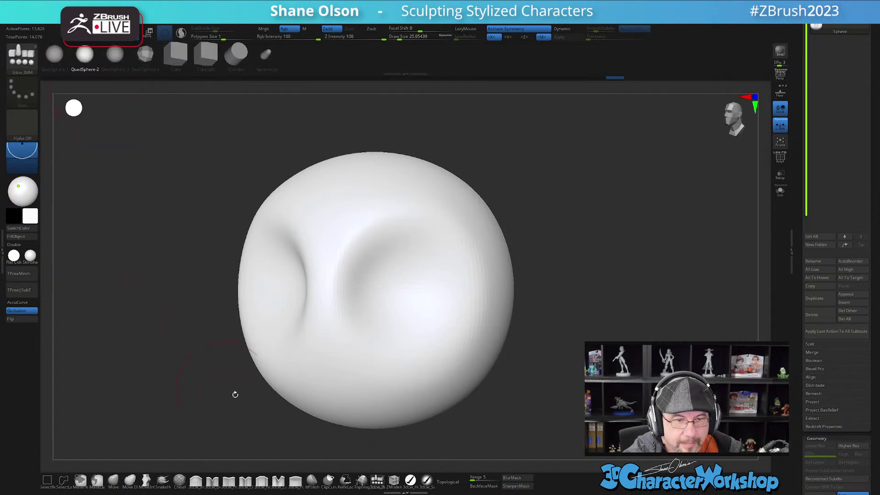
drag(402, 292, 405, 337)
- Show the transform gizmo and center it on the unmasked eyeball
right_drag(425, 315, 445, 353)
key(w)
right_drag(423, 255, 429, 272)
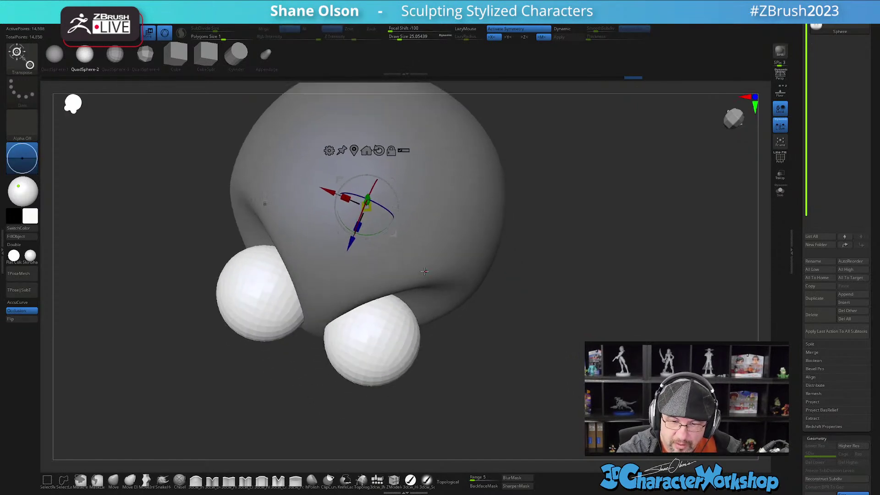
click(356, 151)
right_drag(405, 329, 509, 330)
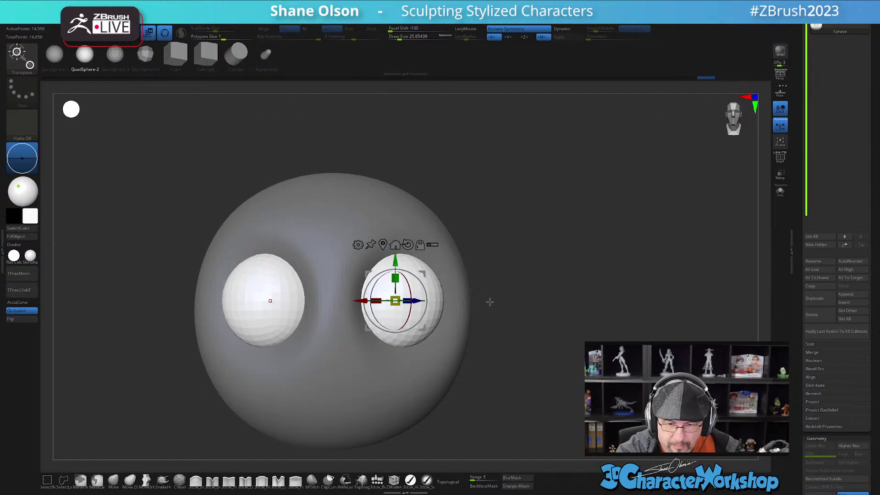
- Reposition the symmetrical eyeballs so they sit deeper in their sockets
right_drag(489, 296, 401, 297)
drag(401, 296, 403, 295)
right_drag(404, 295, 449, 322)
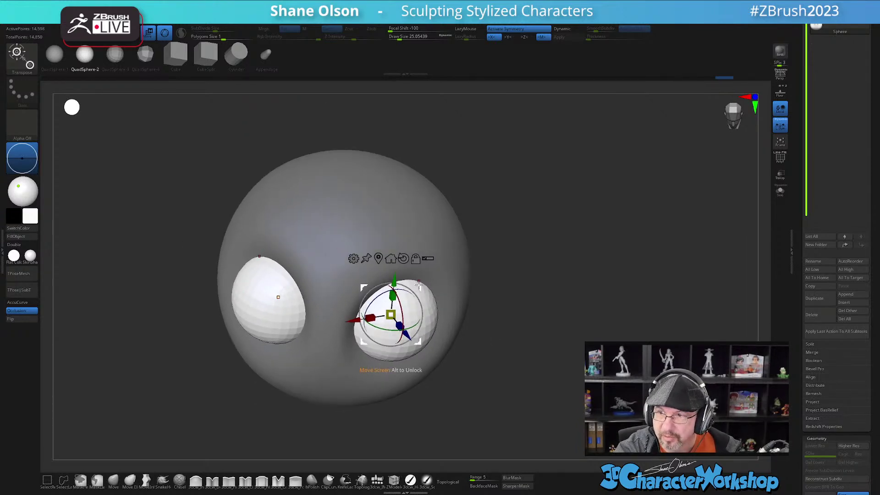
drag(407, 337, 403, 332)
right_drag(489, 369, 524, 330)
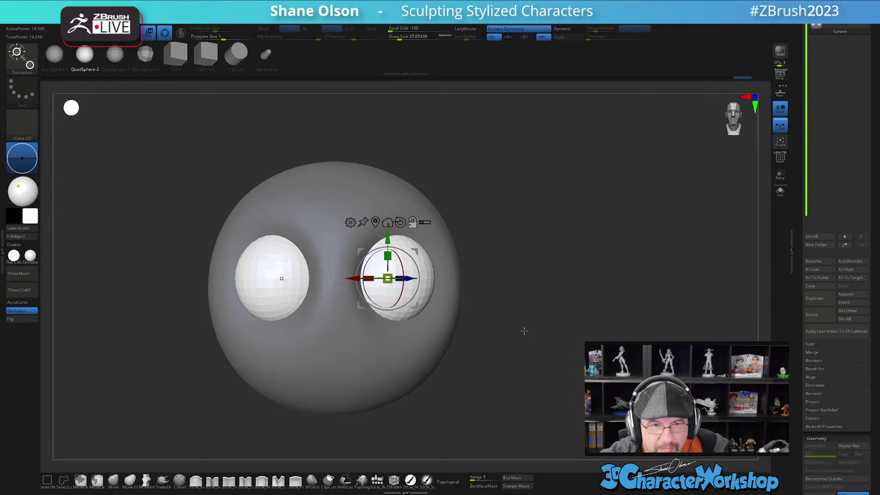
mouse_move(553, 241)
right_down()
mouse_move(542, 258)
mouse_move(524, 257)
mouse_move(542, 266)
mouse_move(525, 241)
mouse_move(543, 240)
right_up()
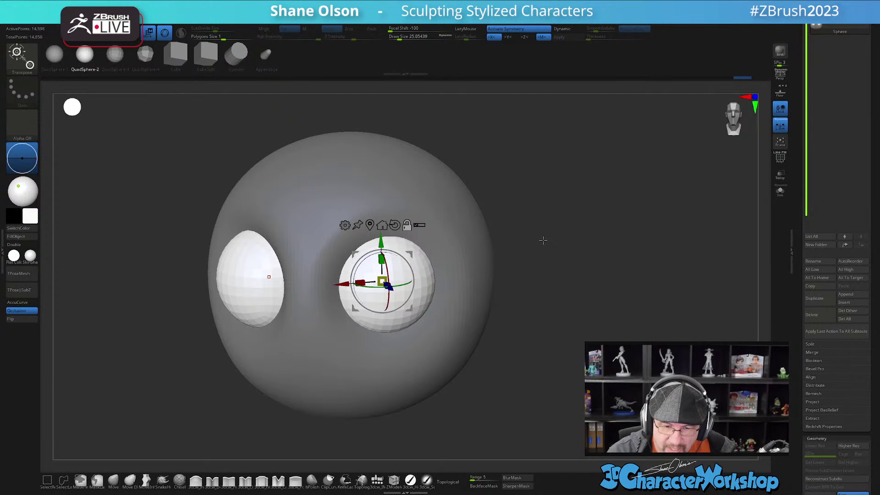
- Split the unmasked eyeballs into their own subtool and make that subtool visible
key(q)
mouse_move(435, 363)
right_down()
mouse_move(438, 342)
mouse_move(466, 362)
right_up()
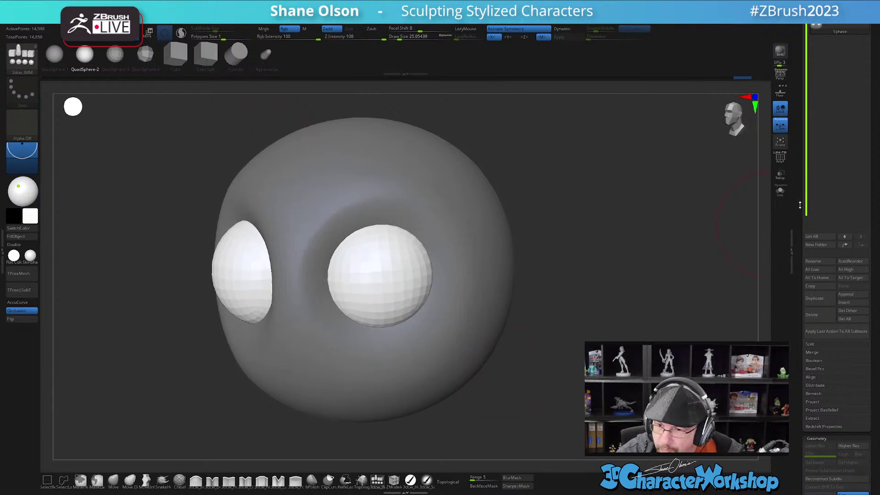
key(grave)
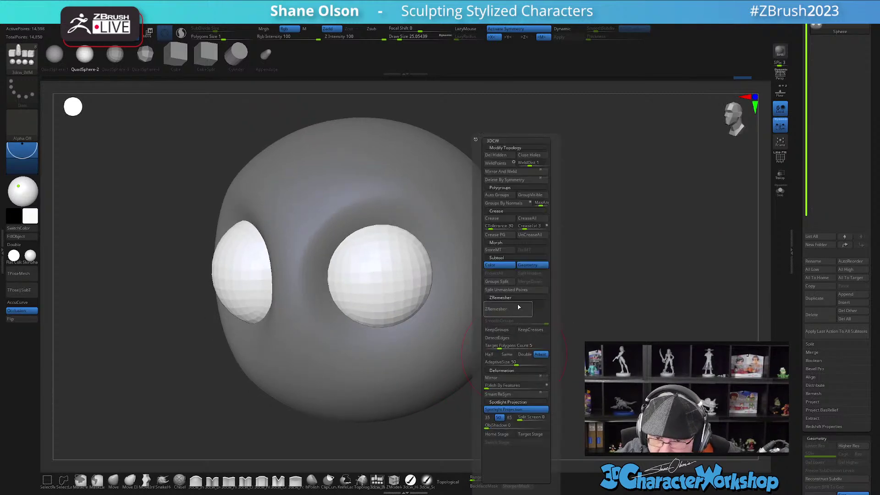
click(515, 290)
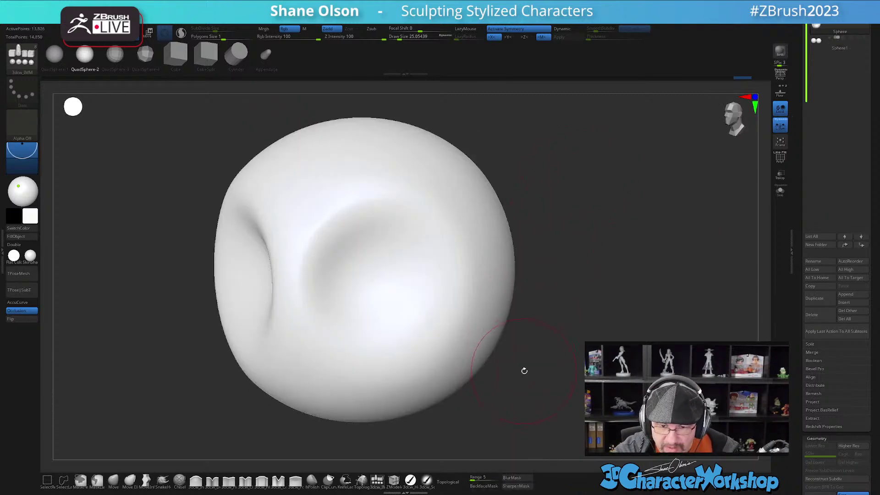
scroll(815, 169, up, 2)
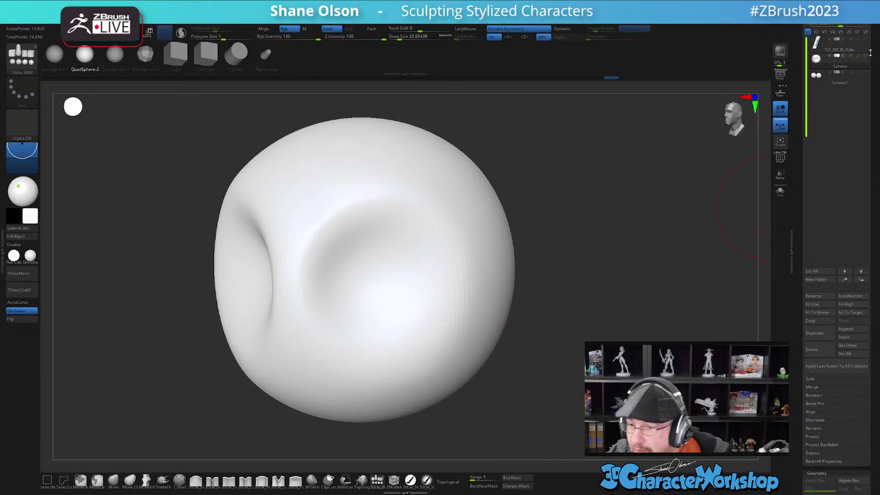
click(866, 73)
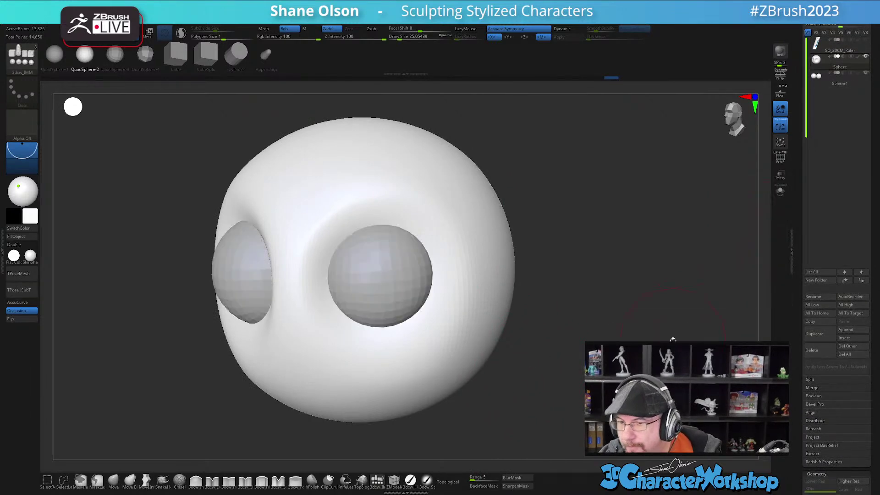
- Increase the draw size to about 37
drag(545, 368, 550, 372)
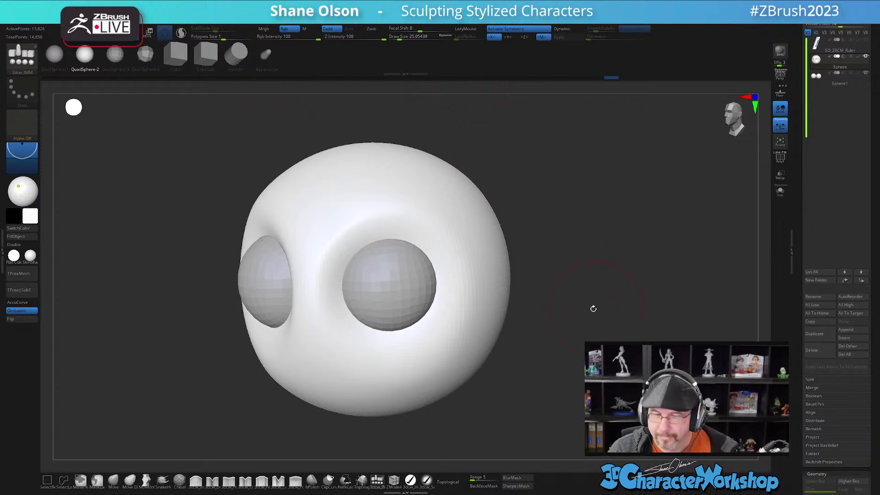
key(s)
click(577, 305)
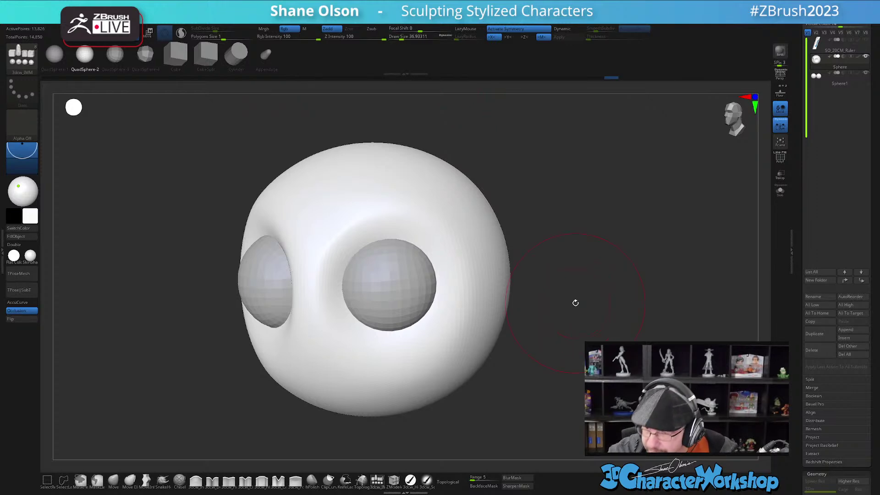
- Duplicate the eyeball subtool, hide the copy and keep the original eyeballs active
click(815, 84)
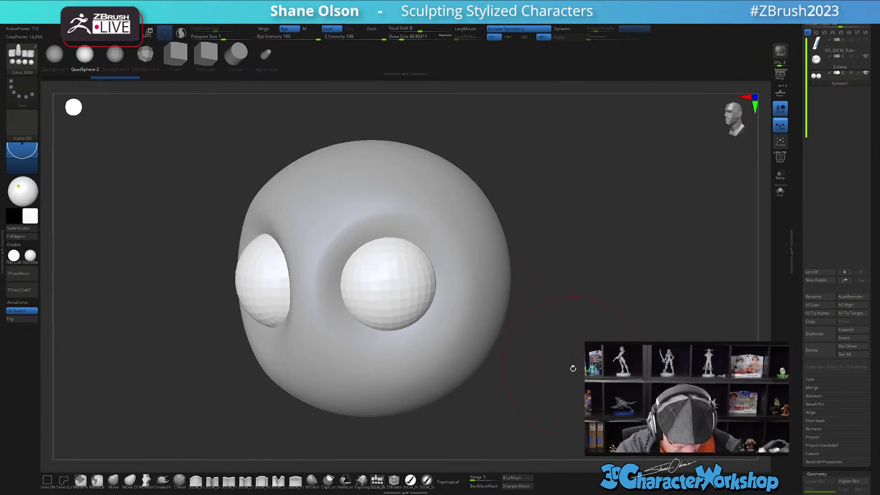
click(822, 338)
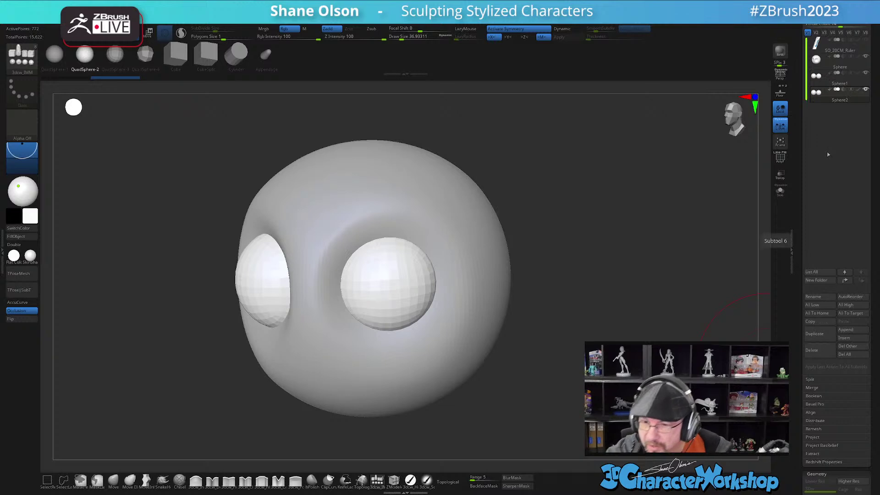
alt+drag(507, 356, 522, 380)
mouse_move(865, 89)
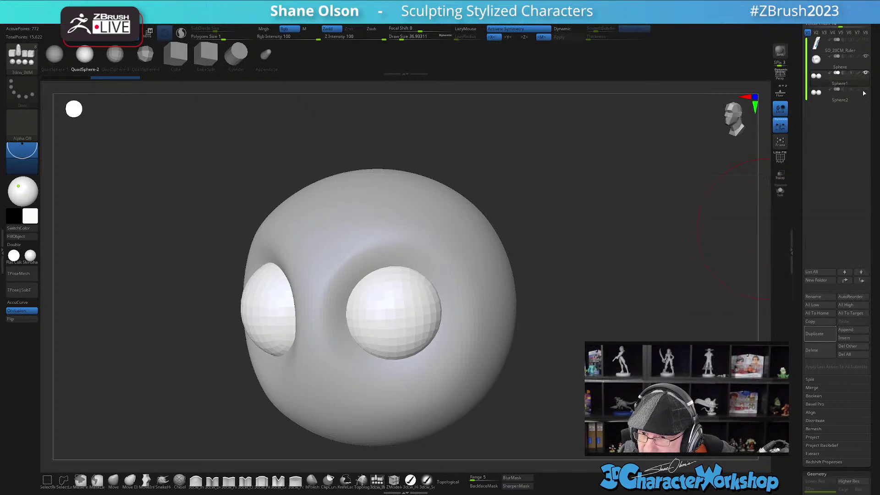
- Clip off the lower half of the active eyeball spheres with ClipCurve from the front to form upper eyelids
click(328, 481)
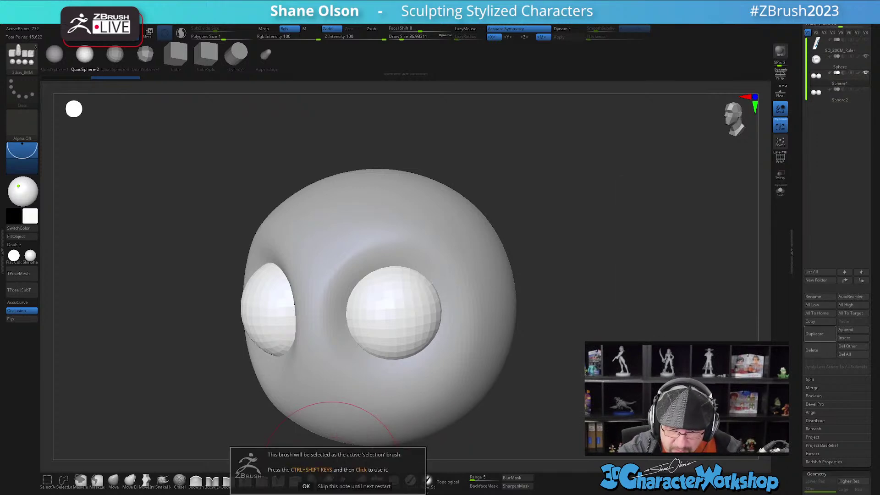
click(338, 486)
mouse_move(516, 352)
mouse_down()
mouse_move(526, 360)
mouse_move(545, 344)
mouse_move(560, 310)
mouse_move(556, 327)
mouse_move(536, 334)
mouse_move(541, 323)
mouse_up()
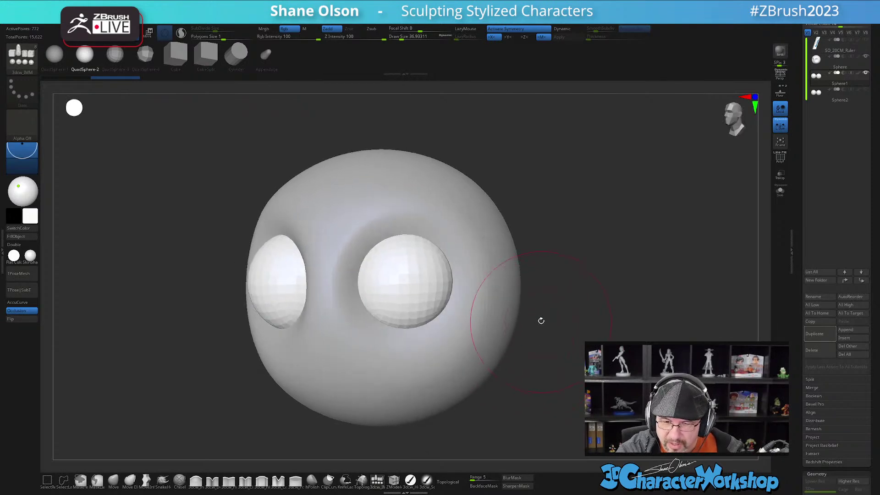
shift+drag(558, 291, 559, 308)
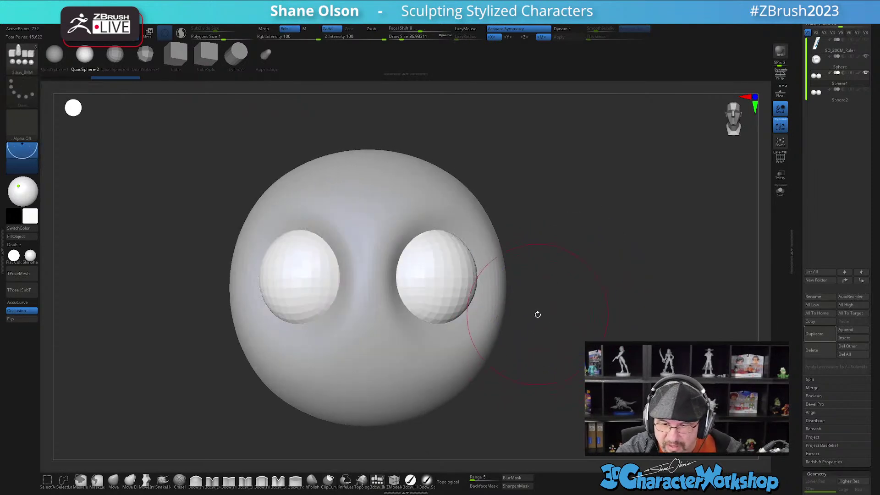
key(ctrl+shift)
ctrl+shift+drag(579, 264, 346, 282)
mouse_move(538, 335)
mouse_down()
mouse_move(527, 349)
mouse_move(539, 334)
mouse_up()
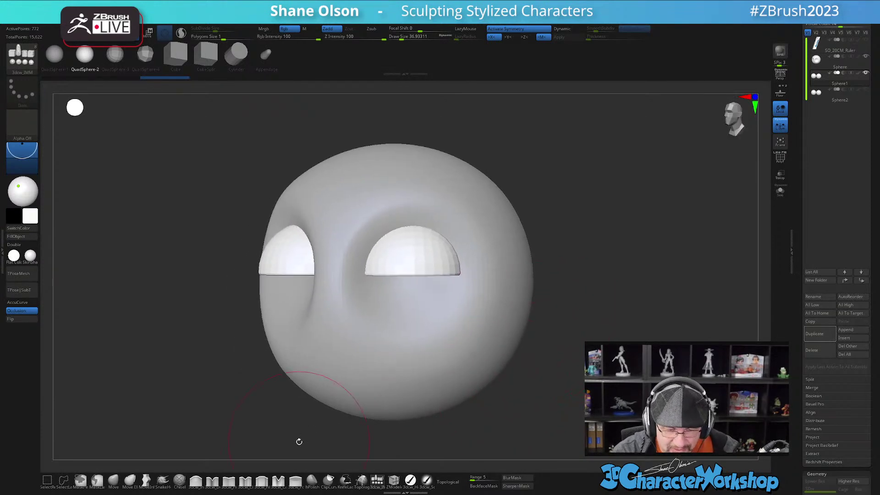
- Reduce the Move brush's draw size to about 27 and arch the lower edge of the upper eyelids
click(113, 479)
key(bracketleft)
mouse_move(407, 248)
mouse_down()
mouse_move(395, 252)
mouse_move(436, 251)
mouse_move(431, 240)
mouse_move(420, 261)
mouse_up()
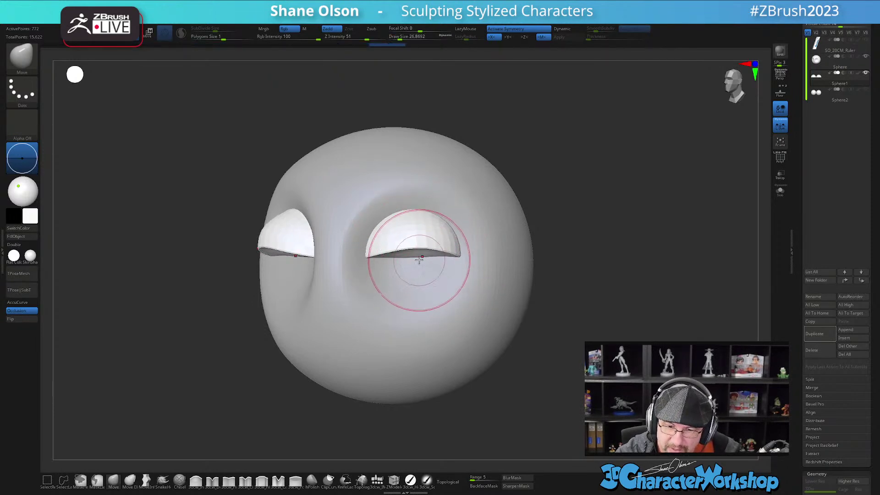
ctrl+right_drag(446, 268, 457, 255)
drag(452, 255, 461, 259)
right_drag(468, 262, 383, 257)
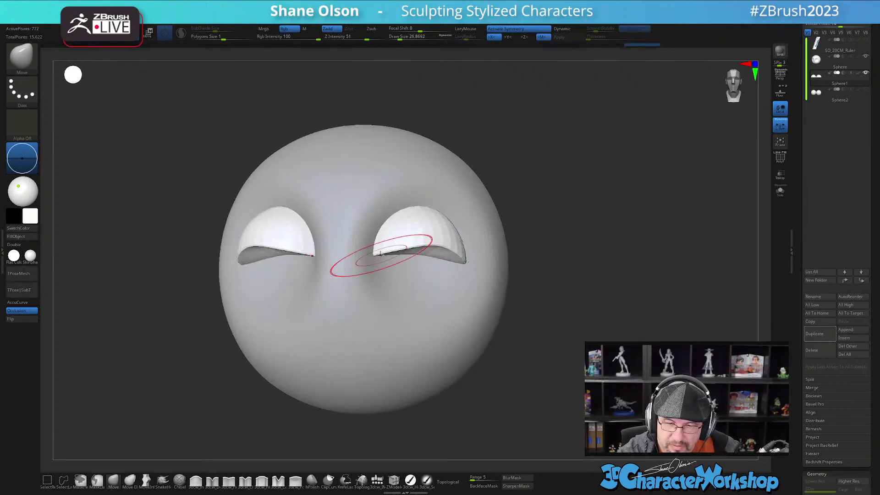
mouse_move(456, 277)
right_down()
mouse_move(422, 270)
mouse_move(481, 231)
mouse_move(465, 271)
mouse_move(483, 301)
mouse_move(466, 301)
mouse_move(481, 312)
mouse_move(477, 356)
mouse_move(461, 359)
right_up()
- Display the polyframe and turn on dynamic subdivision for the upper eyelids
key(shift+f)
key(d)
click(457, 154)
right_drag(441, 279, 448, 319)
right_drag(450, 349, 446, 347)
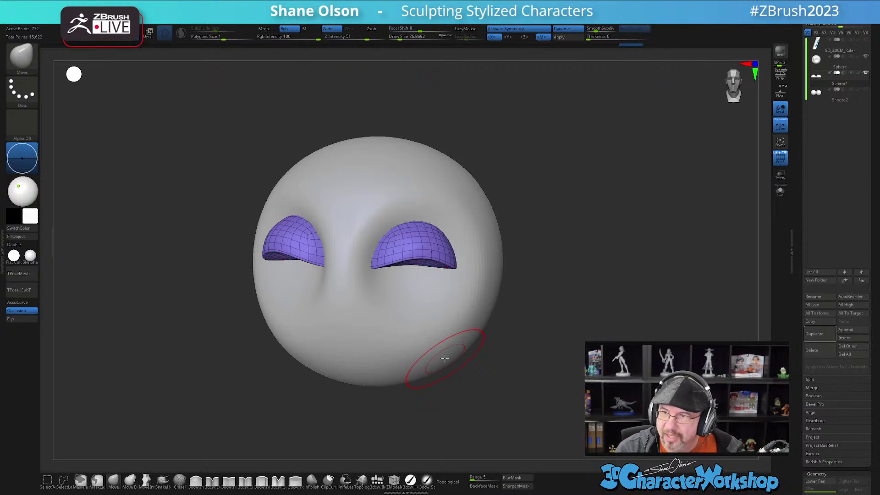
right_drag(520, 297, 525, 313)
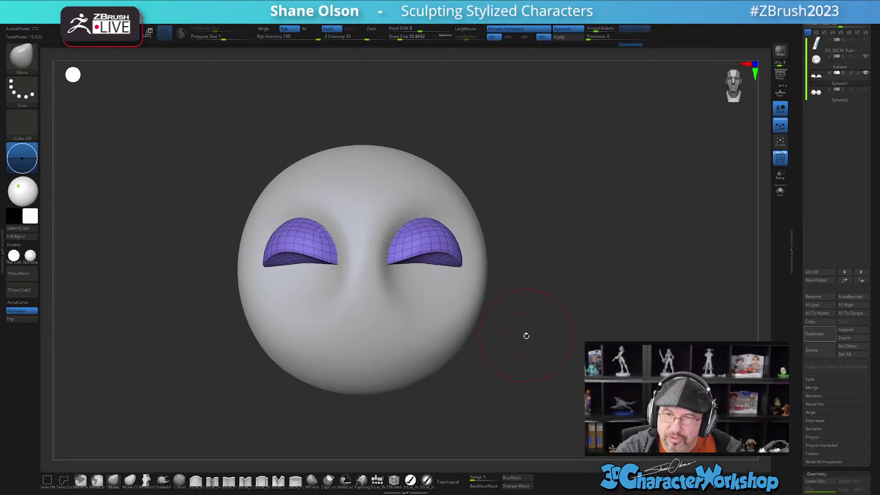
key(3)
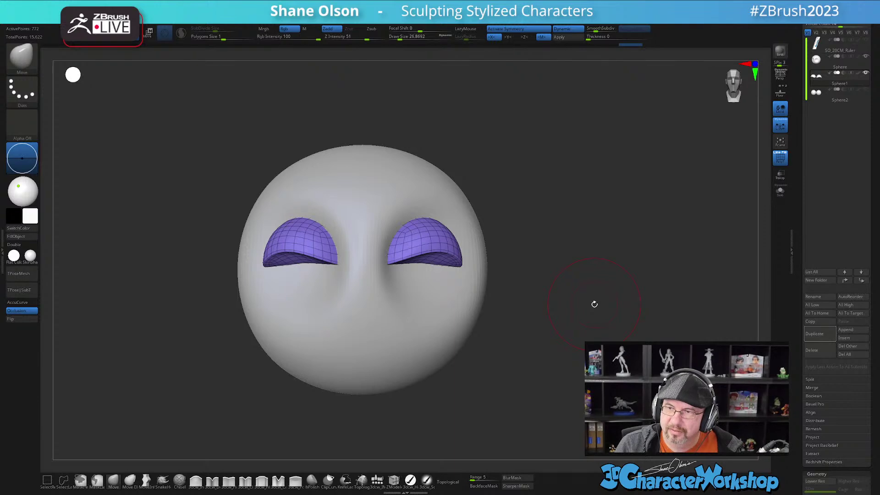
- Select the duplicated eyeball subtool and turn on dynamic subdivision for it
drag(509, 319, 486, 314)
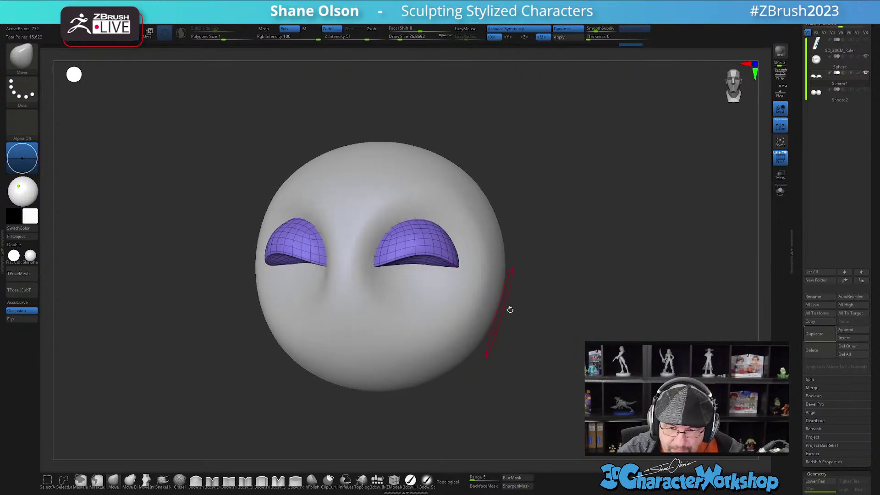
alt+drag(608, 268, 580, 286)
click(840, 95)
drag(501, 358, 468, 353)
key(d)
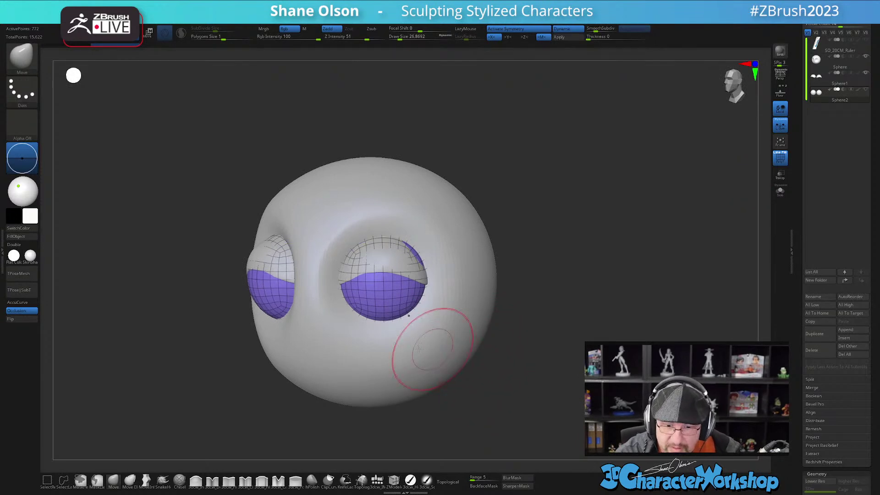
- Clip off the upper half of the duplicated eyeball spheres with ClipCurve to form the lower eyelids
key(ctrl+shift)
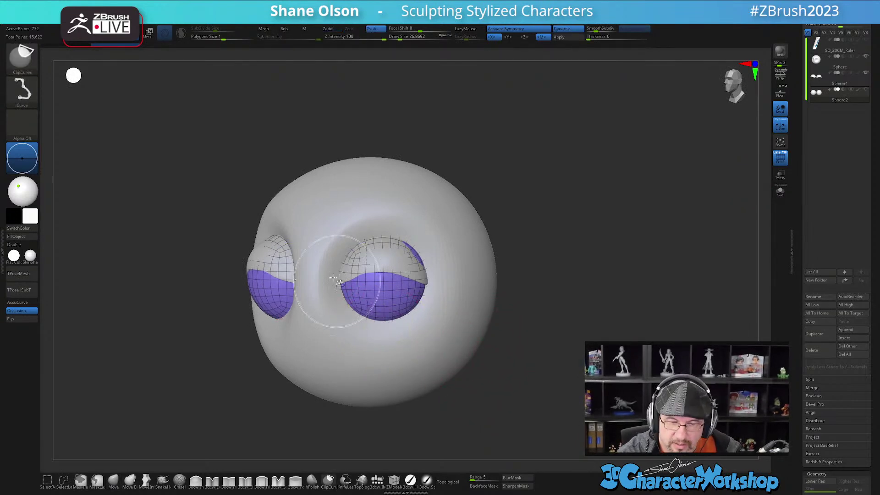
mouse_move(315, 279)
ctrl+shift+mouse_down()
mouse_move(455, 268)
mouse_move(479, 277)
ctrl+shift+mouse_up()
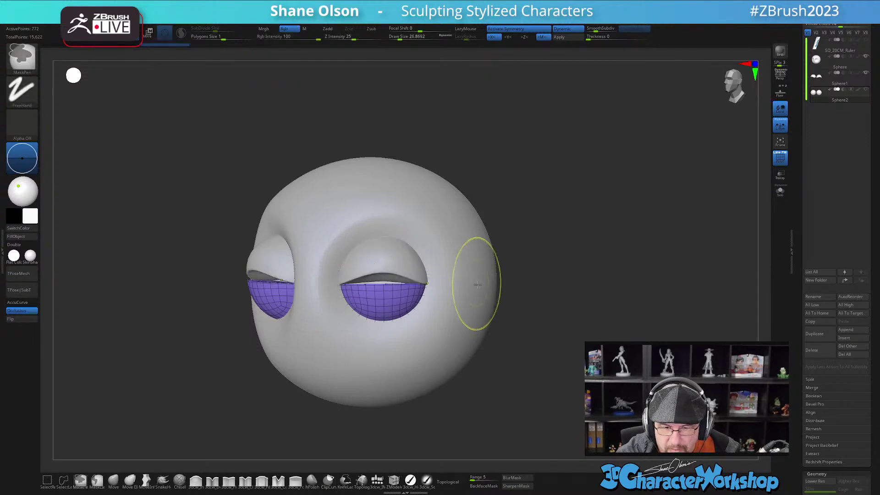
drag(499, 371, 514, 363)
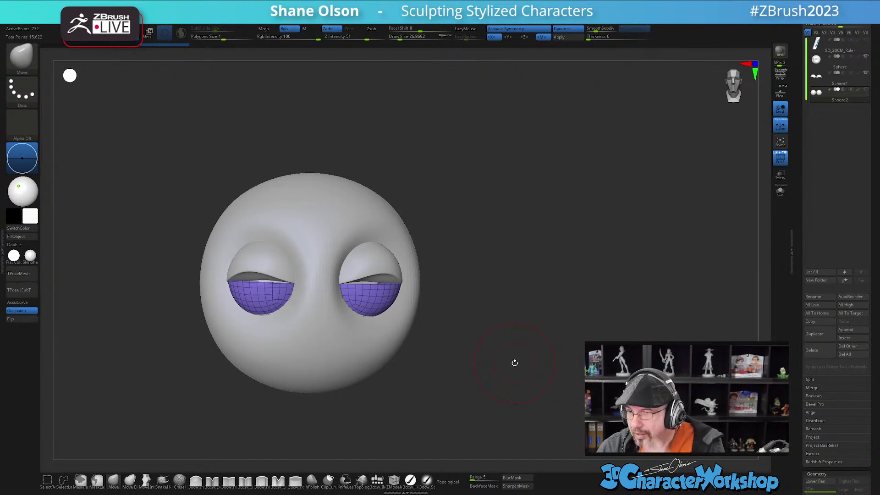
drag(514, 362, 453, 325)
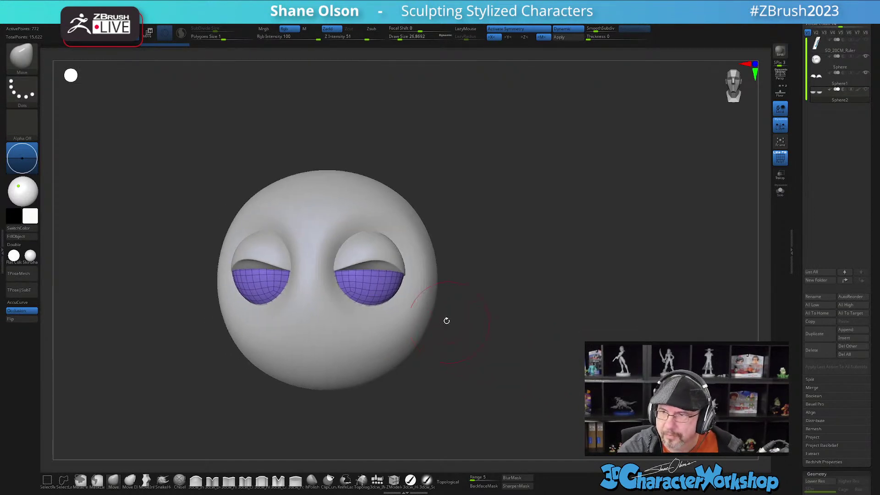
ctrl+right_drag(441, 319, 435, 323)
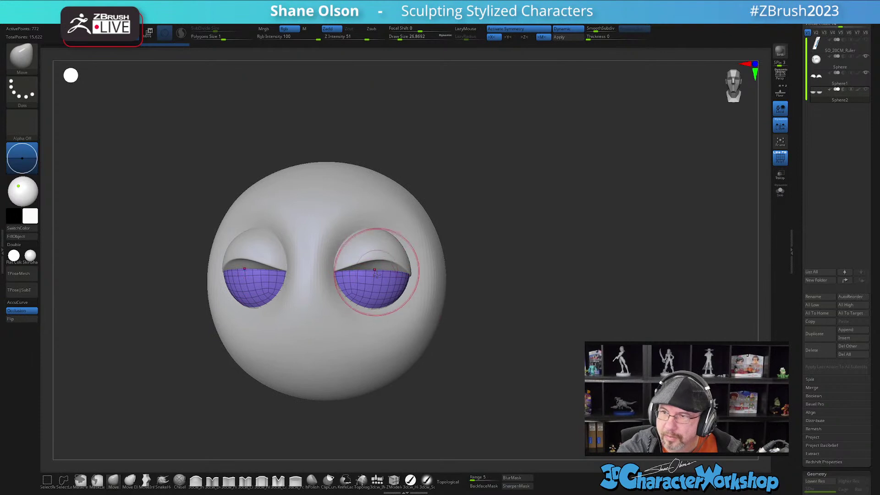
- Set the Move brush's draw size to 28.75 and curve the upper edge of the lower eyelids downward
alt+right_drag(382, 307, 380, 298)
key(s)
drag(360, 266, 368, 265)
right_drag(379, 260, 372, 249)
key(s)
drag(372, 250, 369, 255)
mouse_move(368, 255)
mouse_down()
mouse_move(369, 268)
mouse_move(412, 265)
mouse_up()
right_drag(415, 250, 406, 281)
mouse_move(367, 257)
mouse_down()
mouse_move(389, 257)
mouse_move(361, 255)
mouse_up()
mouse_move(367, 258)
right_down()
mouse_move(420, 278)
mouse_move(406, 285)
right_up()
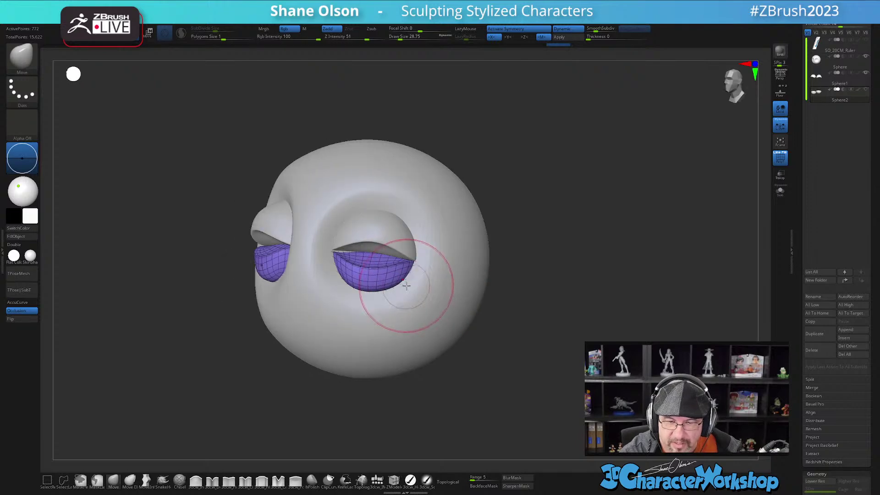
- Show the lower eyelids alongside the upper ones, refine the upper eyelids with the Move brush, and make the lower eyelids active again
alt+click(394, 246)
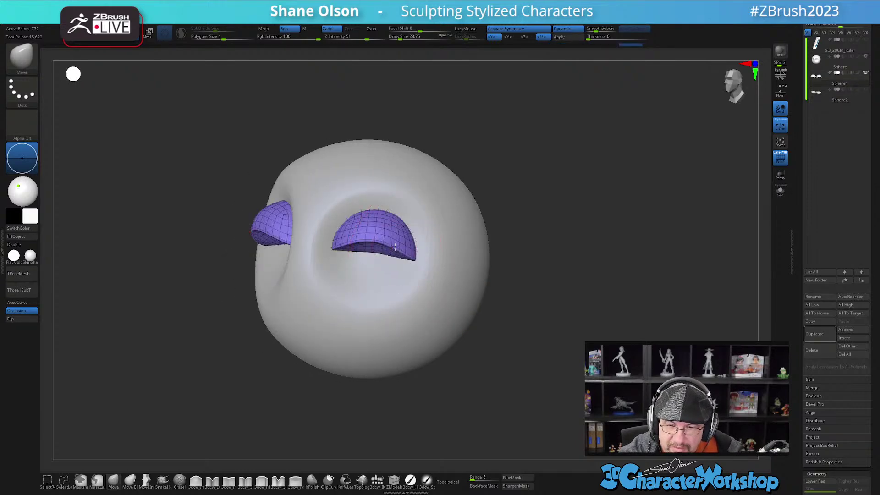
click(866, 88)
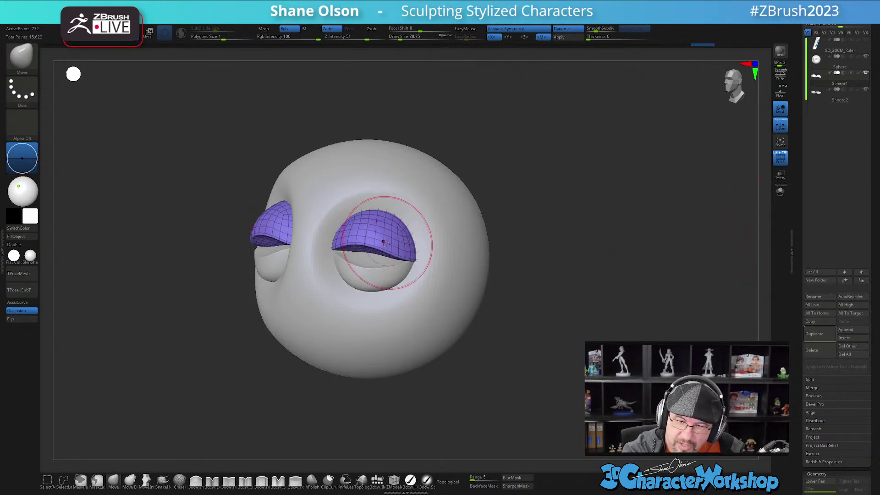
right_drag(382, 217, 398, 225)
right_drag(388, 260, 370, 263)
alt+click(374, 271)
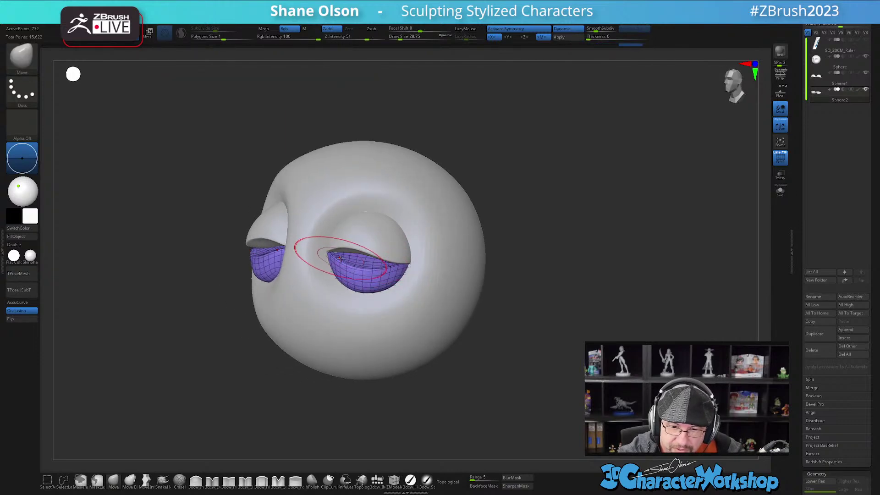
right_drag(422, 314, 522, 313)
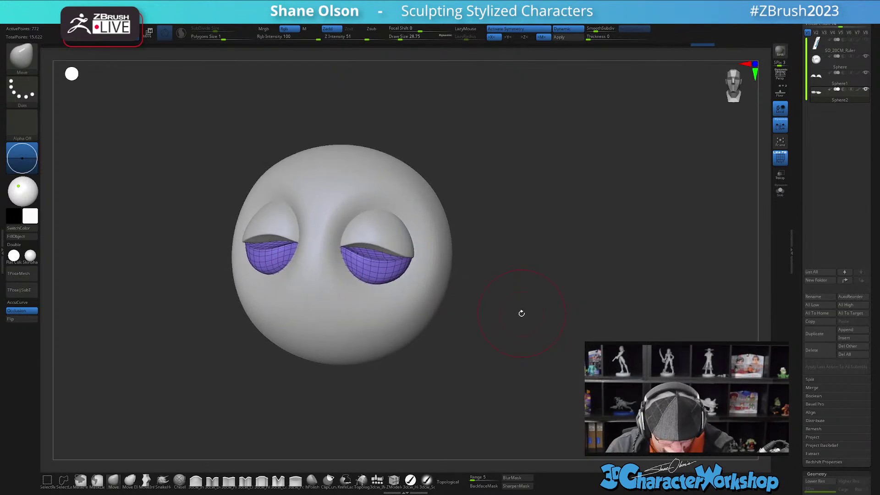
right_drag(541, 261, 526, 232)
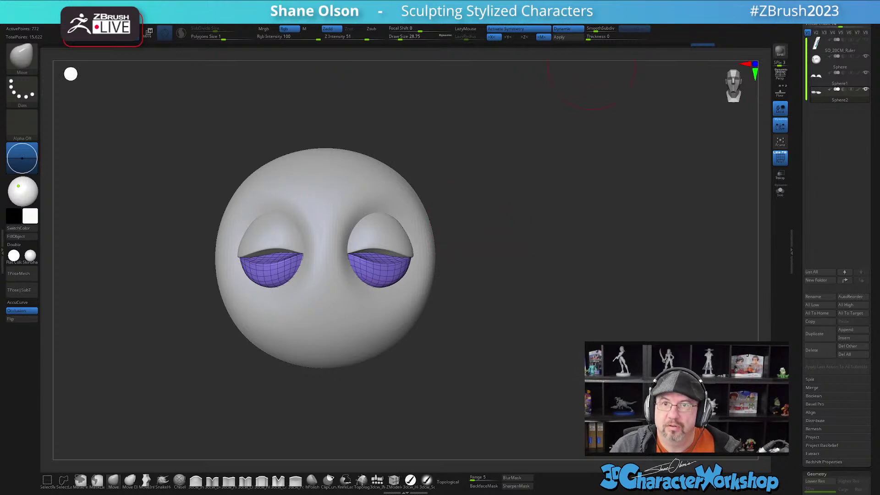
- Switch to Chrome and look up the Free ZBrush Brushes section on the 3D Character Workshop site, and return to ZBrush
drag(275, 1, 223, 95)
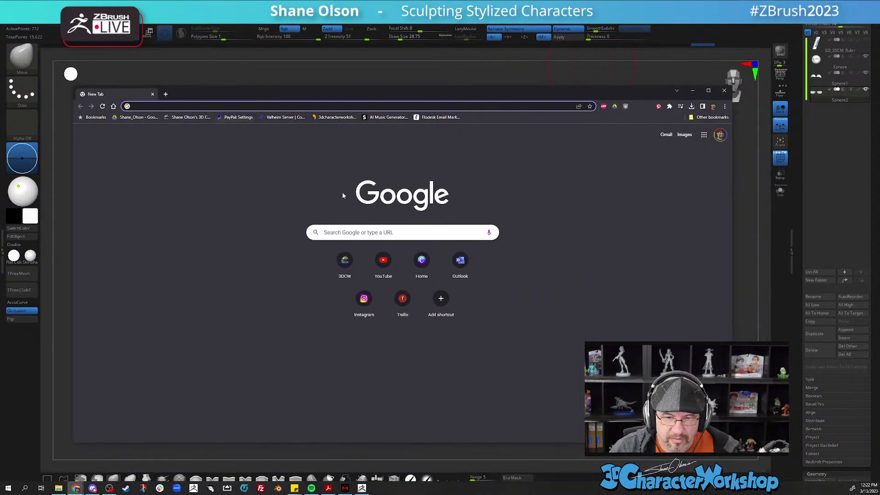
click(189, 118)
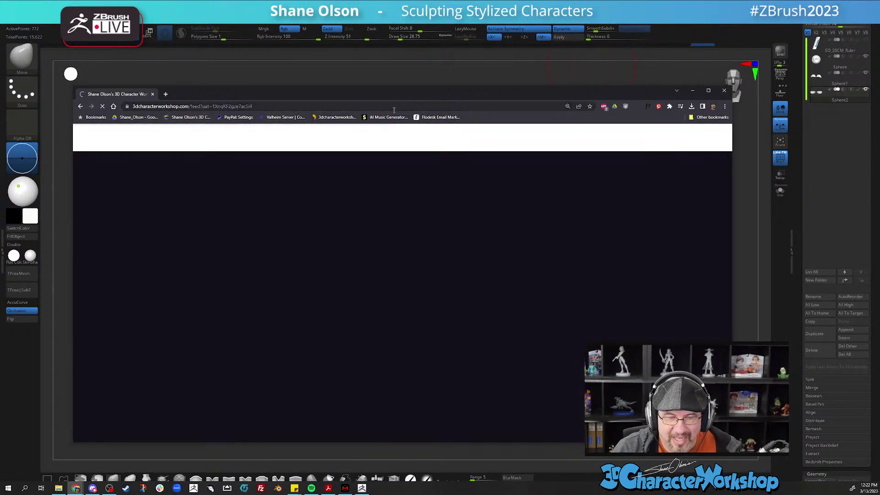
drag(300, 92, 283, 63)
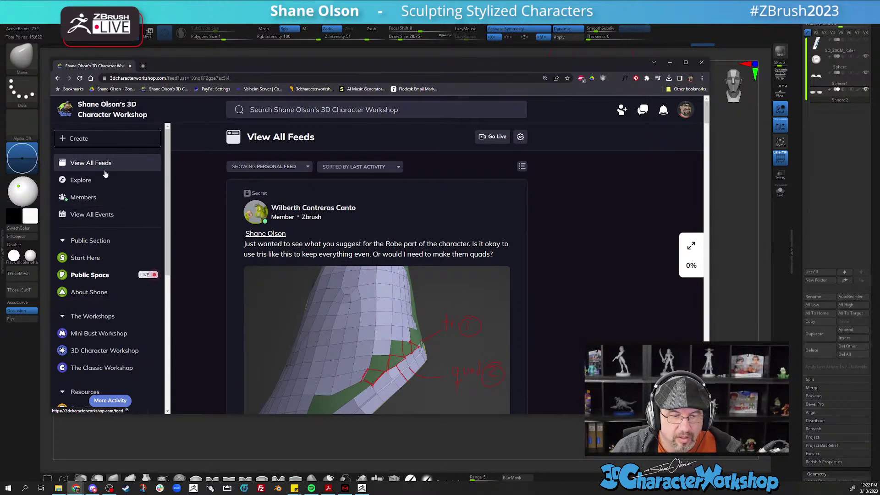
drag(217, 67, 217, 57)
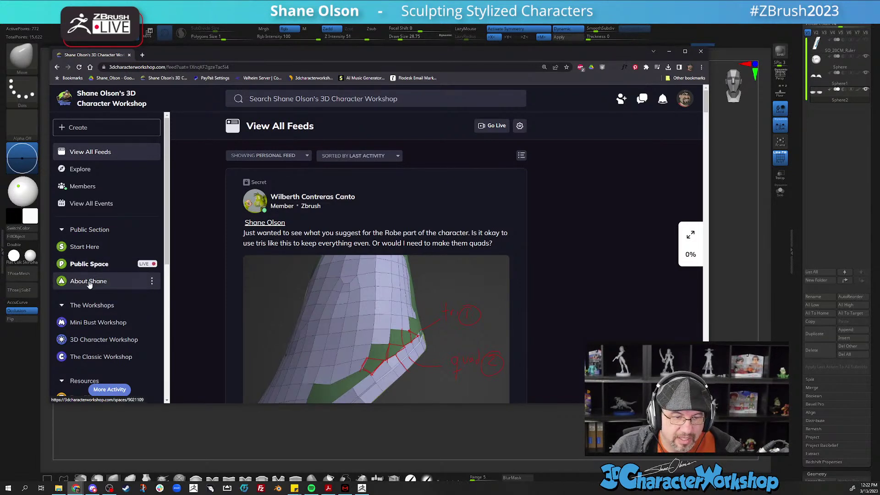
scroll(100, 288, down, 3)
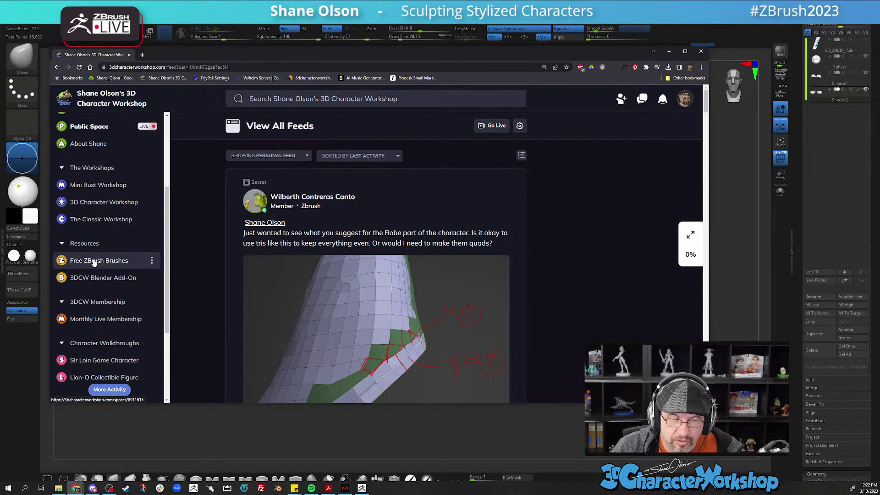
click(668, 52)
- Try to pick a mesh from the insert-mesh primitives brush
ctrl+right_drag(589, 262, 590, 261)
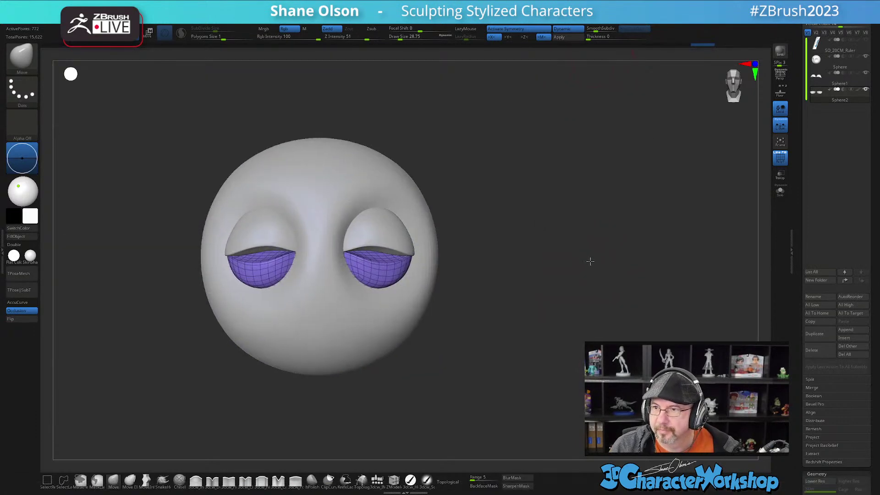
drag(590, 262, 466, 326)
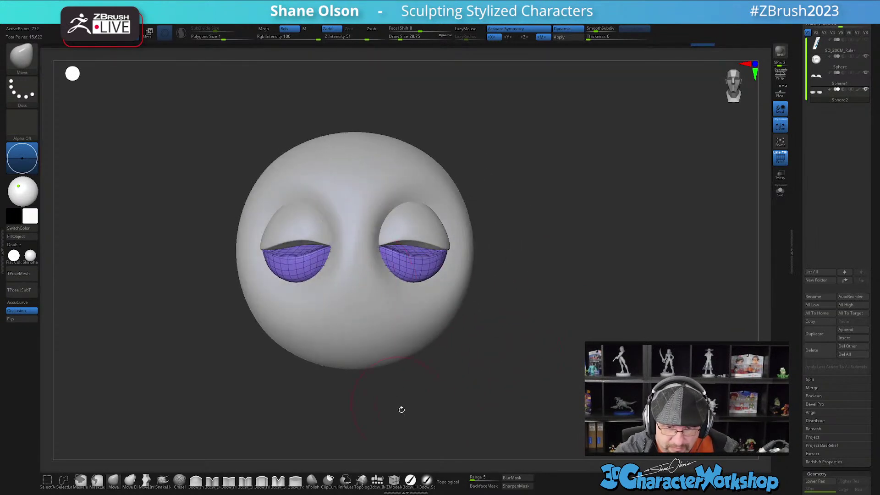
click(394, 480)
click(266, 54)
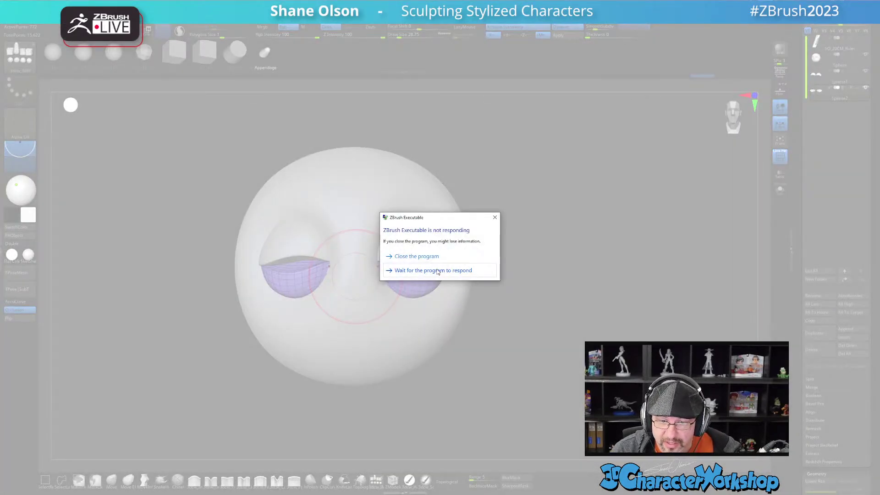
- Close the unresponsive ZBrush program and relaunch it
click(437, 271)
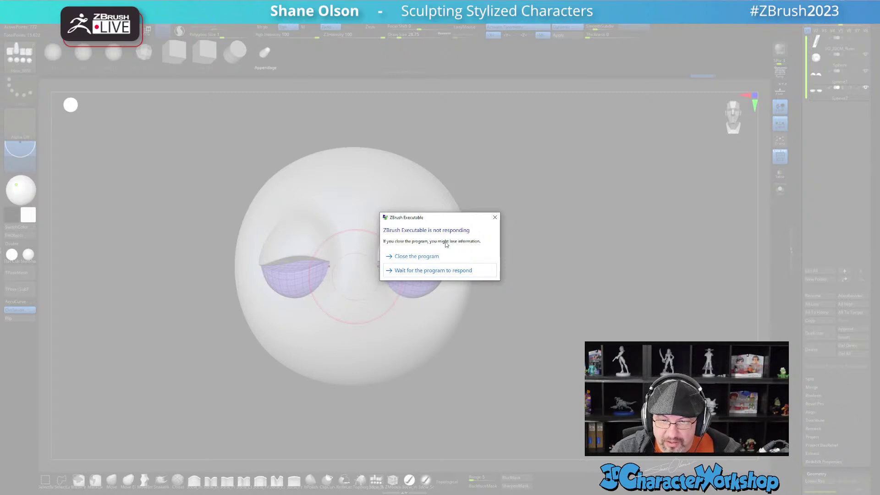
click(426, 256)
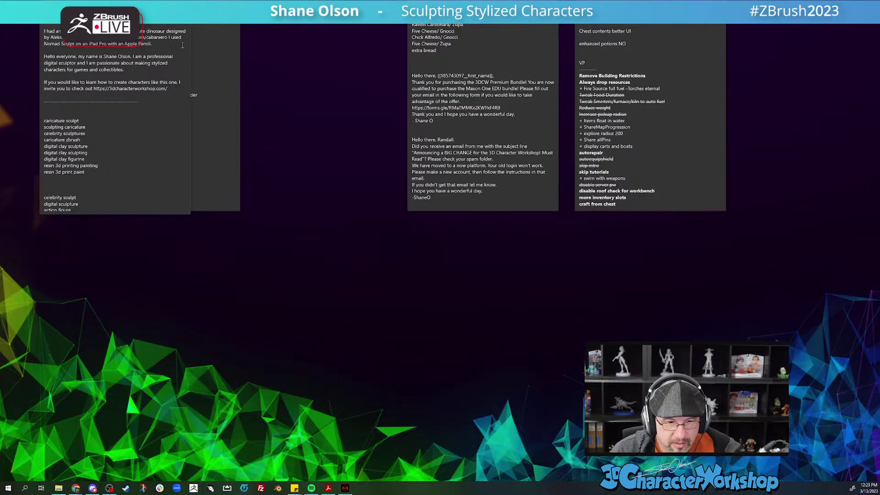
click(194, 488)
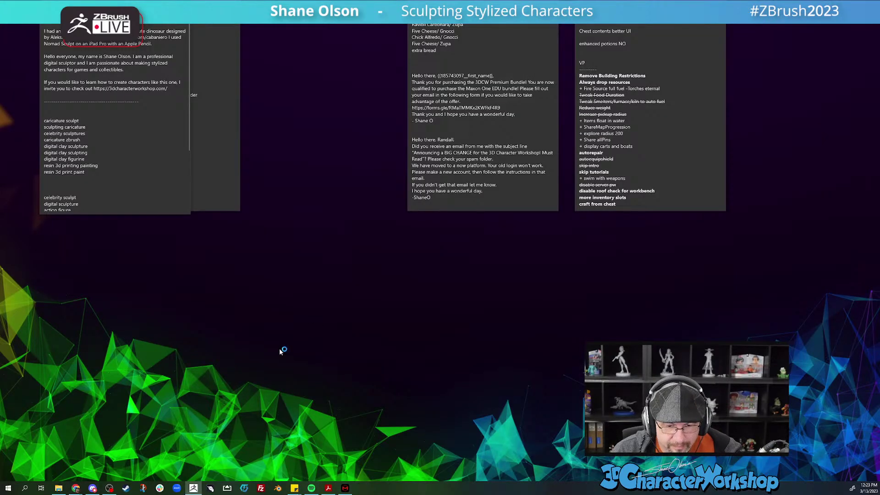
- Close the sticky notes left open on the desktop
click(455, 153)
drag(482, 10, 442, 0)
click(133, 63)
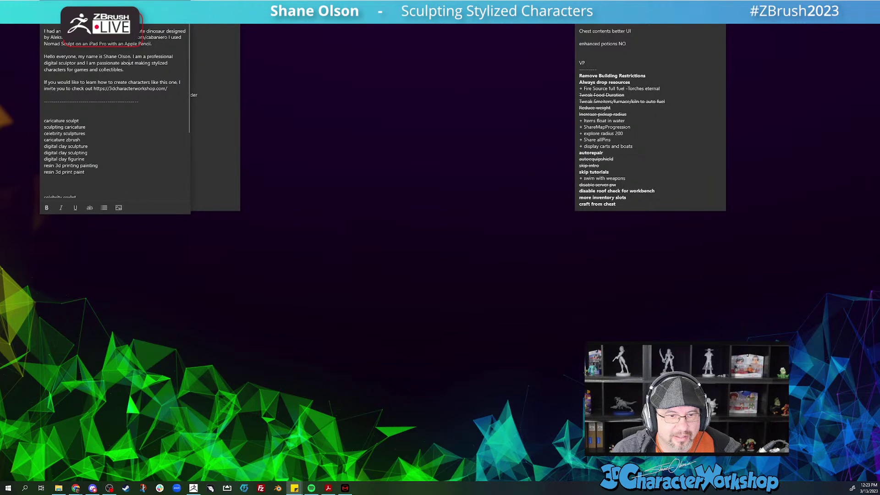
key(ctrl+w)
click(150, 118)
key(ctrl+w)
click(659, 89)
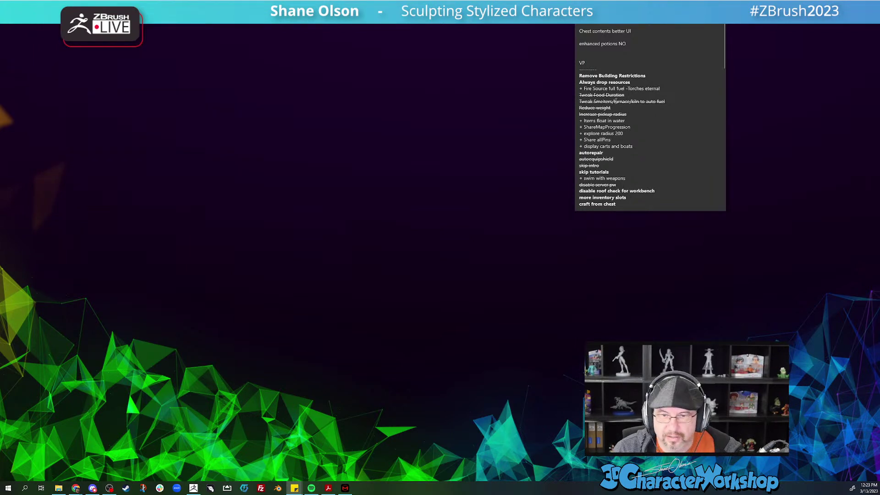
key(ctrl+w)
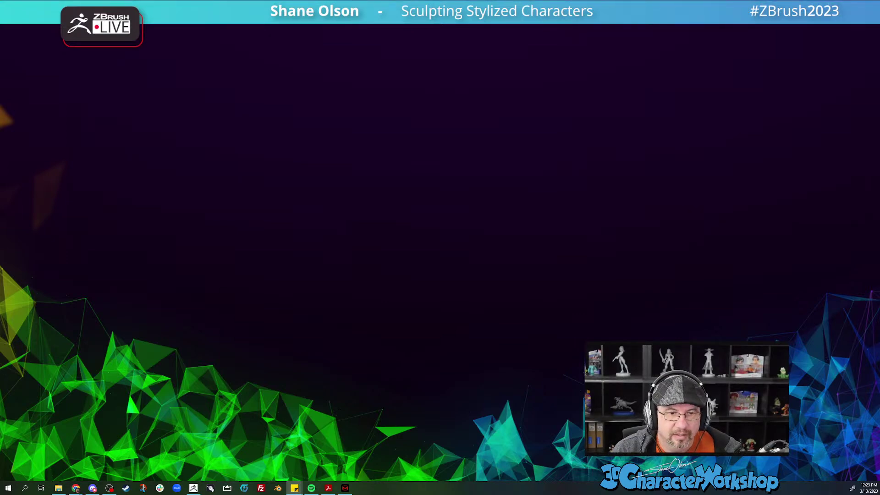
- Open the saved project with the 20 cm ruler and sphere, dismiss the home page, and hide the ruler subtool
click(193, 488)
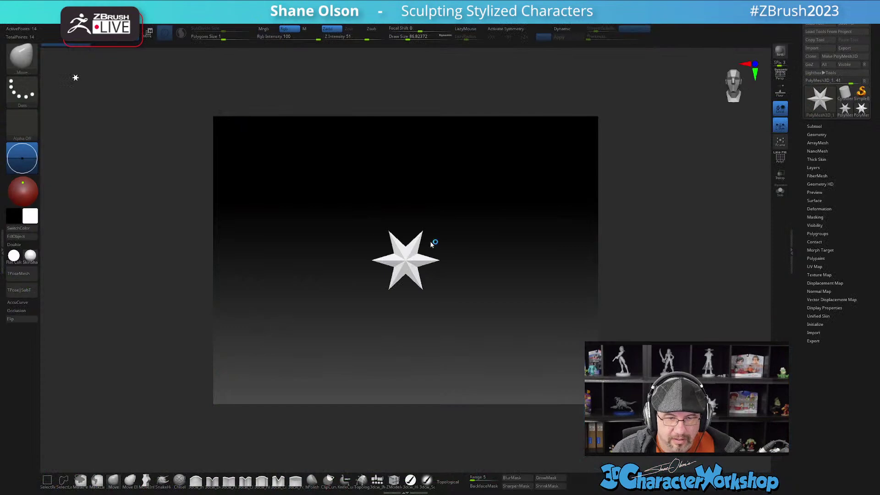
key(ctrl+o)
click(465, 269)
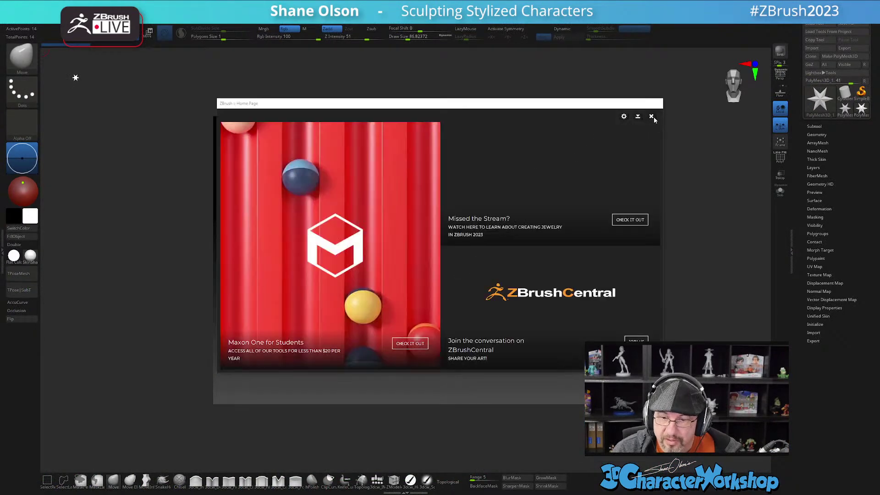
click(652, 116)
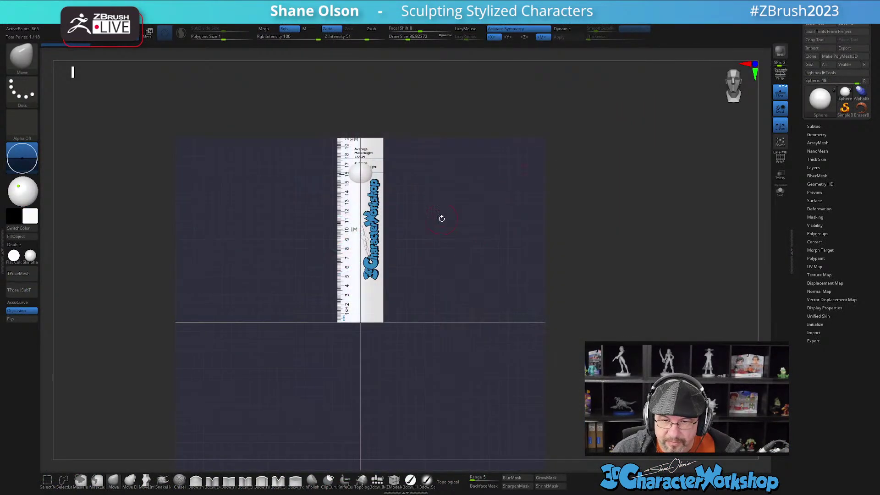
click(823, 127)
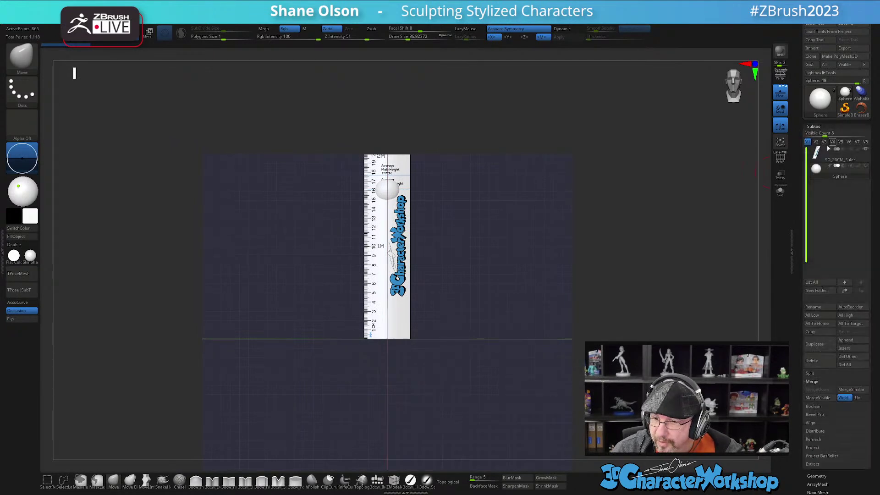
click(865, 150)
- Move the sphere down with the gizmo so it is centered on the floor line, and turn off the floor grid
alt+drag(579, 182, 546, 237)
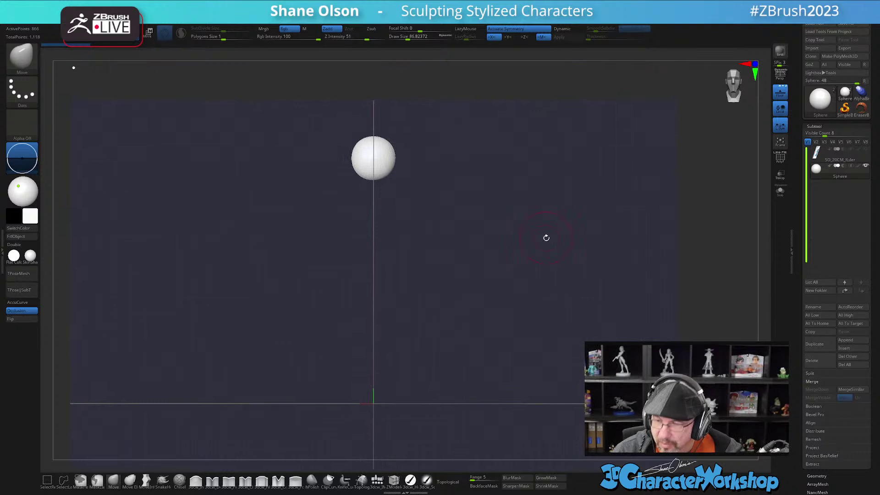
alt+drag(461, 341, 459, 298)
key(w)
drag(376, 136, 420, 274)
drag(376, 316, 398, 260)
ctrl+right_drag(455, 290, 433, 290)
drag(393, 270, 393, 303)
alt+right_drag(479, 342, 477, 339)
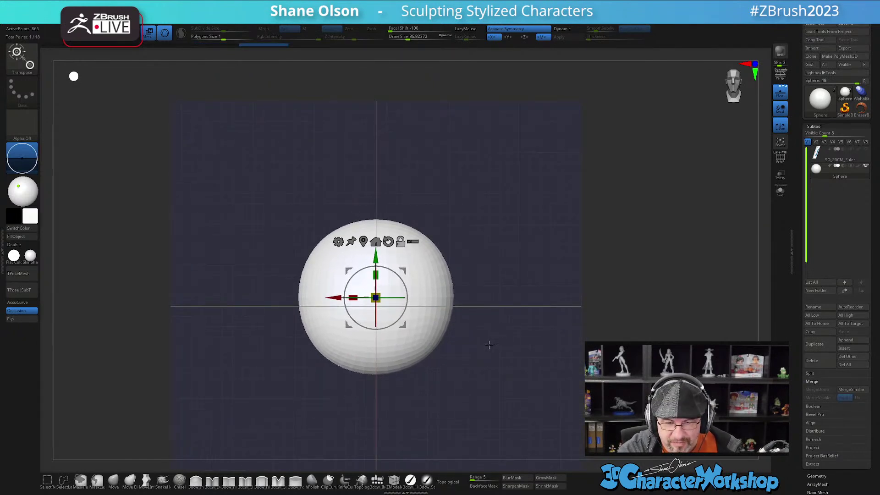
drag(380, 257, 380, 264)
mouse_move(462, 320)
mouse_down()
mouse_move(484, 333)
mouse_move(491, 356)
mouse_up()
click(780, 93)
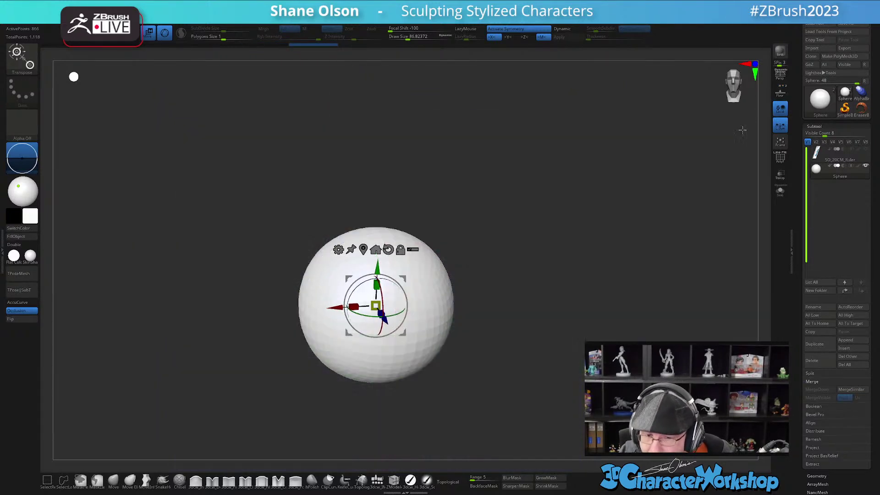
- Divide the sphere twice and delete its lower subdivision levels
key(ctrl+d)
key(ctrl+d)
scroll(818, 380, down, 6)
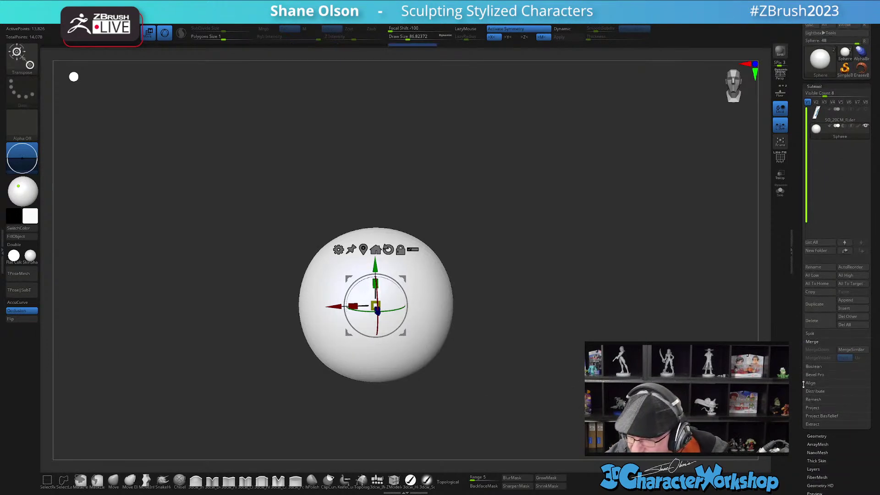
click(815, 208)
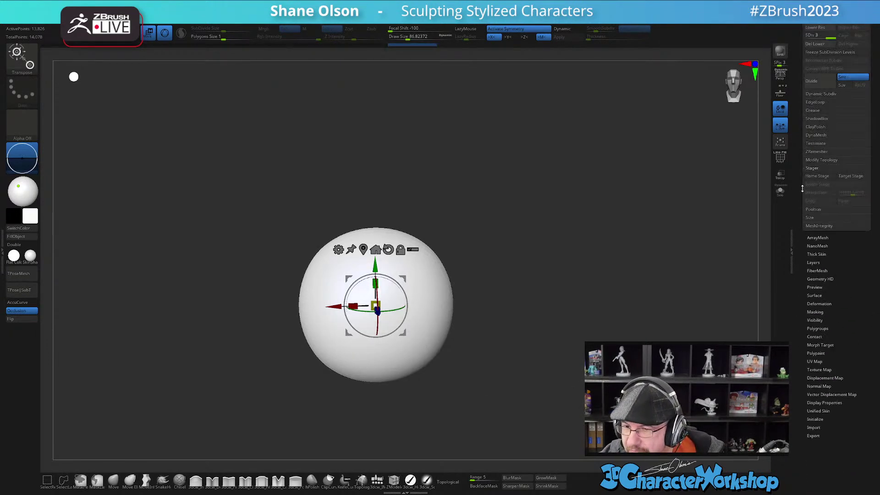
scroll(803, 186, up, 3)
click(820, 149)
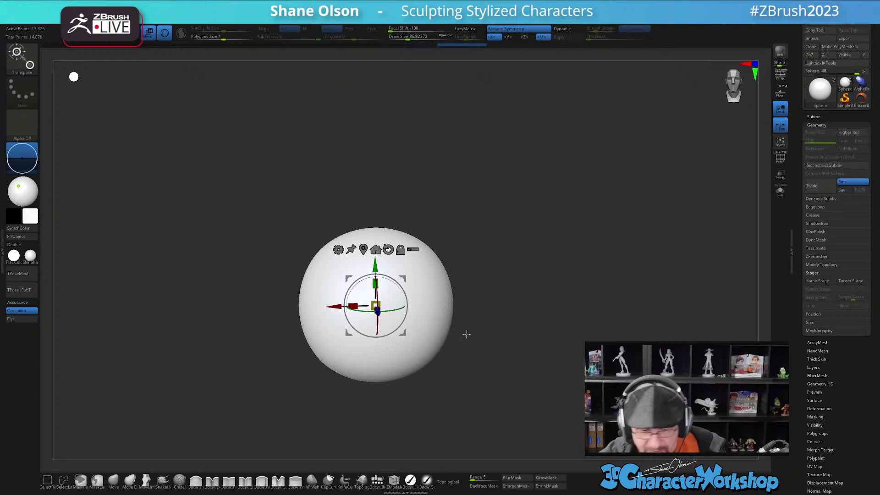
- Push mirrored, rounded eye sockets into the front of the sphere with an enlarged Move brush
key(q)
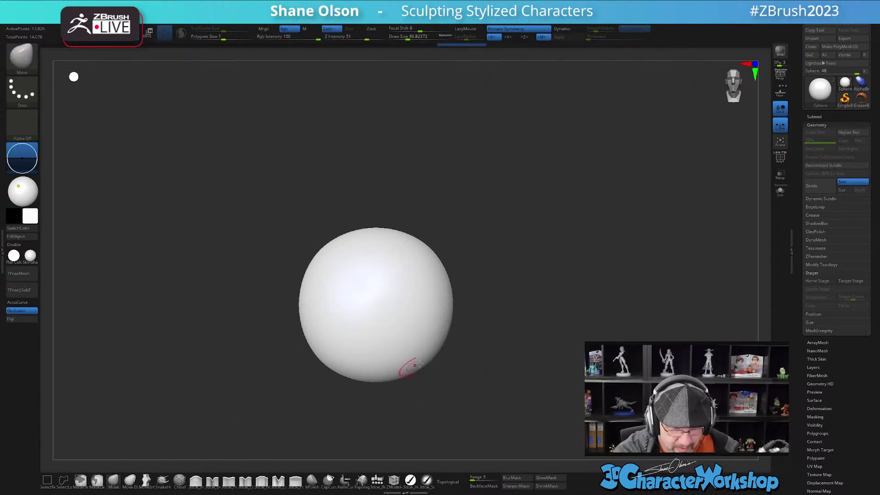
key(s)
mouse_move(485, 343)
alt+mouse_down()
mouse_move(493, 340)
mouse_move(490, 360)
alt+mouse_up()
alt+right_drag(432, 383, 422, 350)
mouse_move(423, 350)
mouse_down()
mouse_move(418, 338)
mouse_move(391, 333)
mouse_up()
right_drag(424, 315, 404, 294)
drag(420, 301, 415, 307)
right_drag(463, 352, 452, 365)
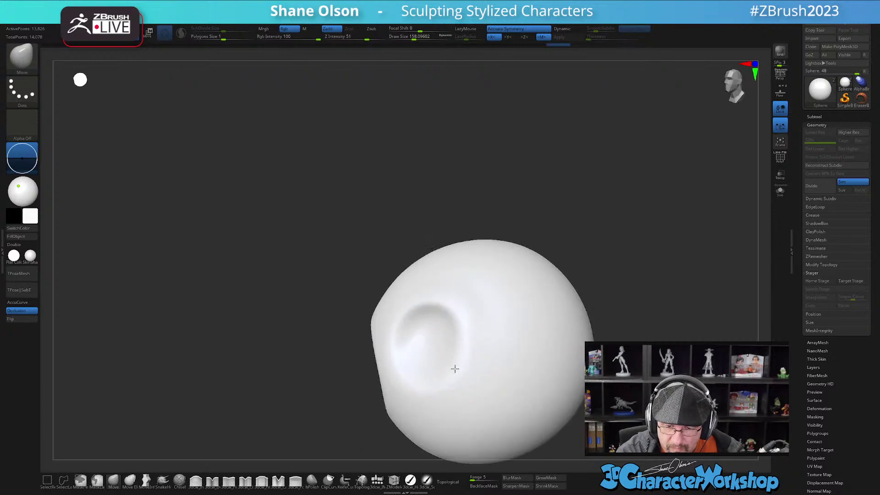
shift+drag(446, 335, 406, 359)
mouse_move(445, 349)
right_down()
mouse_move(464, 347)
mouse_move(435, 355)
mouse_move(456, 338)
mouse_move(486, 355)
mouse_move(482, 336)
mouse_move(490, 351)
mouse_move(427, 372)
right_up()
key(shift)
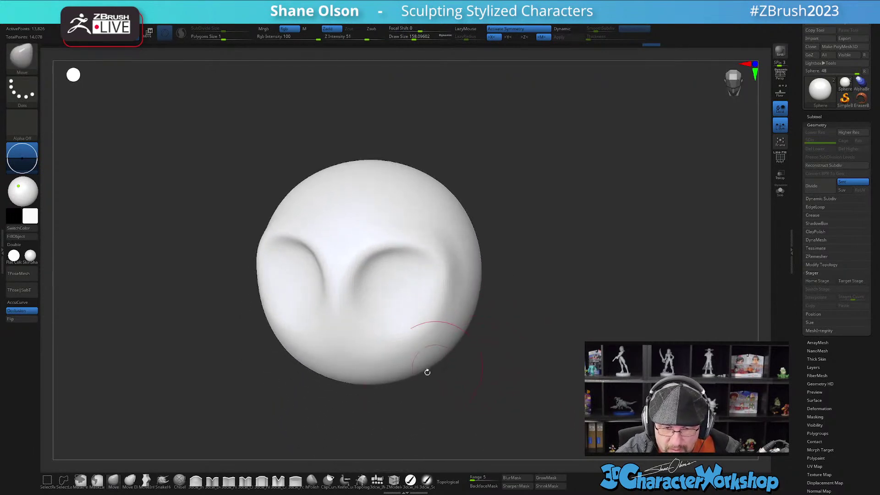
- Insert a mirrored pair of QuadSphere-2 eye spheres into the sockets
click(376, 480)
click(81, 54)
right_drag(368, 388, 419, 296)
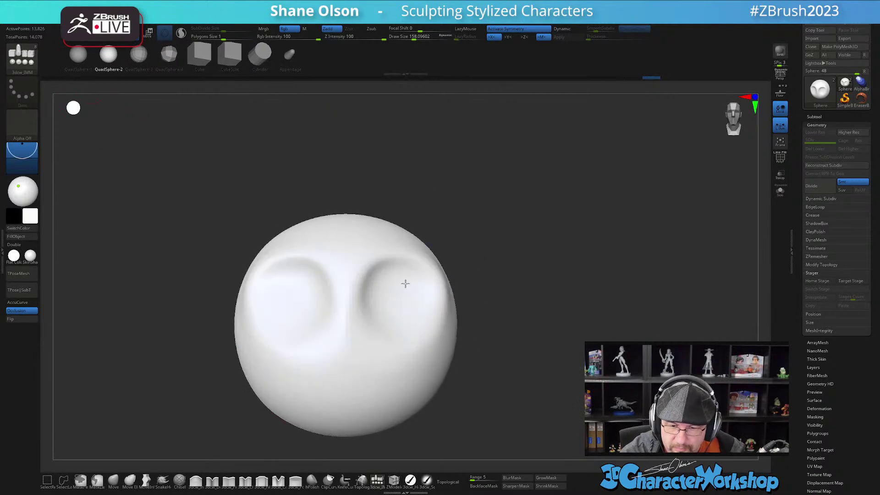
drag(403, 300, 399, 343)
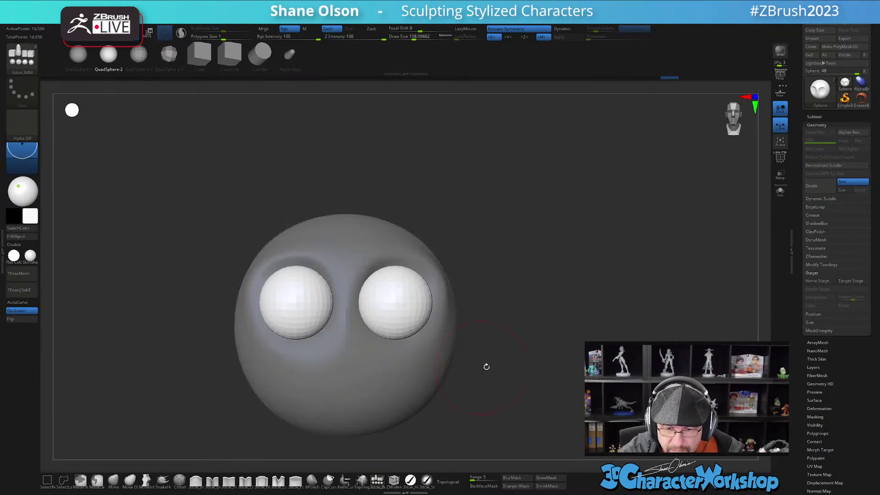
- Clip off the lower half of both eye spheres with ClipCurve and split them from the head into their own subtool
key(w)
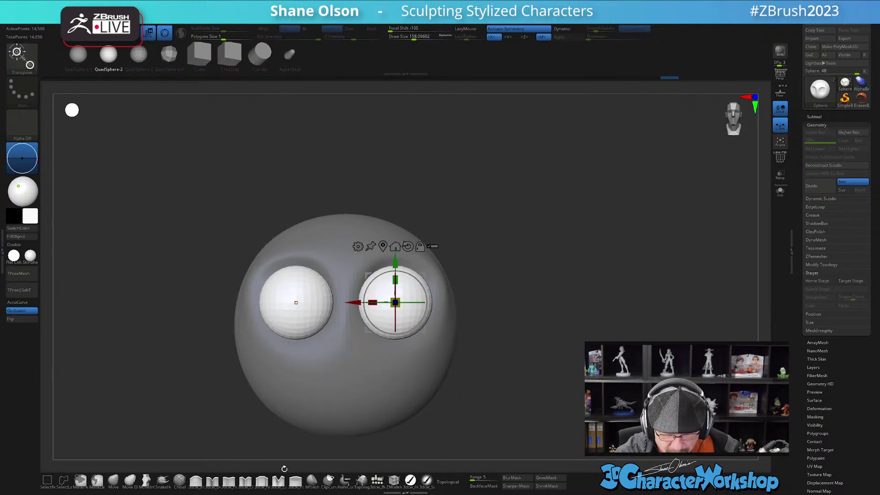
click(312, 479)
click(343, 478)
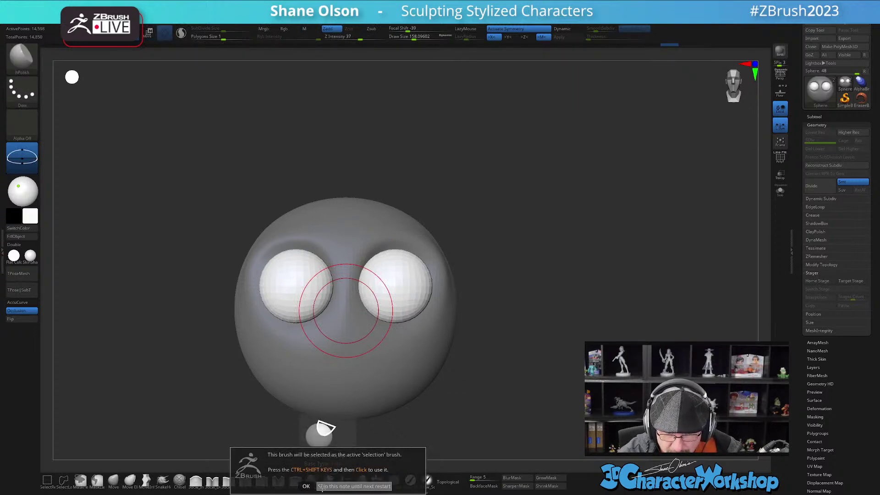
click(336, 485)
ctrl+shift+drag(528, 295, 314, 291)
key(space)
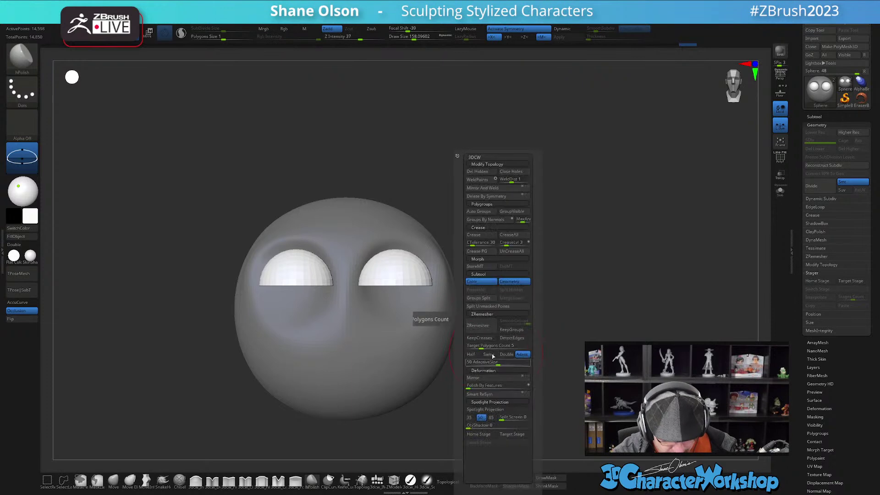
click(492, 307)
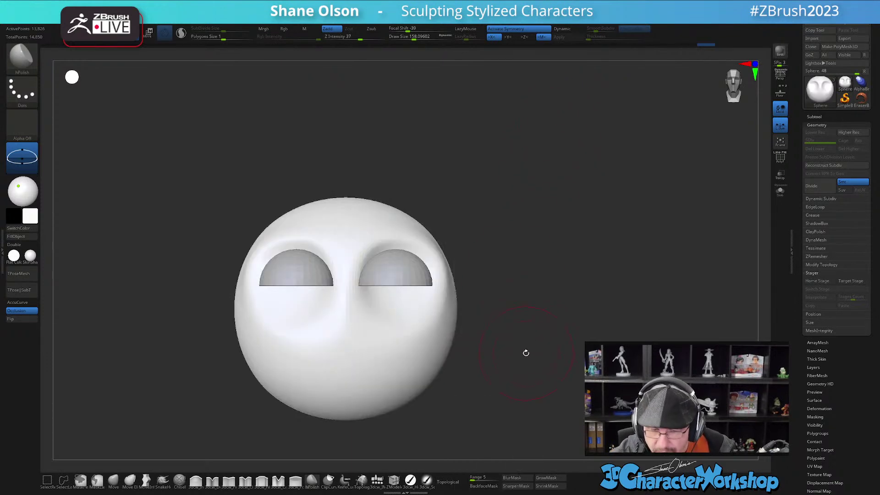
- Duplicate the half-sphere eyelid subtool and rotate the copy upside down to form the lower eyelids
click(814, 117)
click(839, 178)
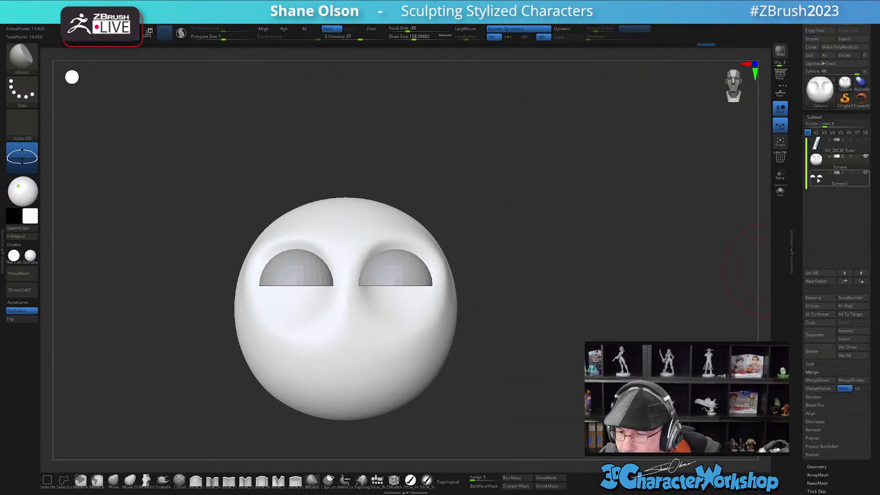
click(819, 336)
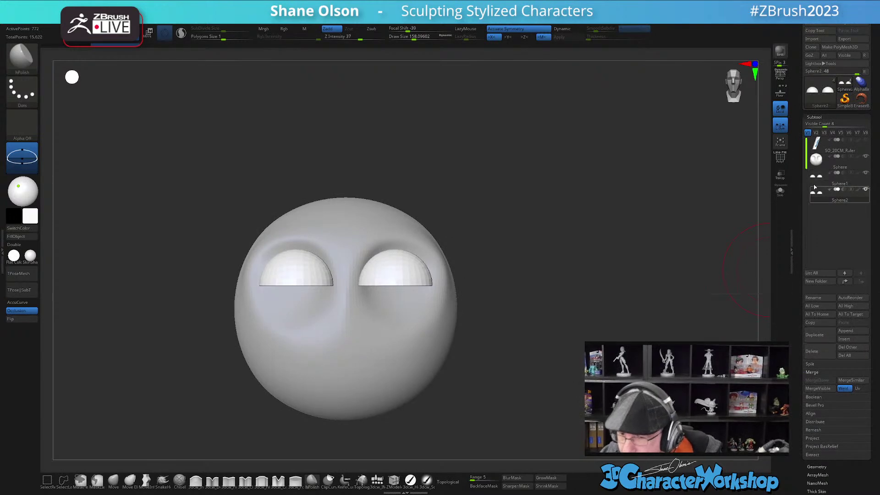
key(w)
shift+drag(406, 256, 372, 336)
- Move the upper and lower eyelid subtools together back into the eye sockets
drag(513, 300, 499, 312)
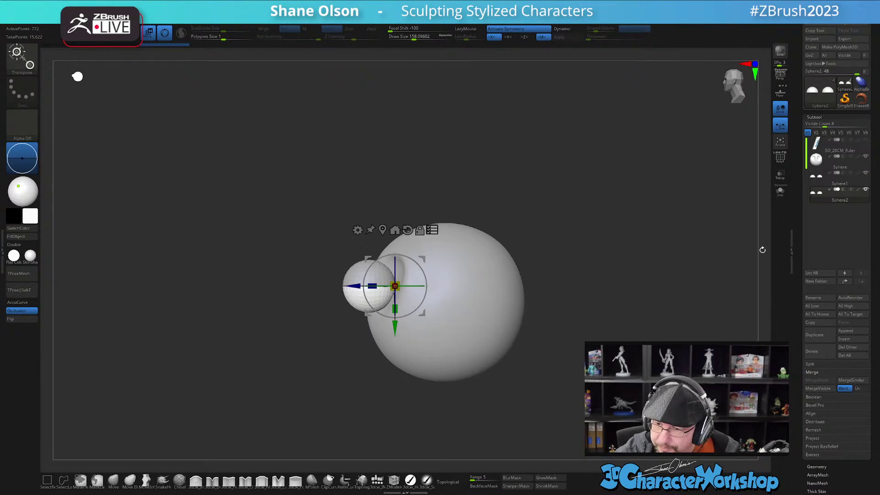
ctrl+shift+drag(598, 207, 619, 305)
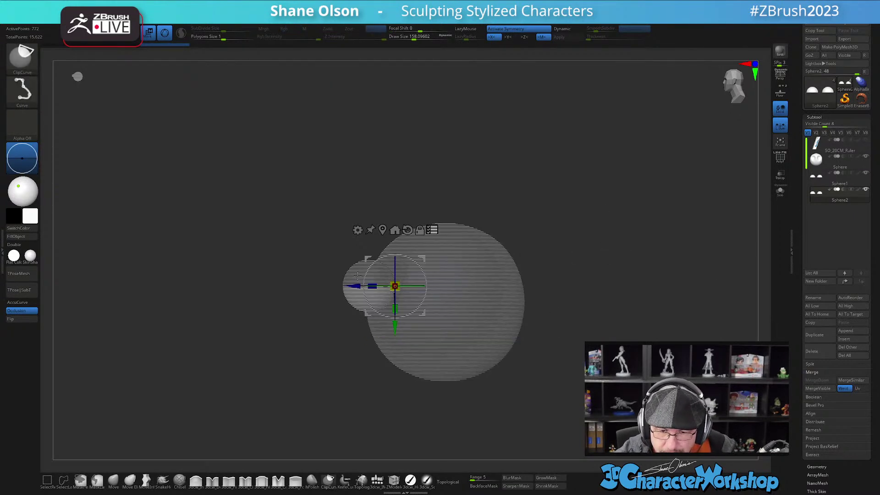
drag(356, 286, 385, 287)
alt+drag(559, 323, 522, 343)
mouse_move(452, 270)
mouse_down()
mouse_move(555, 334)
mouse_move(531, 356)
mouse_move(520, 320)
mouse_move(533, 326)
mouse_move(497, 348)
mouse_move(496, 381)
mouse_move(495, 356)
mouse_move(518, 320)
mouse_move(495, 361)
mouse_up()
key(q)
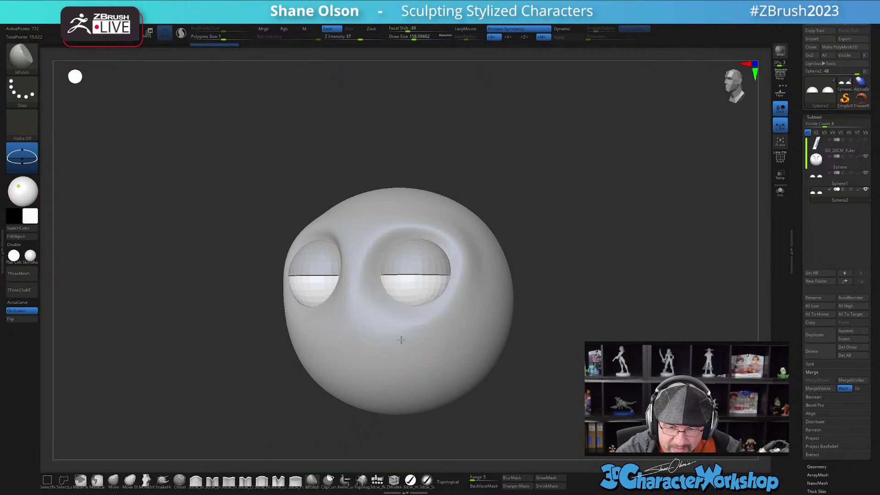
shift+right_drag(414, 364, 431, 361)
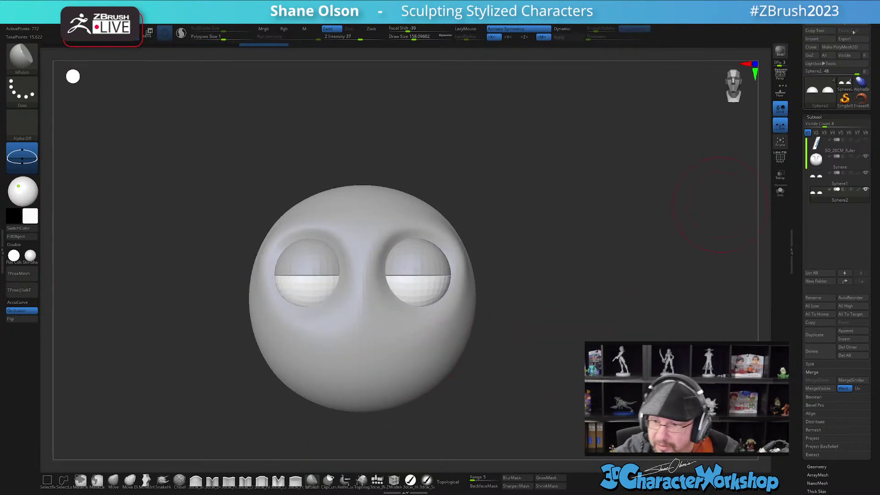
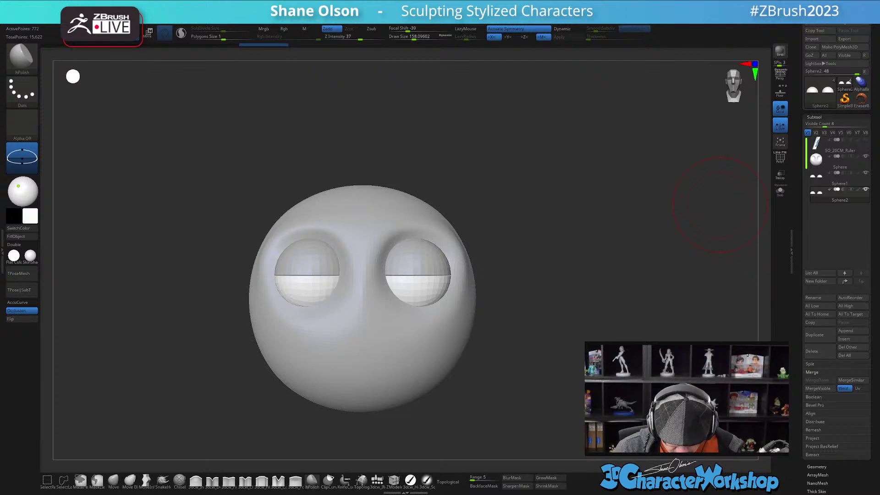
mouse_move(558, 270)
alt+mouse_down()
mouse_move(562, 278)
mouse_move(558, 269)
mouse_move(549, 279)
mouse_move(550, 251)
mouse_move(541, 298)
mouse_move(519, 305)
alt+mouse_up()
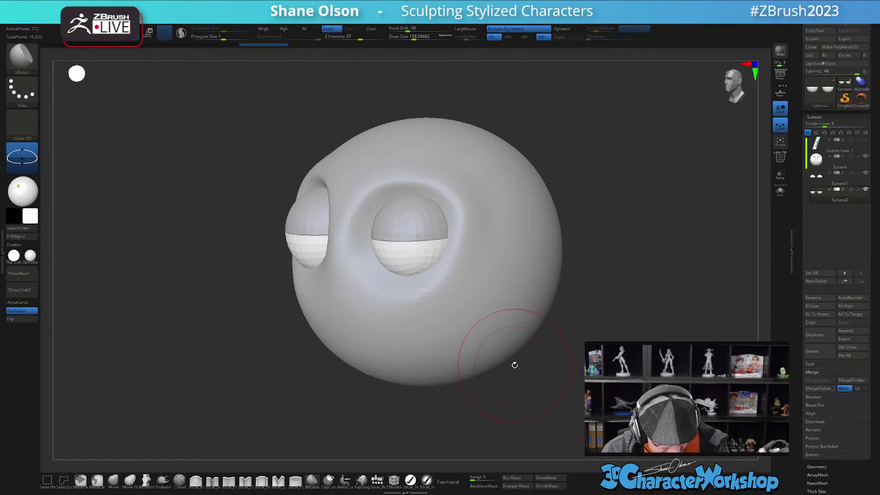
- Insert an Appendage shape at the center of the head's face as the nose
alt+click(473, 314)
shift+drag(493, 378, 504, 384)
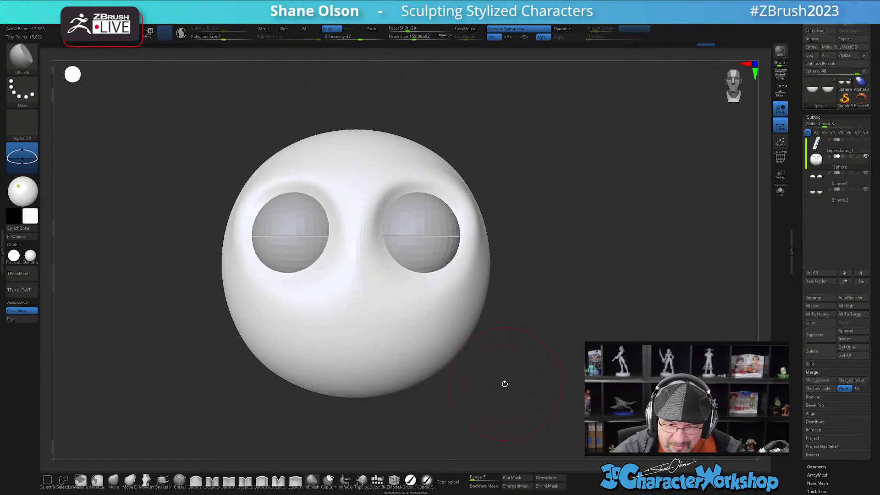
click(377, 480)
drag(357, 275, 356, 370)
shift+drag(552, 378, 515, 383)
ctrl+right_drag(520, 394, 510, 362)
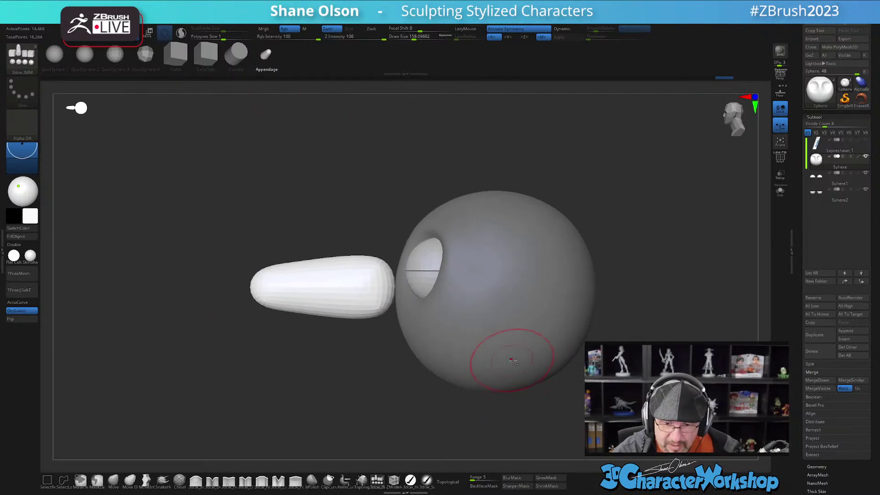
- Tilt the nose downward and move it into the face between the eyes
key(w)
drag(427, 284, 343, 351)
drag(431, 264, 396, 287)
shift+right_drag(454, 320, 535, 310)
alt+right_drag(535, 276, 518, 332)
- Narrow the nose bridge and widen its tip with the Move brush, and turn on Dynamic Subdiv smoothing
click(113, 480)
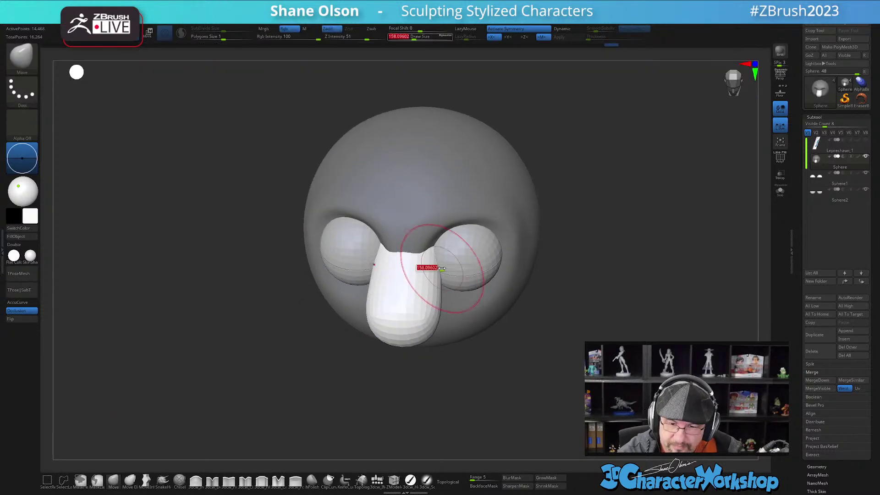
mouse_move(438, 250)
right_down()
mouse_move(435, 307)
mouse_move(428, 296)
mouse_move(439, 288)
right_up()
right_drag(399, 330, 507, 353)
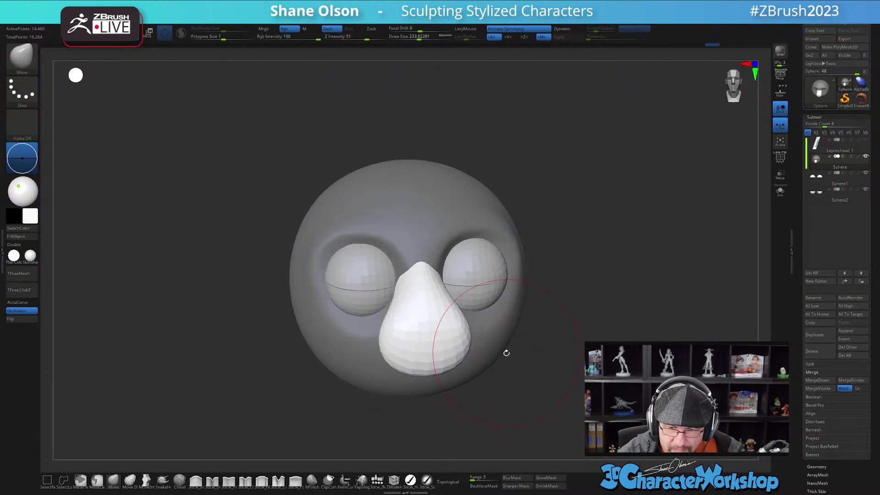
key(d)
click(447, 153)
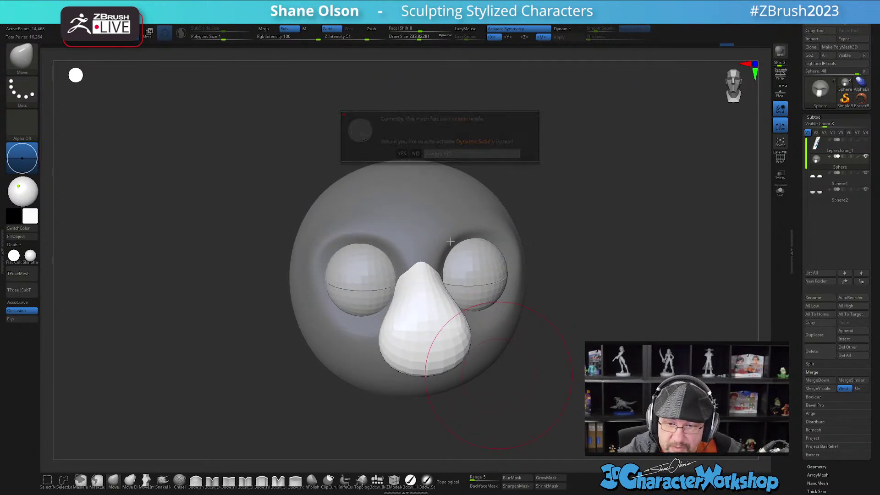
right_drag(454, 342, 480, 350)
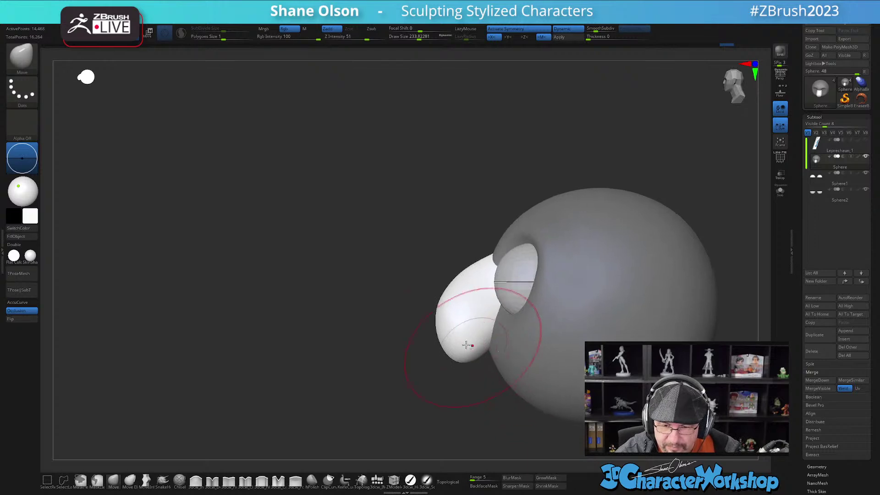
right_drag(481, 282, 452, 292)
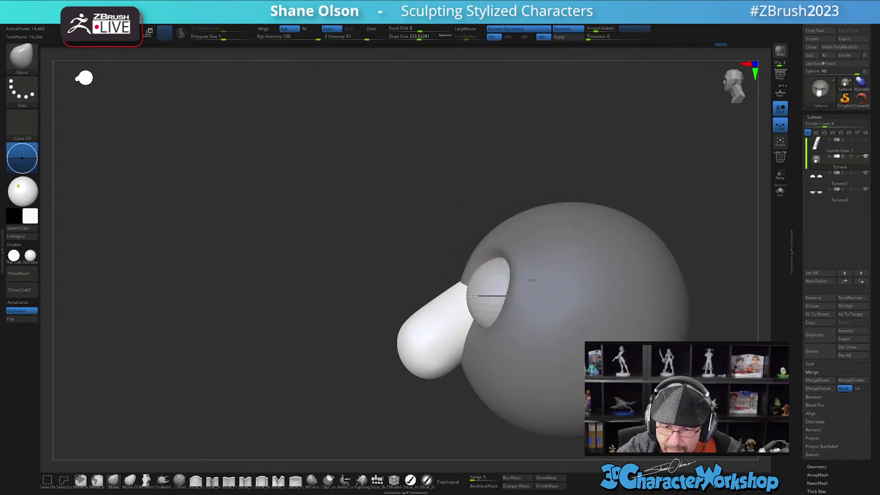
- Split the unmasked nose from the head into its own subtool
key(1)
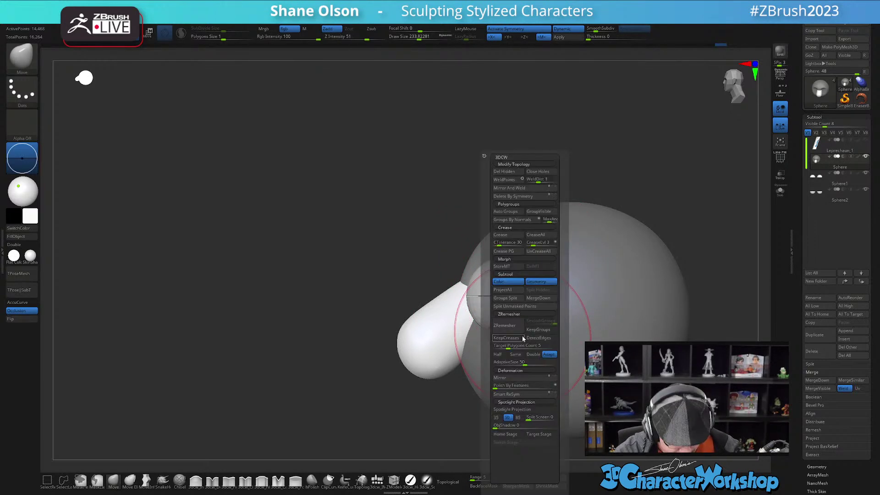
click(520, 307)
alt+right_drag(598, 289, 493, 302)
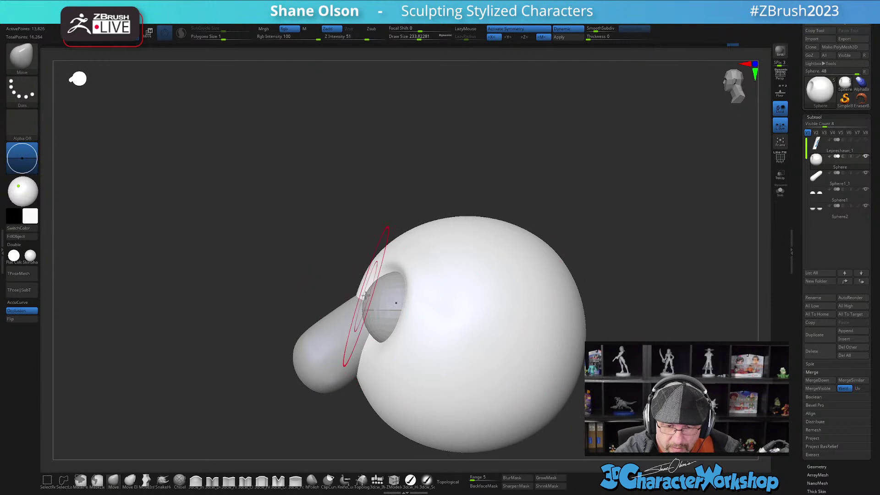
- Pull the brow forward above the eyes in side view with a smaller brush, and return to the Move brush
alt+right_drag(371, 282, 367, 264)
key(bracketleft)
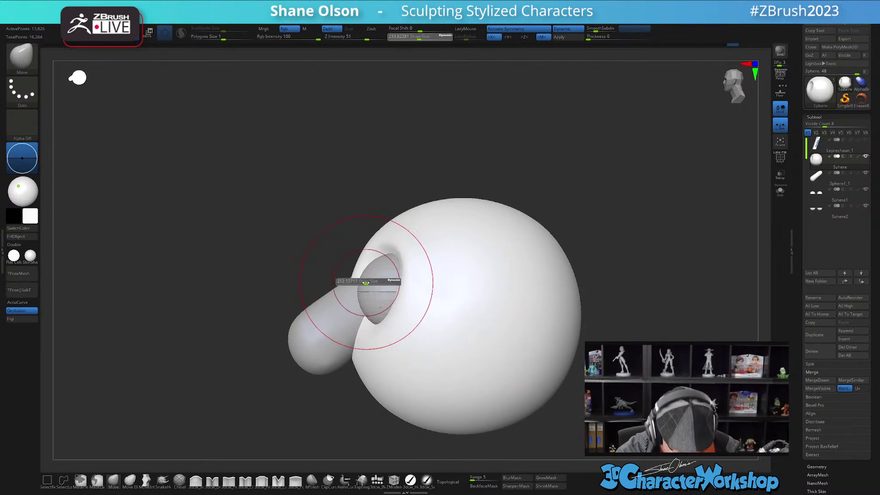
click(146, 481)
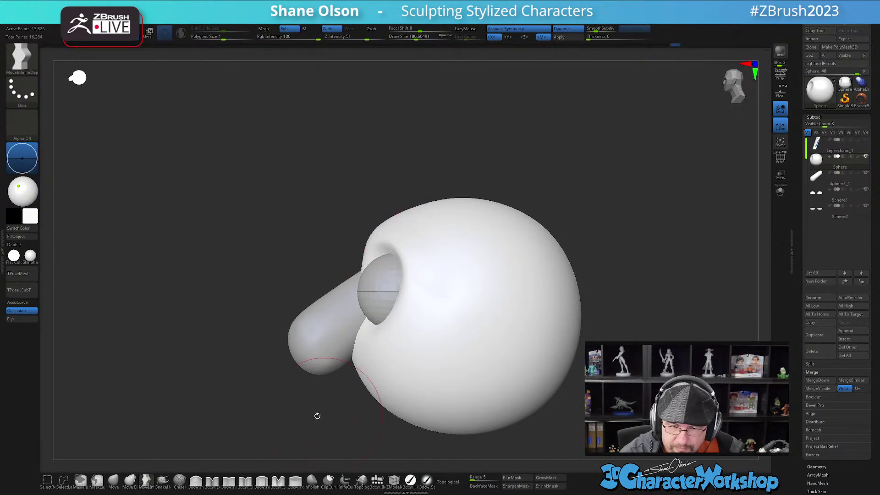
click(114, 480)
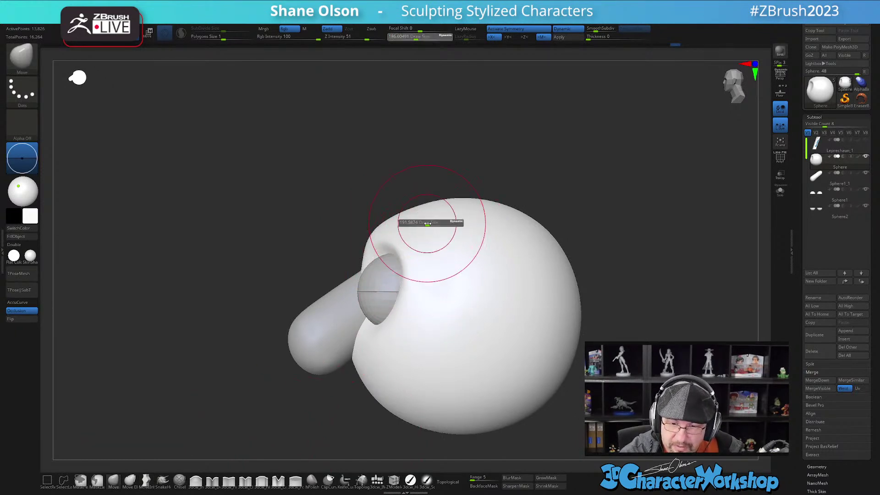
- Reshape the forehead and the upper back of the skull in profile with a larger Move brush
right_drag(430, 202, 439, 201)
key(bracketright)
drag(440, 199, 444, 197)
right_drag(536, 186, 531, 205)
key(s)
click(524, 217)
drag(524, 218, 536, 213)
- Push in the lower back of the head and pull the jaw forward beneath the nose
mouse_move(554, 328)
mouse_down()
mouse_move(537, 324)
mouse_move(465, 388)
mouse_up()
alt+right_drag(465, 386, 461, 350)
drag(420, 368, 392, 345)
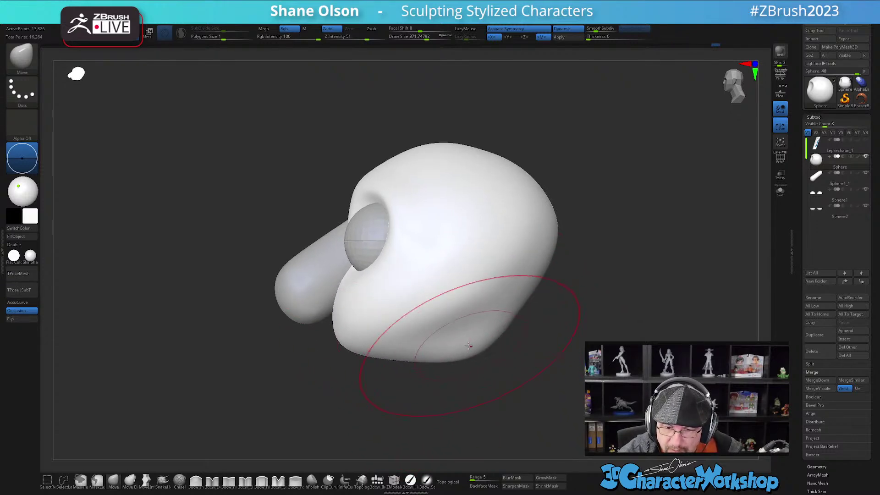
drag(471, 347, 469, 343)
- Refine the cheeks, jaw and sides of the head from several angles with resized Move brush strokes
right_drag(468, 359, 513, 359)
mouse_move(532, 318)
alt+right_down()
mouse_move(516, 312)
mouse_move(491, 351)
alt+right_up()
key(s)
drag(486, 358, 474, 358)
alt+right_drag(483, 343, 482, 328)
drag(449, 323, 461, 305)
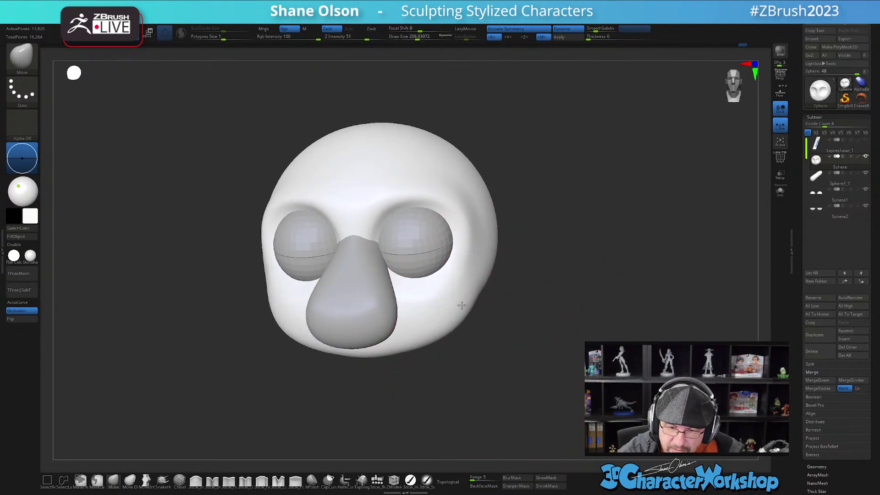
right_drag(462, 324, 435, 323)
right_drag(475, 354, 496, 362)
mouse_move(451, 339)
right_down()
mouse_move(487, 359)
mouse_move(513, 357)
mouse_move(462, 353)
right_up()
key(s)
drag(489, 374, 484, 375)
mouse_move(469, 339)
right_down()
mouse_move(472, 362)
mouse_move(487, 354)
mouse_move(492, 372)
right_up()
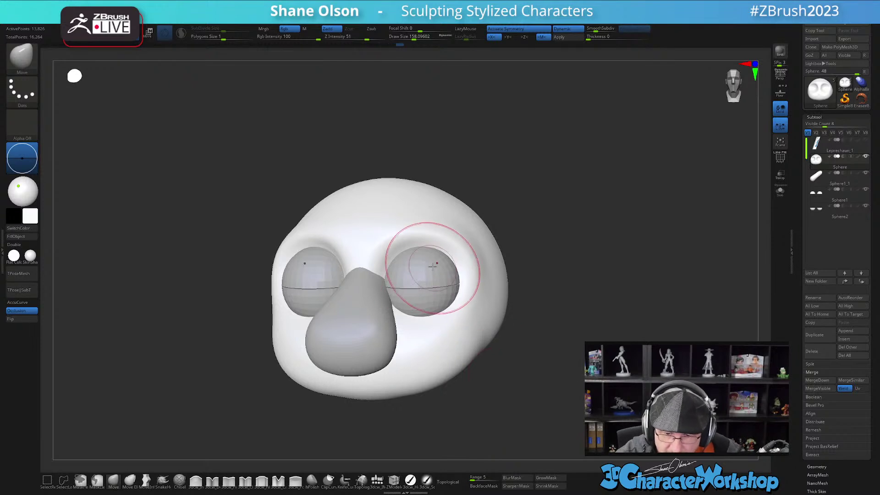
- Turn on dynamic subdivision smoothing for the lower eyelids and then the upper eyelids
alt+click(426, 298)
key(d)
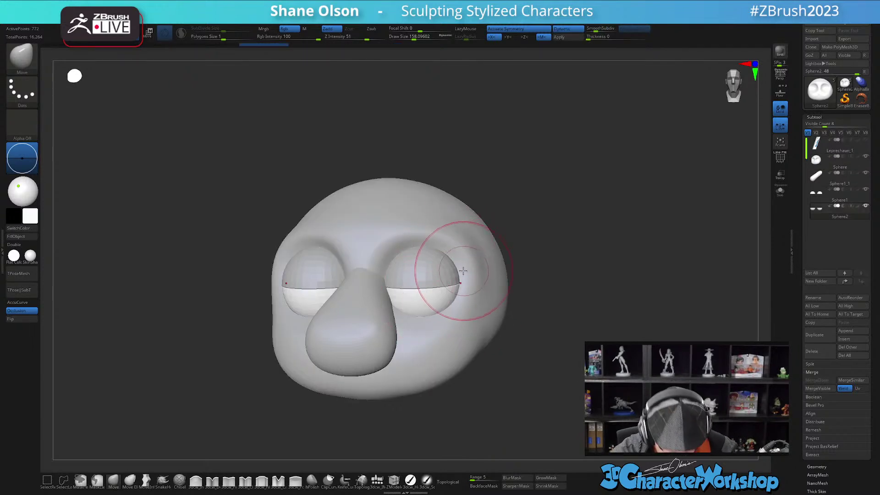
right_drag(397, 381, 390, 327)
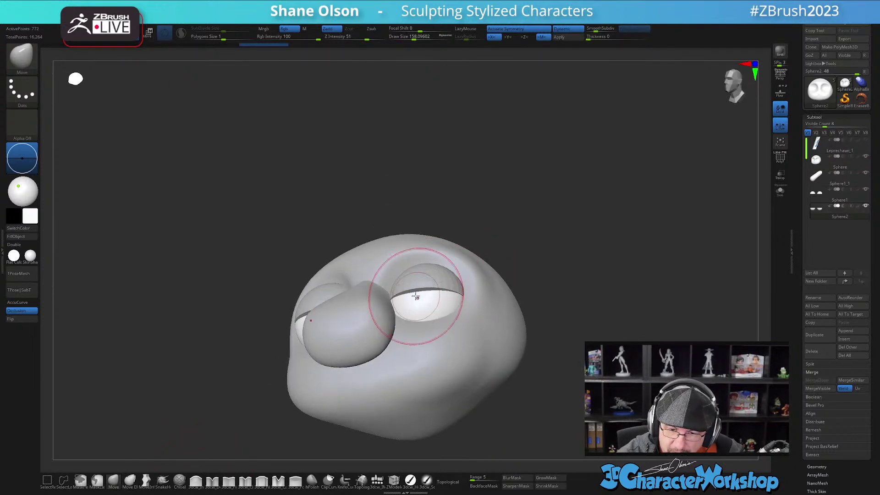
mouse_move(440, 277)
right_down()
mouse_move(429, 297)
mouse_move(435, 281)
mouse_move(422, 275)
mouse_move(424, 294)
mouse_move(417, 289)
mouse_move(425, 273)
mouse_move(445, 284)
mouse_move(447, 297)
right_up()
alt+click(417, 283)
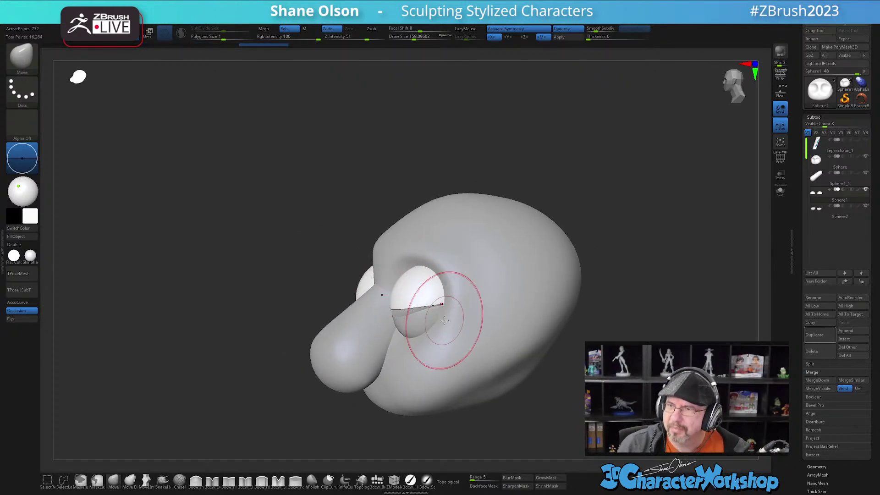
alt+right_drag(503, 335, 472, 354)
right_drag(403, 315, 388, 284)
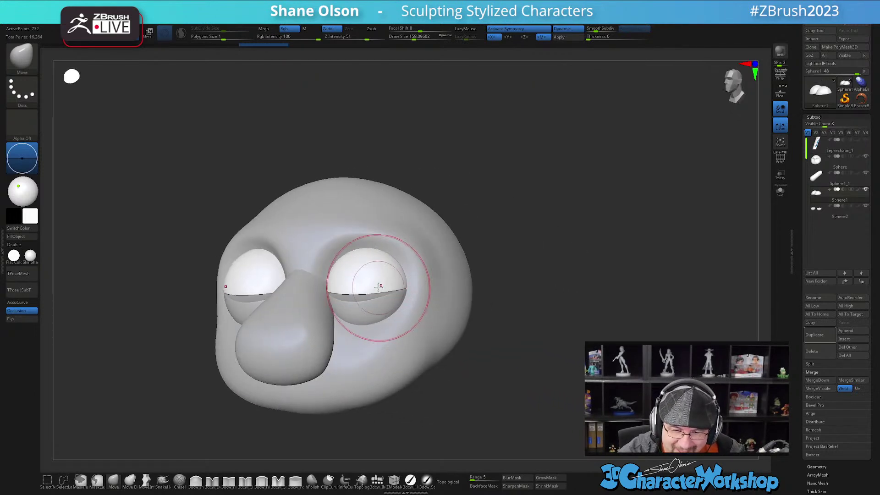
- Smooth the lower rim of the upper eyelids with a smaller brush, and make the lower eyelids the active subtool
right_drag(429, 366, 491, 347)
drag(477, 348, 490, 352)
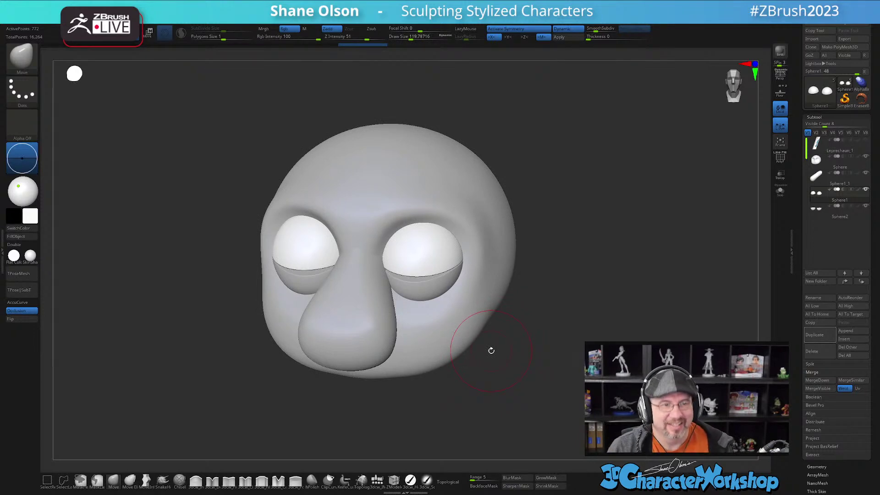
mouse_move(486, 357)
mouse_down()
mouse_move(494, 351)
mouse_move(479, 355)
mouse_up()
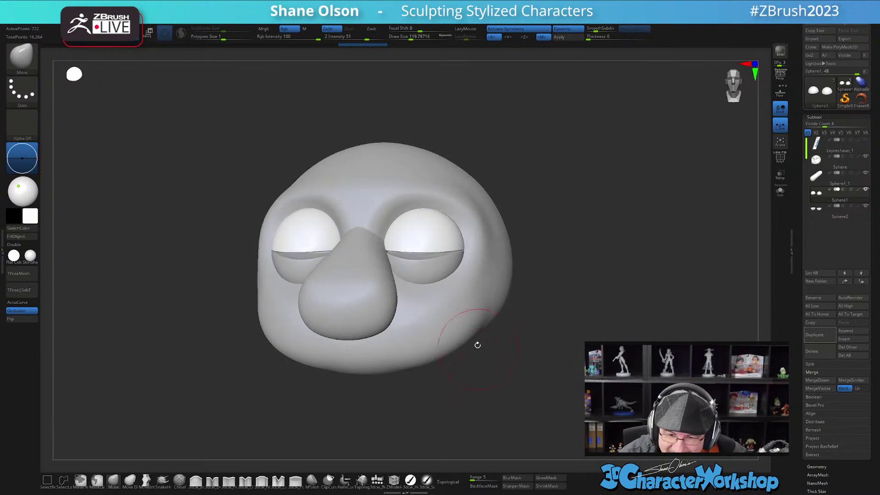
shift+drag(455, 240, 398, 253)
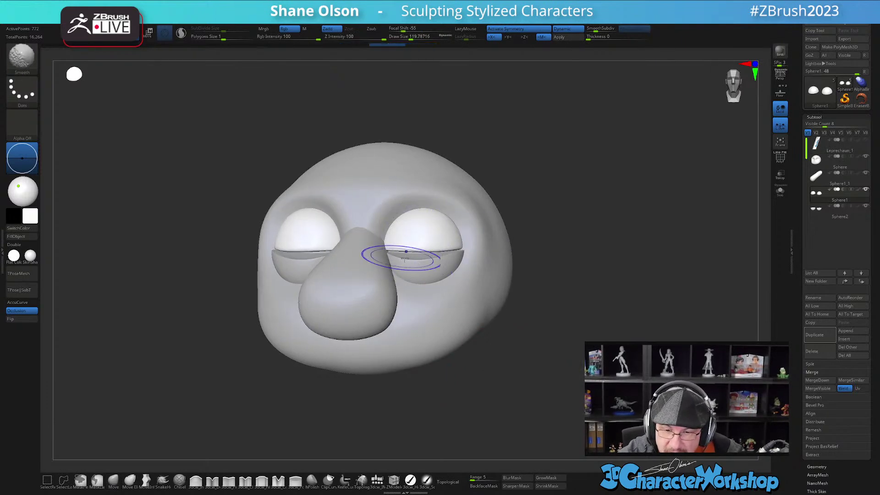
alt+click(426, 261)
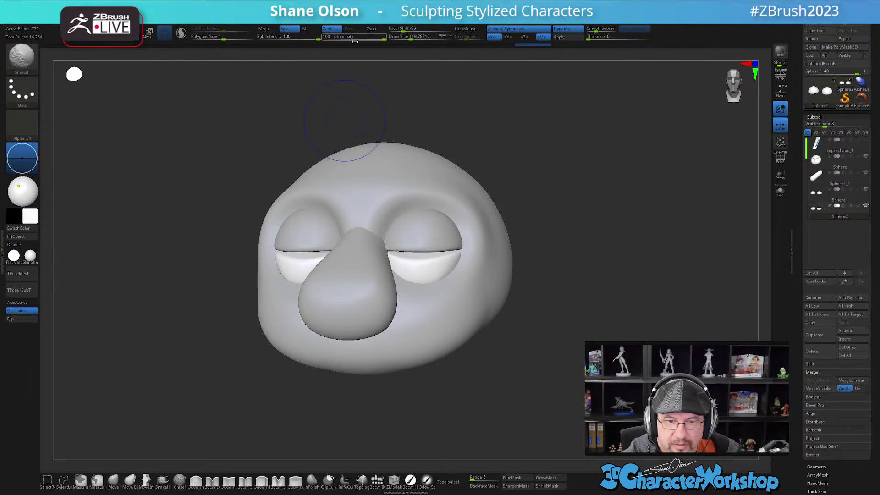
mouse_move(516, 347)
mouse_down()
mouse_move(514, 354)
mouse_move(530, 328)
mouse_move(524, 345)
mouse_move(490, 344)
mouse_move(504, 351)
mouse_move(491, 365)
mouse_move(501, 365)
mouse_move(482, 344)
mouse_up()
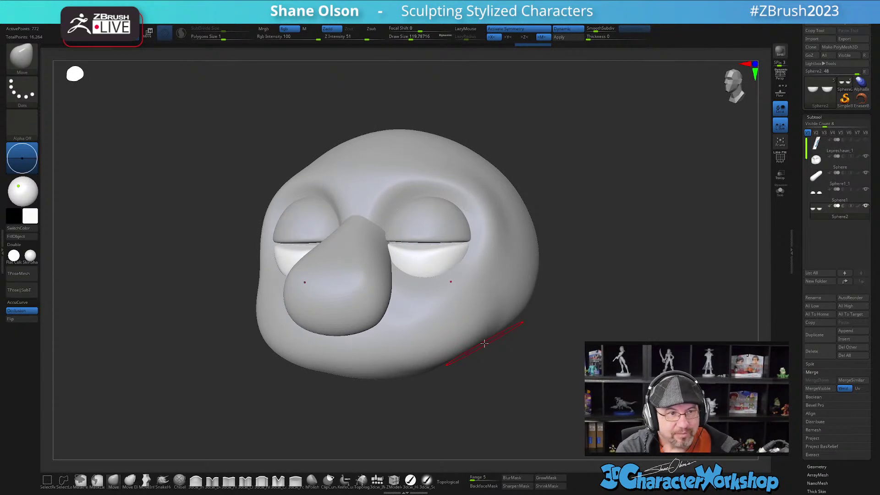
drag(484, 342, 438, 373)
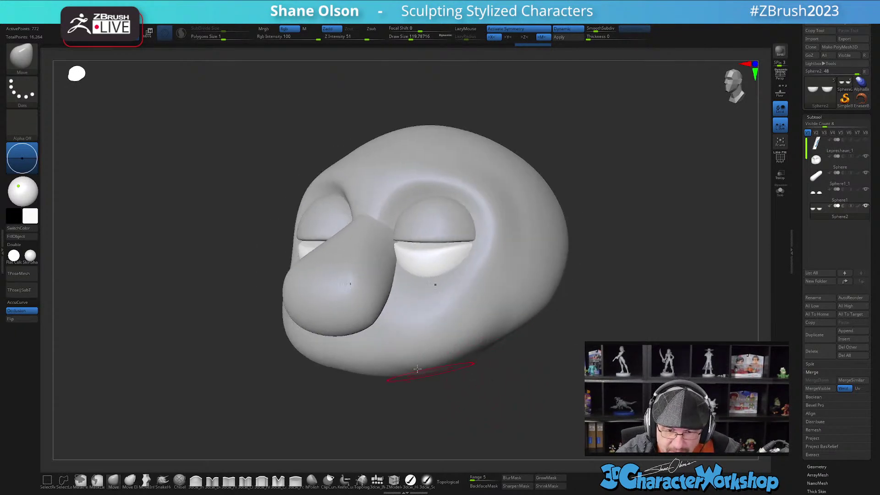
- Reshape the nose from several angles with a resized Move brush, stretching it forward and refining its bridge
alt+click(358, 323)
drag(367, 394, 353, 403)
mouse_move(314, 320)
mouse_down()
mouse_move(307, 325)
mouse_move(319, 316)
mouse_up()
key(s)
drag(305, 313, 303, 319)
drag(424, 364, 351, 363)
drag(252, 316, 257, 304)
alt+right_drag(299, 251, 348, 265)
key(s)
drag(349, 264, 346, 265)
drag(348, 264, 345, 263)
right_drag(345, 274, 328, 236)
- Insert a mirrored pair of QuadSphere-2 eyeballs on the head mesh, beside the bridge of the nose
alt+click(324, 231)
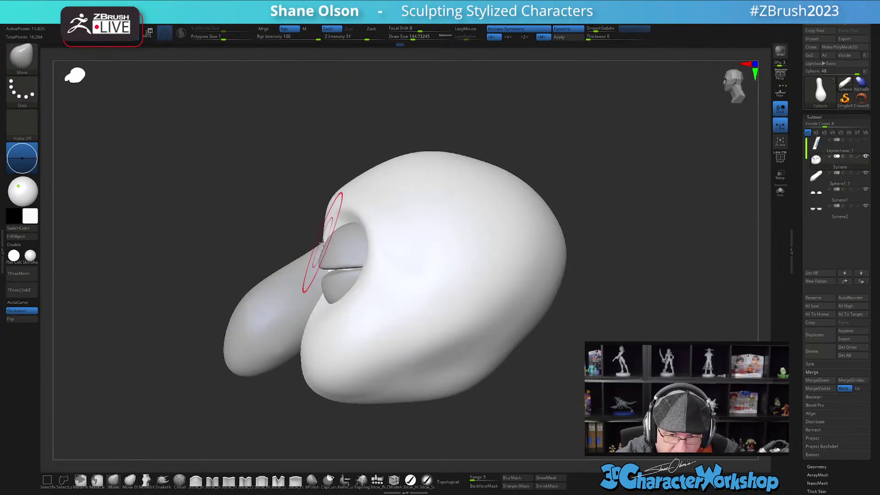
right_drag(370, 302, 462, 337)
click(377, 480)
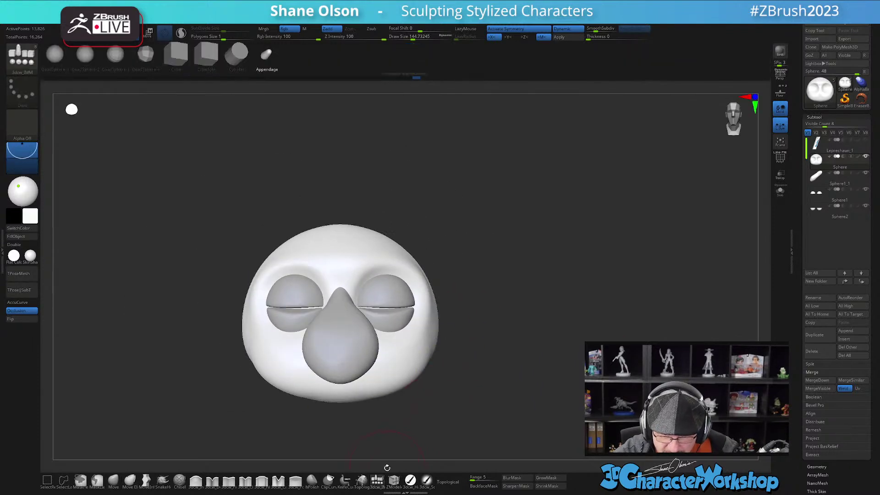
ctrl+right_drag(391, 337, 387, 320)
key(s)
drag(387, 319, 377, 336)
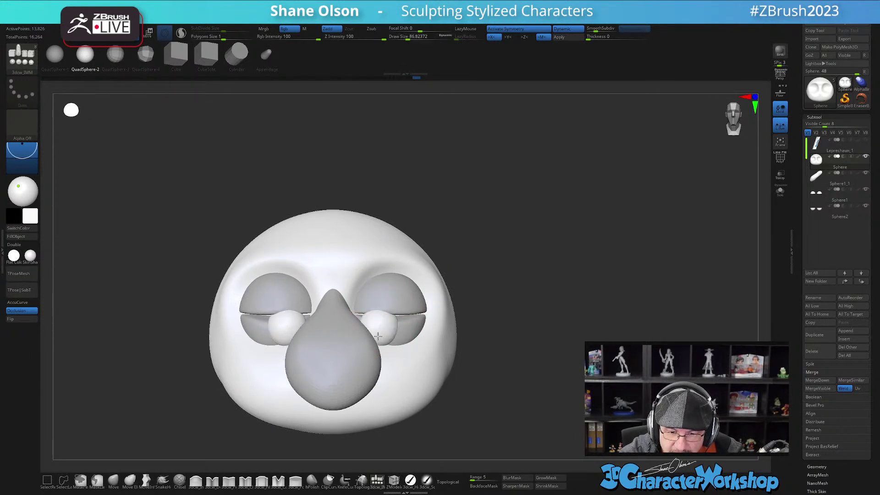
- Raise the inserted eyeballs, push them back into the sockets between the eyelids, and scale them down slightly
key(w)
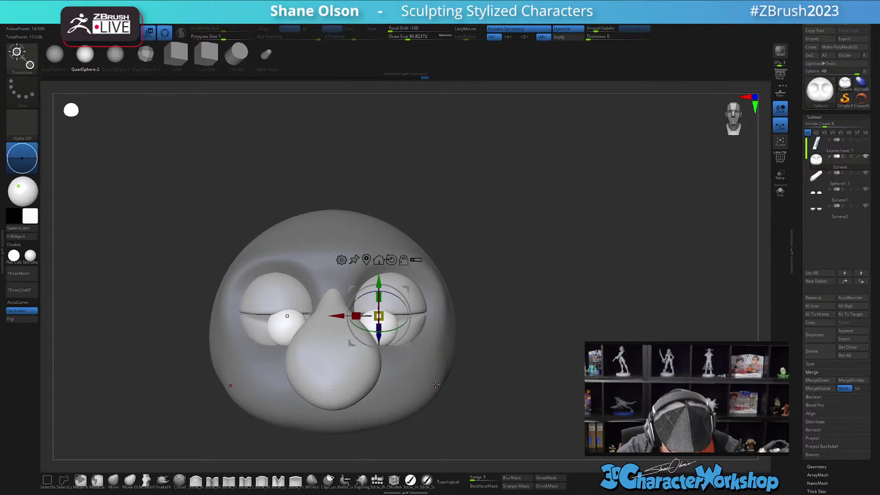
drag(379, 281, 379, 270)
shift+right_drag(485, 334, 429, 331)
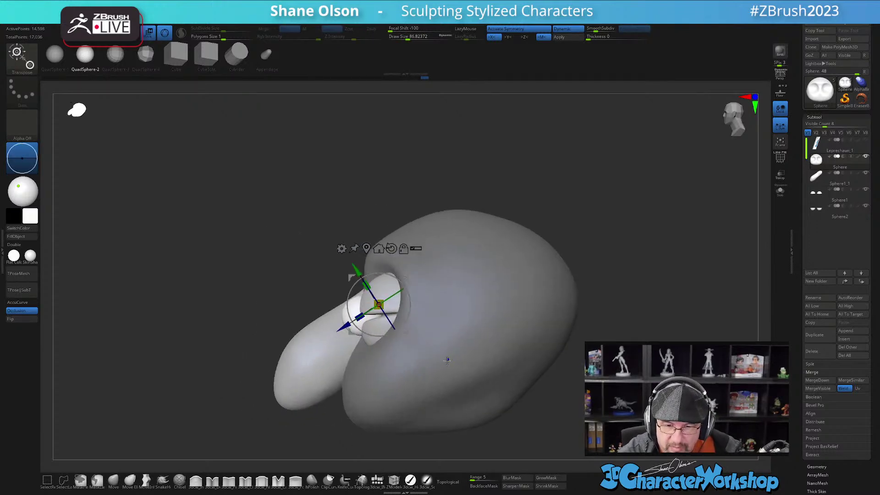
drag(406, 289, 431, 290)
shift+right_drag(479, 376, 480, 354)
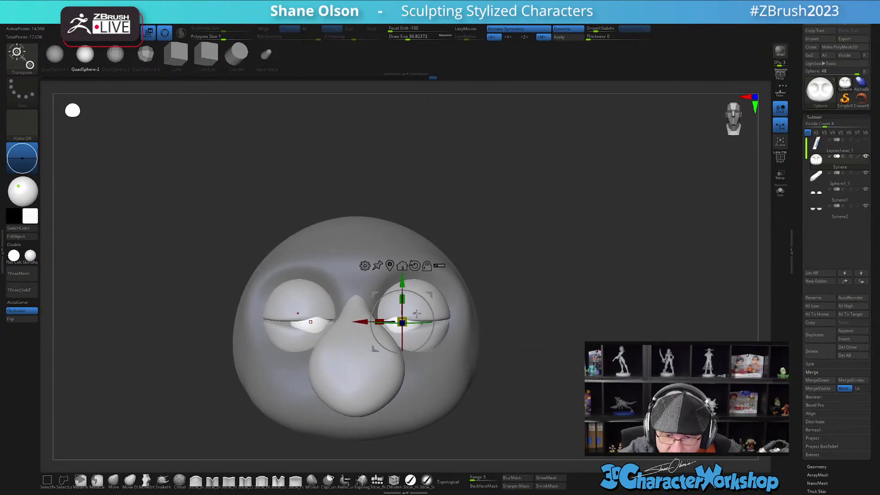
drag(402, 322, 402, 322)
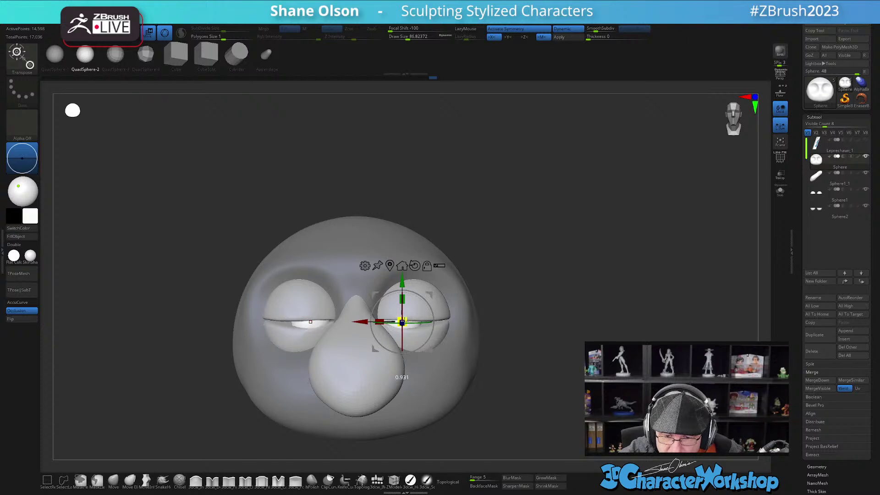
drag(489, 347, 507, 382)
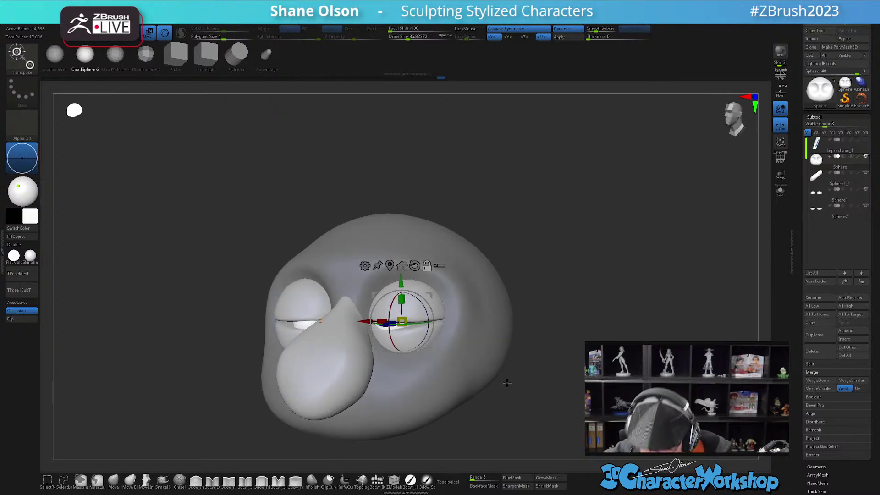
- Split the unmasked eyeballs off the head into their own subtool and make it active
alt+drag(558, 299, 542, 246)
key(3)
click(540, 306)
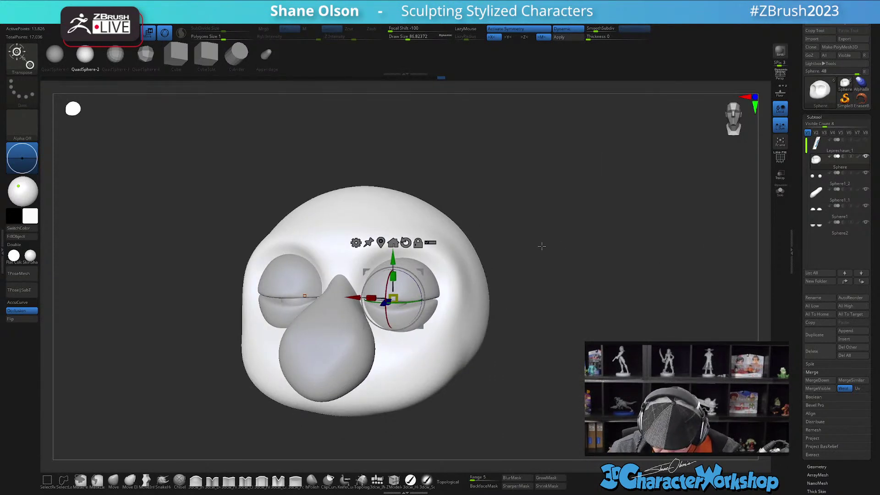
key(alt+Down)
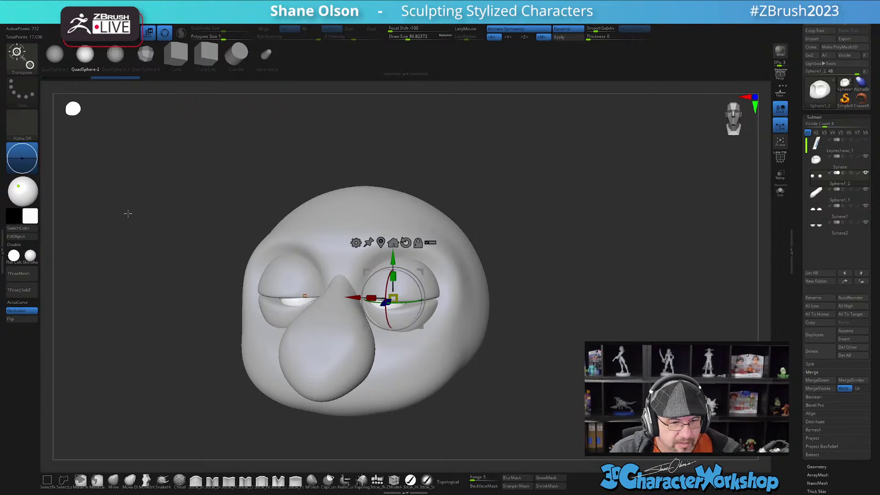
shift+drag(127, 213, 95, 234)
alt+drag(153, 224, 151, 204)
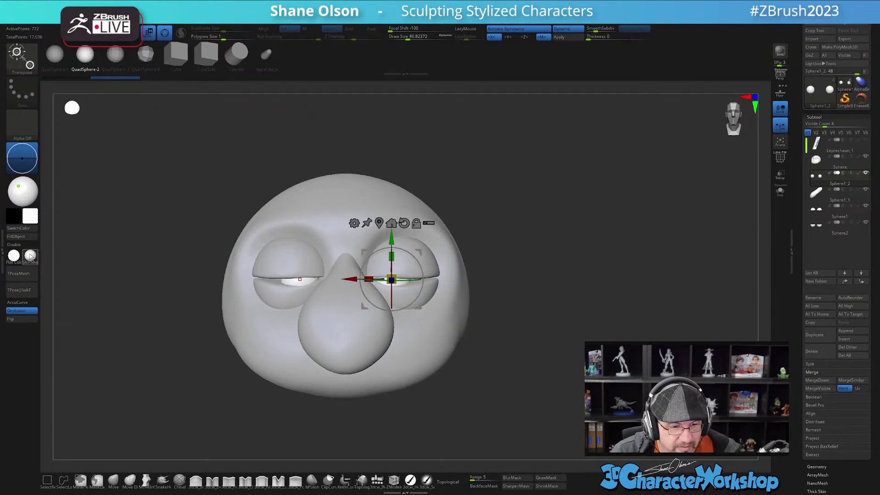
- Select the paint brush, pick a very dark blue, and fill the eyeballs with it
click(30, 257)
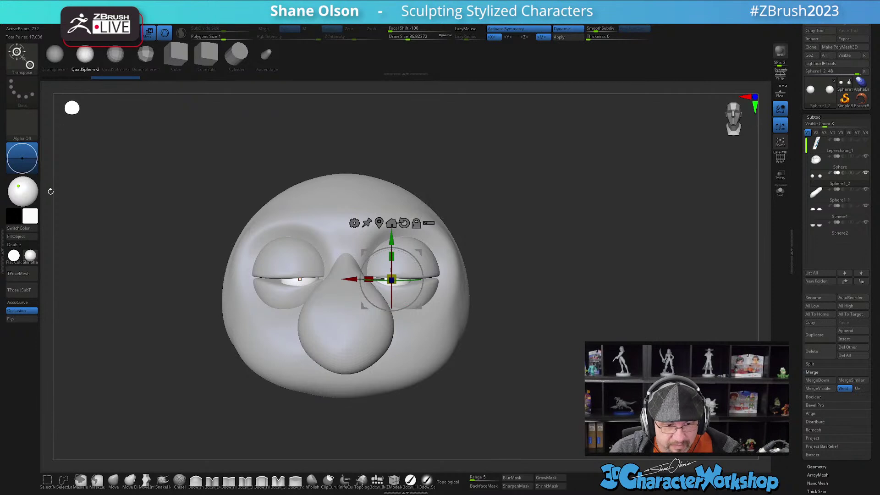
click(411, 480)
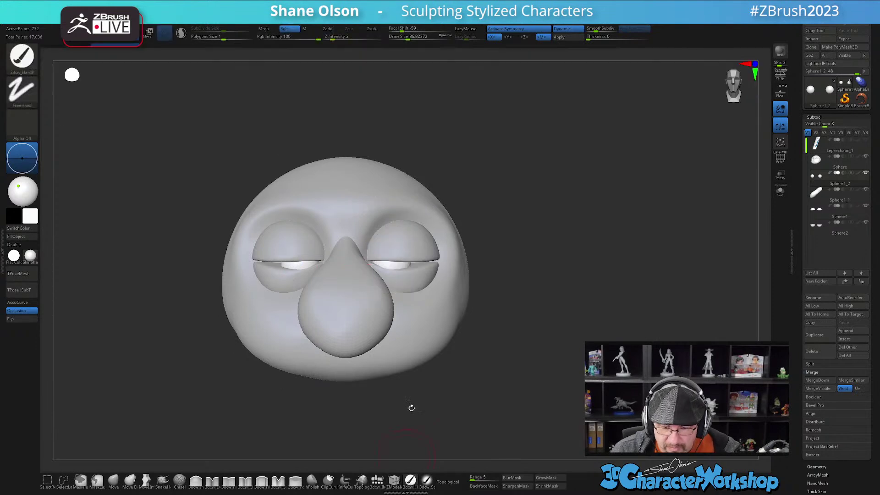
click(35, 217)
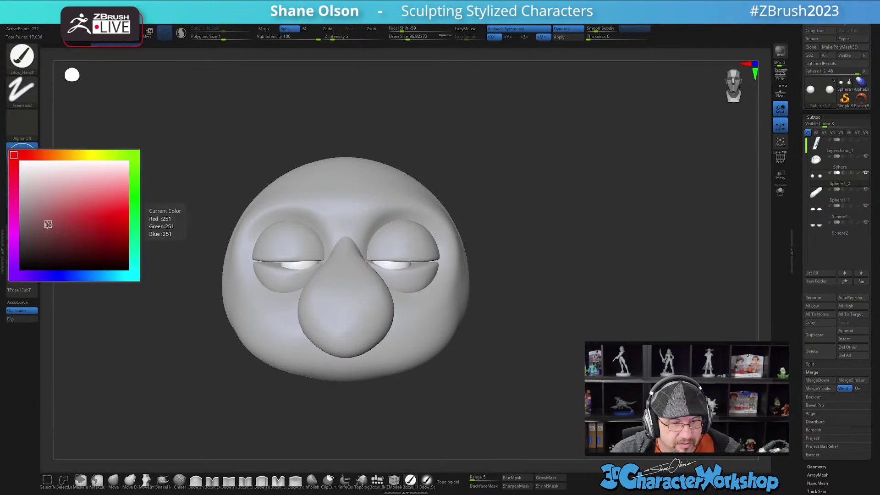
click(47, 273)
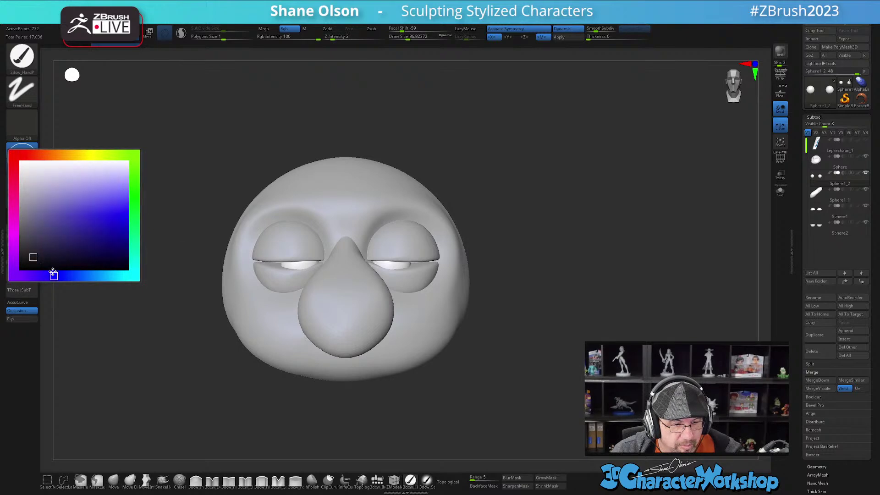
click(37, 255)
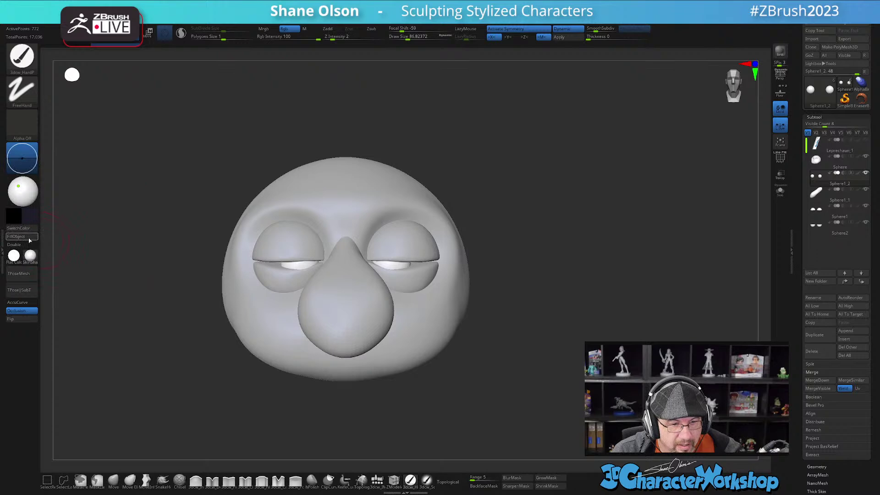
click(28, 238)
- Set the active color back to white
mouse_move(168, 379)
mouse_down()
mouse_move(190, 379)
mouse_move(61, 294)
mouse_up()
click(31, 216)
drag(30, 181, 16, 155)
drag(137, 367, 184, 262)
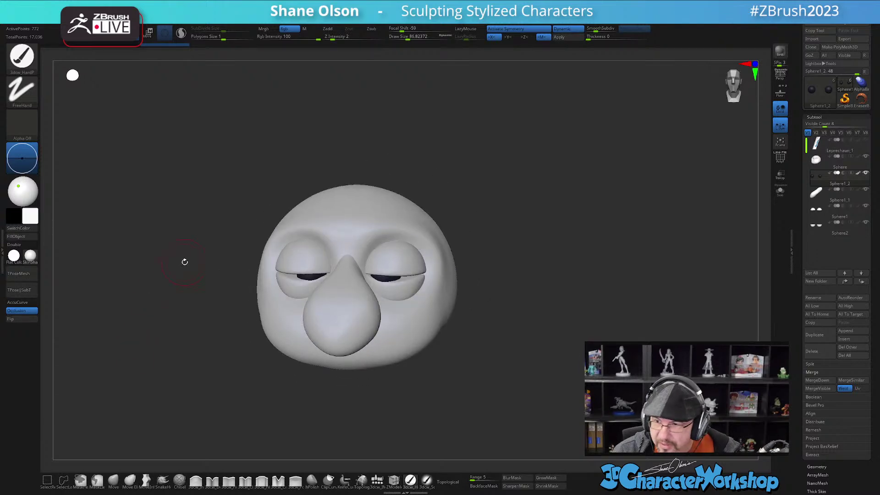
- Turn on the wireframe display and examine the dark eyeballs between the eyelids up close from different angles
mouse_move(440, 323)
alt+right_down()
mouse_move(433, 359)
mouse_move(438, 334)
alt+right_up()
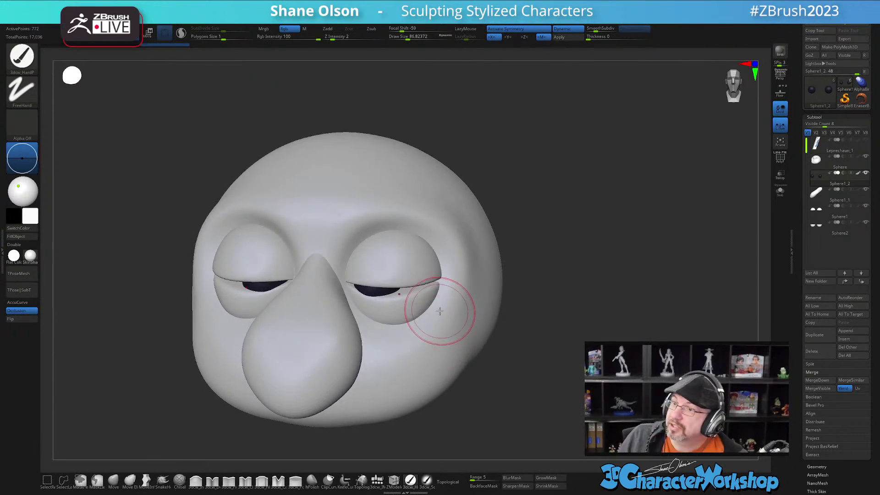
scroll(390, 296, up, 3)
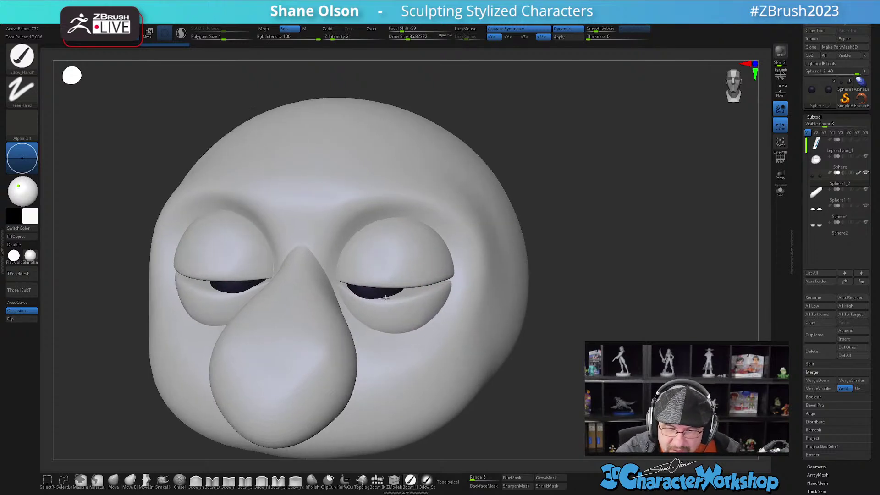
key(shift+f)
mouse_move(430, 353)
right_down()
mouse_move(419, 346)
mouse_move(433, 344)
right_up()
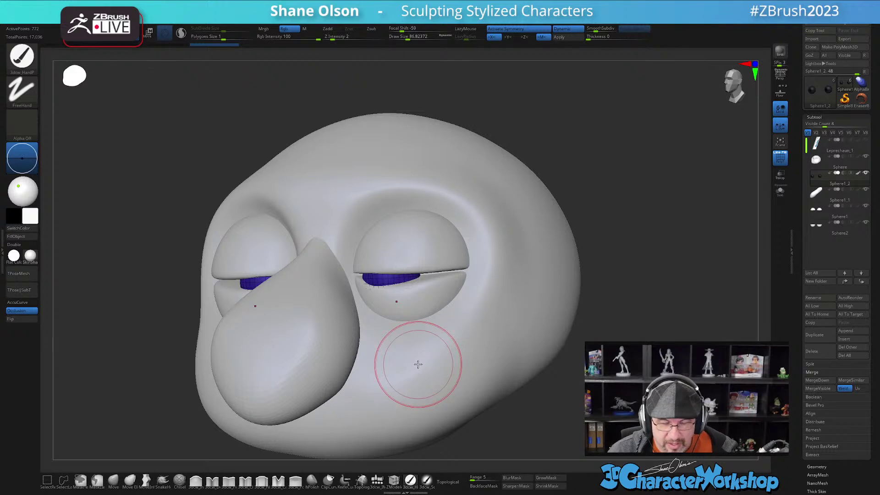
right_drag(417, 364, 428, 320)
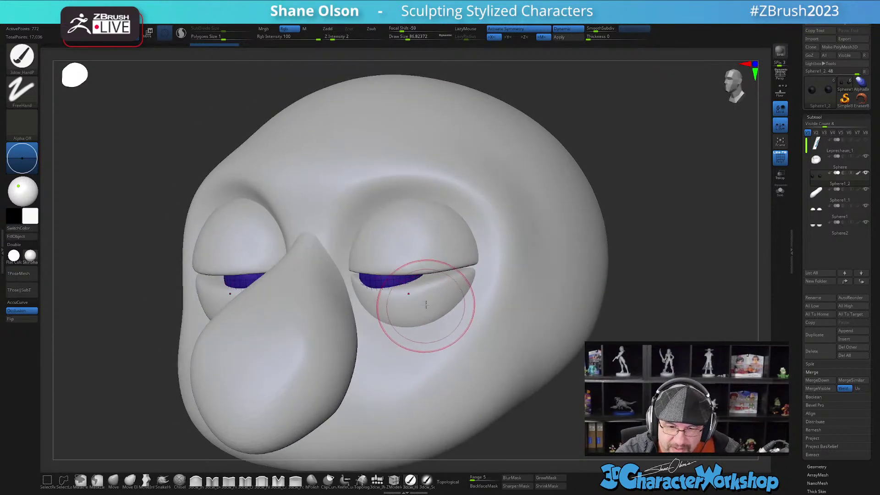
- Try the Chrome B material on the model, and replace it with ToyPlastic
click(30, 255)
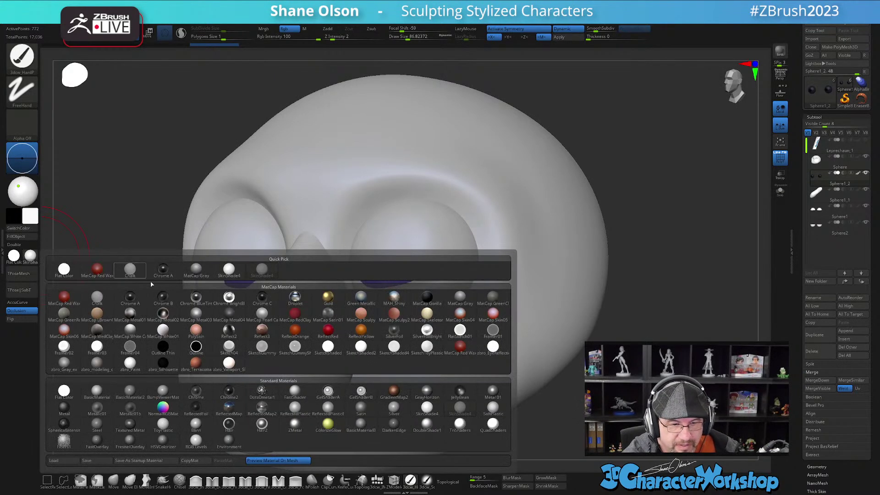
click(163, 295)
right_drag(415, 360, 448, 331)
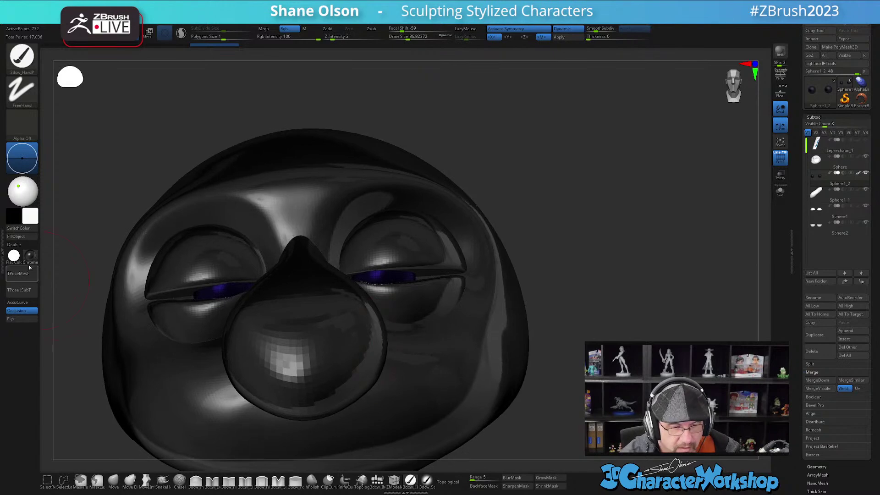
click(30, 255)
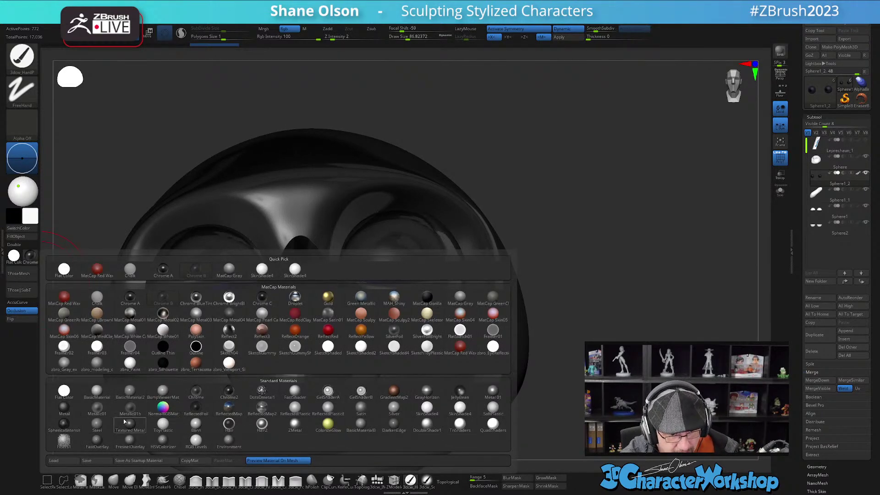
click(164, 424)
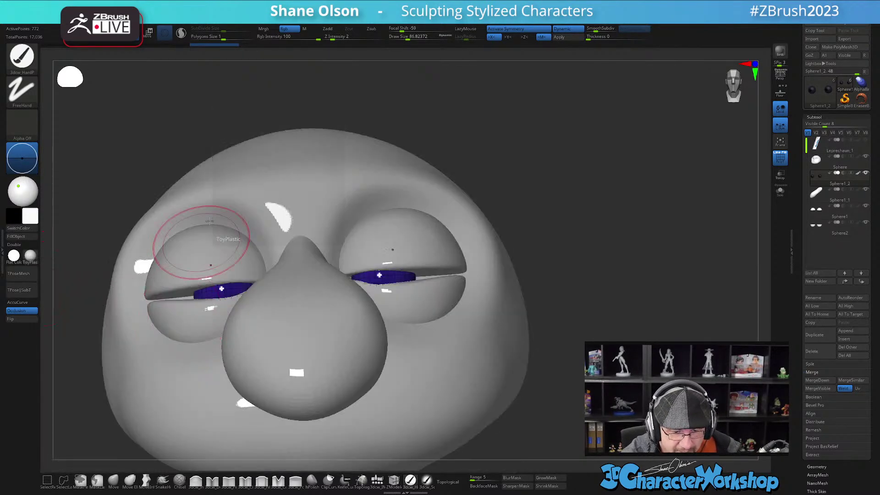
- Fill only the eyeballs with the ToyPlastic material, and set the paint mode back to Rgb
mouse_move(397, 312)
right_down()
mouse_move(414, 356)
mouse_move(383, 354)
right_up()
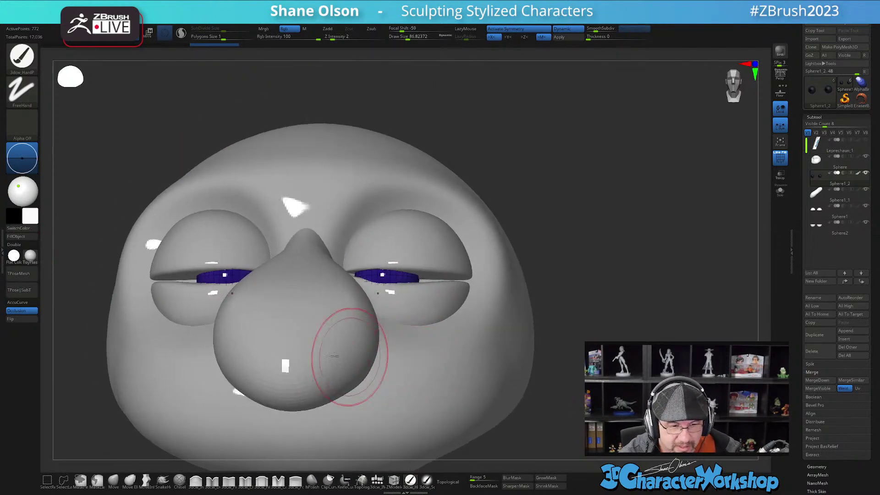
click(305, 29)
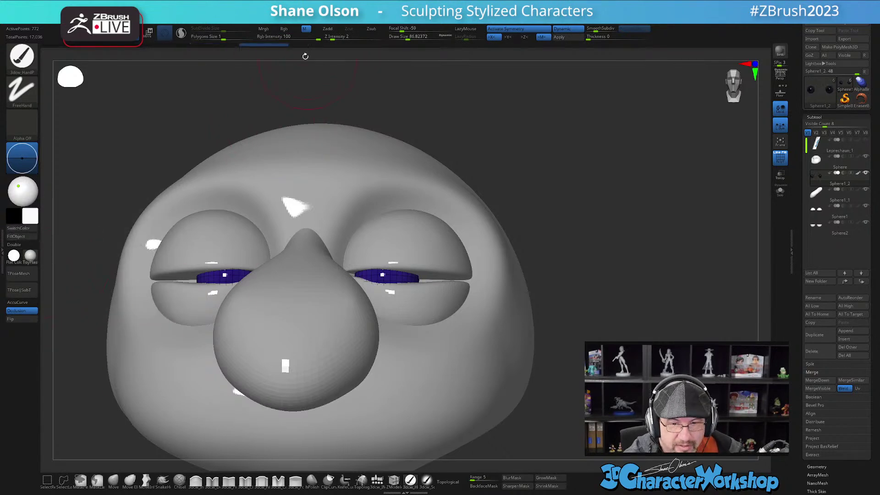
click(285, 29)
right_drag(436, 350, 440, 358)
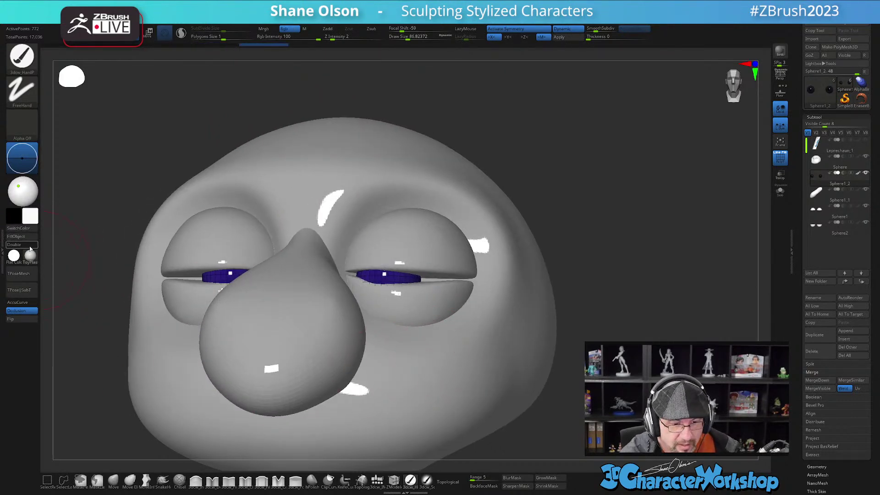
- Set the rest of the model to the SkinShade4 material
click(30, 256)
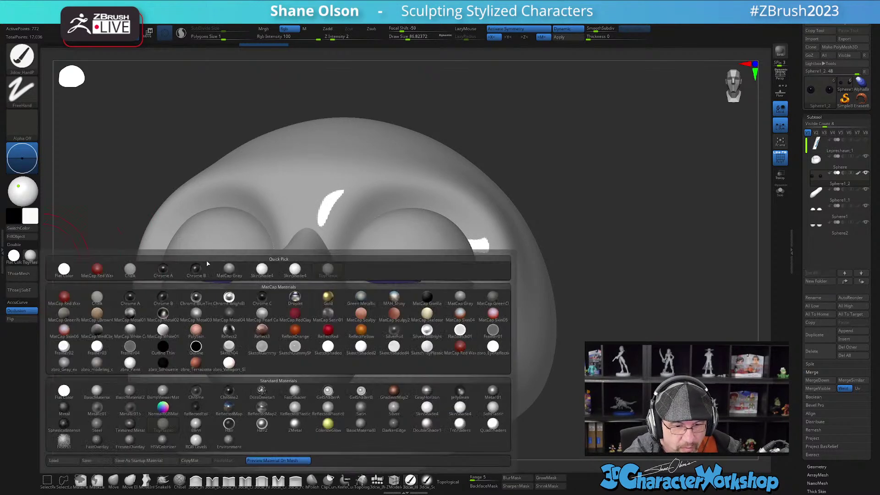
click(262, 270)
mouse_move(451, 373)
right_down()
mouse_move(491, 378)
mouse_move(472, 344)
right_up()
- Apply the eyeballs' dynamic subdivision as real geometry and divide the mesh once more
click(568, 37)
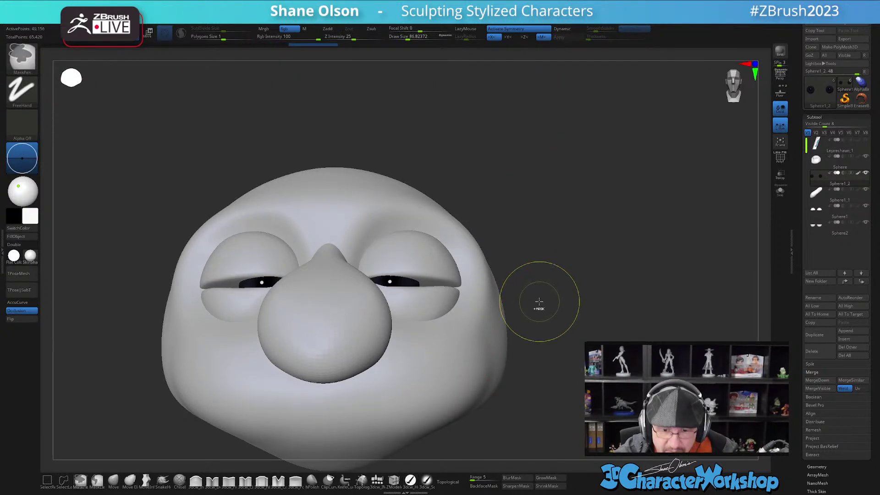
key(ctrl+d)
right_drag(535, 304, 530, 292)
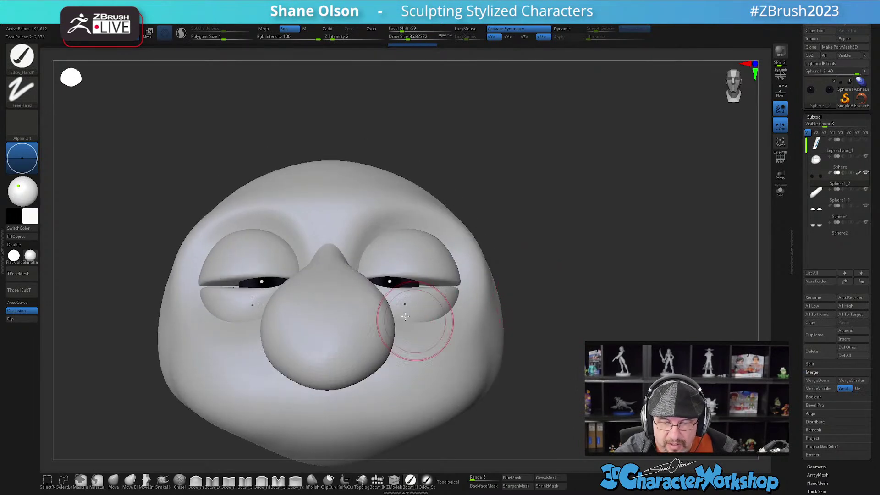
- Reduce the brush size to about 51, show the wireframe and make the upper eyelids the active subtool
ctrl+right_drag(441, 320, 474, 356)
key(s)
drag(592, 294, 581, 296)
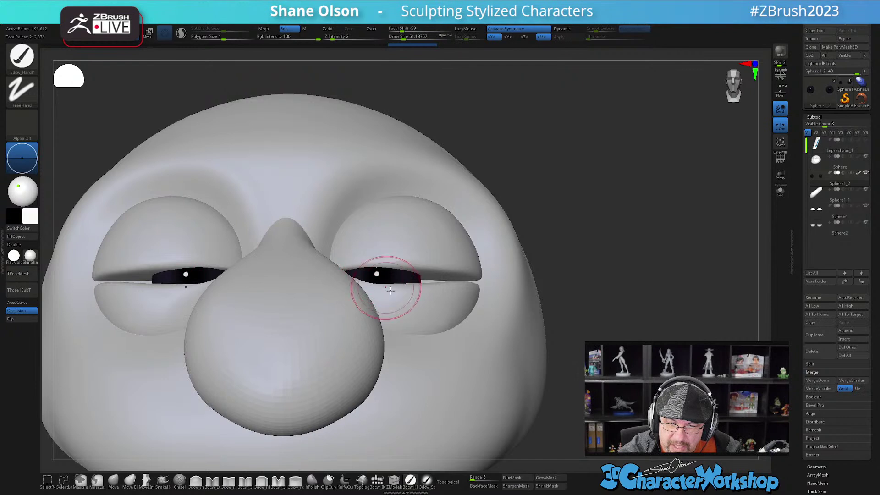
right_drag(581, 335, 584, 359)
alt+right_drag(598, 333, 620, 312)
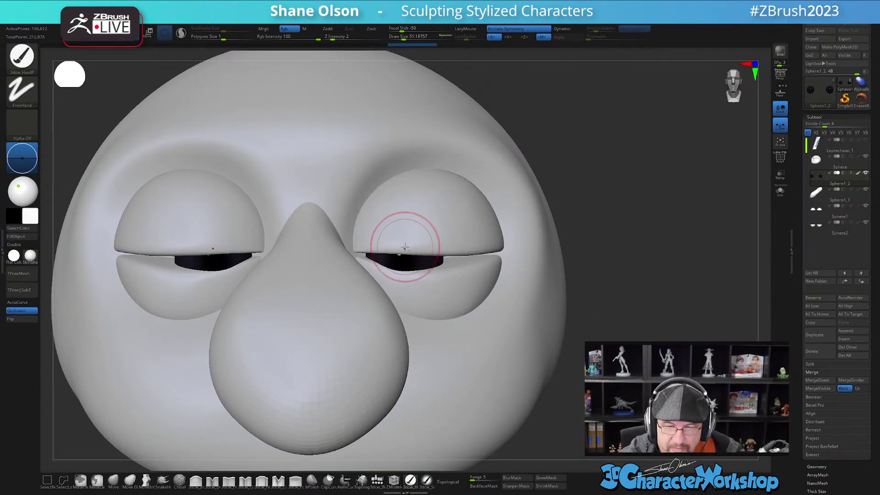
key(shift)
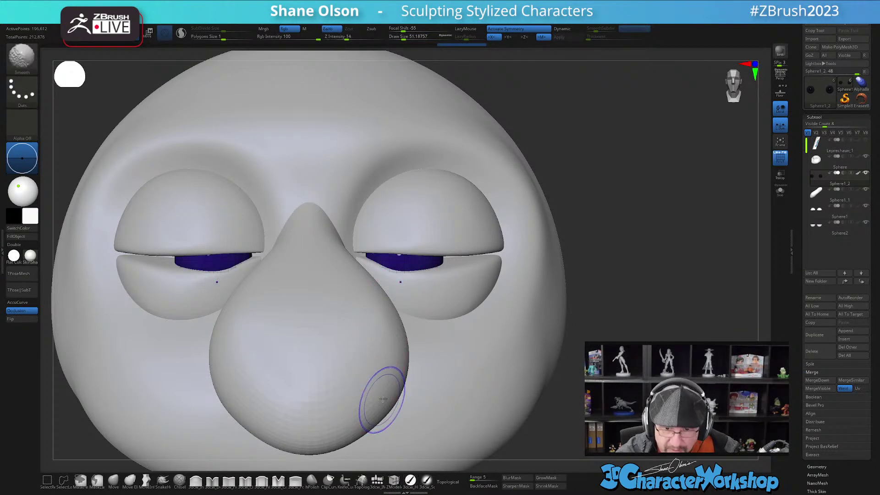
alt+click(456, 243)
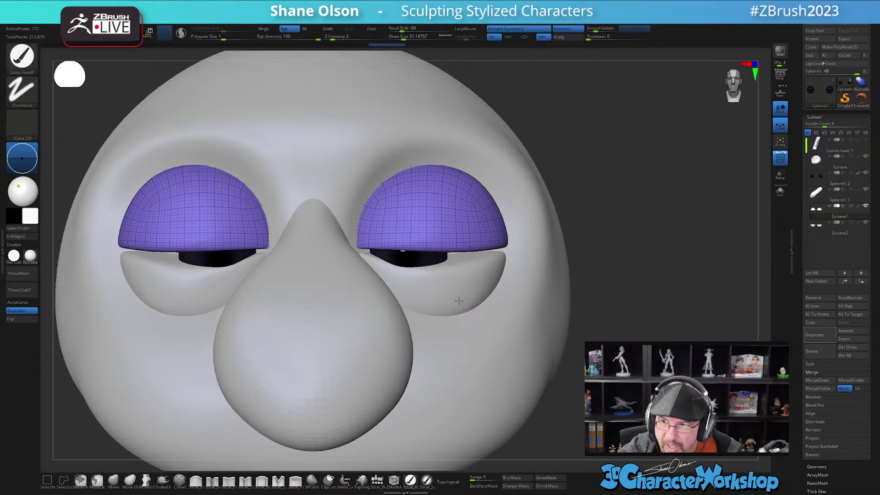
alt+right_drag(455, 308, 465, 294)
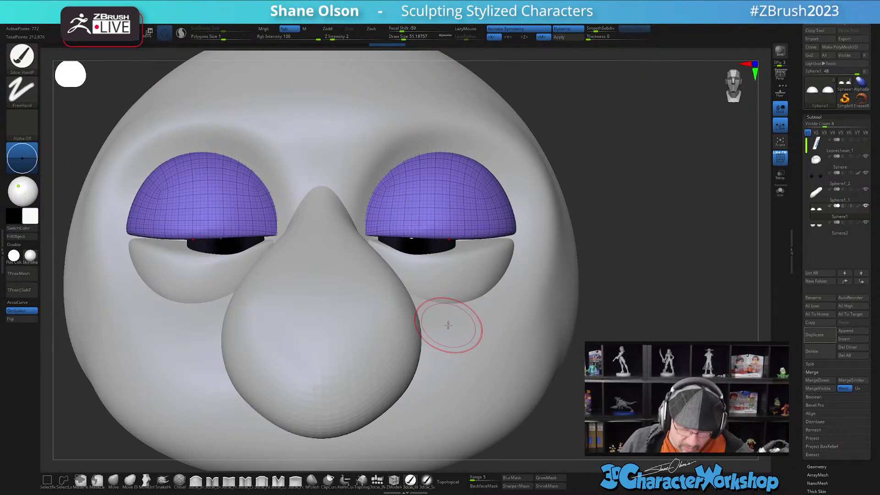
- Pull the lower edge of the upper eyelids up over the eyeballs into an arch with the Move brush
click(120, 485)
key(s)
drag(387, 345, 391, 345)
alt+right_drag(403, 257, 395, 279)
drag(410, 258, 401, 240)
right_drag(455, 242, 435, 249)
drag(440, 250, 443, 236)
mouse_move(472, 231)
right_down()
mouse_move(447, 235)
mouse_move(458, 240)
mouse_move(456, 231)
right_up()
drag(456, 251, 458, 246)
- Enlarge the Move brush to about 124 and shape the outer side and corners of the upper eyelids
right_drag(458, 245, 508, 235)
key(s)
drag(478, 251, 501, 254)
mouse_move(501, 254)
right_down()
mouse_move(504, 296)
mouse_move(511, 282)
mouse_move(513, 293)
right_up()
right_drag(517, 277, 522, 284)
drag(517, 285, 499, 293)
mouse_move(485, 298)
shift+right_down()
mouse_move(403, 298)
mouse_move(385, 289)
mouse_move(510, 283)
mouse_move(482, 304)
shift+right_up()
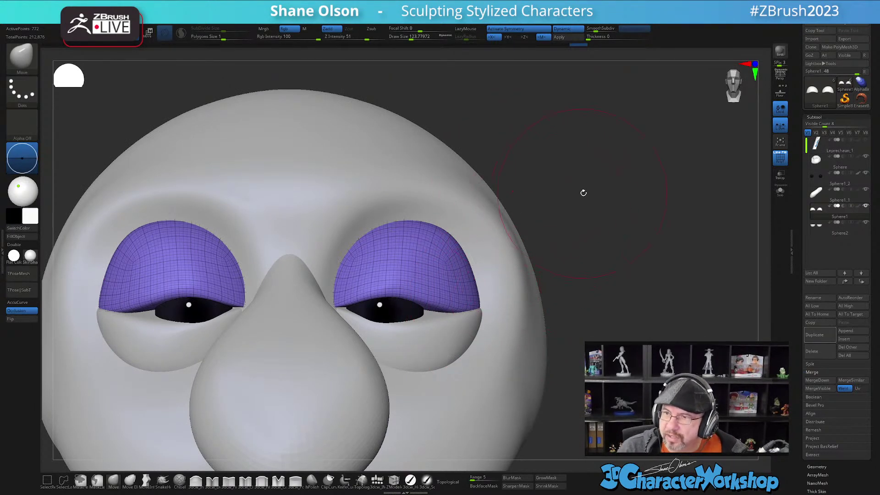
- Enlarge the Move brush to about 149 and push in the upper outer contour of the upper eyelids
ctrl+right_drag(587, 214, 546, 190)
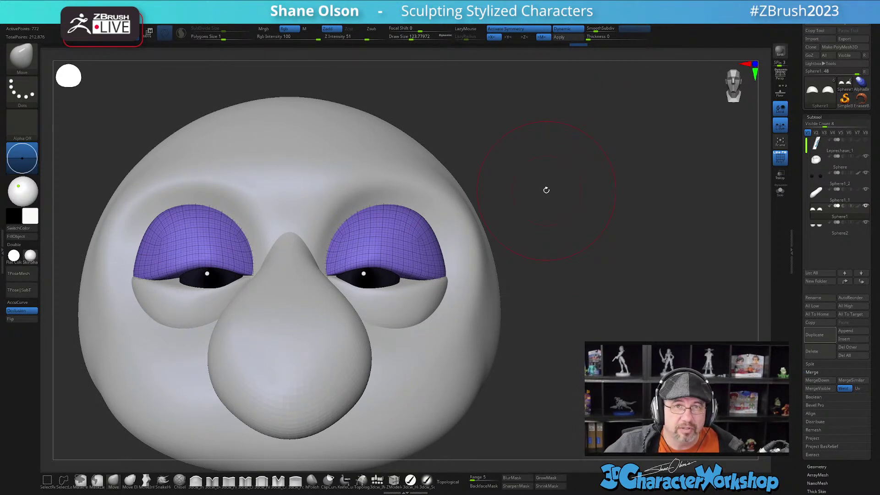
key(s)
drag(542, 179, 543, 179)
drag(414, 210, 404, 218)
ctrl+right_drag(574, 169, 576, 193)
alt+right_drag(577, 193, 549, 198)
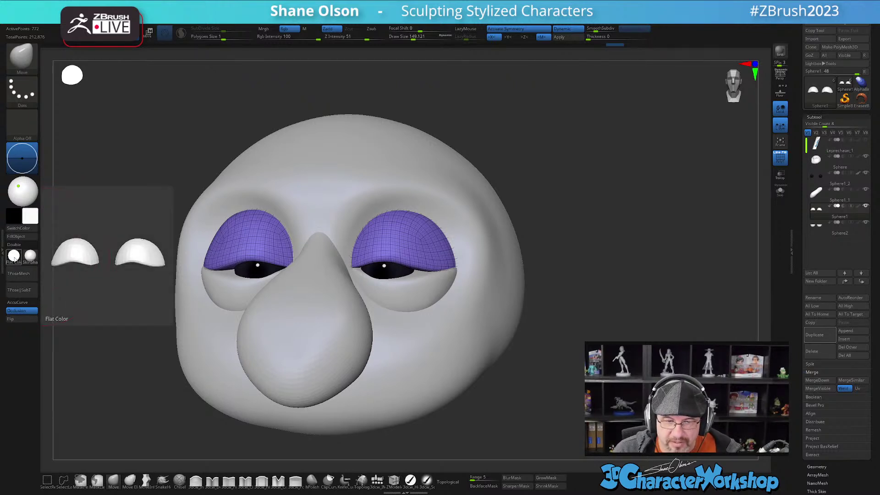
drag(596, 220, 570, 249)
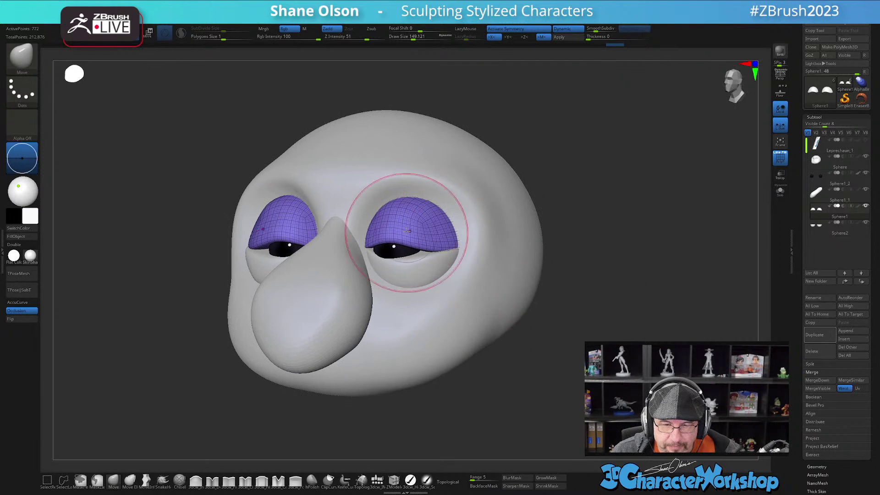
alt+drag(628, 166, 539, 219)
- Set the brush size to about 116 and refine the upper eyelids' top curve and inner side, working from several angles
key(s)
shift+drag(647, 160, 658, 158)
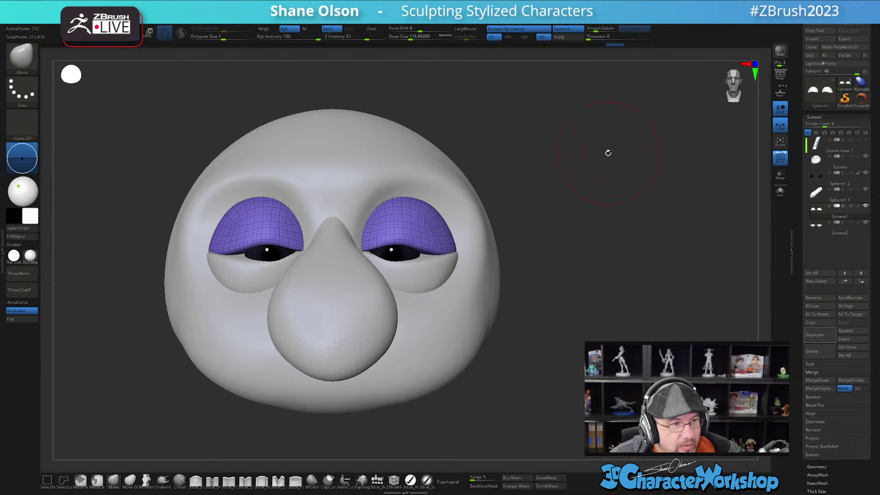
drag(623, 149, 603, 151)
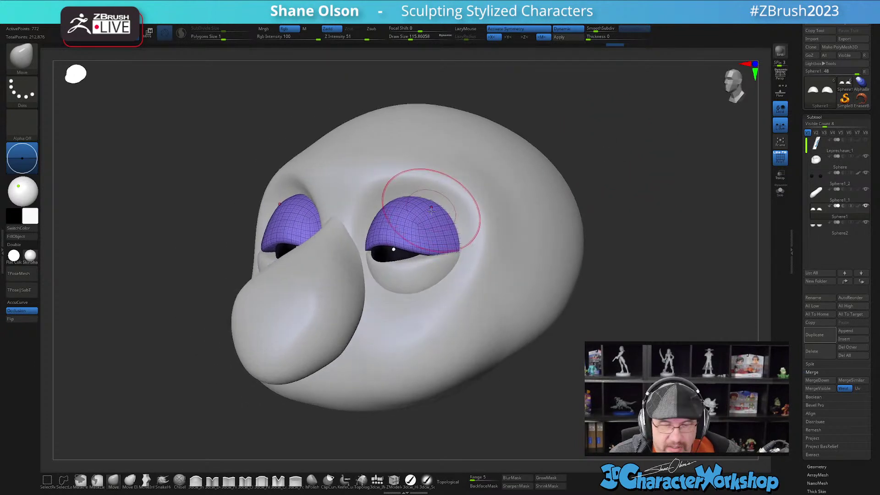
mouse_move(229, 179)
mouse_down()
mouse_move(216, 183)
mouse_move(257, 163)
mouse_up()
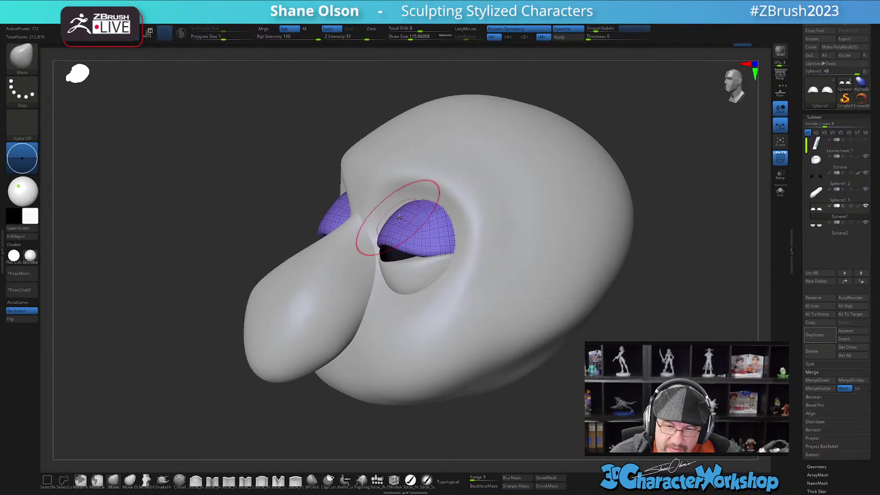
drag(212, 190, 270, 188)
drag(432, 217, 425, 212)
drag(560, 200, 576, 197)
drag(364, 216, 367, 217)
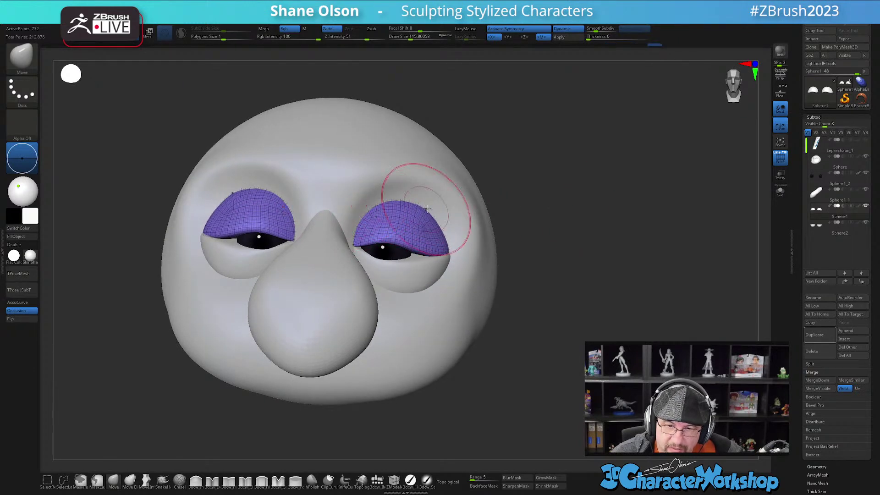
drag(570, 222, 570, 261)
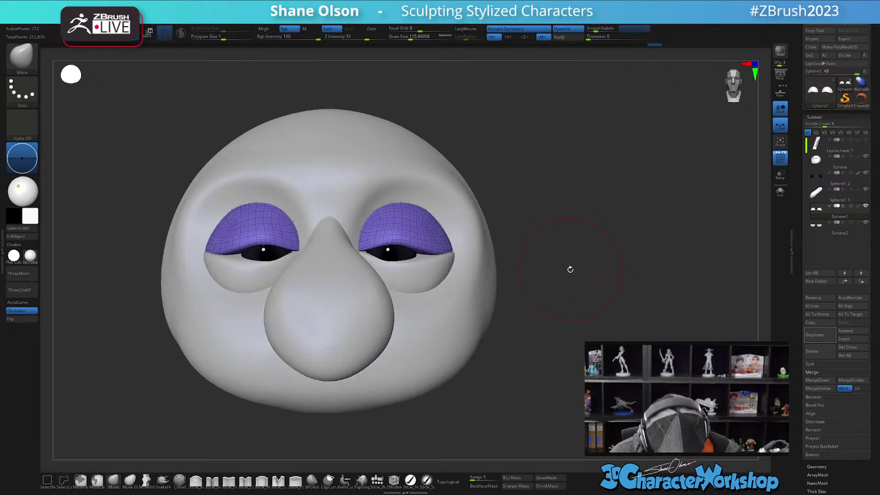
- Hide the wireframe, select the lower eyelids and raise their upper edge with a smaller Move brush
key(shift+f)
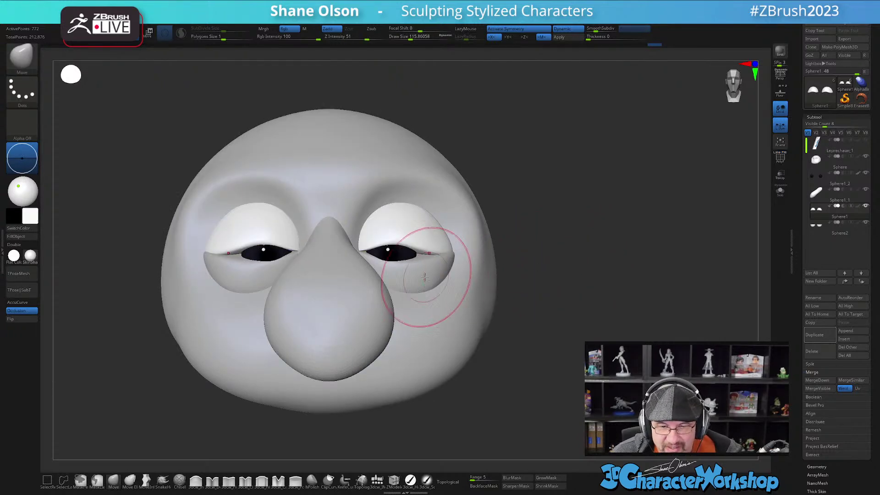
alt+click(438, 277)
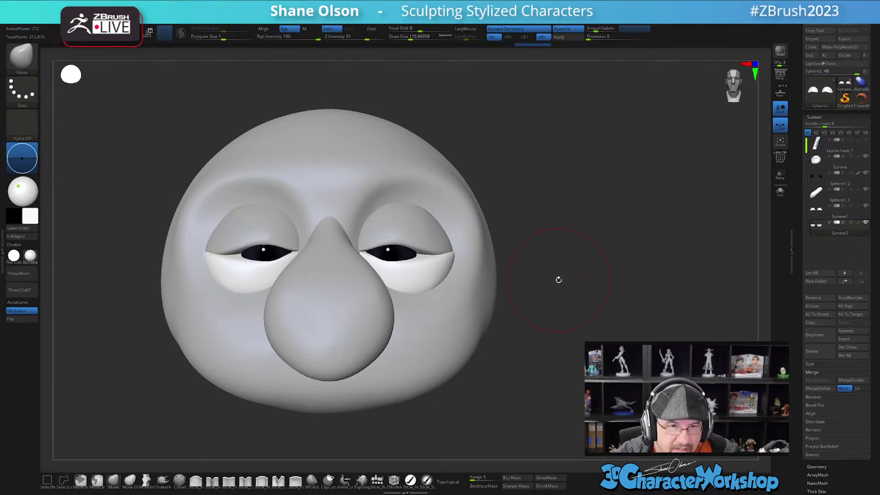
mouse_move(444, 374)
ctrl+right_down()
mouse_move(443, 353)
mouse_move(459, 361)
ctrl+right_up()
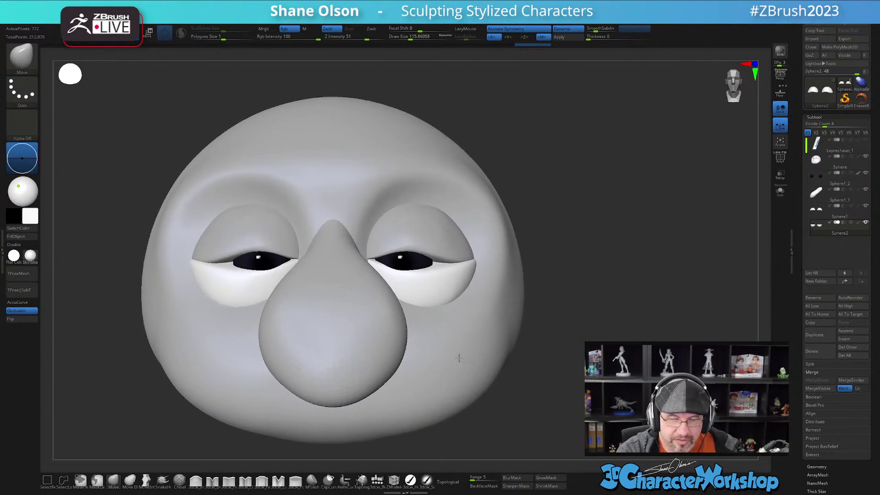
key(bracketleft)
key(bracketleft)
right_drag(427, 294, 422, 277)
drag(410, 278, 408, 266)
mouse_move(465, 294)
right_down()
mouse_move(427, 309)
mouse_move(432, 296)
right_up()
- Select the upper eyelids and adjust their lower edge above the eyeballs
right_drag(430, 248, 408, 236)
alt+click(407, 245)
drag(406, 245, 420, 242)
mouse_move(483, 289)
right_down()
mouse_move(477, 300)
mouse_move(471, 275)
right_up()
- Set the brush size to 112 and refine the outer corners where the lower and upper eyelids meet
alt+click(476, 265)
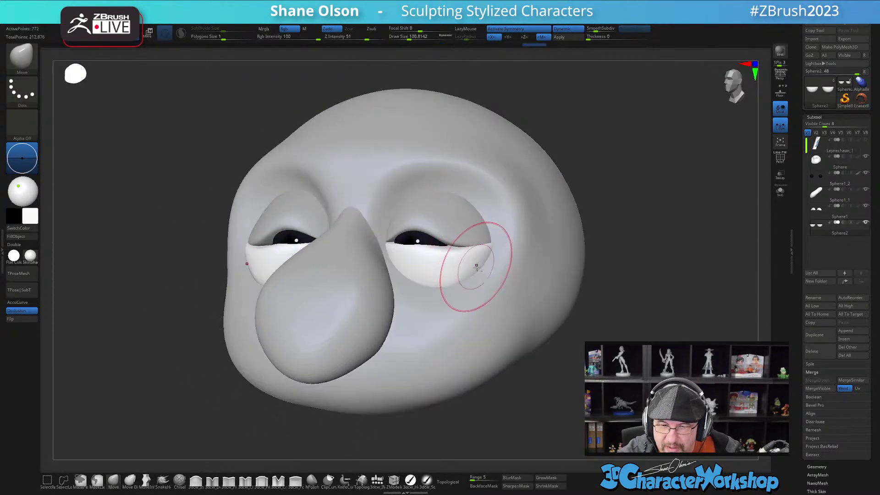
key(s)
drag(484, 252, 488, 250)
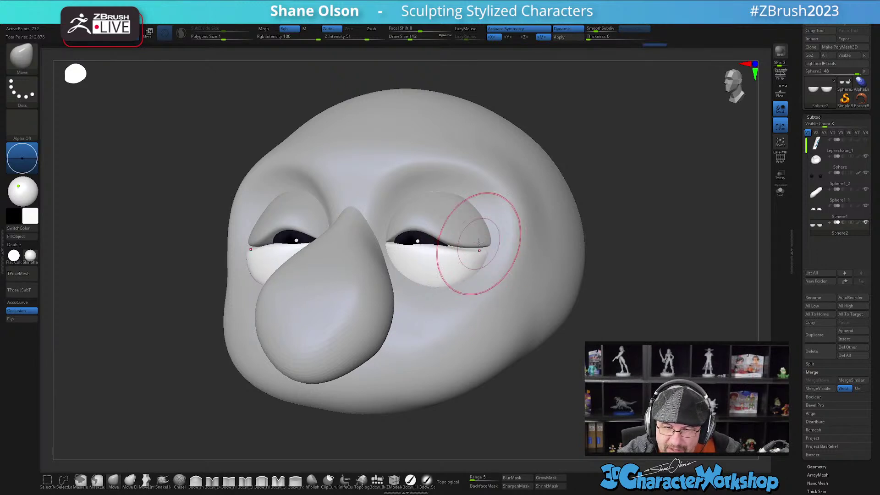
alt+click(472, 236)
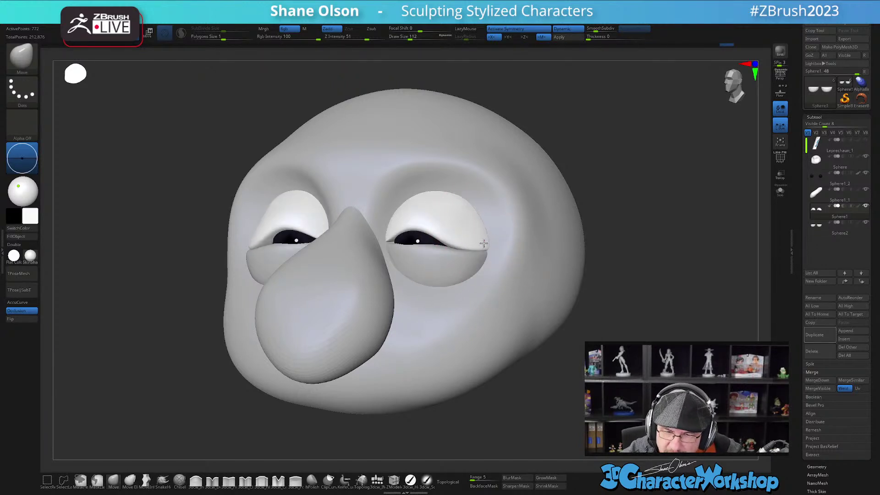
shift+right_drag(458, 269, 466, 271)
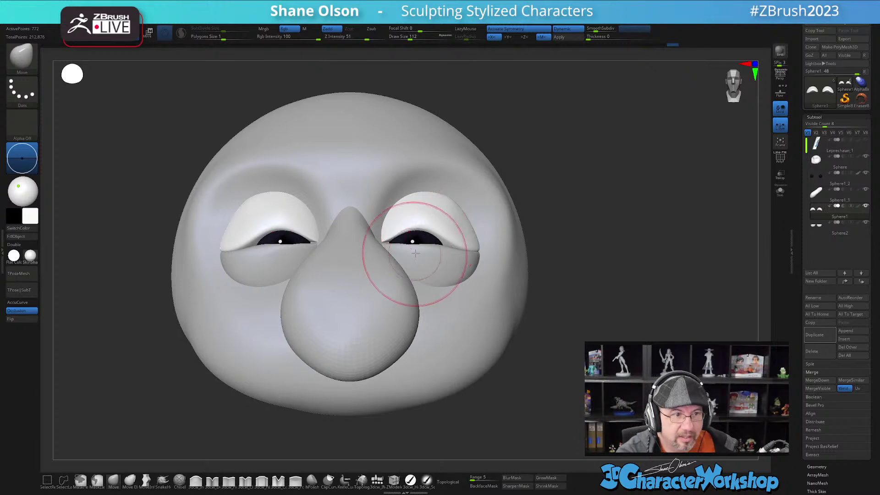
- Select the lower eyelids, reduce the brush size to about 74 and reshape them to fit under the upper lids
mouse_move(440, 246)
right_down()
mouse_move(433, 275)
mouse_move(405, 281)
mouse_move(402, 270)
right_up()
alt+click(405, 281)
key(bracketleft)
key(s)
drag(402, 273, 398, 273)
mouse_move(412, 279)
right_down()
mouse_move(431, 297)
mouse_move(428, 275)
mouse_move(419, 279)
mouse_move(440, 275)
mouse_move(456, 288)
mouse_move(447, 275)
right_up()
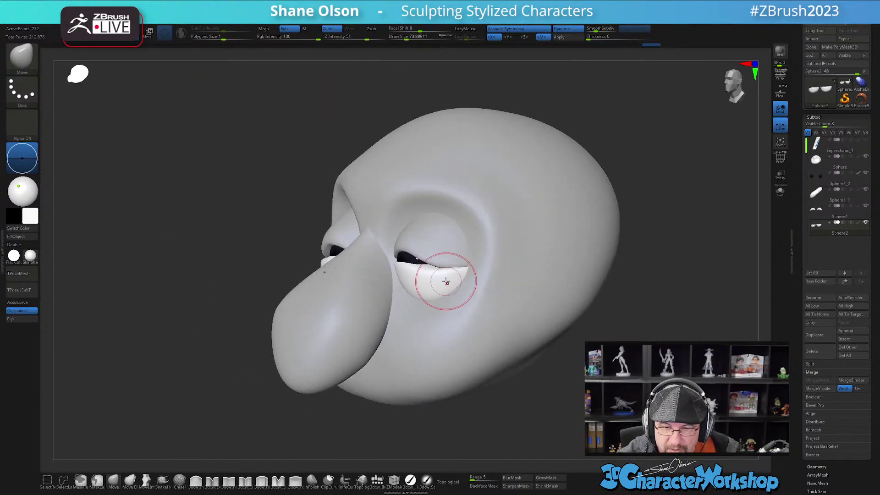
mouse_move(447, 281)
right_down()
mouse_move(491, 363)
mouse_move(451, 294)
right_up()
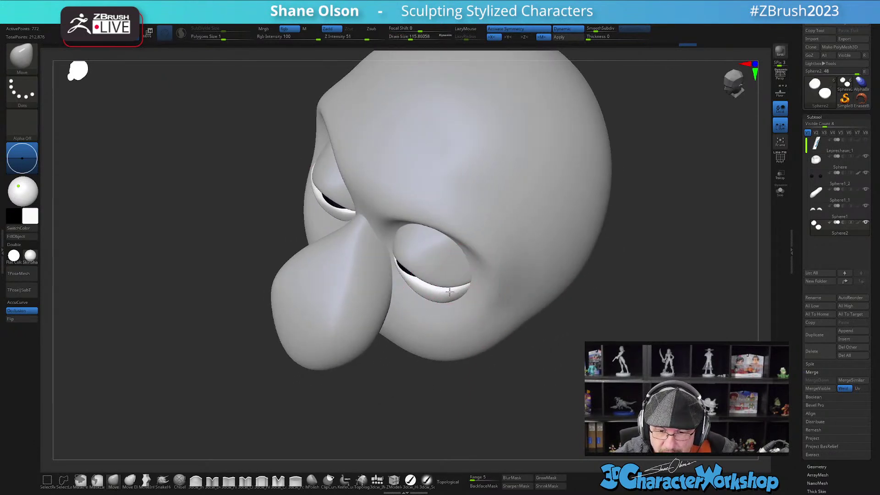
right_drag(484, 298, 521, 291)
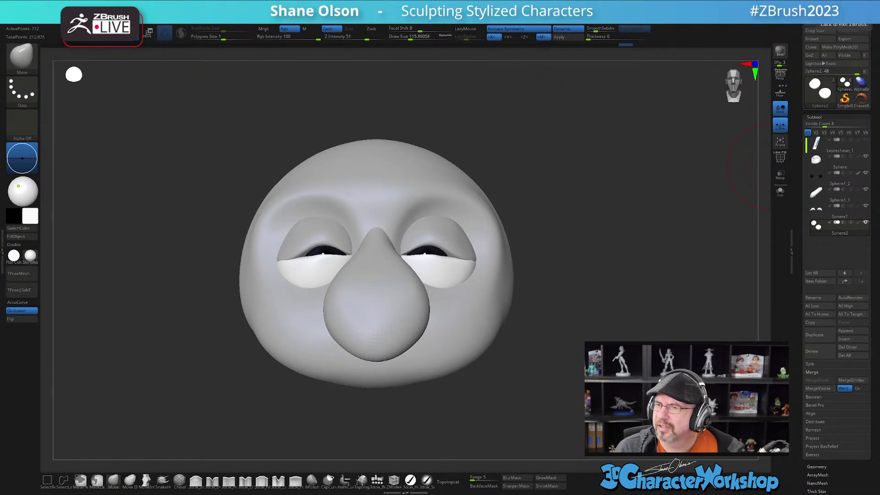
mouse_move(575, 308)
right_down()
mouse_move(532, 322)
mouse_move(563, 304)
right_up()
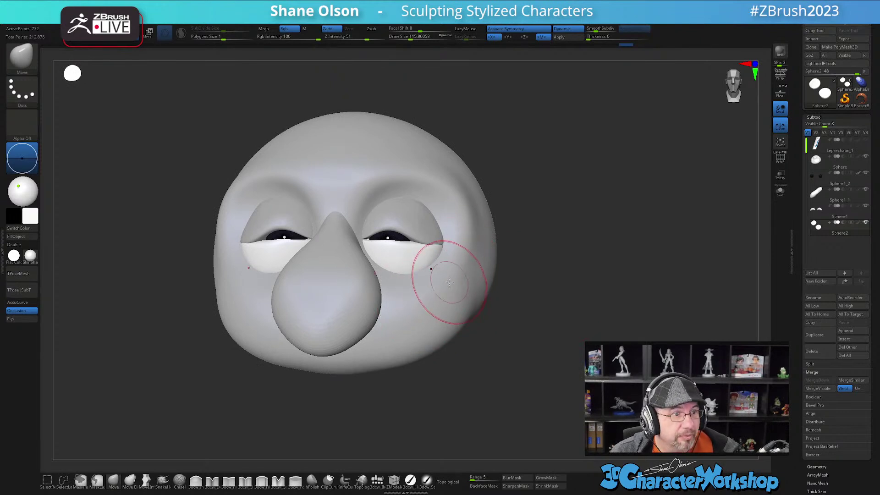
right_drag(521, 303, 564, 304)
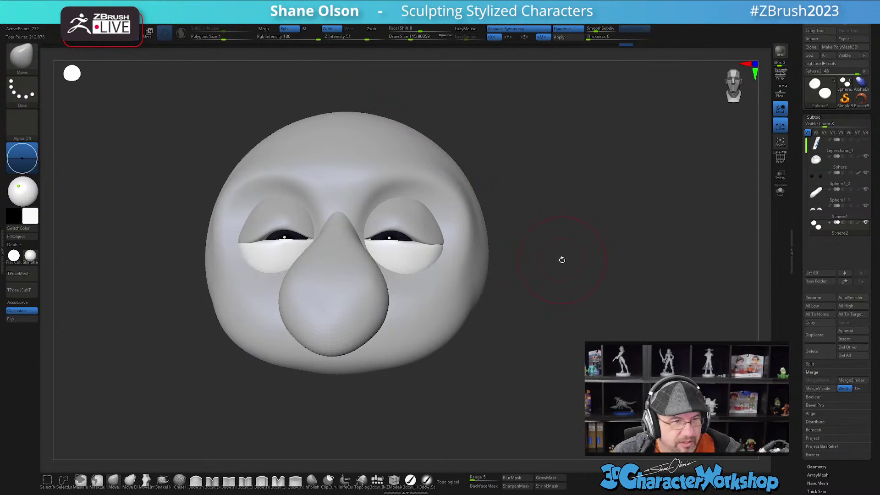
right_drag(562, 259, 556, 262)
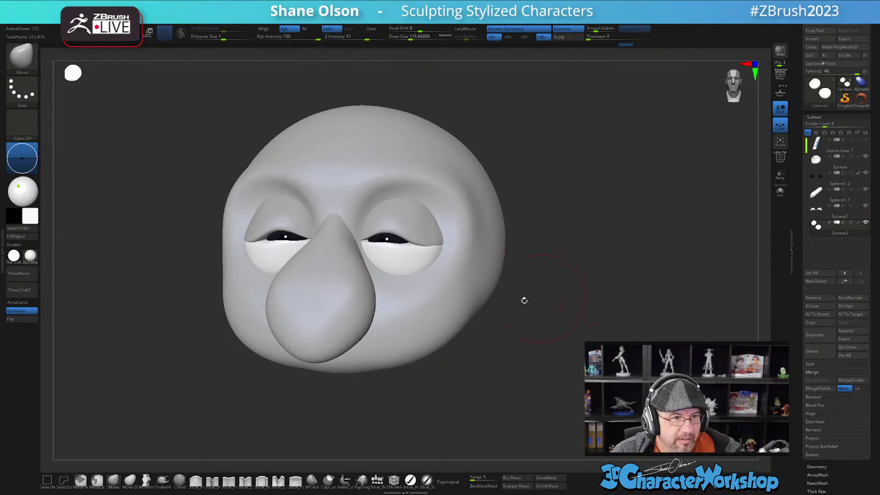
right_drag(458, 274, 481, 361)
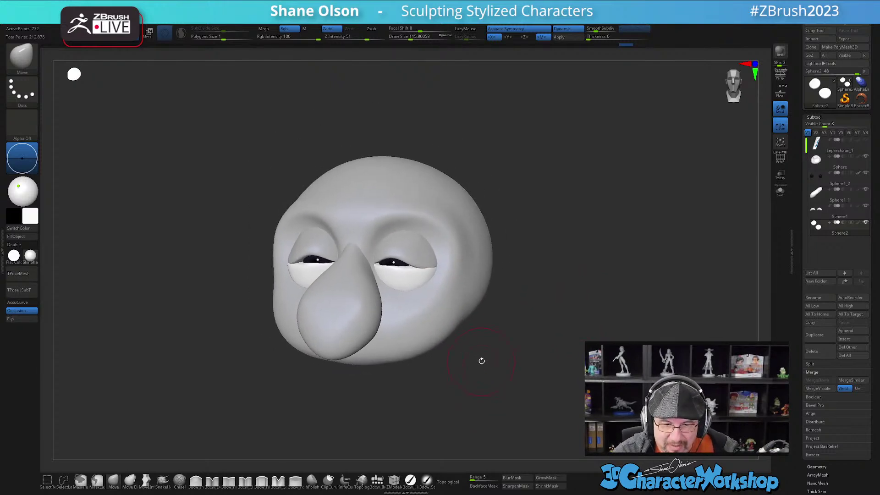
- Make the head the active subtool and try inserting small mirrored QuadSphere-2 primitives above the eyes
click(377, 480)
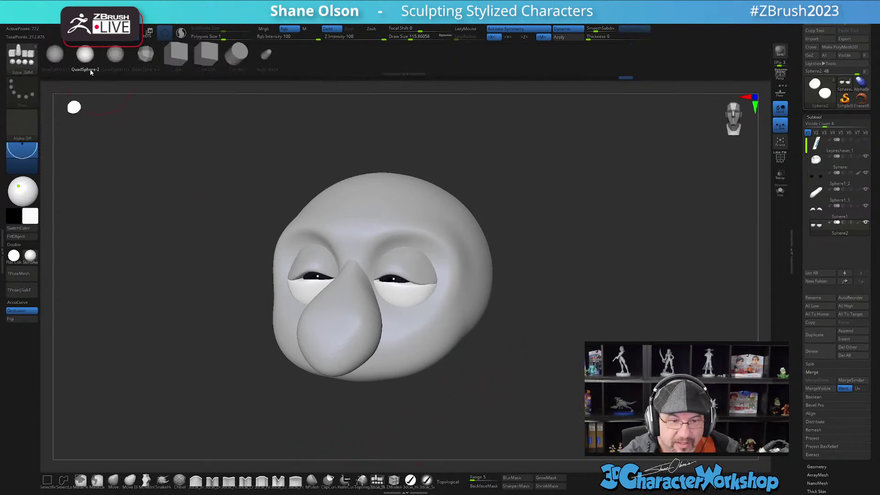
ctrl+right_drag(452, 344, 478, 365)
alt+click(431, 323)
mouse_move(431, 325)
right_down()
mouse_move(442, 333)
mouse_move(436, 341)
mouse_move(430, 334)
right_up()
shift+drag(269, 246, 239, 263)
right_drag(264, 231, 438, 267)
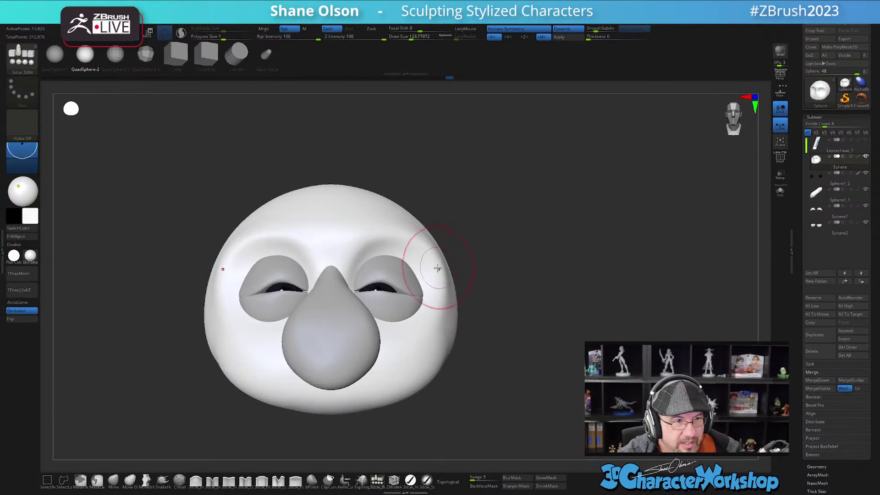
key(s)
drag(424, 273, 426, 273)
right_drag(428, 273, 420, 271)
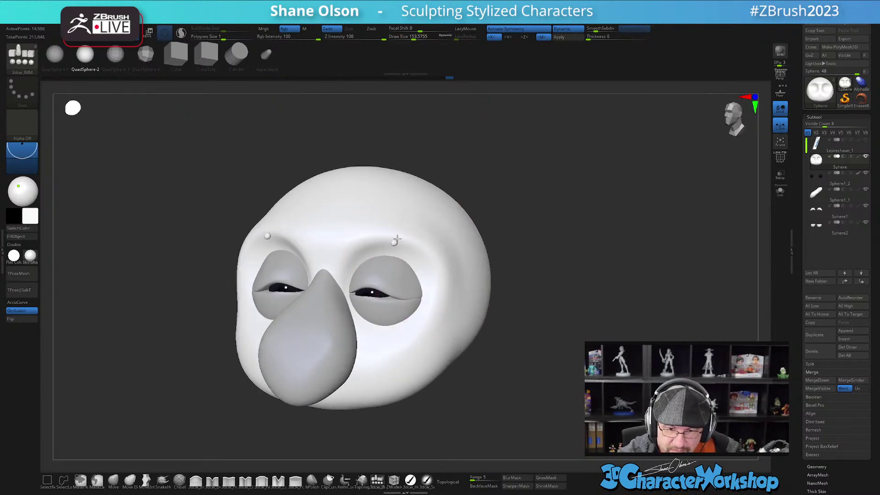
- Switch to the Move brush at a size of about 172 to 192 and pull the brow down toward the upper eyelids' outer corners
click(115, 481)
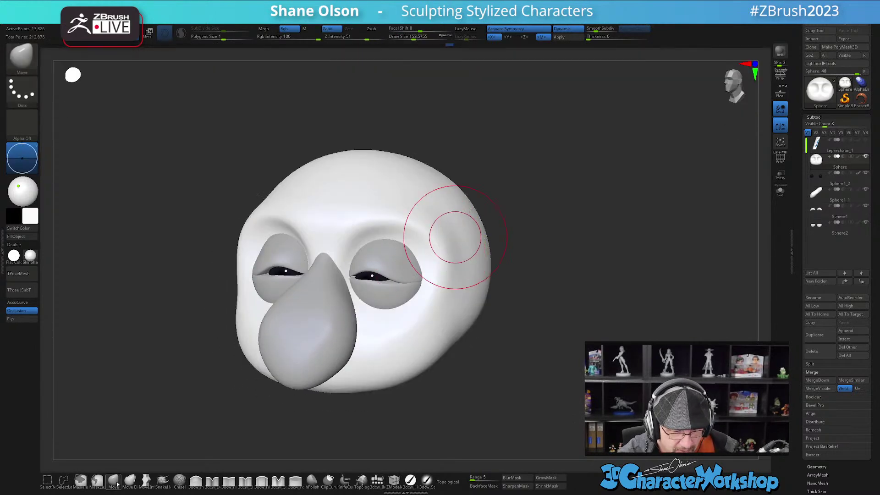
mouse_move(420, 224)
right_down()
mouse_move(423, 234)
mouse_move(397, 233)
right_up()
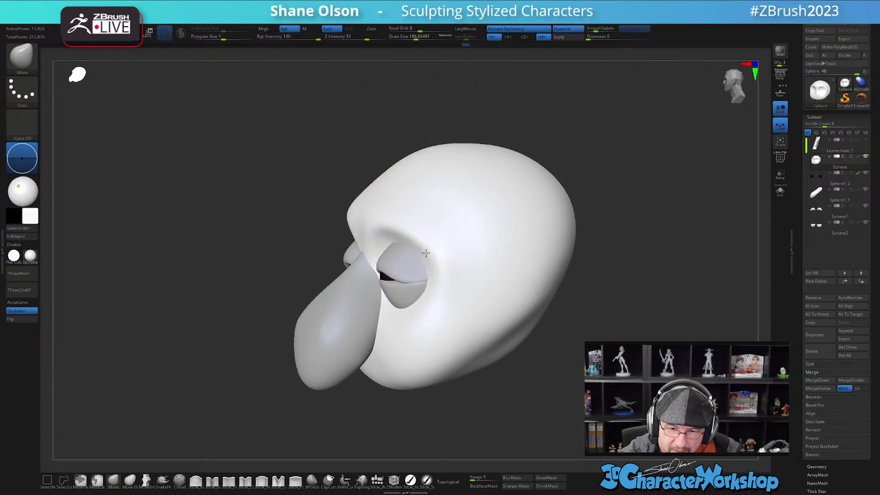
mouse_move(440, 258)
right_down()
mouse_move(463, 290)
mouse_move(452, 293)
mouse_move(470, 289)
mouse_move(431, 251)
right_up()
drag(405, 225, 401, 225)
right_drag(406, 212, 443, 228)
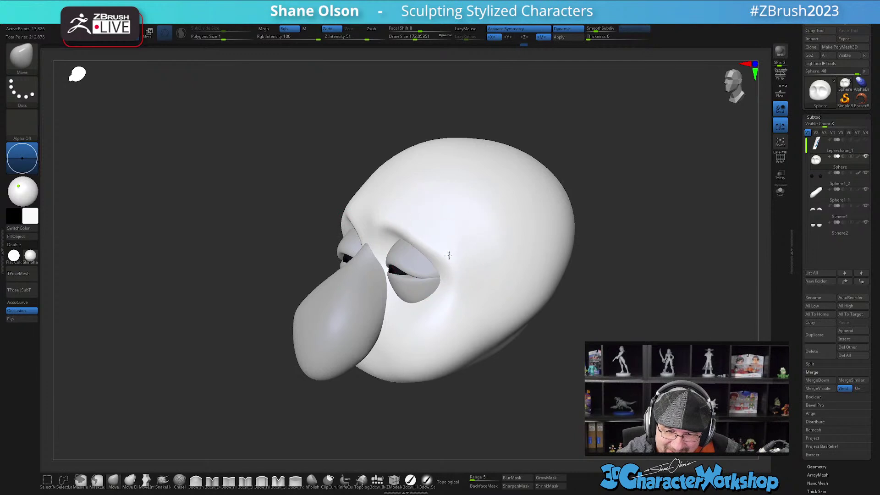
right_drag(456, 260, 481, 273)
mouse_move(481, 306)
right_down()
mouse_move(507, 307)
mouse_move(478, 311)
mouse_move(385, 216)
mouse_move(396, 214)
right_up()
right_drag(429, 246, 442, 261)
key(])
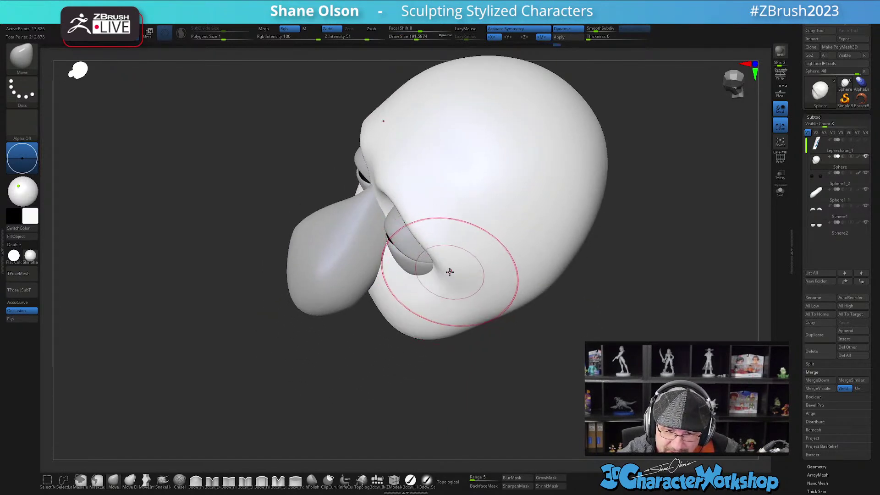
- Reduce the brush size to about 128 and reshape and smooth the brow fold beside the upper eyelids
right_drag(410, 208, 397, 197)
key([)
key([)
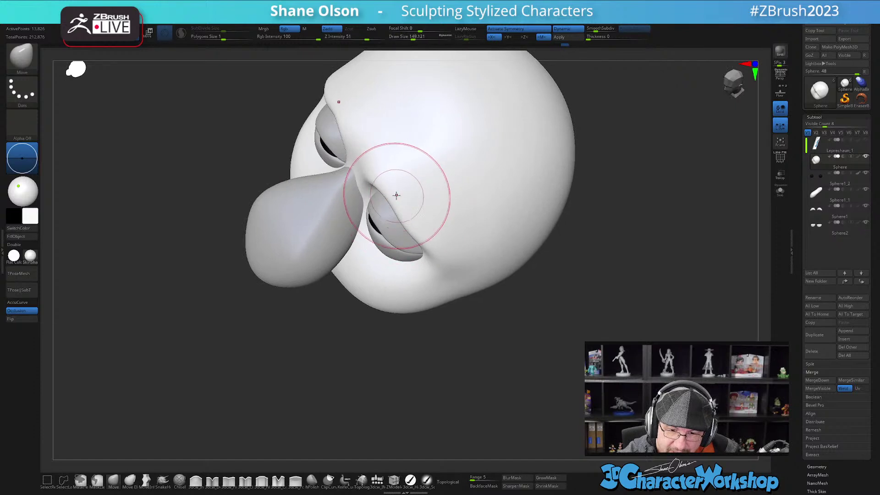
key([)
right_drag(386, 173, 444, 224)
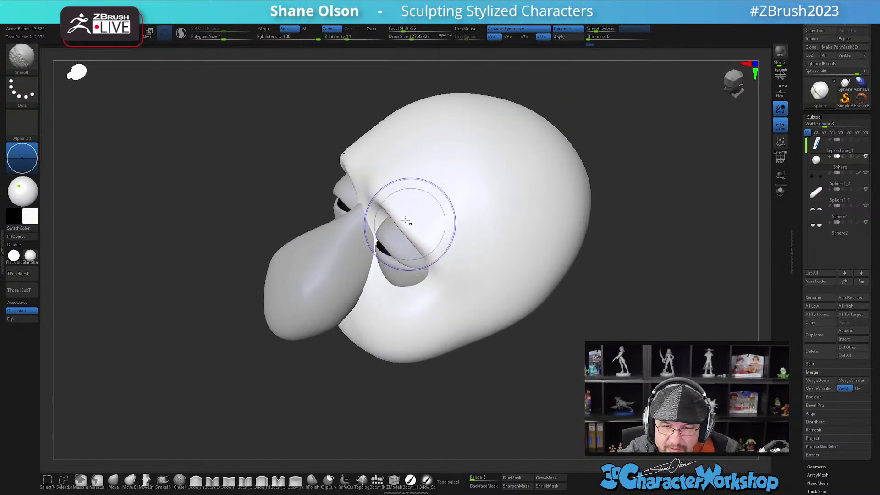
mouse_move(471, 291)
shift+right_down()
mouse_move(488, 284)
mouse_move(471, 298)
mouse_move(479, 280)
mouse_move(442, 265)
mouse_move(429, 233)
mouse_move(449, 247)
shift+right_up()
- Set the brush size to about 97 and refine the head surface around the outer edges of the eyelids
key(s)
drag(446, 252, 442, 254)
mouse_move(456, 241)
right_down()
mouse_move(452, 264)
mouse_move(458, 240)
mouse_move(450, 258)
mouse_move(372, 214)
right_up()
key([)
key(shift)
mouse_move(446, 264)
right_down()
mouse_move(466, 316)
mouse_move(488, 327)
mouse_move(477, 326)
mouse_move(480, 311)
mouse_move(479, 323)
right_up()
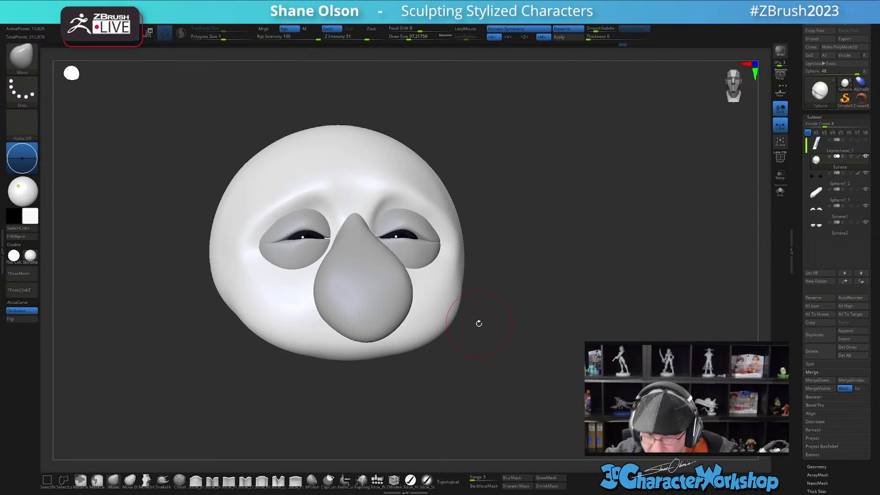
- Set the main colour to a muted pinkish skin tone
right_drag(577, 207, 551, 225)
click(31, 220)
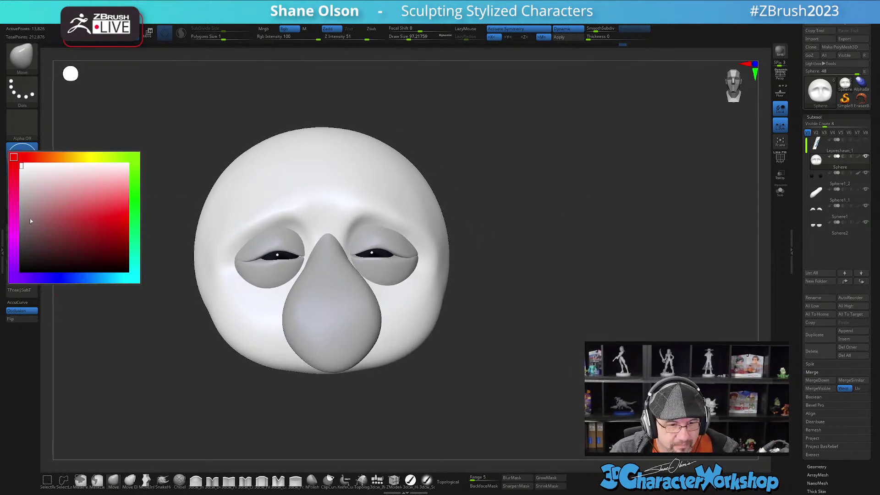
mouse_move(47, 157)
mouse_down()
mouse_move(63, 158)
mouse_move(56, 158)
mouse_up()
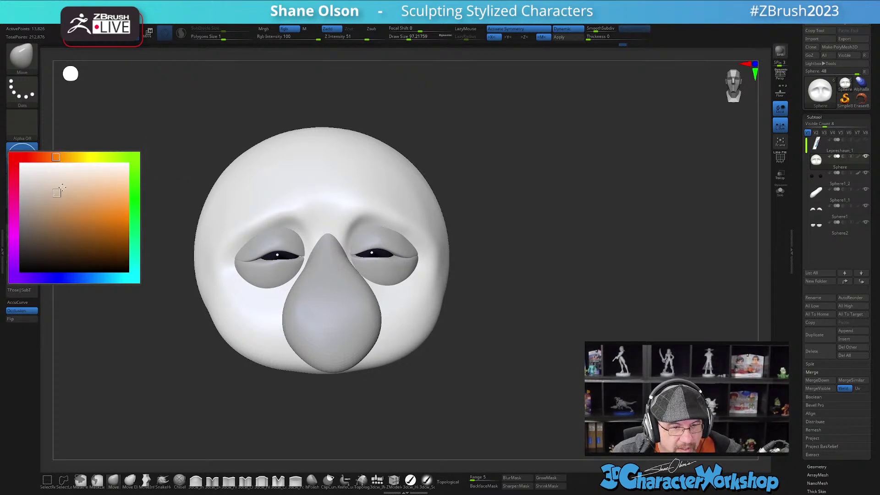
click(56, 193)
click(35, 219)
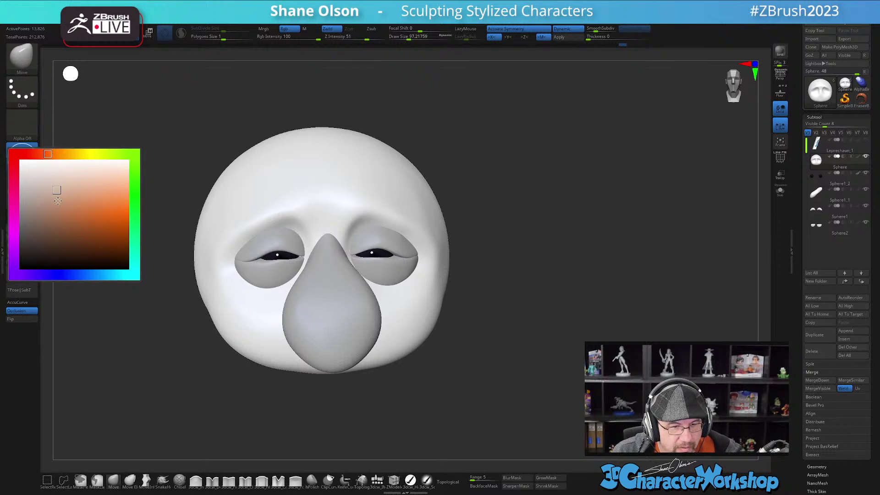
click(58, 199)
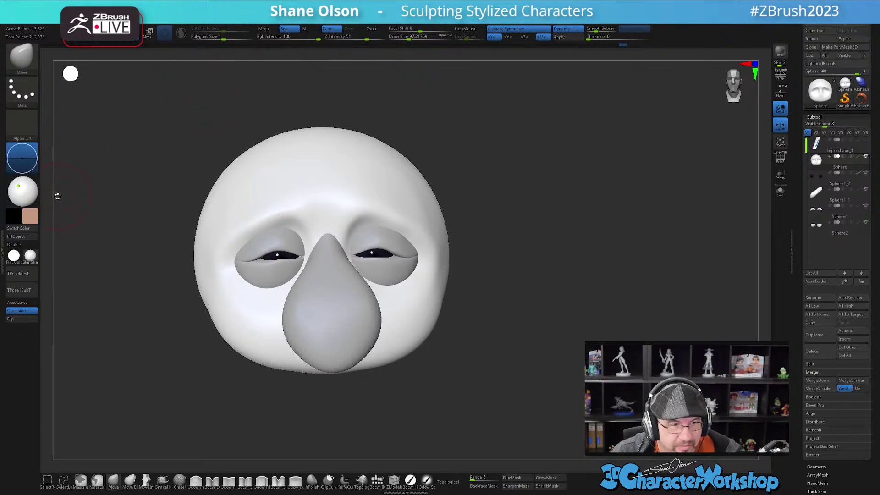
drag(526, 236, 453, 207)
drag(179, 180, 223, 178)
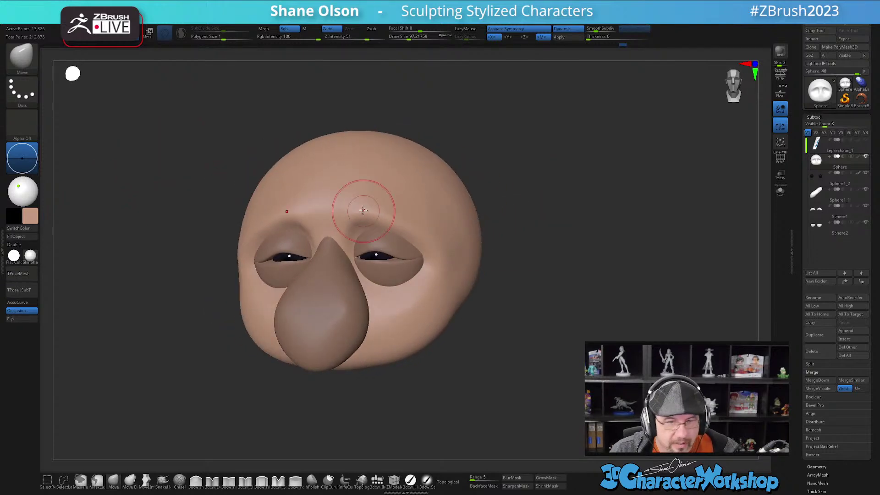
click(27, 220)
drag(221, 173, 196, 236)
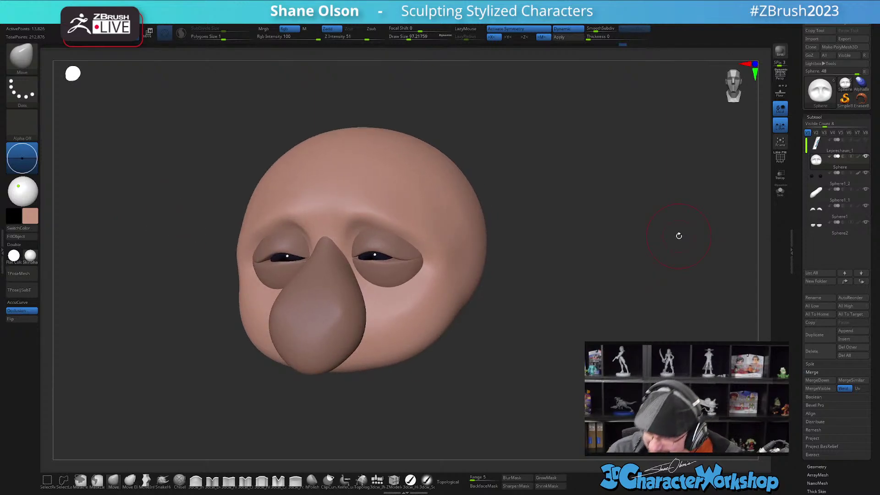
- Switch to the hard paint brush and fill the head and the nose with the skin colour
drag(397, 357, 413, 368)
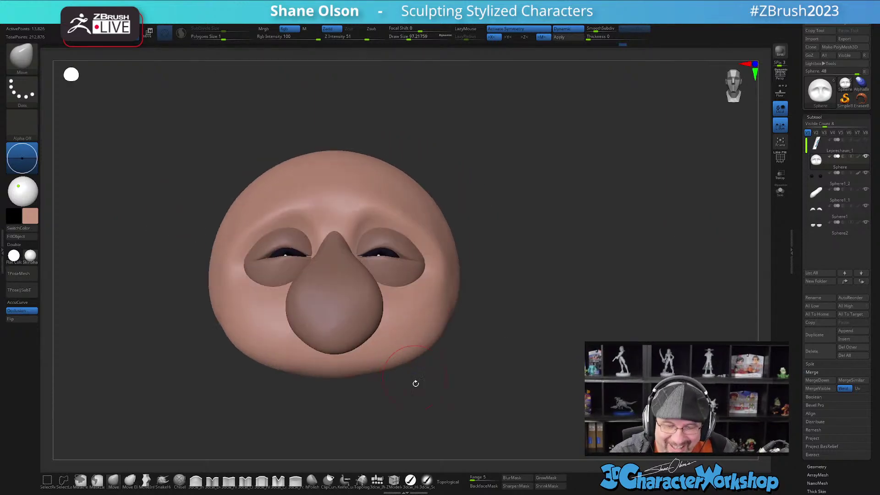
click(410, 480)
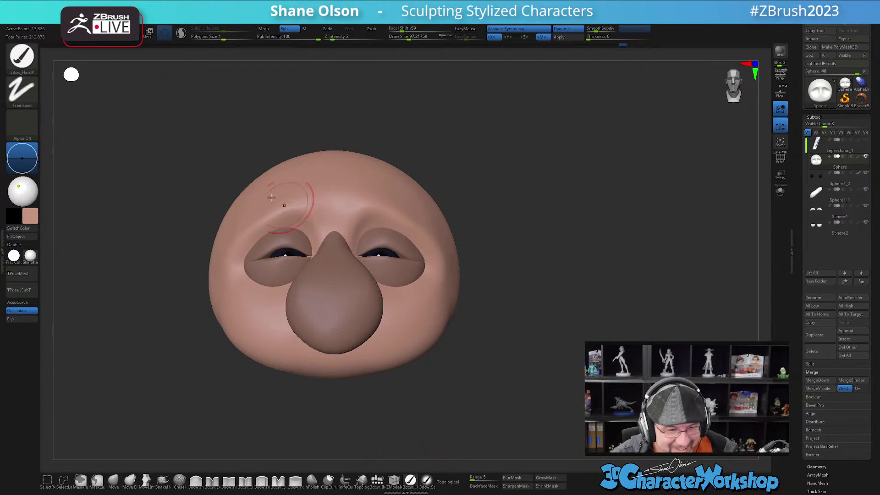
click(32, 237)
drag(450, 319, 436, 298)
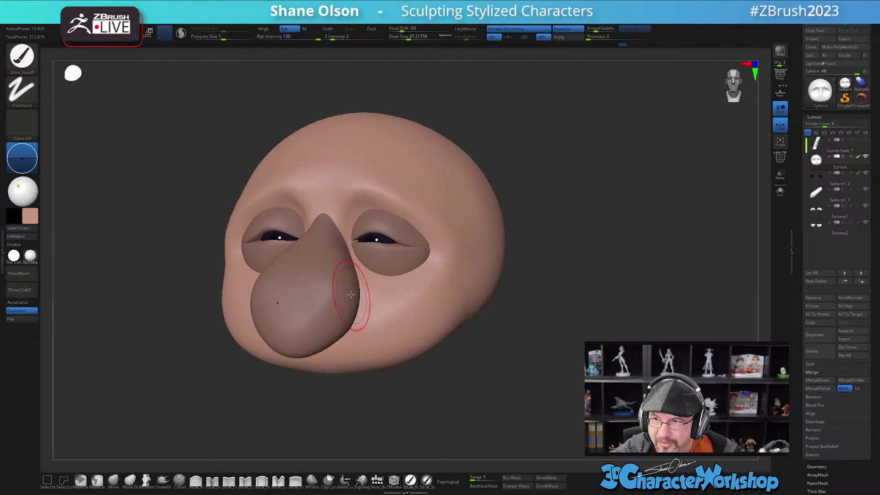
alt+click(338, 317)
right_drag(346, 307, 387, 305)
click(32, 237)
- Select the upper eyelids and the lower eyelids in turn and fill each with the skin colour
drag(484, 289, 474, 296)
ctrl+right_drag(474, 296, 415, 308)
alt+click(380, 209)
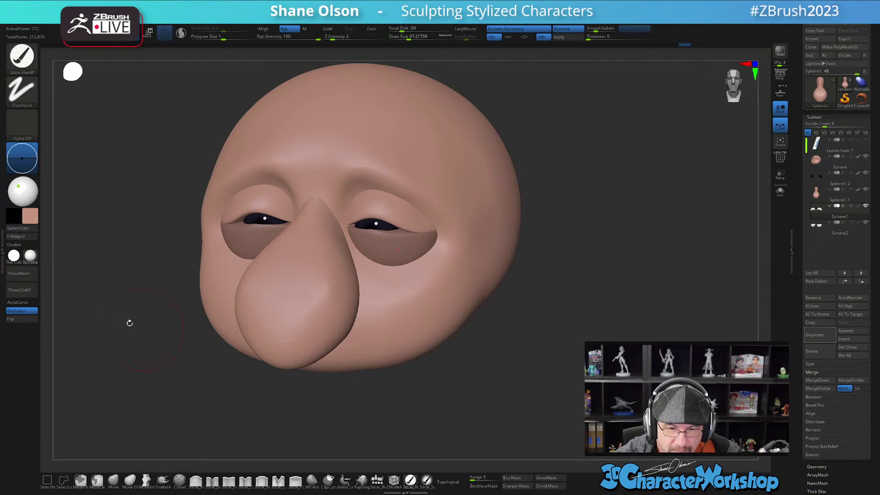
click(30, 239)
mouse_move(413, 244)
alt+right_down()
mouse_move(411, 255)
mouse_move(425, 249)
alt+right_up()
alt+click(411, 257)
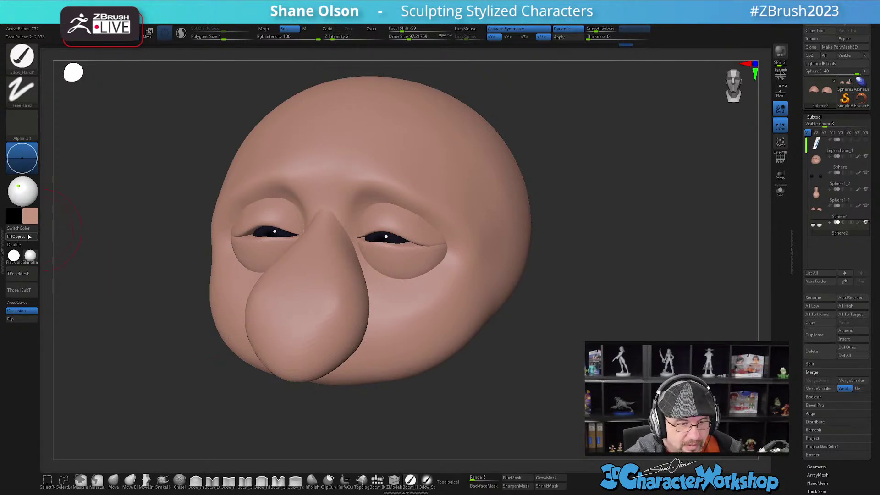
right_drag(312, 292, 343, 335)
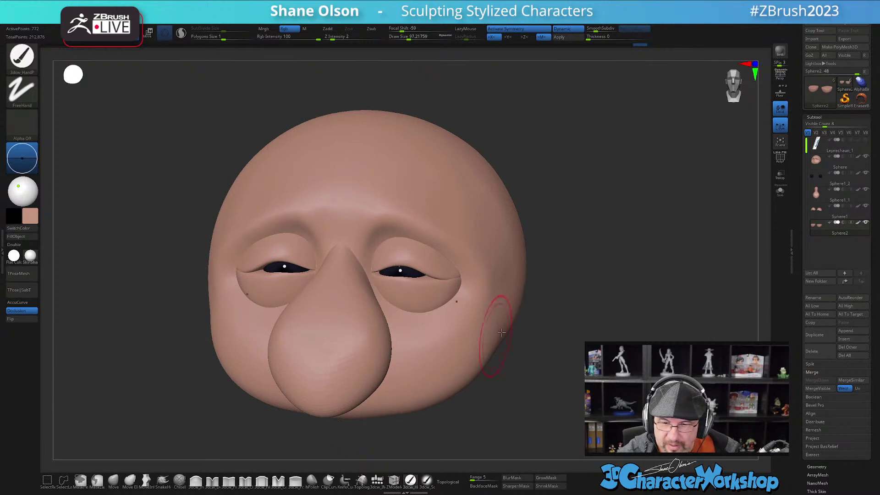
- Enlarge the Move brush to about 274, select the head and push its sides inward for a narrower shape
click(114, 480)
key(s)
drag(536, 350, 544, 350)
alt+right_drag(552, 306, 538, 329)
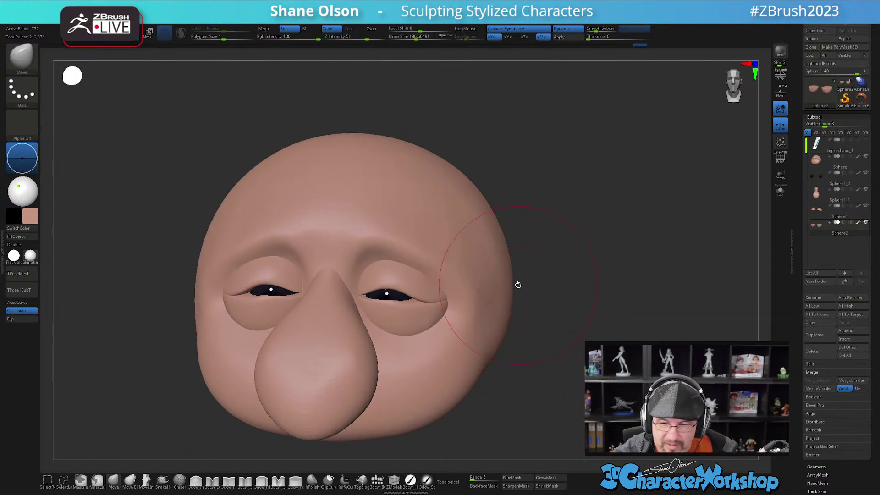
key(s)
drag(509, 278, 514, 278)
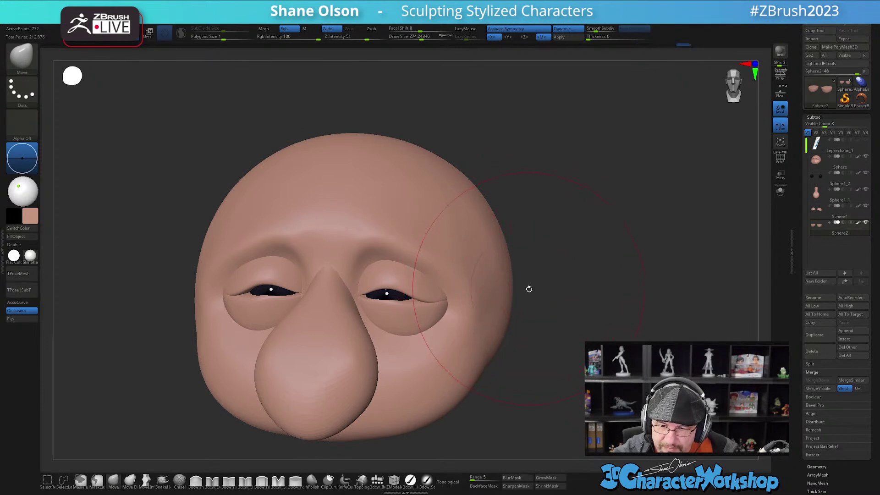
alt+click(519, 298)
mouse_move(510, 269)
mouse_down()
mouse_move(495, 249)
mouse_move(519, 273)
mouse_move(495, 271)
mouse_move(530, 306)
mouse_move(514, 325)
mouse_move(531, 330)
mouse_up()
mouse_move(458, 355)
mouse_down()
mouse_move(483, 307)
mouse_move(468, 341)
mouse_move(438, 333)
mouse_up()
- Set the brush size to about 228 and adjust the sides of the head beside the cheeks
key(s)
drag(437, 337, 443, 346)
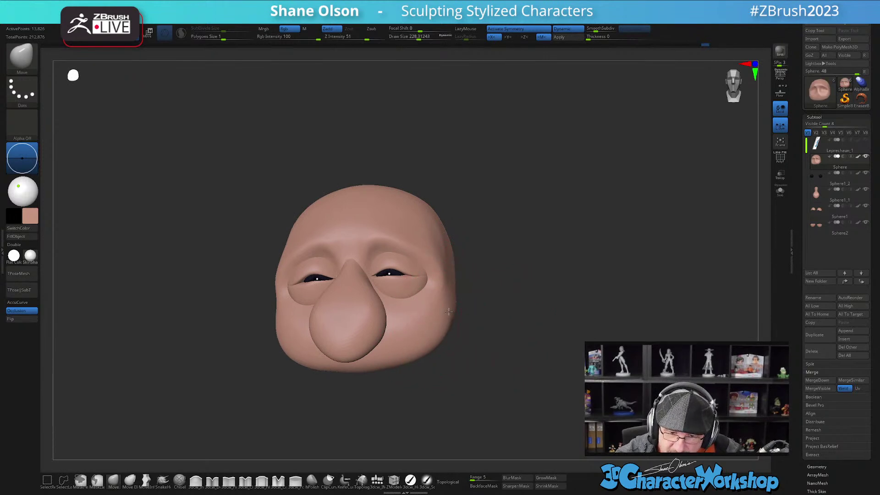
right_drag(447, 304, 455, 309)
mouse_move(455, 309)
mouse_down()
mouse_move(469, 301)
mouse_move(445, 306)
mouse_up()
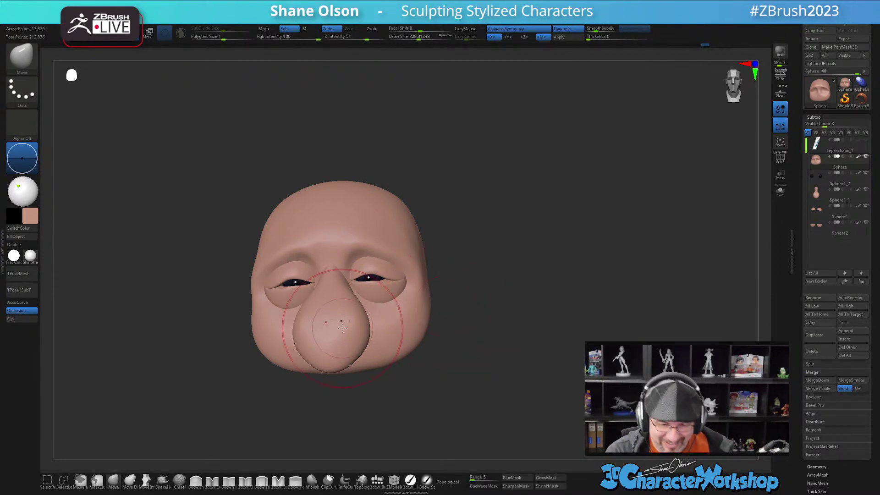
- Reduce the brush size to about 182, smooth the temples, and refine the brow area with a brush of about 116
key(s)
drag(402, 341, 399, 341)
mouse_move(407, 323)
alt+right_down()
mouse_move(397, 348)
mouse_move(385, 348)
alt+right_up()
shift+drag(414, 311, 412, 273)
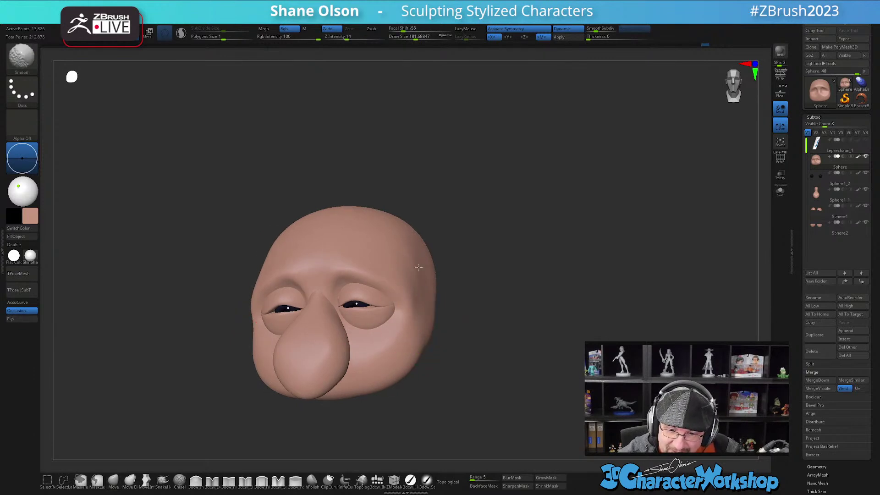
mouse_move(454, 343)
right_down()
mouse_move(460, 326)
mouse_move(446, 324)
right_up()
key(s)
drag(380, 271, 349, 263)
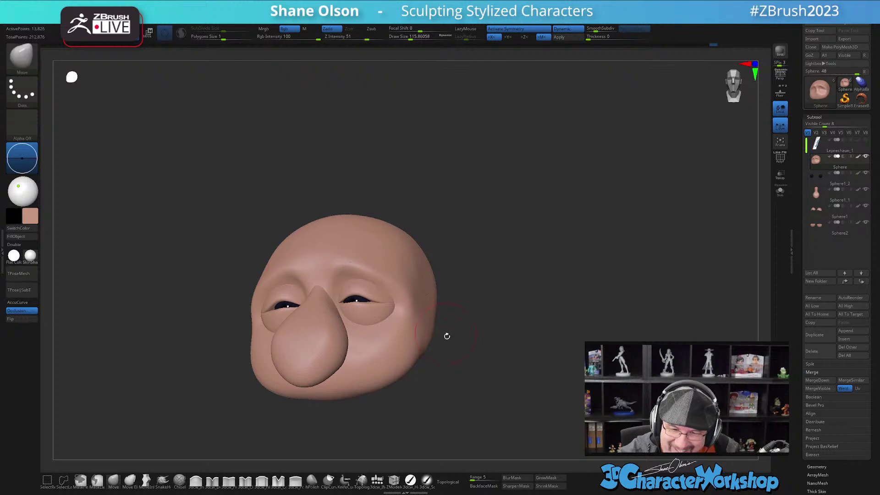
right_drag(465, 367, 449, 369)
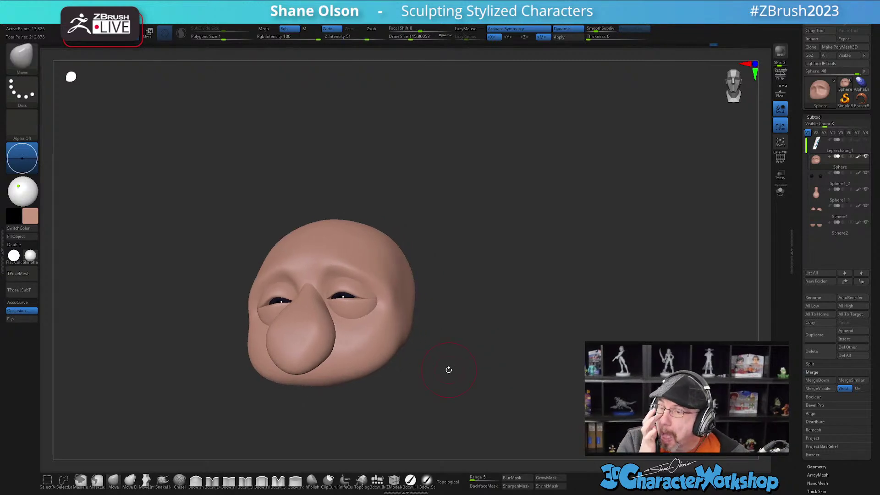
right_drag(447, 362, 479, 339)
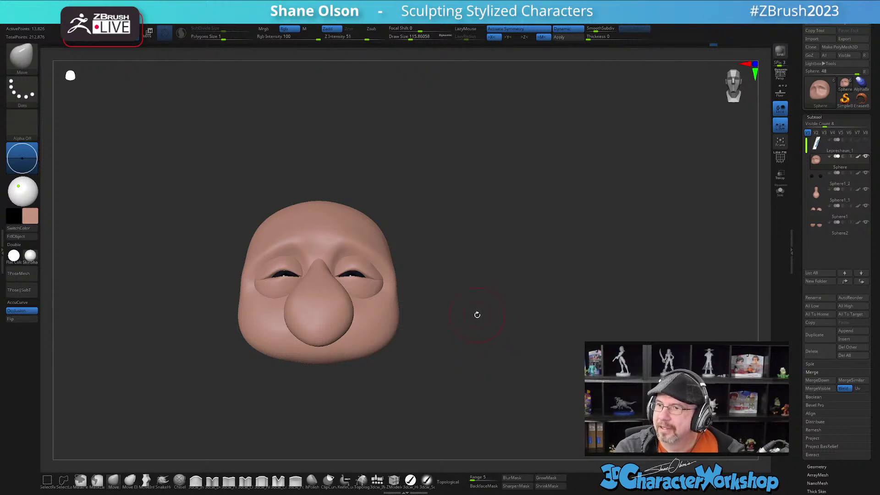
right_drag(467, 326, 461, 337)
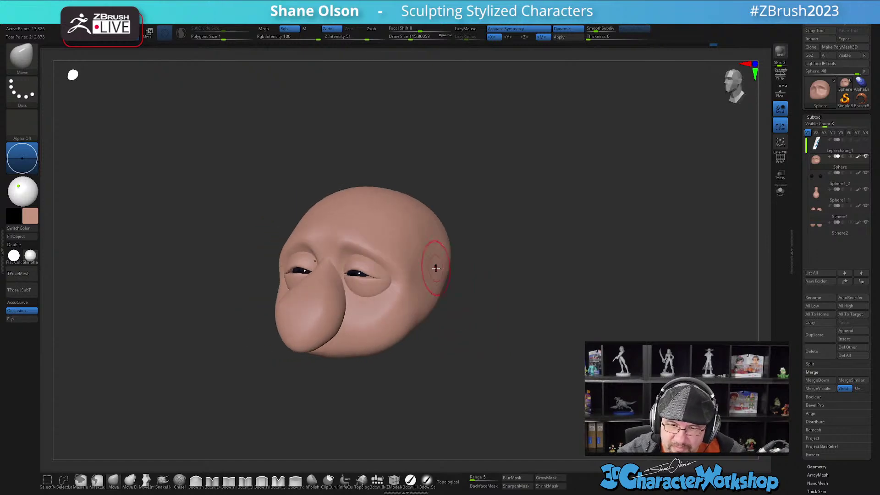
right_drag(435, 286, 443, 311)
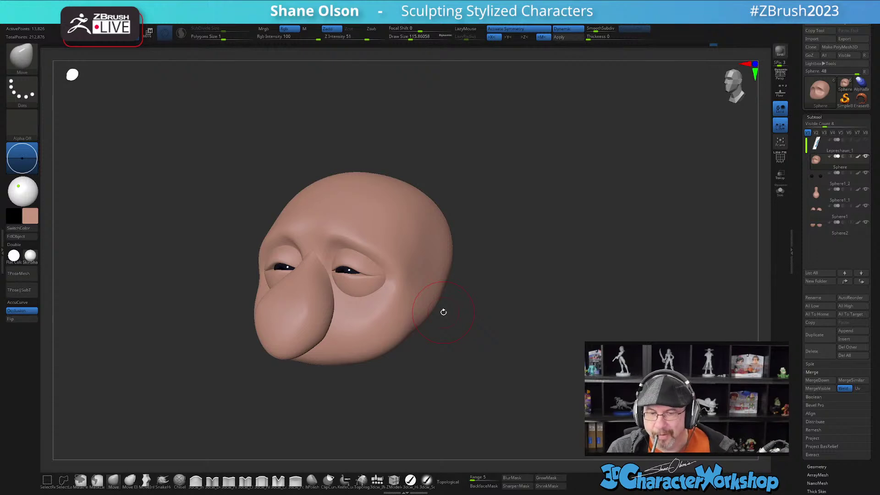
- Set the brush size to about 56 and refine the head surface around the outer corners of the eyelids
ctrl+right_drag(375, 280, 382, 329)
right_drag(369, 321, 386, 322)
key(s)
drag(387, 322, 380, 323)
alt+right_drag(368, 310, 391, 314)
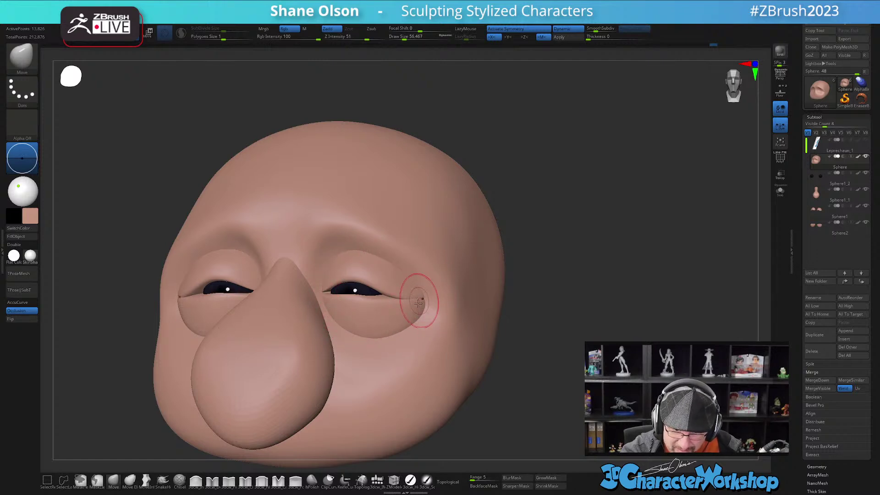
right_drag(393, 346, 330, 297)
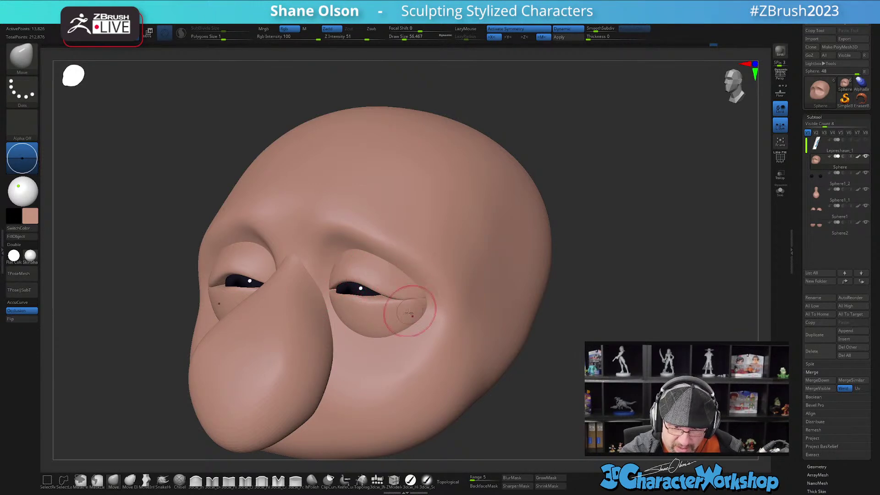
- Insert a mirrored pair of QuadSphere-2 meshes on the cheeks below the outer eye corners using the 3dcw_IMM brush
right_drag(392, 325, 396, 318)
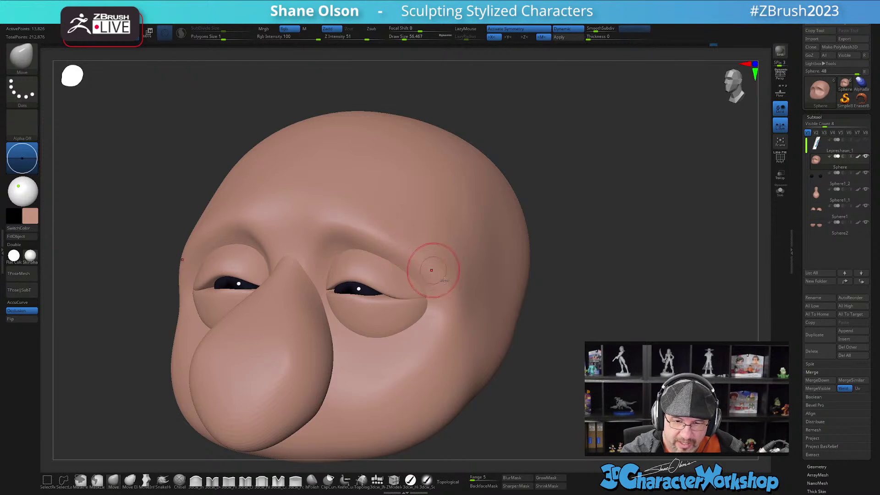
right_drag(424, 360, 439, 365)
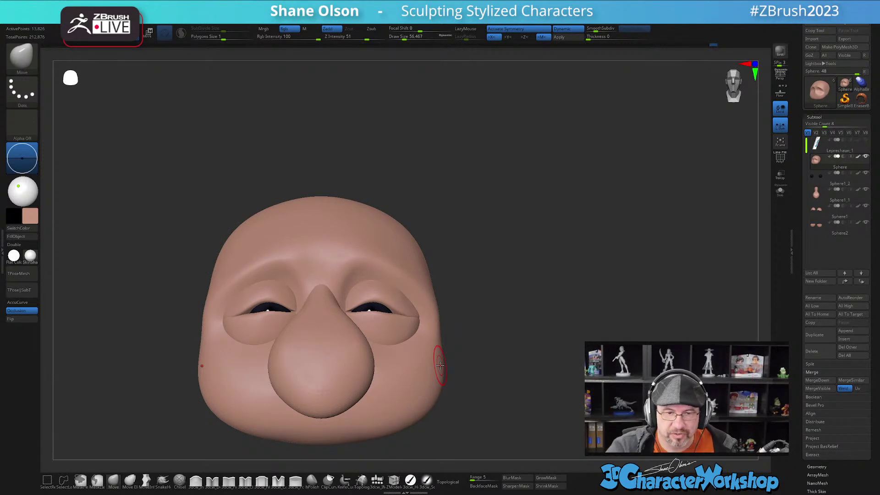
mouse_move(412, 327)
right_down()
mouse_move(407, 349)
mouse_move(409, 339)
right_up()
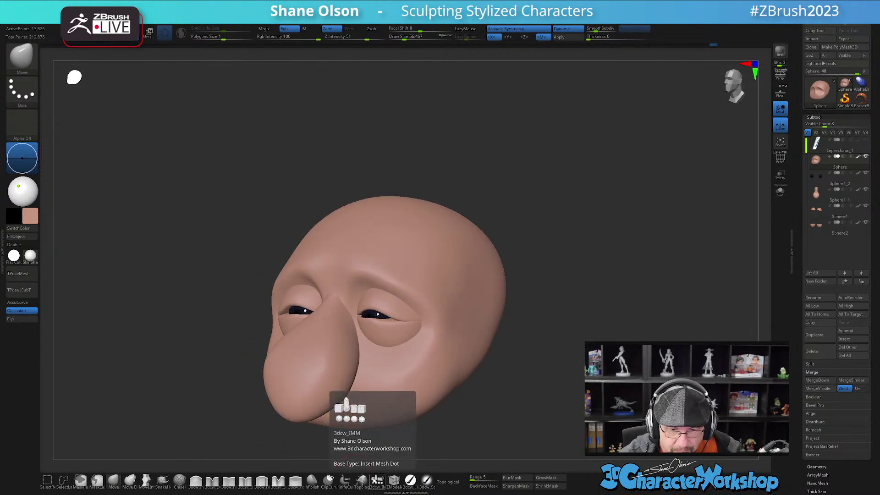
click(377, 480)
right_drag(433, 358, 430, 366)
key(s)
mouse_move(423, 374)
mouse_down()
mouse_move(429, 369)
mouse_move(426, 395)
mouse_up()
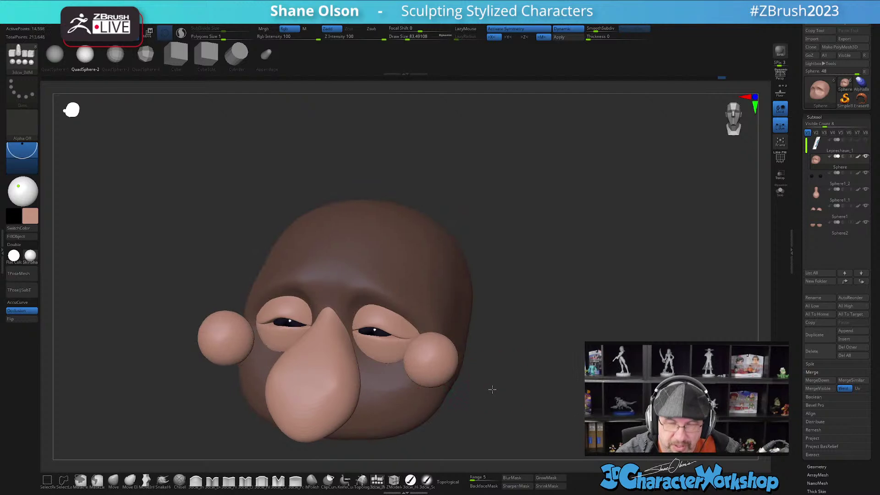
drag(491, 385, 489, 404)
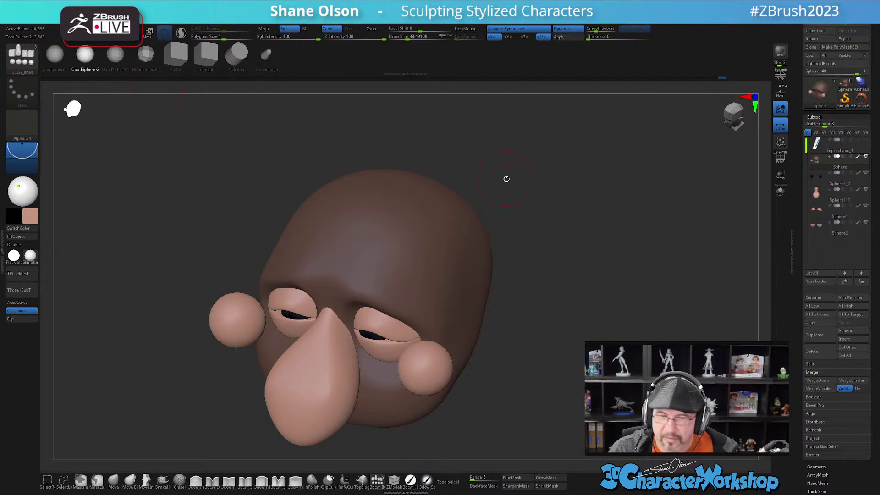
- Move the inserted cheek spheres with the gizmo so they sit into the face just below the outer eye corners
drag(464, 369, 462, 415)
key(w)
drag(467, 360, 441, 343)
right_drag(442, 343, 465, 388)
drag(465, 389, 553, 394)
mouse_move(553, 393)
right_down()
mouse_move(544, 406)
mouse_move(519, 333)
right_up()
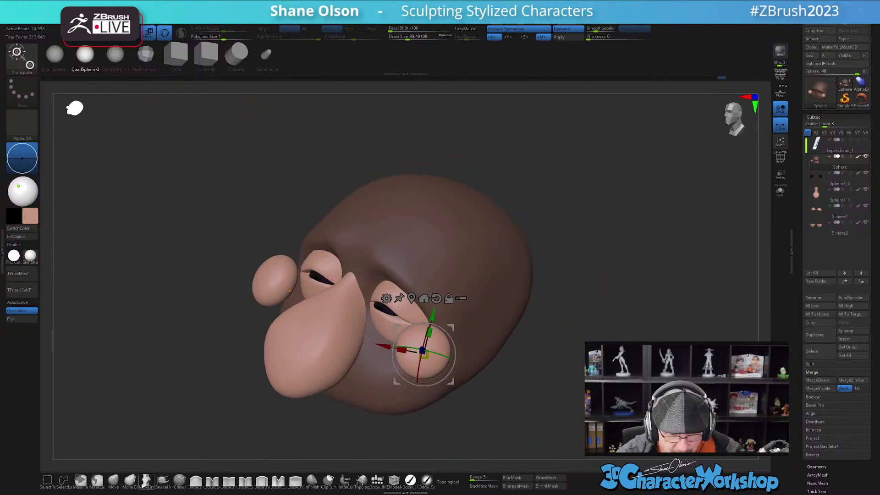
key(q)
key(w)
right_drag(451, 356, 397, 346)
drag(393, 317, 411, 329)
mouse_move(412, 331)
right_down()
mouse_move(475, 353)
mouse_move(465, 370)
right_up()
- Reshape the cheek spheres with an enlarged Move brush into curved pads that wrap beneath the outer eyes
click(114, 482)
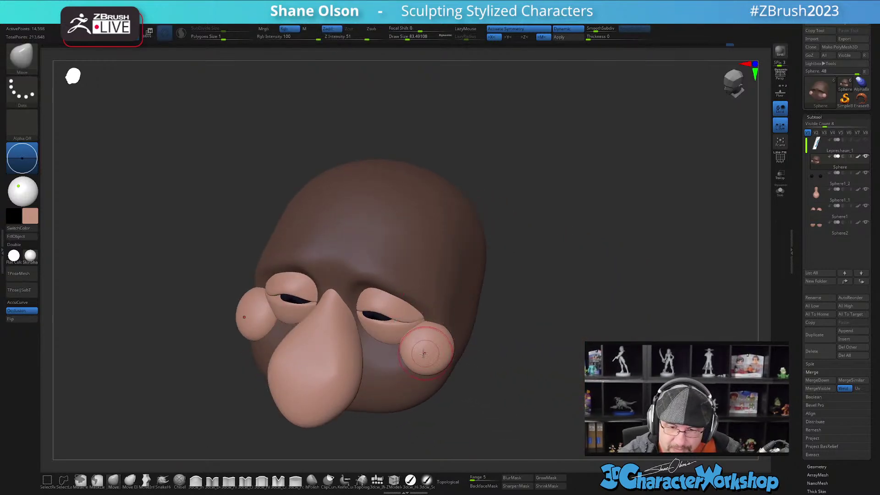
mouse_move(403, 355)
mouse_down()
mouse_move(387, 363)
mouse_move(420, 344)
mouse_up()
drag(494, 339, 444, 330)
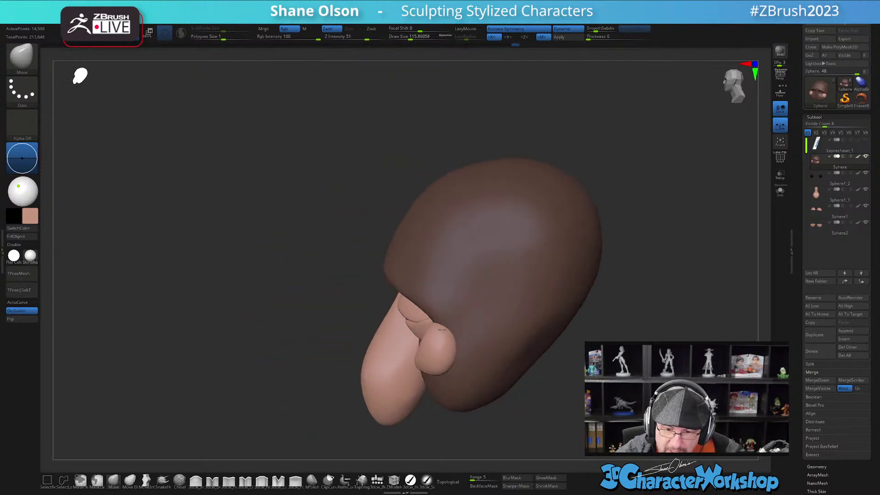
right_drag(444, 334, 447, 336)
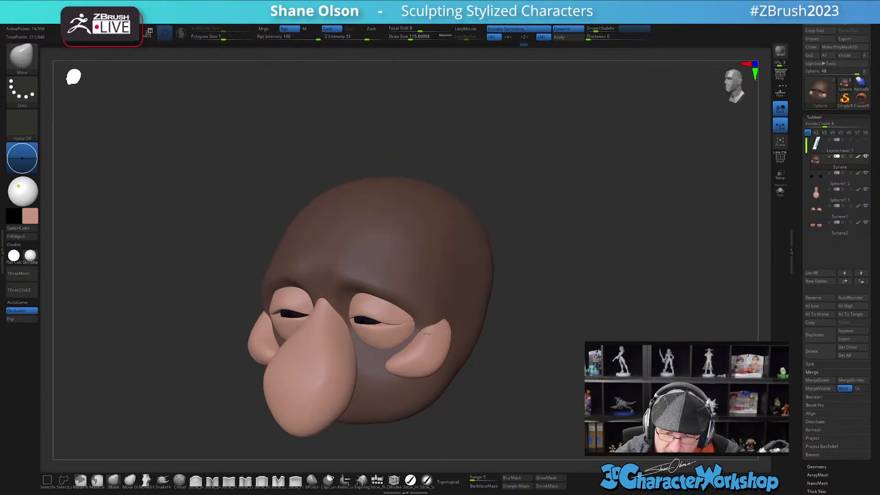
mouse_move(434, 362)
mouse_down()
mouse_move(447, 340)
mouse_move(433, 351)
mouse_up()
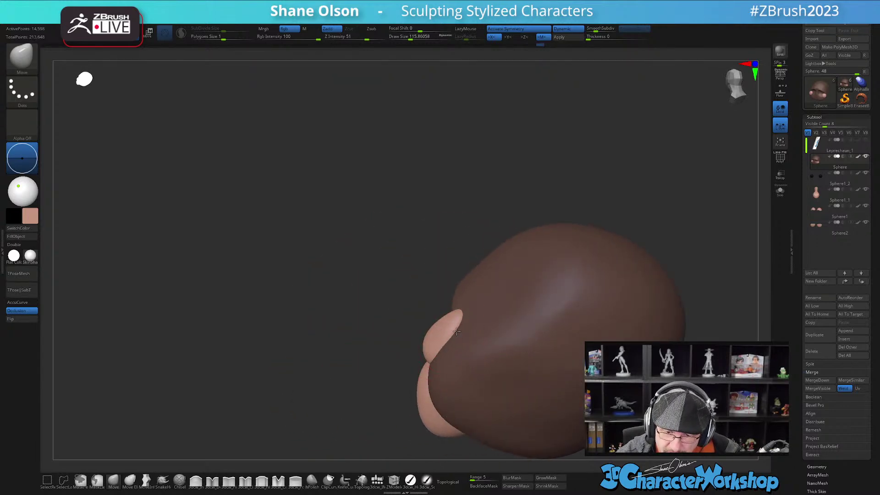
- Extend the cheek pads inward beneath the eye bags with the Move brush and smooth their surface
mouse_move(464, 316)
mouse_down()
mouse_move(446, 360)
mouse_move(396, 358)
mouse_up()
mouse_move(373, 362)
mouse_down()
mouse_move(359, 355)
mouse_move(368, 350)
mouse_up()
right_drag(387, 307, 390, 333)
drag(393, 328, 397, 298)
mouse_move(408, 302)
right_down()
mouse_move(493, 356)
mouse_move(447, 343)
right_up()
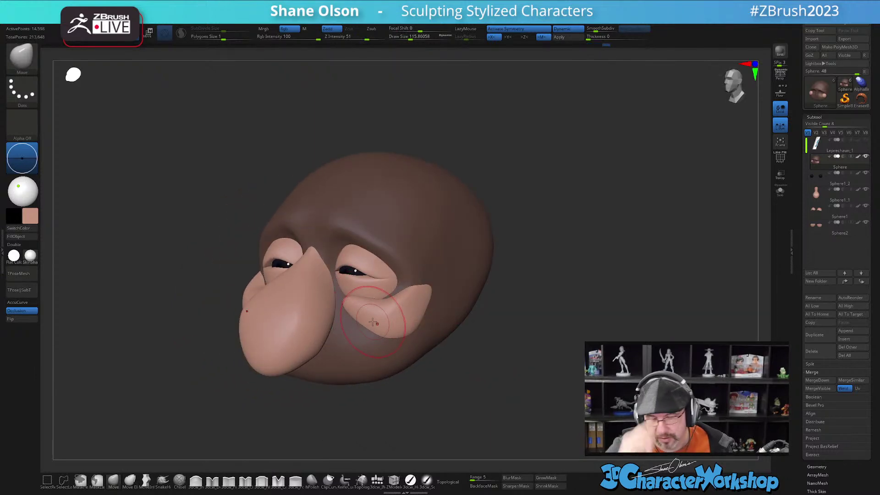
right_drag(389, 270, 422, 285)
key(shift)
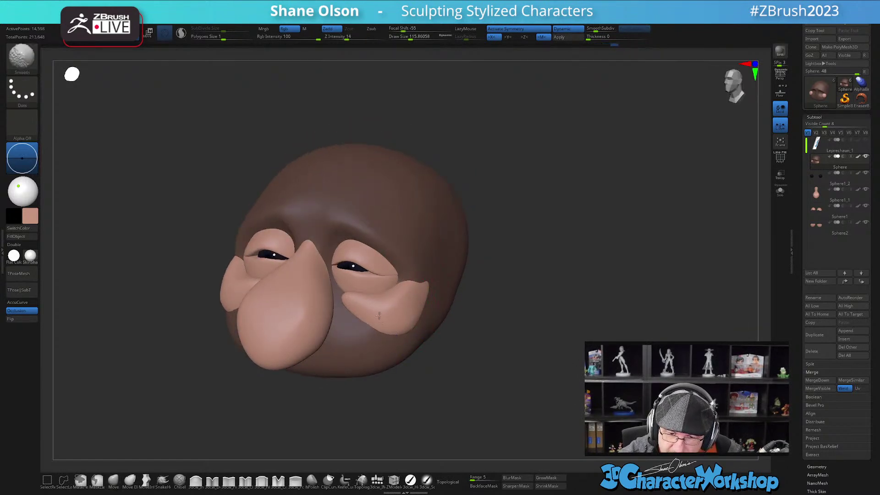
mouse_move(450, 325)
shift+mouse_down()
mouse_move(481, 320)
mouse_move(472, 349)
mouse_move(493, 361)
mouse_move(446, 321)
shift+mouse_up()
- Refine how the cheek pads sit against the face and clear the mask from the head
key(ctrl)
ctrl+click(488, 366)
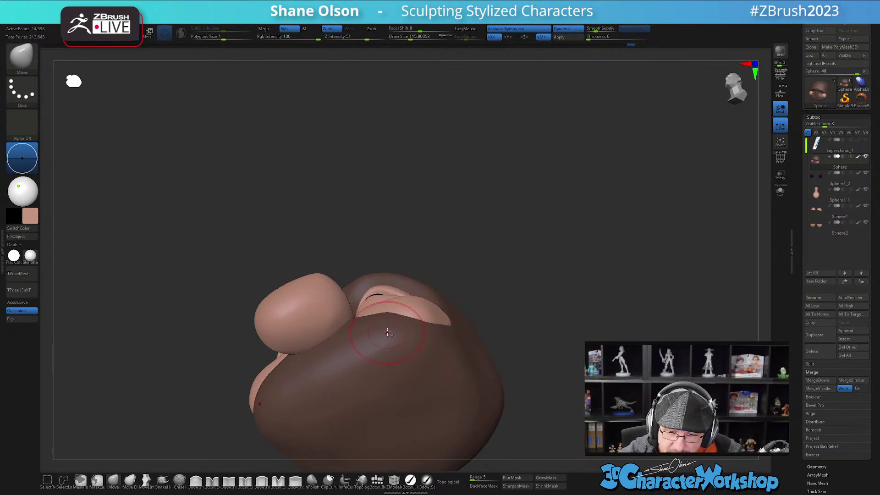
ctrl+click(471, 286)
drag(470, 287, 480, 297)
mouse_move(388, 338)
mouse_down()
mouse_move(383, 327)
mouse_move(434, 356)
mouse_move(517, 368)
mouse_up()
ctrl+right_drag(517, 368, 517, 366)
drag(518, 364, 517, 358)
ctrl+right_drag(516, 358, 507, 352)
drag(507, 352, 495, 367)
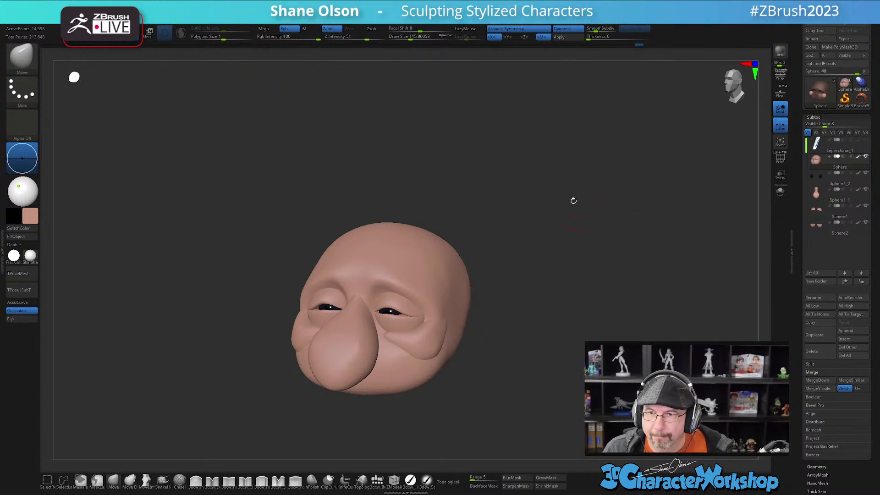
- Insert a second mirrored pair of QuadSphere-2 meshes on the lower cheeks beside the nose
drag(534, 268, 527, 219)
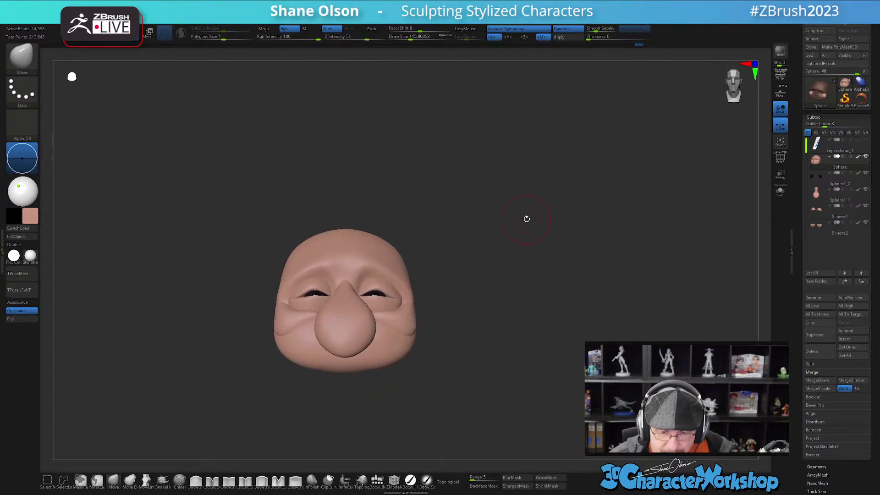
drag(433, 362, 347, 418)
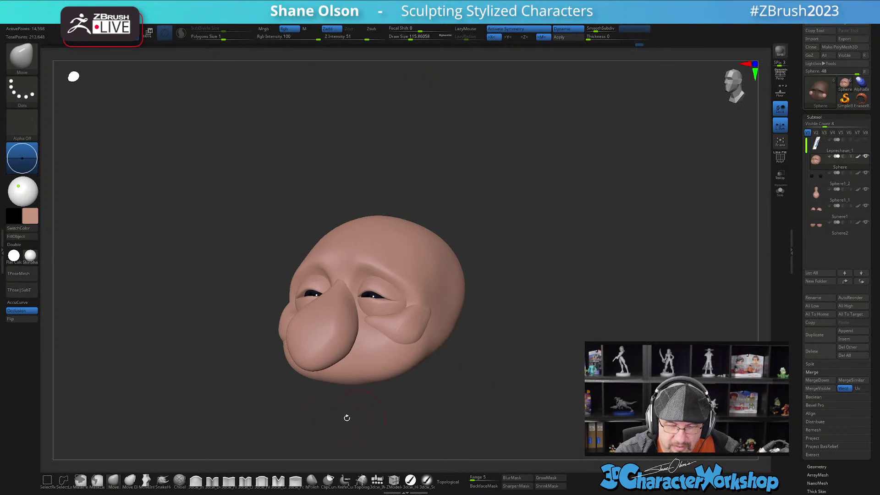
click(380, 480)
mouse_move(396, 362)
right_down()
mouse_move(390, 344)
mouse_move(400, 351)
mouse_move(398, 343)
mouse_move(395, 350)
right_up()
key(bracketleft)
drag(394, 348, 417, 353)
- Reposition the lower cheek spheres with the gizmo on both sides of the nose
key(w)
right_drag(440, 367, 435, 414)
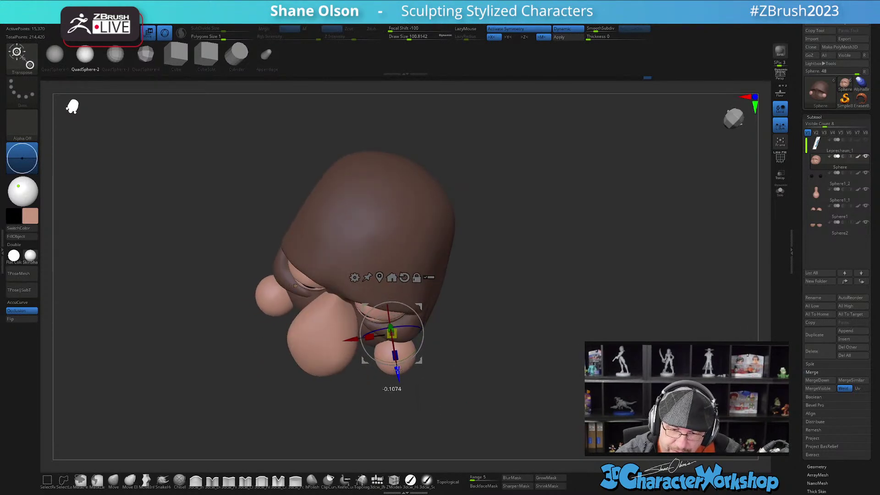
right_drag(442, 379, 442, 344)
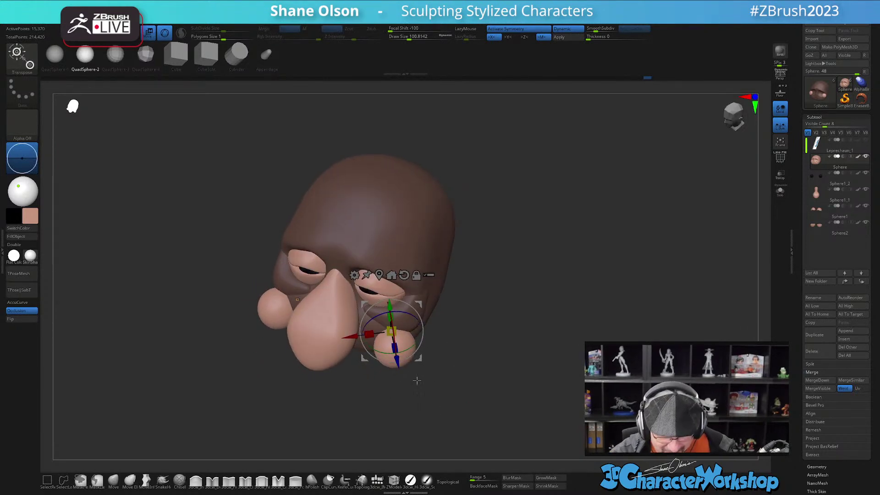
drag(443, 343, 442, 331)
- Stretch the lower cheek spheres up toward the sides of the nose with an enlarged Move brush
click(113, 481)
drag(438, 361, 458, 371)
key(s)
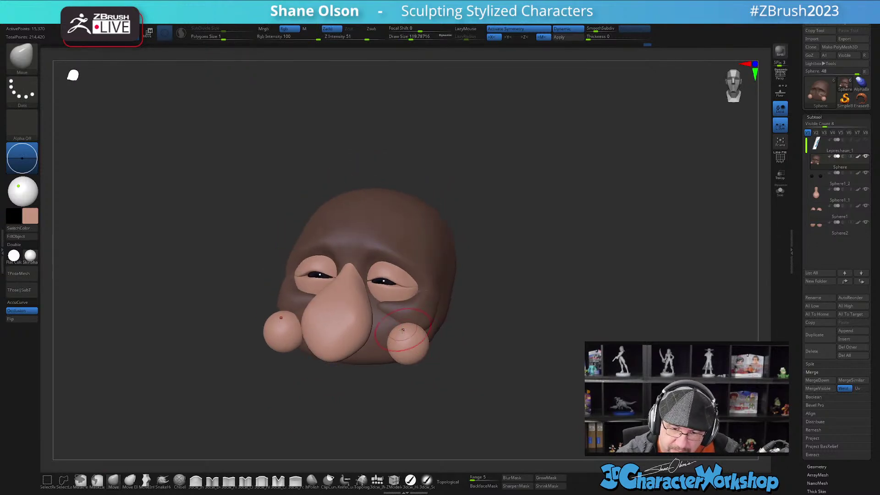
drag(403, 328, 353, 296)
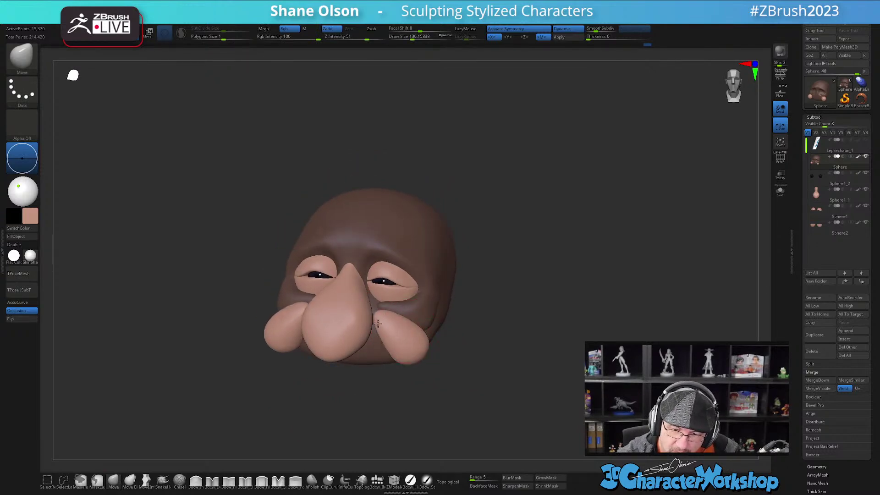
right_drag(397, 300, 384, 350)
drag(372, 318, 379, 298)
drag(381, 336, 385, 306)
mouse_move(385, 306)
right_down()
mouse_move(392, 266)
mouse_move(405, 257)
right_up()
- Set the Move brush's draw size to about 172 and shape the lower cheek forms into tapered jowls
mouse_move(422, 322)
right_down()
mouse_move(389, 315)
mouse_move(419, 290)
mouse_move(396, 294)
mouse_move(413, 316)
mouse_move(469, 343)
mouse_move(512, 343)
mouse_move(503, 310)
mouse_move(418, 337)
mouse_move(475, 350)
mouse_move(471, 369)
mouse_move(451, 330)
right_up()
key(s)
drag(482, 329, 485, 329)
drag(483, 331, 478, 324)
drag(470, 332, 466, 327)
right_drag(514, 348, 492, 354)
right_drag(339, 372, 372, 360)
key(Tab)
key(Tab)
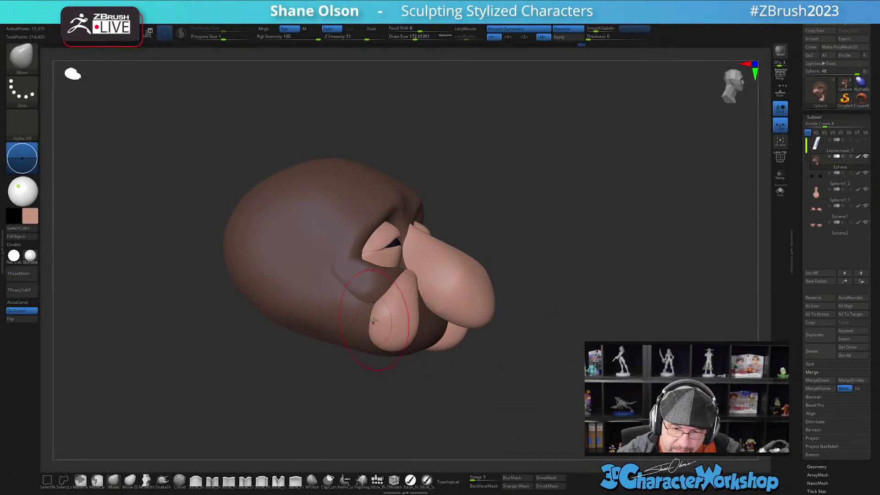
- Widen the jowls into full, curved smile folds running from the nose to the jawline
right_drag(428, 348, 429, 277)
right_drag(461, 380, 393, 354)
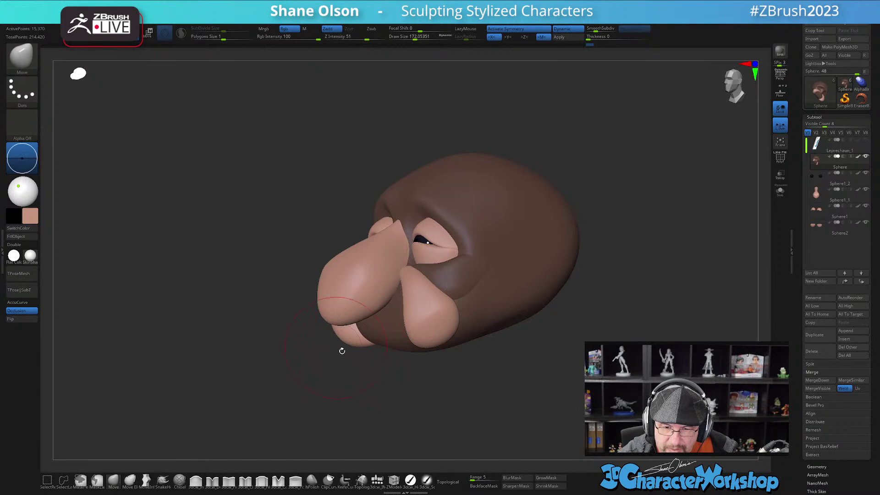
mouse_move(456, 359)
right_down()
mouse_move(452, 377)
mouse_move(441, 378)
mouse_move(457, 373)
mouse_move(440, 362)
mouse_move(473, 381)
mouse_move(445, 384)
right_up()
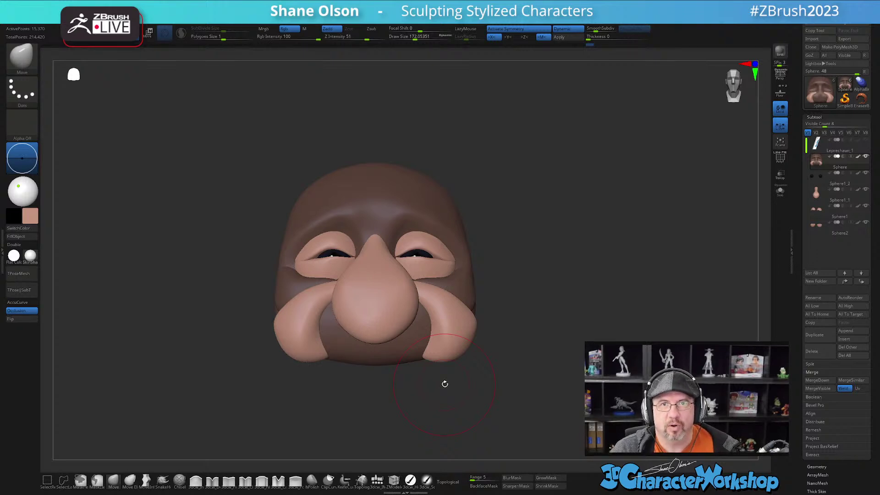
mouse_move(444, 383)
mouse_down()
mouse_move(491, 391)
mouse_move(425, 389)
mouse_move(448, 391)
mouse_move(454, 387)
mouse_move(442, 383)
mouse_move(457, 373)
mouse_move(459, 381)
mouse_up()
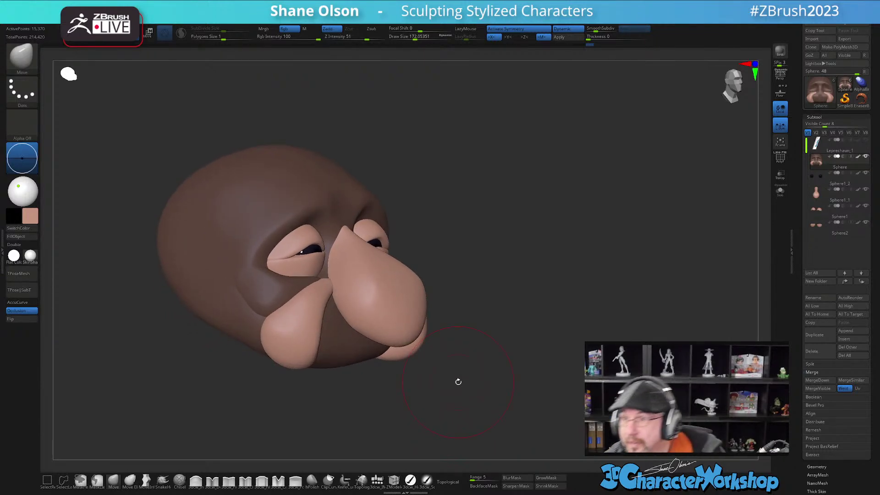
- Reduce the Move brush's draw size to about 116 and check the smile folds from several angles
mouse_move(458, 382)
mouse_down()
mouse_move(400, 390)
mouse_move(408, 389)
mouse_up()
mouse_move(484, 405)
mouse_down()
mouse_move(348, 421)
mouse_move(356, 432)
mouse_move(378, 430)
mouse_move(354, 302)
mouse_up()
key(s)
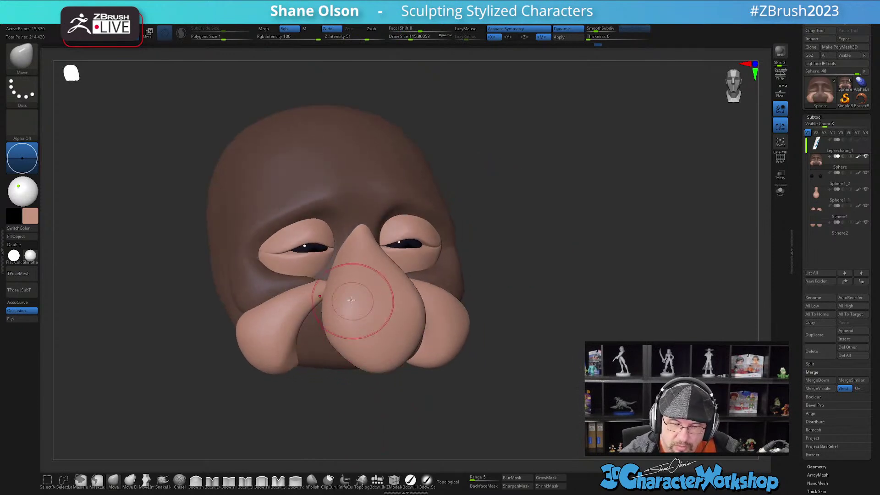
drag(394, 415, 389, 352)
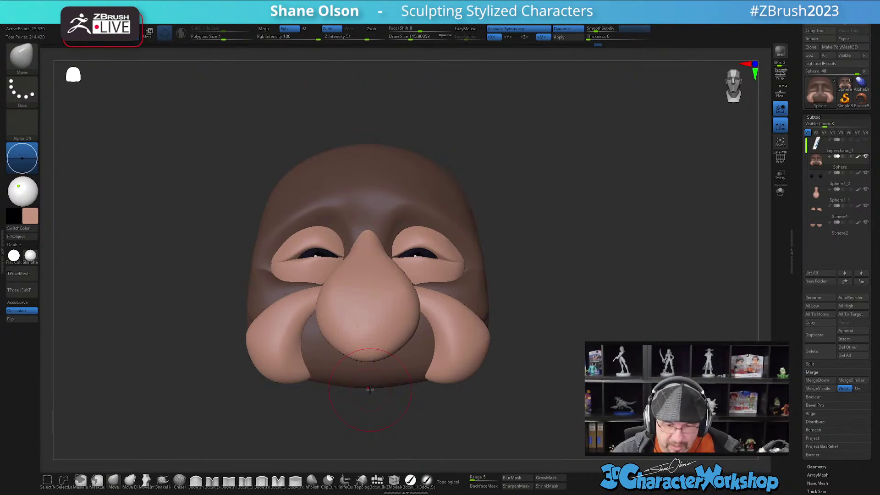
mouse_move(370, 389)
mouse_down()
mouse_move(463, 414)
mouse_move(453, 416)
mouse_move(494, 390)
mouse_move(497, 400)
mouse_up()
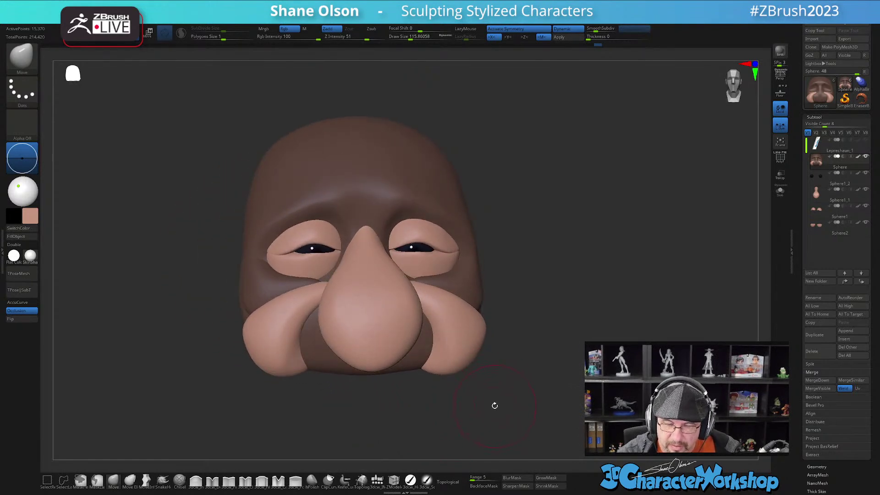
- Invert the mask so that only the smile folds are protected, and clear the mask from the head
ctrl+click(488, 358)
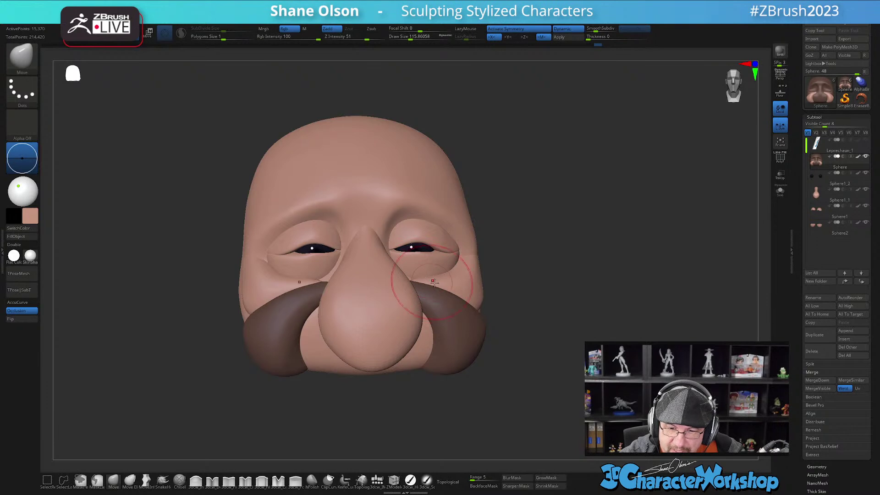
mouse_move(476, 399)
mouse_down()
mouse_move(489, 355)
mouse_move(501, 357)
mouse_up()
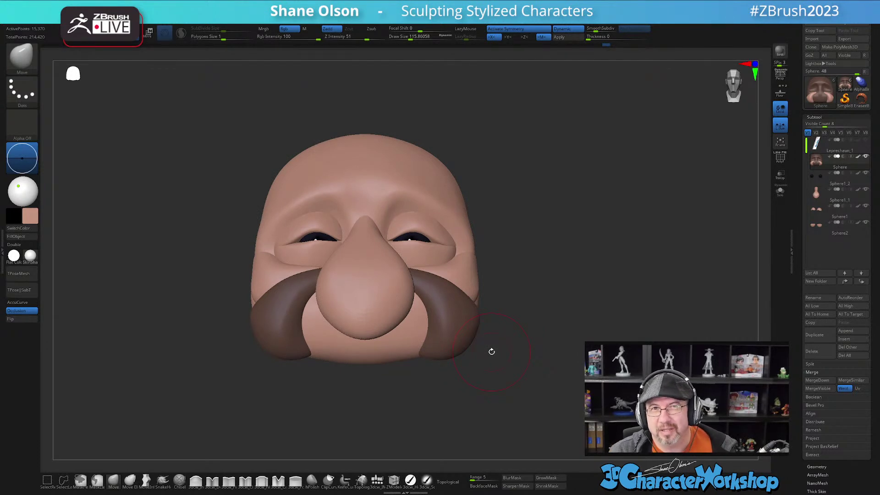
mouse_move(495, 338)
mouse_down()
mouse_move(489, 348)
mouse_move(500, 358)
mouse_move(512, 346)
mouse_up()
mouse_move(406, 395)
ctrl+mouse_down()
mouse_move(420, 379)
mouse_move(401, 399)
mouse_move(420, 386)
ctrl+mouse_up()
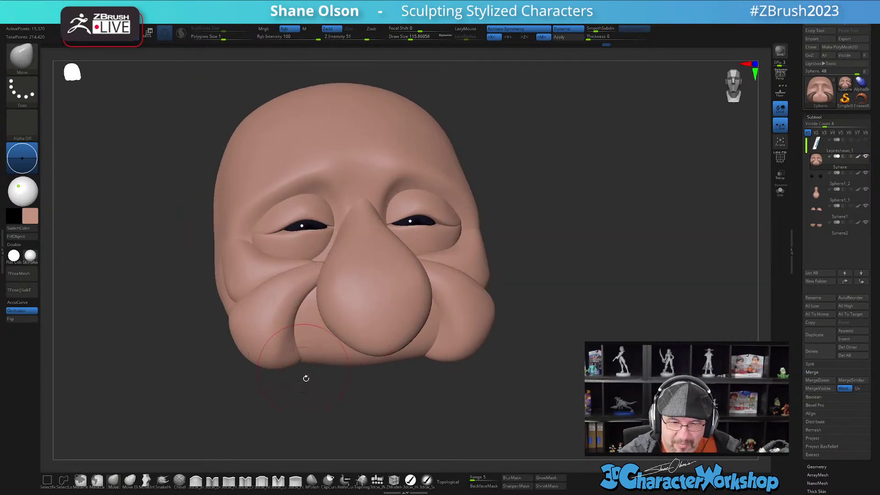
key(ctrl)
key(ctrl+z)
drag(335, 412, 336, 405)
mouse_move(426, 406)
mouse_down()
mouse_move(402, 392)
mouse_move(431, 395)
mouse_move(437, 421)
mouse_move(419, 394)
mouse_move(426, 403)
mouse_move(436, 383)
mouse_move(428, 410)
mouse_move(406, 432)
mouse_up()
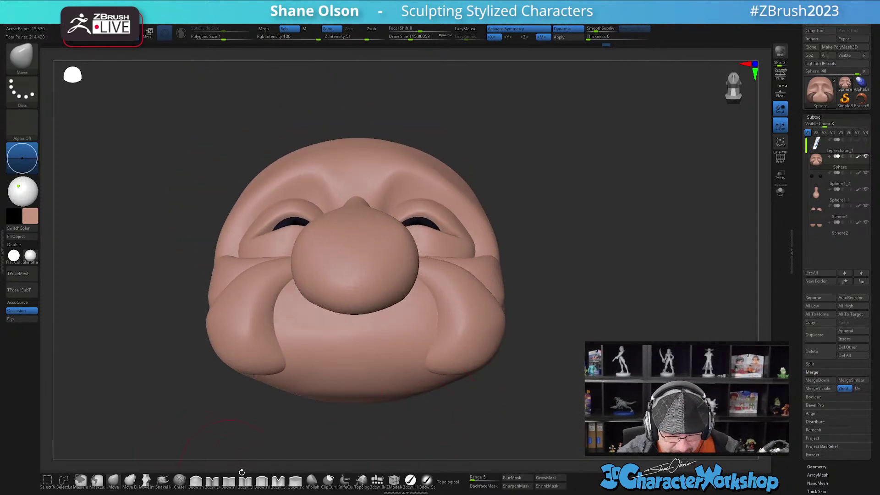
- Insert a QuadSphere-2 mesh centered on the face directly beneath the nose using the 3dcw_IMM brush
click(378, 479)
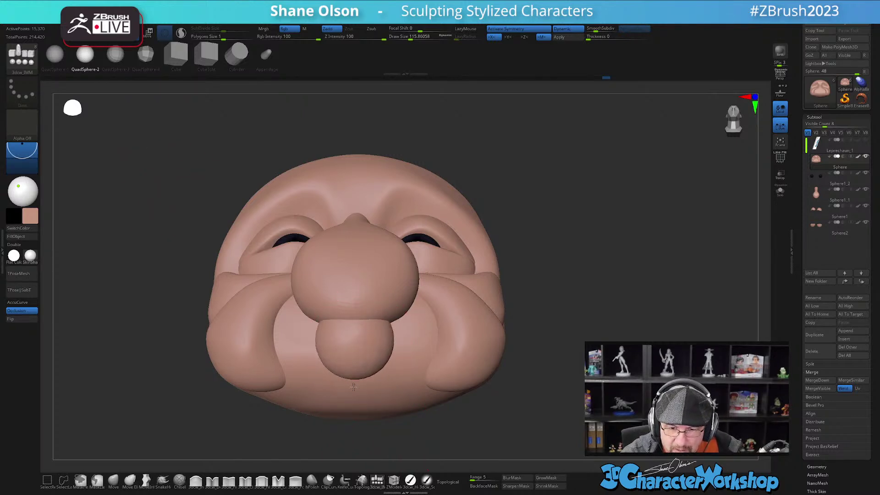
drag(352, 394, 351, 395)
drag(532, 357, 579, 373)
alt+drag(490, 400, 519, 390)
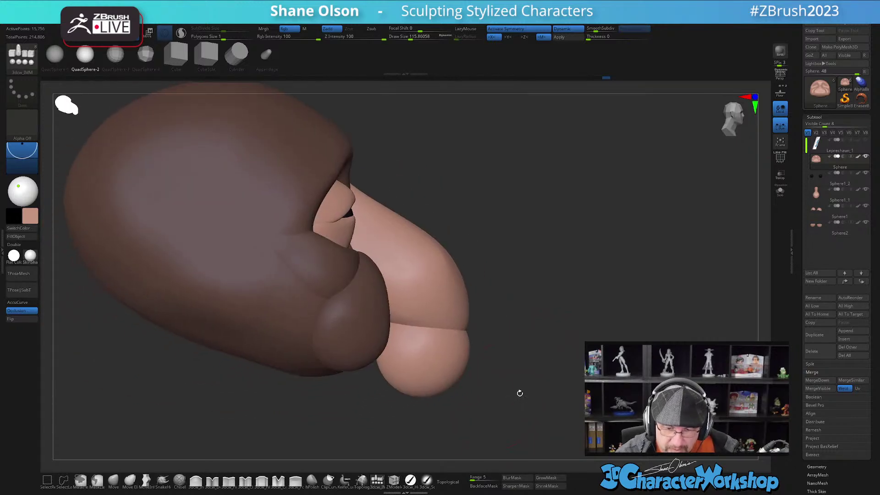
- Move the new sphere back behind the nose with the gizmo and widen it into a muzzle shape between the smile folds
key(w)
drag(403, 309, 365, 279)
drag(513, 369, 459, 375)
drag(316, 308, 282, 303)
drag(401, 384, 426, 372)
drag(366, 280, 359, 266)
drag(467, 366, 456, 387)
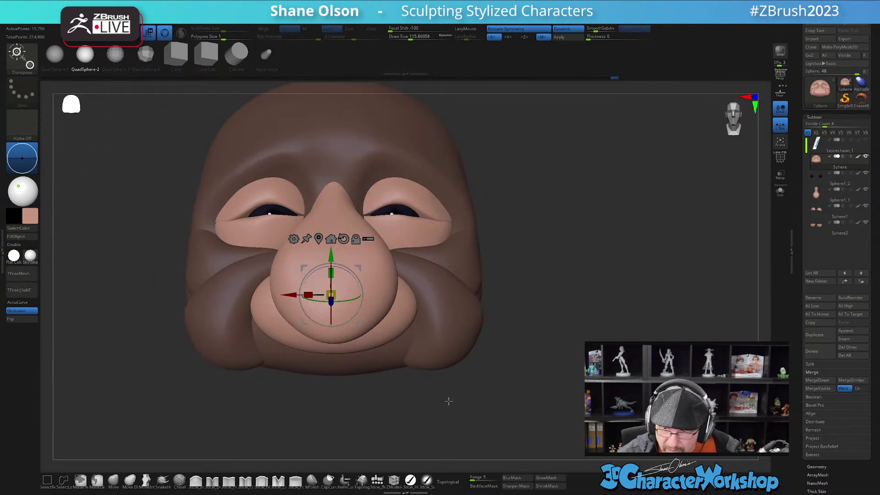
alt+drag(532, 346, 531, 341)
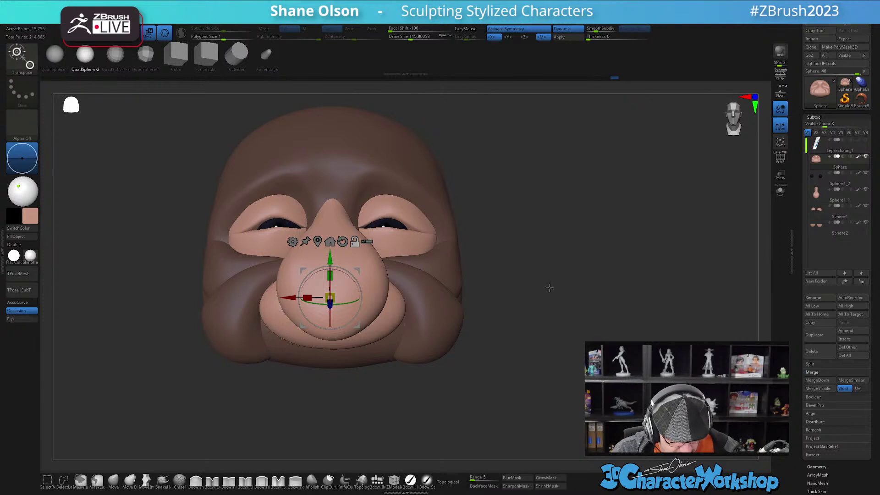
- Display the head's polyframe and clear the mask from the head mesh
drag(534, 290, 535, 300)
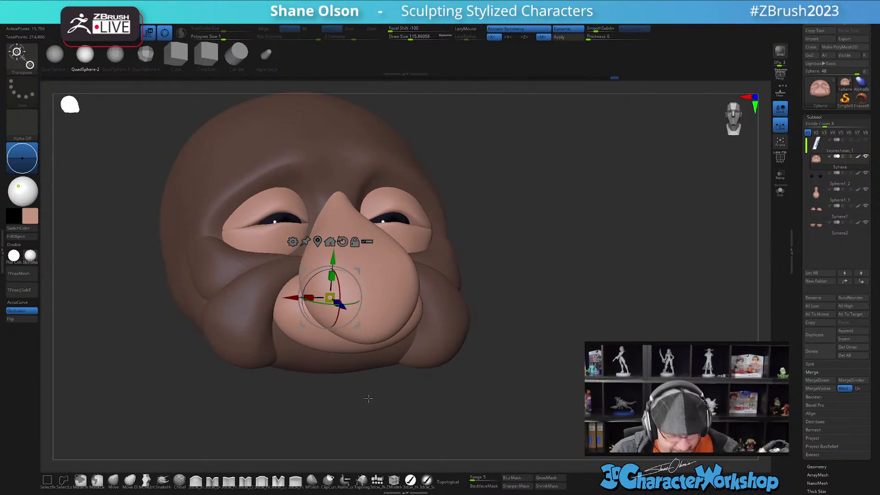
key(shift+f)
drag(417, 395, 419, 405)
shift+drag(577, 359, 572, 360)
click(302, 272)
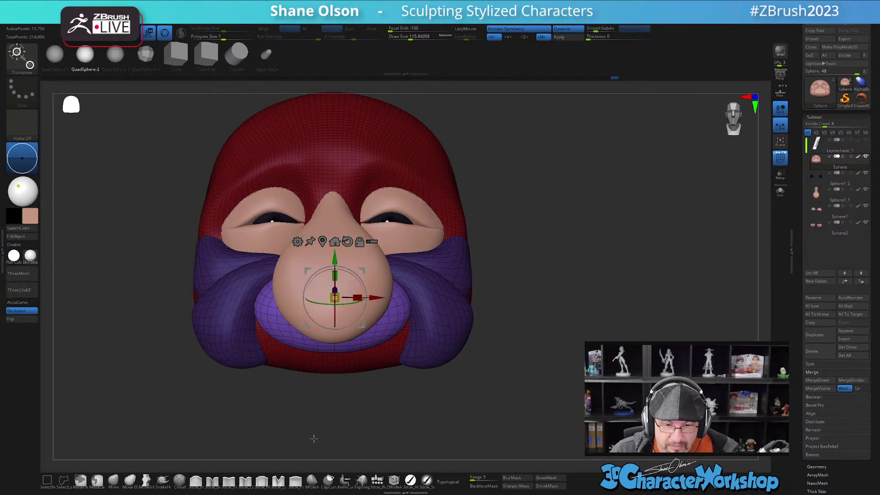
mouse_move(327, 399)
mouse_down()
mouse_move(362, 403)
mouse_move(352, 402)
mouse_up()
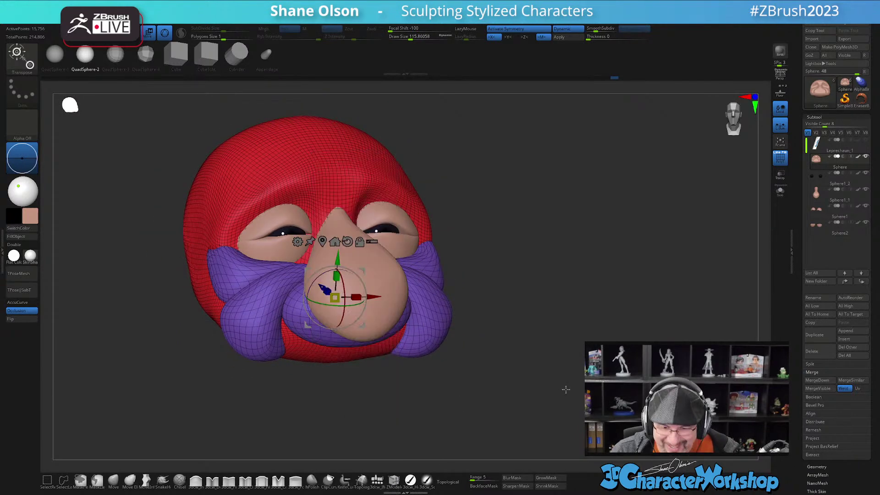
- Regroup the head mesh with Auto Groups so each inserted face form gets its own polygroup
drag(570, 371, 561, 322)
key(3)
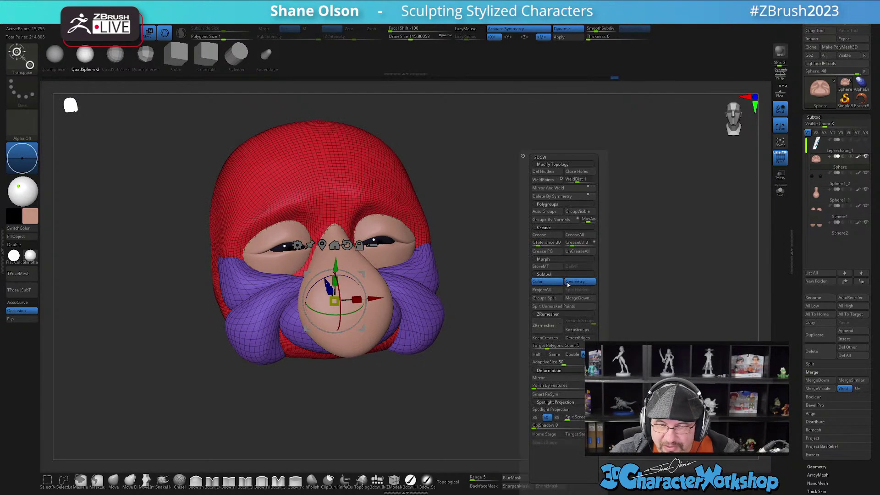
click(544, 212)
drag(591, 292, 590, 273)
key(space)
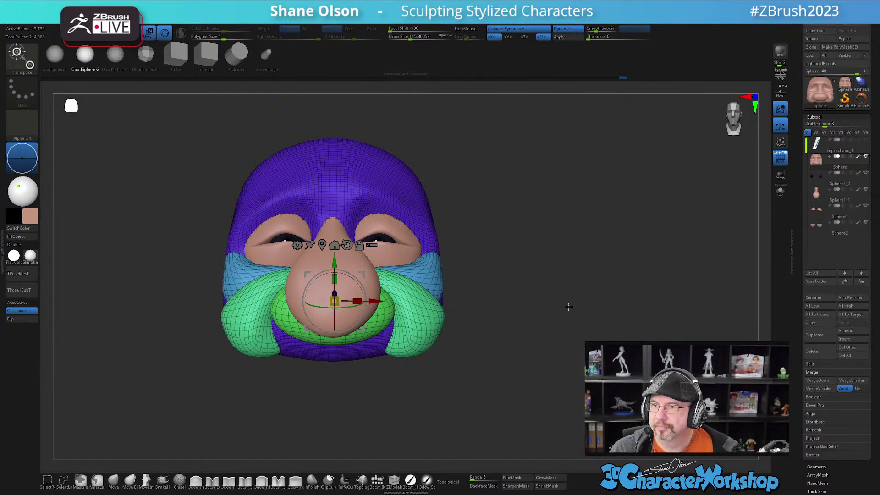
alt+drag(456, 361, 458, 381)
drag(380, 406, 374, 401)
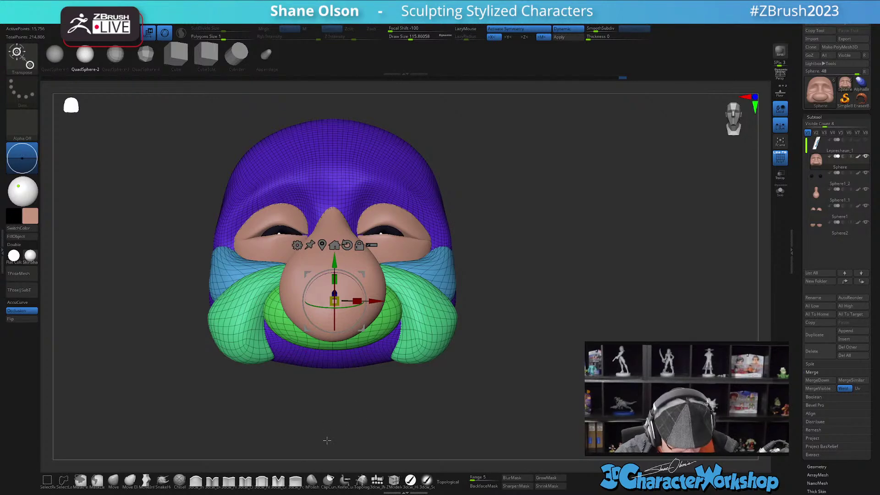
- Mask everything on the head mesh except the muzzle form behind the nose
key(q)
key(w)
ctrl+click(298, 340)
mouse_move(359, 408)
mouse_down()
mouse_move(367, 392)
mouse_move(368, 403)
mouse_up()
key(q)
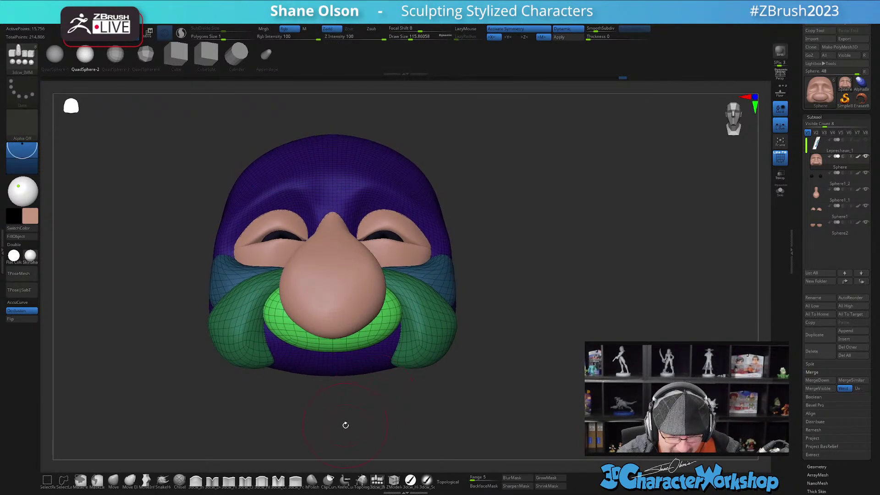
- Trim the bottom of the muzzle flat along a horizontal line with the ClipCurve brush
click(329, 481)
mouse_move(538, 329)
ctrl+shift+mouse_down()
mouse_move(198, 346)
mouse_move(166, 325)
ctrl+shift+mouse_up()
mouse_move(316, 387)
mouse_down()
mouse_move(432, 397)
mouse_move(386, 406)
mouse_up()
- Pull the muzzle's sides into the smile folds using the Move brush at a draw size of about 223
click(116, 482)
key(s)
key(s)
drag(347, 302, 295, 296)
drag(321, 389, 389, 421)
drag(278, 295, 264, 296)
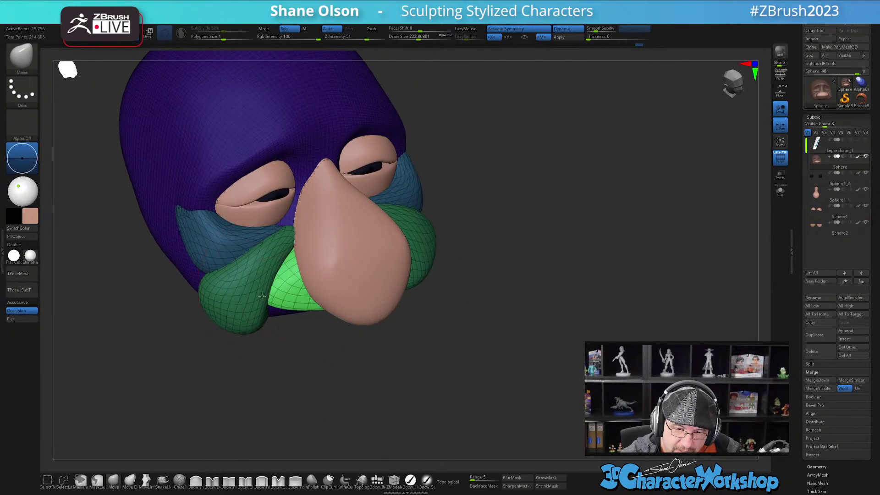
- Reduce the Move brush's draw size to about 145 and shape the muzzle's lower edge and corners around the face
mouse_move(284, 292)
right_down()
mouse_move(350, 301)
mouse_move(364, 286)
mouse_move(388, 310)
mouse_move(401, 264)
mouse_move(405, 282)
mouse_move(421, 275)
mouse_move(387, 311)
right_up()
key(bracketleft)
right_drag(409, 355, 311, 362)
drag(307, 365, 329, 348)
key(s)
mouse_move(321, 339)
mouse_down()
mouse_move(328, 344)
mouse_move(354, 324)
mouse_up()
mouse_move(435, 293)
right_down()
mouse_move(435, 346)
mouse_move(434, 334)
right_up()
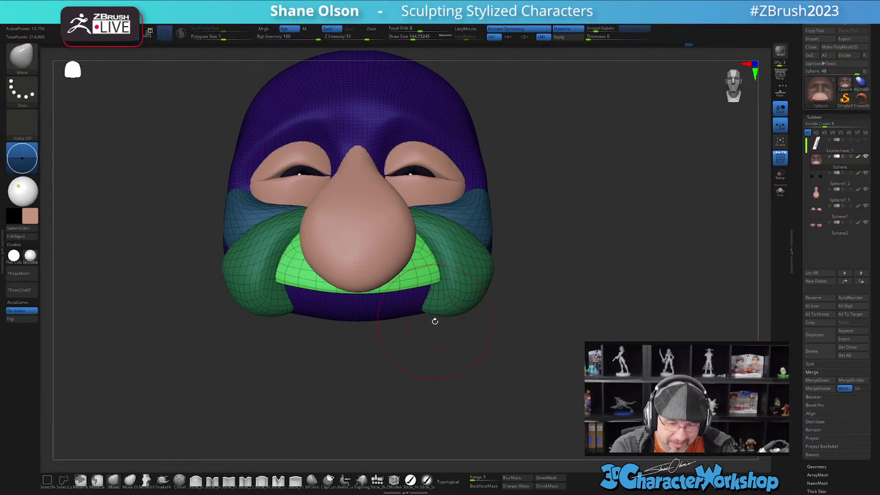
mouse_move(465, 381)
right_down()
mouse_move(463, 362)
mouse_move(464, 370)
right_up()
right_drag(390, 376, 384, 347)
right_drag(444, 383, 496, 403)
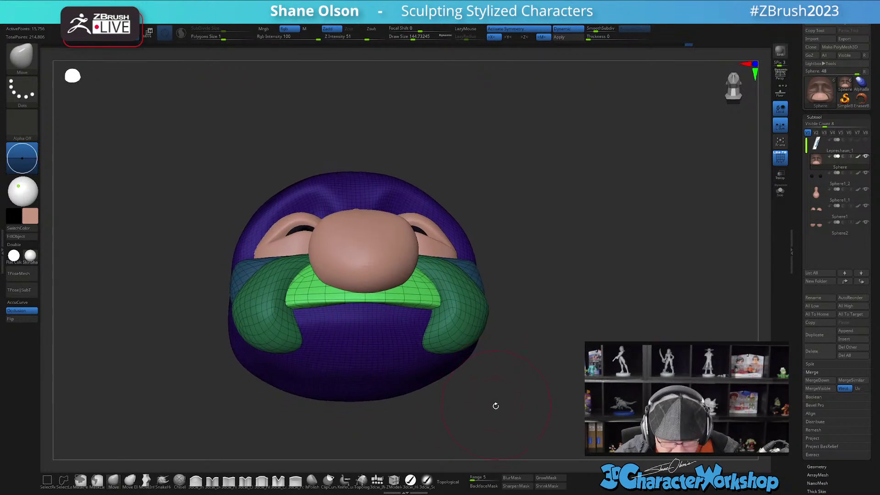
- Insert a QuadSphere-2 mesh centered beneath the muzzle using the IMM brush
key(w)
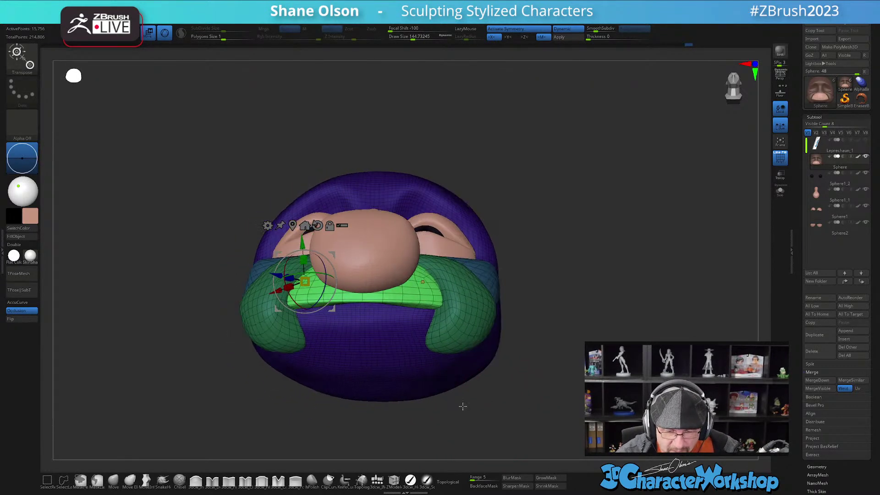
click(376, 480)
right_drag(360, 384, 380, 310)
key(q)
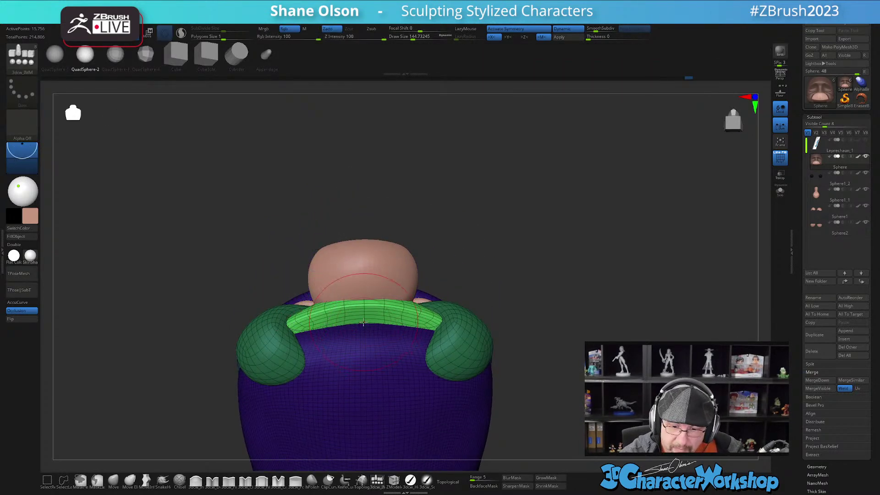
drag(364, 321, 447, 314)
shift+right_drag(447, 313, 458, 369)
key(w)
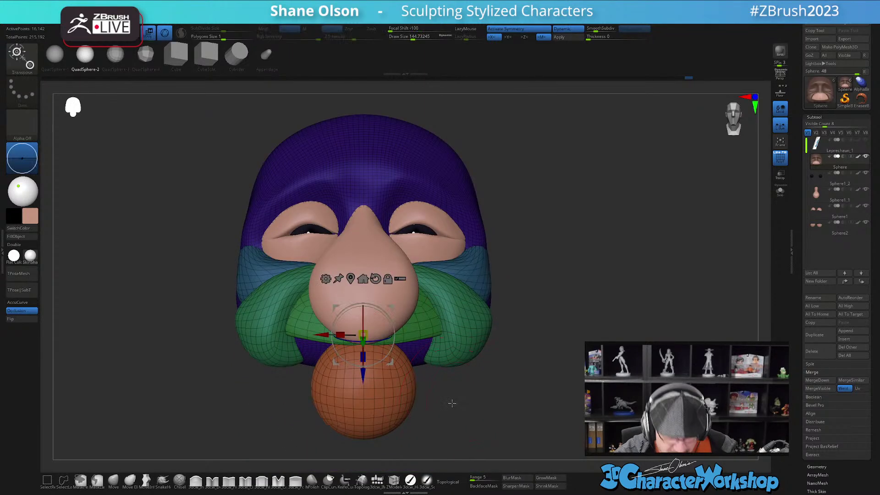
- Flatten the new sphere, widen it by about 1.8, and seat it under the muzzle between the smile folds
drag(364, 356, 364, 330)
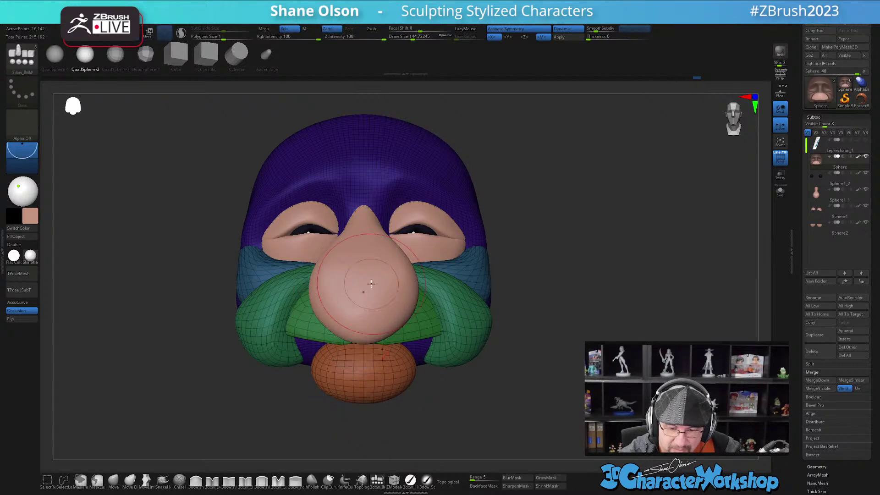
drag(386, 335, 424, 331)
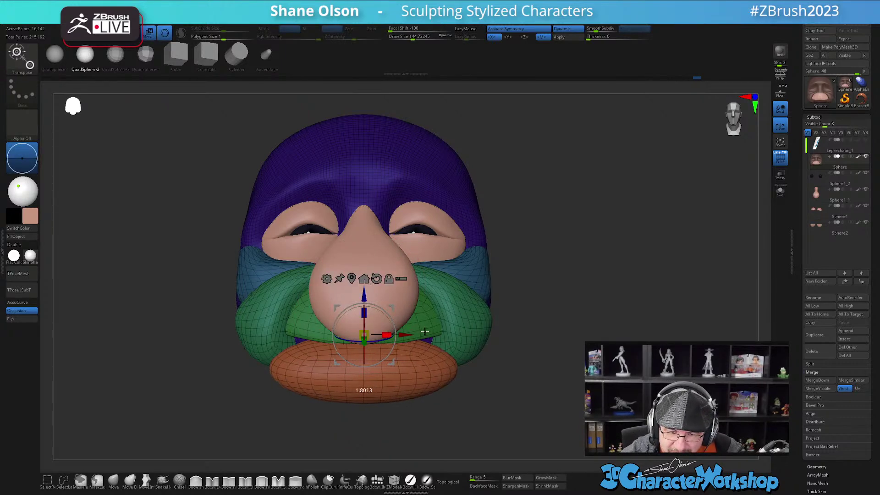
drag(462, 373, 435, 393)
drag(335, 343, 357, 337)
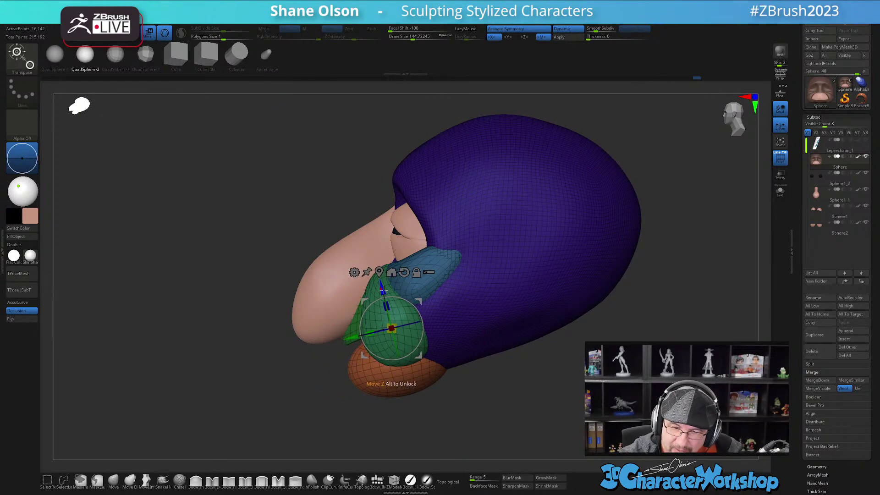
drag(384, 289, 380, 276)
drag(346, 362, 478, 369)
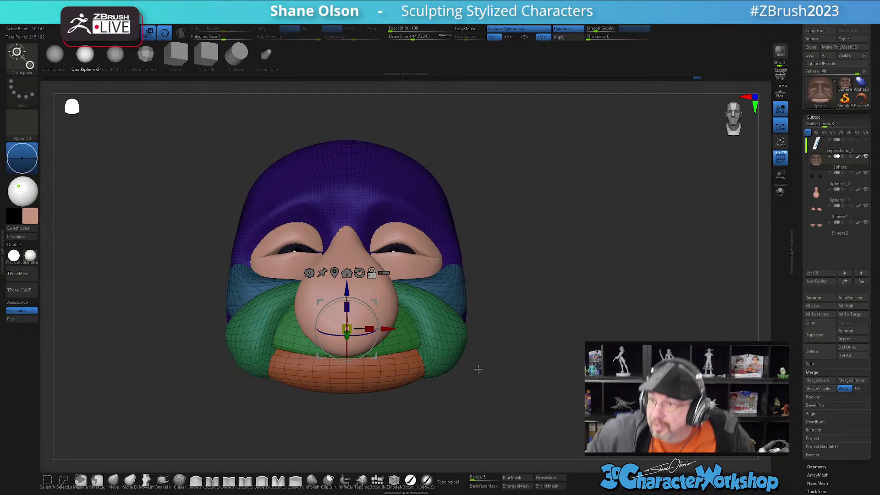
drag(484, 382, 473, 383)
- Shape the lower mouth form against the muzzle and smile folds using the Move brush at a draw size of about 104
click(114, 480)
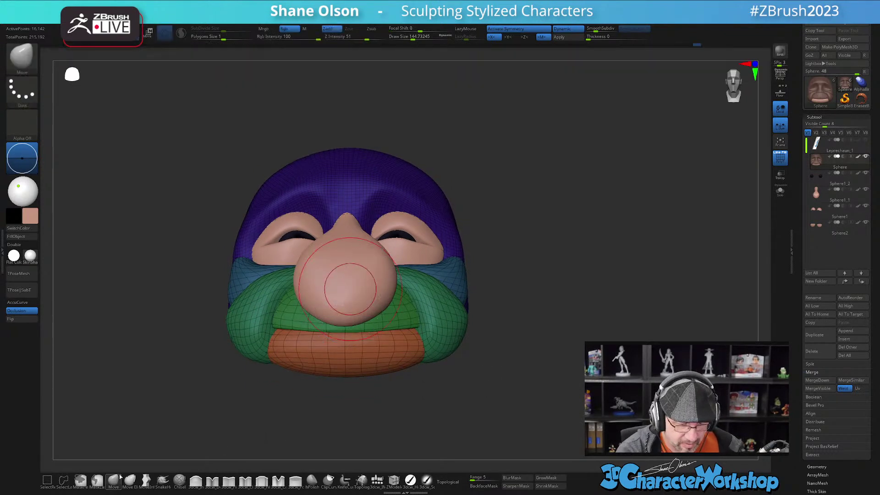
key(s)
drag(376, 408, 382, 408)
mouse_move(472, 385)
mouse_down()
mouse_move(417, 383)
mouse_move(425, 337)
mouse_up()
key(s)
drag(371, 350, 365, 357)
drag(410, 385, 347, 386)
drag(378, 348, 389, 334)
mouse_move(393, 329)
right_down()
mouse_move(389, 338)
mouse_move(412, 322)
right_up()
drag(392, 359, 397, 370)
drag(343, 396, 333, 385)
mouse_move(402, 334)
mouse_down()
mouse_move(407, 369)
mouse_move(445, 393)
mouse_move(427, 409)
mouse_move(481, 399)
mouse_move(428, 405)
mouse_move(430, 392)
mouse_move(418, 438)
mouse_move(426, 414)
mouse_move(472, 407)
mouse_move(459, 428)
mouse_up()
- Hide the polyframe and clip the upper edge of the lower mouth form along a horizontal line with ClipCurve
key(shift+f)
key(s)
key(s)
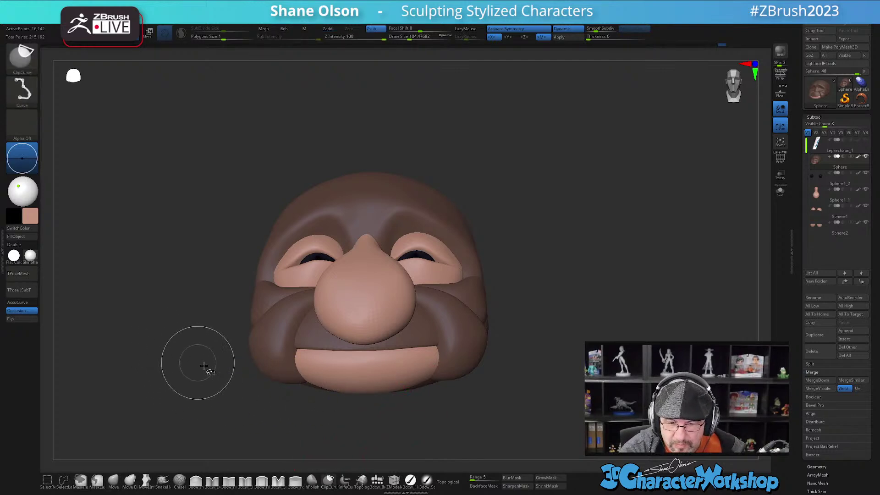
drag(534, 362, 524, 375)
drag(533, 290, 534, 278)
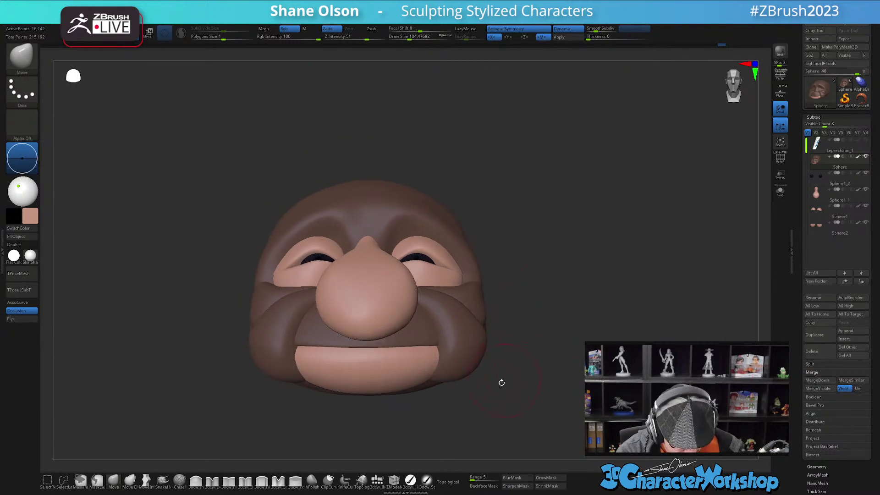
ctrl+shift+drag(173, 350, 529, 346)
- Raise the corners of the lower mouth form into a smile using the Move brush at a draw size of about 158
mouse_move(544, 377)
mouse_down()
mouse_move(527, 401)
mouse_move(466, 405)
mouse_up()
key(s)
key(s)
drag(424, 371, 441, 355)
mouse_move(458, 418)
mouse_down()
mouse_move(466, 391)
mouse_move(434, 381)
mouse_up()
right_drag(446, 370, 500, 404)
- Invert and clear the mask on the head mesh, and display the polyframe
ctrl+click(502, 415)
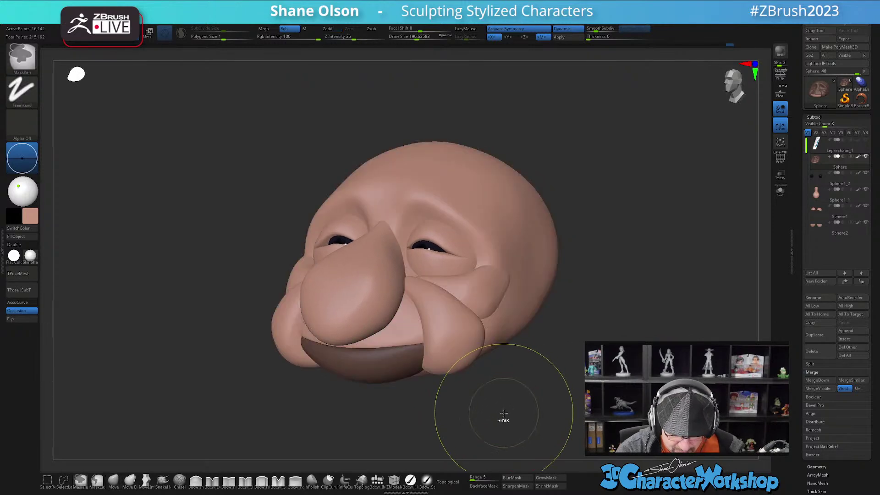
ctrl+drag(500, 418, 501, 411)
shift+right_drag(500, 410, 503, 381)
key(shift+f)
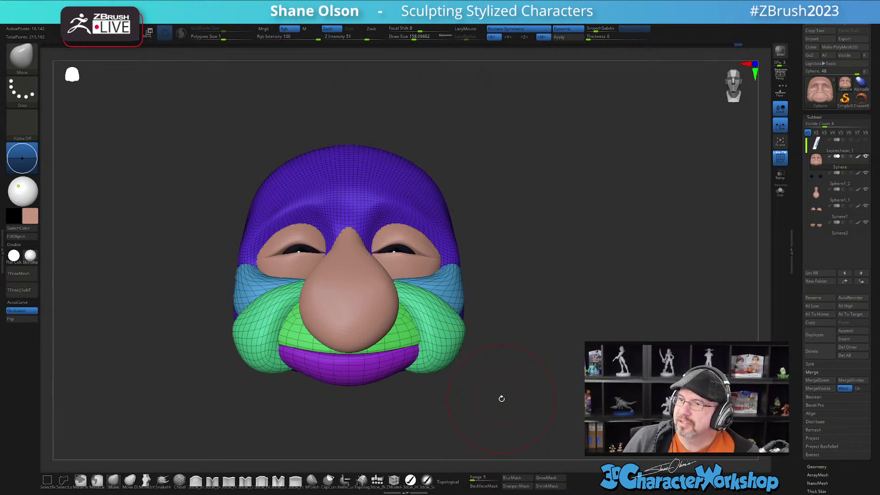
- Reduce the Move brush's draw size to about 90 and adjust the mouth corner beside the smile fold
right_drag(460, 379, 431, 369)
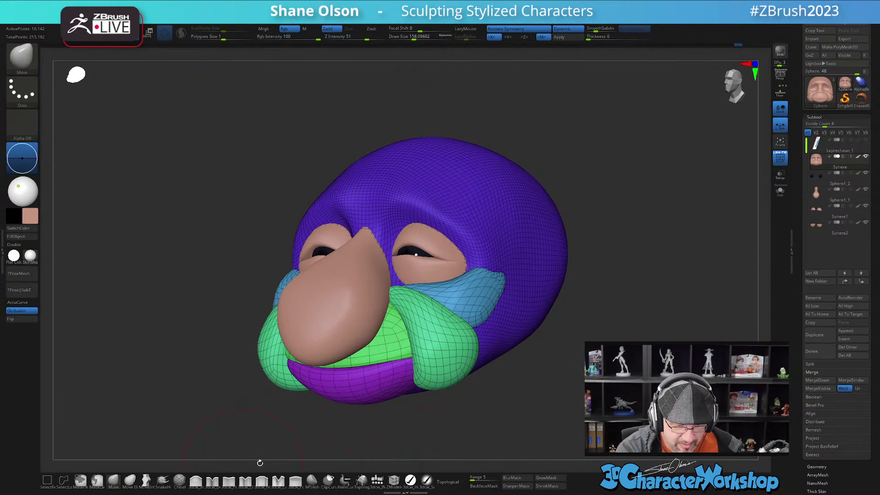
key(s)
drag(435, 422, 432, 423)
mouse_move(439, 411)
alt+right_down()
mouse_move(427, 419)
mouse_move(433, 414)
alt+right_up()
key(s)
drag(410, 369, 405, 362)
- Enable Topological masking for the Move brush, refine the mouth corners and smile folds, and hide the polyframe
click(444, 481)
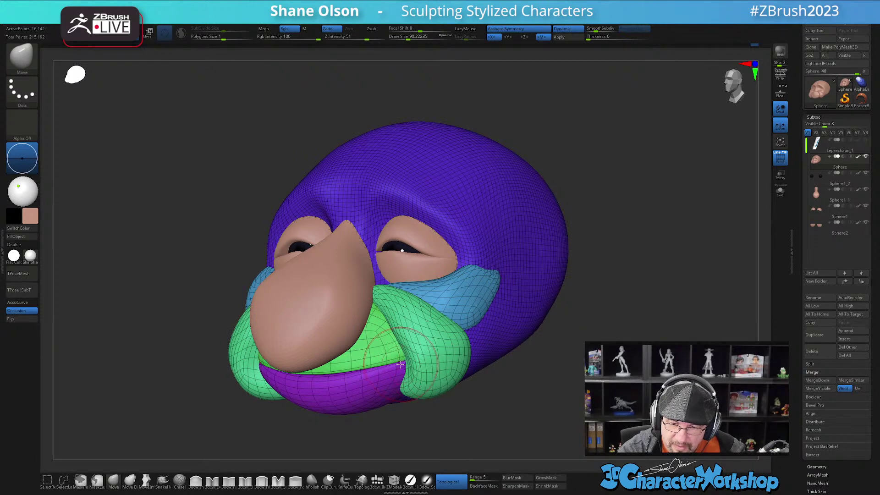
right_drag(378, 361, 414, 386)
drag(413, 386, 421, 389)
mouse_move(421, 389)
right_down()
mouse_move(394, 417)
mouse_move(430, 403)
mouse_move(436, 356)
right_up()
drag(436, 357, 430, 359)
mouse_move(486, 371)
right_down()
mouse_move(415, 372)
mouse_move(465, 369)
mouse_move(456, 365)
mouse_move(462, 355)
mouse_move(459, 379)
mouse_move(456, 359)
mouse_move(489, 377)
mouse_move(473, 387)
mouse_move(467, 410)
mouse_move(481, 385)
mouse_move(459, 377)
mouse_move(480, 376)
mouse_move(491, 348)
mouse_move(459, 358)
mouse_move(439, 411)
mouse_move(451, 383)
mouse_move(353, 385)
right_up()
key(shift+f)
- Insert a small QuadSphere-2 mesh on the centerline beneath the lower mouth form using the IMM brush
click(377, 481)
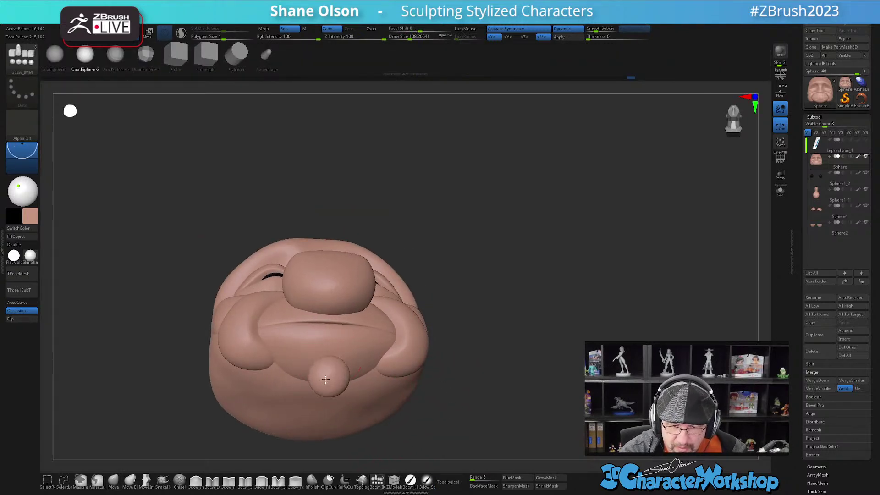
drag(325, 379, 323, 382)
right_drag(427, 368, 487, 403)
key(w)
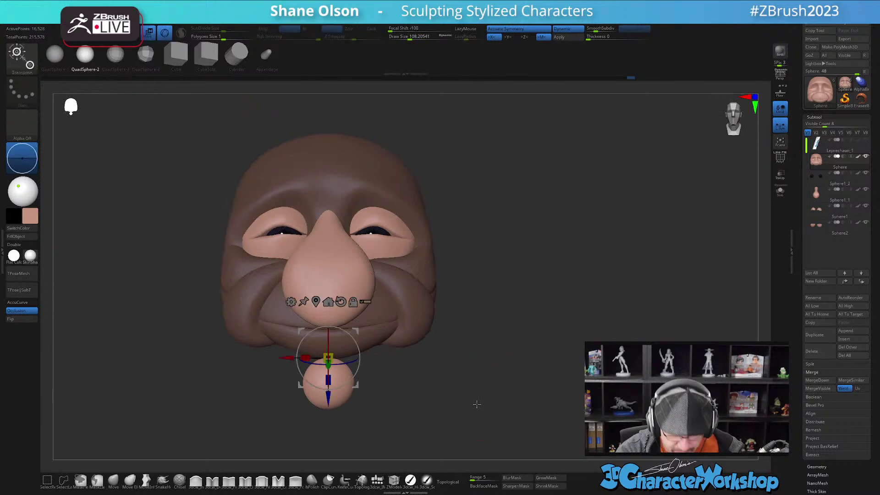
- Flatten the small sphere, raise it against the underside of the mouth, and widen it sideways with the gizmo
drag(334, 364, 331, 372)
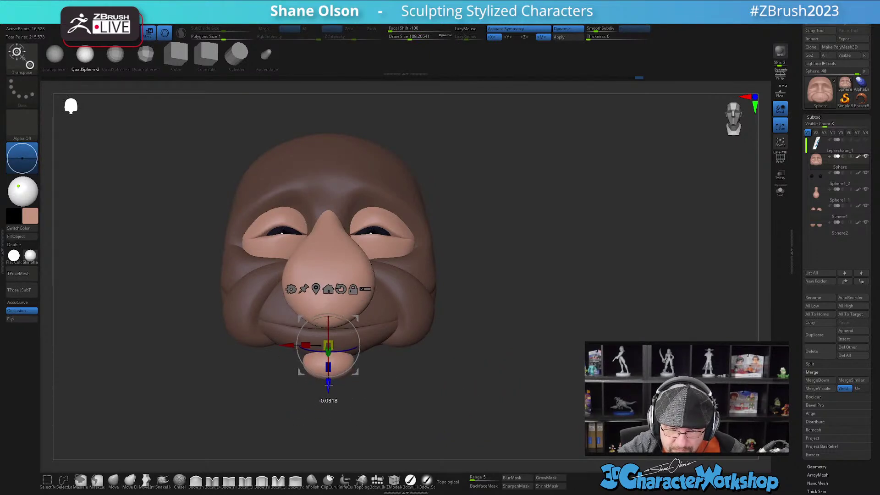
right_drag(387, 379, 413, 371)
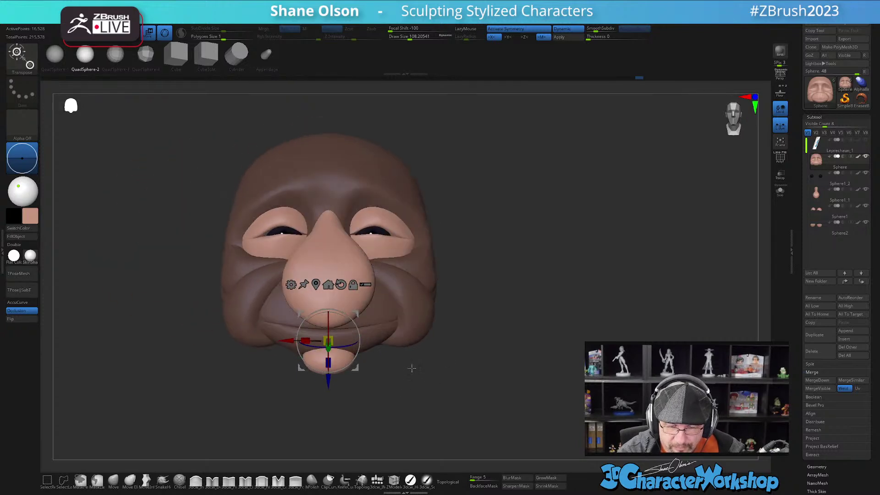
drag(306, 341, 295, 341)
ctrl+right_drag(416, 367, 471, 333)
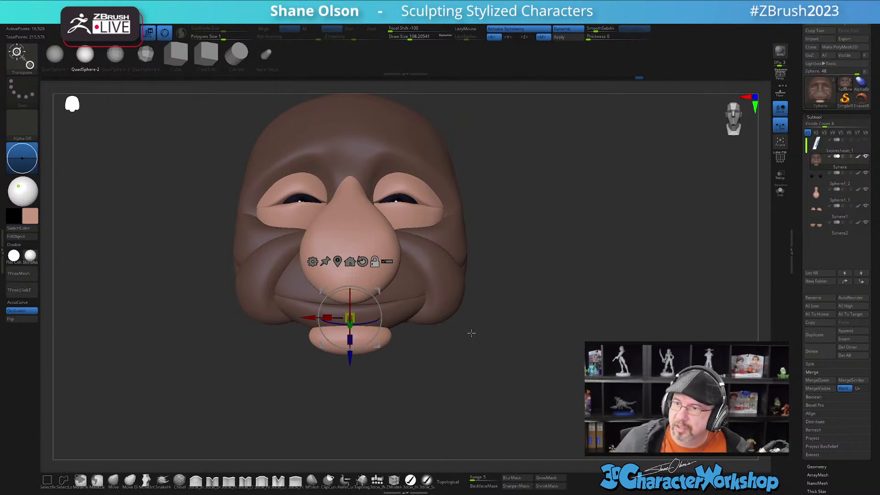
alt+right_drag(471, 333, 432, 385)
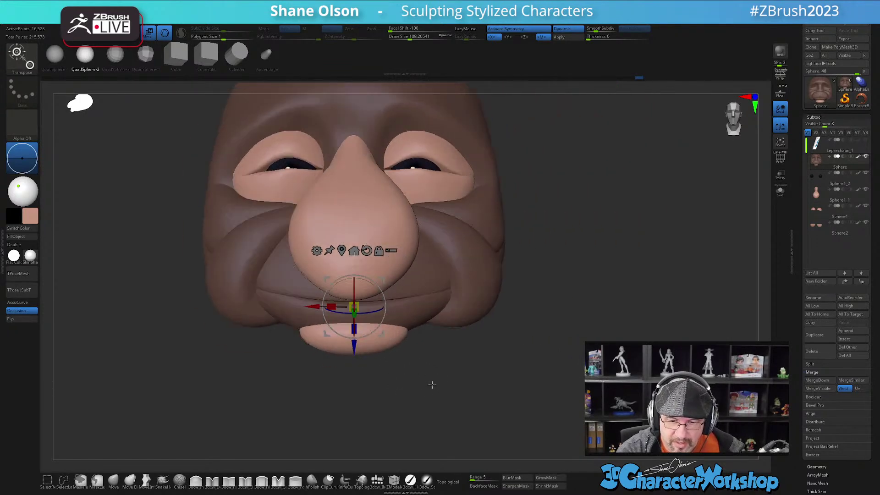
key(space)
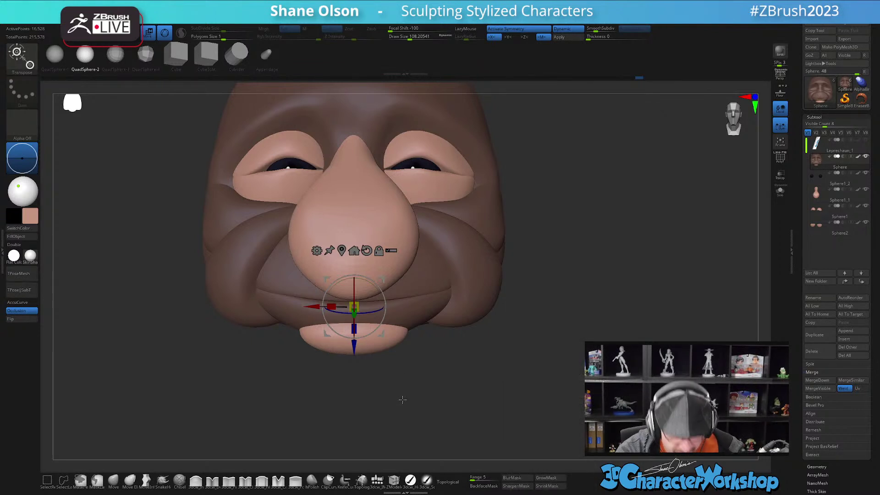
alt+drag(405, 378, 399, 388)
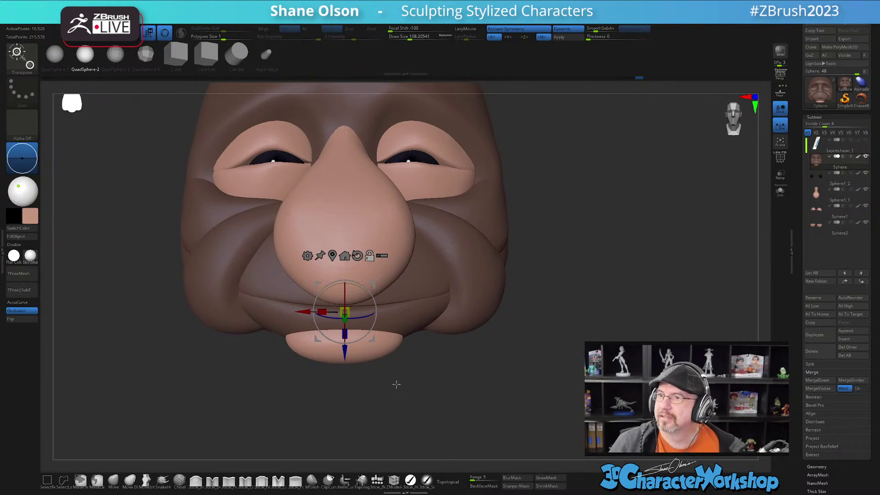
- Turn on the polyframe to distinguish the chin sphere from the lower mouth form while checking it from the side
drag(426, 359, 421, 388)
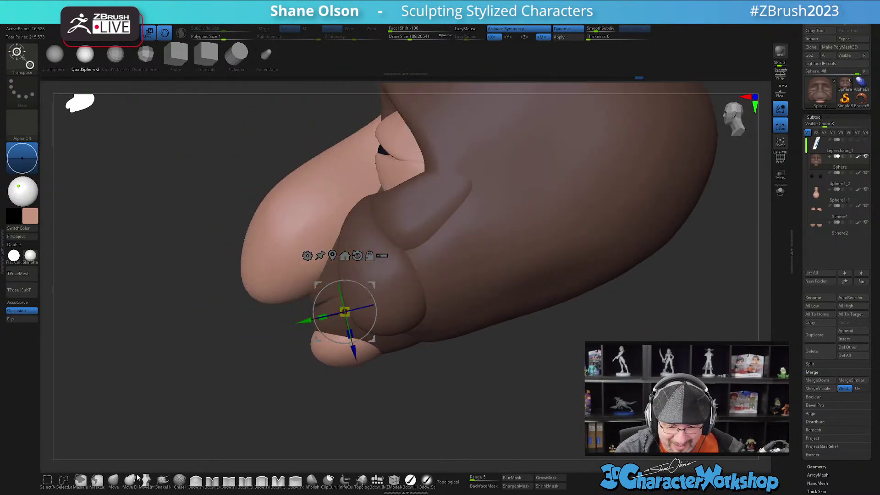
key(q)
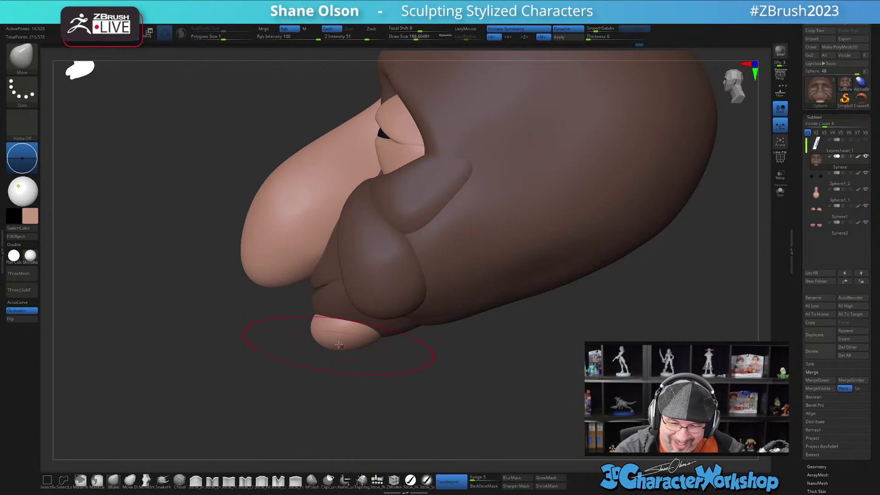
mouse_move(408, 384)
mouse_down()
mouse_move(428, 385)
mouse_move(424, 395)
mouse_move(441, 383)
mouse_move(392, 403)
mouse_up()
key(shift+f)
key(w)
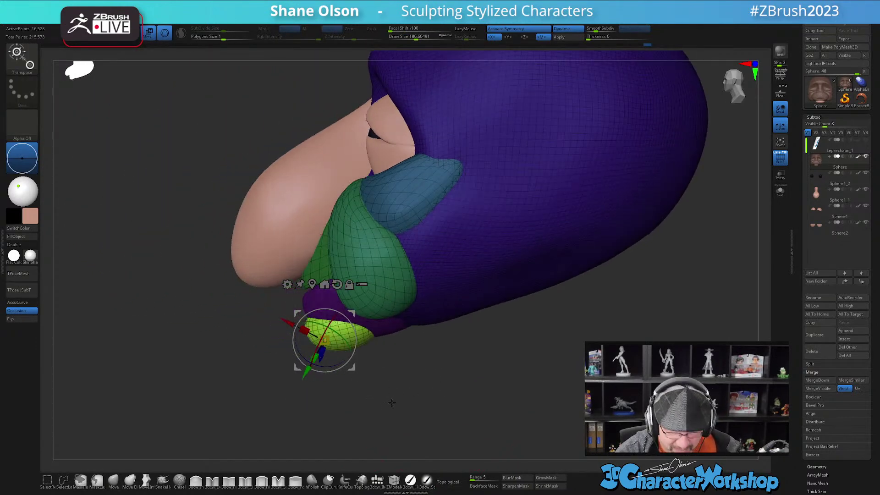
- Set the Move brush's draw size to 112 and reshape the chin sphere from below so it fits the lower mouth form
click(117, 477)
alt+drag(415, 357, 406, 381)
key(s)
mouse_move(405, 378)
mouse_down()
mouse_move(396, 378)
mouse_move(380, 330)
mouse_move(367, 353)
mouse_up()
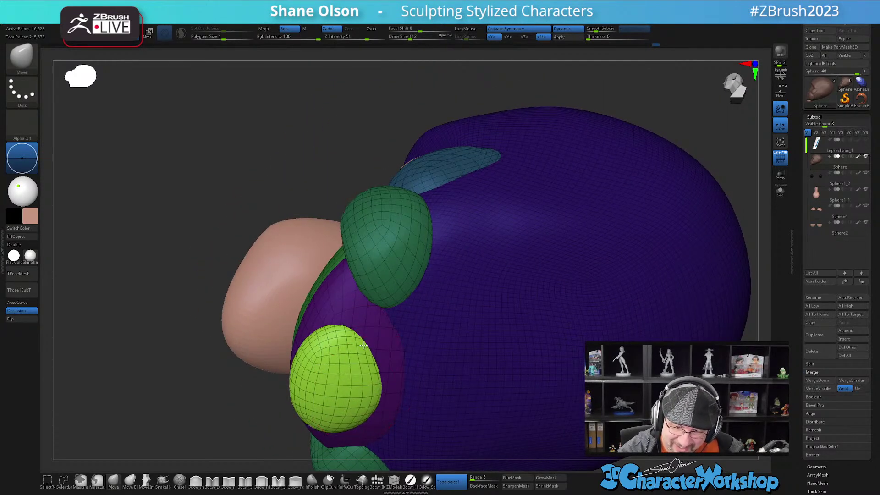
drag(363, 380, 359, 362)
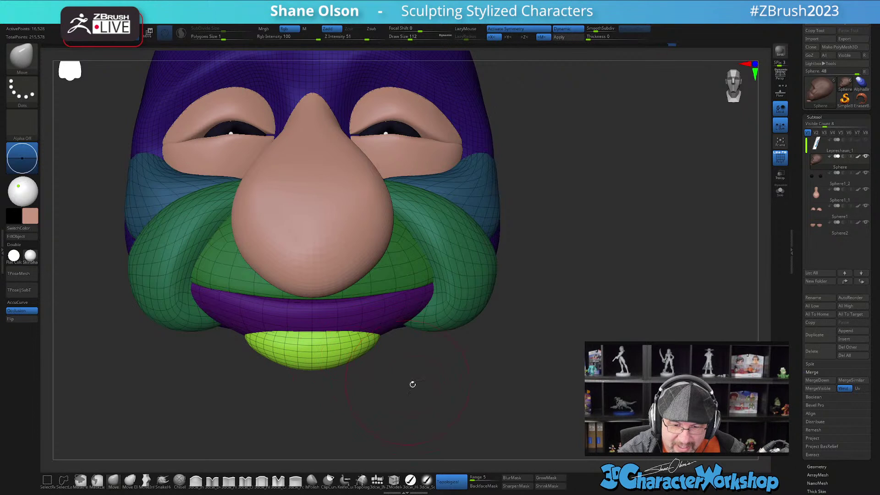
drag(405, 380, 418, 388)
key(ctrl+f)
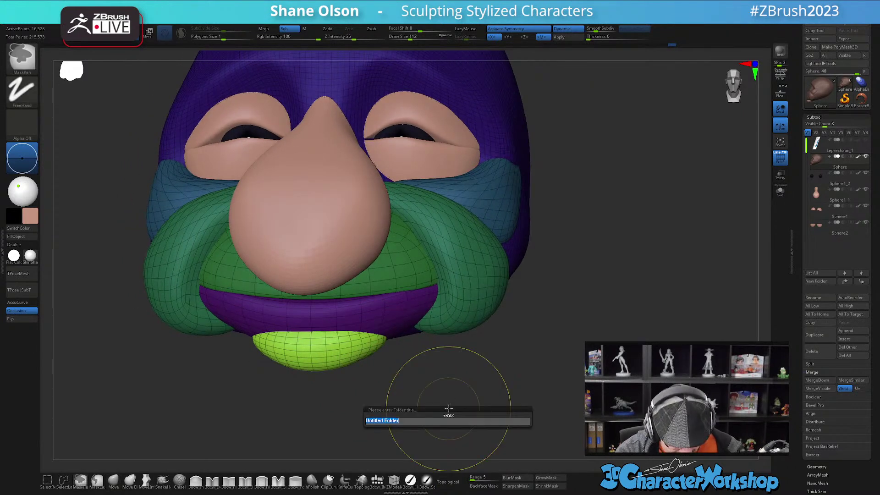
key(Escape)
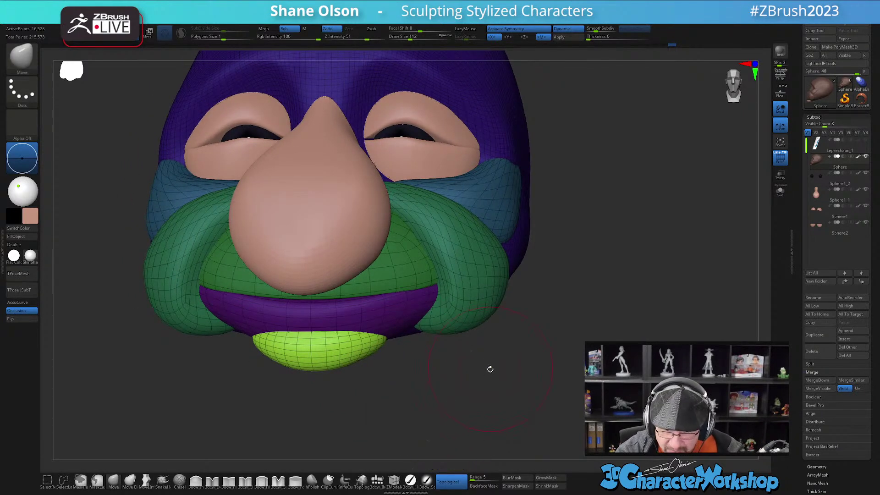
- Hide the polyframe, reduce the Move brush's draw size to about 80, and review the whole head from several angles
drag(479, 373, 492, 367)
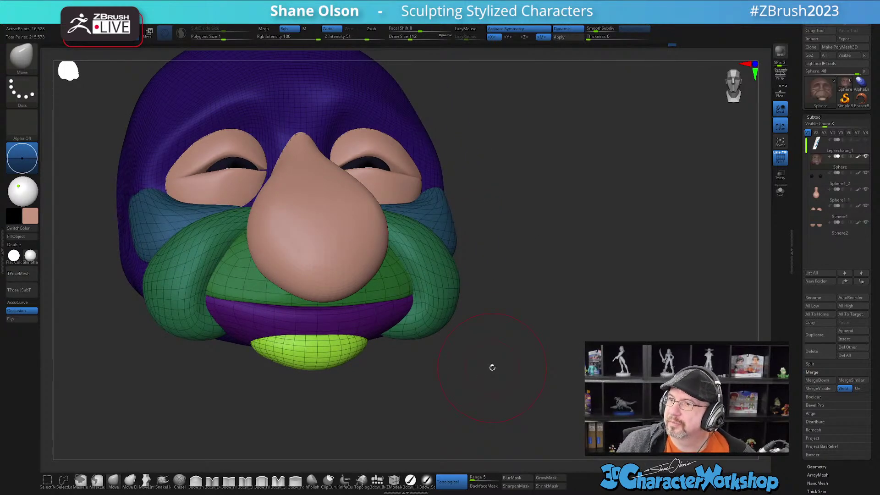
mouse_move(472, 382)
mouse_down()
mouse_move(459, 353)
mouse_move(458, 373)
mouse_move(469, 370)
mouse_move(447, 371)
mouse_move(477, 365)
mouse_move(465, 361)
mouse_move(456, 379)
mouse_move(465, 377)
mouse_move(478, 344)
mouse_move(446, 348)
mouse_move(437, 381)
mouse_up()
key(shift+f)
alt+drag(459, 316, 433, 372)
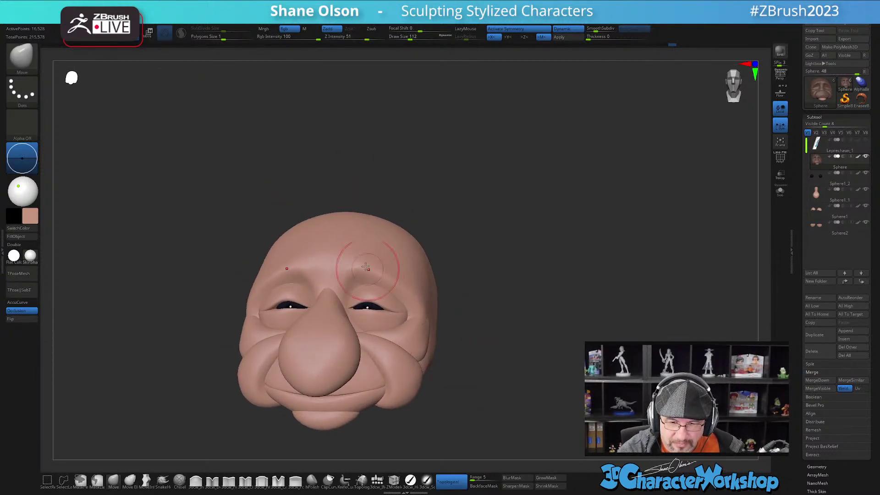
alt+drag(450, 308, 466, 320)
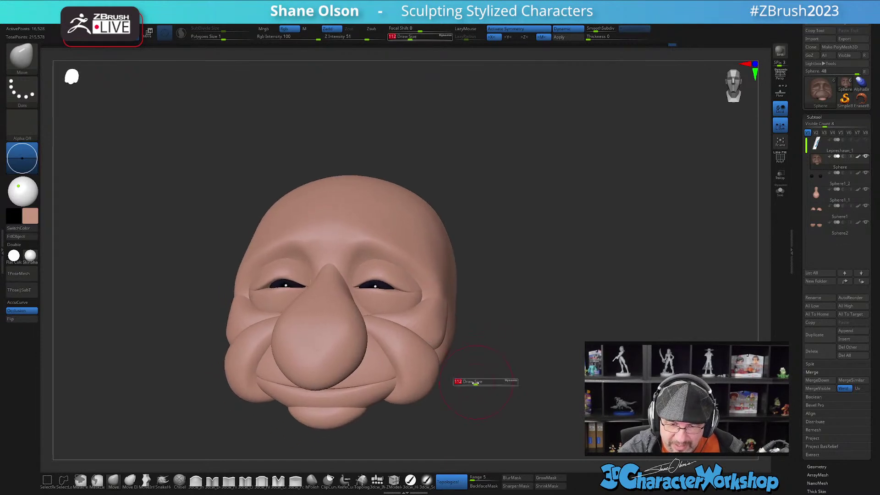
drag(477, 385, 473, 382)
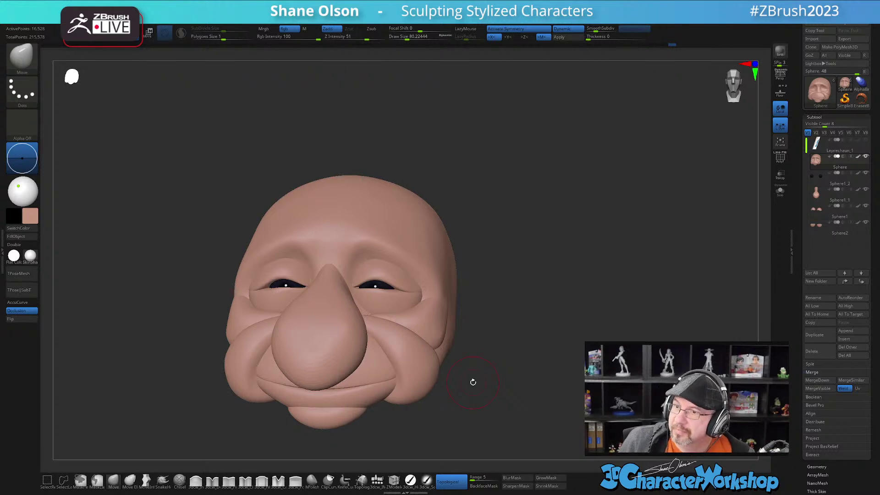
drag(491, 345, 507, 360)
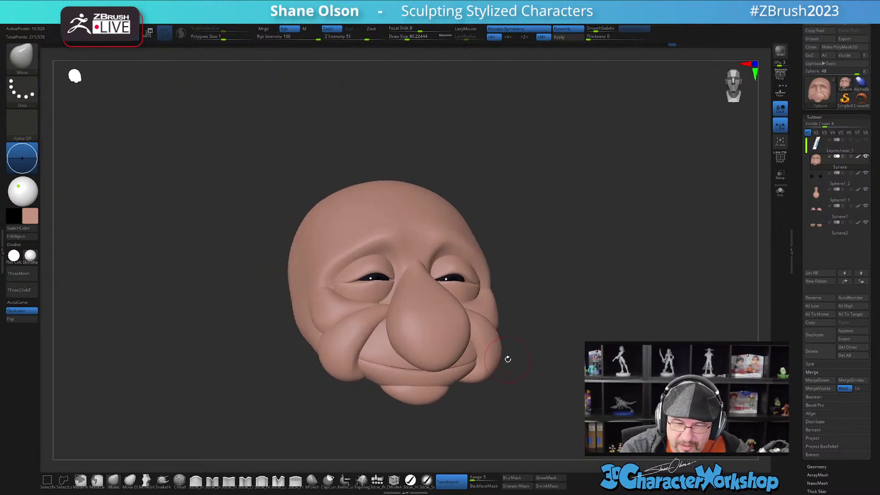
mouse_move(484, 340)
alt+right_down()
mouse_move(470, 362)
mouse_move(489, 351)
alt+right_up()
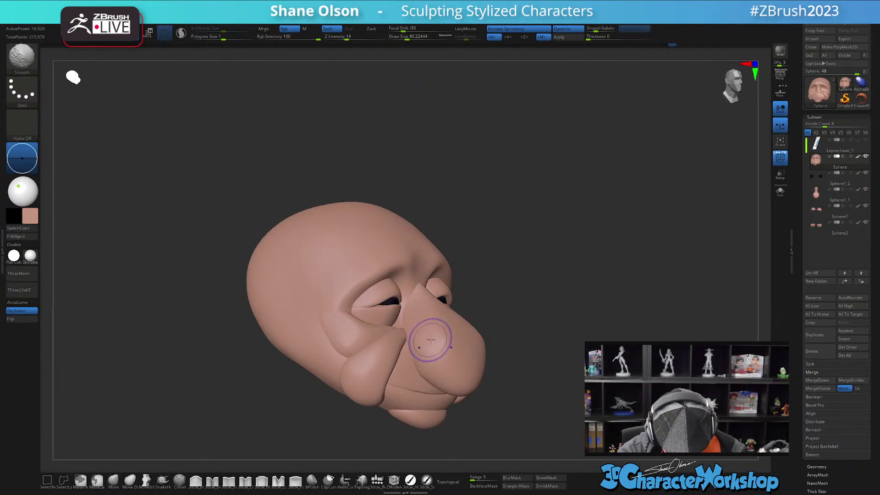
- Show the polyframe and mask everything except the smile fold polygroup, with the Move brush active for sculpting
key(shift+f)
key(w)
click(387, 363)
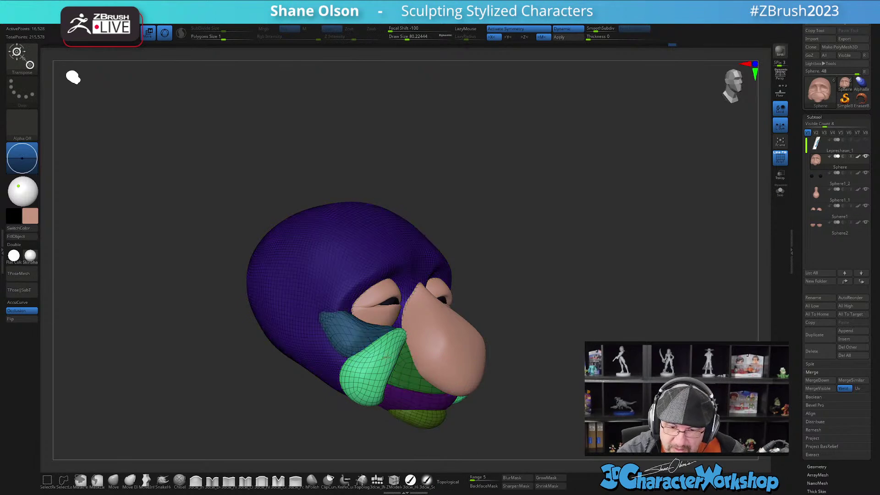
key(q)
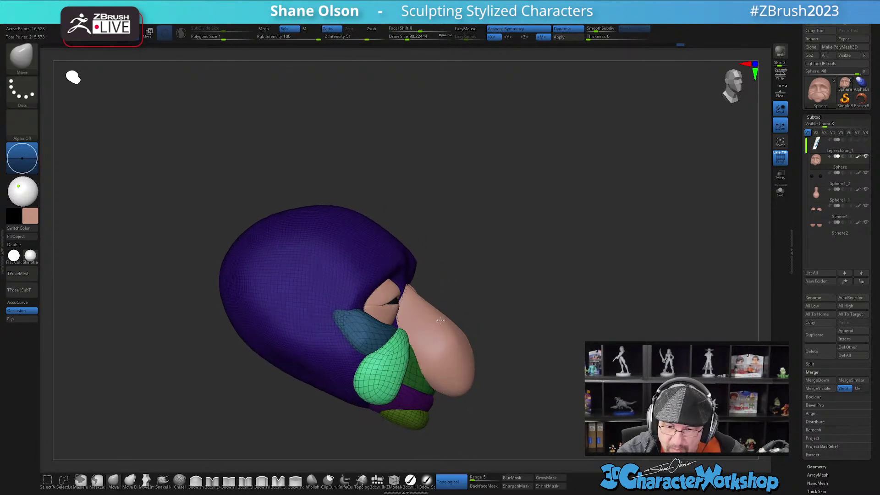
- Set the Move brush's draw size to about 87, disable Topological masking, and pull the smile fold's upper tip forward along the nose
mouse_move(421, 326)
ctrl+right_down()
mouse_move(431, 348)
mouse_move(414, 352)
ctrl+right_up()
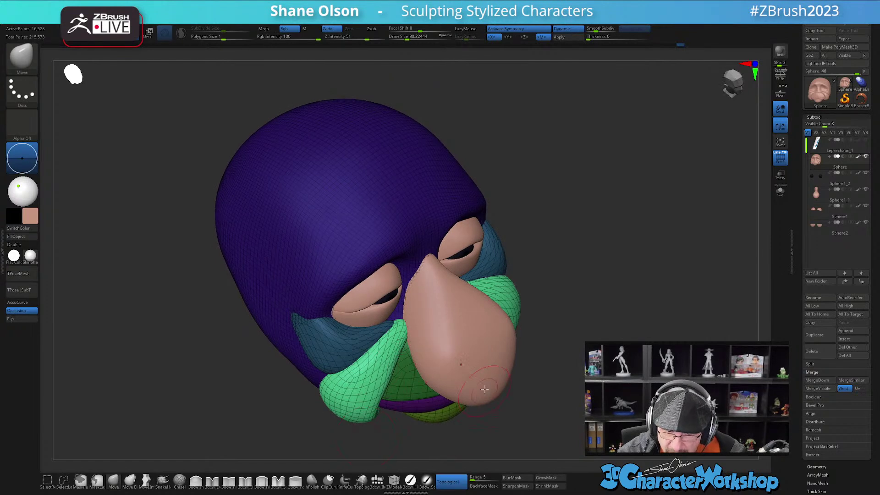
right_drag(422, 330, 446, 325)
key(s)
drag(421, 326, 425, 326)
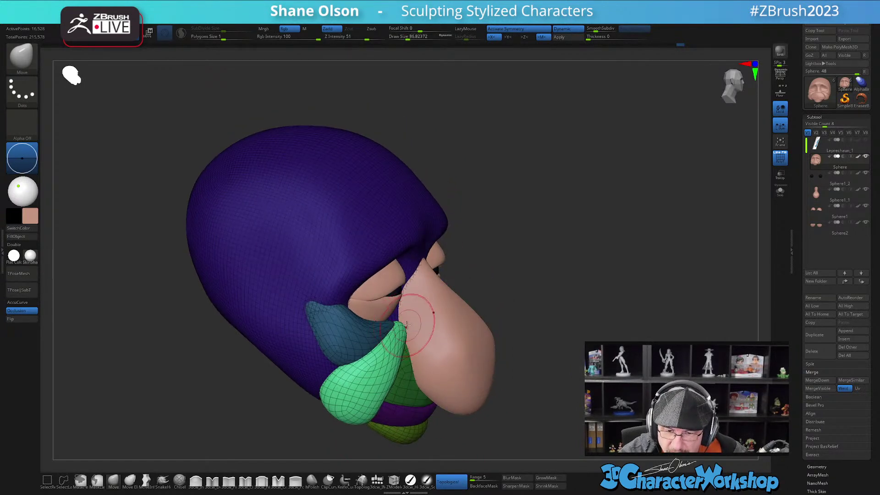
click(448, 481)
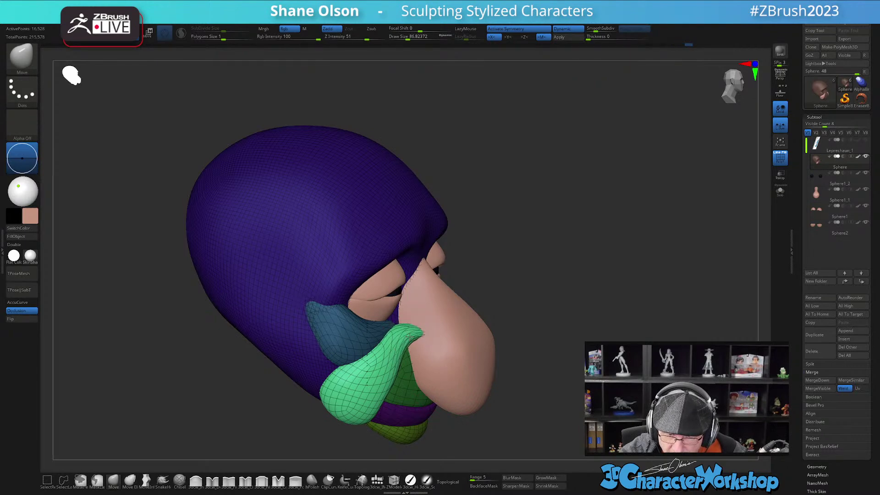
mouse_move(458, 311)
right_down()
mouse_move(436, 308)
mouse_move(433, 318)
right_up()
shift+drag(373, 339, 370, 346)
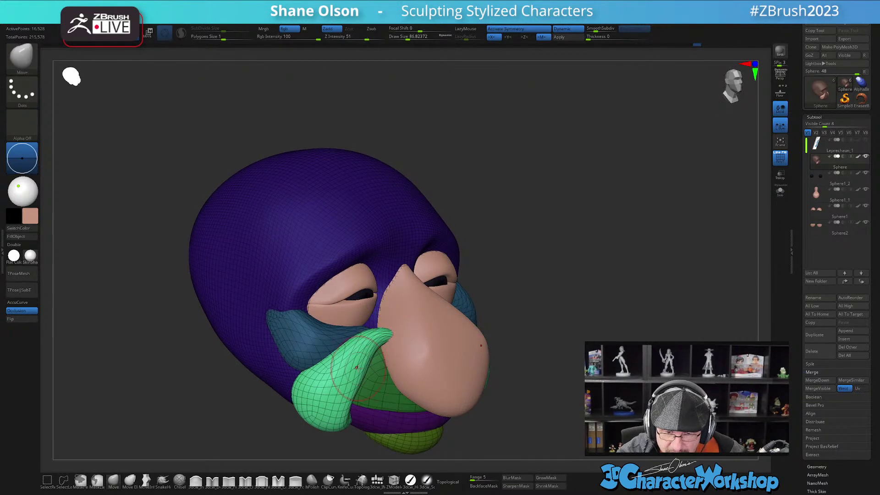
- Refine the tips of the smile folds where they tuck beside the nose and clear the mask
mouse_move(604, 362)
right_down()
mouse_move(578, 364)
mouse_move(563, 350)
right_up()
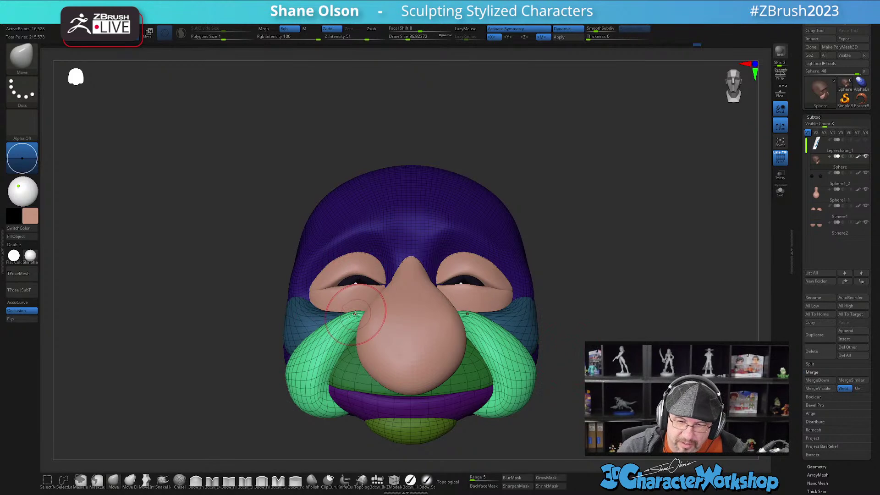
ctrl+right_drag(218, 318, 189, 330)
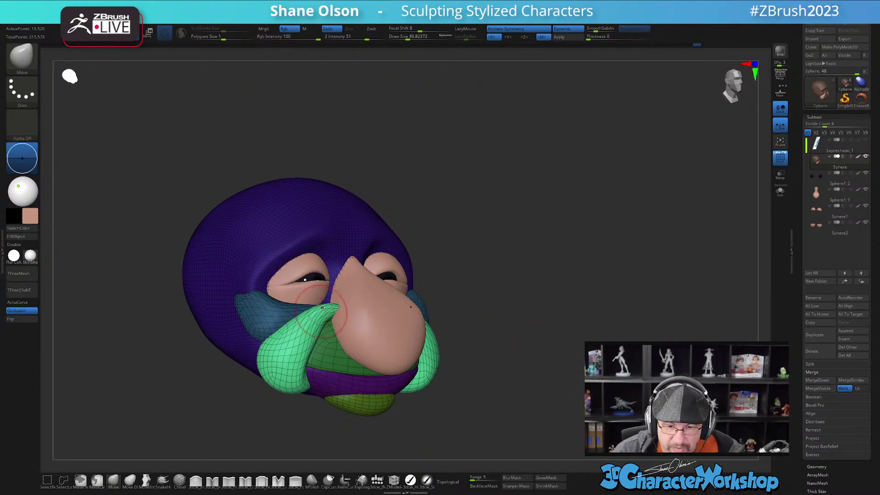
shift+right_drag(551, 310, 541, 322)
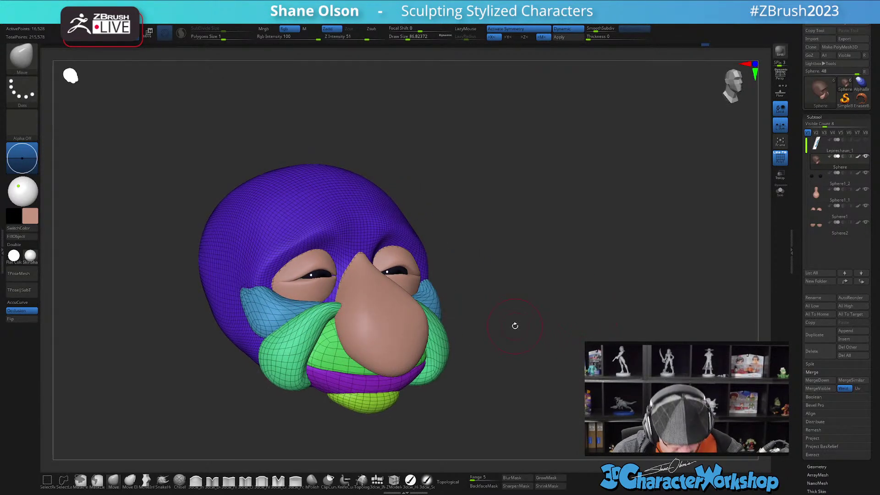
- Apply the head's dynamic subdivision as real geometry and delete its lower subdivision levels
click(568, 38)
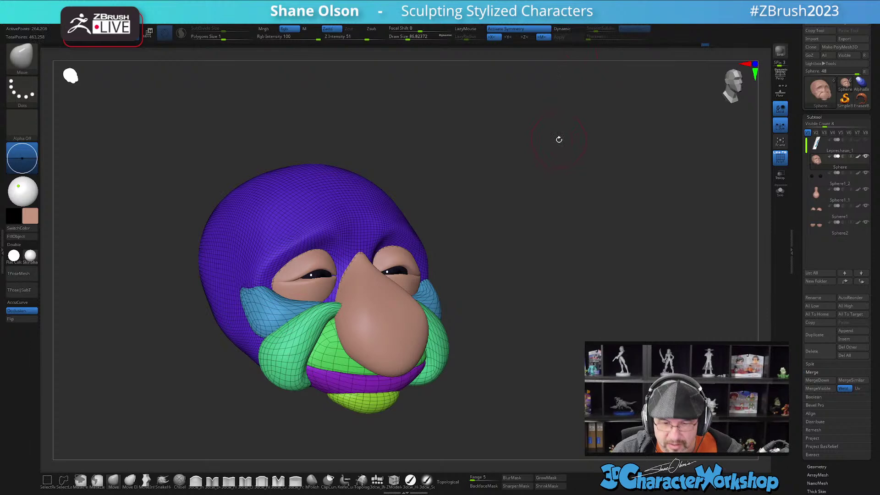
click(814, 467)
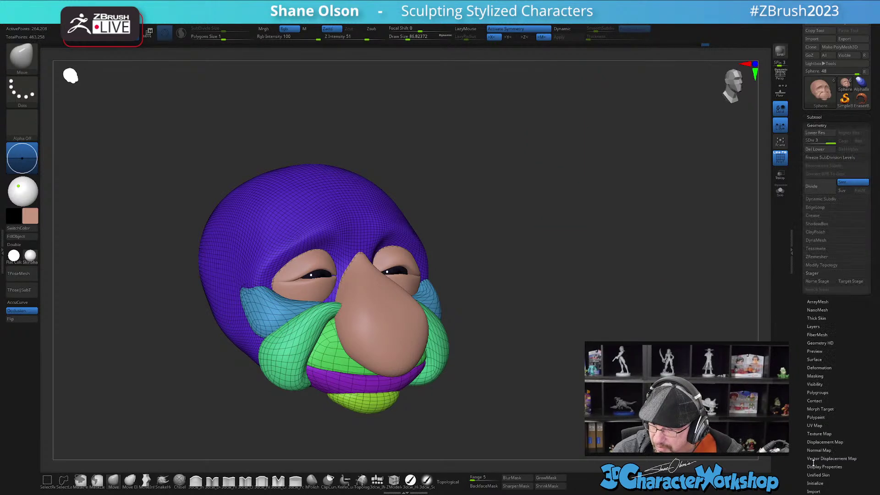
key(ctrl+d)
- Smooth the smile fold's upper tip and adjust its shape against the side of the nose
right_drag(587, 240, 330, 305)
shift+drag(323, 308, 342, 303)
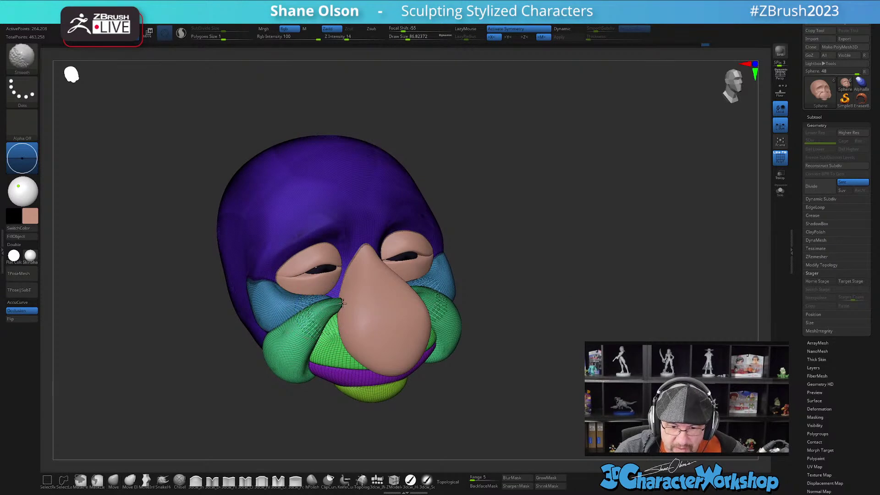
mouse_move(569, 300)
right_down()
mouse_move(563, 281)
mouse_move(582, 310)
mouse_move(358, 315)
right_up()
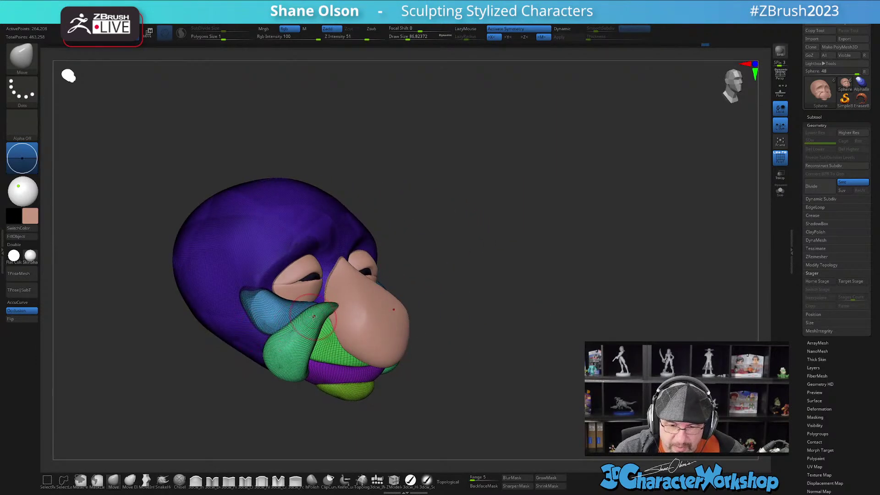
- Make the nose the active subtool and apply its dynamic subdivision as real geometry
alt+click(373, 324)
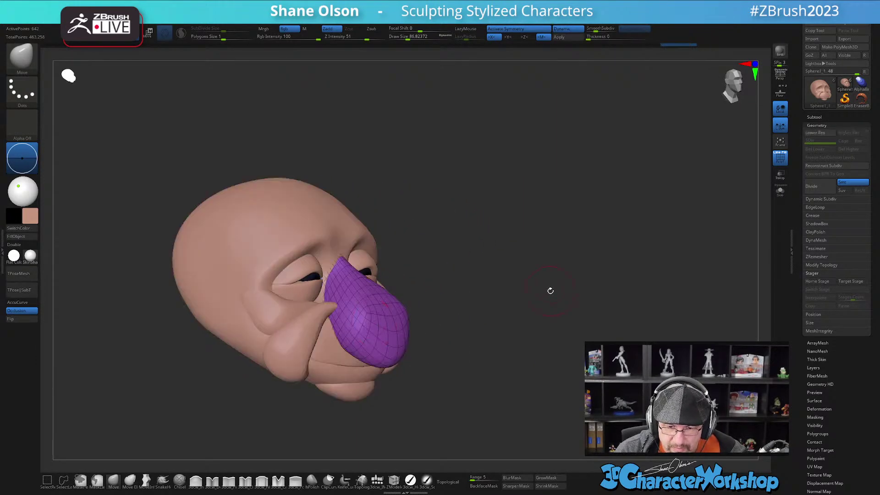
right_drag(550, 290, 539, 294)
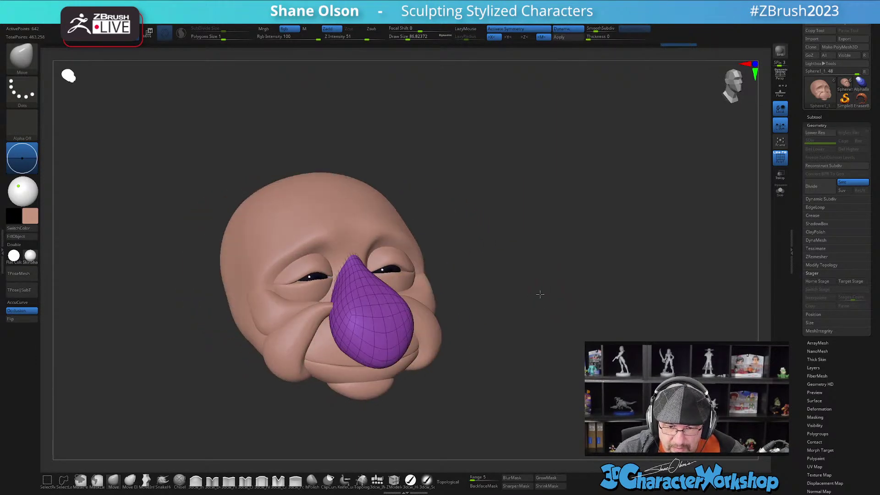
click(578, 38)
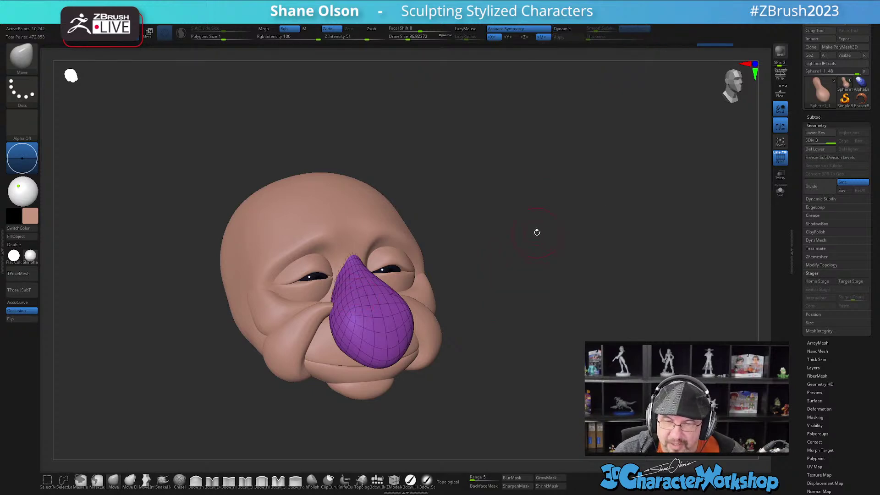
- Enlarge the Move brush's draw size to about 163 and reshape the nose's sides and bulbous tip from both three-quarter views
right_drag(537, 233, 376, 300)
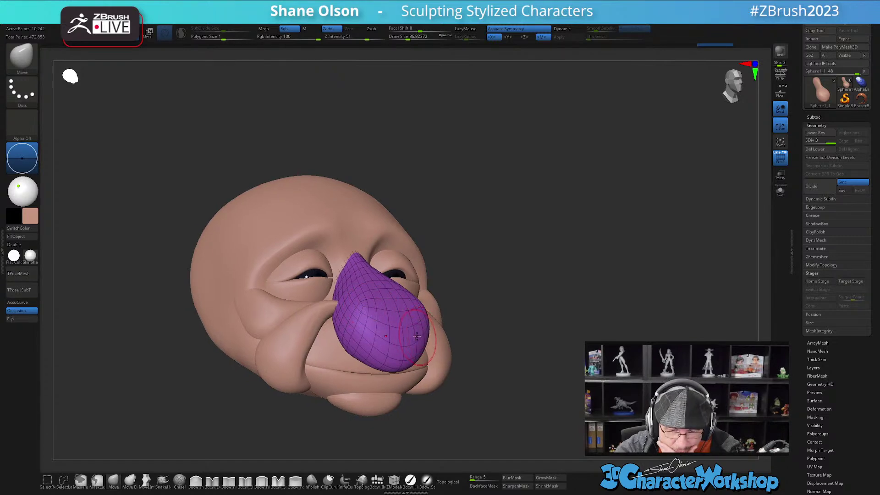
mouse_move(410, 328)
right_down()
mouse_move(432, 320)
mouse_move(423, 321)
right_up()
key(s)
drag(405, 312, 413, 312)
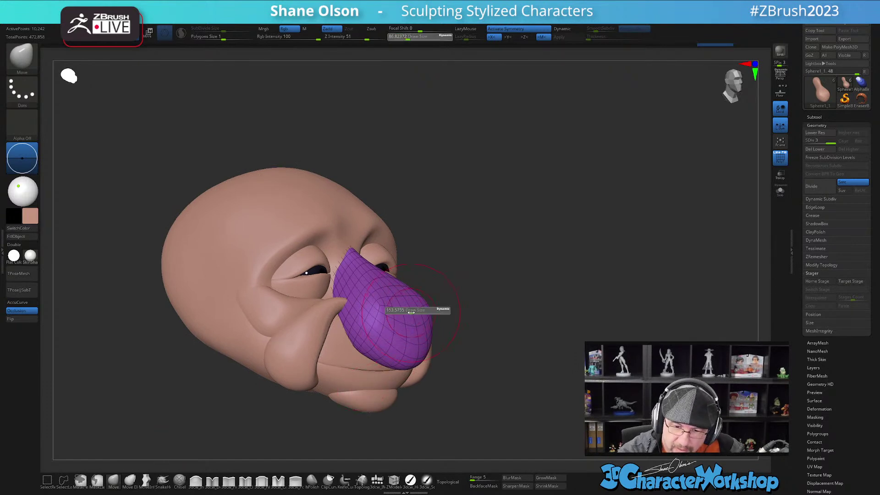
right_drag(411, 308, 489, 269)
right_drag(428, 320, 504, 294)
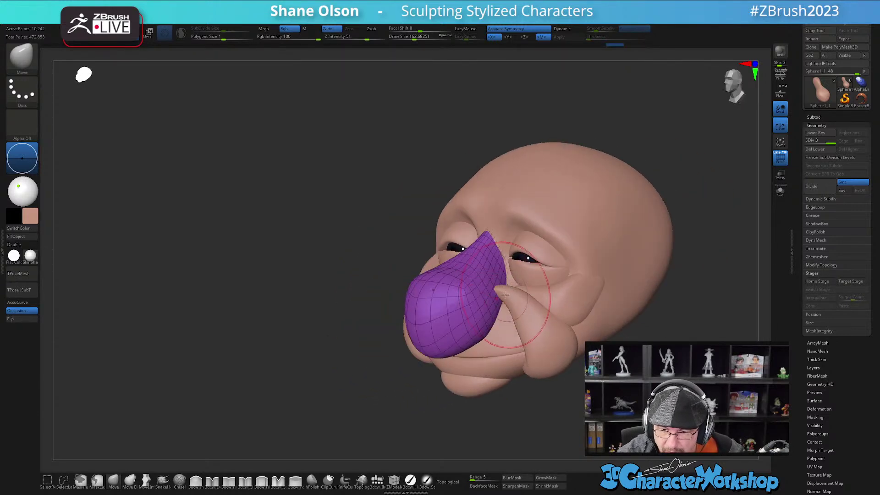
- Reduce the draw size to about 104, refine the nose's side near the smile fold, and divide the nose to subdivision level 4
key(s)
drag(506, 316, 502, 314)
alt+right_drag(512, 303, 494, 316)
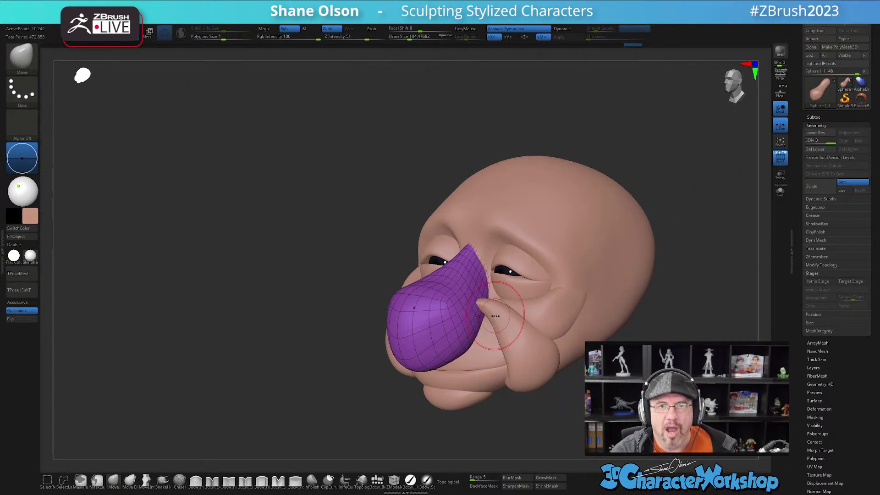
alt+right_drag(514, 317, 490, 315)
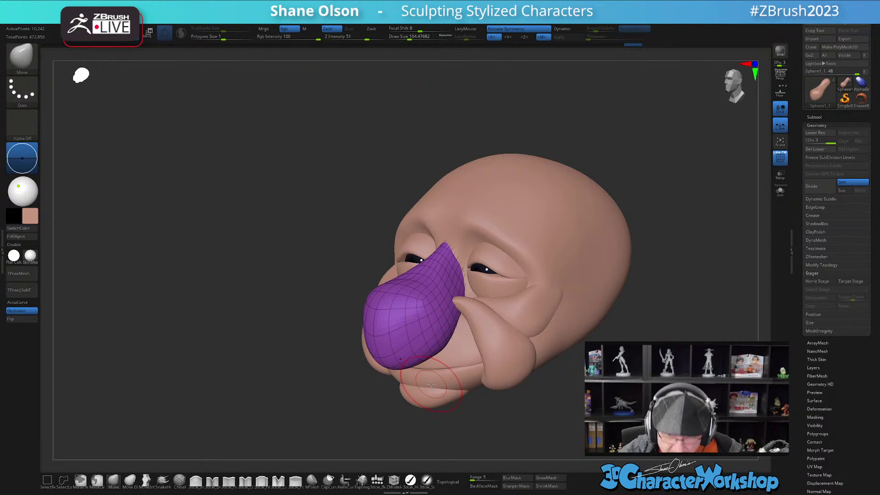
key(ctrl+d)
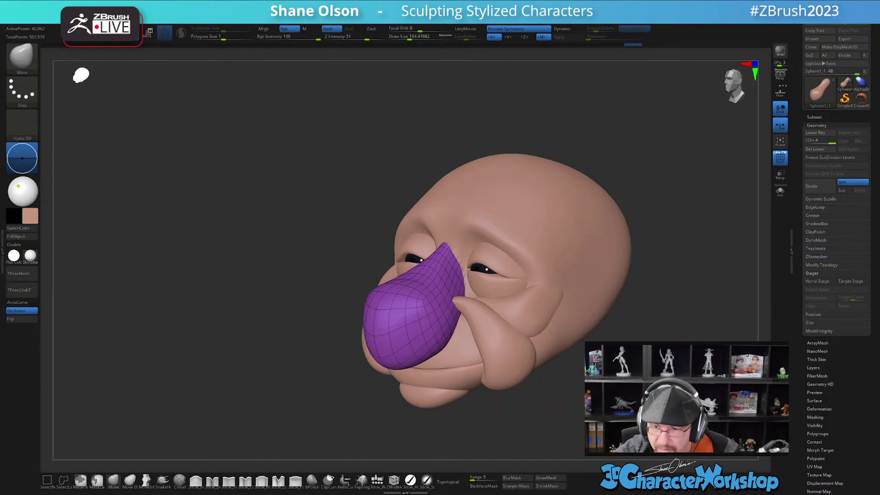
- Delete the nose's lower subdivision levels, smooth its surface, and hide the polyframe
click(816, 149)
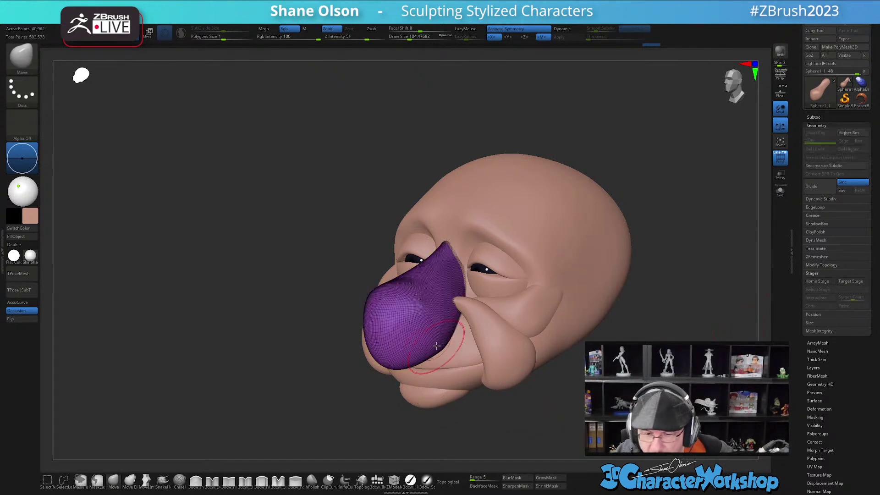
shift+right_drag(435, 349, 429, 238)
shift+drag(367, 323, 435, 316)
key(shift+f)
mouse_move(478, 322)
right_down()
mouse_move(458, 319)
mouse_move(480, 313)
mouse_move(453, 325)
right_up()
- Insert a mirrored QuadSphere at the nose's side with a draw size of about 54 and position it against the nose as a nostril wing
click(372, 480)
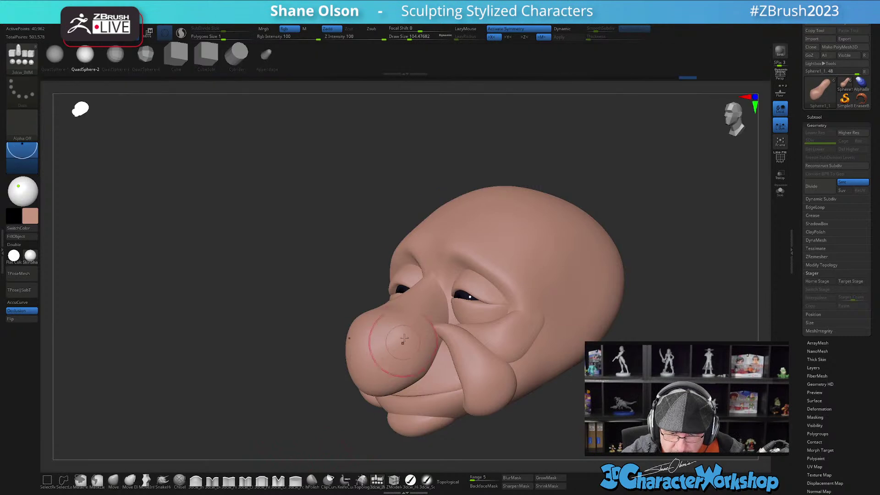
key(s)
drag(447, 350, 442, 351)
right_drag(442, 365, 481, 403)
key(w)
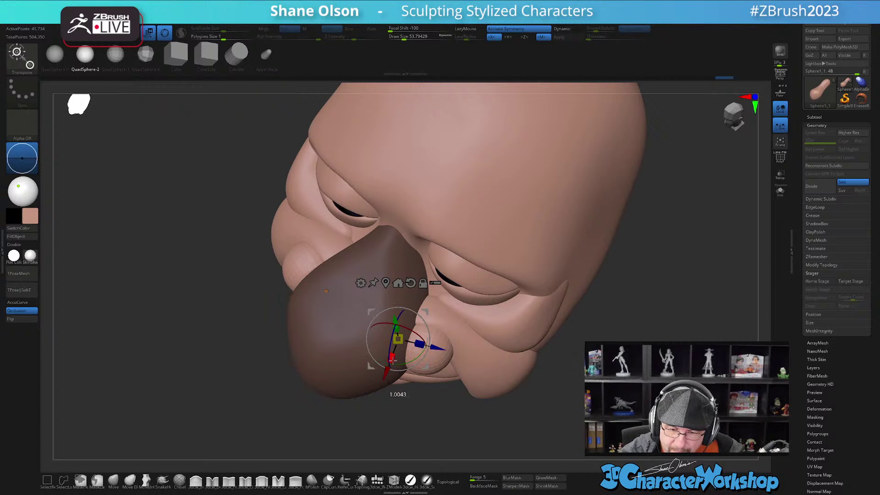
right_drag(454, 376, 481, 394)
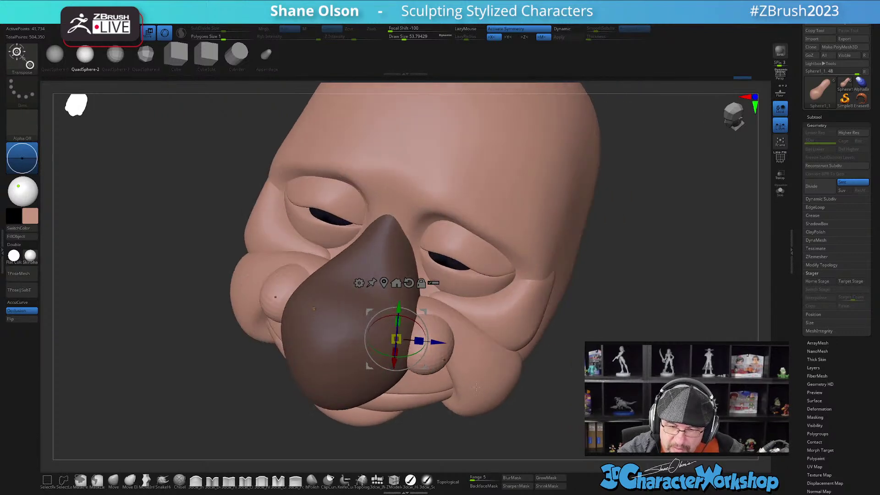
drag(439, 342, 412, 341)
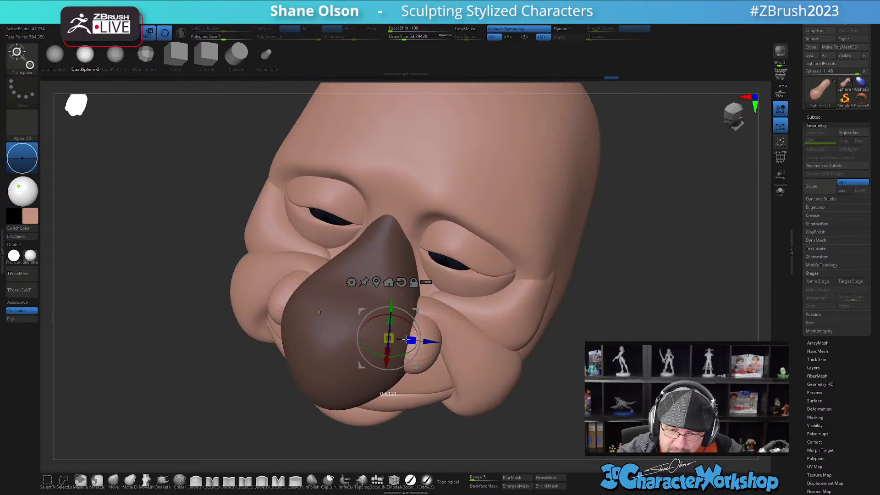
right_drag(401, 339, 433, 300)
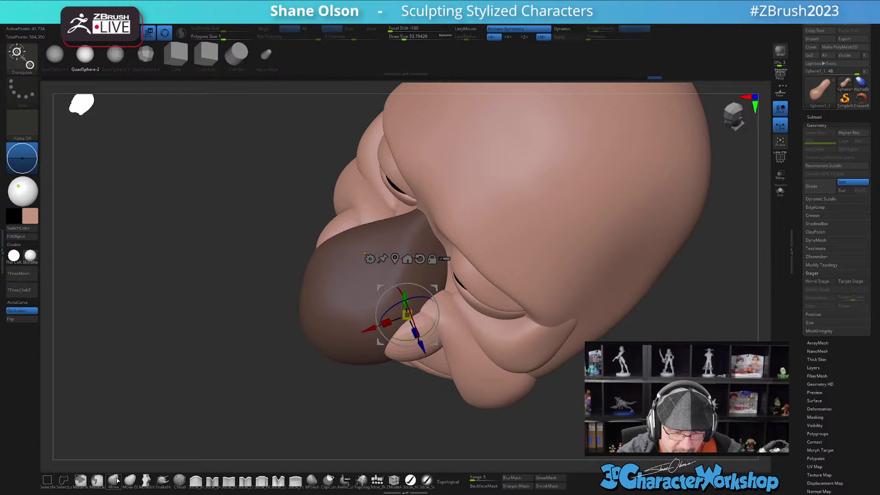
- Start shaping the inserted sphere into a nostril wing with the Move brush, pulling its rear end toward the smile fold
key(q)
right_drag(347, 421, 461, 340)
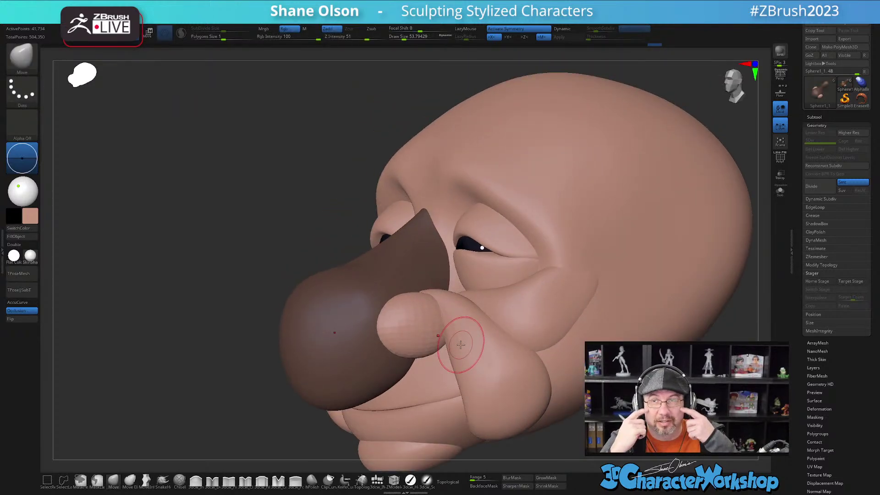
right_drag(461, 345, 418, 357)
key(s)
drag(416, 350, 419, 352)
right_drag(417, 337, 441, 340)
mouse_move(452, 298)
right_down()
mouse_move(412, 326)
mouse_move(369, 332)
mouse_move(396, 333)
mouse_move(414, 306)
mouse_move(418, 324)
right_up()
key(])
mouse_move(422, 328)
mouse_down()
mouse_move(416, 321)
mouse_move(452, 323)
mouse_up()
- Set the Move brush's draw size to about 74 and curve the nostril wing's lower edge so it tucks beside the smile fold
mouse_move(479, 328)
ctrl+right_down()
mouse_move(504, 350)
mouse_move(433, 323)
mouse_move(439, 352)
ctrl+right_up()
key(s)
drag(439, 353, 416, 331)
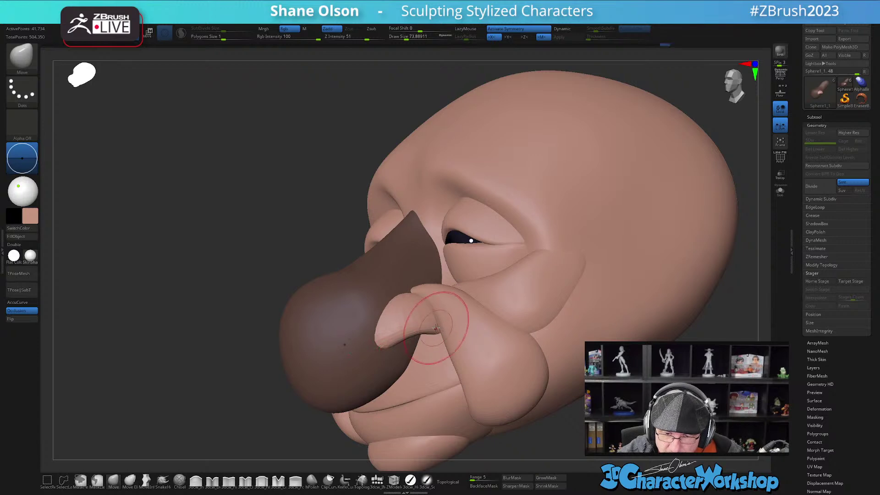
right_drag(442, 324, 418, 328)
drag(418, 328, 420, 324)
right_drag(421, 330, 439, 337)
drag(438, 334, 447, 327)
alt+right_drag(445, 331, 435, 321)
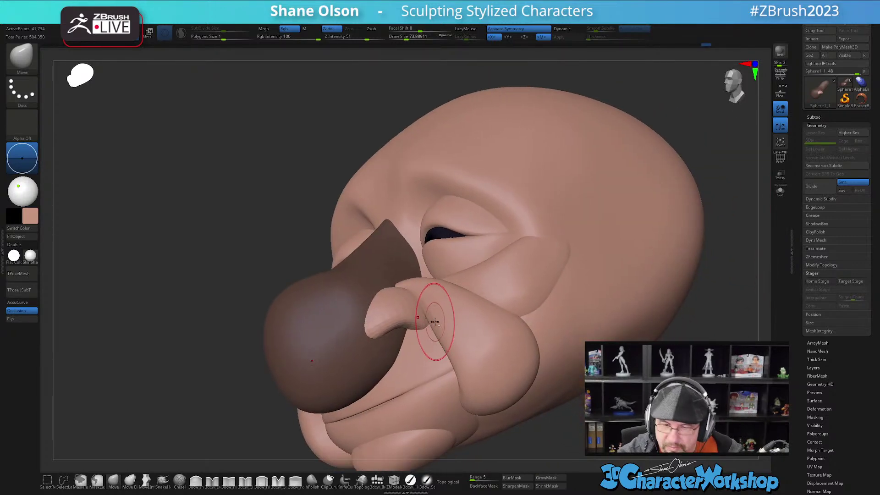
- Compare the subtools in polyframe, make the nose subtool active, and adjust the nostril wings' contour at a draw size of about 59
alt+click(408, 328)
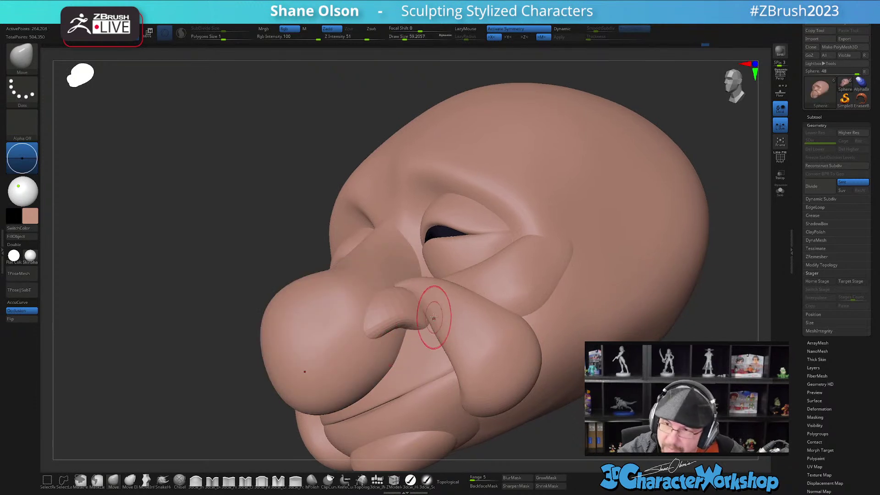
mouse_move(431, 319)
right_down()
mouse_move(421, 310)
mouse_move(438, 323)
right_up()
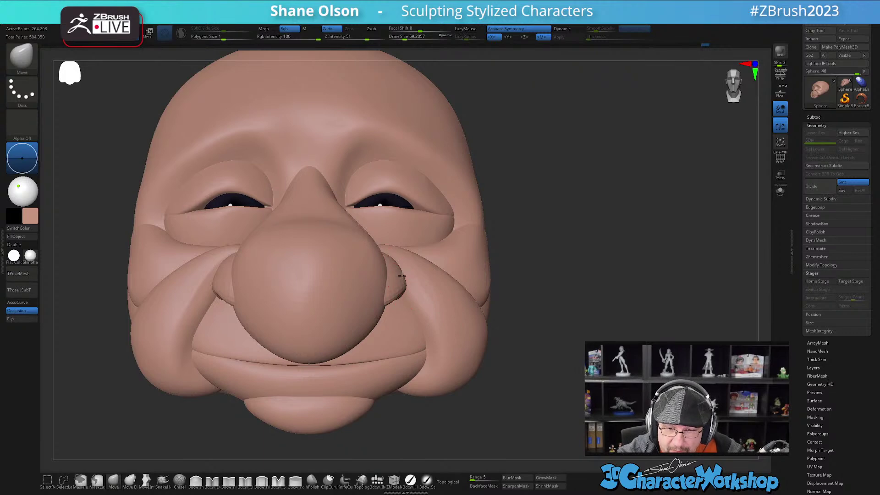
key(shift+f)
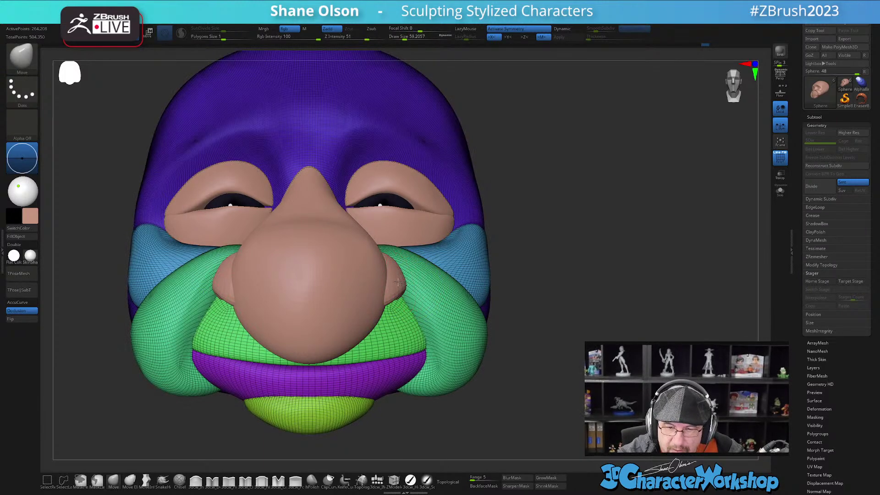
alt+click(400, 277)
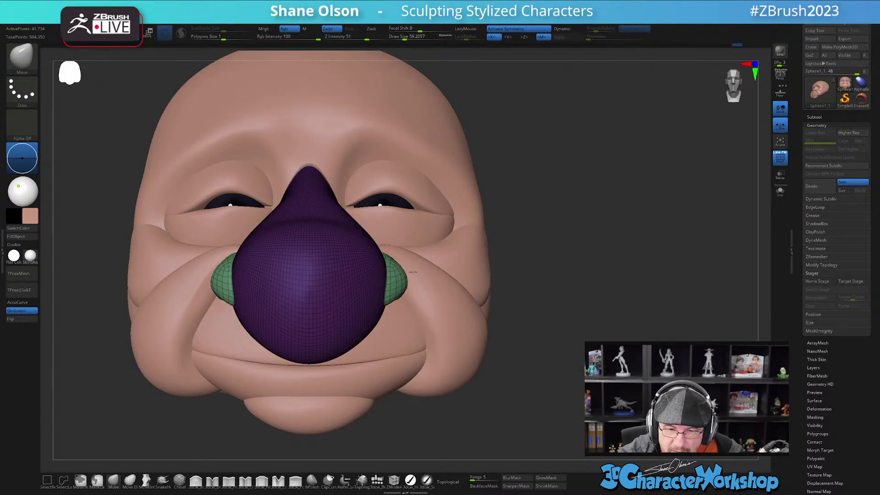
right_drag(400, 277, 395, 269)
drag(395, 270, 411, 276)
right_drag(411, 276, 409, 294)
drag(407, 293, 395, 267)
right_drag(395, 267, 427, 278)
- Hide the polyframe, clear the mask on the nose, and check the face from front and three-quarter views
key(shift+f)
ctrl+drag(524, 381, 537, 393)
mouse_move(527, 387)
ctrl+right_down()
mouse_move(515, 344)
mouse_move(497, 367)
mouse_move(514, 365)
mouse_move(495, 365)
ctrl+right_up()
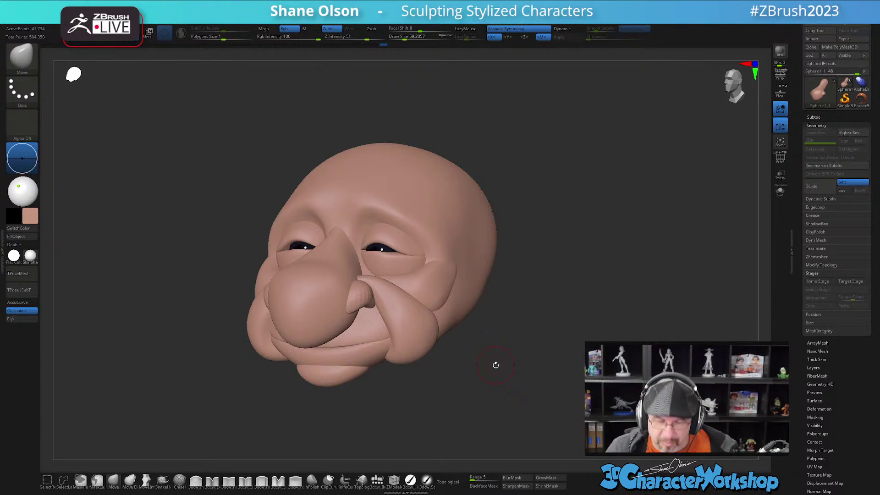
mouse_move(452, 356)
right_down()
mouse_move(473, 354)
mouse_move(458, 355)
mouse_move(460, 330)
right_up()
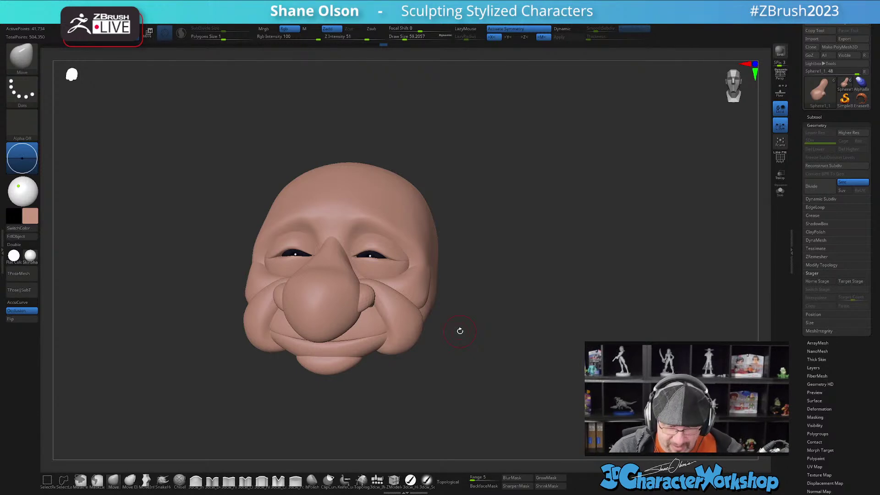
mouse_move(475, 332)
right_down()
mouse_move(468, 338)
mouse_move(489, 326)
mouse_move(495, 338)
mouse_move(468, 320)
right_up()
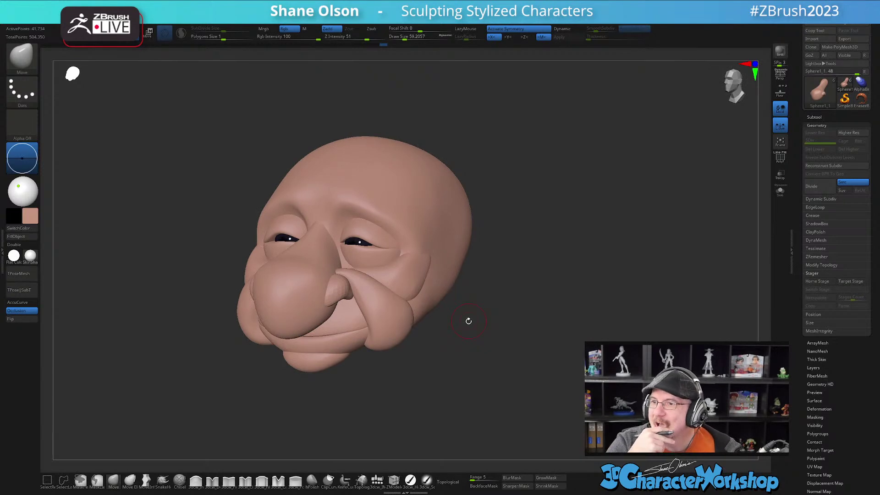
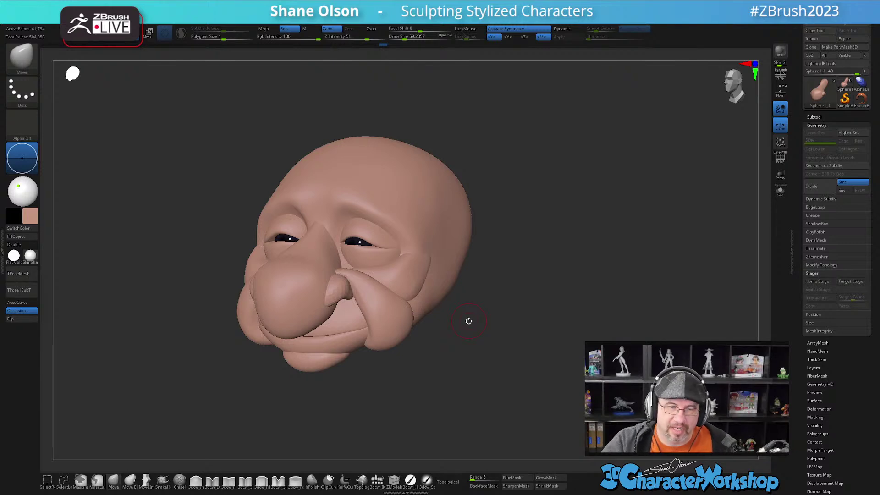
- Make the head subtool active with the polyframe shown, enable Topological masking, and set the draw size to about 97
drag(481, 337, 371, 305)
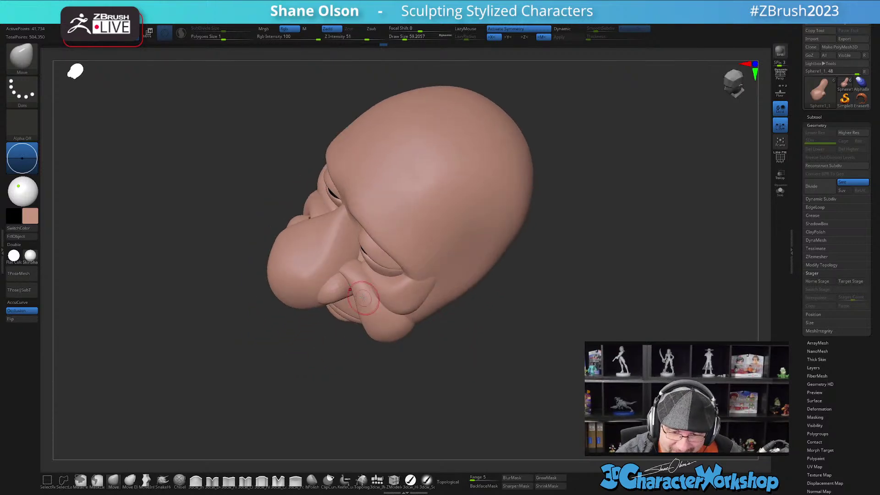
key(shift+f)
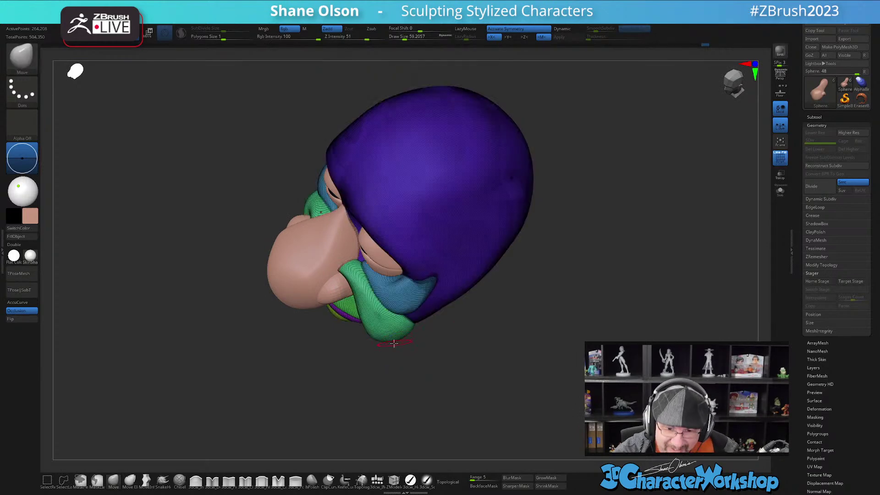
alt+drag(402, 349, 389, 379)
click(453, 482)
key(s)
mouse_move(321, 238)
mouse_down()
mouse_move(333, 250)
mouse_move(332, 243)
mouse_up()
- Reshape the smile fold's upper part and inner edge beside the nostril wing
right_drag(346, 245, 359, 184)
shift+drag(316, 248, 307, 238)
mouse_move(482, 371)
mouse_down()
mouse_move(448, 384)
mouse_move(447, 377)
mouse_up()
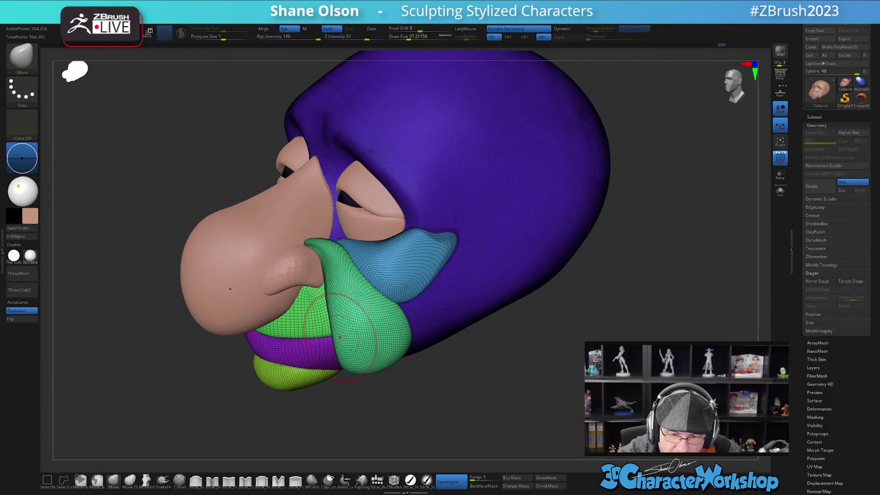
mouse_move(341, 337)
right_down()
mouse_move(321, 339)
mouse_move(333, 338)
right_up()
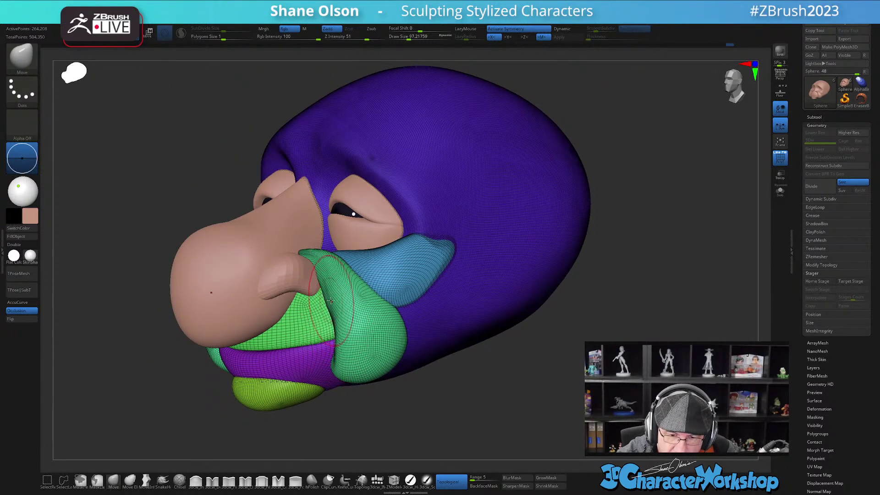
- Hide the polyframe, disable Topological masking, and review the head's overall forms from several angles
key(shift+f)
mouse_move(393, 383)
right_down()
mouse_move(338, 322)
mouse_move(430, 343)
mouse_move(457, 362)
mouse_move(453, 370)
right_up()
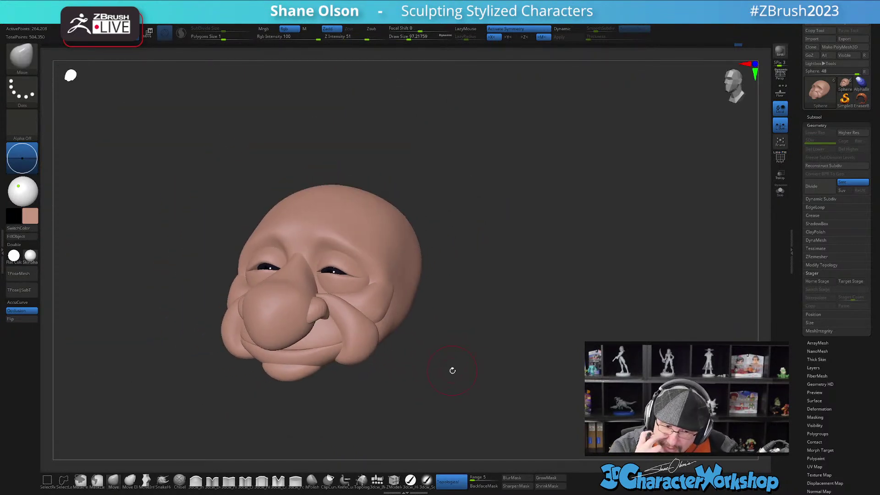
right_drag(421, 339, 412, 422)
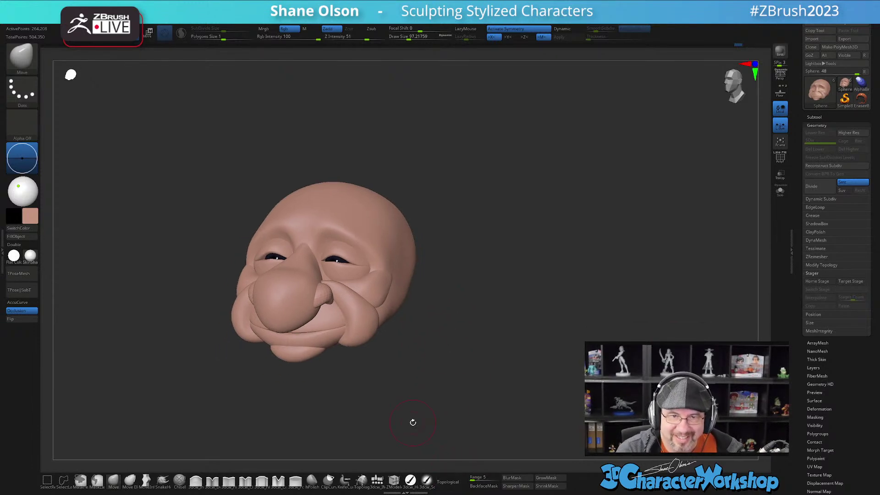
right_drag(420, 359, 433, 335)
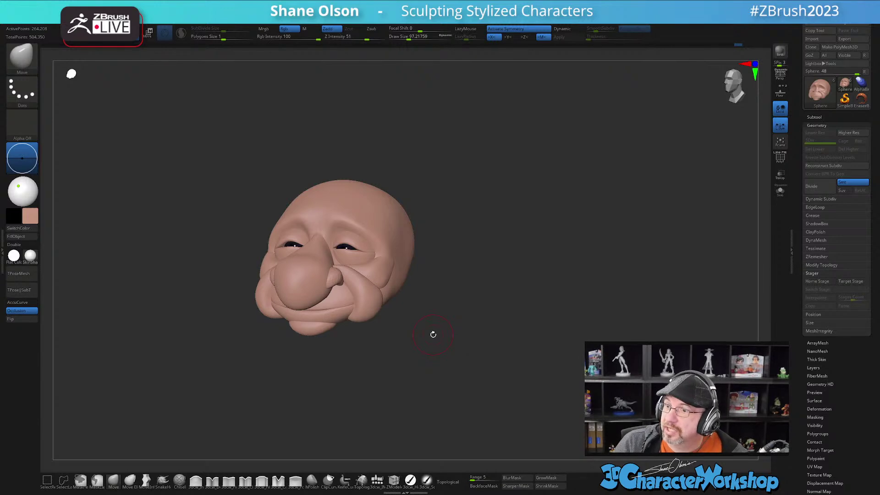
shift+drag(433, 334, 429, 377)
alt+drag(415, 314, 430, 365)
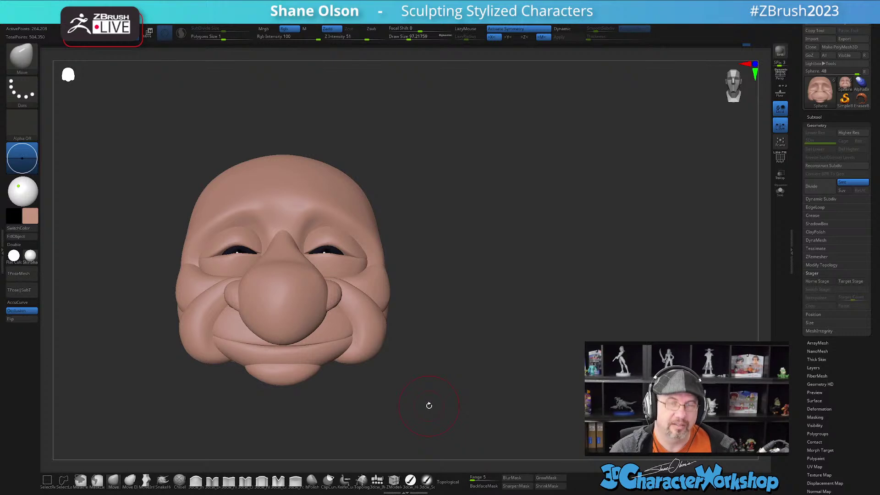
- Reduce the draw size to about 59 and build up the brow ridges and lower forehead with the Fill brush at Z intensity 10
mouse_move(442, 310)
mouse_down()
mouse_move(432, 325)
mouse_move(440, 292)
mouse_move(493, 329)
mouse_up()
key(s)
drag(483, 369, 479, 369)
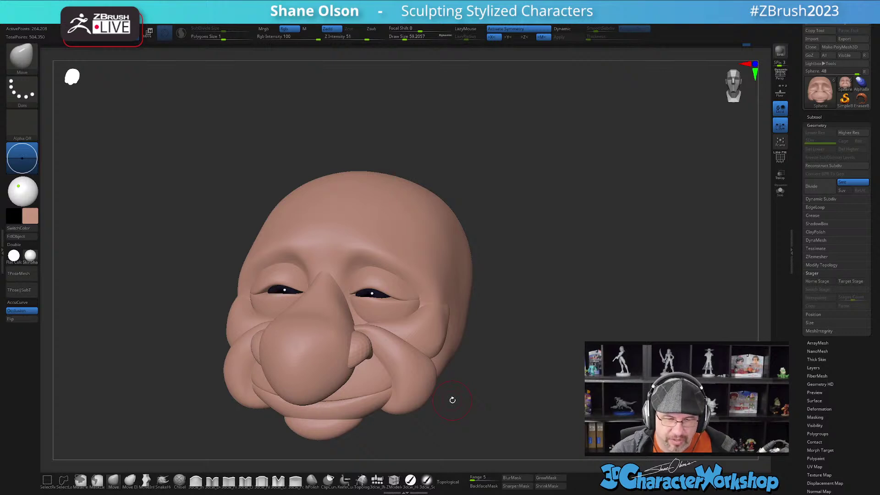
mouse_move(475, 355)
mouse_down()
mouse_move(481, 340)
mouse_move(470, 328)
mouse_up()
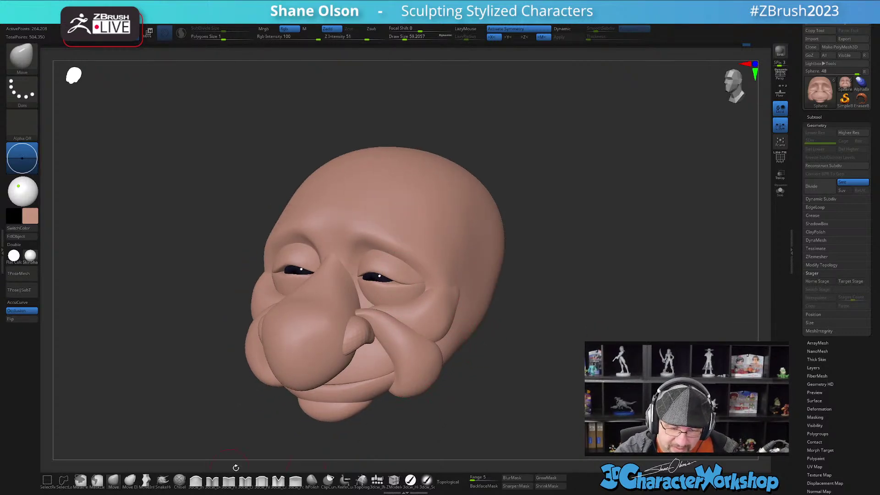
click(263, 481)
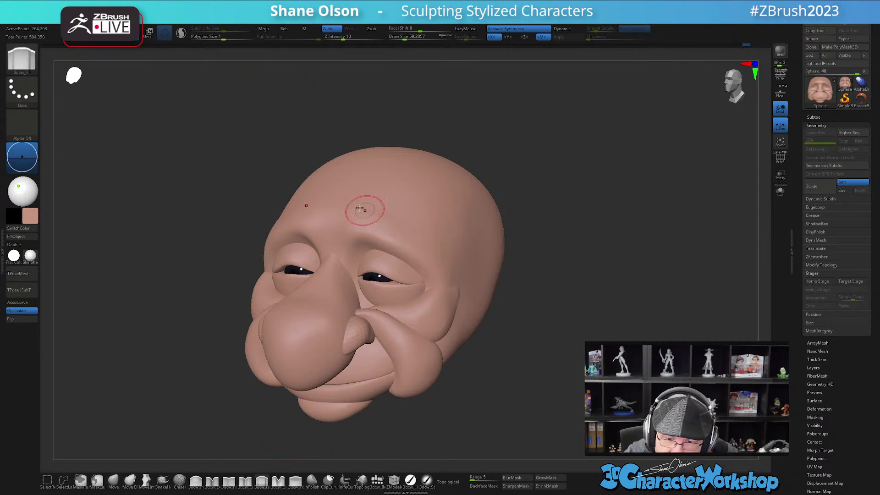
mouse_move(506, 280)
mouse_down()
mouse_move(522, 276)
mouse_move(442, 263)
mouse_up()
drag(361, 213, 336, 200)
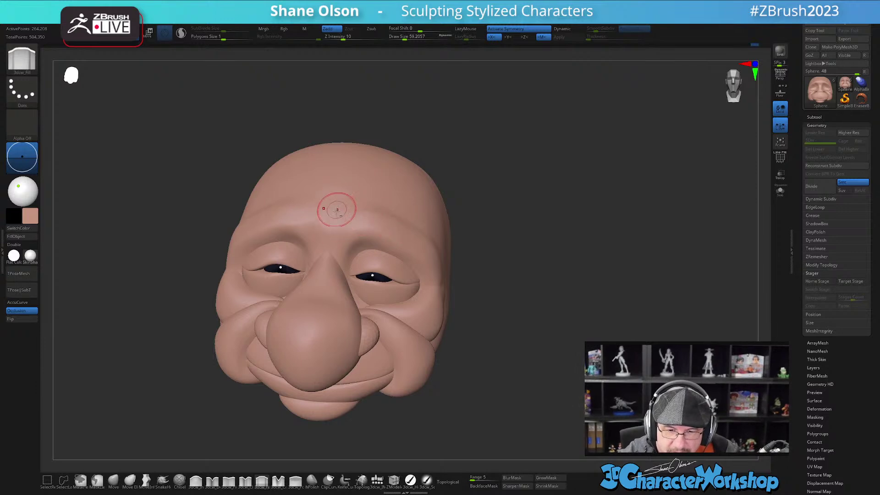
drag(468, 237, 502, 239)
drag(469, 264, 519, 340)
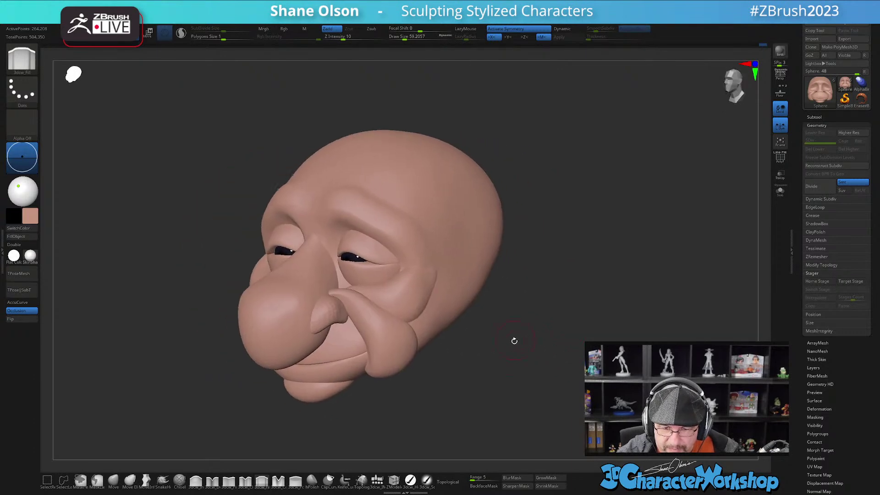
- Insert a mirrored Appendage mesh on the side of the head as an ear, with a draw size of about 116
click(377, 479)
click(266, 54)
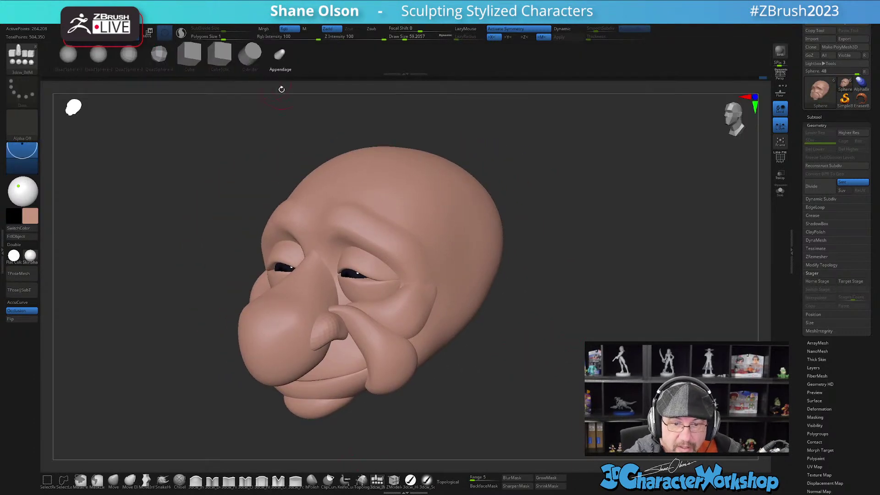
key(s)
click(508, 334)
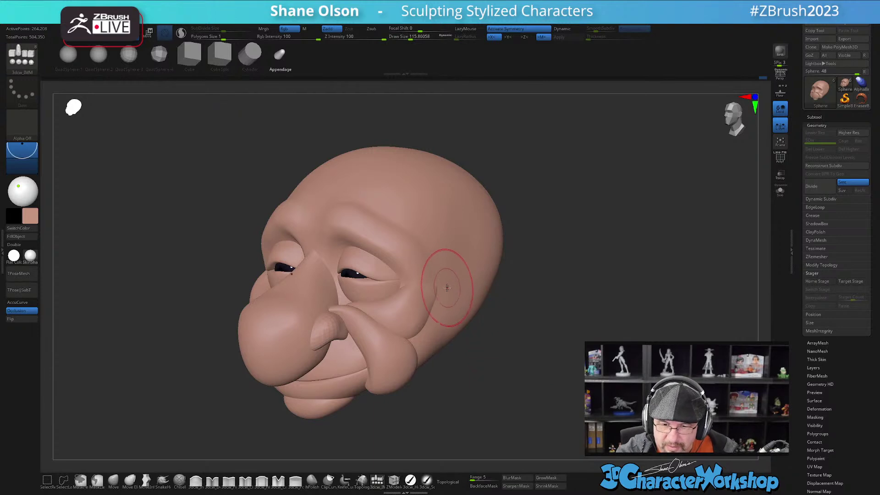
drag(454, 304, 465, 375)
mouse_move(535, 390)
mouse_down()
mouse_move(539, 359)
mouse_move(540, 389)
mouse_move(530, 401)
mouse_up()
- Orient and position the ear mesh with the gizmo so it extends outward from the head's side, and switch to the Move brush
key(w)
drag(431, 298, 483, 215)
drag(470, 275, 469, 256)
drag(515, 345, 491, 264)
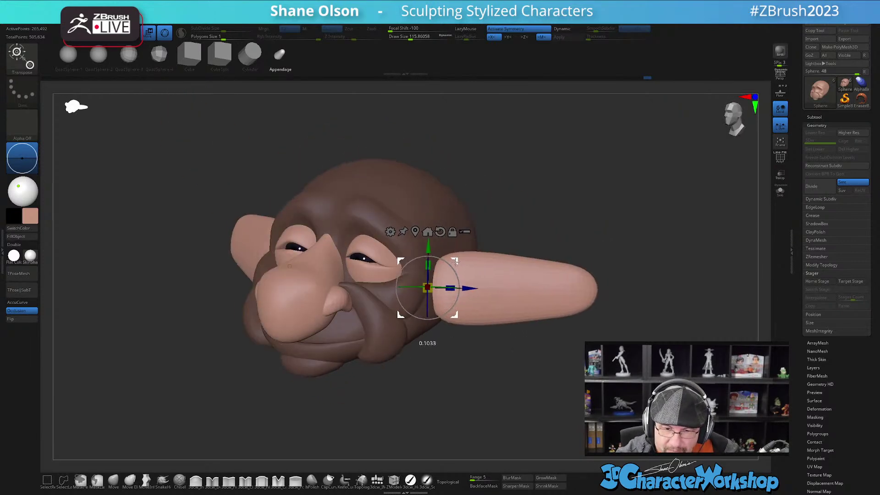
shift+drag(506, 359, 509, 376)
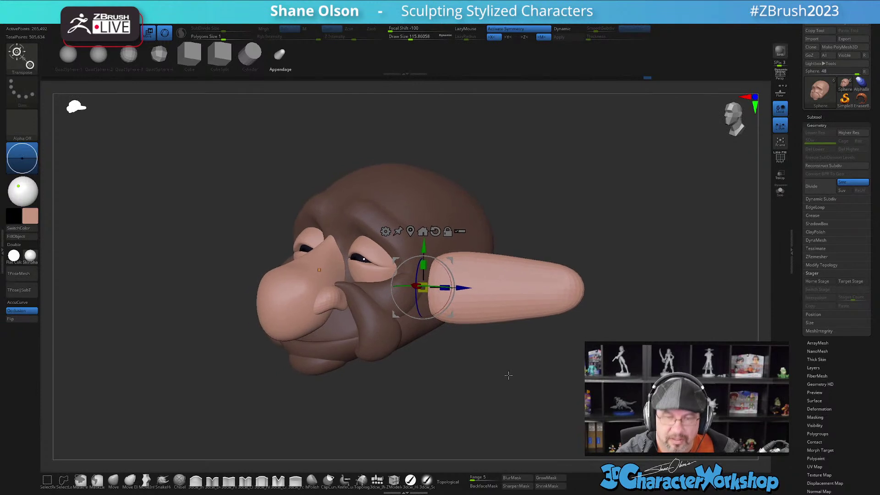
click(120, 479)
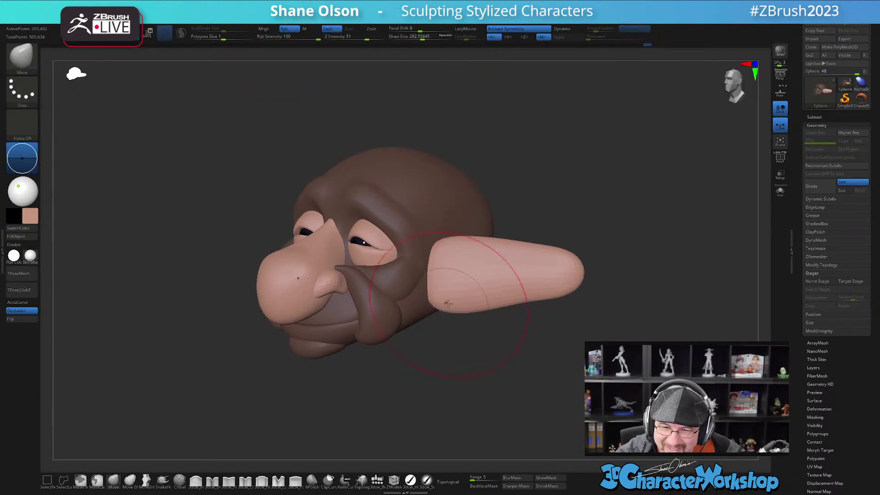
- Reduce the draw size to about 124, separate the ears into their own subtool with Split Unmasked Points, and select that subtool
drag(483, 328, 492, 351)
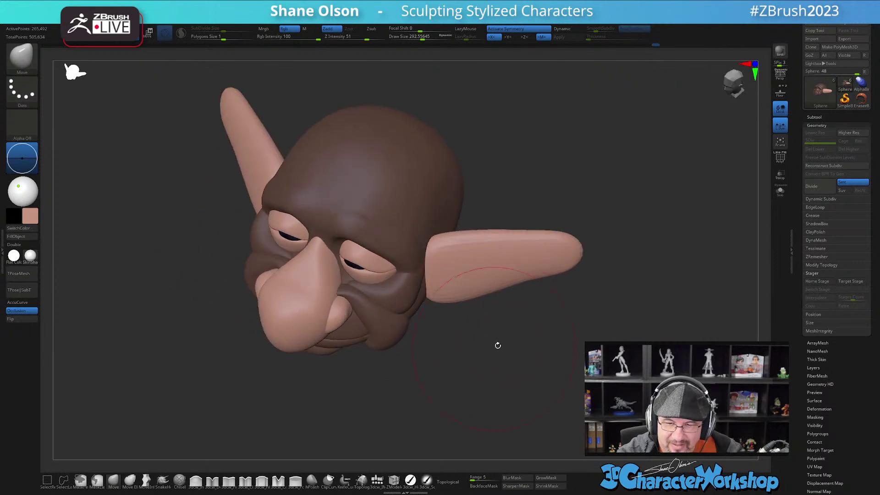
alt+drag(523, 316, 477, 353)
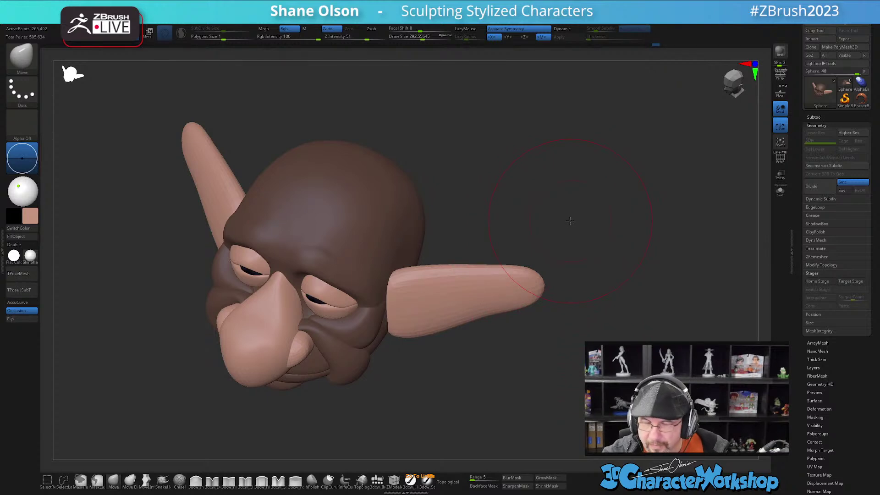
drag(487, 369, 414, 406)
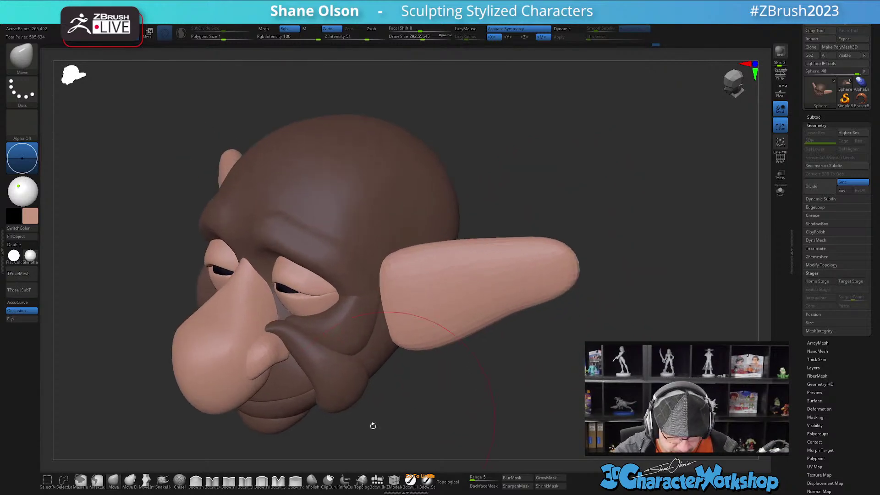
mouse_move(451, 366)
mouse_down()
mouse_move(436, 369)
mouse_move(444, 381)
mouse_move(457, 359)
mouse_move(449, 379)
mouse_move(475, 364)
mouse_up()
key(s)
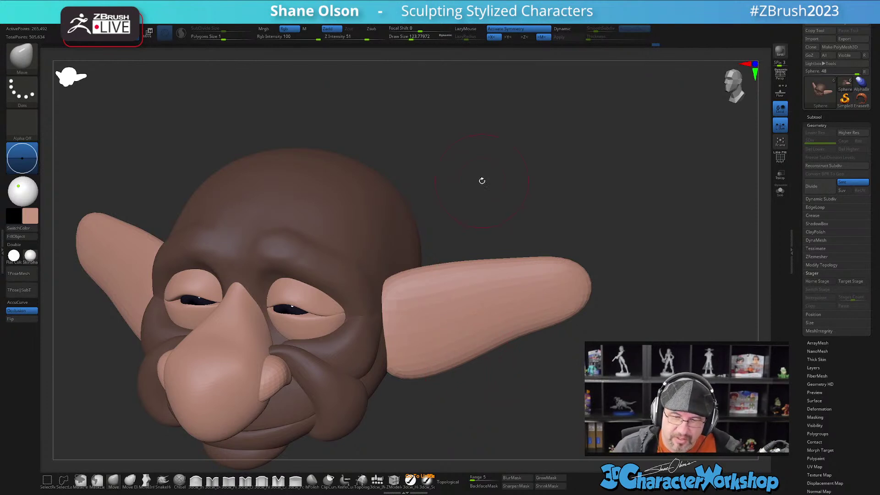
alt+drag(482, 178, 472, 155)
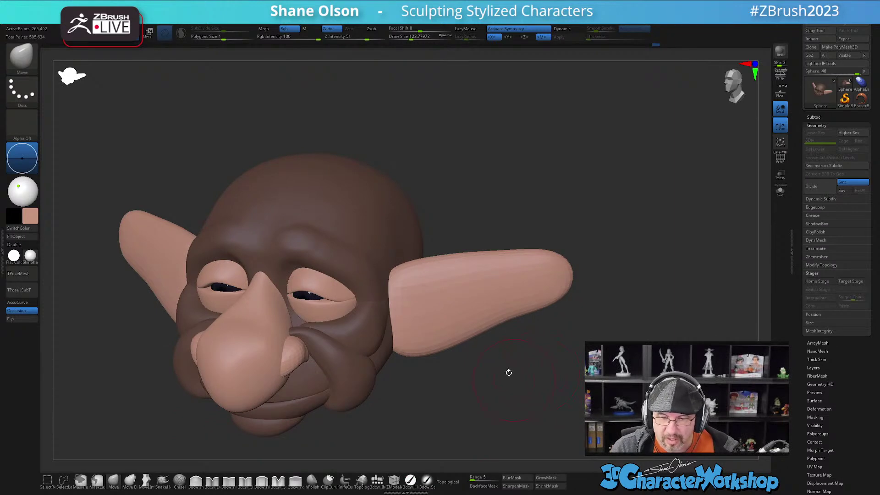
key(space)
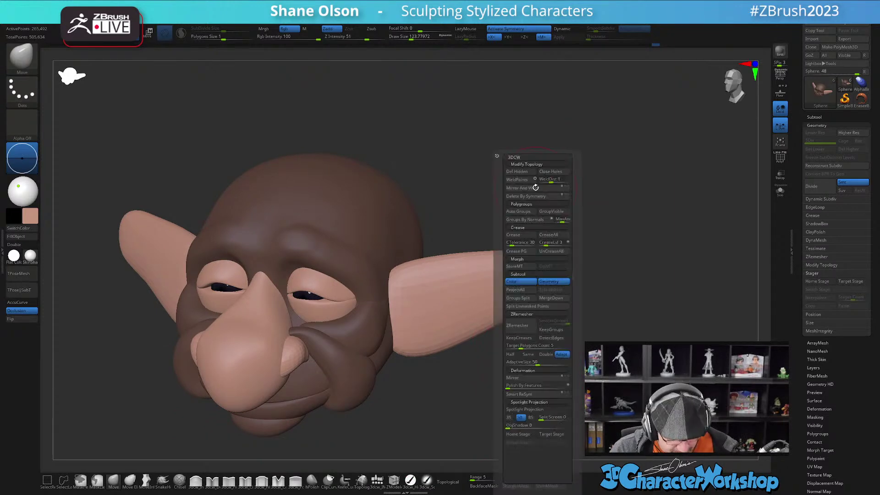
click(526, 306)
drag(518, 168, 530, 179)
alt+click(455, 310)
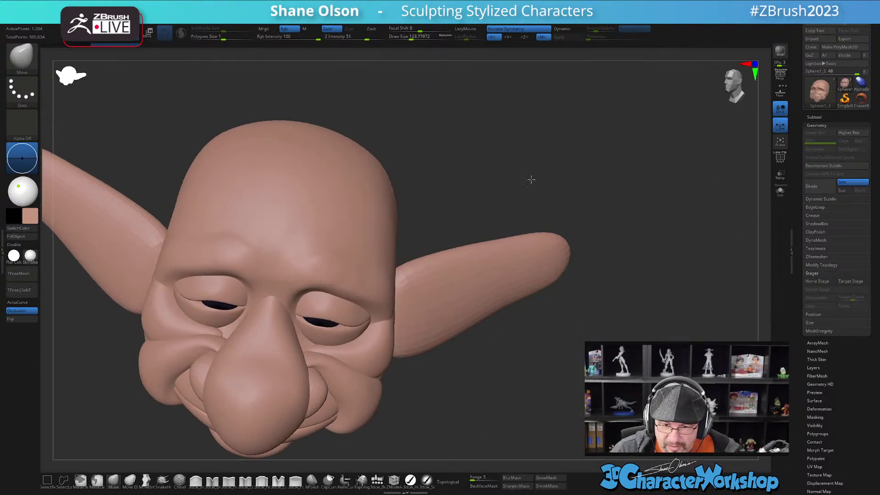
- Show the polyframe and taper the ear tips into points with the Move brush at a draw size of about 74
drag(525, 331, 482, 318)
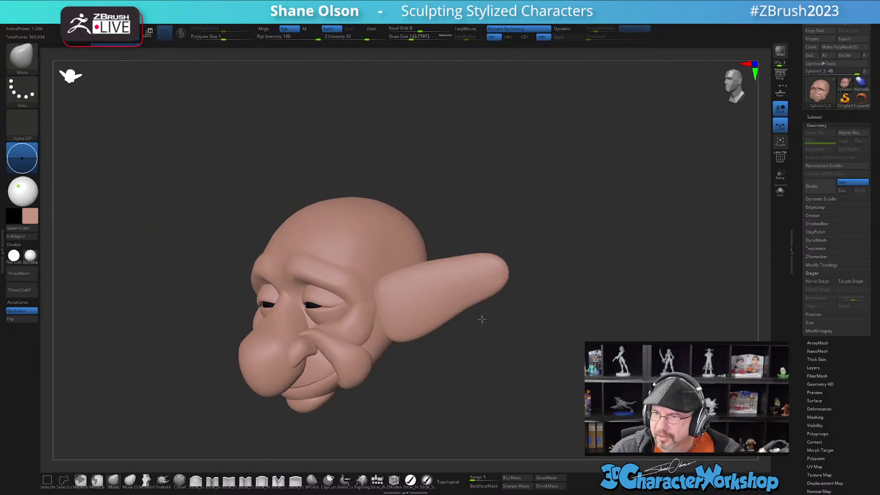
alt+drag(537, 198, 481, 212)
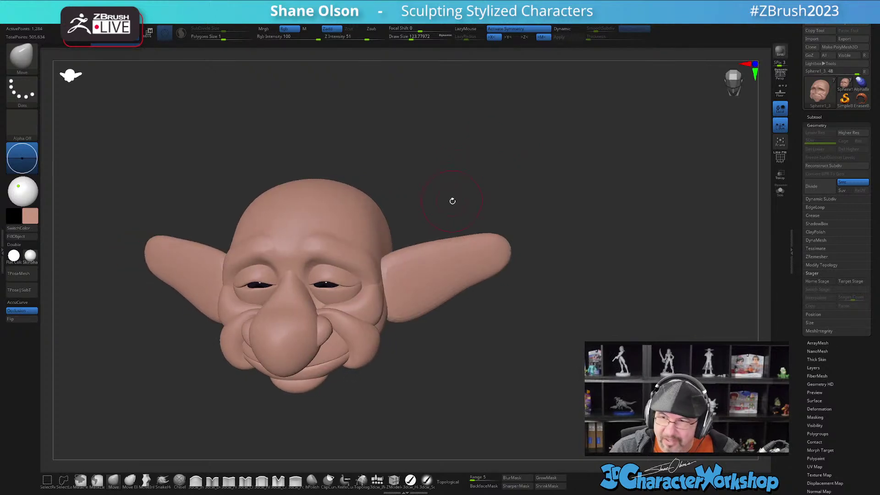
key(shift+f)
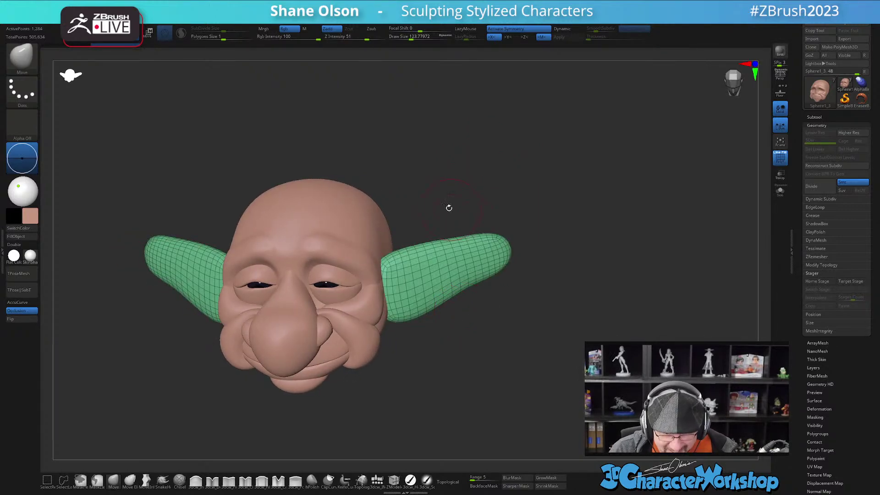
mouse_move(447, 201)
alt+mouse_down()
mouse_move(451, 190)
mouse_move(430, 211)
mouse_move(441, 193)
mouse_move(445, 209)
mouse_move(440, 202)
mouse_move(458, 190)
mouse_move(461, 199)
alt+mouse_up()
key(s)
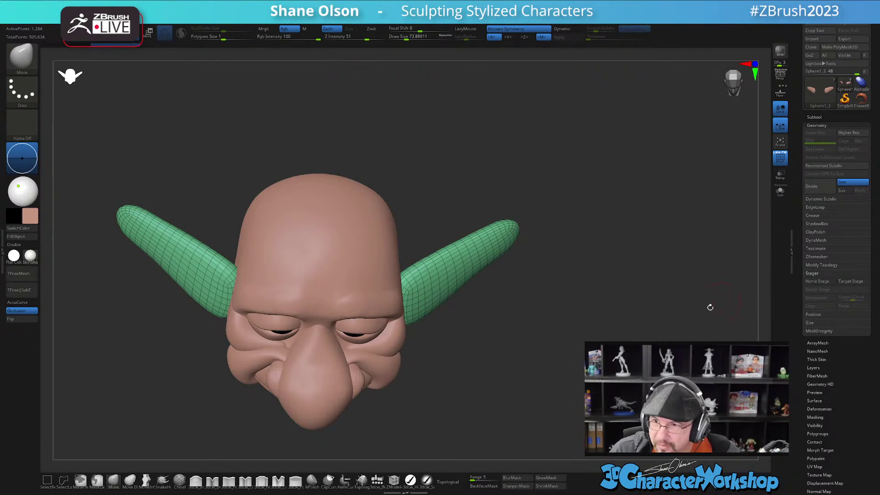
drag(630, 287, 596, 314)
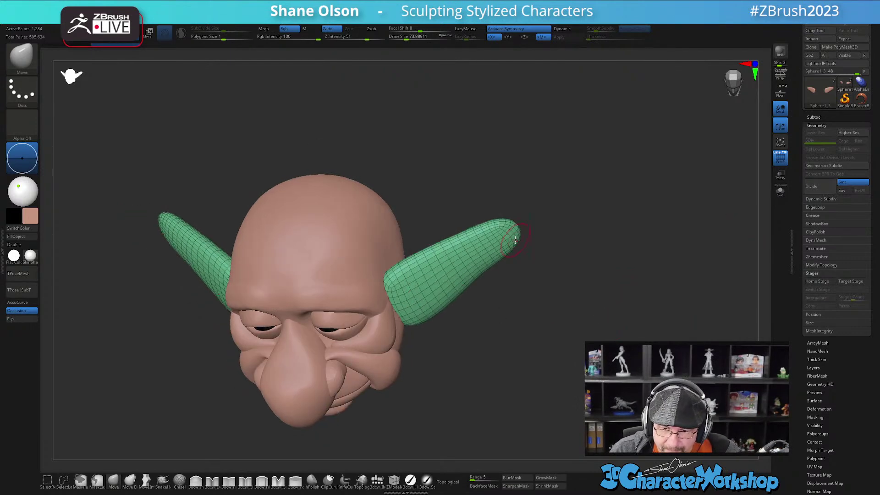
mouse_move(522, 222)
mouse_down()
mouse_move(533, 212)
mouse_move(523, 216)
mouse_up()
drag(579, 255, 581, 288)
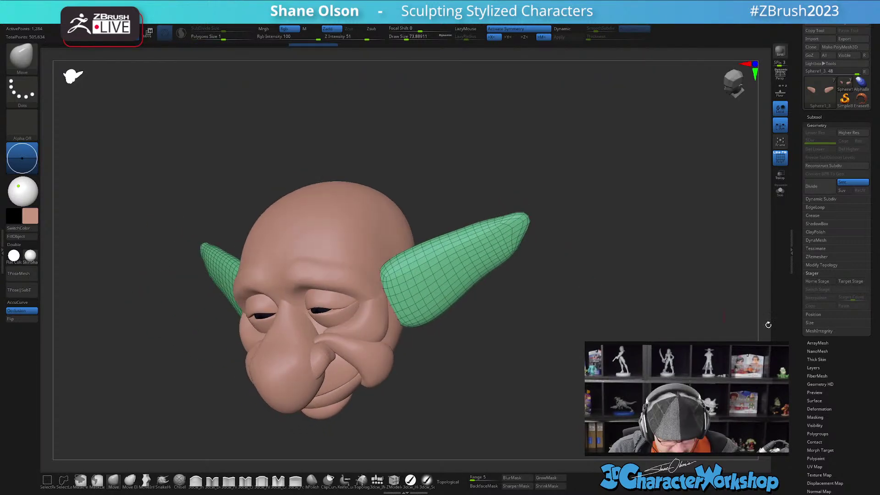
- Subdivide the ears once, delete the lower subdivision level, and hide the polyframe
click(823, 166)
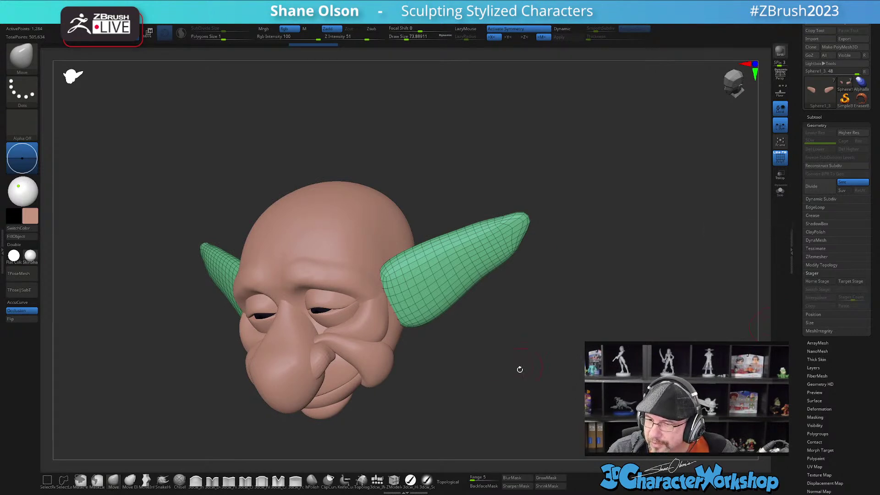
click(815, 149)
drag(581, 275, 590, 277)
key(shift+f)
- Enlarge the Move brush to a draw size of about 104 and push the inner ear surface inward near its base
mouse_move(459, 321)
alt+mouse_down()
mouse_move(450, 357)
mouse_move(476, 303)
alt+mouse_up()
key(s)
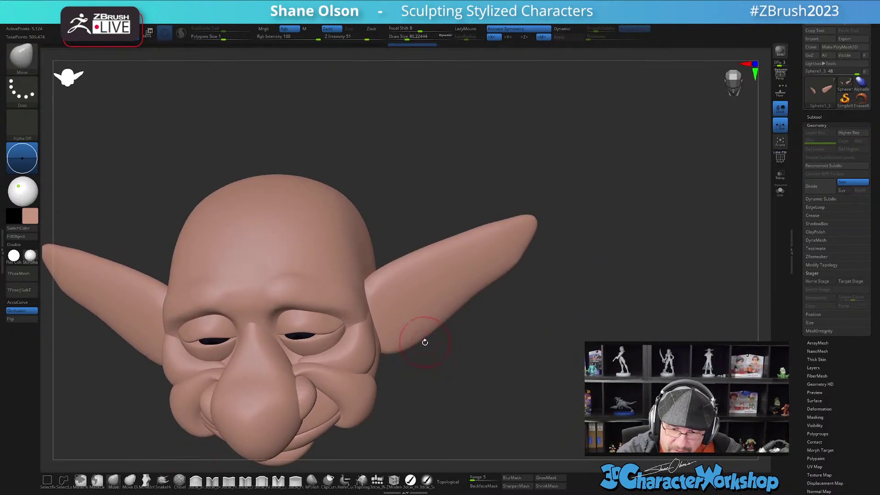
drag(423, 351, 430, 367)
key(s)
click(407, 332)
drag(407, 333, 410, 332)
drag(444, 356, 447, 366)
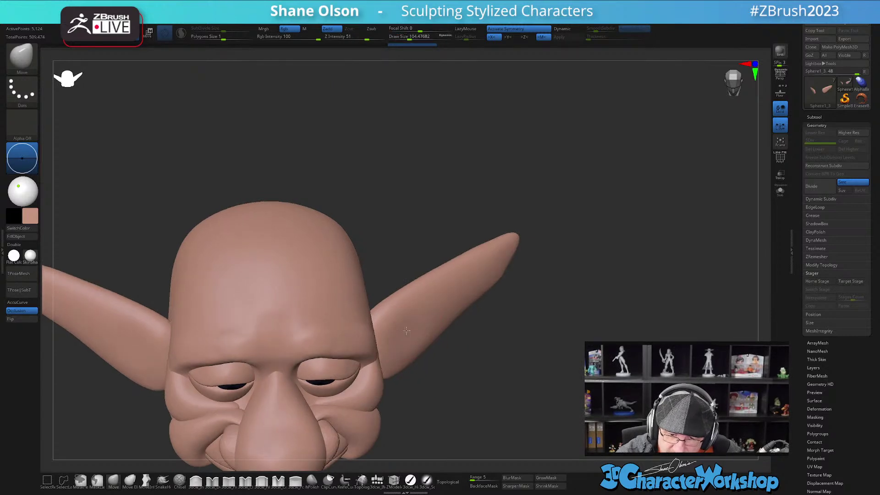
drag(407, 330, 399, 328)
drag(441, 357, 443, 367)
- Extend the inner ear hollow toward the tip with the Move brush, shaping a raised rim along the upper edge
drag(409, 317, 440, 297)
drag(435, 357, 437, 366)
drag(404, 334, 395, 332)
drag(442, 366, 436, 345)
right_drag(448, 316, 452, 302)
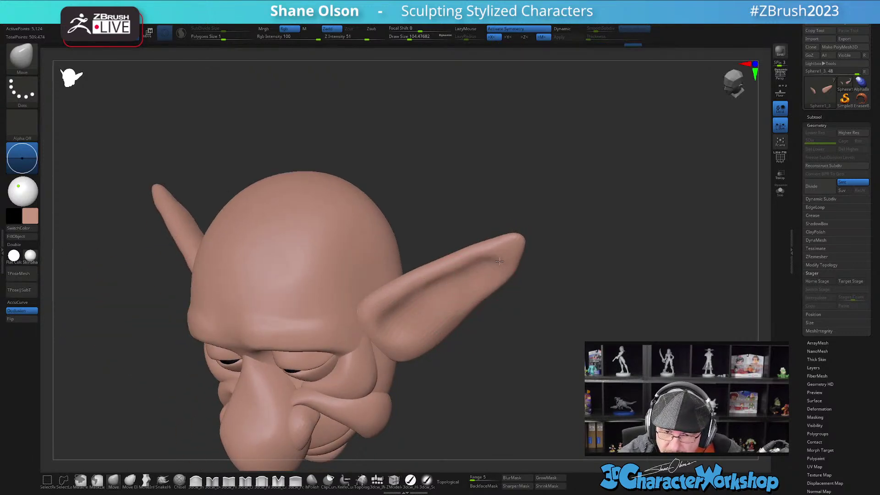
right_drag(484, 275, 444, 304)
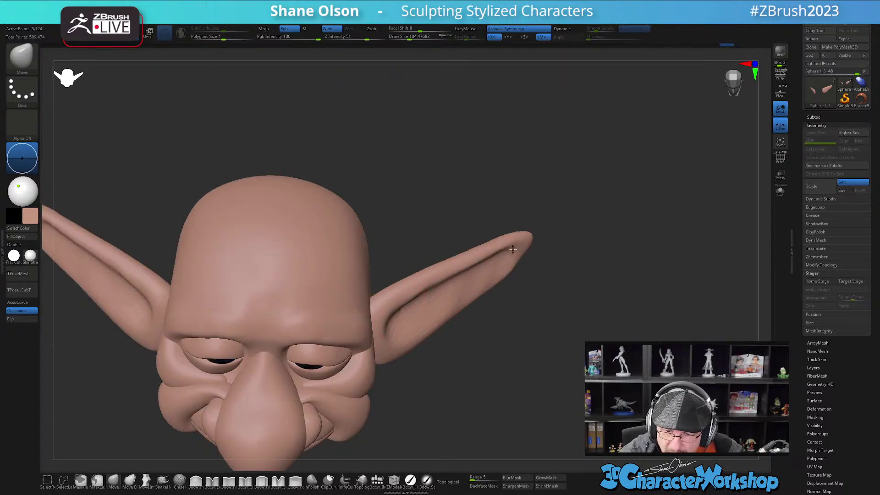
right_drag(486, 266, 499, 260)
right_drag(441, 293, 395, 303)
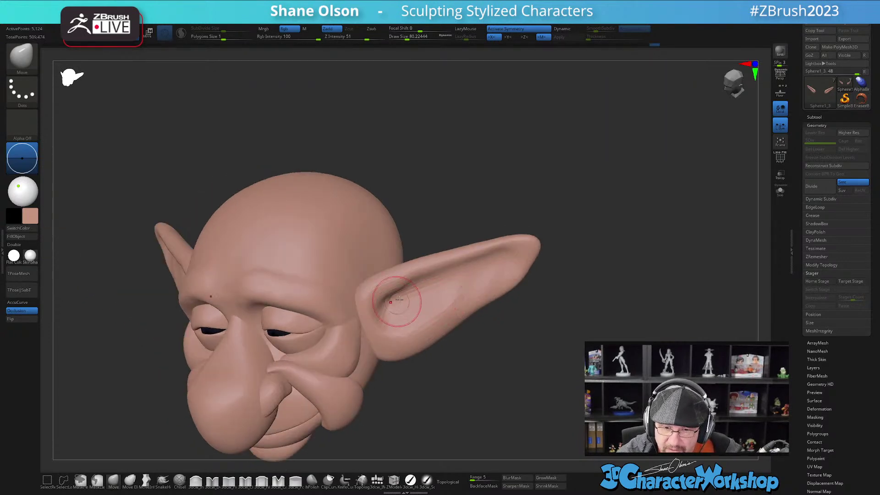
- Smooth the inside of the ear hollow and its rim at a draw size of about 80
mouse_move(388, 307)
shift+mouse_down()
mouse_move(459, 280)
mouse_move(451, 283)
shift+mouse_up()
mouse_move(392, 301)
shift+mouse_down()
mouse_move(515, 252)
mouse_move(495, 277)
shift+mouse_up()
right_drag(494, 278, 487, 294)
mouse_move(440, 299)
shift+mouse_down()
mouse_move(438, 284)
mouse_move(448, 287)
mouse_move(419, 322)
shift+mouse_up()
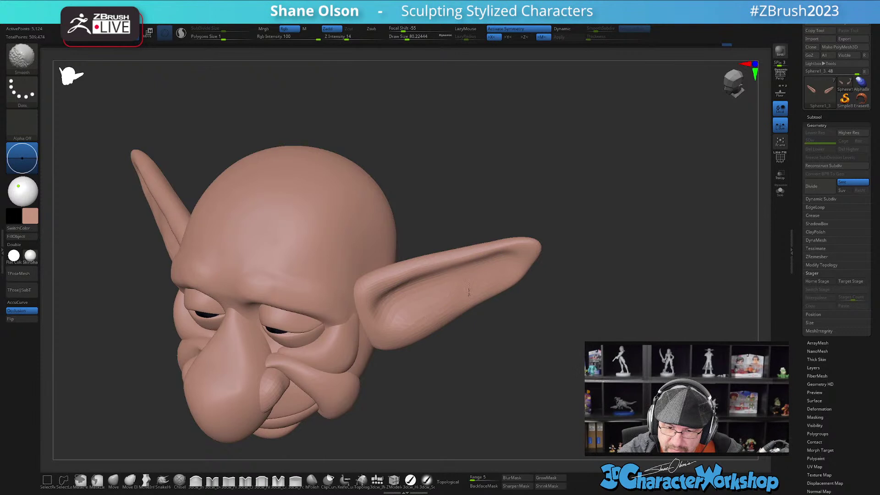
mouse_move(519, 262)
right_down()
mouse_move(493, 276)
mouse_move(496, 262)
right_up()
key(shift)
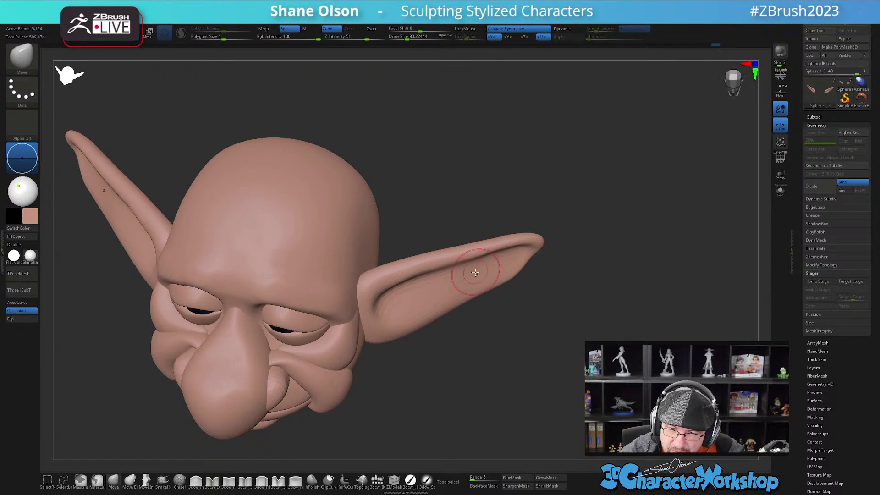
- Shape a small fold at the lower front of the ear hollow at a draw size of about 65 and smooth around it
mouse_move(460, 287)
right_down()
mouse_move(440, 363)
mouse_move(449, 343)
mouse_move(418, 301)
mouse_move(420, 288)
mouse_move(461, 298)
mouse_move(425, 331)
right_up()
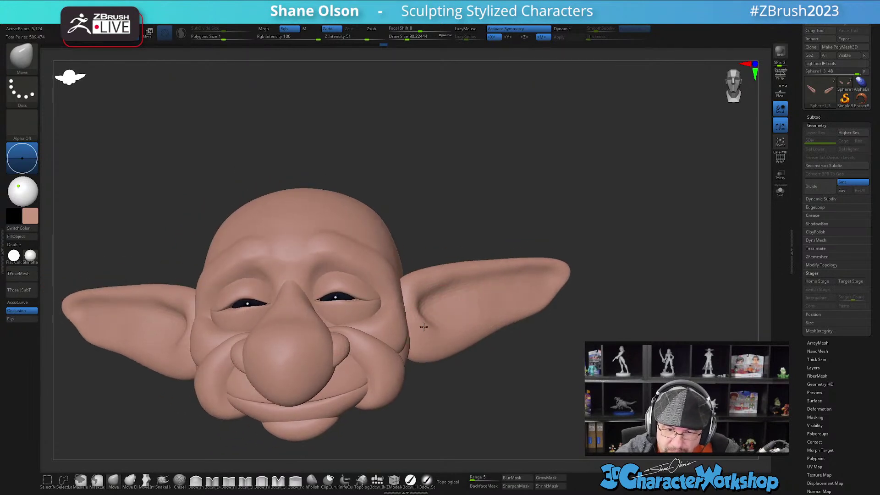
key(bracketleft)
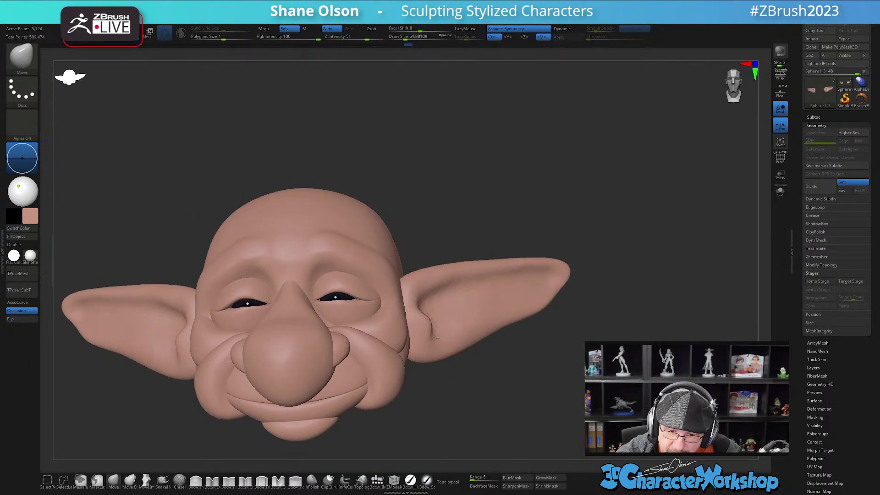
mouse_move(452, 311)
right_down()
mouse_move(412, 308)
mouse_move(434, 311)
right_up()
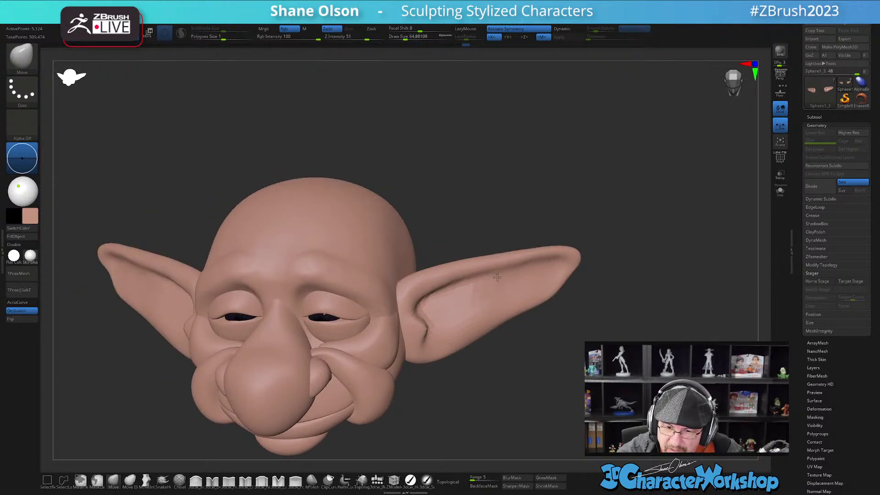
mouse_move(477, 289)
right_down()
mouse_move(507, 377)
mouse_move(494, 383)
mouse_move(513, 379)
mouse_move(515, 357)
right_up()
key(shift)
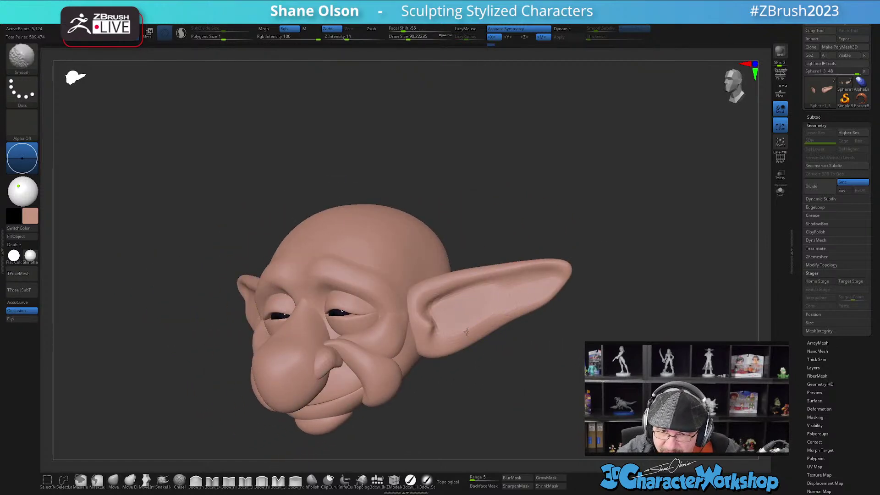
right_drag(466, 332, 542, 359)
- Raise the Move brush draw size to about 149 and reshape the ear's lower edge into a curve sweeping to the tip
key(s)
click(534, 327)
key(s)
click(454, 355)
drag(441, 353, 481, 342)
mouse_move(528, 309)
mouse_down()
mouse_move(530, 295)
mouse_move(550, 316)
mouse_move(512, 308)
mouse_move(526, 282)
mouse_up()
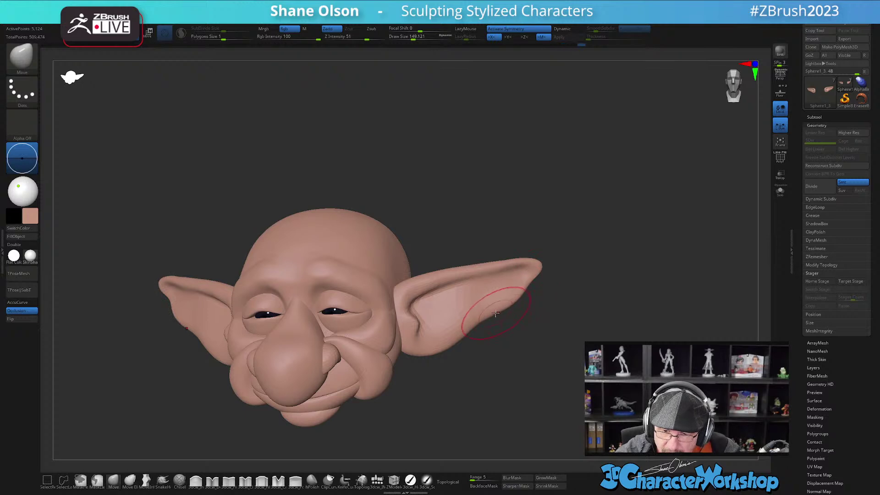
mouse_move(535, 381)
mouse_down()
mouse_move(560, 379)
mouse_move(538, 385)
mouse_move(523, 370)
mouse_up()
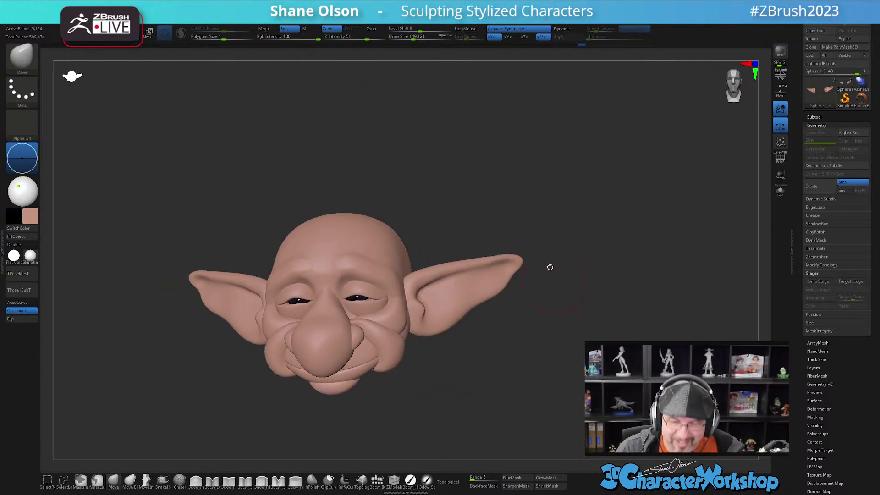
drag(585, 310, 515, 360)
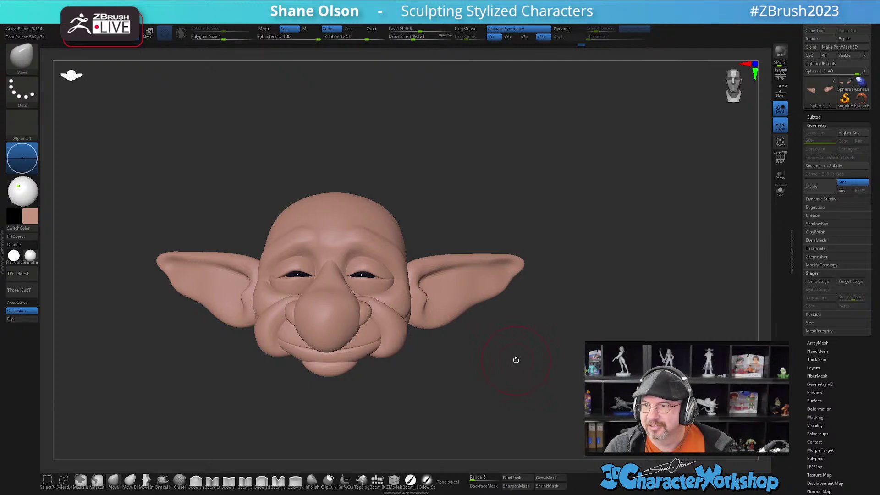
- Show the polyframe on the ears, divide their mesh once more, and delete the lower subdivision level
key(shift+f)
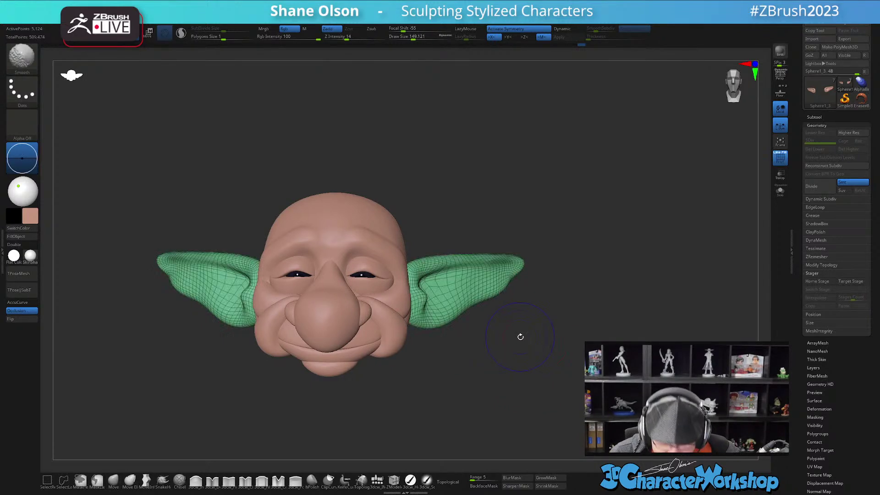
drag(521, 335, 504, 336)
mouse_move(503, 381)
alt+mouse_down()
mouse_move(549, 373)
mouse_move(527, 381)
alt+mouse_up()
key(ctrl+d)
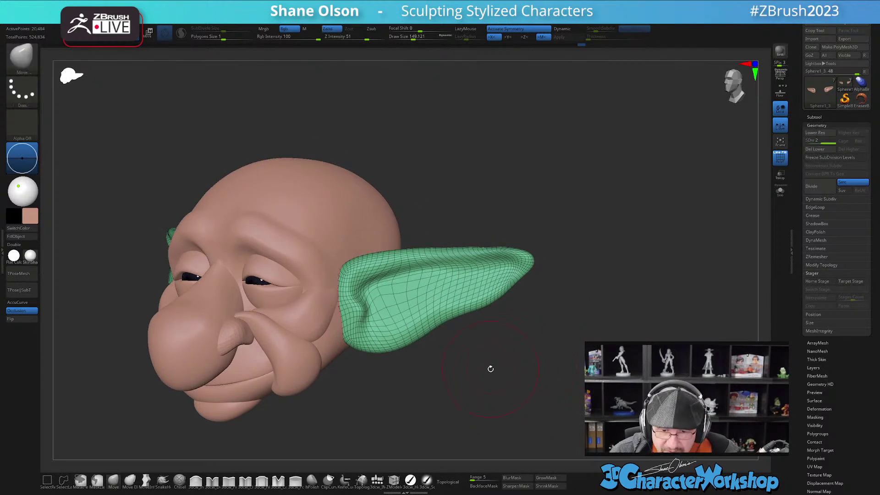
click(820, 150)
- ZRemesh the ears with a target polygon count of 2 and turn on Dynamic Subdiv with the polyframe hidden
key(3)
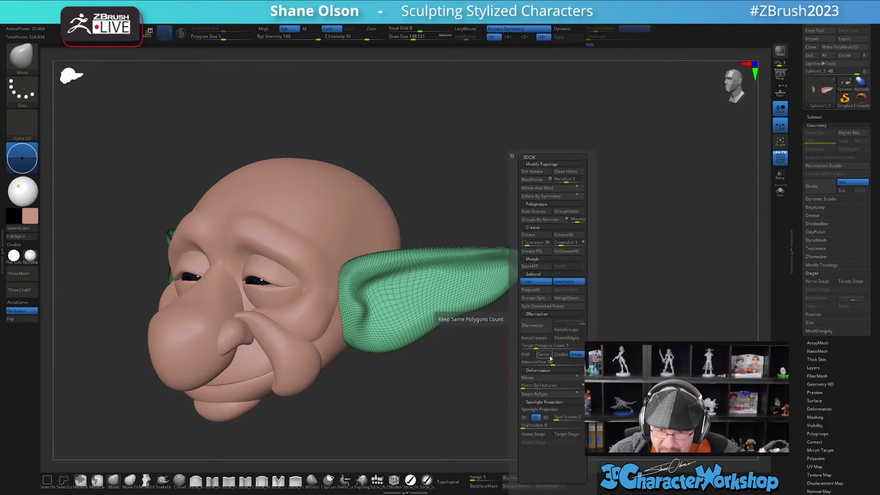
click(553, 347)
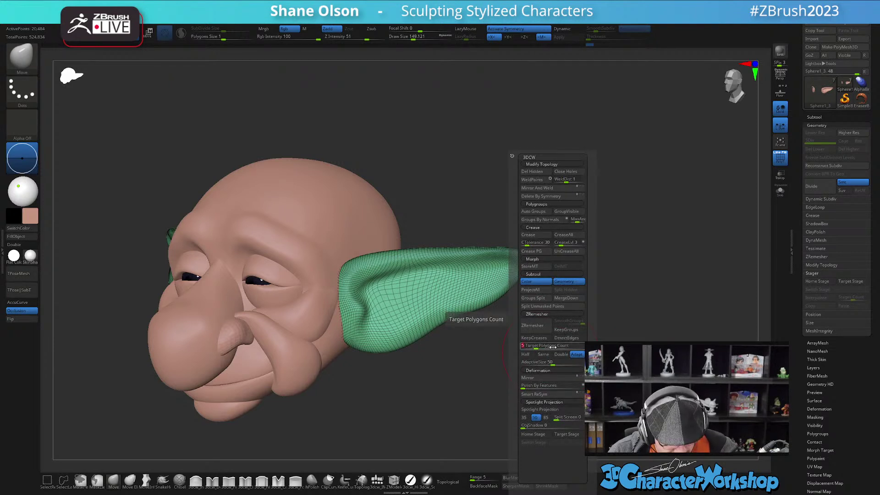
click(536, 326)
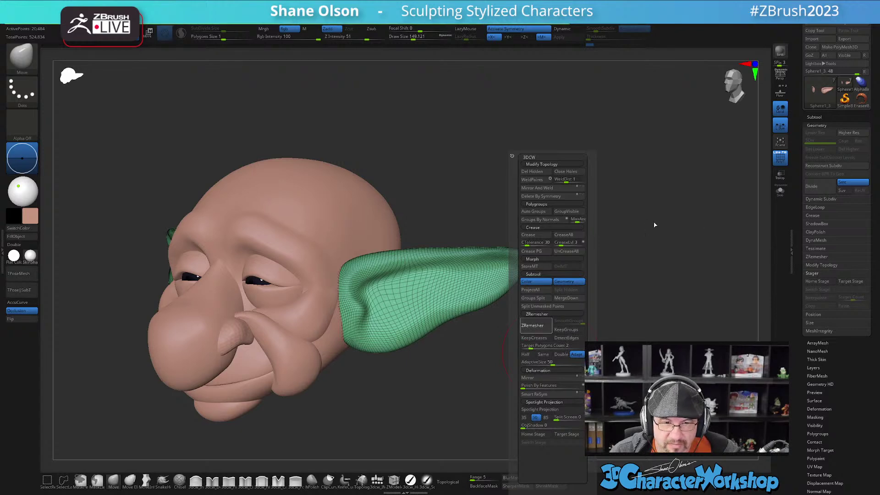
drag(538, 337, 509, 372)
key(shift+f)
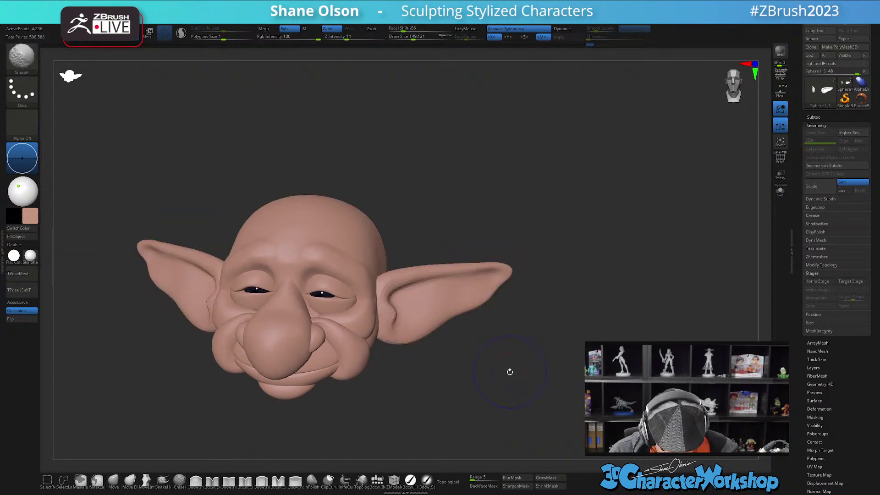
key(d)
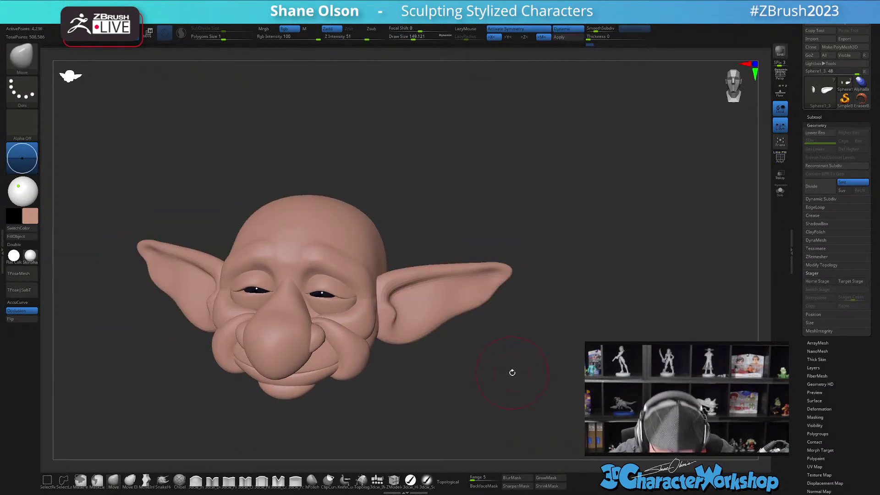
- Lower the Move brush draw size to about 124 and refine the ear's lower edge toward the tip
mouse_move(490, 357)
mouse_down()
mouse_move(462, 337)
mouse_move(465, 360)
mouse_move(467, 328)
mouse_up()
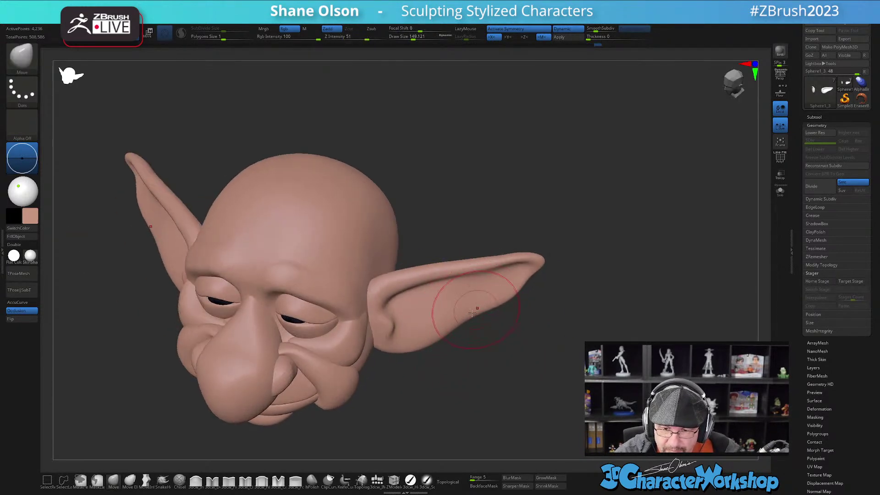
key(s)
drag(491, 288, 489, 287)
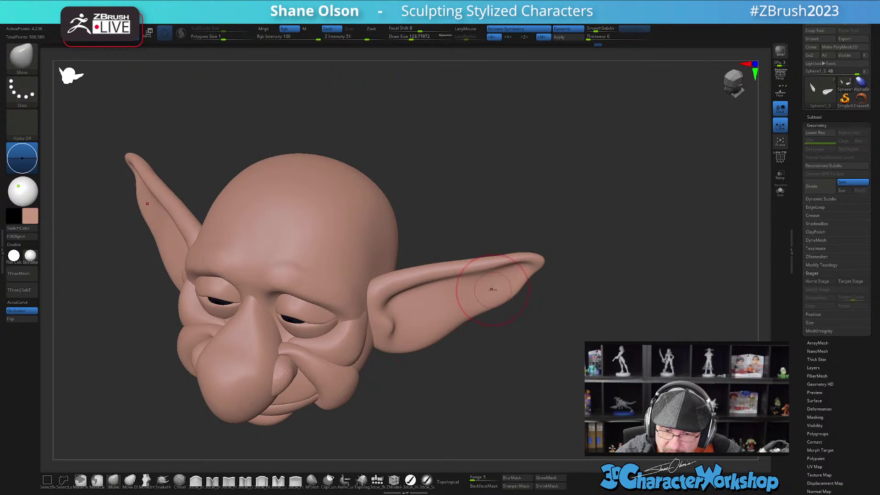
alt+right_drag(488, 294, 520, 281)
drag(502, 313, 501, 330)
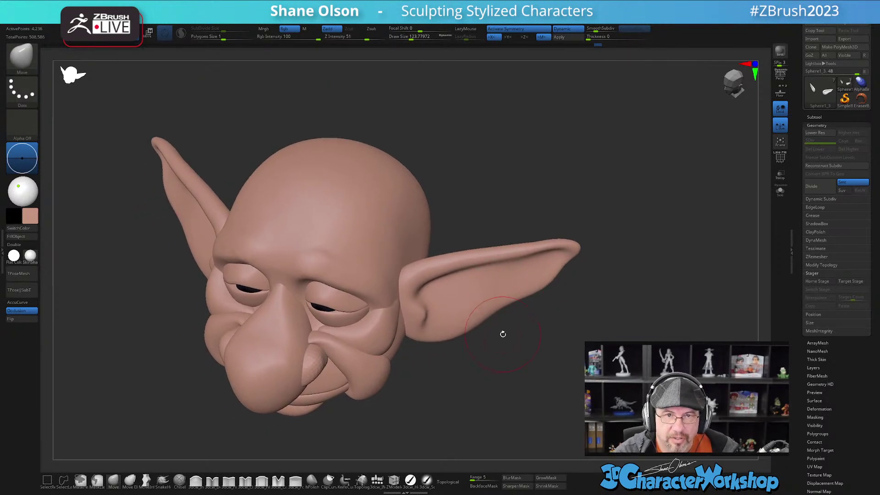
drag(496, 372, 522, 321)
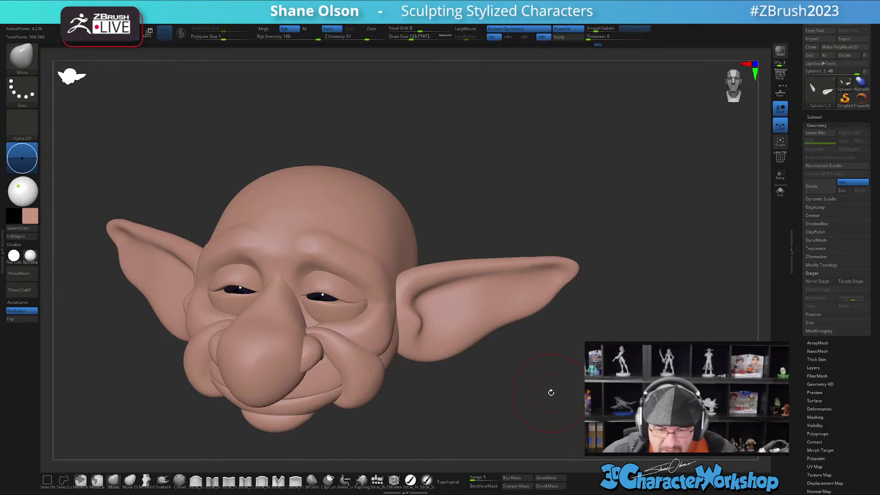
drag(438, 389, 444, 389)
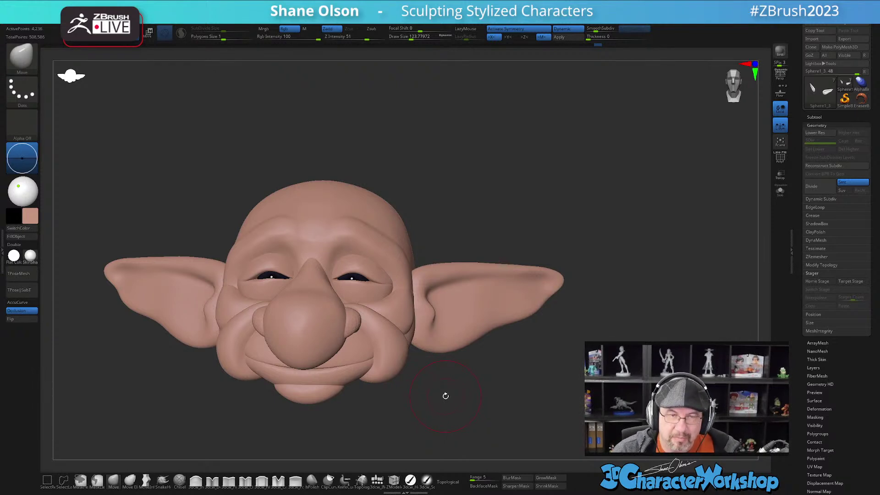
drag(468, 366, 471, 358)
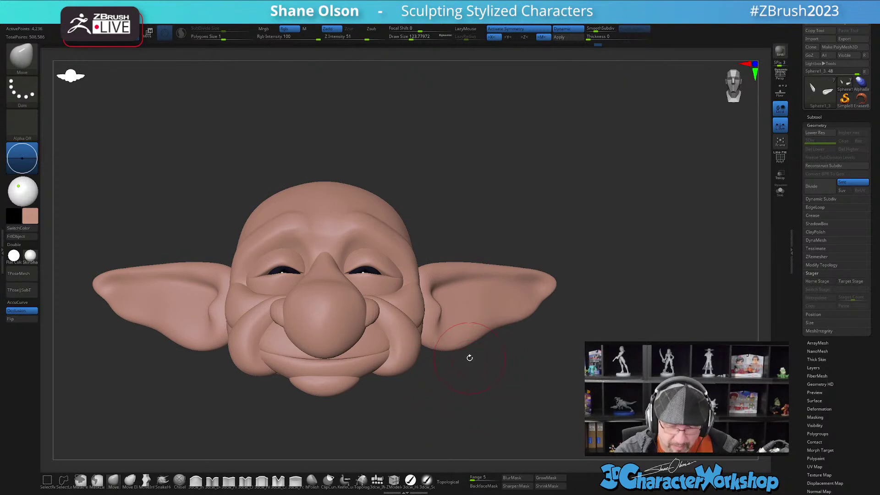
key(w)
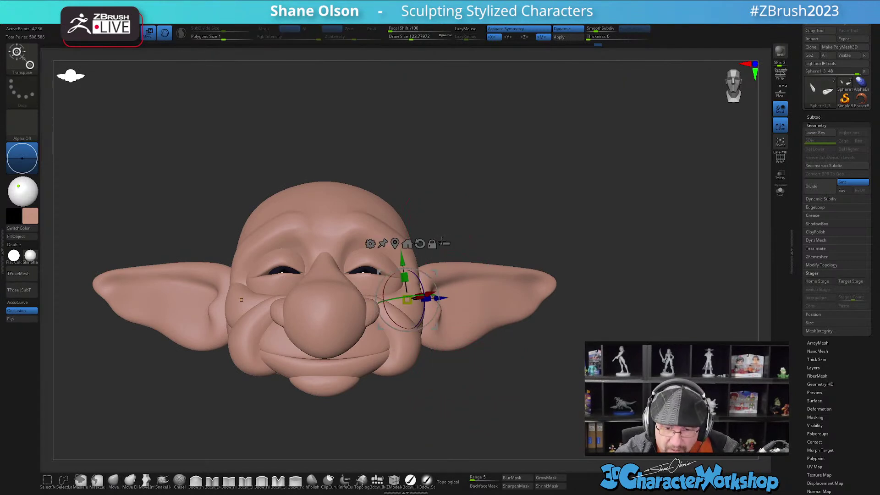
click(369, 243)
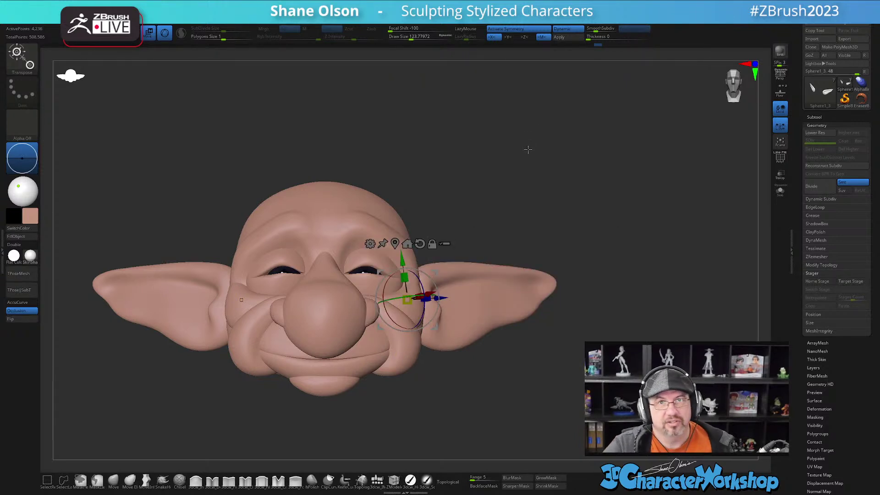
drag(464, 398, 456, 415)
mouse_move(434, 370)
mouse_down()
mouse_move(447, 396)
mouse_move(465, 383)
mouse_move(483, 343)
mouse_move(490, 365)
mouse_move(493, 350)
mouse_up()
- Return to the Move brush at a draw size of about 87 and shape a rounded inner bowl with a raised ridge inside the ear
key(q)
key(s)
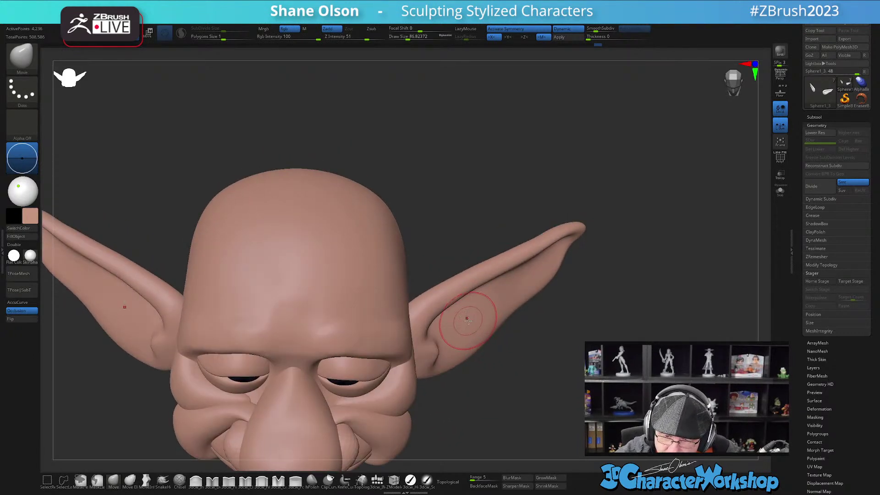
mouse_move(489, 317)
mouse_down()
mouse_move(471, 307)
mouse_move(493, 319)
mouse_up()
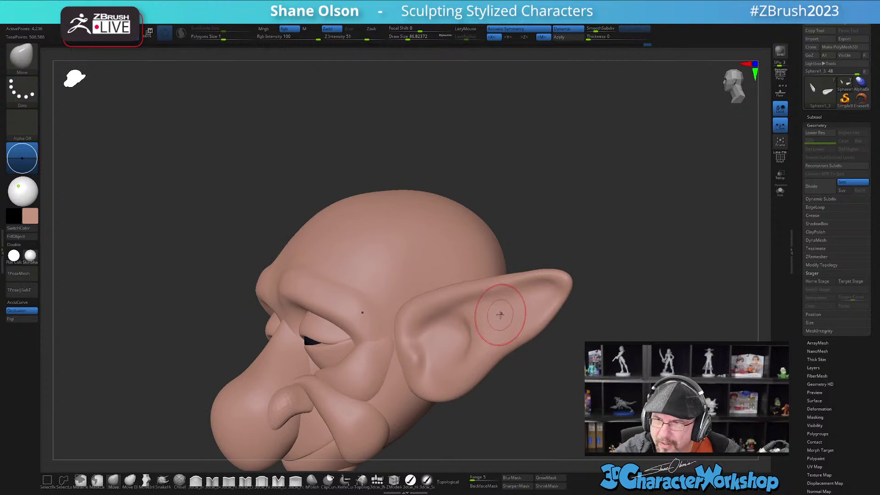
right_drag(495, 317, 493, 331)
mouse_move(453, 319)
mouse_down()
mouse_move(465, 342)
mouse_move(454, 356)
mouse_move(467, 341)
mouse_move(436, 327)
mouse_up()
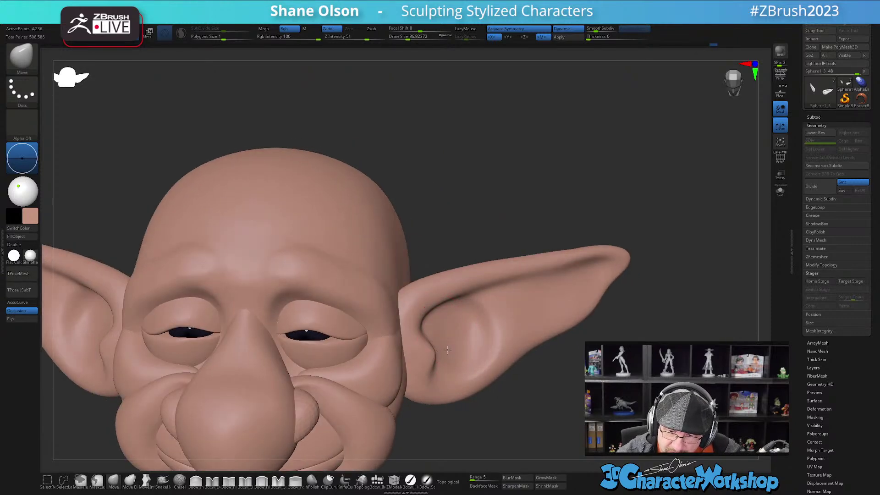
mouse_move(472, 384)
right_down()
mouse_move(471, 329)
mouse_move(477, 363)
mouse_move(438, 366)
right_up()
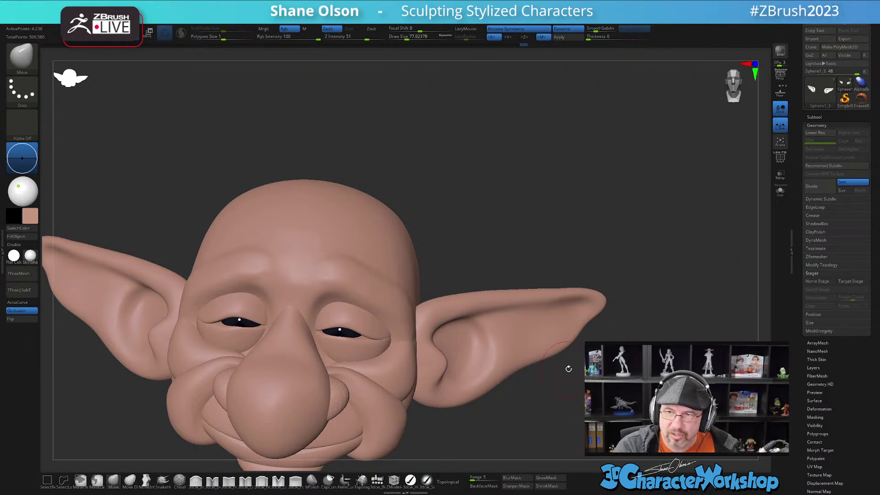
- Refine the inner bowl's ridge and the small front fold of the ear with Move brush draw sizes of about 49 to 74
mouse_move(570, 373)
mouse_down()
mouse_move(583, 366)
mouse_move(576, 383)
mouse_move(540, 407)
mouse_up()
key(s)
mouse_move(471, 368)
mouse_down()
mouse_move(462, 375)
mouse_move(454, 361)
mouse_up()
drag(457, 351, 461, 351)
right_drag(466, 348, 493, 344)
drag(460, 334, 463, 334)
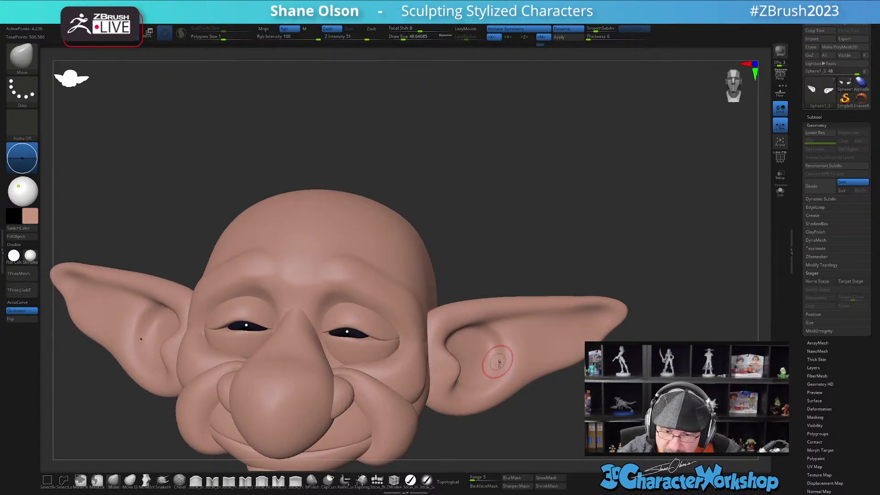
right_drag(494, 359, 499, 365)
drag(453, 365, 456, 360)
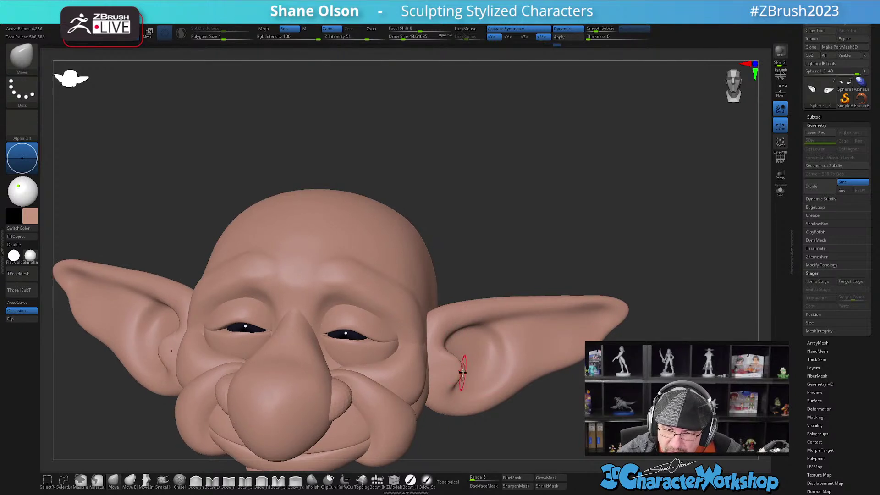
right_drag(521, 334, 568, 385)
key(s)
drag(562, 395, 565, 394)
mouse_move(565, 394)
right_down()
mouse_move(517, 378)
mouse_move(536, 398)
mouse_move(551, 383)
mouse_move(568, 415)
mouse_move(548, 362)
mouse_move(542, 400)
mouse_move(530, 359)
right_up()
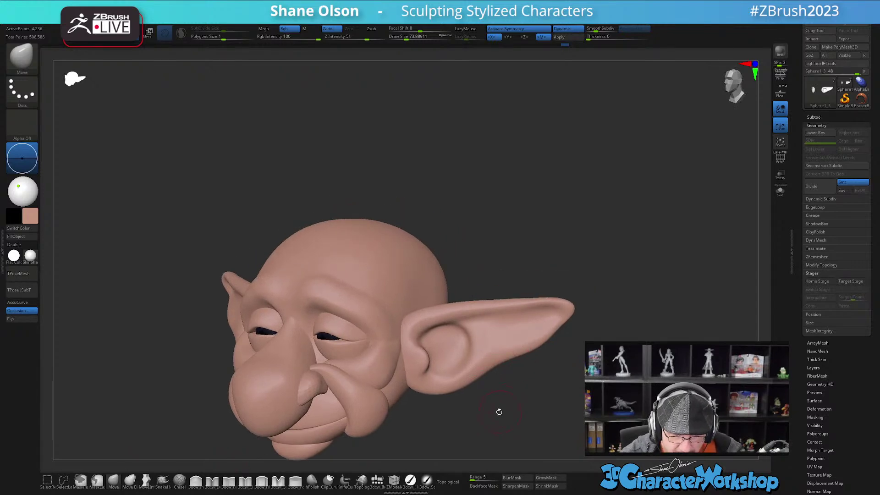
- Sculpt soft cartilage folds across the outer part of the ear with the cloth brush at a draw size of about 68
click(243, 482)
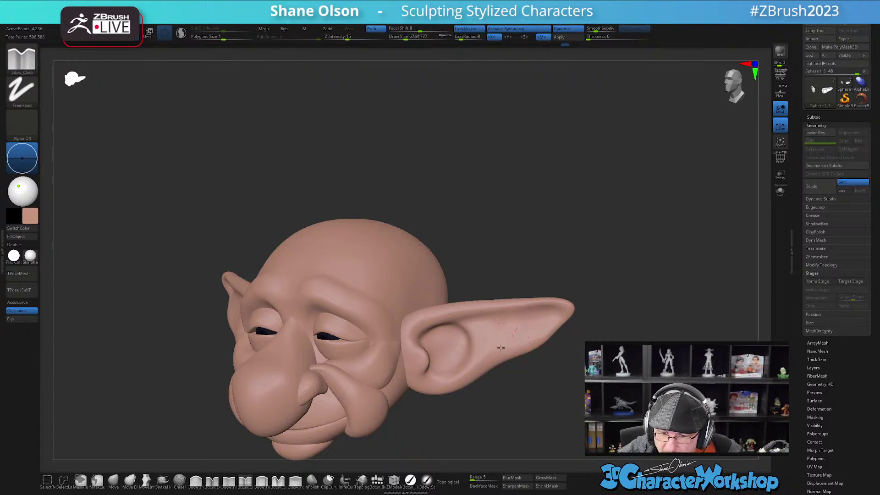
shift+drag(523, 403, 530, 380)
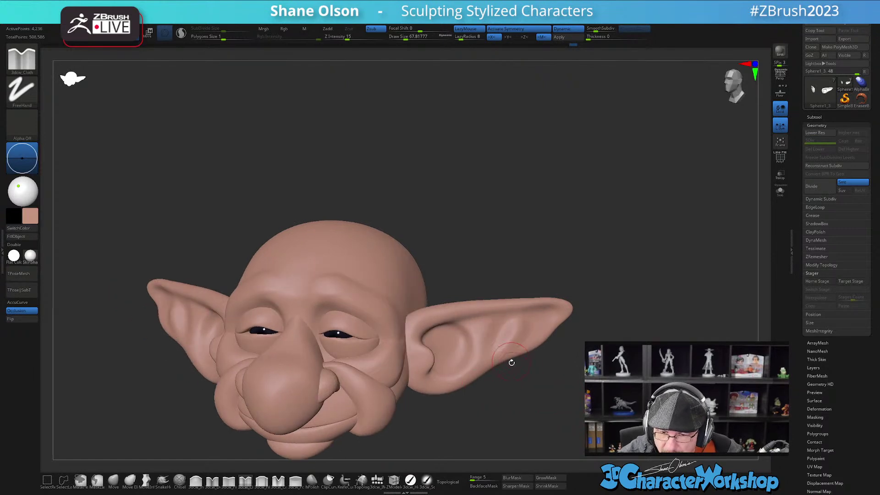
drag(456, 422, 529, 379)
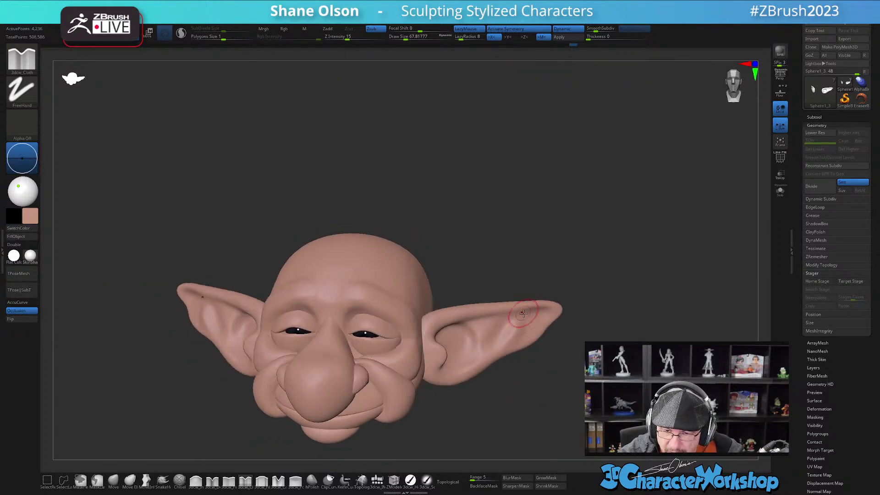
- Reduce the cloth brush draw size to about 37 and refine the folds beneath the ear's upper rim
mouse_move(551, 348)
alt+mouse_down()
mouse_move(540, 381)
mouse_move(550, 362)
alt+mouse_up()
key(s)
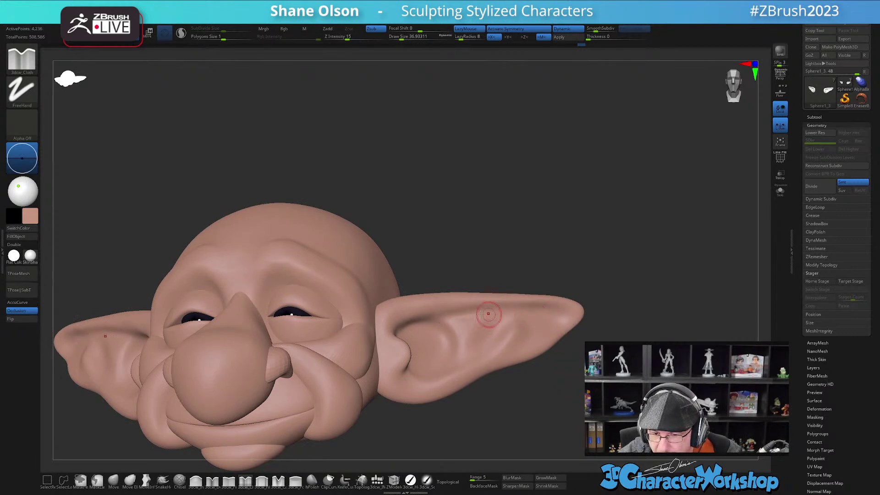
mouse_move(571, 326)
mouse_down()
mouse_move(580, 380)
mouse_move(561, 387)
mouse_move(591, 379)
mouse_up()
drag(471, 365, 526, 404)
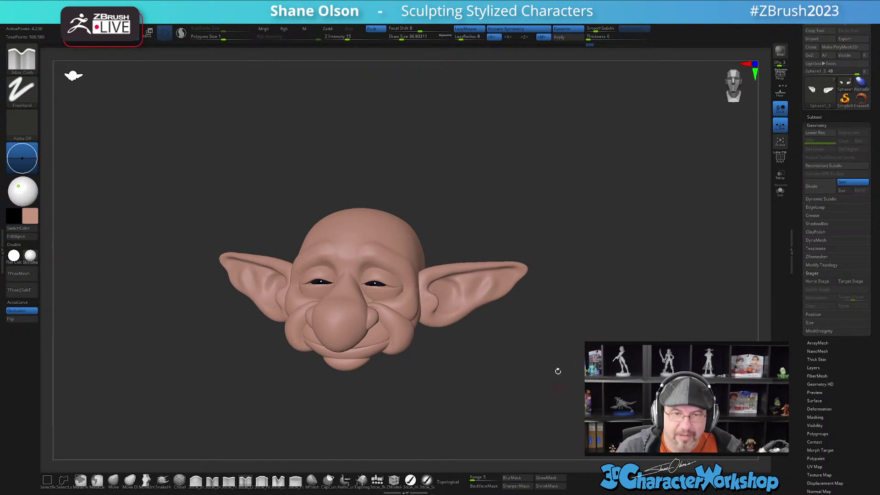
- Make the ears the active subtool and fill them with the current skin colour
alt+drag(612, 182, 607, 187)
mouse_move(516, 349)
alt+mouse_down()
mouse_move(539, 332)
mouse_move(463, 358)
mouse_move(333, 346)
mouse_move(346, 345)
alt+mouse_up()
alt+click(333, 346)
key(s)
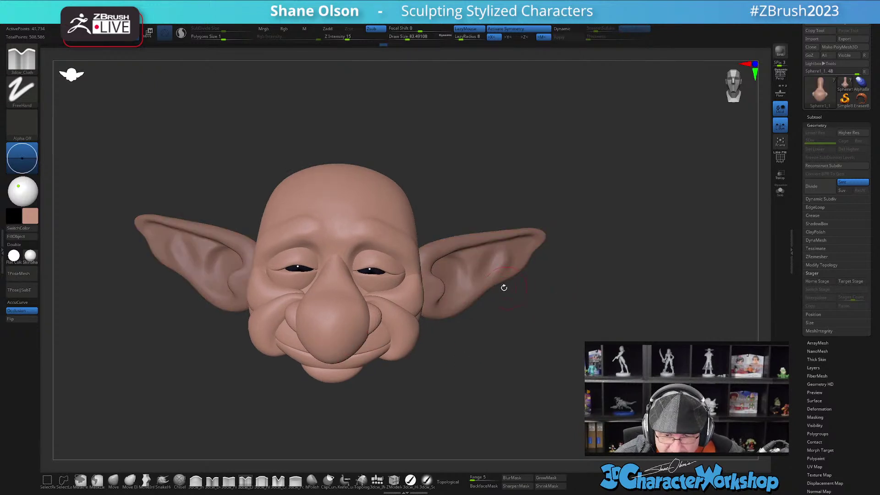
alt+click(479, 277)
drag(580, 324, 546, 335)
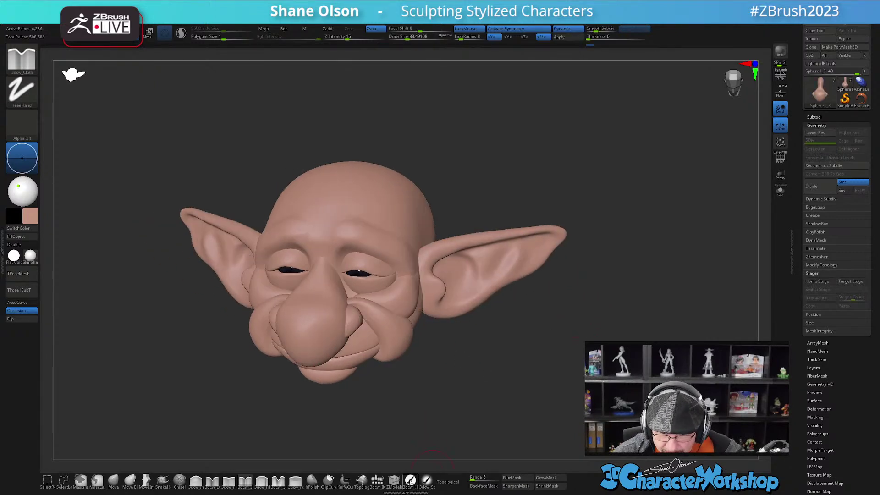
click(410, 480)
click(26, 236)
- Select the nose subtool and adjust the underside of its tip with the Move brush at a draw size of about 167
alt+click(345, 367)
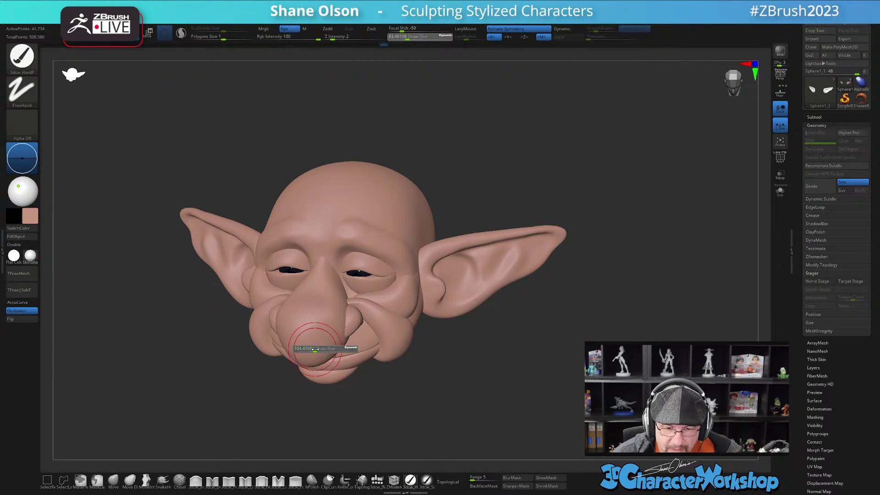
click(113, 479)
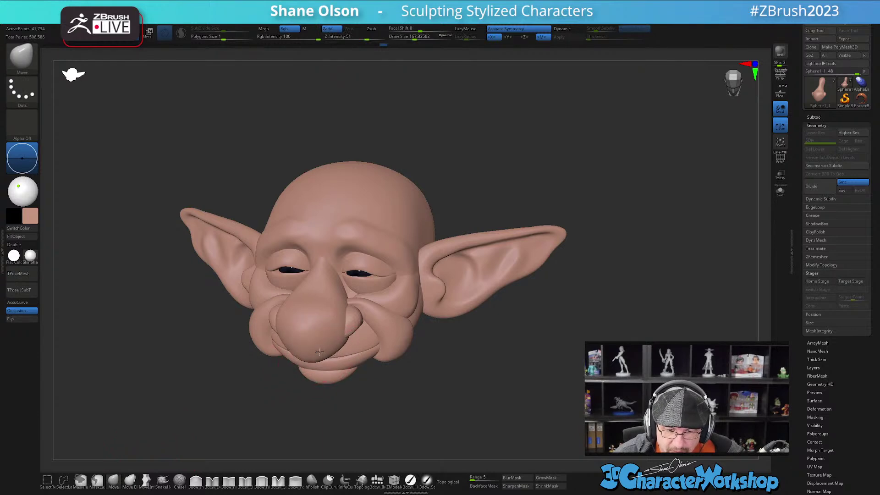
drag(491, 415, 504, 395)
drag(306, 361, 305, 359)
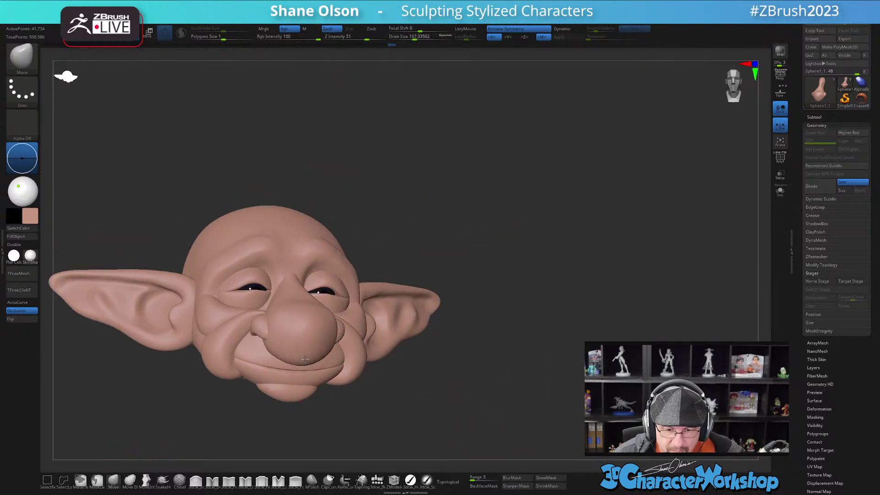
drag(487, 389, 540, 403)
drag(542, 373, 581, 370)
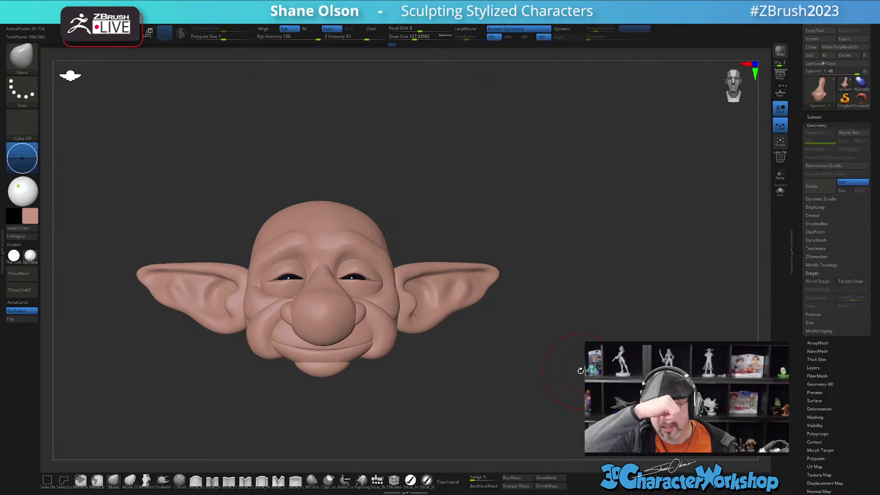
- Select the head subtool and reshape the jaw area below the ear with the Move brush at a draw size of about 132
mouse_move(479, 373)
mouse_down()
mouse_move(466, 391)
mouse_move(463, 365)
mouse_move(467, 374)
mouse_move(493, 367)
mouse_move(461, 377)
mouse_move(491, 377)
mouse_move(440, 373)
mouse_move(452, 377)
mouse_up()
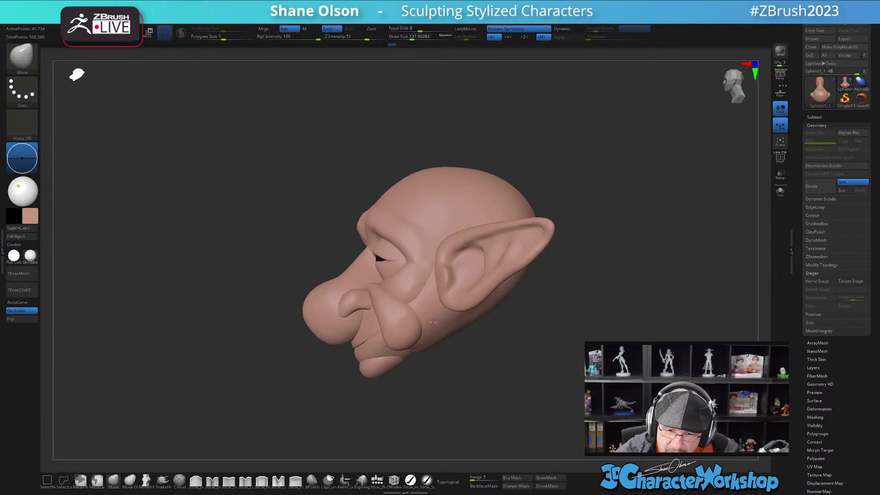
mouse_move(478, 328)
mouse_down()
mouse_move(463, 345)
mouse_move(453, 312)
mouse_up()
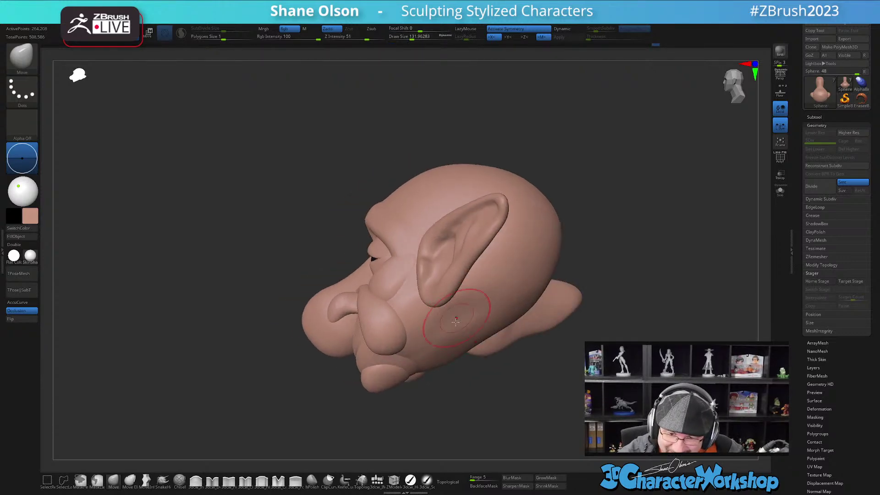
drag(456, 359, 472, 367)
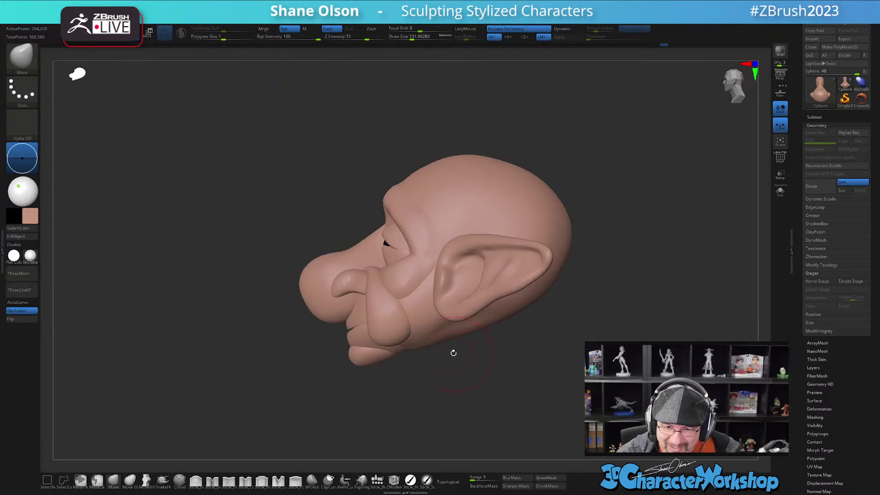
mouse_move(436, 343)
mouse_down()
mouse_move(473, 367)
mouse_move(465, 369)
mouse_move(471, 397)
mouse_move(459, 374)
mouse_move(445, 390)
mouse_up()
mouse_move(451, 356)
mouse_down()
mouse_move(449, 372)
mouse_move(466, 363)
mouse_up()
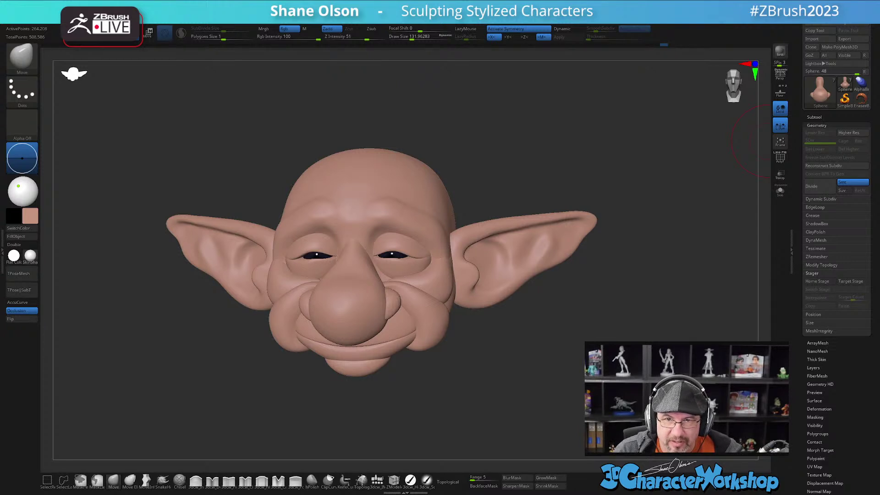
- Pull the side of the face beside the cheek outward toward the ear with the Move brush
alt+drag(485, 355, 512, 370)
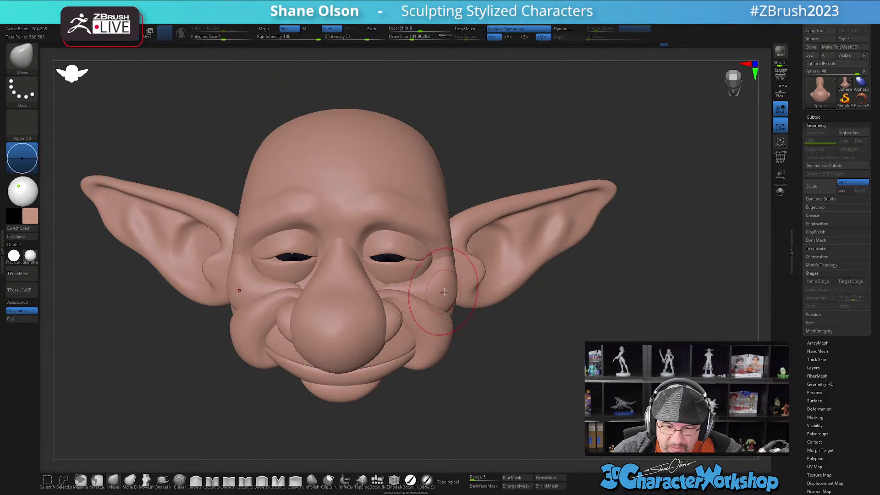
drag(444, 291, 472, 292)
key(ctrl+z)
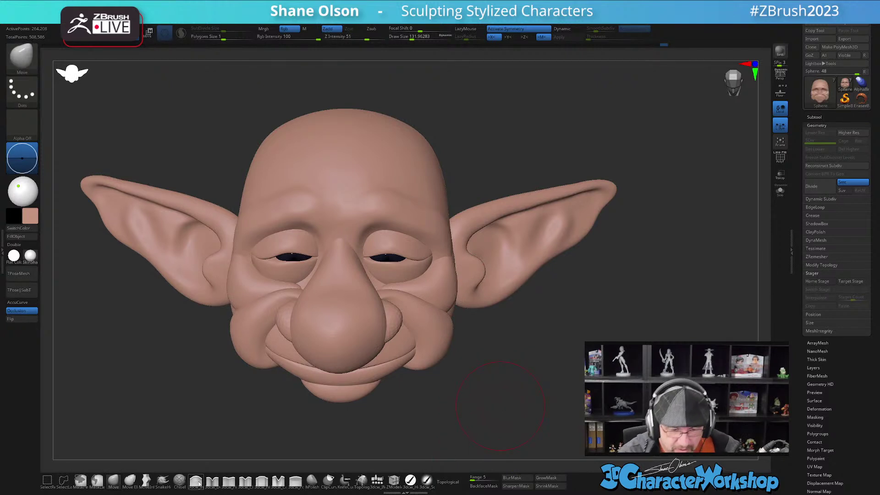
- Puff out the side of the cheek beside the ear with the topological 3dcw_Inflate brush at a draw size of about 128
click(196, 480)
click(447, 482)
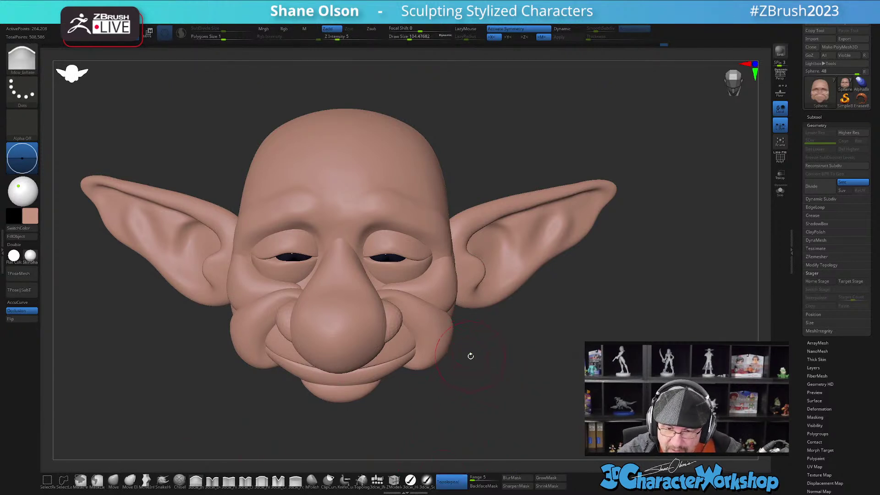
mouse_move(470, 357)
mouse_down()
mouse_move(479, 361)
mouse_move(459, 311)
mouse_up()
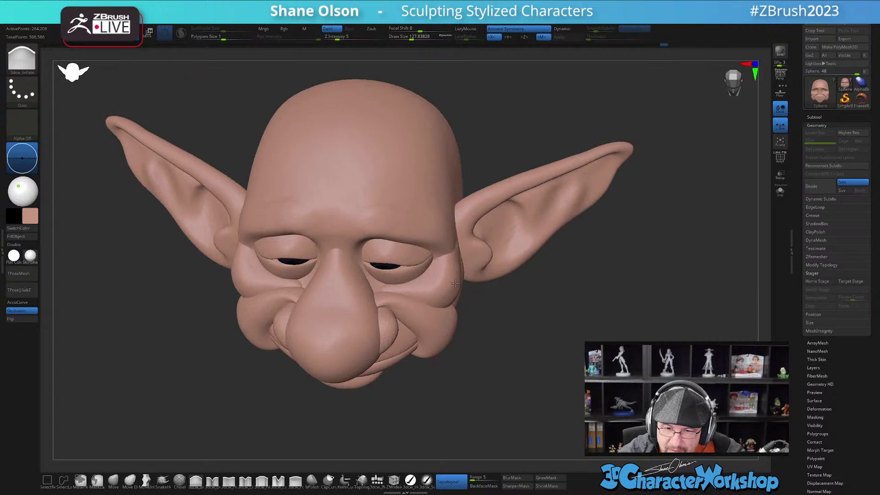
mouse_move(507, 379)
mouse_down()
mouse_move(548, 399)
mouse_move(556, 391)
mouse_move(535, 406)
mouse_move(550, 402)
mouse_move(447, 293)
mouse_up()
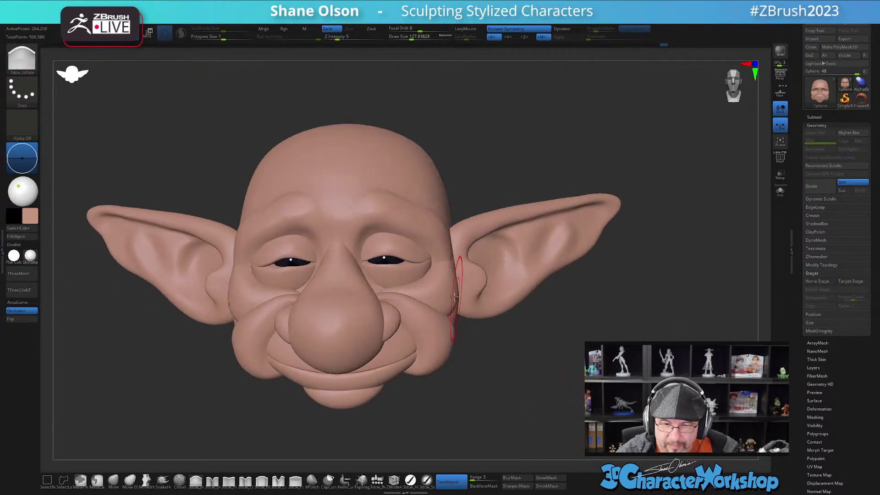
drag(489, 366, 475, 370)
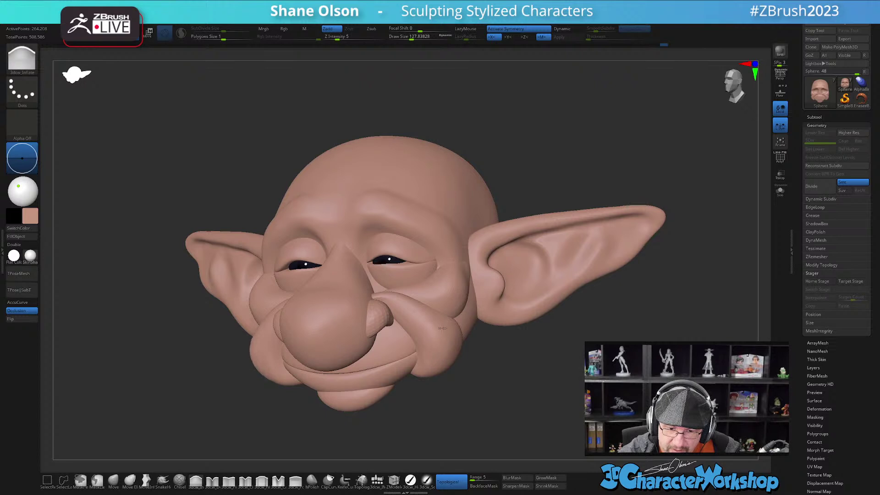
mouse_move(481, 379)
mouse_down()
mouse_move(505, 373)
mouse_move(456, 359)
mouse_move(436, 372)
mouse_up()
mouse_move(487, 392)
mouse_down()
mouse_move(496, 426)
mouse_move(499, 399)
mouse_move(516, 399)
mouse_move(476, 400)
mouse_up()
key(ctrl)
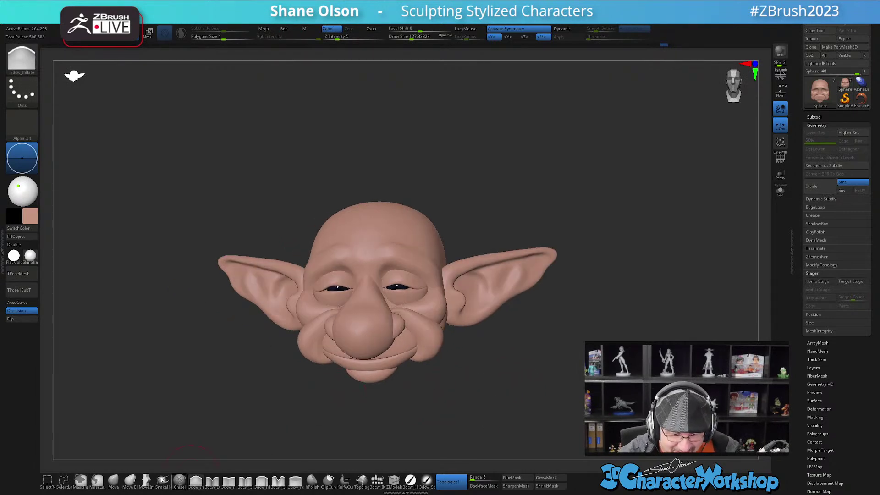
- Widen and reshape the lower cheeks and jaw with the Move brush at a draw size of about 202
click(113, 481)
key(s)
drag(364, 361, 370, 360)
mouse_move(281, 341)
mouse_down()
mouse_move(308, 331)
mouse_move(302, 342)
mouse_up()
drag(485, 364, 413, 362)
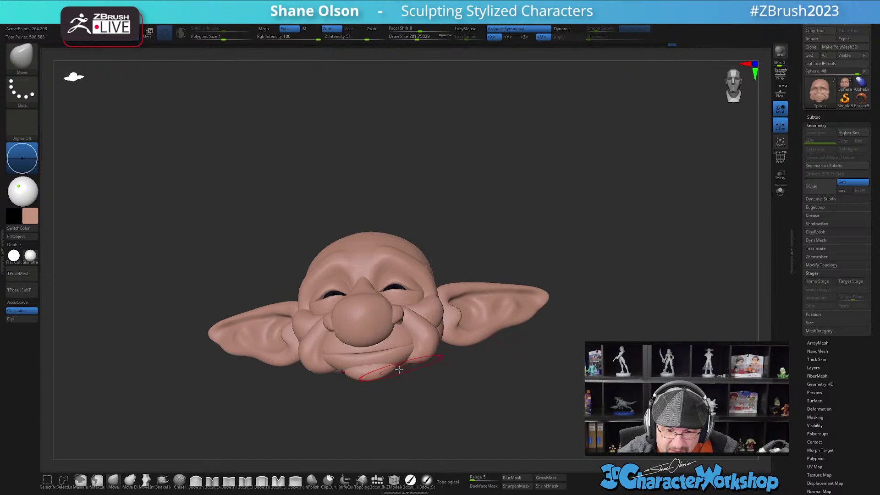
mouse_move(410, 408)
mouse_down()
mouse_move(422, 393)
mouse_move(385, 379)
mouse_move(410, 364)
mouse_move(435, 389)
mouse_move(417, 403)
mouse_move(472, 381)
mouse_move(467, 387)
mouse_up()
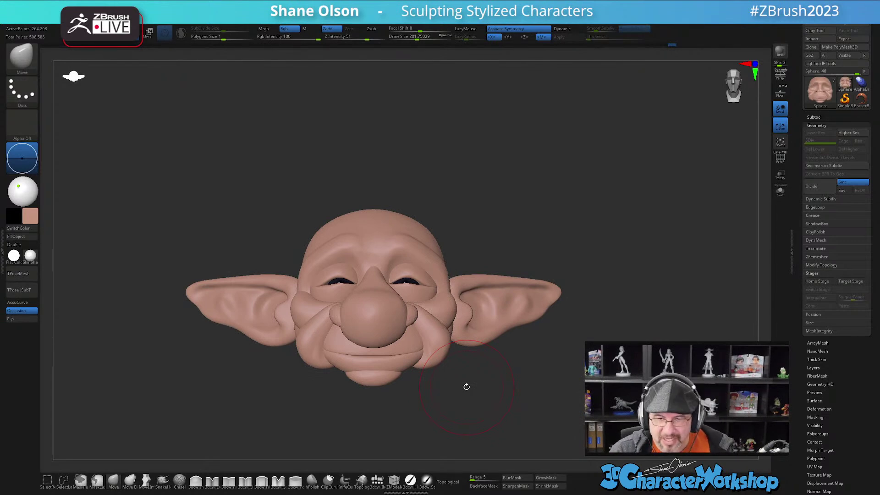
mouse_move(509, 351)
mouse_down()
mouse_move(505, 377)
mouse_move(489, 387)
mouse_move(503, 393)
mouse_move(507, 373)
mouse_move(502, 387)
mouse_move(499, 369)
mouse_move(489, 410)
mouse_up()
- Select the upper eyelid subtool and adjust the lids with the topological Move brush at a draw size of about 140
key(s)
alt+click(373, 288)
click(451, 481)
key(shift+f)
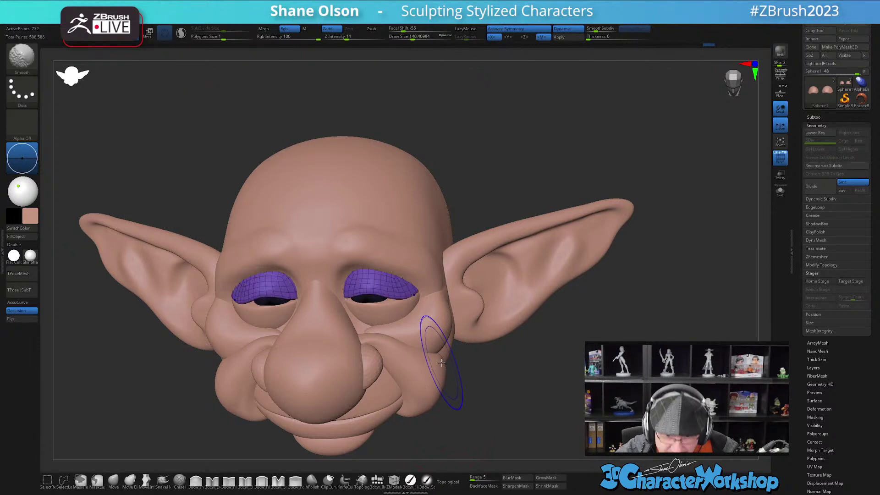
mouse_move(434, 347)
right_down()
mouse_move(436, 338)
mouse_move(385, 320)
right_up()
key(shift+f)
drag(367, 275, 365, 272)
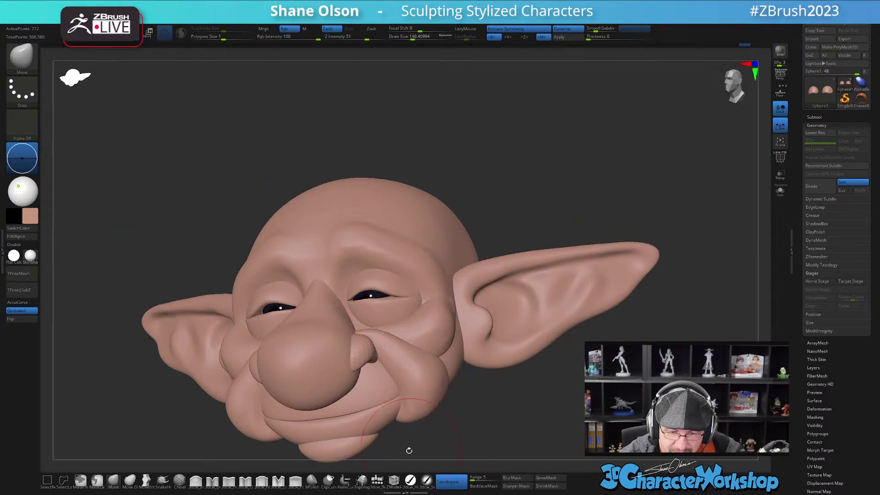
- Build up the lower edge of the upper eyelids with a freehand 3dcw brush at a draw size of about 49
click(245, 479)
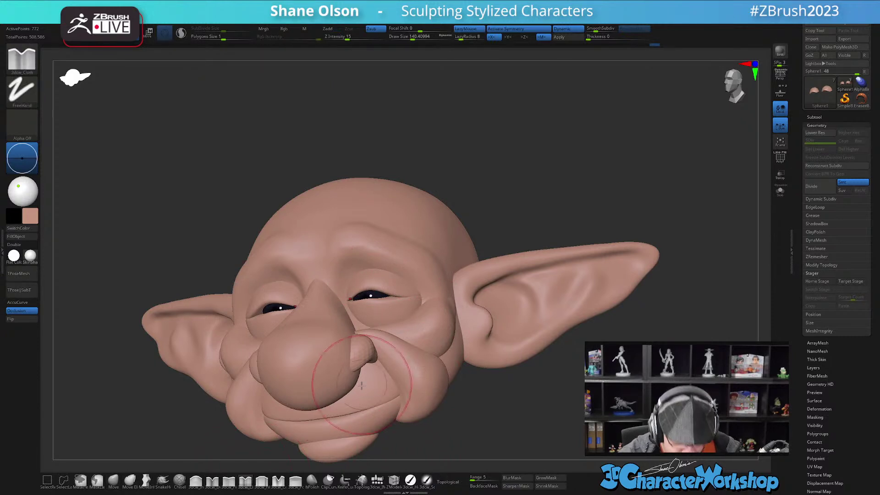
mouse_move(359, 376)
right_down()
mouse_move(408, 366)
mouse_move(385, 342)
mouse_move(385, 354)
right_up()
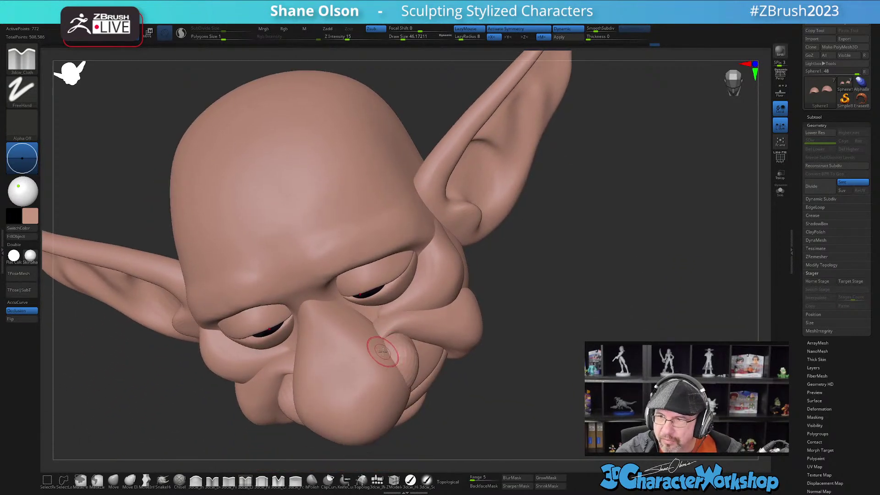
mouse_move(387, 351)
ctrl+right_down()
mouse_move(386, 325)
mouse_move(368, 361)
ctrl+right_up()
key(s)
drag(383, 360, 380, 360)
mouse_move(391, 341)
right_down()
mouse_move(392, 328)
mouse_move(337, 323)
right_up()
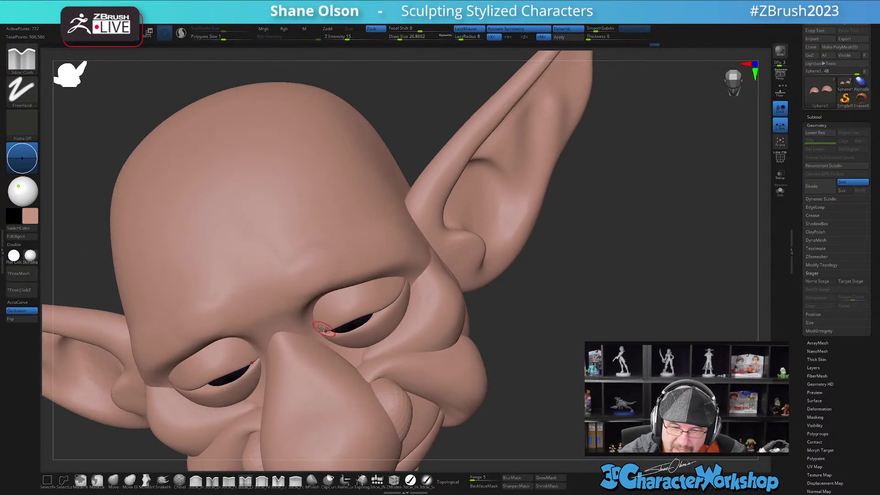
key(shift+f)
right_drag(383, 307, 384, 321)
key(s)
drag(358, 312, 363, 312)
right_drag(343, 323, 326, 324)
drag(358, 306, 392, 298)
key(ctrl+z)
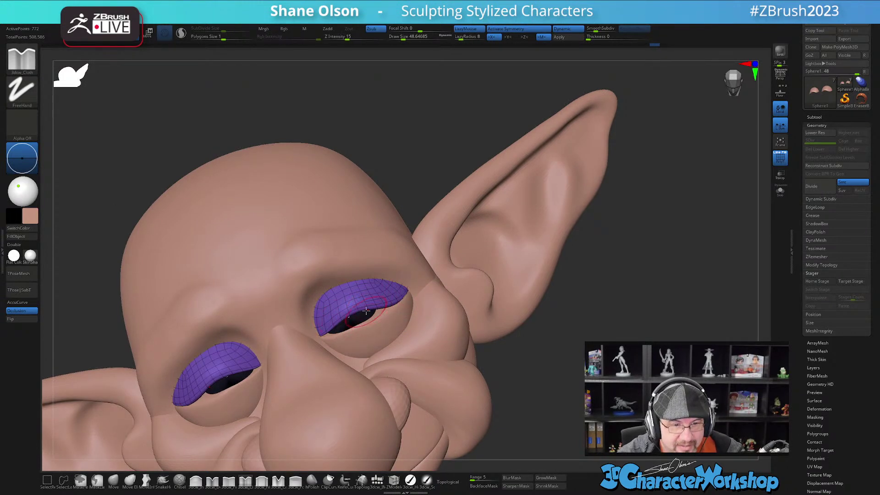
drag(369, 302, 394, 299)
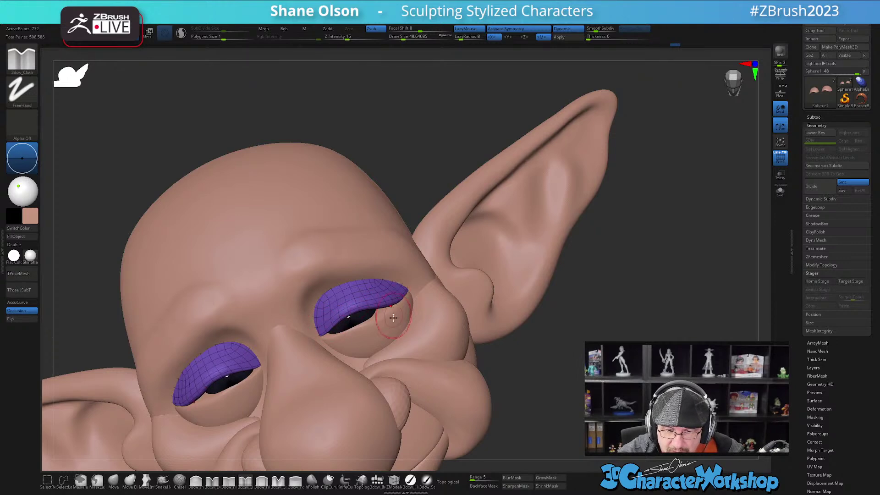
- Refine the rim of the upper eyelids between the inner and outer eye corners at a draw size of about 29
right_drag(400, 360, 401, 323)
key(shift+f)
mouse_move(415, 368)
right_down()
mouse_move(348, 372)
mouse_move(372, 366)
mouse_move(406, 384)
mouse_move(393, 346)
mouse_move(418, 348)
mouse_move(404, 381)
mouse_move(402, 372)
right_up()
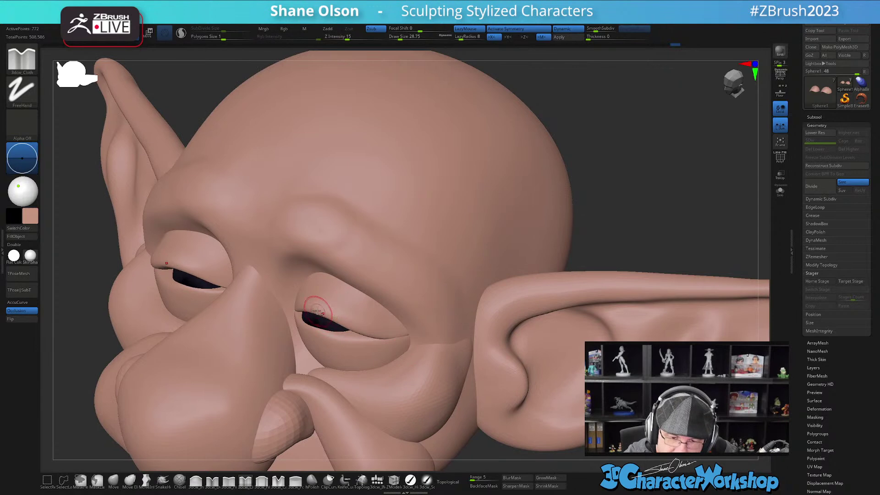
right_drag(369, 325, 283, 300)
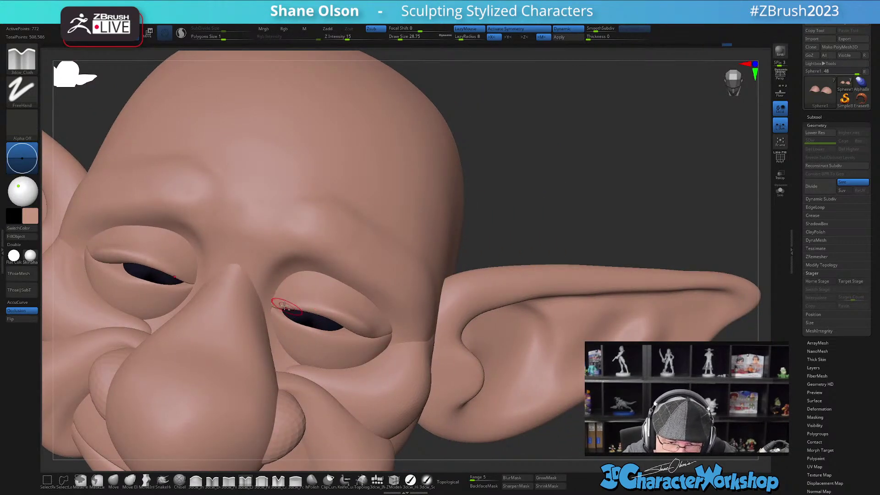
right_drag(403, 356, 382, 322)
right_drag(388, 370, 416, 366)
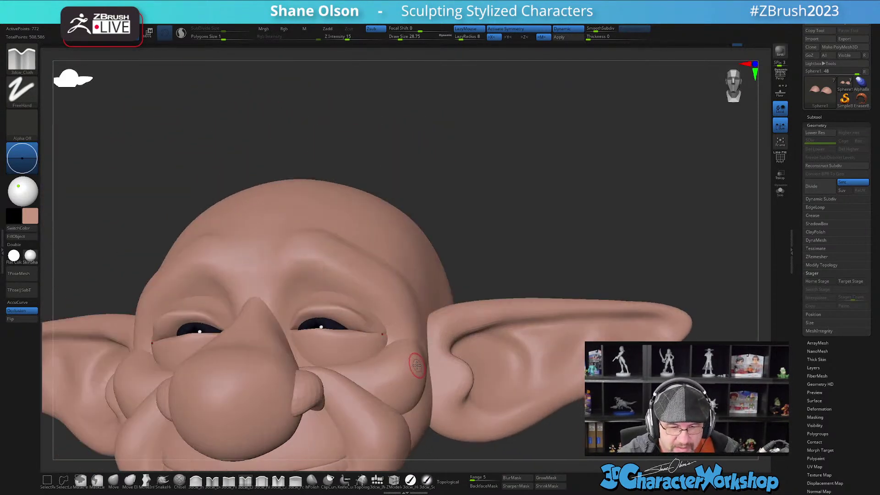
key(ctrl)
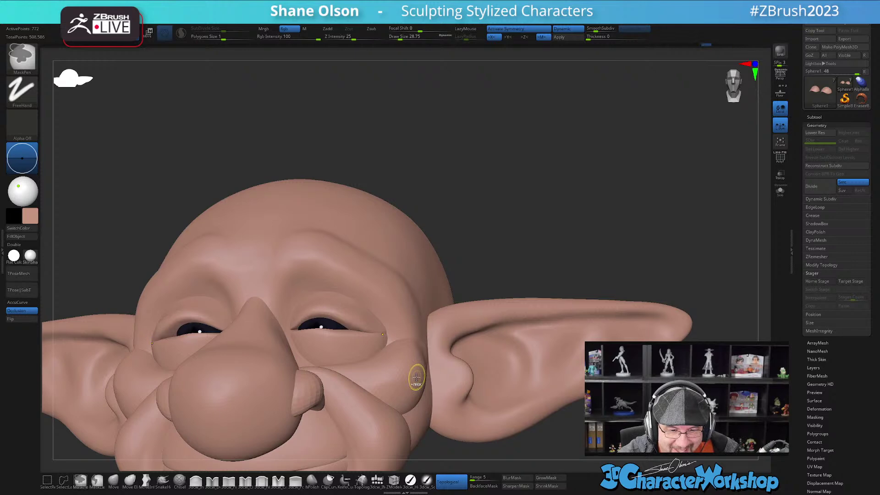
mouse_move(415, 376)
right_down()
mouse_move(408, 412)
mouse_move(414, 351)
mouse_move(443, 386)
right_up()
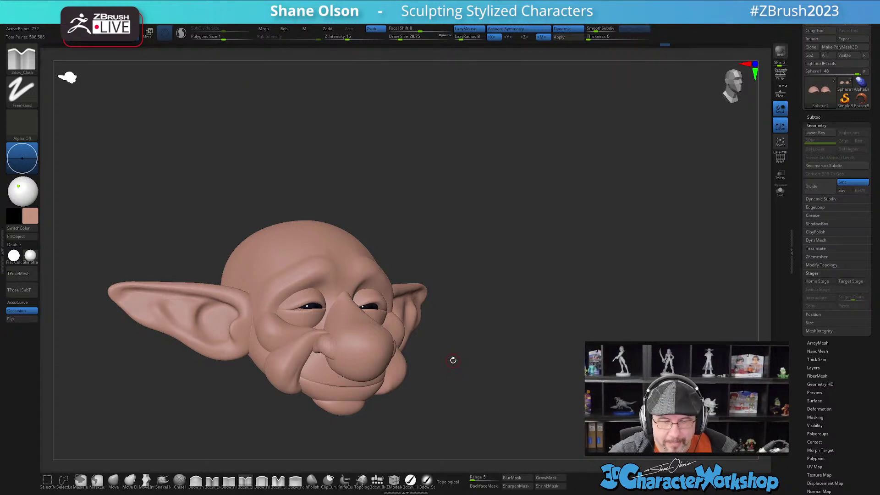
- Inflate the upper eyelids with the topological 3dcw_Inflate brush at a draw size of about 47
right_drag(450, 369, 440, 371)
click(197, 481)
key(s)
drag(366, 310, 374, 309)
right_drag(452, 446, 477, 378)
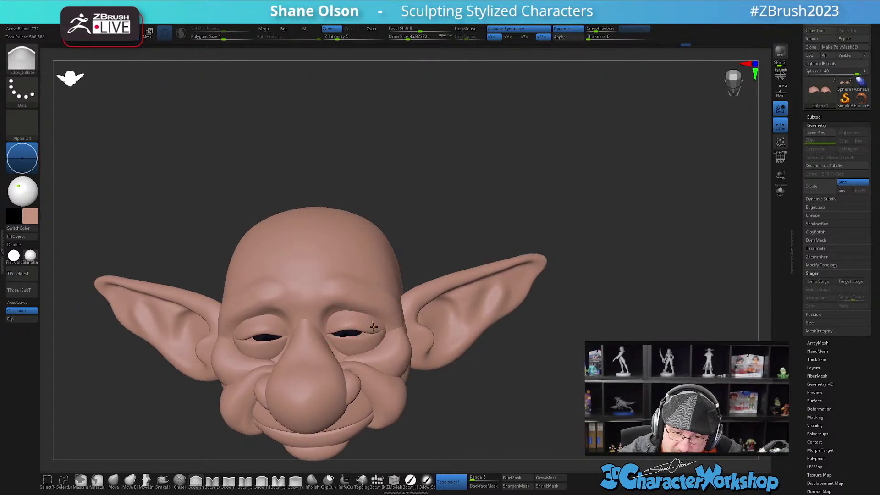
right_drag(397, 345, 460, 387)
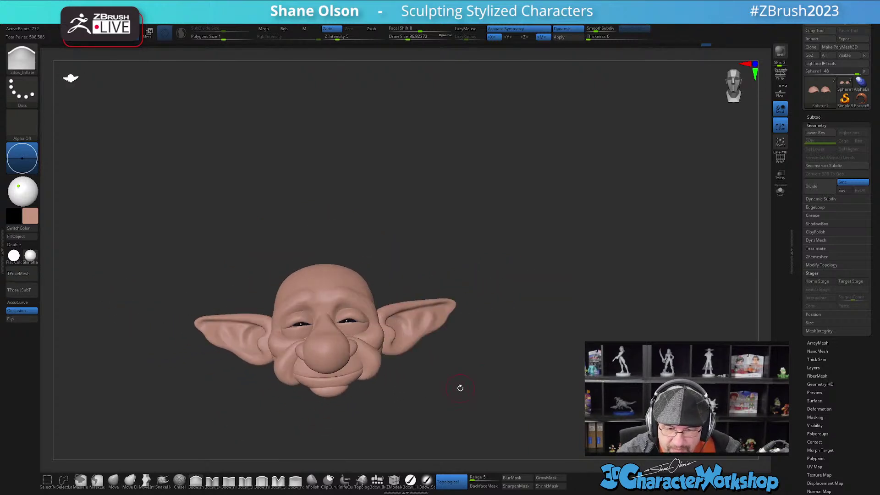
right_drag(503, 337, 420, 412)
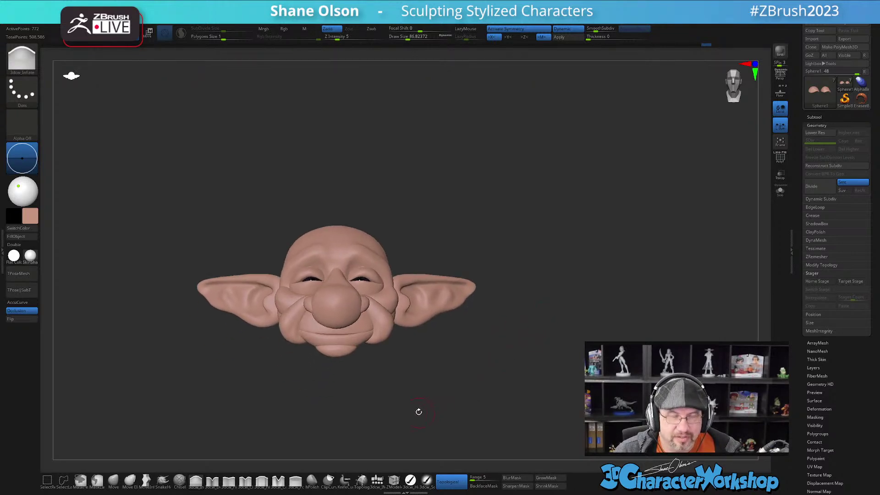
- Select the head subtool and smooth the back of the skull at a draw size of about 158
right_drag(460, 366, 418, 349)
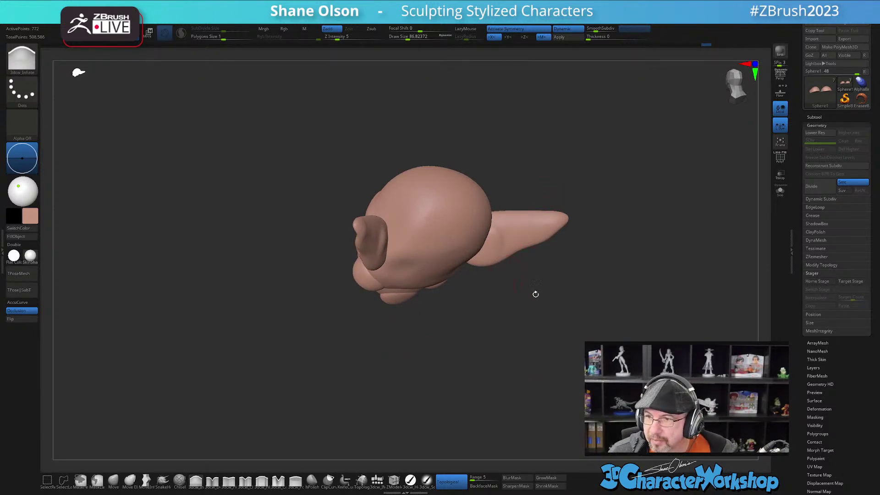
alt+right_drag(587, 317, 533, 316)
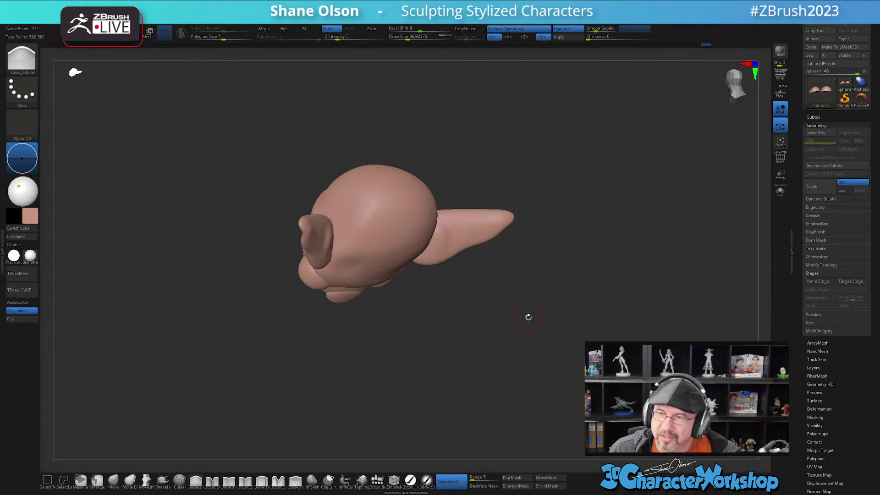
right_drag(464, 307, 407, 298)
alt+click(352, 249)
key(s)
drag(346, 254, 338, 253)
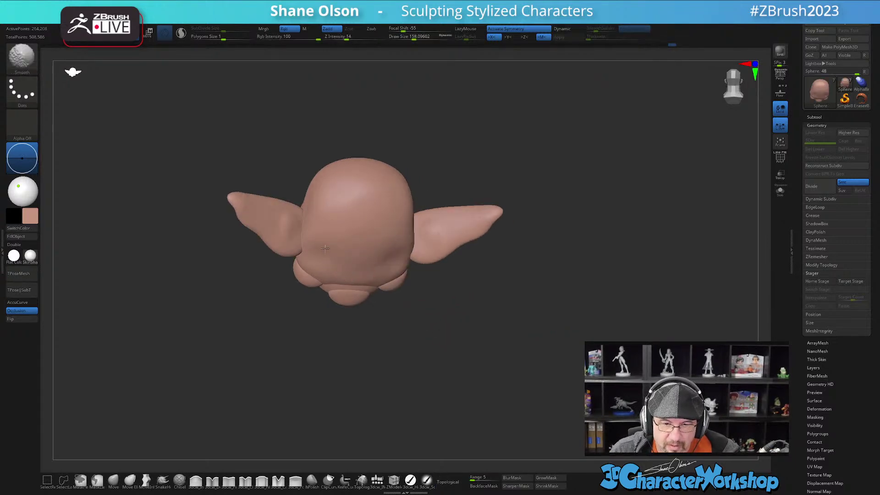
mouse_move(426, 342)
right_down()
mouse_move(438, 342)
mouse_move(414, 316)
mouse_move(389, 308)
mouse_move(402, 306)
mouse_move(355, 311)
mouse_move(416, 320)
mouse_move(382, 361)
right_up()
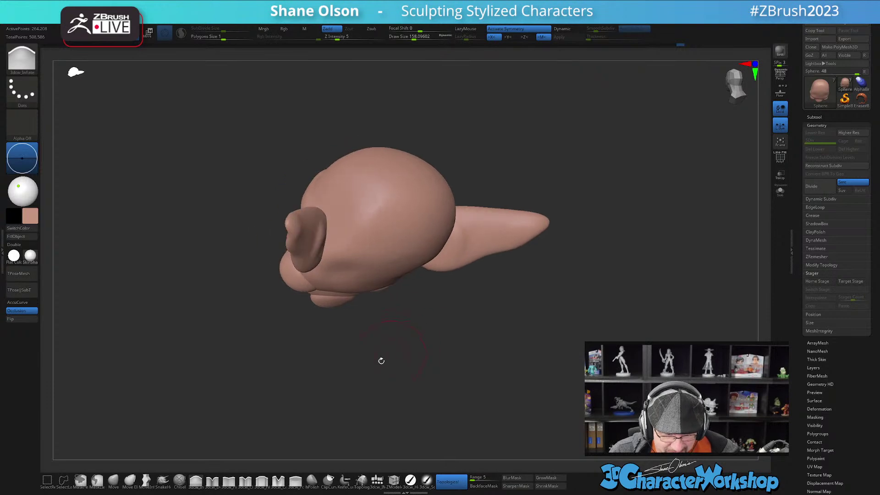
- Insert an Appendage mesh at the lower back of the head with the insert-mesh brush
click(377, 480)
right_drag(531, 396, 502, 373)
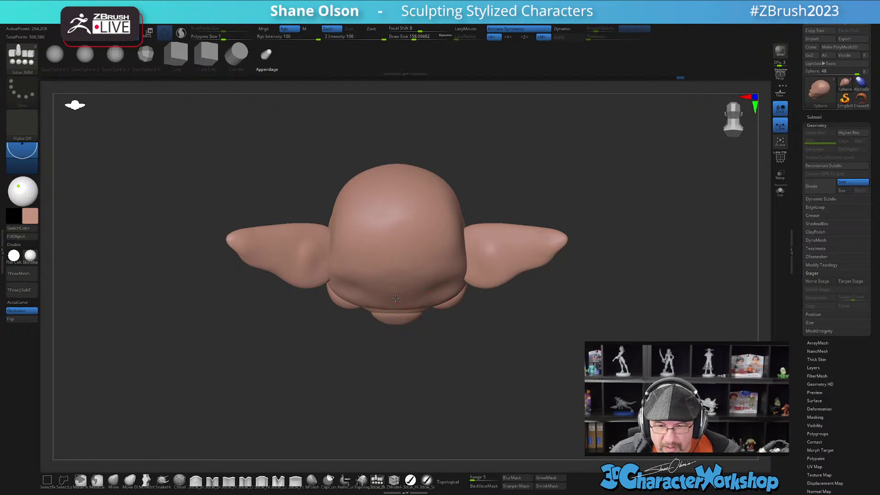
drag(394, 313, 398, 405)
right_drag(534, 379, 567, 331)
- Reposition the inserted appendage with the transform gizmo so it extends straight down beneath the head
key(w)
drag(433, 278, 312, 311)
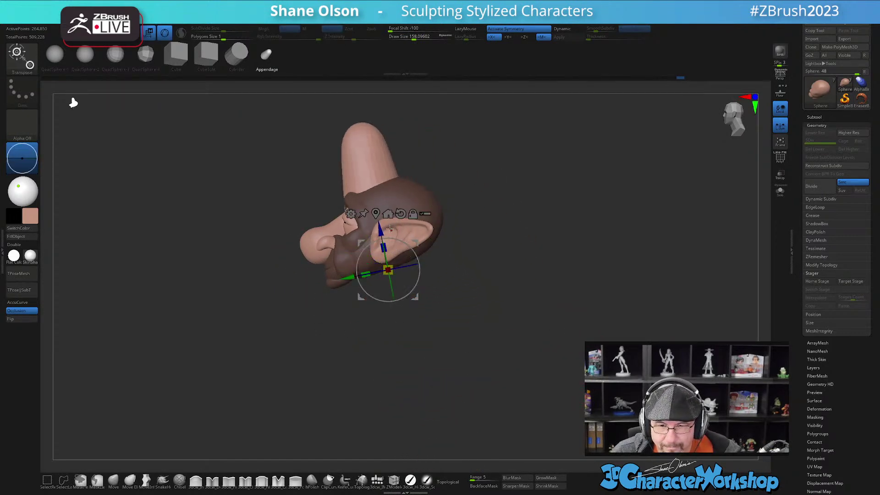
drag(383, 248, 410, 383)
drag(493, 359, 566, 317)
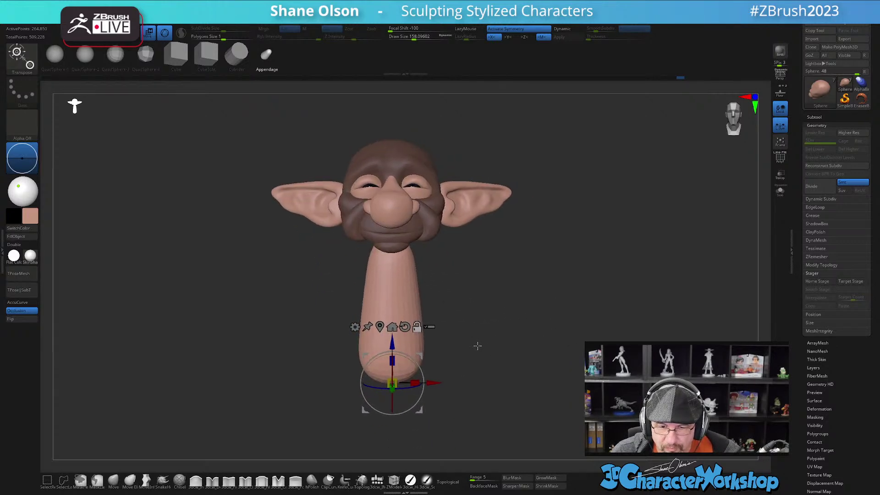
- Widen the appendage with the gizmo, lower its end and adjust its scale to form a basic torso
drag(392, 383, 407, 379)
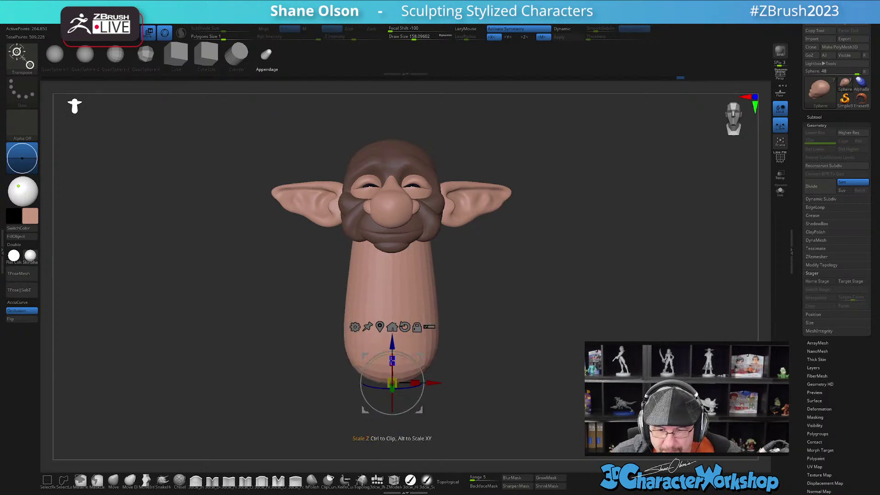
drag(393, 341, 392, 358)
drag(488, 307, 448, 303)
drag(388, 377, 393, 383)
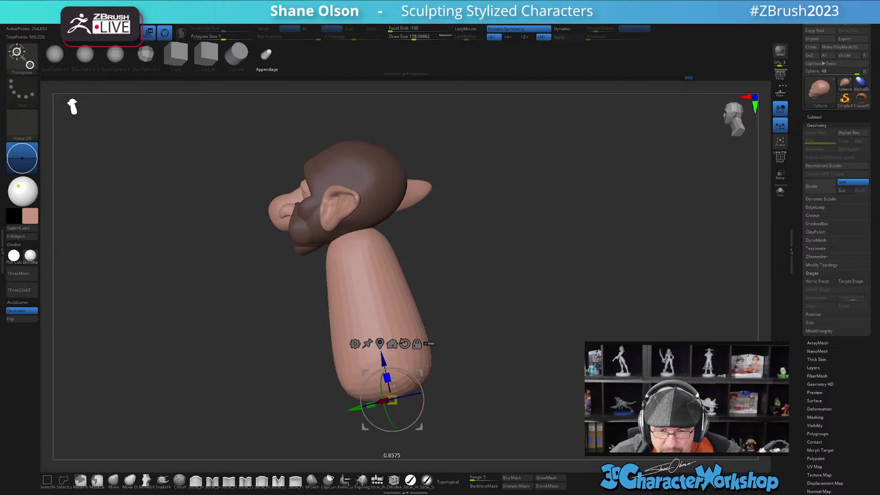
drag(472, 342, 529, 316)
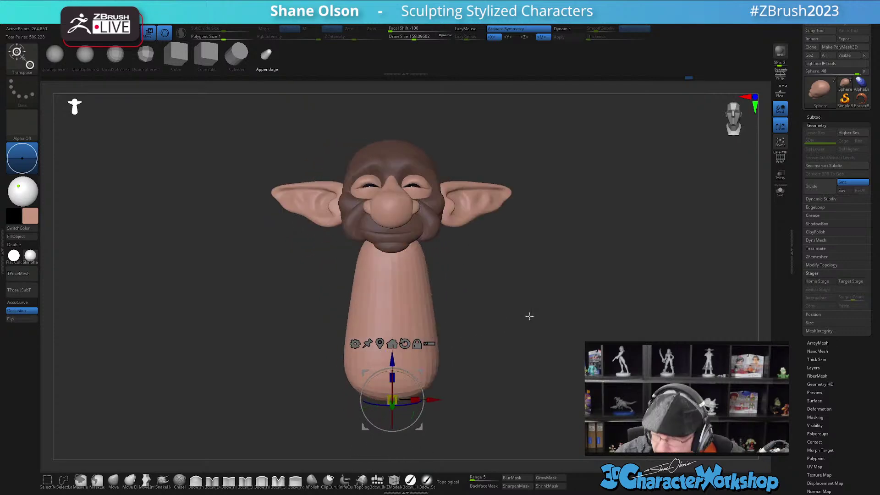
key(q)
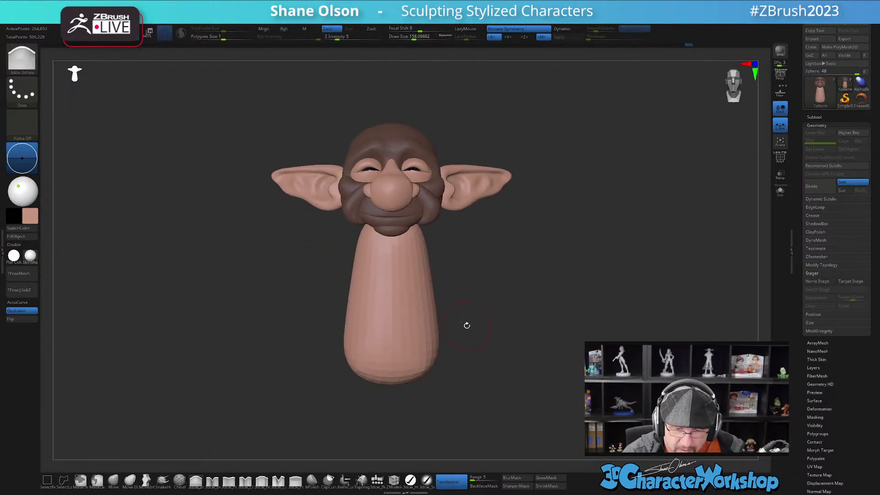
- Swell the lower torso with the 3dcw_Inflate brush at a draw size of about 468 and smooth it into a pear shape
key(s)
mouse_move(481, 354)
mouse_down()
mouse_move(495, 356)
mouse_move(393, 392)
mouse_up()
drag(349, 363, 362, 373)
drag(466, 346, 414, 358)
drag(375, 371, 379, 382)
mouse_move(497, 345)
alt+mouse_down()
mouse_move(490, 332)
mouse_move(493, 354)
mouse_move(434, 325)
alt+mouse_up()
mouse_move(366, 294)
shift+mouse_down()
mouse_move(391, 275)
mouse_move(398, 294)
mouse_move(432, 303)
mouse_move(458, 287)
mouse_move(481, 339)
mouse_move(454, 320)
shift+mouse_up()
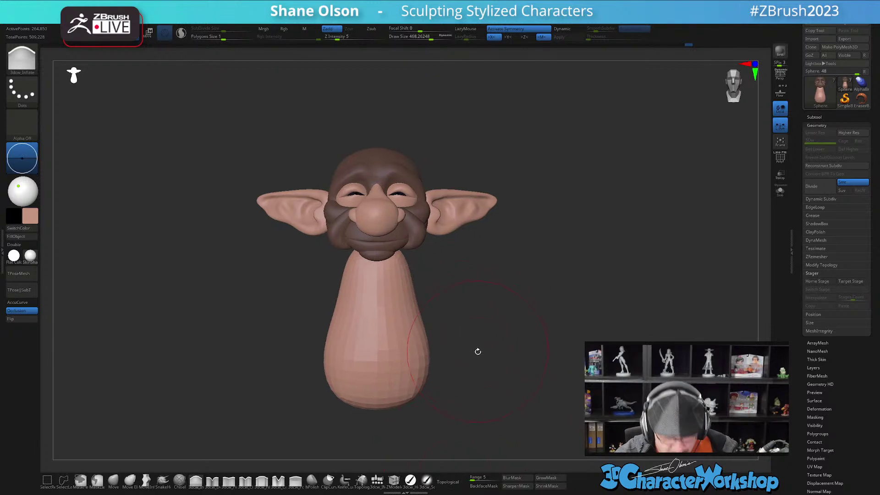
- Split the unmasked torso mesh off from the head into its own subtool
key(space)
click(470, 306)
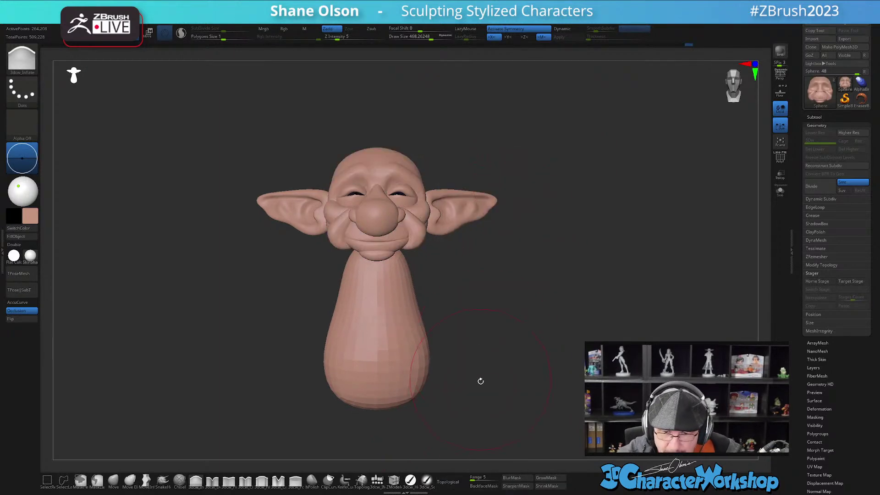
- Switch to the torso subtool and turn on its dynamic subdivision for a smooth surface preview
key(d)
key(shift+d)
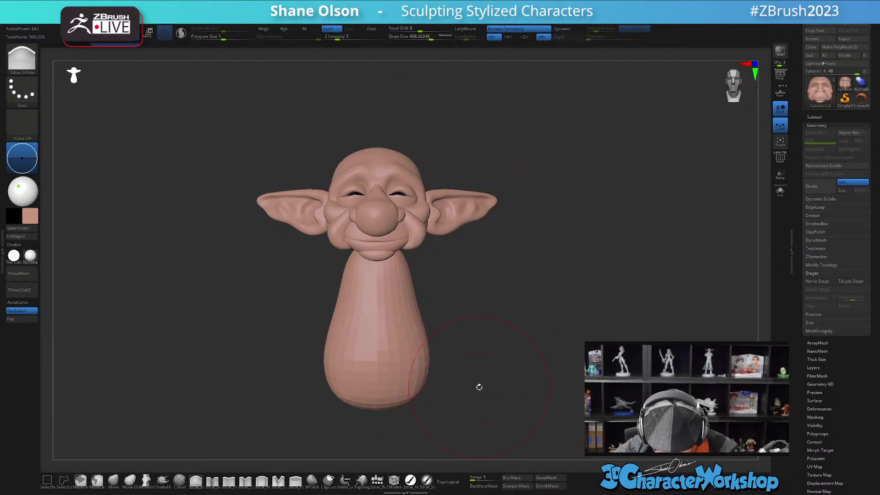
key(d)
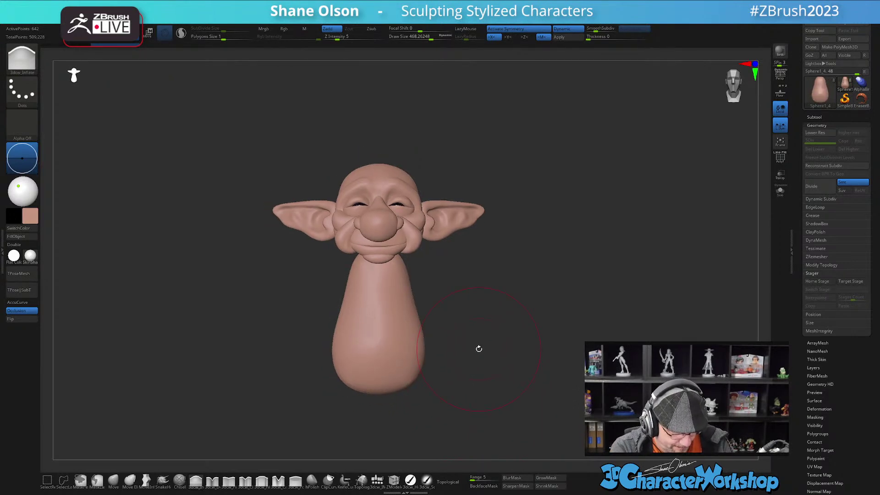
drag(460, 332, 442, 336)
mouse_move(413, 307)
mouse_down()
mouse_move(463, 293)
mouse_move(451, 286)
mouse_move(451, 296)
mouse_up()
- Reshape the torso into a teardrop with the Move brush at a draw size of about 415, slimming its upper part
click(113, 480)
key(s)
drag(404, 261, 401, 260)
drag(409, 264, 397, 263)
drag(463, 289, 390, 290)
mouse_move(497, 343)
mouse_down()
mouse_move(465, 361)
mouse_move(463, 347)
mouse_up()
key(s)
mouse_move(481, 374)
mouse_down()
mouse_move(511, 363)
mouse_move(464, 368)
mouse_up()
mouse_move(457, 356)
mouse_down()
mouse_move(466, 350)
mouse_move(458, 368)
mouse_move(475, 367)
mouse_move(416, 350)
mouse_up()
drag(414, 319, 416, 316)
mouse_move(405, 364)
mouse_down()
mouse_move(434, 373)
mouse_move(440, 342)
mouse_move(454, 363)
mouse_up()
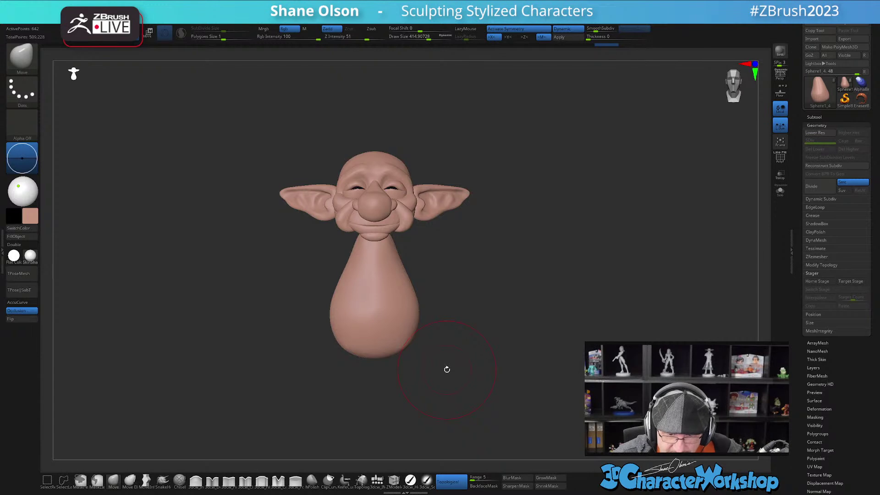
- Insert a mirrored pair of QuadSphere-2 meshes under the torso as the base for the legs
drag(410, 380, 267, 406)
click(377, 479)
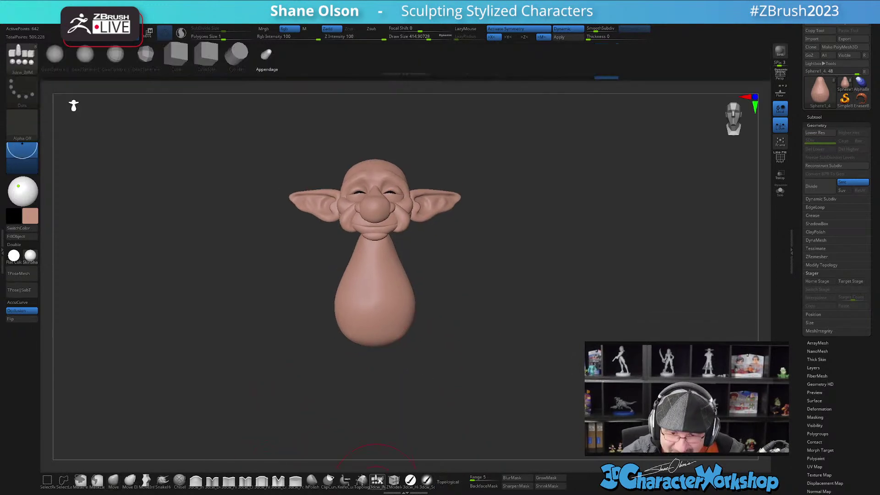
click(88, 56)
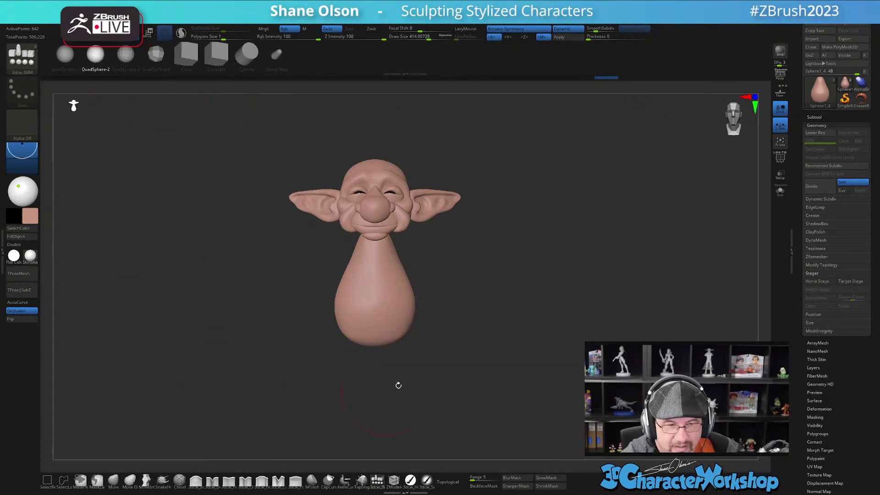
key(s)
drag(429, 369, 426, 367)
drag(397, 338, 398, 368)
drag(490, 360, 467, 362)
- Position the inserted leg meshes with the transform gizmo, setting them vertically and slightly closer together beneath the belly
key(w)
drag(428, 328, 450, 296)
shift+drag(474, 335, 507, 353)
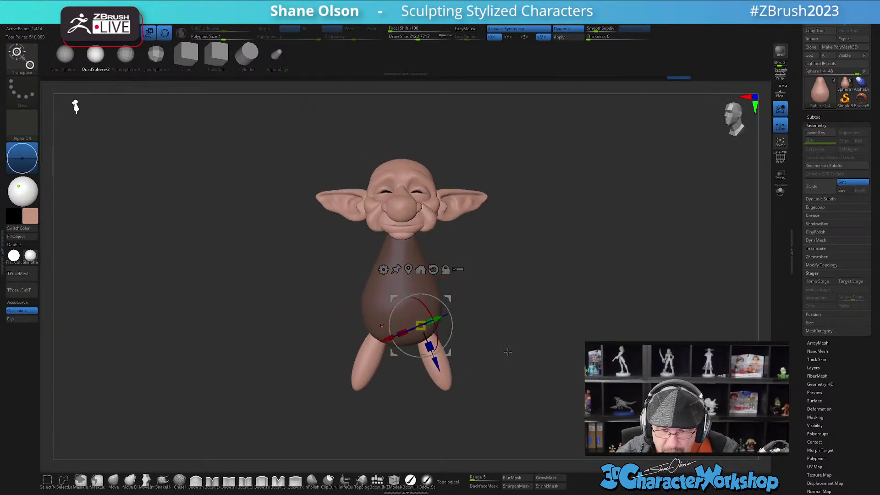
drag(452, 324, 478, 347)
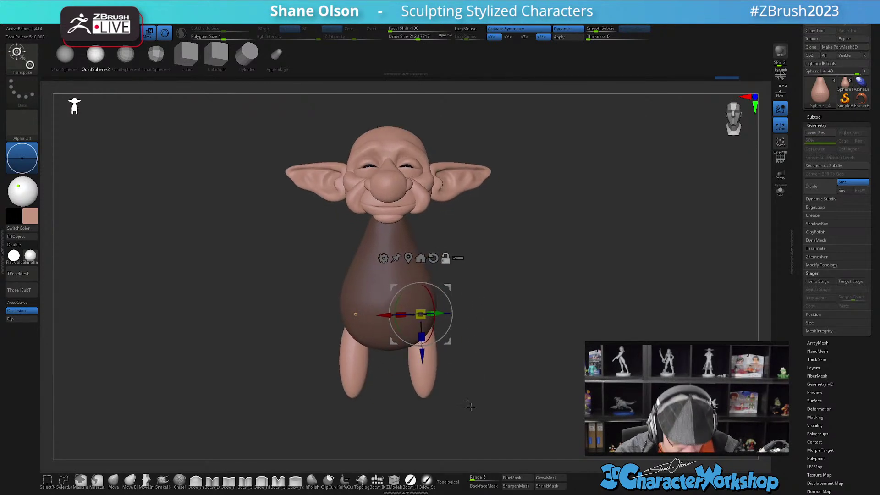
alt+drag(450, 383, 458, 368)
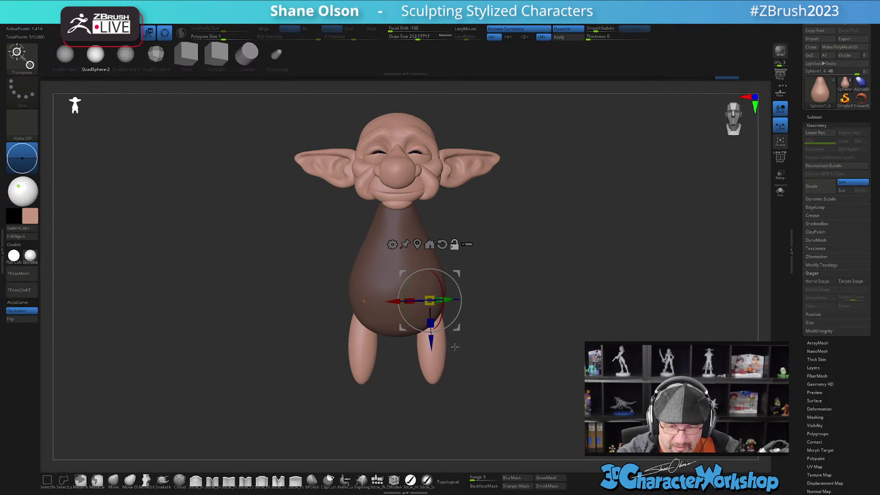
drag(461, 275, 455, 275)
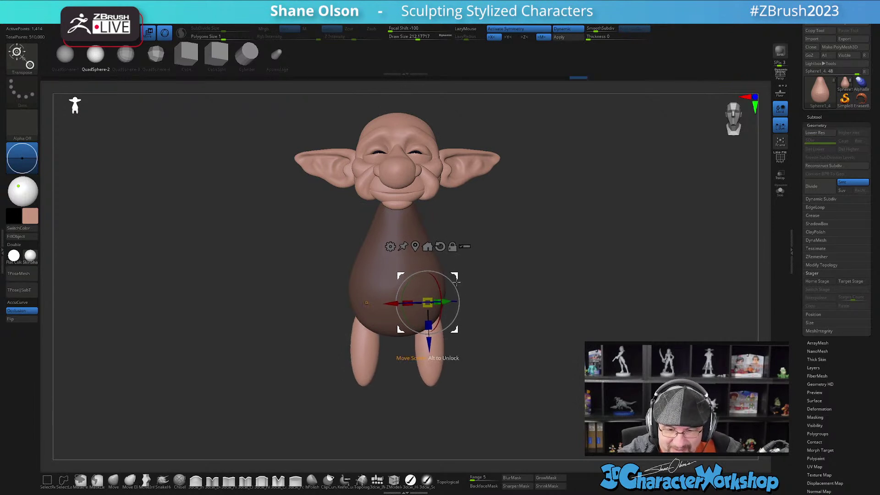
- Shape the upper legs where they meet the torso using the Move brush at a draw size of about 372
click(130, 482)
key(s)
mouse_move(478, 333)
mouse_down()
mouse_move(493, 370)
mouse_move(478, 374)
mouse_up()
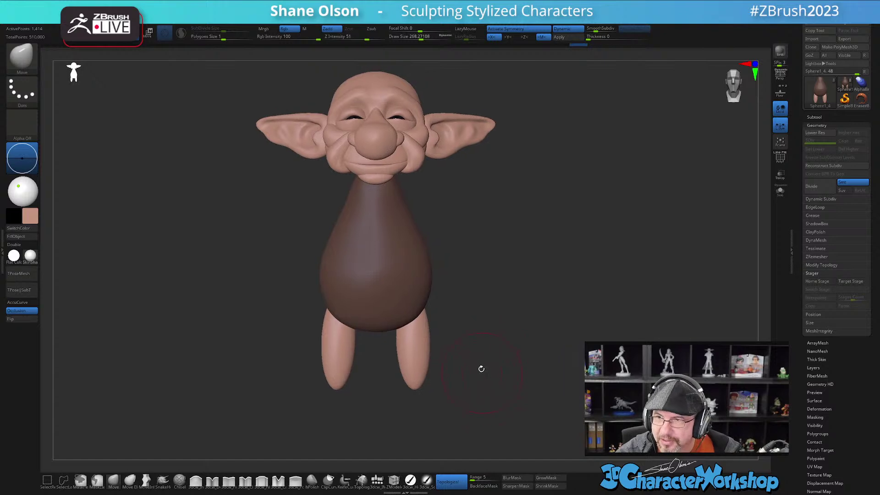
alt+drag(470, 322, 447, 279)
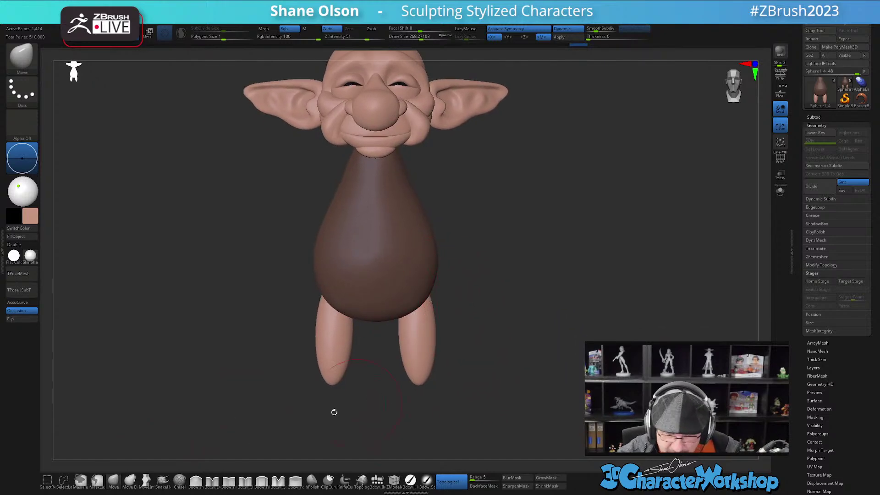
key(s)
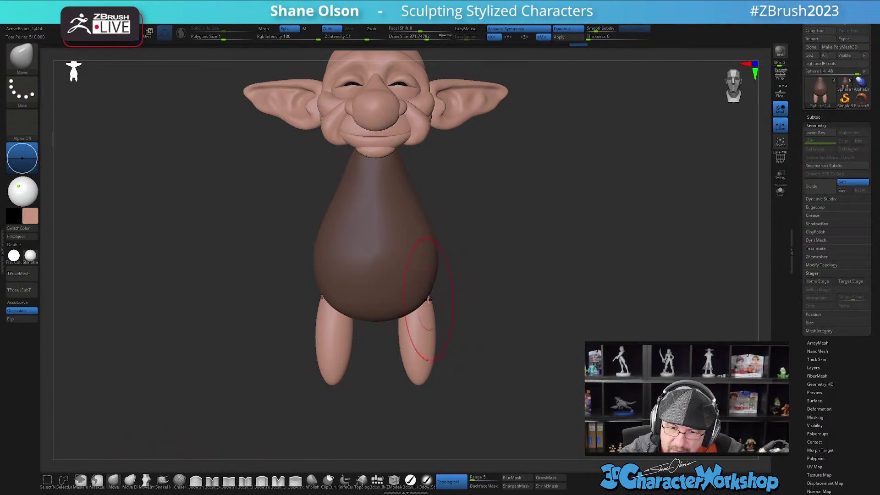
drag(431, 310, 427, 313)
mouse_move(427, 352)
mouse_down()
mouse_move(410, 371)
mouse_move(389, 367)
mouse_move(404, 352)
mouse_up()
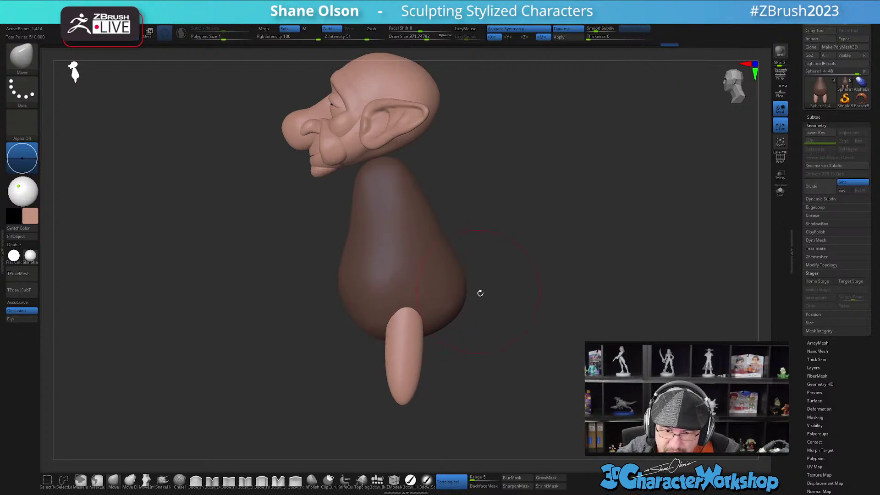
- Invert the mask, push in the torso's lower back and adjust its belly with the Move brush, and mask the torso again
alt+click(457, 299)
drag(467, 289, 456, 287)
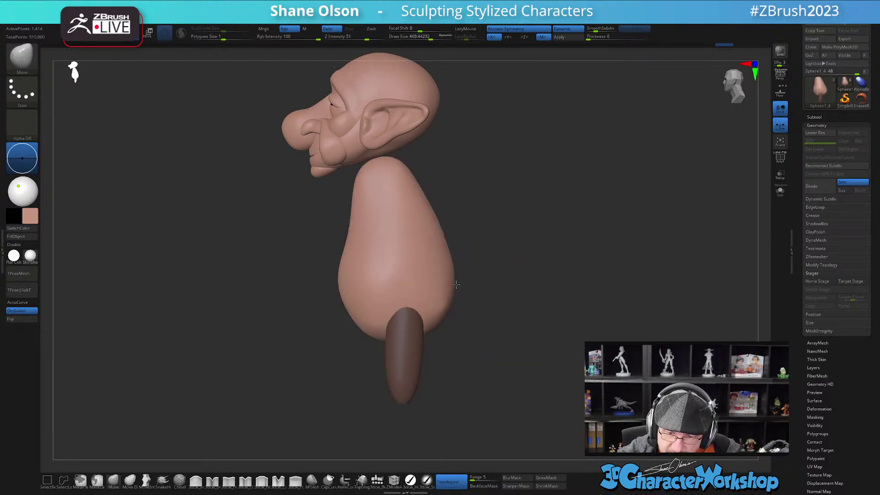
drag(352, 305, 355, 299)
mouse_move(370, 344)
mouse_down()
mouse_move(429, 329)
mouse_move(412, 342)
mouse_move(417, 379)
mouse_move(429, 358)
mouse_up()
ctrl+click(434, 371)
- Swell the lower ends of the legs with the 3dcw_Inflate brush and smooth them into rounded columns
key(s)
drag(425, 404, 417, 402)
click(197, 480)
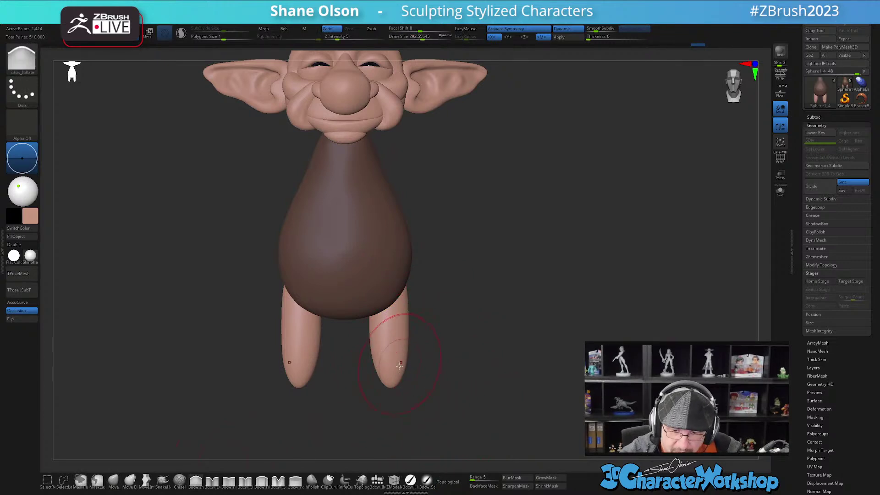
drag(379, 354, 388, 382)
drag(442, 385, 401, 388)
shift+drag(396, 343, 397, 383)
mouse_move(442, 367)
shift+mouse_down()
mouse_move(463, 385)
mouse_move(449, 384)
shift+mouse_up()
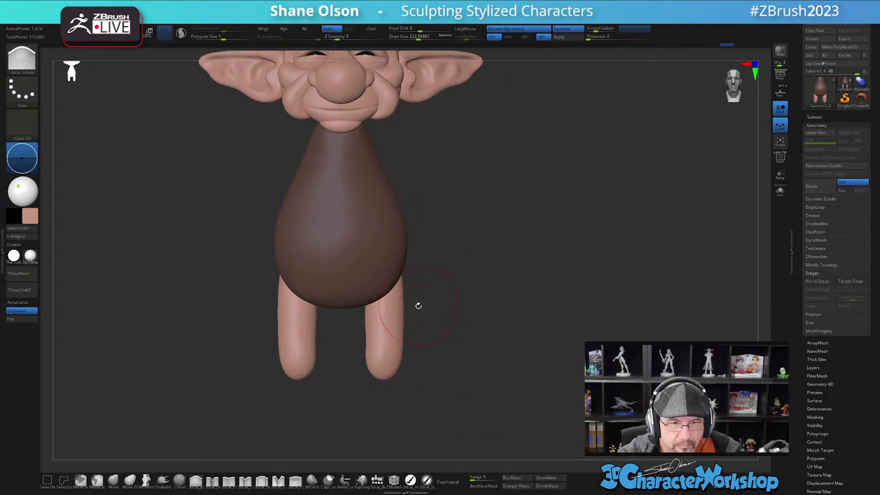
drag(422, 300, 446, 338)
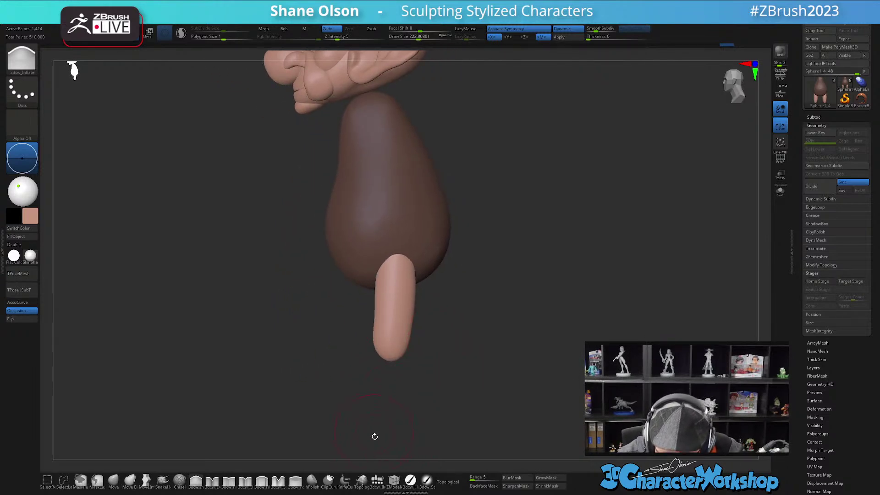
click(379, 481)
mouse_move(398, 397)
mouse_down()
mouse_move(433, 377)
mouse_move(434, 340)
mouse_move(458, 329)
mouse_up()
drag(389, 324, 398, 372)
drag(467, 328, 474, 385)
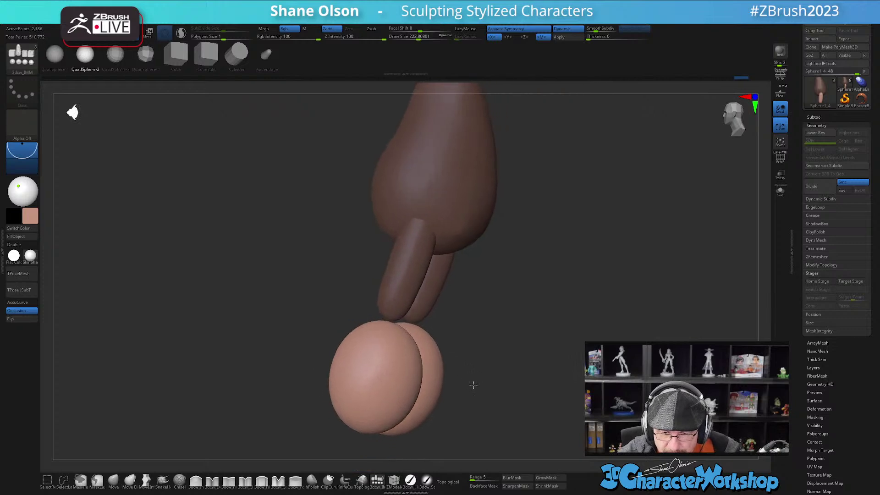
key(ctrl+z)
- Insert a mirrored pair of Appendage meshes at the lower ends of the legs as the base for the feet
drag(487, 338, 444, 323)
click(269, 61)
mouse_move(513, 376)
mouse_down()
mouse_move(523, 411)
mouse_move(532, 290)
mouse_up()
alt+drag(531, 239, 479, 435)
drag(382, 228, 387, 197)
mouse_move(460, 220)
mouse_down()
mouse_move(472, 394)
mouse_move(490, 362)
mouse_up()
key(w)
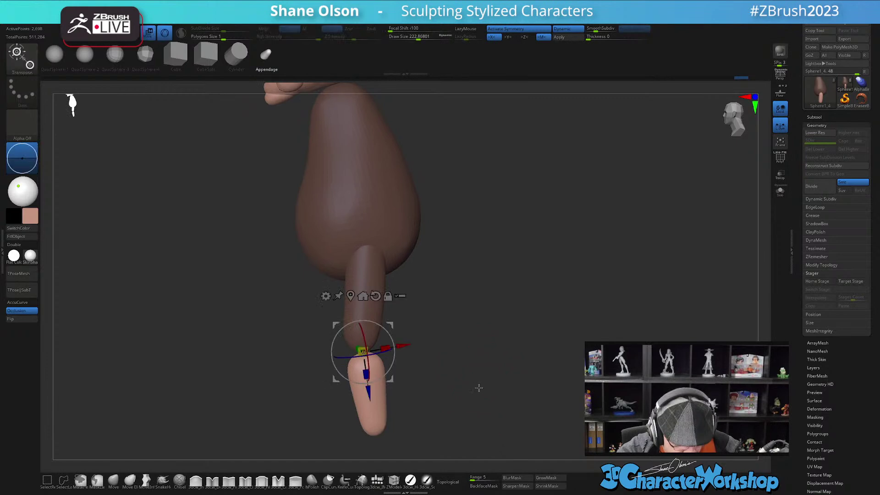
- Rotate and move the foot meshes with the transform gizmo so they point forward from the bottoms of the legs
drag(386, 330, 313, 322)
drag(386, 354, 400, 290)
drag(313, 323, 325, 328)
drag(417, 301, 441, 363)
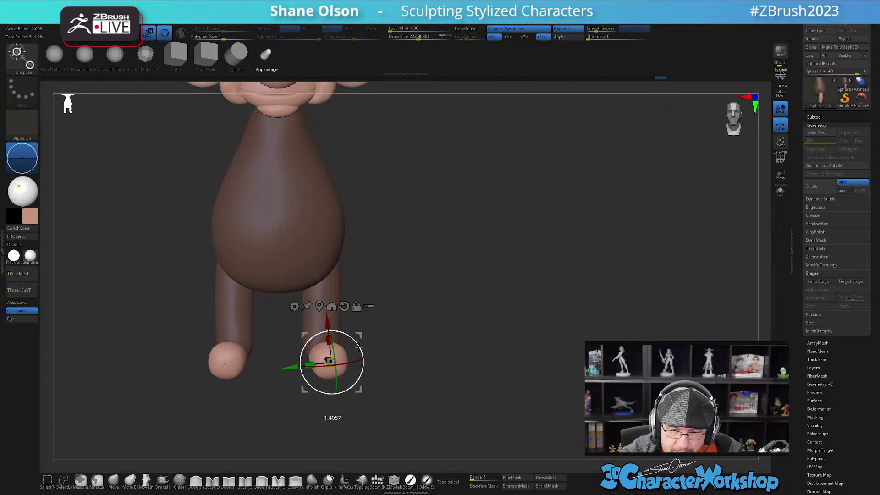
drag(360, 351, 359, 350)
drag(359, 337, 357, 335)
drag(432, 364, 425, 307)
drag(367, 304, 360, 362)
mouse_move(433, 314)
mouse_down()
mouse_move(464, 246)
mouse_move(455, 330)
mouse_move(475, 298)
mouse_move(463, 346)
mouse_move(435, 351)
mouse_move(456, 356)
mouse_move(451, 347)
mouse_move(475, 330)
mouse_move(466, 365)
mouse_move(483, 353)
mouse_move(449, 417)
mouse_up()
- Begin shaping the feet with the Move brush, reducing the draw size to about 132
click(113, 479)
key(s)
click(476, 361)
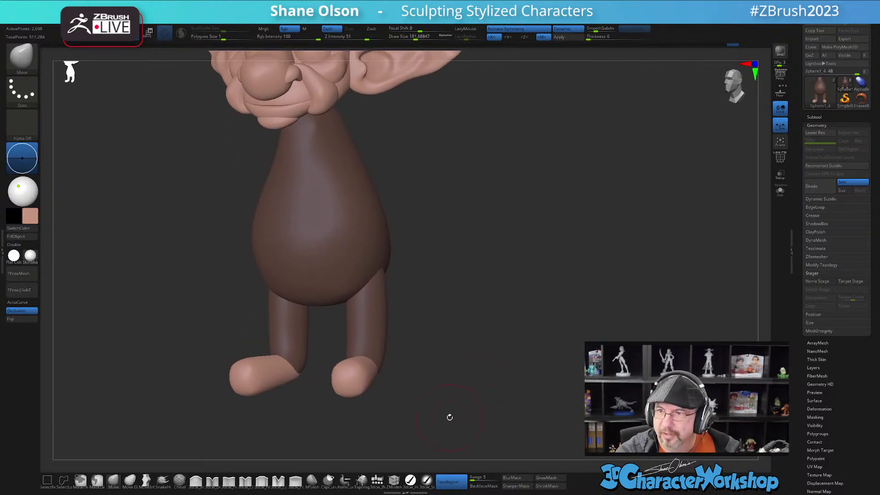
drag(427, 374, 414, 391)
ctrl+right_drag(378, 392, 380, 397)
key(s)
click(354, 403)
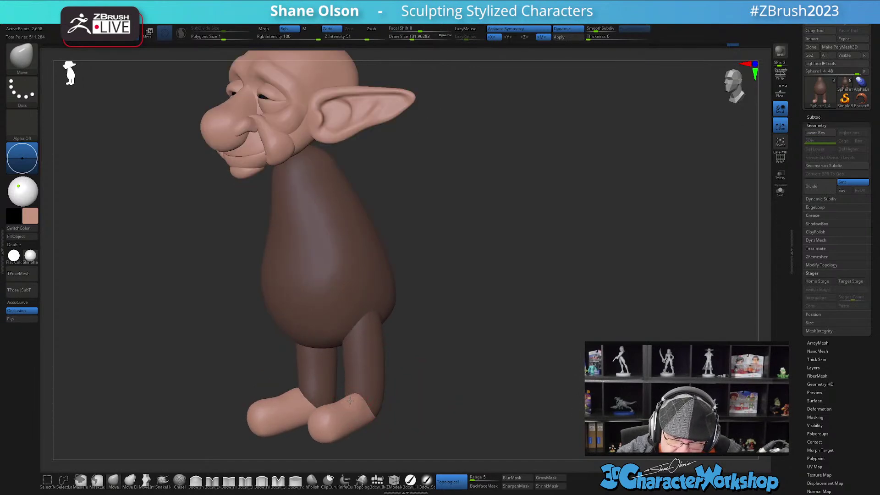
- Raise the ankles and form the insteps and heels around the legs with the Move brush at a draw size of about 228
drag(369, 389, 361, 375)
key(])
mouse_move(345, 410)
right_down()
mouse_move(353, 403)
mouse_move(343, 414)
right_up()
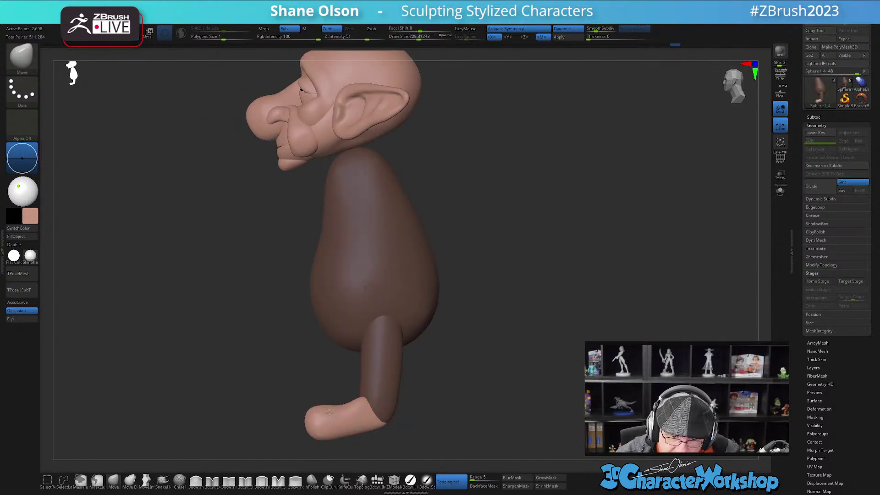
right_drag(359, 383, 378, 384)
drag(325, 404, 326, 410)
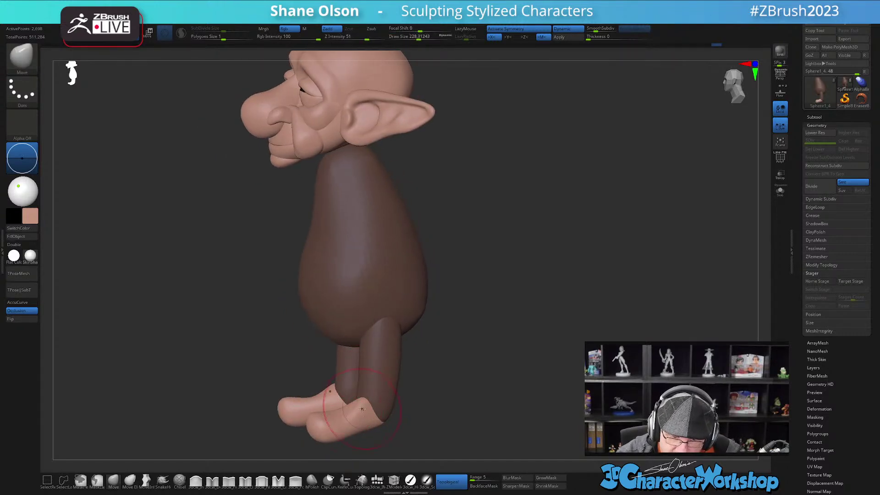
right_drag(373, 412, 355, 416)
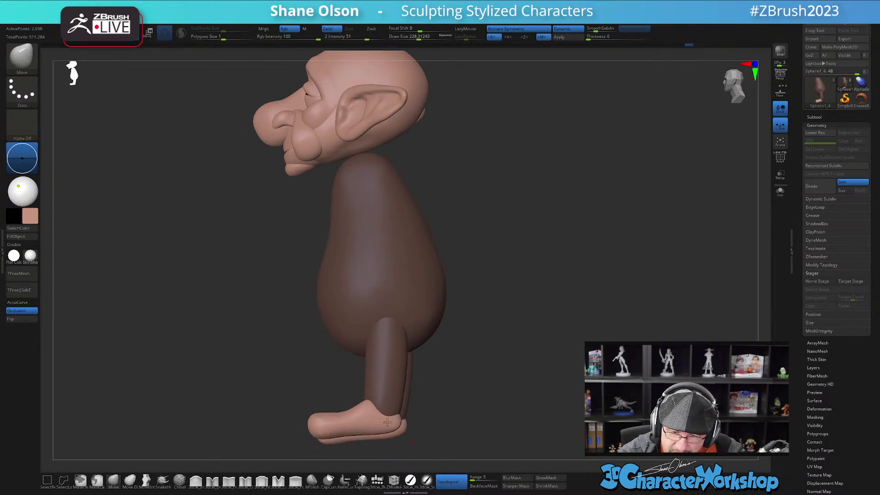
drag(407, 397, 413, 418)
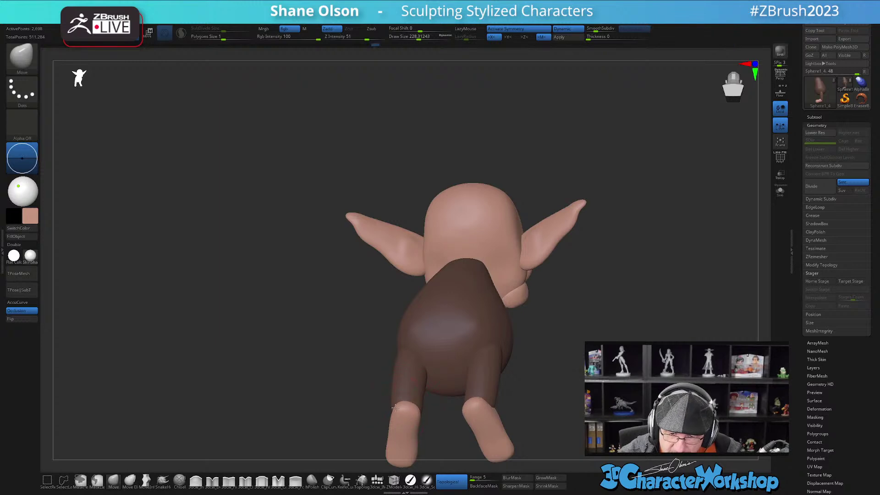
- Widen the front of the feet from below with the Move brush at a draw size of about 217, keeping narrower heels
mouse_move(424, 392)
mouse_down()
mouse_move(421, 432)
mouse_move(430, 402)
mouse_move(349, 385)
mouse_move(364, 421)
mouse_move(341, 412)
mouse_up()
key(s)
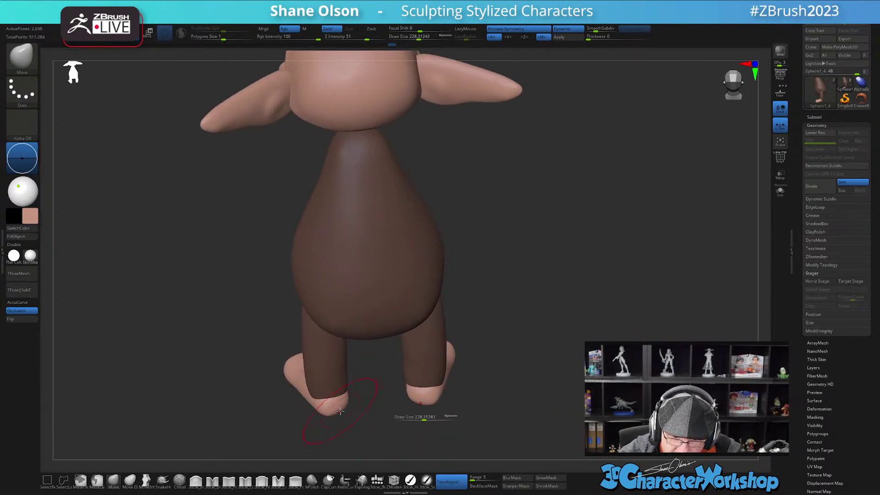
drag(373, 414, 394, 311)
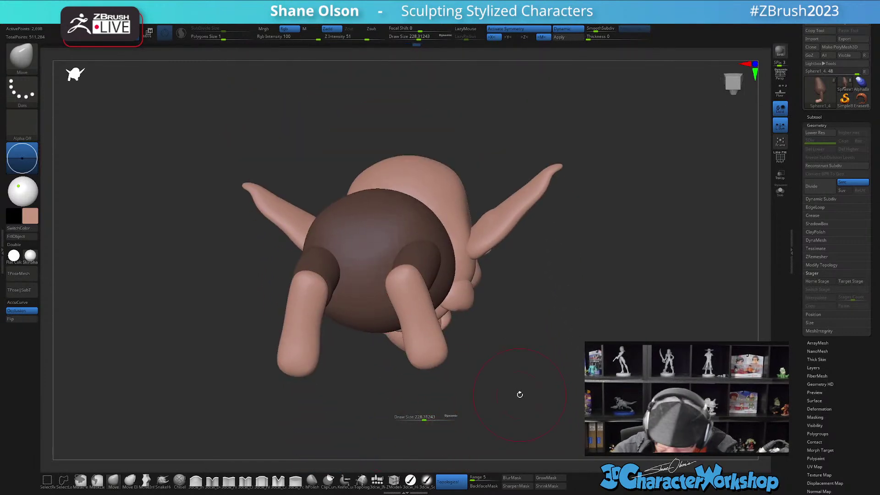
mouse_move(542, 373)
mouse_down()
mouse_move(516, 308)
mouse_move(532, 340)
mouse_move(535, 316)
mouse_move(586, 291)
mouse_move(552, 290)
mouse_move(522, 261)
mouse_move(501, 285)
mouse_up()
drag(484, 331, 483, 273)
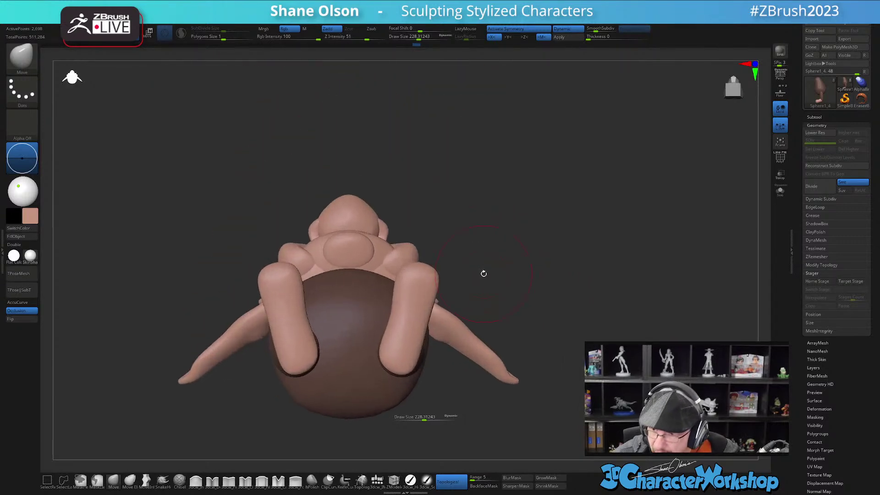
drag(422, 281, 406, 277)
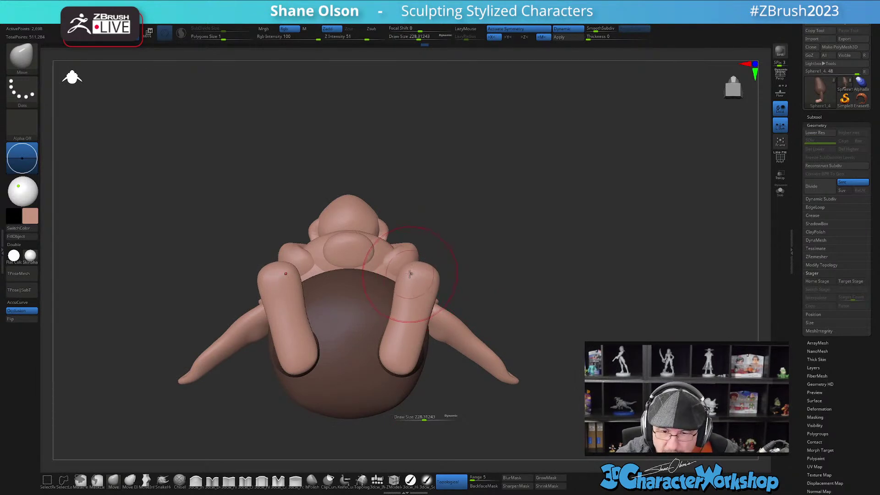
drag(423, 419, 421, 419)
key(s)
mouse_move(403, 281)
mouse_down()
mouse_move(443, 290)
mouse_move(430, 327)
mouse_up()
drag(407, 299, 424, 335)
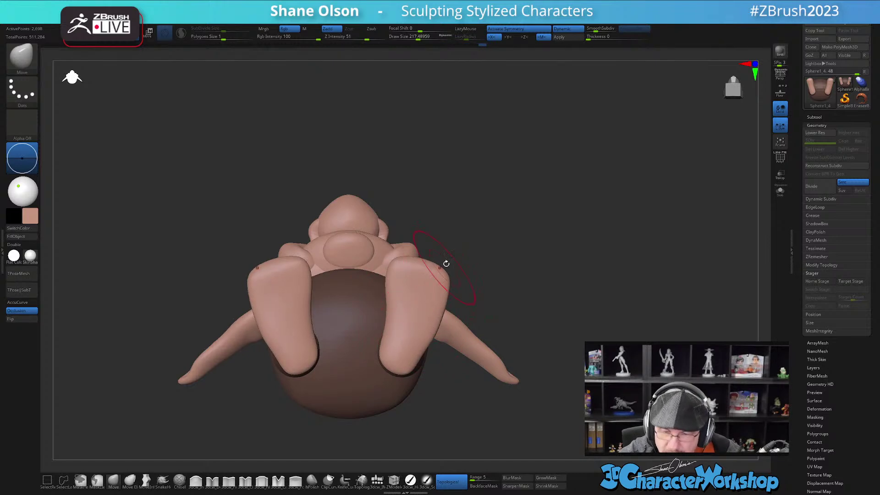
mouse_move(495, 257)
mouse_down()
mouse_move(487, 256)
mouse_move(475, 339)
mouse_up()
drag(476, 298, 464, 345)
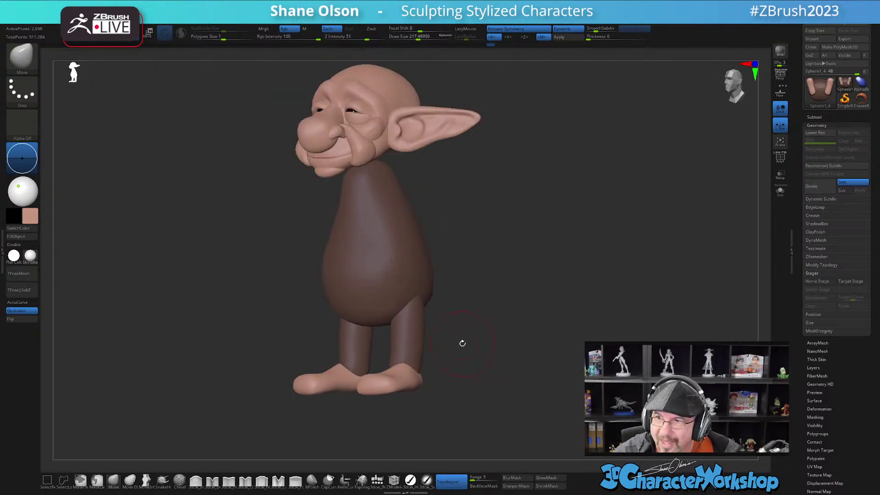
- Set the draw size to about 149 and bring up the transform gizmo on the feet
mouse_move(450, 369)
mouse_down()
mouse_move(467, 379)
mouse_move(456, 383)
mouse_move(451, 401)
mouse_move(420, 399)
mouse_move(422, 425)
mouse_move(413, 386)
mouse_move(416, 416)
mouse_move(425, 373)
mouse_move(420, 318)
mouse_up()
key(s)
key(w)
drag(370, 363, 459, 409)
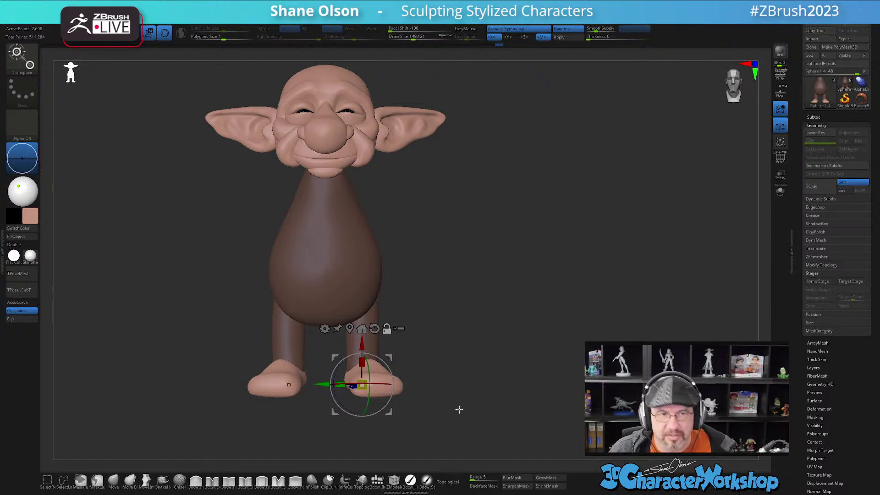
alt+drag(420, 360, 415, 373)
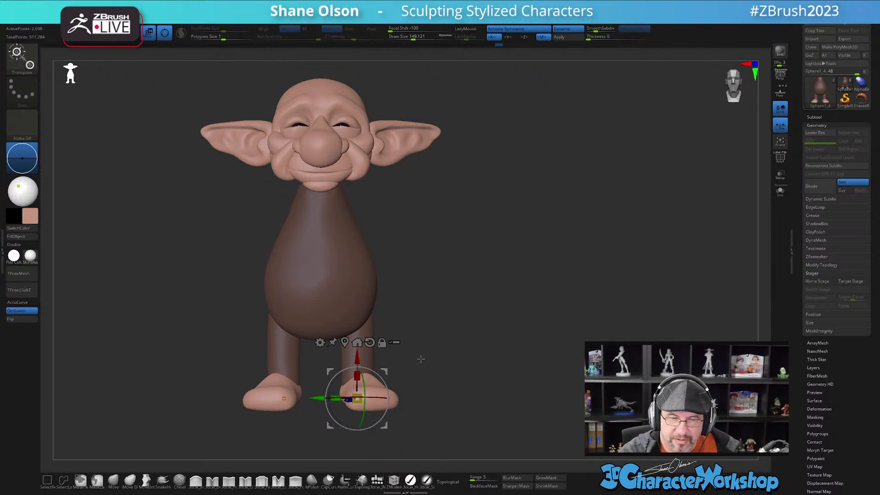
mouse_move(423, 345)
mouse_down()
mouse_move(399, 348)
mouse_move(418, 345)
mouse_up()
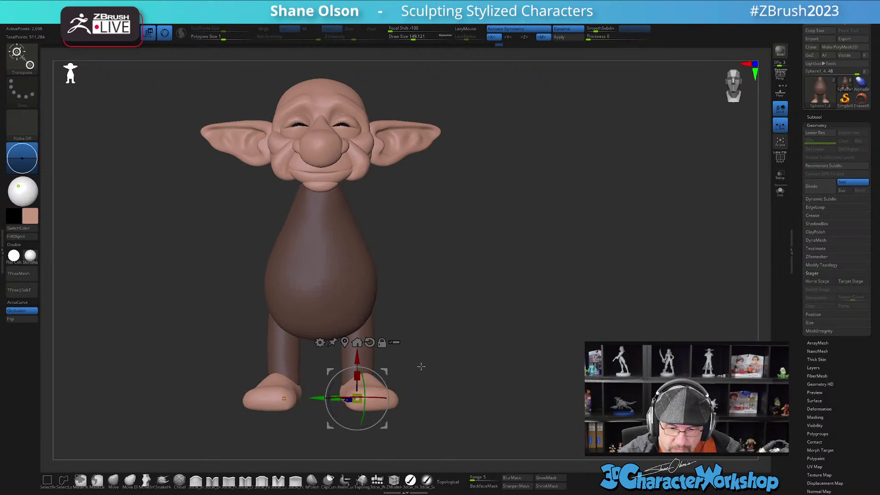
- Rotate the feet outward in stages with the transform gizmo so the toe ends splay apart
key(q)
key(Tab)
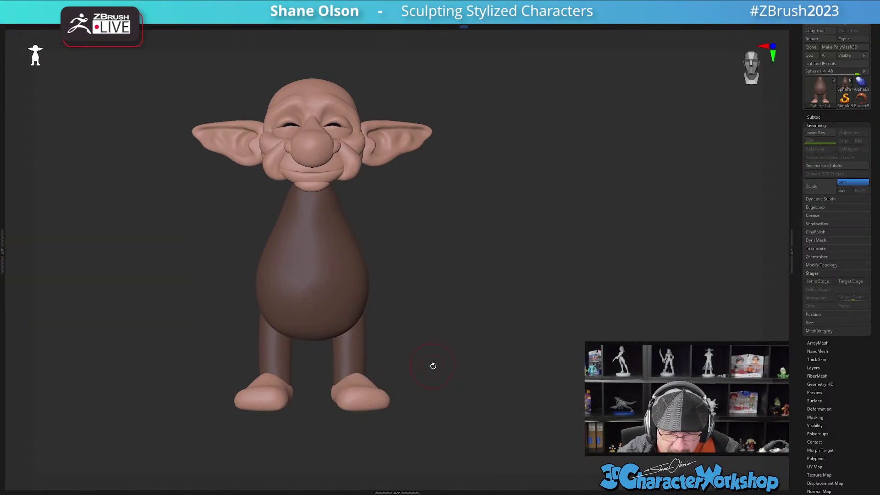
key(Tab)
drag(434, 356, 442, 260)
key(w)
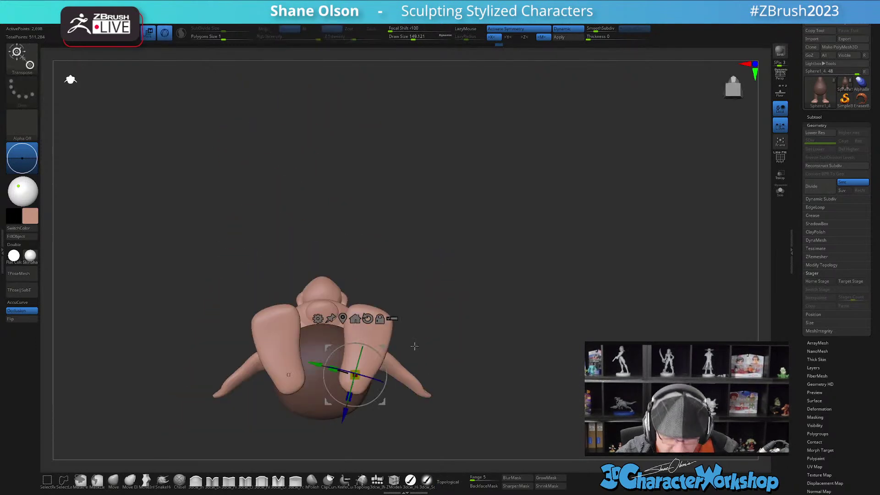
drag(385, 363, 387, 371)
drag(451, 301, 444, 239)
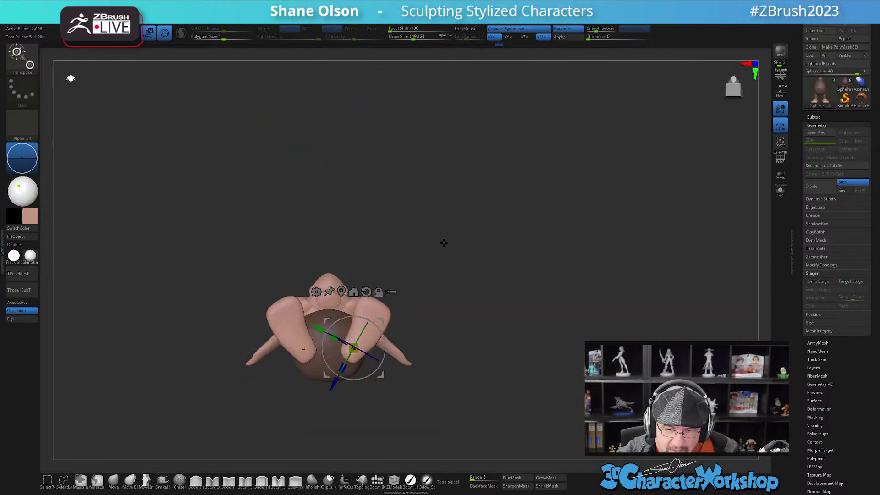
drag(383, 337, 386, 348)
mouse_move(432, 275)
mouse_down()
mouse_move(457, 392)
mouse_move(430, 390)
mouse_move(466, 318)
mouse_move(466, 351)
mouse_move(516, 345)
mouse_move(503, 360)
mouse_move(459, 353)
mouse_move(460, 314)
mouse_move(458, 349)
mouse_up()
key(q)
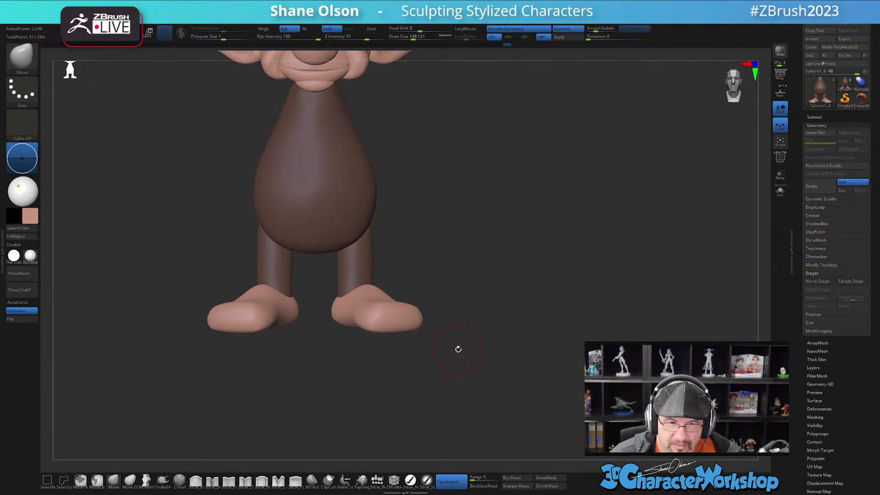
- Insert mirrored QuadSphere-2 spheres at the inner front of the feet as big toes and position them with the gizmo
drag(451, 362, 462, 393)
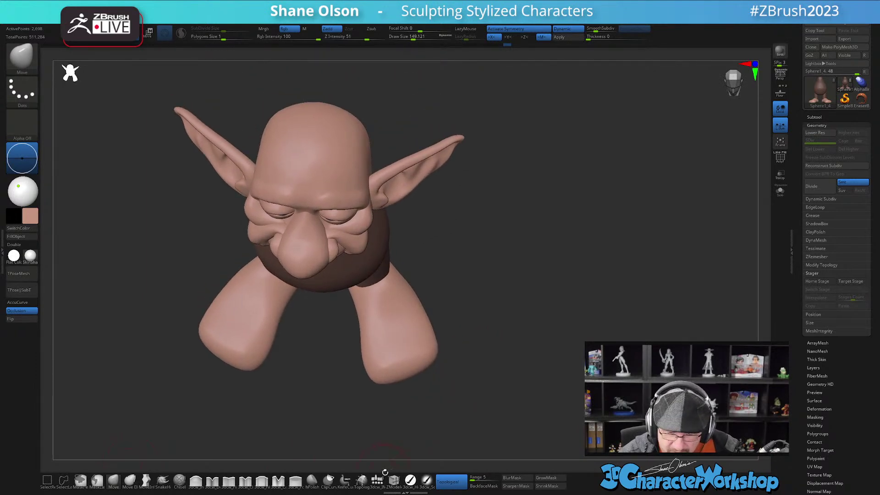
click(378, 479)
click(86, 56)
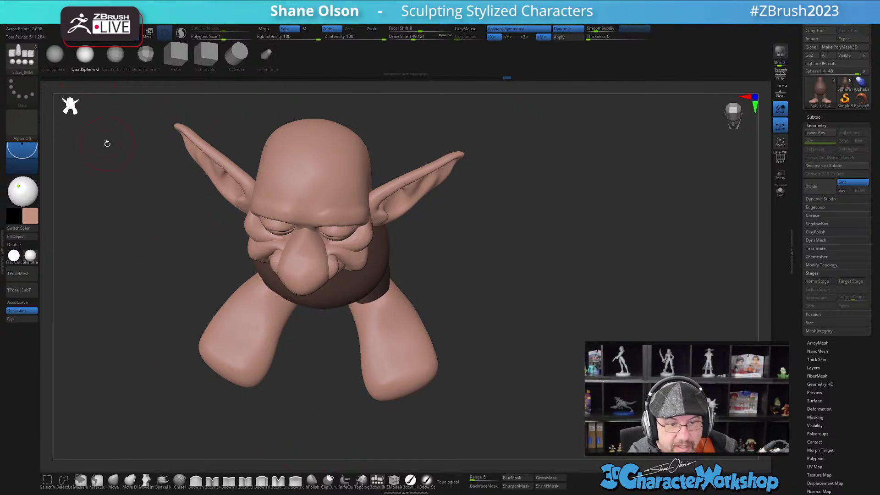
drag(379, 400, 372, 426)
key(w)
drag(449, 399, 445, 343)
drag(409, 386, 405, 376)
drag(460, 354, 462, 397)
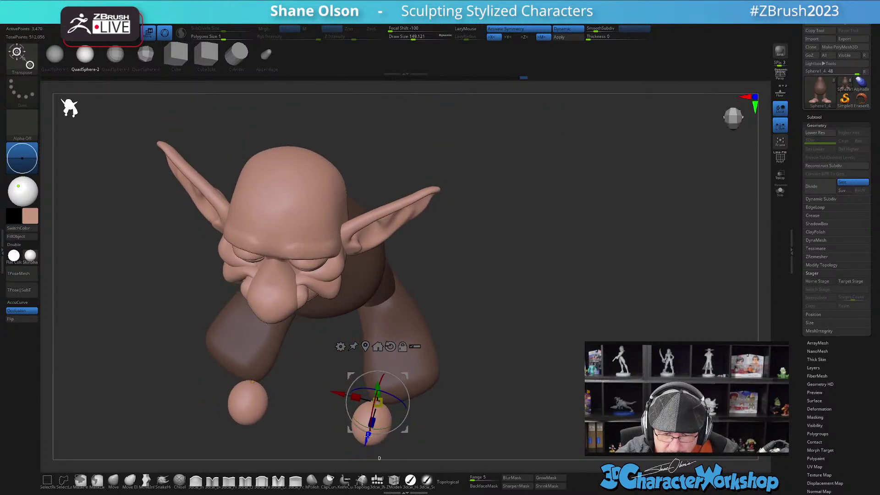
drag(369, 436, 372, 420)
mouse_move(480, 400)
mouse_down()
mouse_move(494, 319)
mouse_move(467, 365)
mouse_move(468, 325)
mouse_up()
- Shape the big toes and fit them against the front of the feet with the Move brush at a draw size of about 177
key(q)
mouse_move(414, 333)
mouse_down()
mouse_move(391, 328)
mouse_move(405, 316)
mouse_up()
right_drag(421, 313, 351, 333)
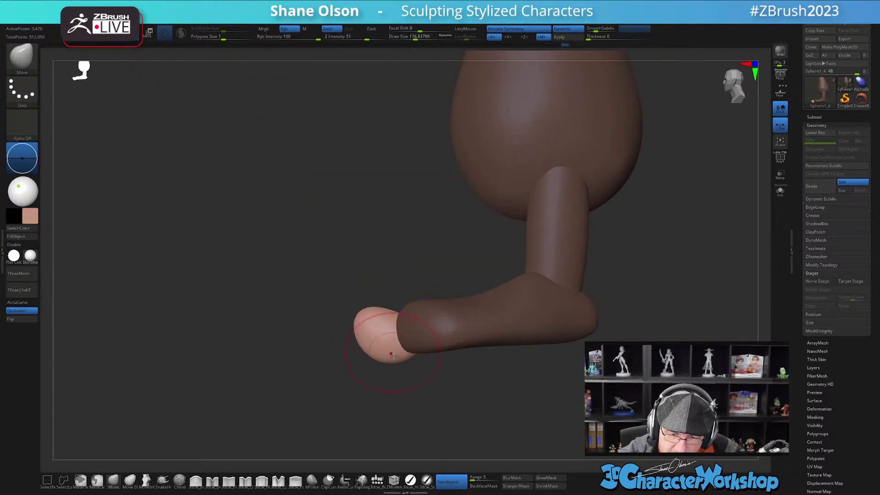
right_drag(453, 370, 459, 413)
right_drag(434, 375, 387, 334)
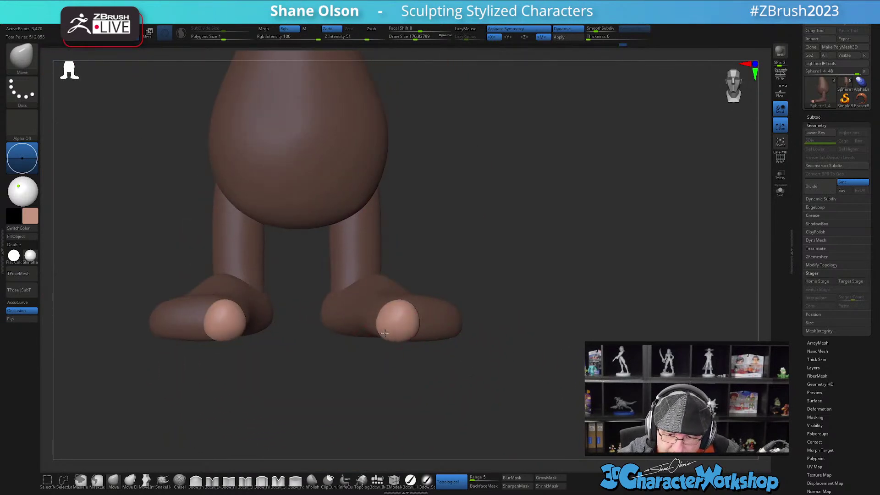
alt+right_drag(447, 365, 428, 374)
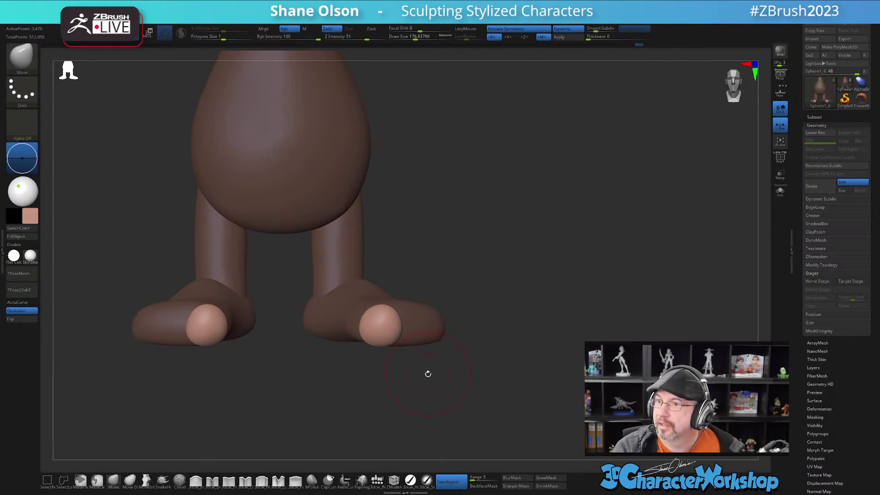
mouse_move(500, 324)
right_down()
mouse_move(493, 320)
mouse_move(504, 320)
right_up()
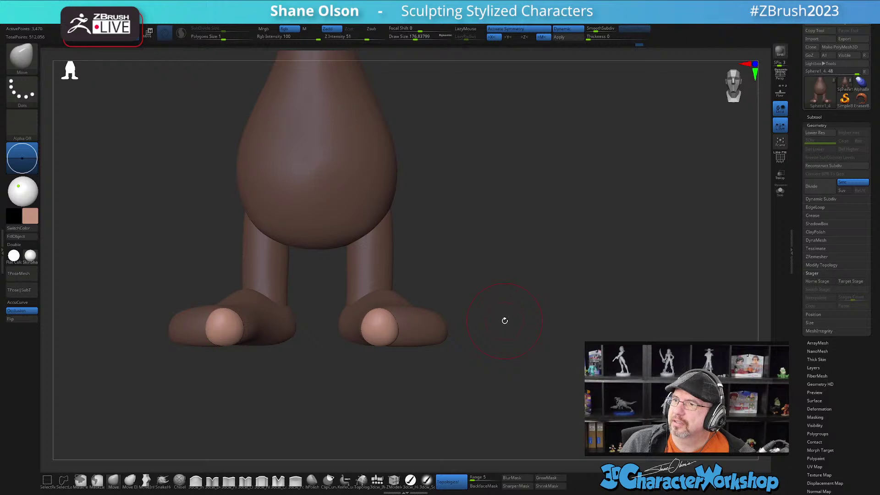
- Flatten the tops of the big toes and square their outline with the Move brush at draw sizes of about 90 to 132
mouse_move(453, 377)
right_down()
mouse_move(457, 384)
mouse_move(399, 363)
mouse_move(408, 394)
right_up()
key(s)
drag(408, 395, 403, 395)
right_drag(402, 386, 394, 341)
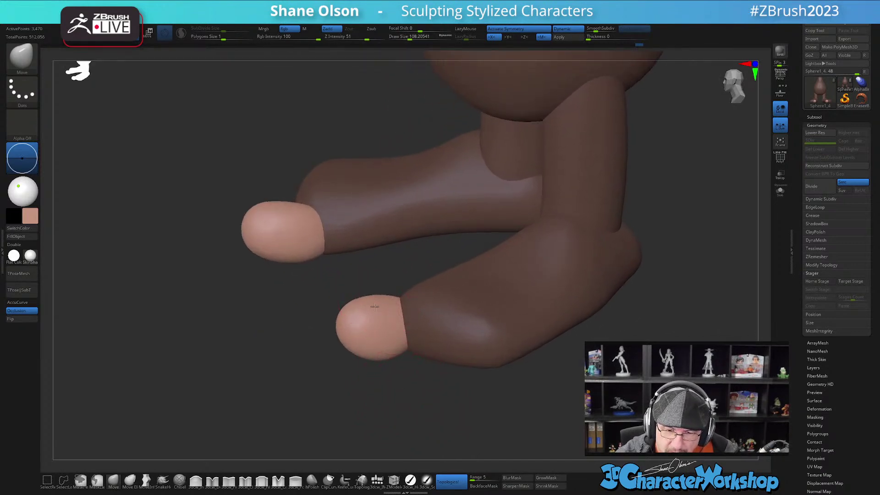
drag(378, 307, 378, 311)
mouse_move(380, 303)
right_down()
mouse_move(378, 338)
mouse_move(375, 317)
mouse_move(364, 309)
mouse_move(373, 324)
mouse_move(388, 324)
mouse_move(365, 318)
mouse_move(386, 316)
mouse_move(391, 366)
mouse_move(406, 395)
mouse_move(400, 407)
mouse_move(362, 339)
right_up()
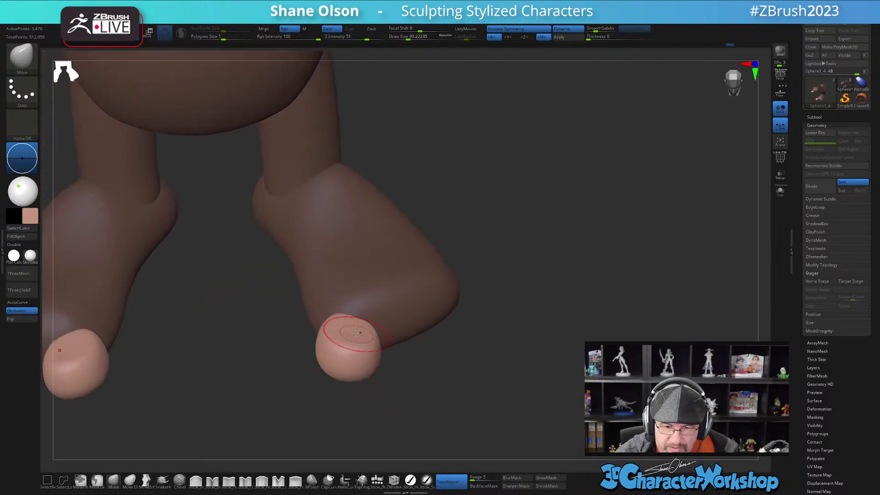
drag(342, 329, 344, 328)
drag(339, 322, 339, 326)
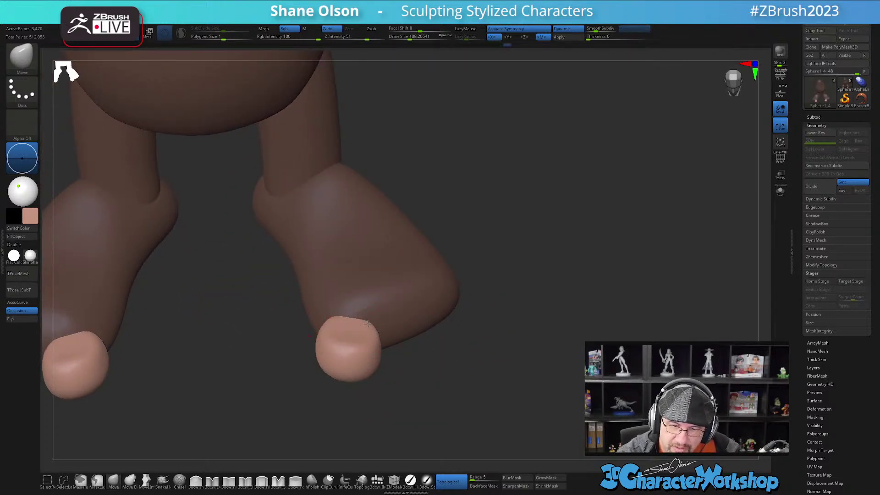
mouse_move(356, 327)
right_down()
mouse_move(376, 357)
mouse_move(340, 327)
right_up()
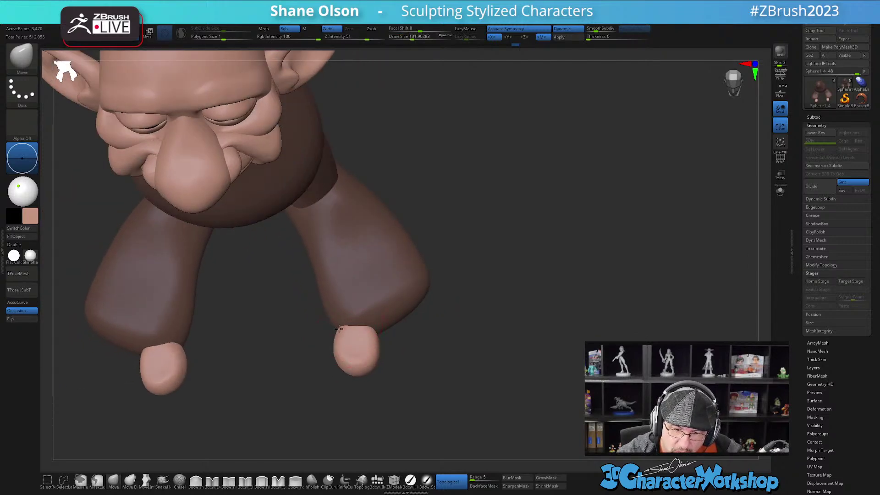
right_drag(406, 382, 404, 360)
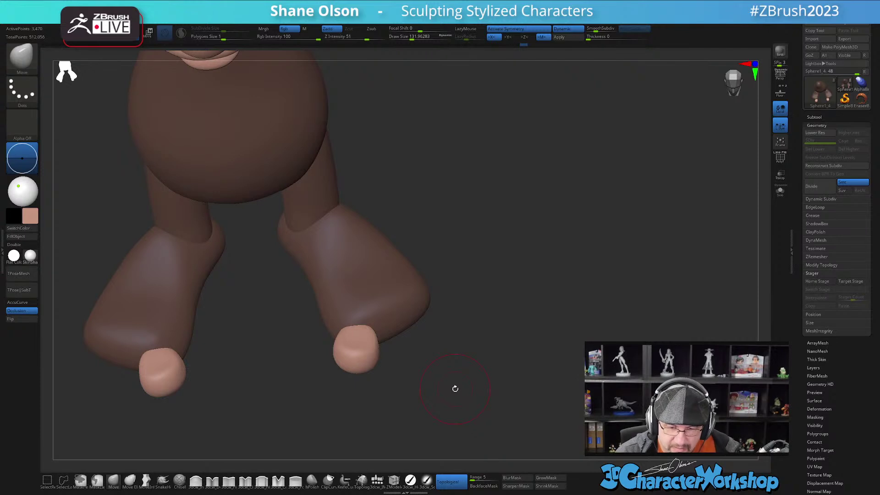
- Enlarge the big toes slightly with the transform gizmo
key(w)
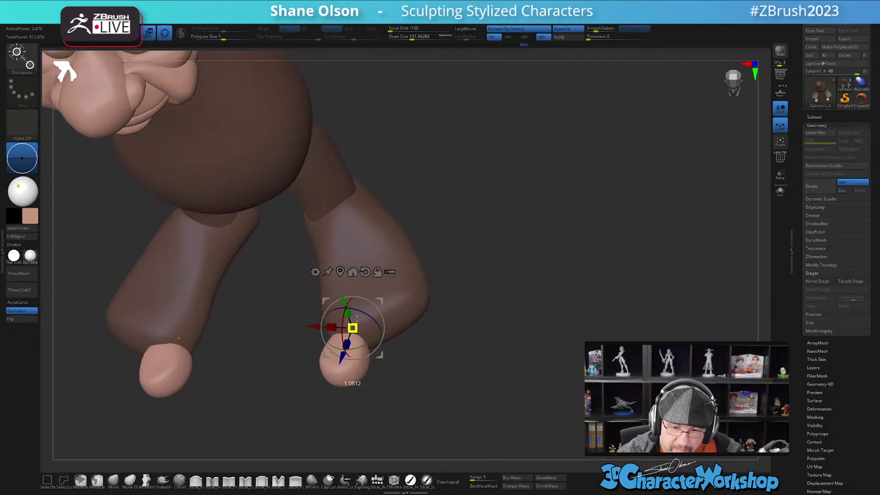
mouse_move(388, 361)
mouse_down()
mouse_move(395, 332)
mouse_move(431, 389)
mouse_up()
key(q)
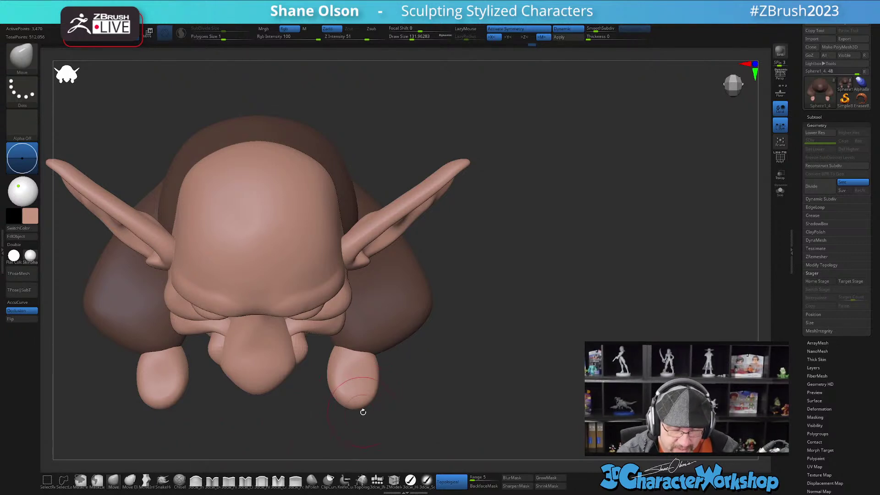
- Refine the outline and base of the big toes with the Move brush at draw sizes of about 229 and 108
key(s)
mouse_move(355, 432)
mouse_down()
mouse_move(364, 406)
mouse_move(349, 400)
mouse_up()
key(s)
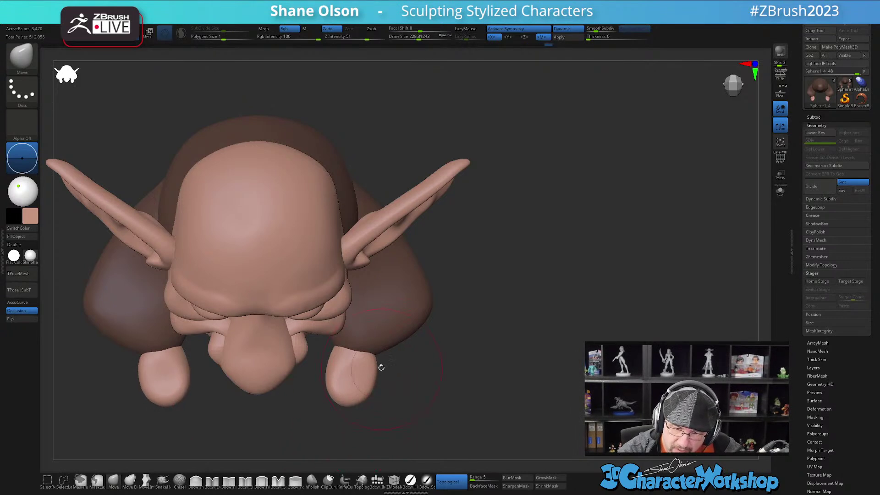
mouse_move(403, 399)
mouse_down()
mouse_move(432, 388)
mouse_move(446, 397)
mouse_up()
key(s)
key(s)
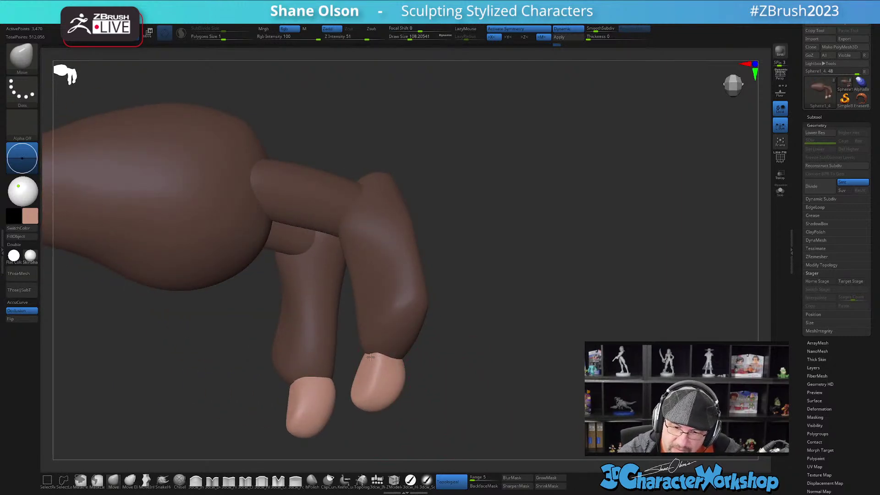
mouse_move(432, 367)
mouse_down()
mouse_move(408, 359)
mouse_move(418, 364)
mouse_move(461, 328)
mouse_up()
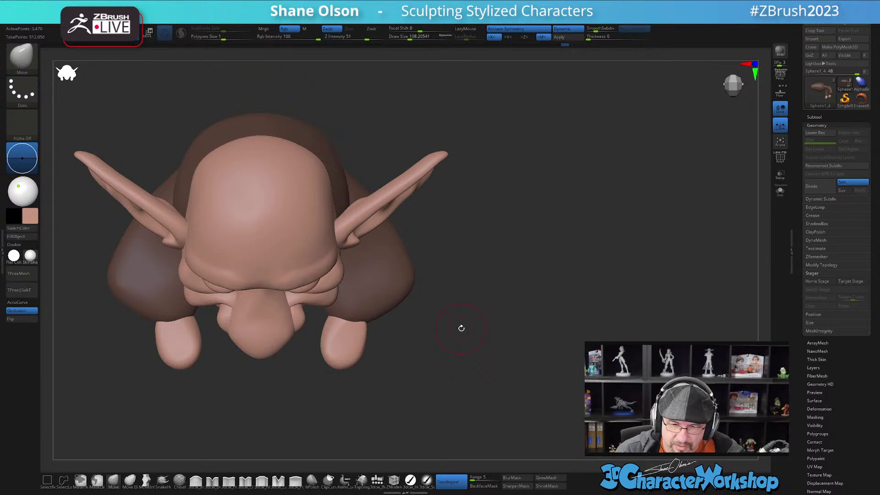
drag(461, 328, 430, 376)
- Duplicate the big toes with the gizmo and place a smaller second toe beside each one
key(w)
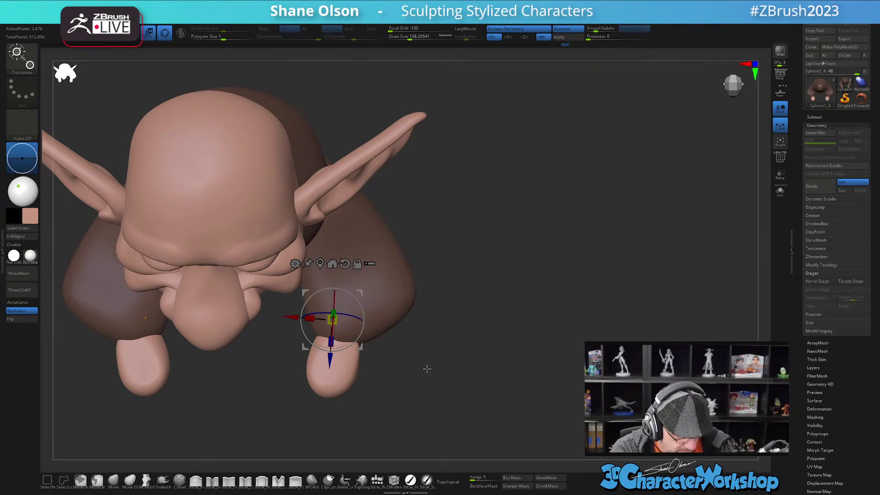
drag(419, 351, 421, 349)
ctrl+drag(360, 295, 347, 343)
drag(389, 299, 403, 283)
drag(460, 373, 495, 352)
- Duplicate the second toes into smaller third toes, fit them to the outer front of the feet, and clear the mask
drag(401, 282, 445, 284)
drag(411, 258, 450, 280)
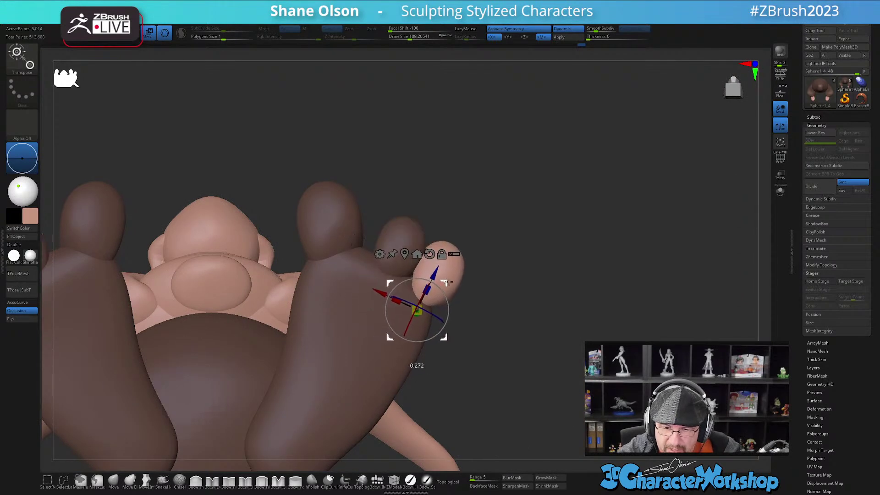
drag(417, 311, 388, 268)
drag(446, 300, 439, 273)
mouse_move(499, 279)
mouse_down()
mouse_move(506, 380)
mouse_move(496, 354)
mouse_move(505, 354)
mouse_move(489, 382)
mouse_move(483, 375)
mouse_move(499, 366)
mouse_move(495, 380)
mouse_move(483, 383)
mouse_move(483, 410)
mouse_move(458, 378)
mouse_up()
key(q)
alt+drag(457, 378, 474, 415)
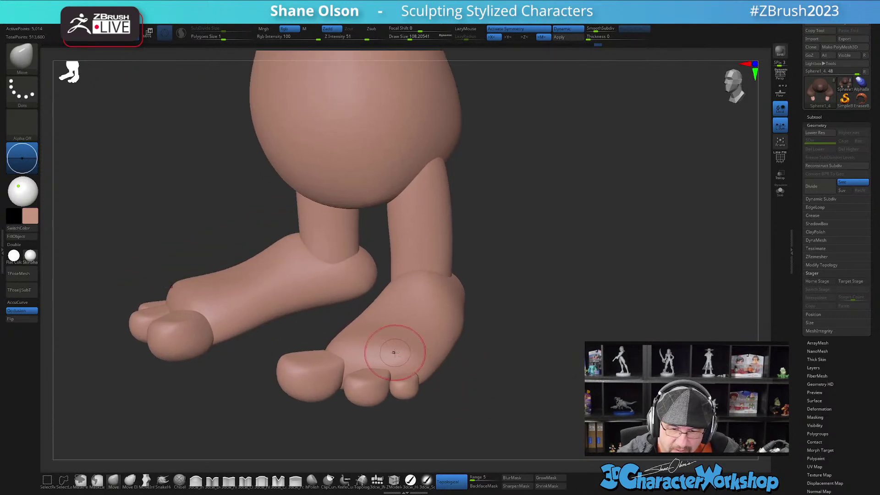
- Show the polyframe and reshape the front and top of the feet behind the toes with the Move brush at draw sizes of about 192 and 167
key(shift+f)
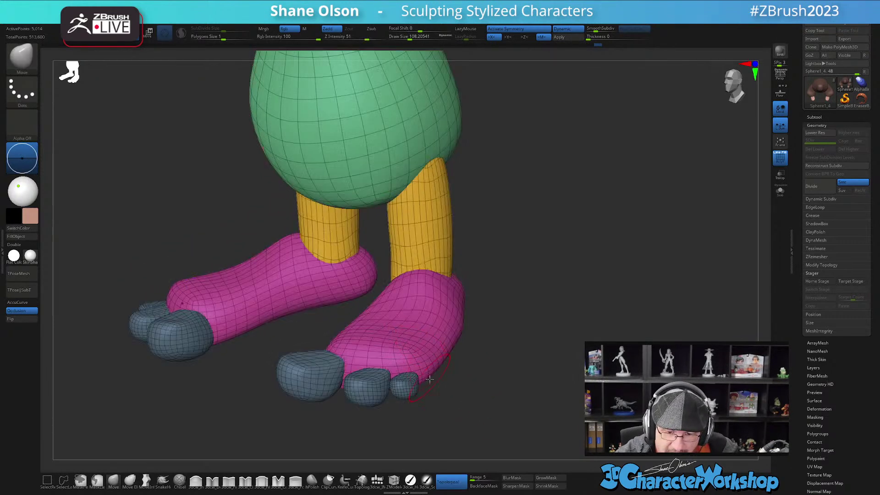
key(s)
drag(400, 441, 406, 441)
drag(345, 347, 342, 345)
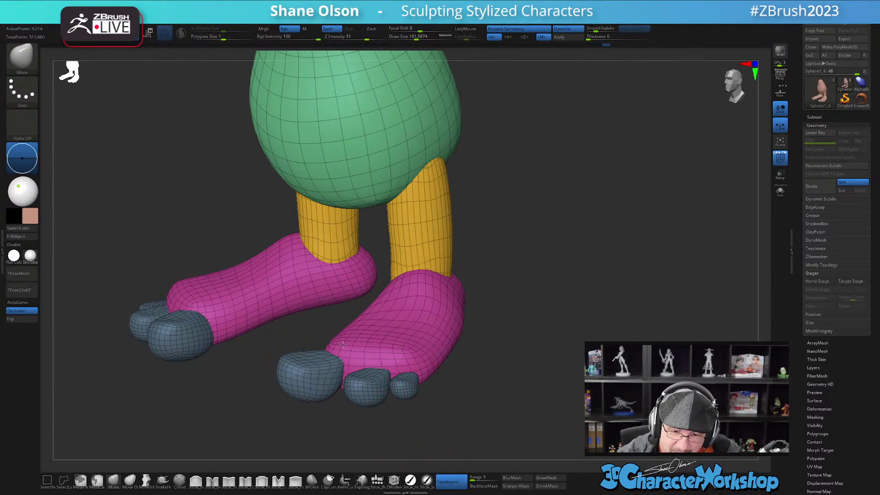
right_drag(418, 347, 390, 350)
drag(391, 350, 389, 366)
right_drag(388, 367, 421, 347)
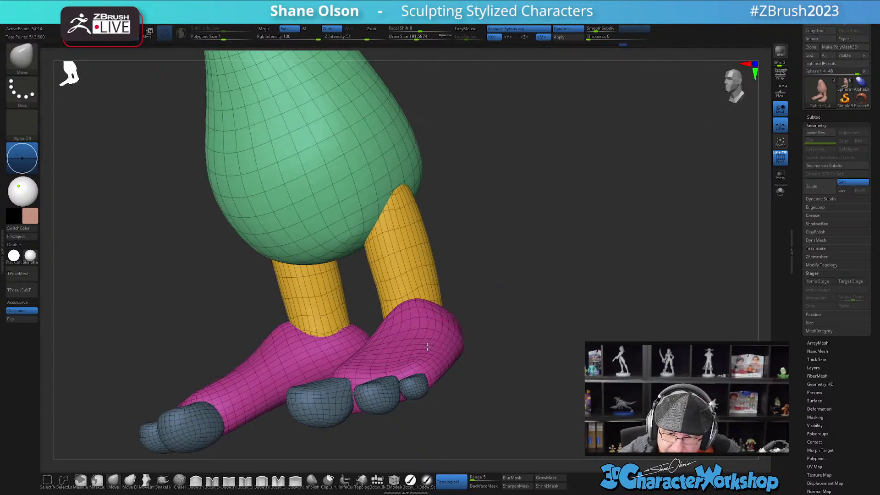
drag(414, 338, 395, 330)
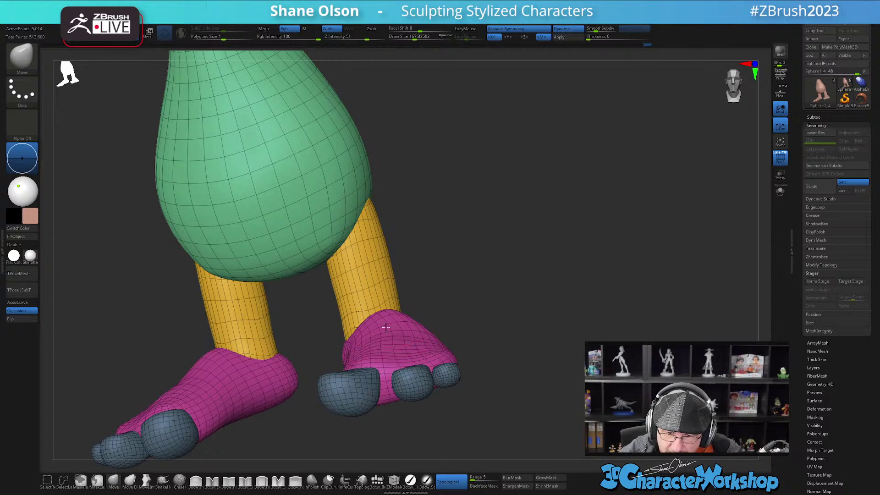
drag(451, 270, 437, 318)
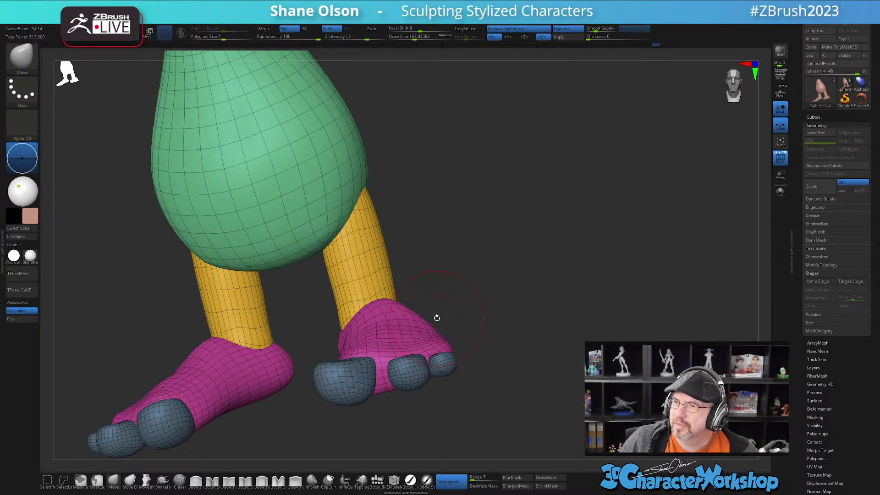
- Mask everything except the feet, leaving the toes, legs and torso protected, and return to the Move brush
drag(475, 383, 450, 379)
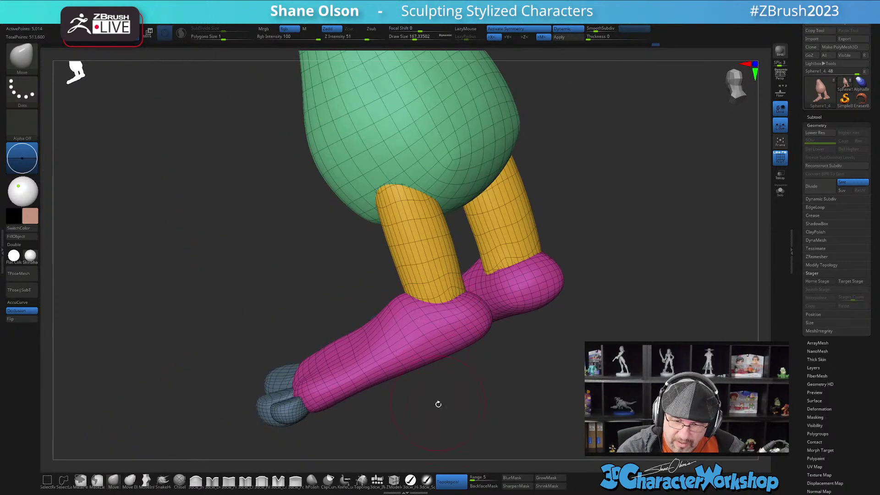
key(w)
alt+click(437, 362)
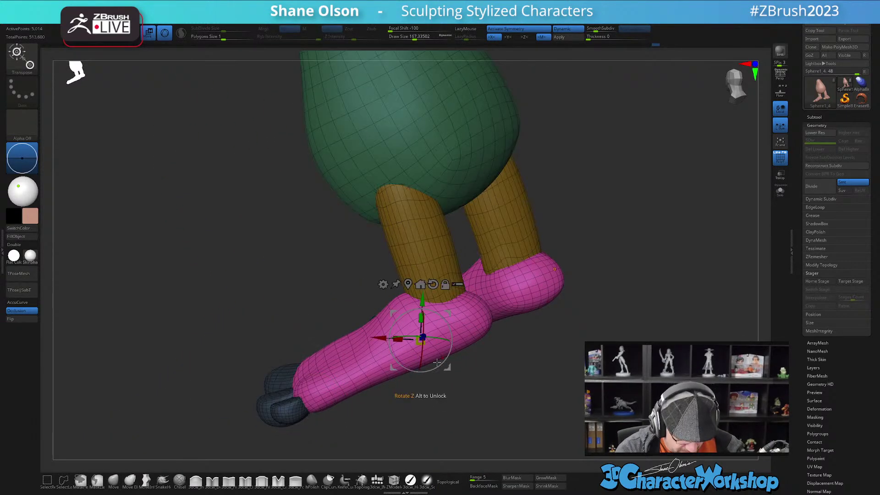
key(q)
mouse_move(438, 386)
alt+mouse_down()
mouse_move(424, 408)
mouse_move(435, 405)
alt+mouse_up()
- Reshape the ankles and insteps around the legs with the Move brush at a draw size of about 217, turning off topological movement
key(s)
mouse_move(405, 331)
mouse_down()
mouse_move(413, 310)
mouse_move(467, 314)
mouse_up()
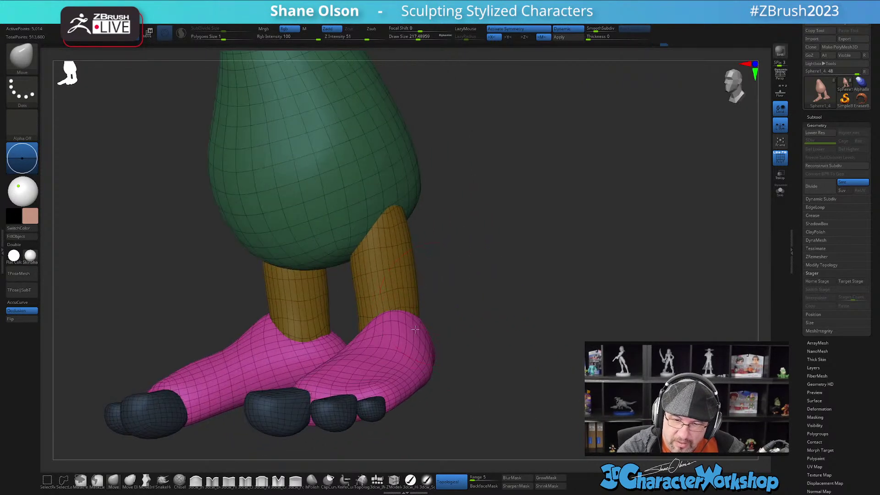
right_drag(415, 330, 384, 323)
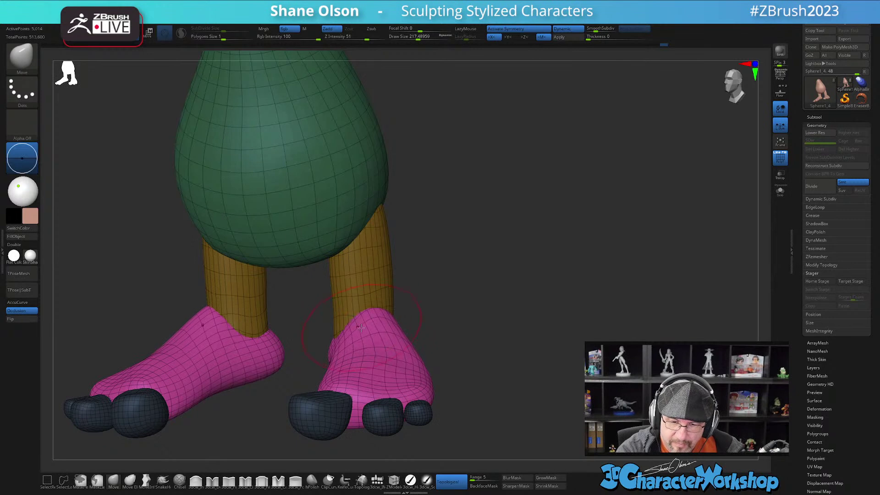
mouse_move(361, 325)
mouse_down()
mouse_move(390, 324)
mouse_move(381, 319)
mouse_move(398, 341)
mouse_up()
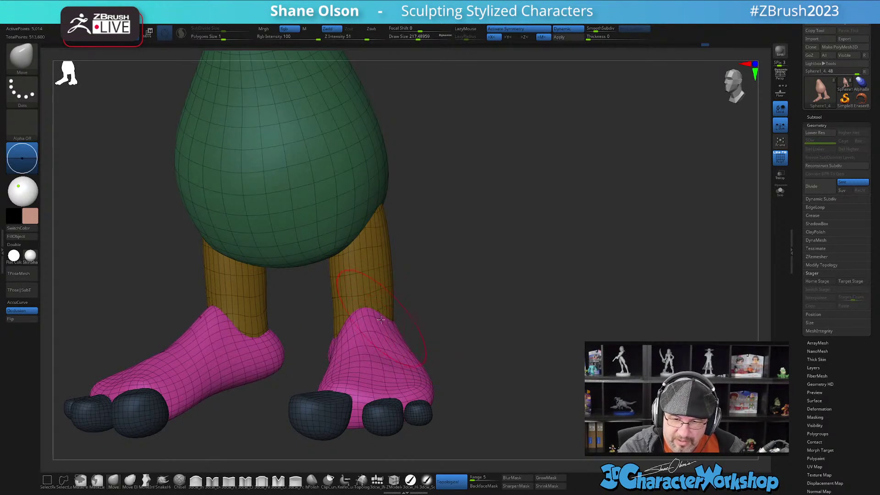
click(446, 480)
drag(388, 329, 387, 328)
drag(393, 358, 398, 360)
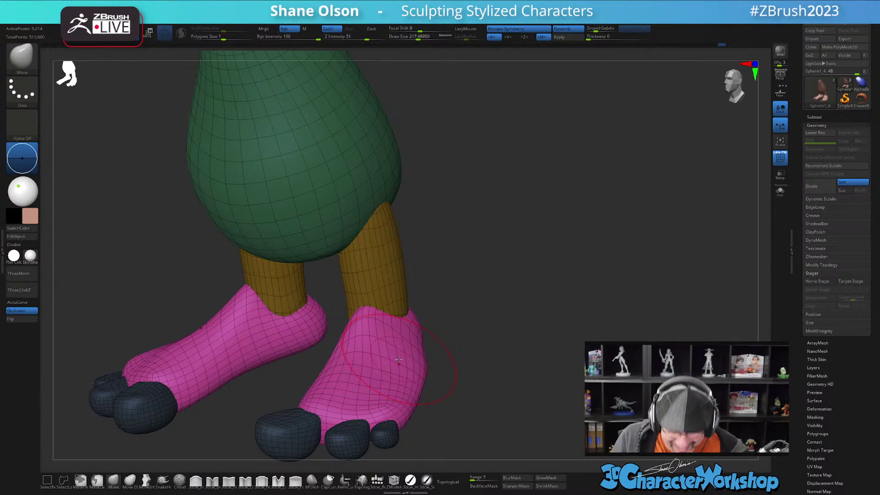
- Reshape the front part of the feet and the toes with the Move brush, keeping both sides symmetrical
mouse_move(469, 391)
mouse_down()
mouse_move(456, 395)
mouse_move(461, 385)
mouse_move(471, 389)
mouse_up()
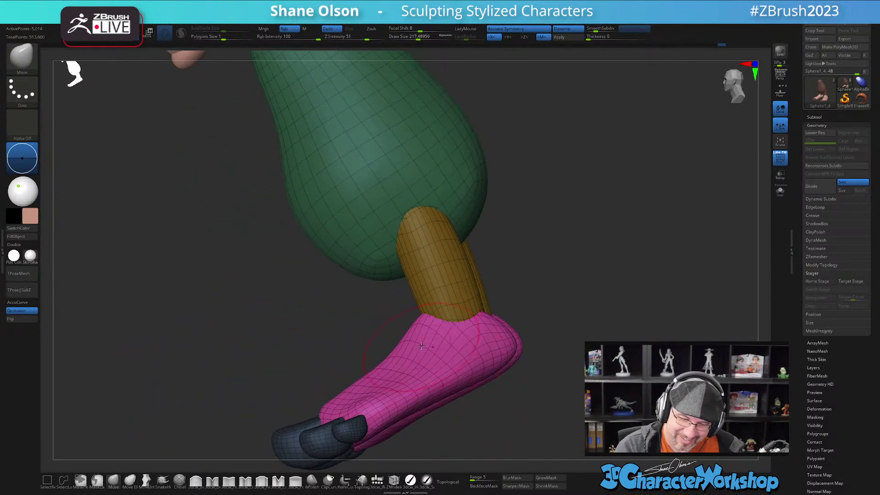
mouse_move(433, 320)
right_down()
mouse_move(427, 324)
mouse_move(442, 351)
right_up()
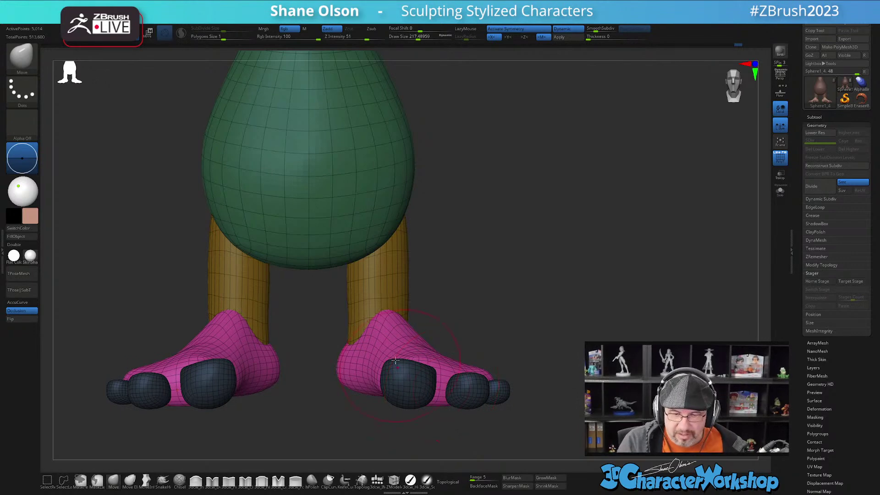
drag(534, 352, 498, 396)
drag(436, 390, 480, 392)
- Refine the ankles and heels of both feet with a smaller Move brush
key([)
drag(451, 336, 433, 322)
right_drag(462, 316, 465, 344)
drag(464, 344, 491, 324)
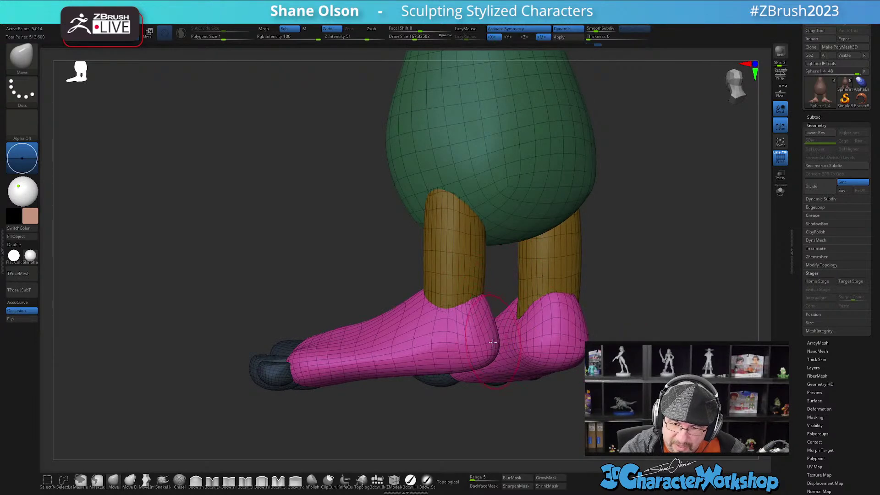
mouse_move(481, 302)
shift+mouse_down()
mouse_move(476, 330)
mouse_move(442, 362)
mouse_move(448, 398)
mouse_move(464, 385)
mouse_move(455, 414)
mouse_move(446, 379)
mouse_move(469, 341)
mouse_move(481, 349)
mouse_move(495, 314)
mouse_move(494, 367)
mouse_move(477, 324)
mouse_move(485, 377)
mouse_move(499, 352)
shift+mouse_up()
key(shift)
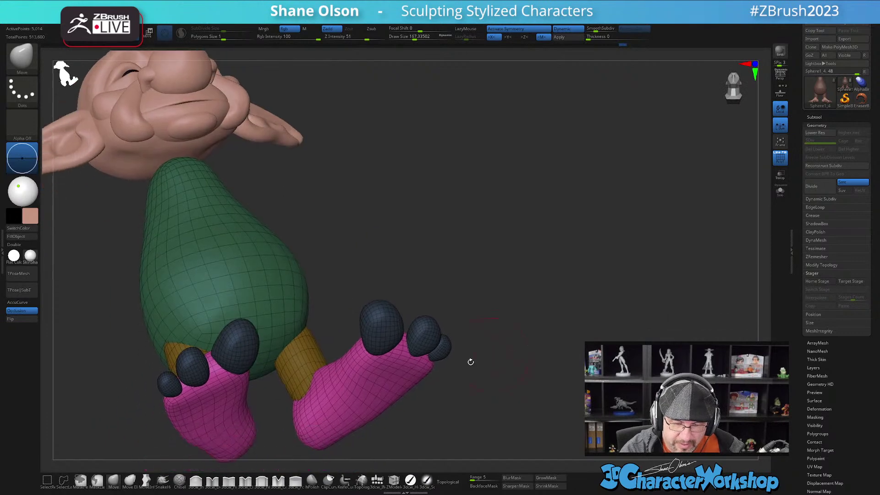
- Examine the feet from below and the whole character's proportions from several angles, with the polyframe hidden
right_drag(351, 398, 370, 416)
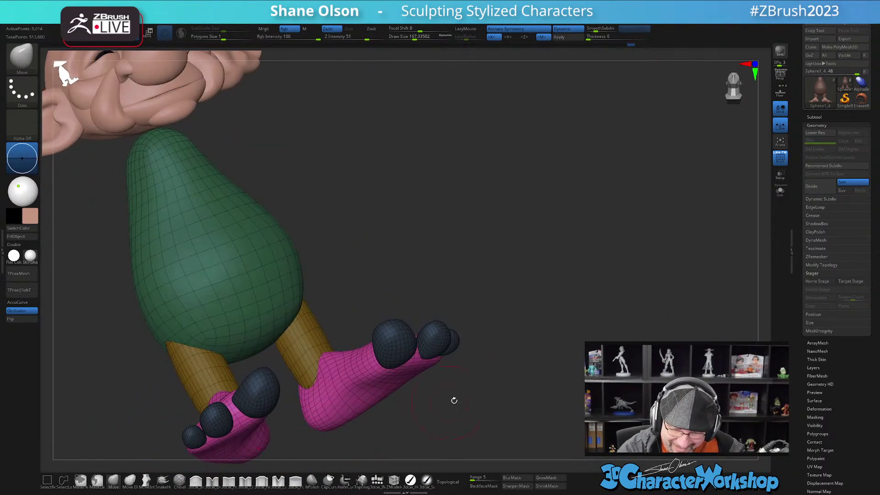
shift+right_drag(442, 405, 447, 416)
ctrl+right_drag(495, 383, 485, 332)
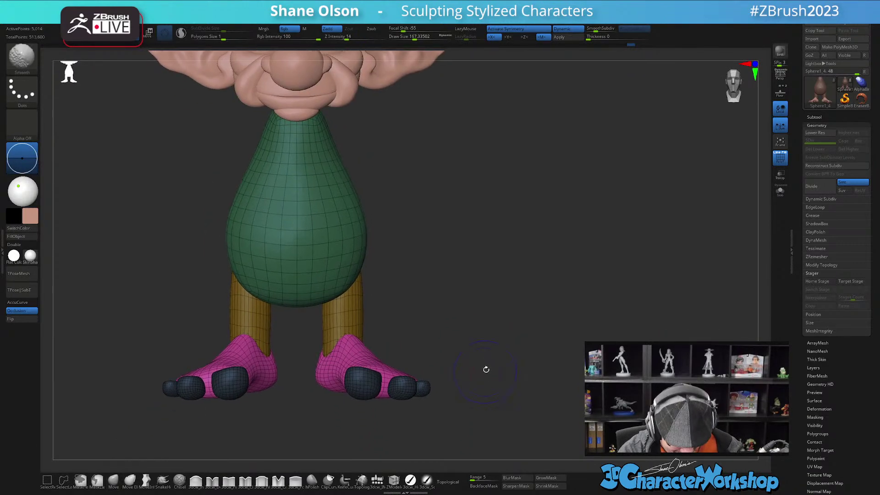
key(shift+f)
right_drag(489, 365, 478, 374)
ctrl+drag(478, 374, 479, 368)
key(f)
right_drag(479, 368, 504, 349)
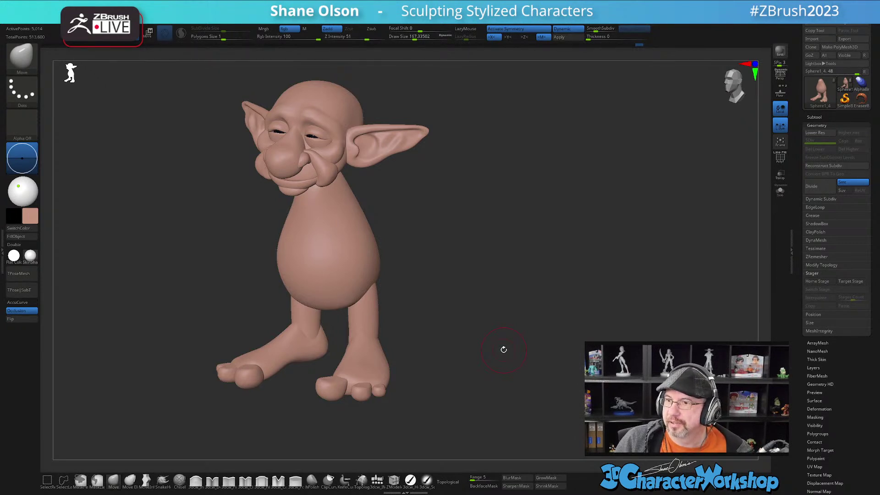
mouse_move(439, 338)
mouse_down()
mouse_move(435, 346)
mouse_move(454, 353)
mouse_move(452, 339)
mouse_move(450, 375)
mouse_move(430, 227)
mouse_move(432, 247)
mouse_up()
drag(476, 302, 468, 347)
- Isolate the toes and front halves of both feet with a lasso mask that is blurred and inverted
key(shift+f)
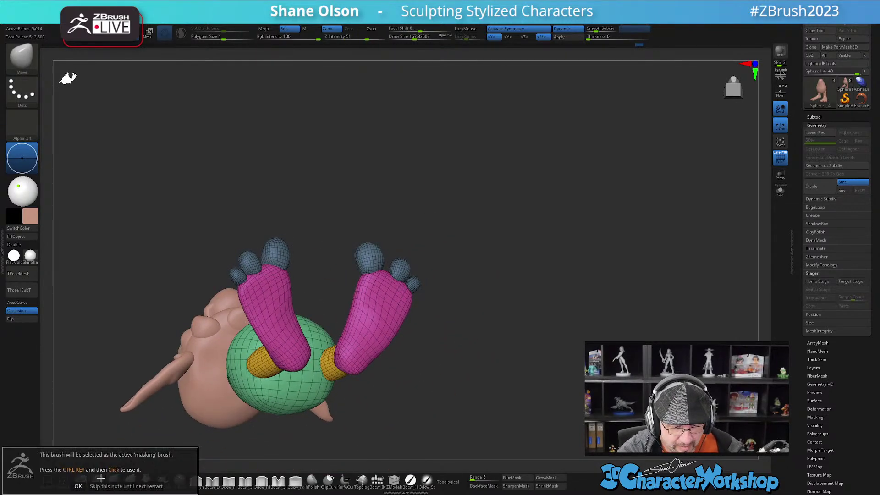
click(134, 486)
drag(359, 411, 419, 338)
mouse_move(347, 296)
ctrl+mouse_down()
mouse_move(326, 205)
mouse_move(449, 323)
mouse_move(437, 346)
mouse_move(485, 391)
ctrl+mouse_up()
key(b)
key(m)
key(v)
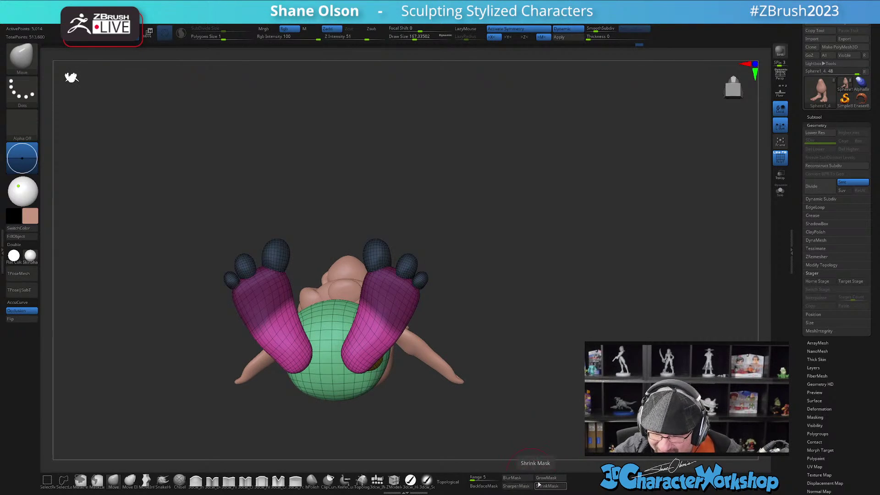
click(521, 478)
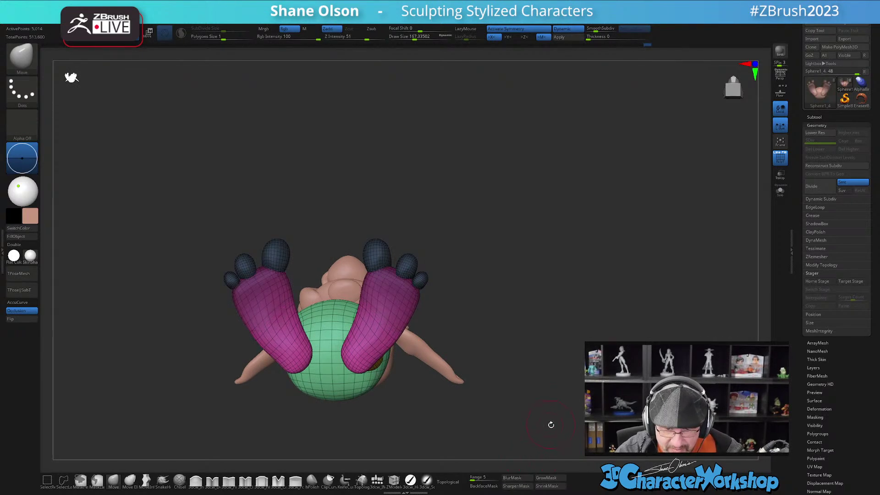
mouse_move(550, 428)
mouse_down()
mouse_move(535, 373)
mouse_move(506, 346)
mouse_up()
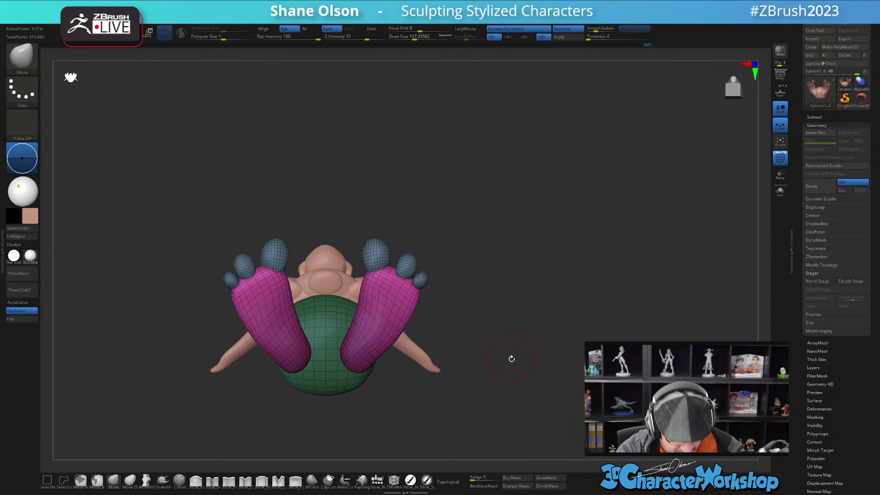
- Reposition the unmasked front halves of the feet with the transform gizmo, and return to sculpting with the polyframe hidden
key(w)
drag(416, 378, 410, 396)
drag(433, 354, 498, 296)
drag(410, 395, 409, 397)
mouse_move(475, 320)
alt+mouse_down()
mouse_move(504, 290)
mouse_move(483, 359)
mouse_move(460, 371)
mouse_move(439, 406)
mouse_move(450, 414)
mouse_move(434, 403)
mouse_move(442, 437)
mouse_move(460, 395)
mouse_move(435, 403)
alt+mouse_up()
key(q)
key(shift+f)
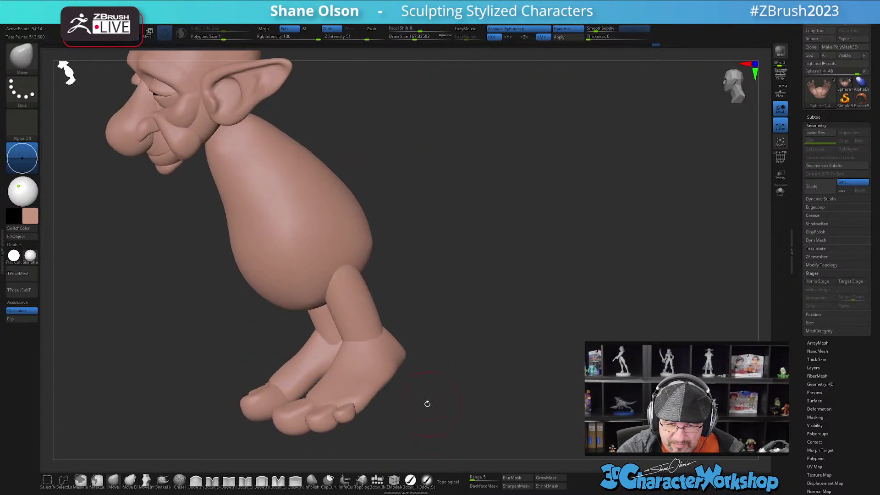
- Isolate the feet by masking the body, legs and toes around their polygroup
mouse_move(382, 383)
mouse_down()
mouse_move(410, 385)
mouse_move(385, 367)
mouse_move(412, 372)
mouse_move(490, 404)
mouse_move(465, 369)
mouse_move(512, 312)
mouse_up()
key(shift)
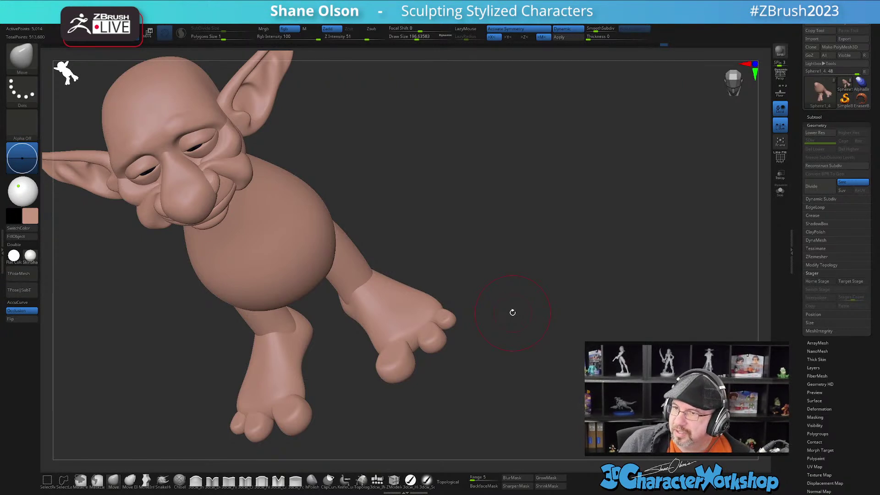
drag(513, 312, 452, 364)
key(w)
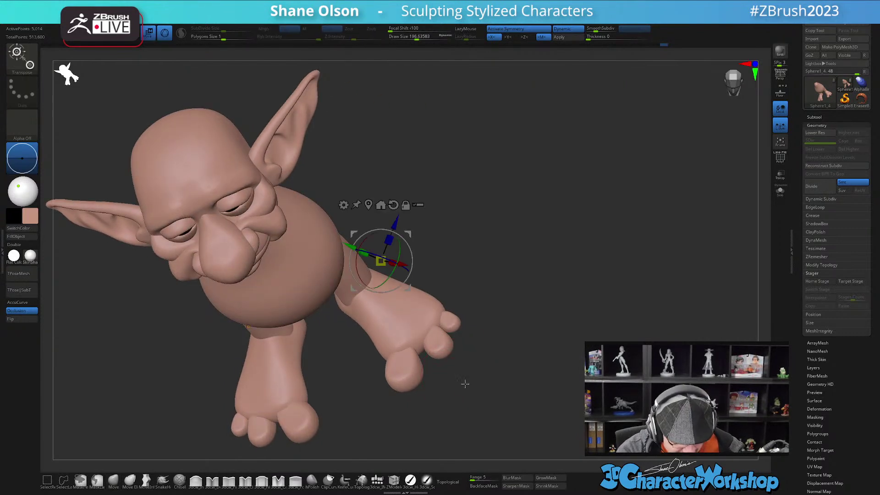
ctrl+click(413, 326)
mouse_move(449, 406)
mouse_down()
mouse_move(463, 386)
mouse_move(452, 388)
mouse_move(456, 402)
mouse_up()
- Reshape and smooth the tops of the isolated feet with a smaller Move brush, and clear the mask
key(q)
key(s)
drag(456, 402, 430, 406)
shift+drag(402, 343, 396, 339)
mouse_move(442, 384)
mouse_down()
mouse_move(442, 418)
mouse_move(435, 379)
mouse_move(432, 418)
mouse_up()
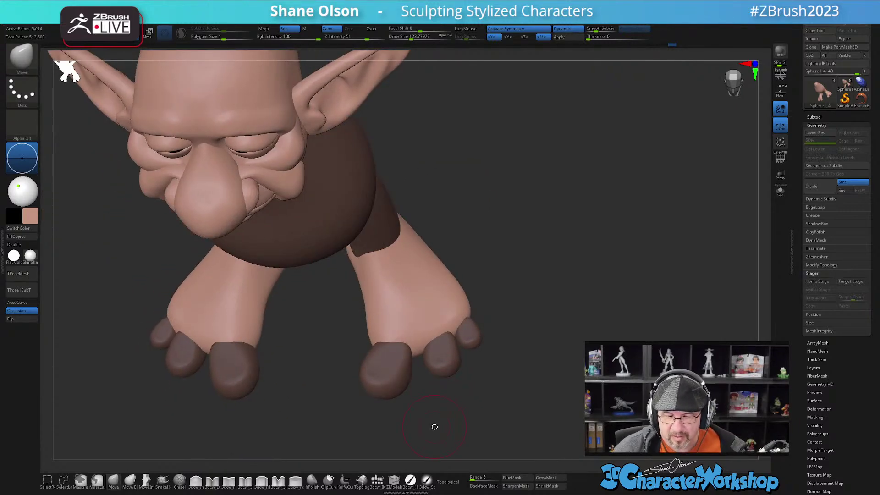
ctrl+drag(516, 373, 523, 396)
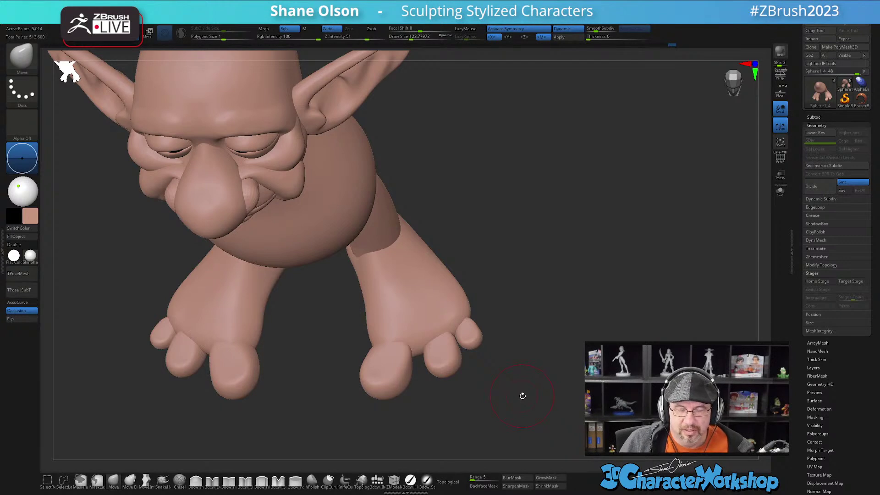
- Try to isolate a big toe for transforming by masking around its polygroup
alt+drag(522, 387, 497, 316)
alt+drag(502, 361, 493, 388)
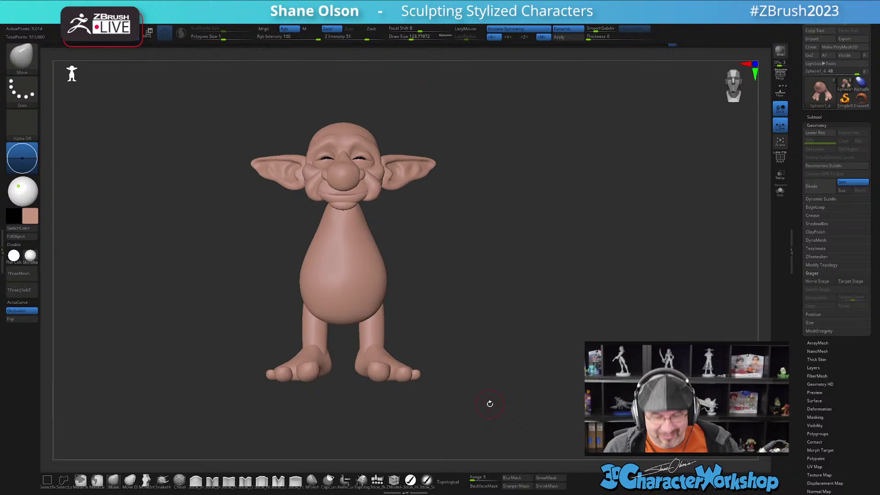
mouse_move(447, 382)
mouse_down()
mouse_move(438, 397)
mouse_move(446, 428)
mouse_move(442, 413)
mouse_up()
key(w)
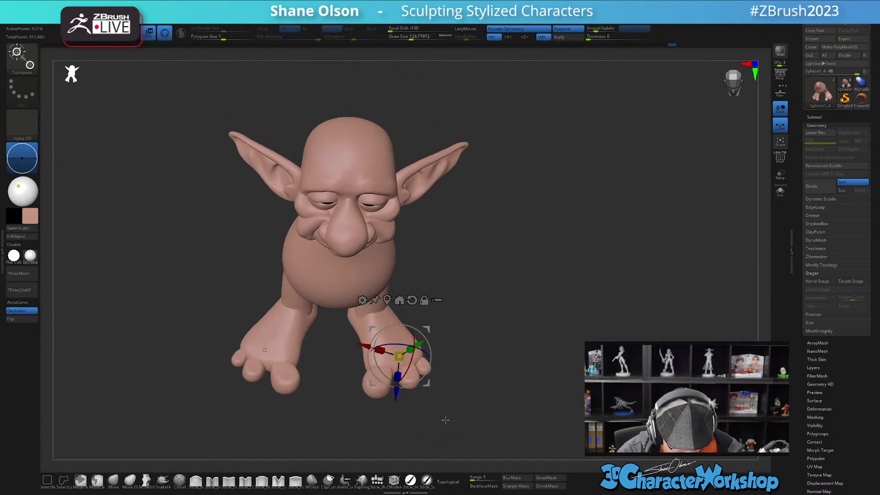
ctrl+click(378, 394)
mouse_move(453, 378)
mouse_down()
mouse_move(444, 395)
mouse_move(465, 375)
mouse_up()
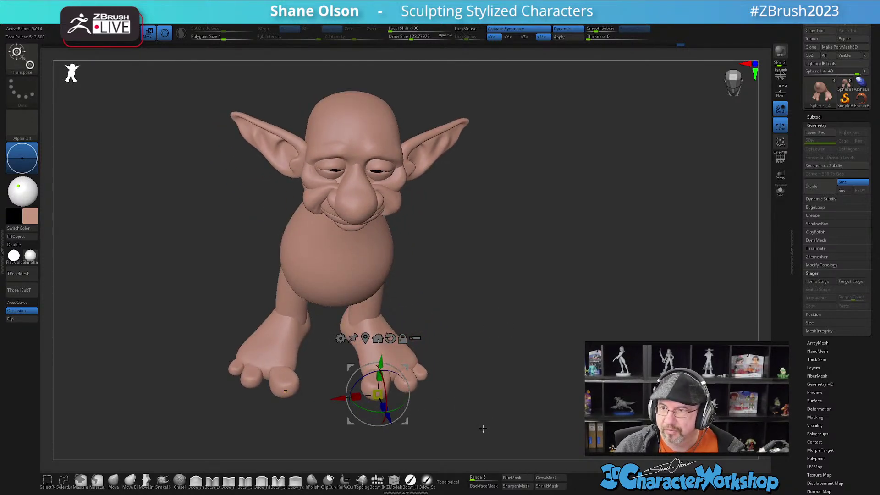
- Give each body part and toe its own polygroup with Auto Groups, and make both sides match with Mirror And Weld
mouse_move(543, 289)
mouse_down()
mouse_move(561, 319)
mouse_move(552, 309)
mouse_move(571, 261)
mouse_move(575, 199)
mouse_move(585, 291)
mouse_move(587, 151)
mouse_up()
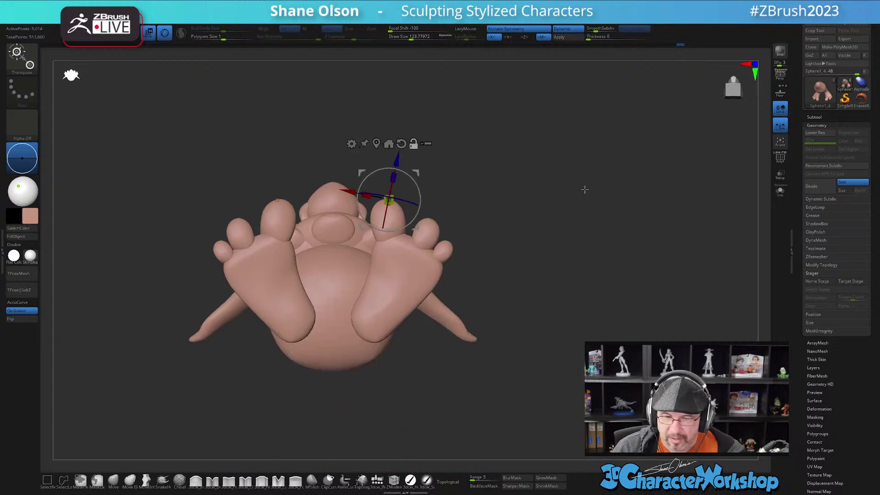
alt+drag(584, 190, 585, 200)
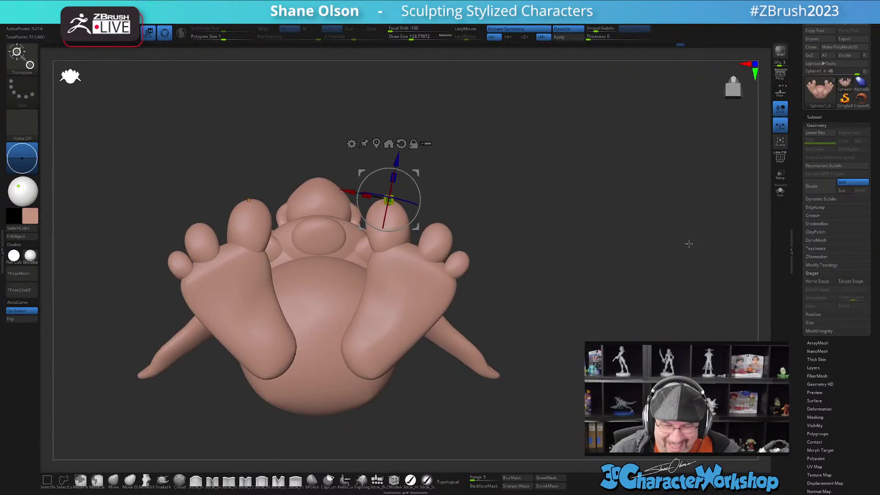
alt+drag(521, 188, 517, 218)
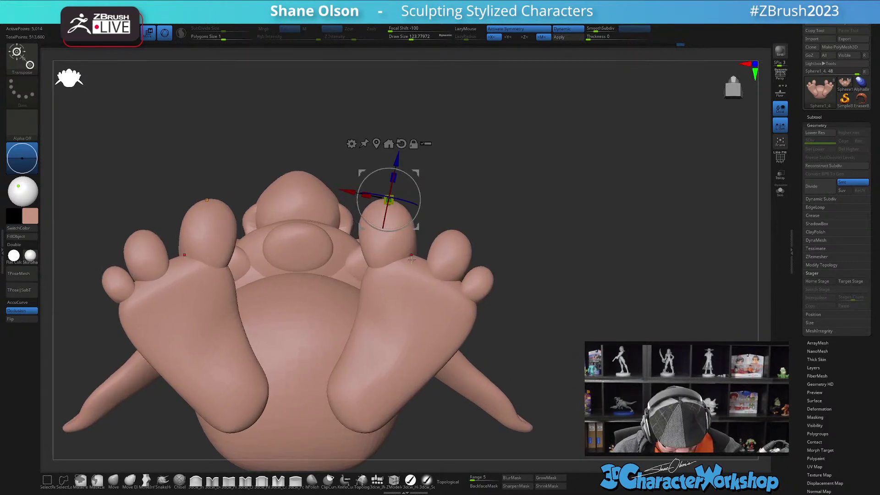
key(shift+f)
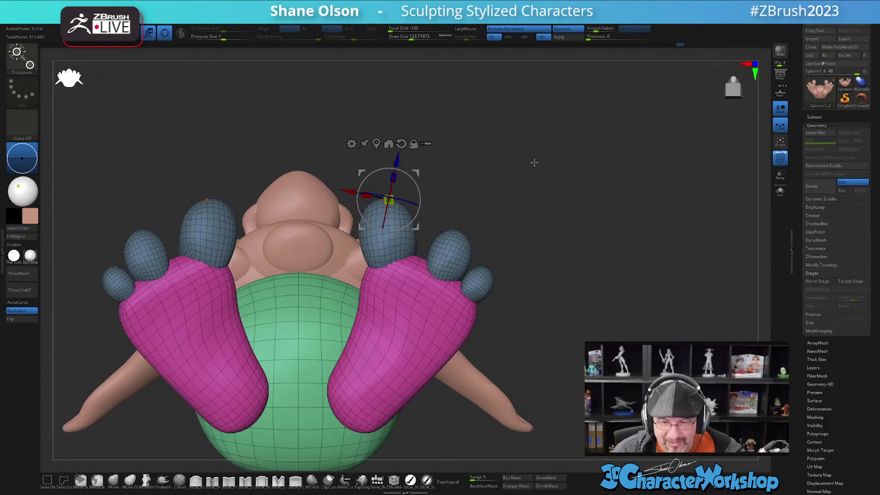
key(space)
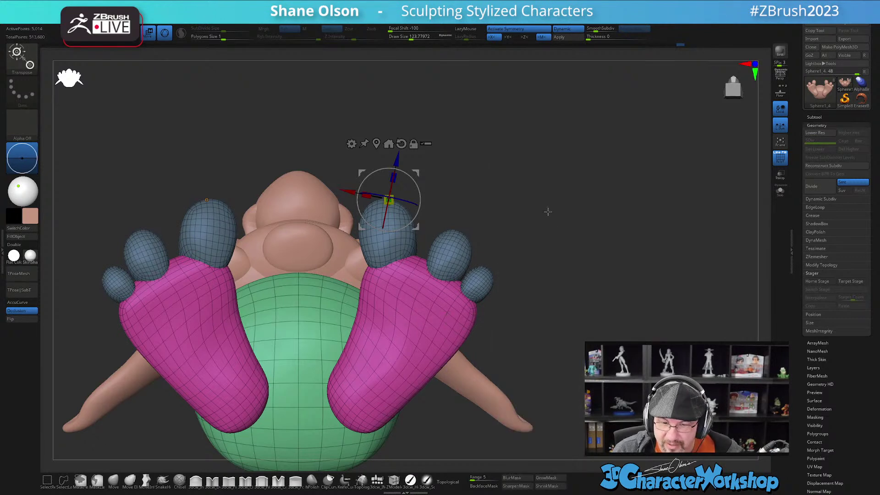
key(space)
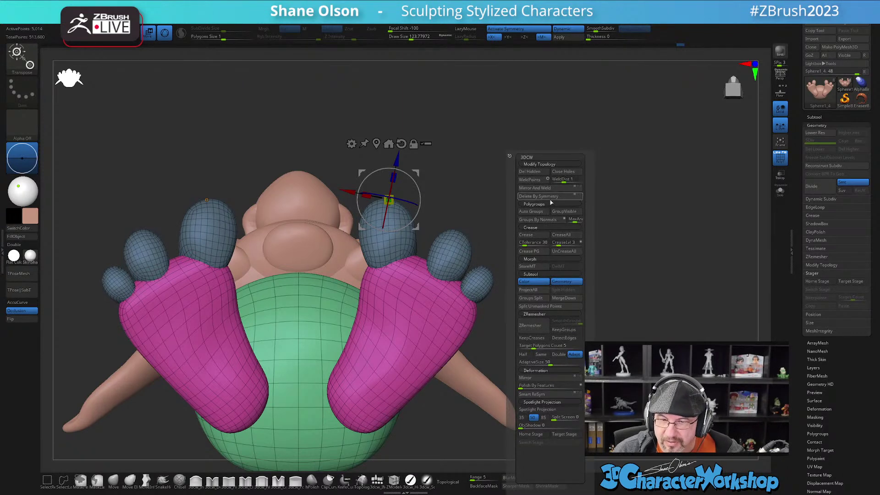
click(530, 211)
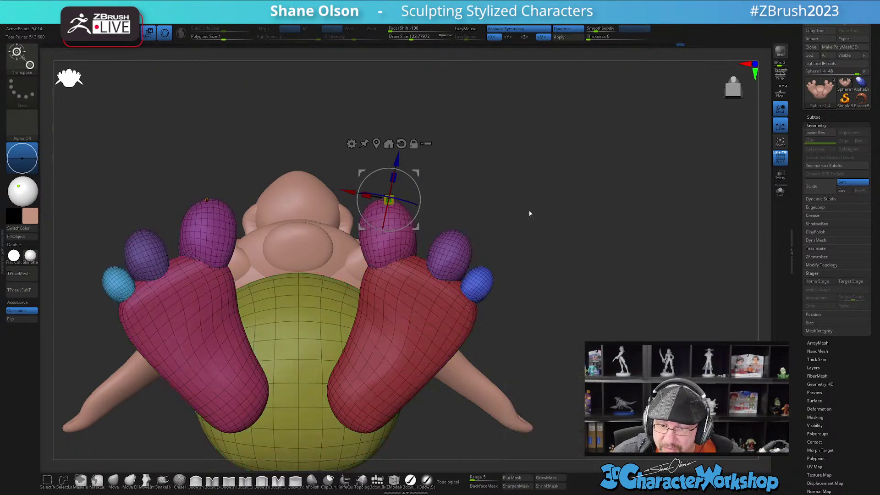
key(space)
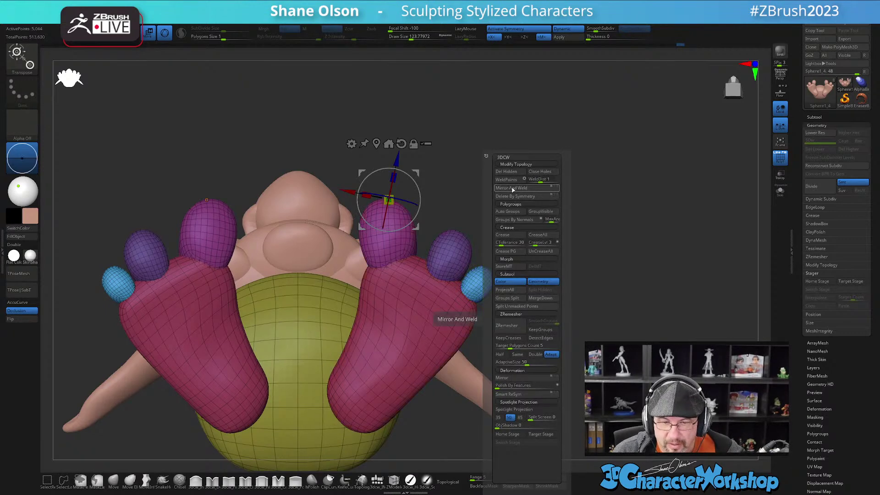
click(513, 188)
- Isolate the two big toes by masking everything outside their polygroup with the transform gizmo active
mouse_move(605, 212)
mouse_down()
mouse_move(550, 250)
mouse_move(534, 290)
mouse_up()
key(q)
drag(529, 256, 544, 240)
key(w)
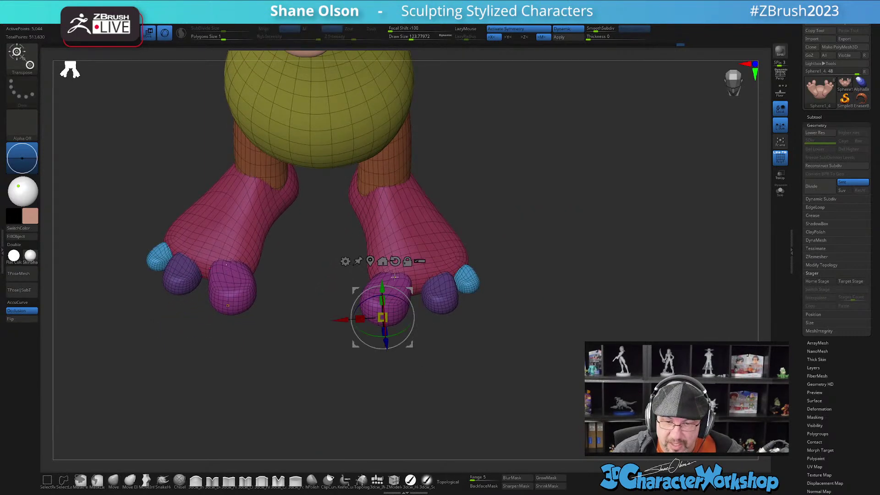
ctrl+drag(395, 276, 447, 326)
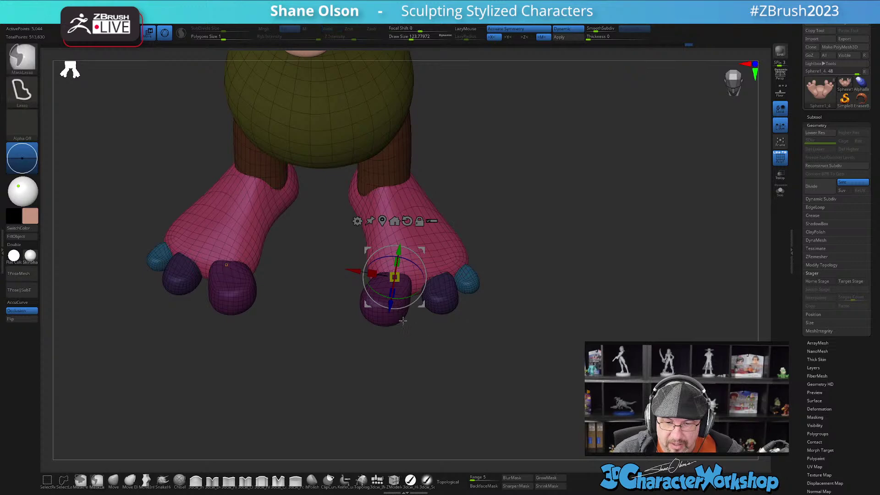
ctrl+click(388, 318)
- Adjust the angle and placement of the big toes on the feet with the gizmo, and clear the mask
drag(542, 337, 545, 287)
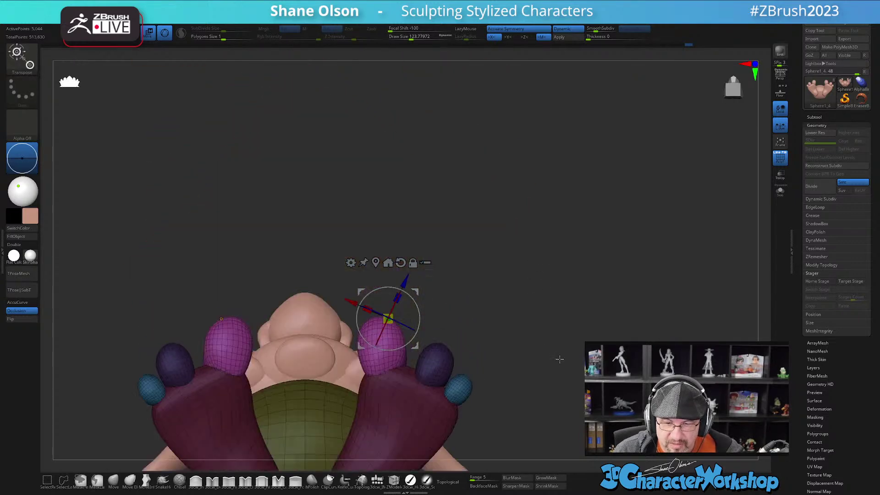
drag(557, 359, 504, 305)
drag(428, 249, 430, 291)
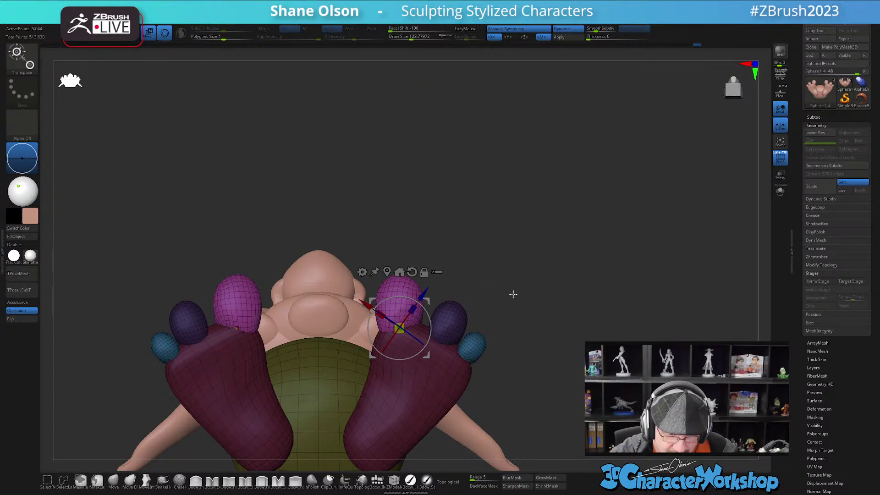
key(q)
drag(496, 388, 522, 375)
ctrl+drag(562, 324, 567, 330)
- Turn on topological masking and reshape the soles around the toe bases with a Move brush of draw size about 172
drag(483, 424, 493, 395)
click(449, 482)
key(s)
drag(392, 356, 395, 356)
drag(341, 327, 343, 307)
drag(383, 344, 434, 364)
right_drag(408, 338, 447, 360)
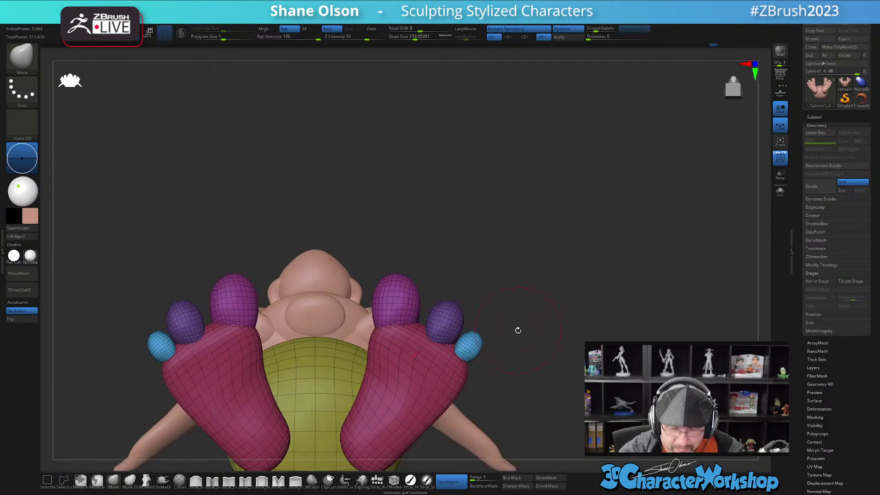
- Hide the polyframe and activate the insert-mesh brush containing the QuadSphere primitives
key(shift+f)
ctrl+right_drag(514, 326, 442, 290)
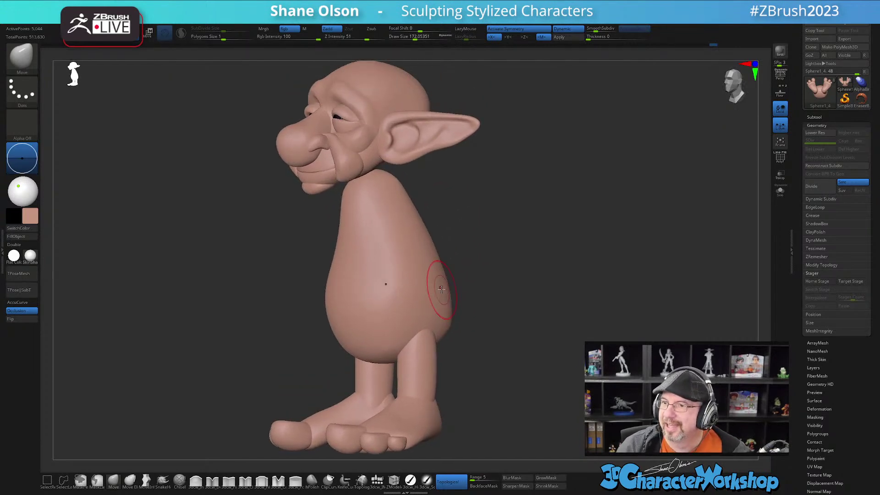
mouse_move(471, 288)
right_down()
mouse_move(458, 295)
mouse_move(482, 247)
mouse_move(467, 263)
mouse_move(459, 257)
mouse_move(471, 284)
mouse_move(464, 286)
right_up()
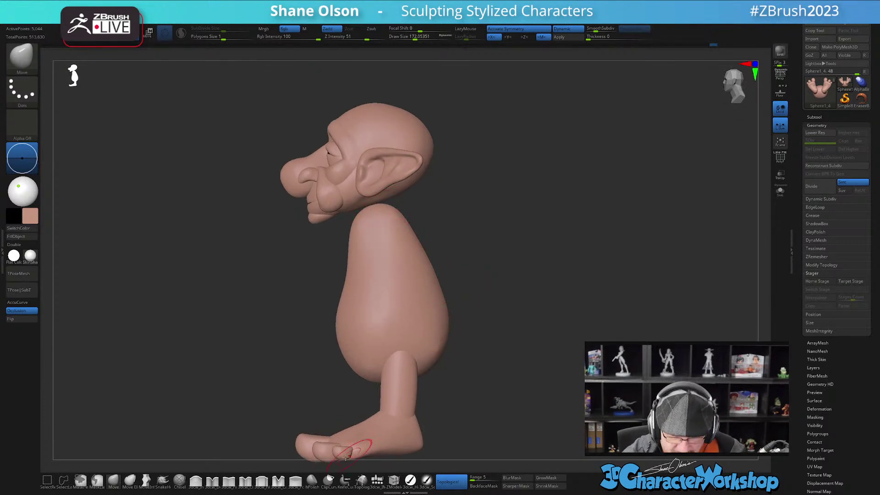
click(377, 480)
mouse_move(413, 261)
right_down()
mouse_move(456, 257)
mouse_move(528, 291)
mouse_move(511, 290)
right_up()
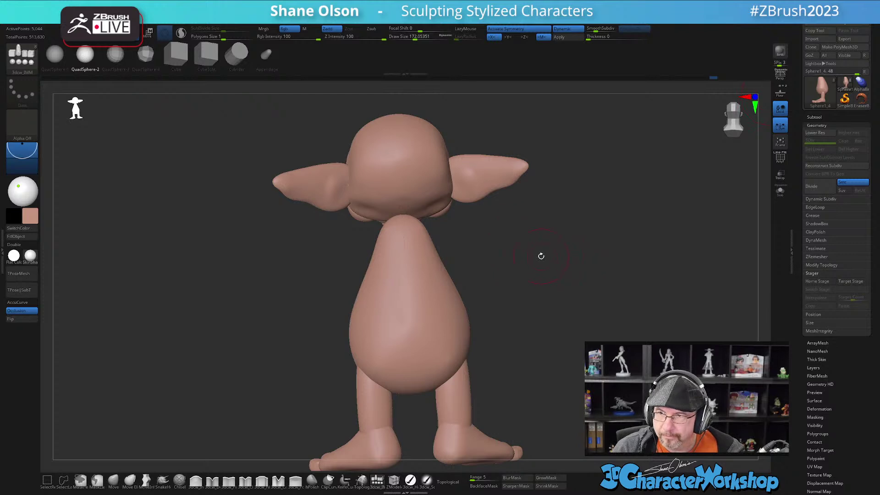
- Insert a QuadSphere-2 mesh at the top of the torso as a neck and move it into place beneath the head with the gizmo
mouse_move(541, 256)
mouse_down()
mouse_move(469, 310)
mouse_move(472, 298)
mouse_move(448, 314)
mouse_up()
key(shift)
key(shift+f)
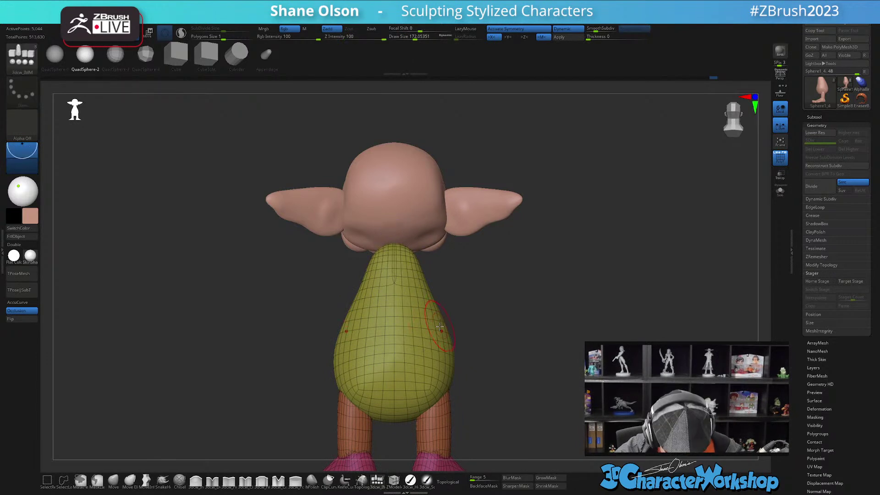
key(shift+f)
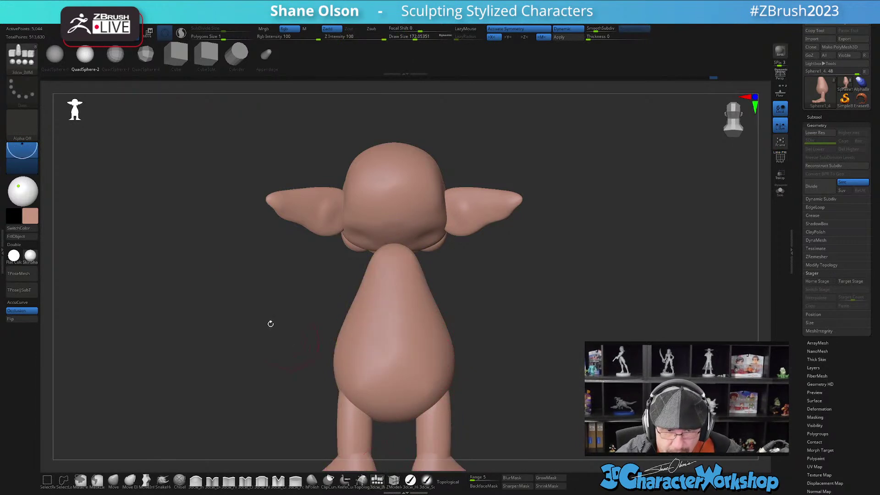
drag(395, 249, 396, 265)
key(w)
shift+drag(452, 285, 483, 278)
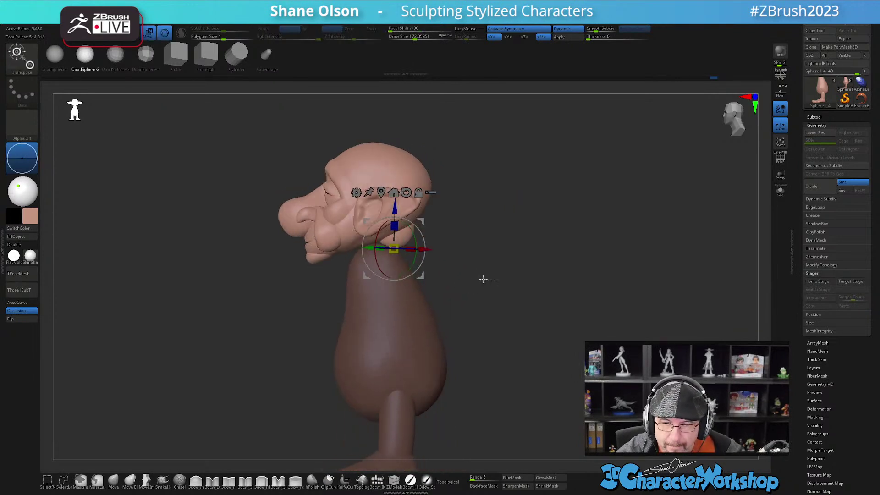
drag(422, 221, 403, 228)
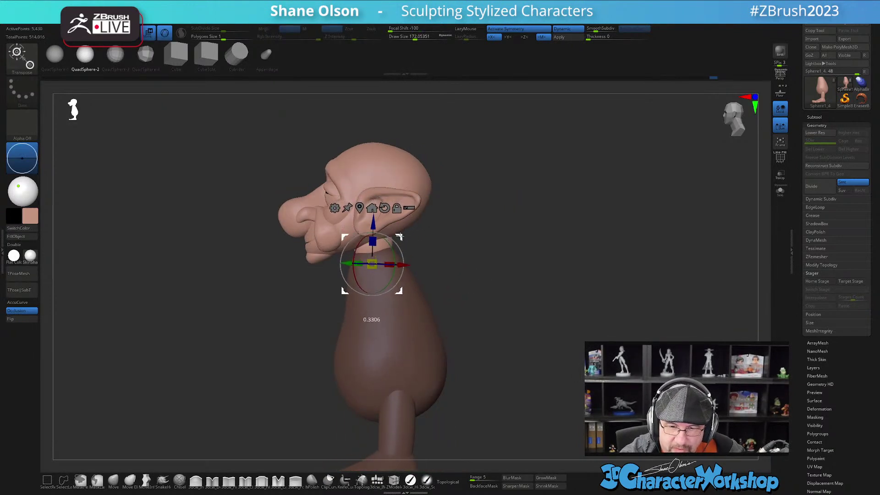
mouse_move(450, 250)
mouse_down()
mouse_move(418, 262)
mouse_move(432, 291)
mouse_move(447, 285)
mouse_up()
key(q)
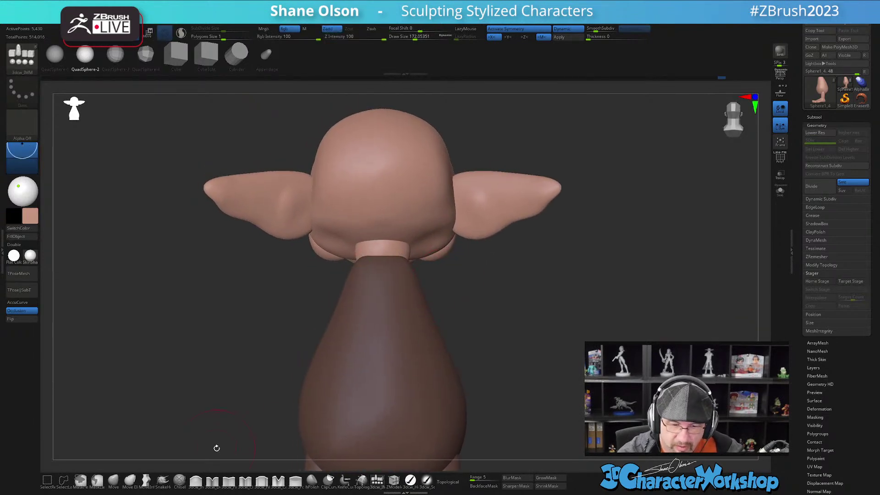
- Reshape the neck between head and torso with the Move brush at a draw size of about 274
click(113, 481)
key(s)
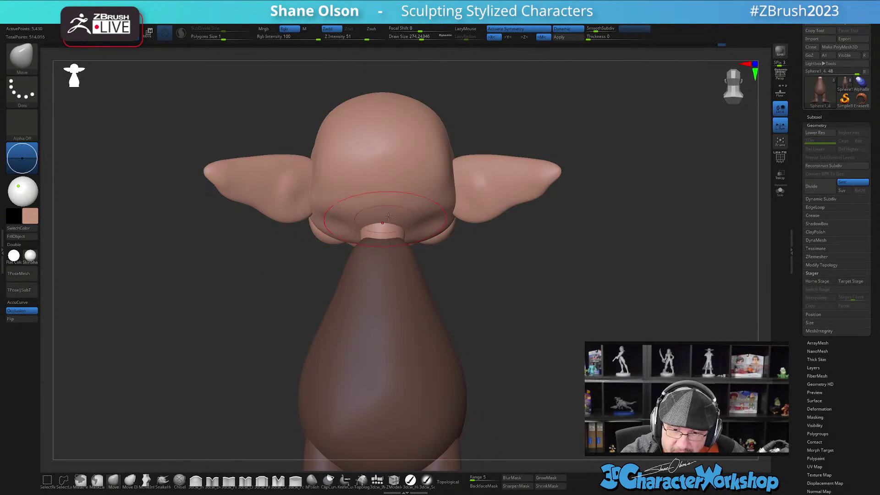
drag(350, 197, 420, 208)
mouse_move(416, 298)
mouse_down()
mouse_move(418, 318)
mouse_move(465, 310)
mouse_move(500, 277)
mouse_move(495, 295)
mouse_move(515, 297)
mouse_up()
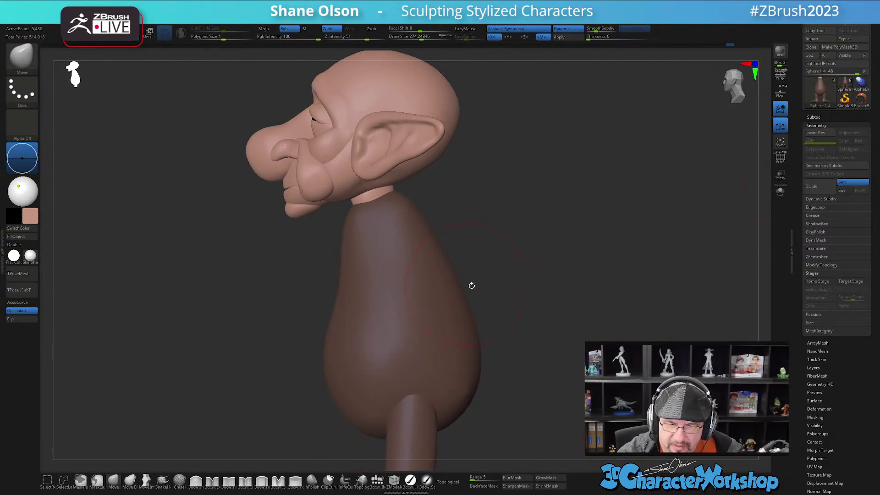
- Split the unmasked neck from the masked body into its own subtool
key(ctrl+space)
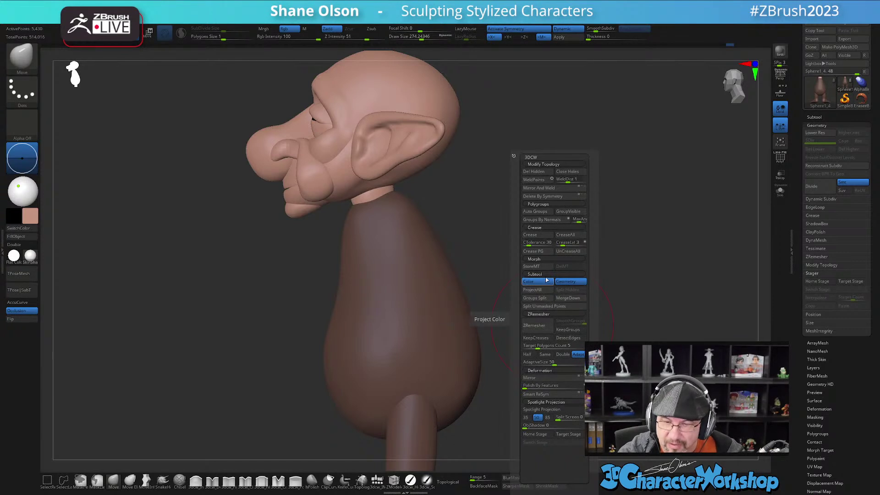
click(541, 307)
drag(573, 345, 547, 339)
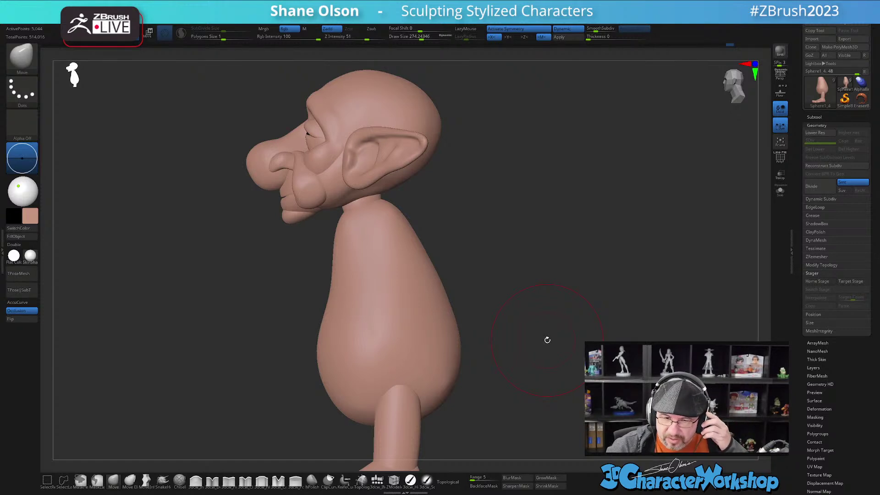
- Isolate the body subtool with the polyframe displayed and lower it to its lowest subdivision level to expose the torso's centre seam
drag(472, 348, 500, 341)
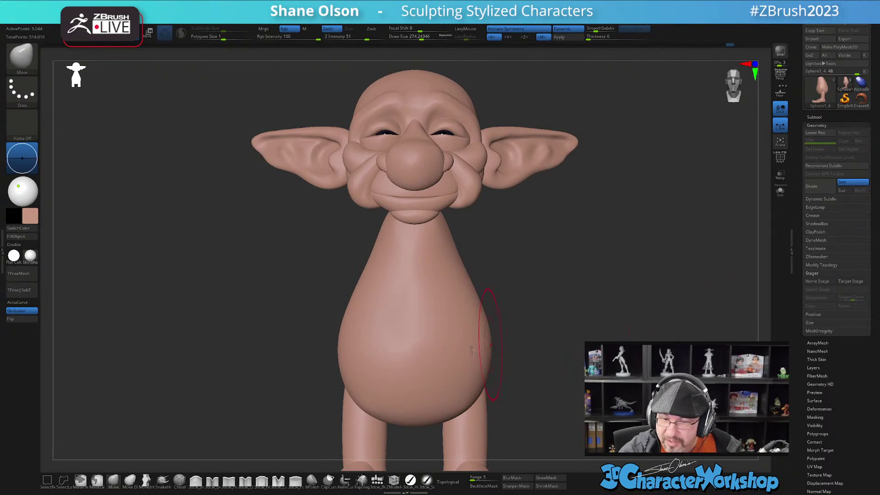
key(shift+f)
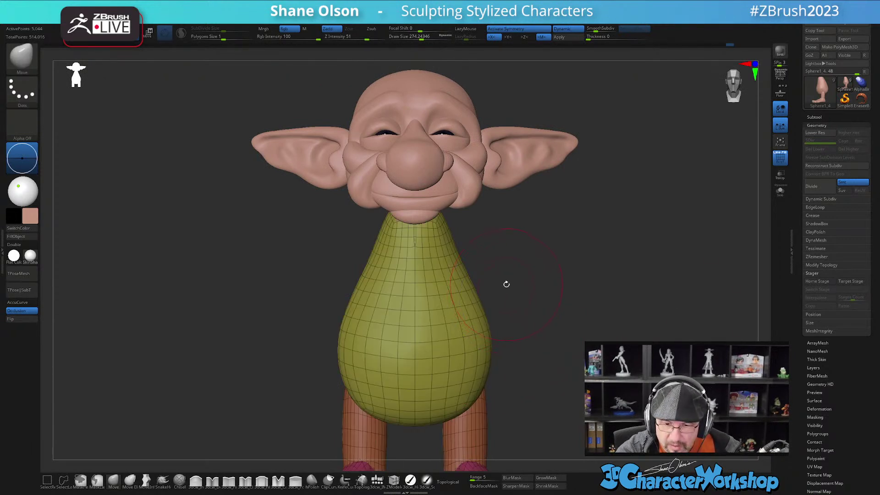
alt+drag(507, 284, 486, 306)
click(779, 194)
alt+drag(480, 252, 474, 308)
key(s)
alt+drag(508, 205, 490, 303)
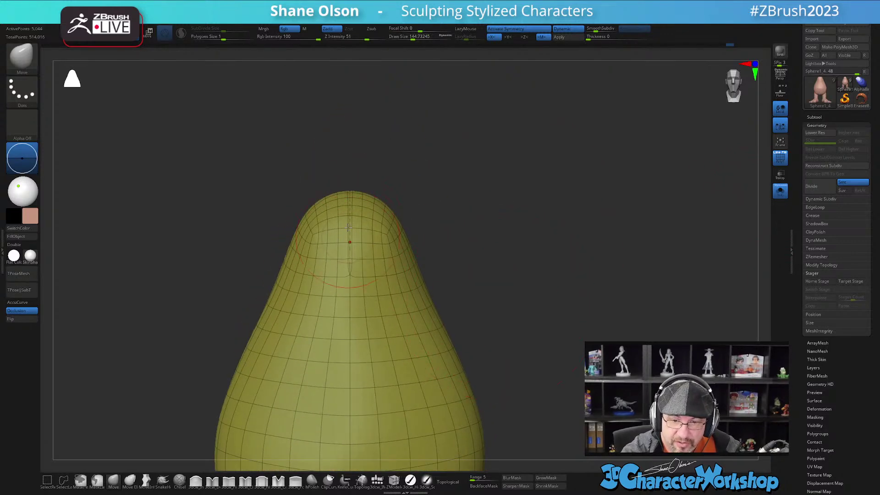
right_drag(348, 248, 466, 295)
key(shift+d)
right_drag(536, 312, 518, 322)
right_drag(350, 300, 377, 282)
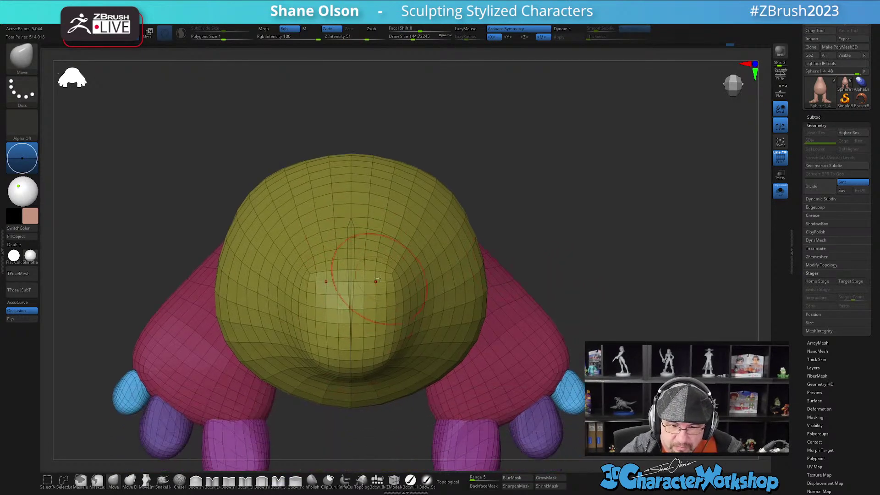
- Turn off symmetry and nudge the seam points along the torso's top centre with the Move brush at a draw size of about 59
key(s)
drag(376, 317, 367, 318)
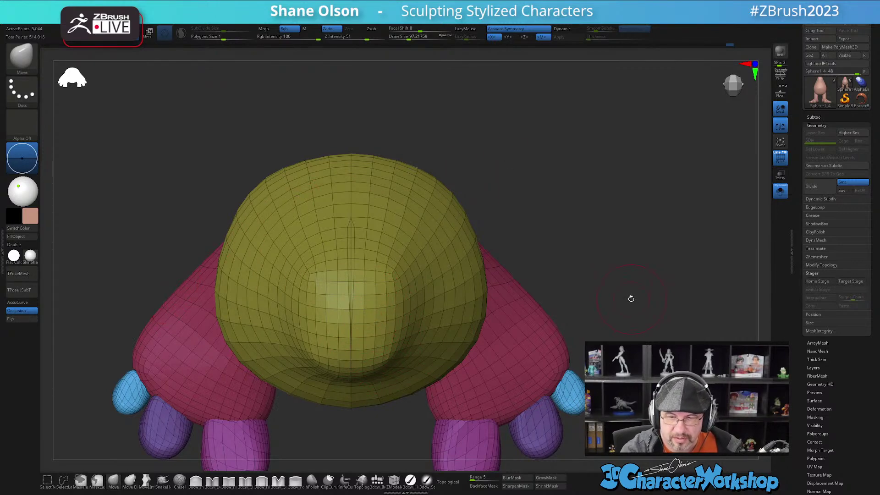
right_drag(627, 302, 607, 263)
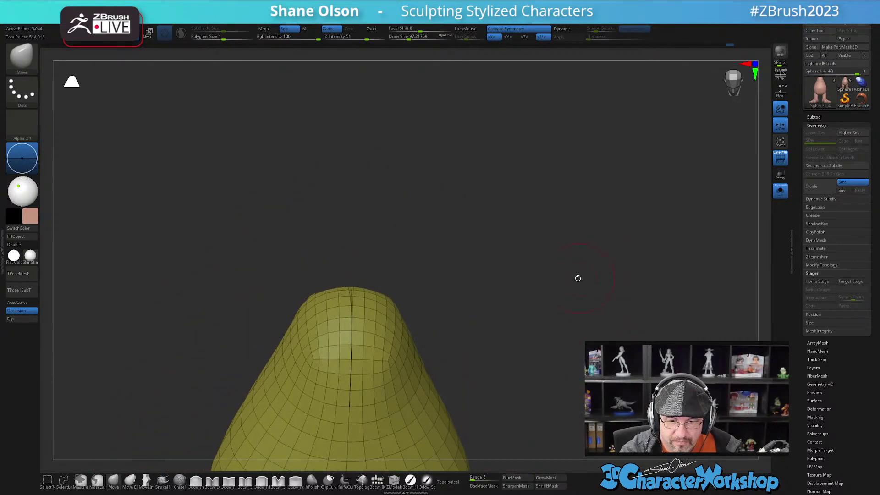
right_drag(532, 301, 549, 287)
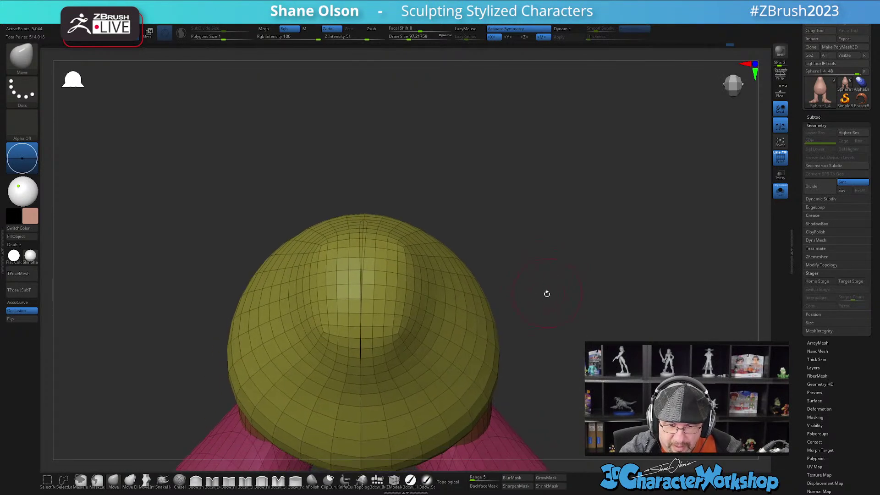
key(x)
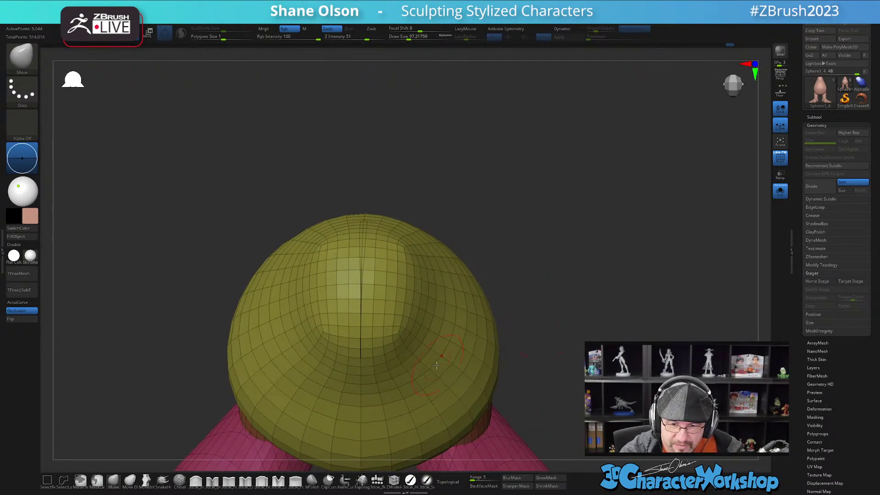
key(s)
drag(368, 355, 363, 353)
mouse_move(362, 349)
ctrl+right_down()
mouse_move(363, 369)
mouse_move(366, 343)
ctrl+right_up()
drag(362, 318, 365, 318)
drag(362, 294, 366, 248)
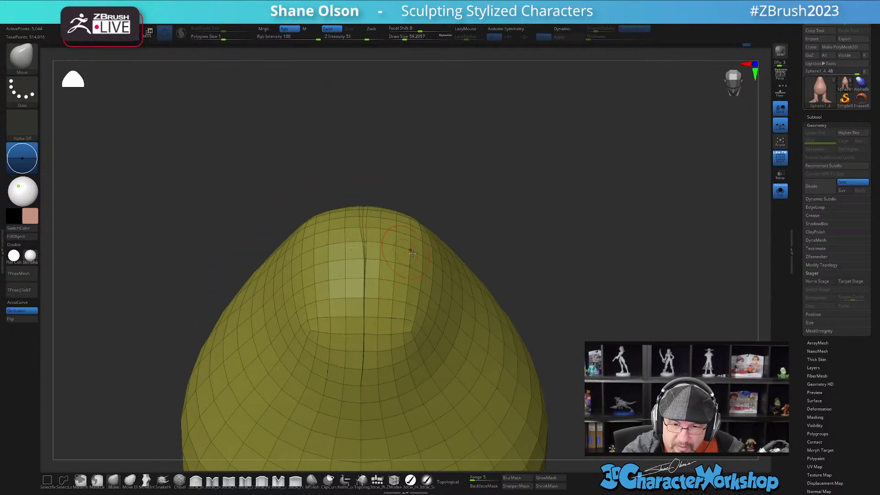
- Show the floor grid as a centre guide and shift the seam points on the torso's top using a Move draw size of about 74
mouse_move(518, 299)
right_down()
mouse_move(517, 282)
mouse_move(517, 293)
right_up()
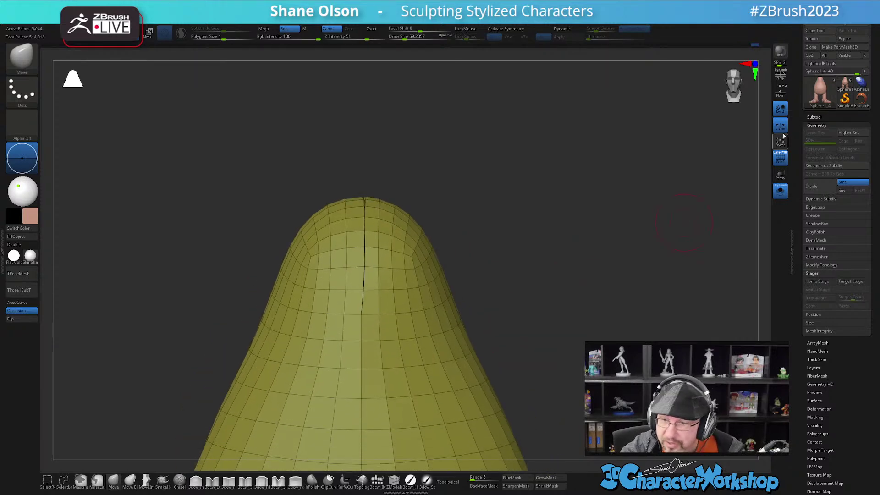
click(783, 95)
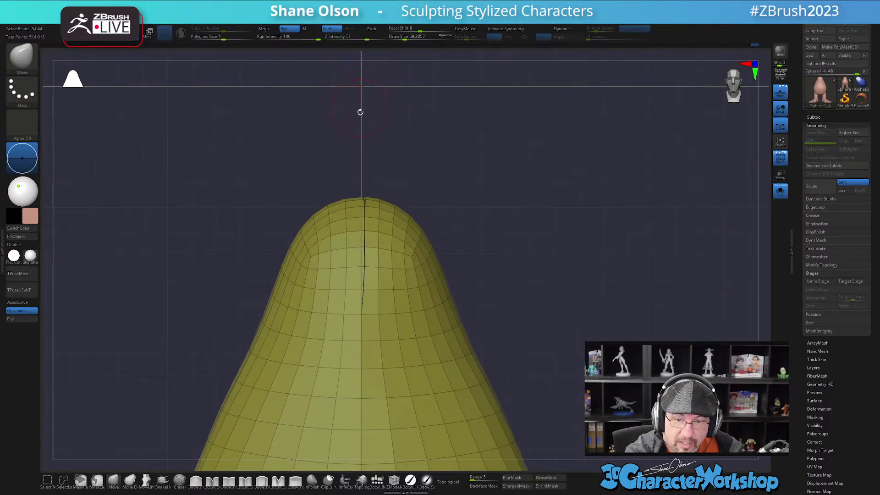
mouse_move(400, 165)
right_down()
mouse_move(421, 202)
mouse_move(408, 383)
right_up()
key(s)
drag(348, 312, 350, 314)
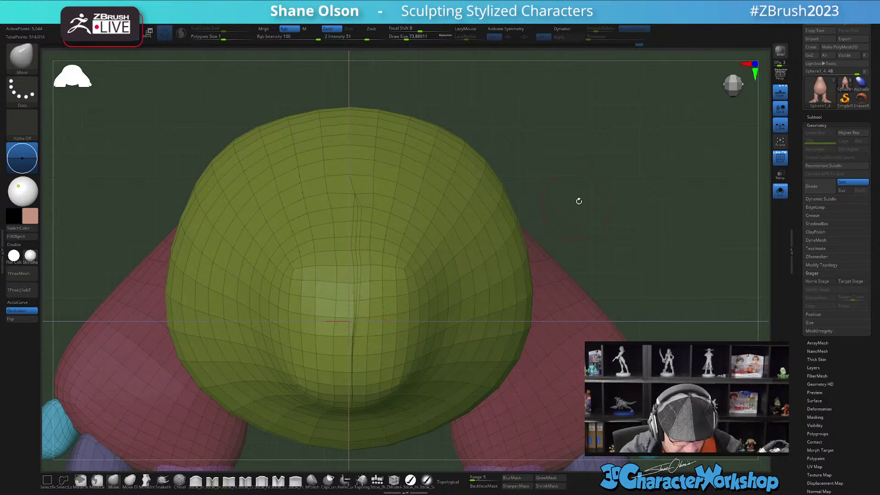
- Mirror and weld the torso to close its centre seam, and smooth the topology around it with symmetry turned back on
key(1)
click(571, 186)
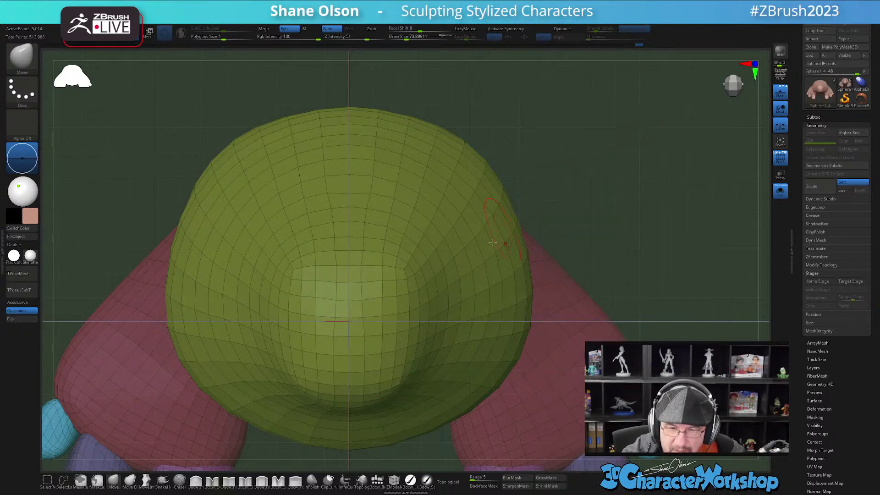
key(s)
mouse_move(355, 324)
mouse_down()
mouse_move(361, 322)
mouse_move(350, 269)
mouse_up()
key(x)
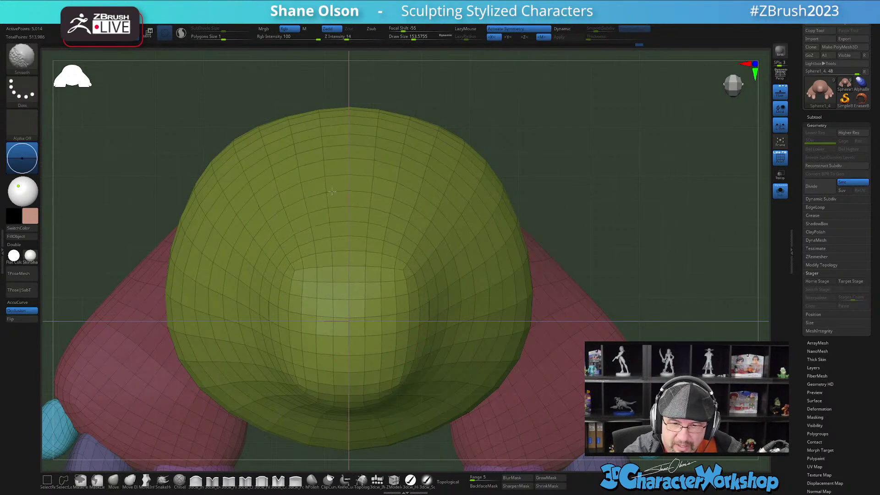
- Hide the floor grid and polyframe, return the body to its highest subdivision level, and show the whole character again
mouse_move(428, 315)
alt+right_down()
mouse_move(416, 281)
mouse_move(497, 381)
mouse_move(479, 233)
mouse_move(498, 302)
alt+right_up()
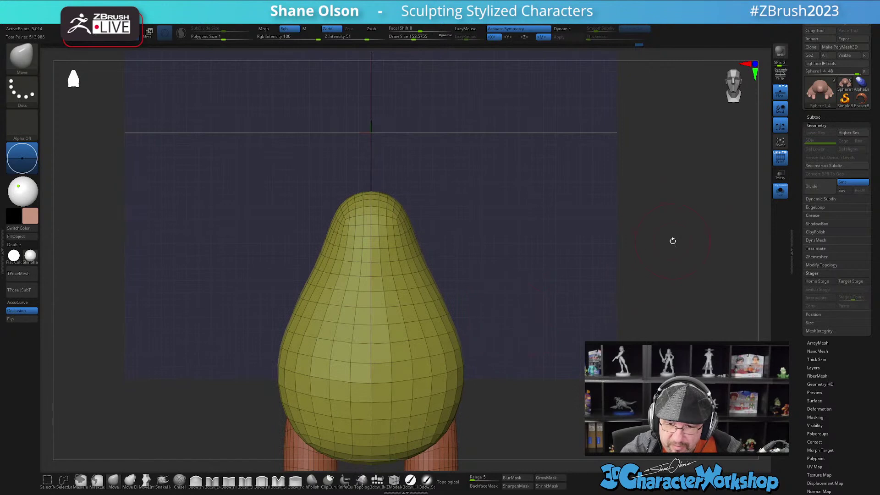
click(781, 98)
ctrl+right_drag(572, 373, 526, 328)
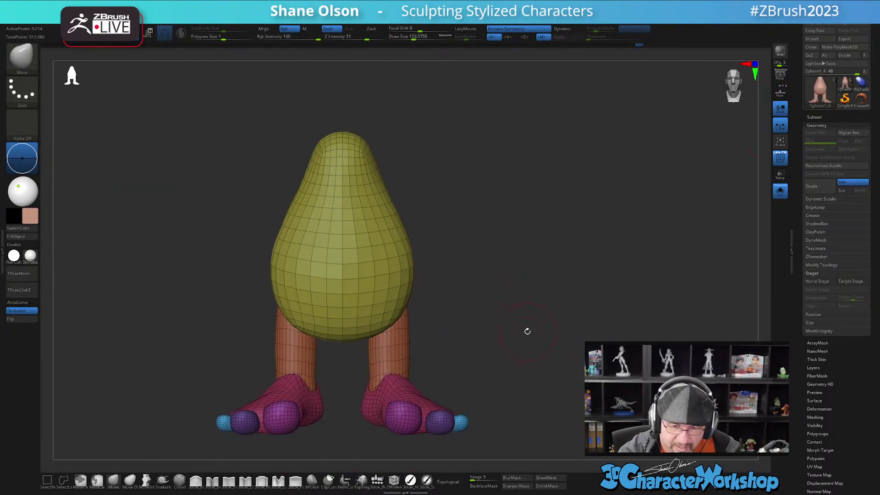
key(shift+f)
key(d)
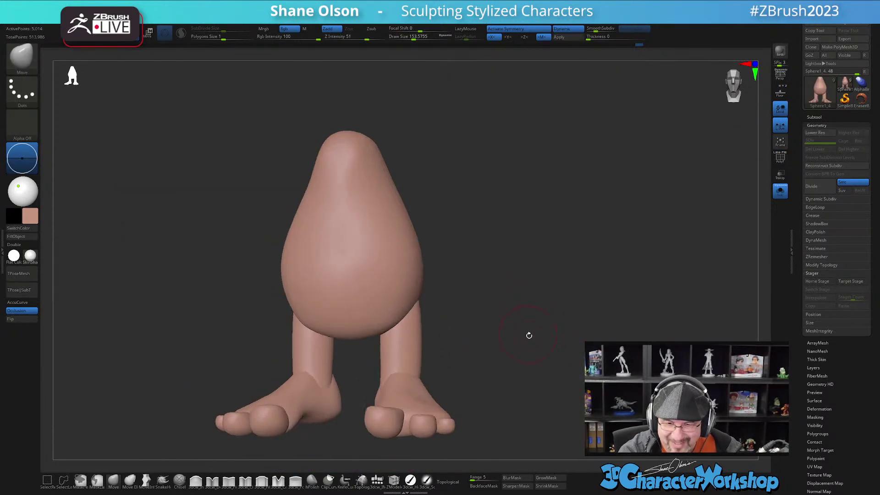
click(780, 194)
right_drag(530, 330, 436, 295)
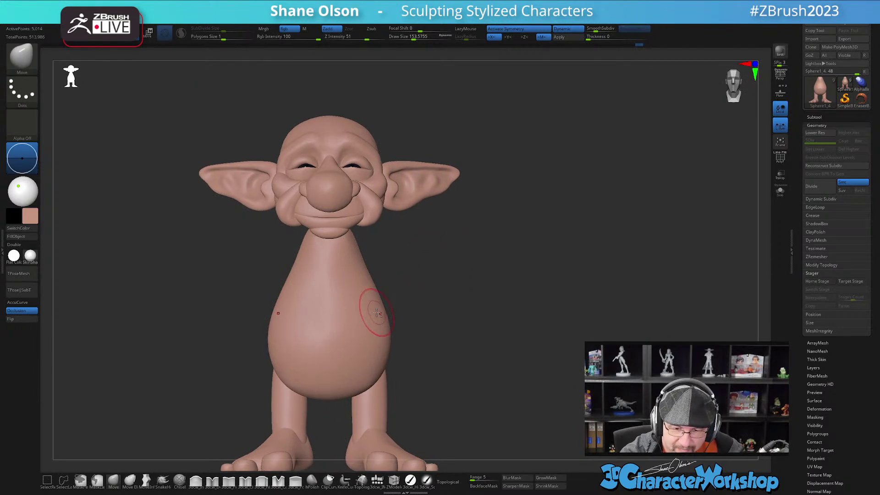
- Insert a mirrored pair of Appendage meshes on the upper sides of the torso as arms and start orienting them with the gizmo
click(381, 479)
click(266, 55)
drag(492, 321, 450, 327)
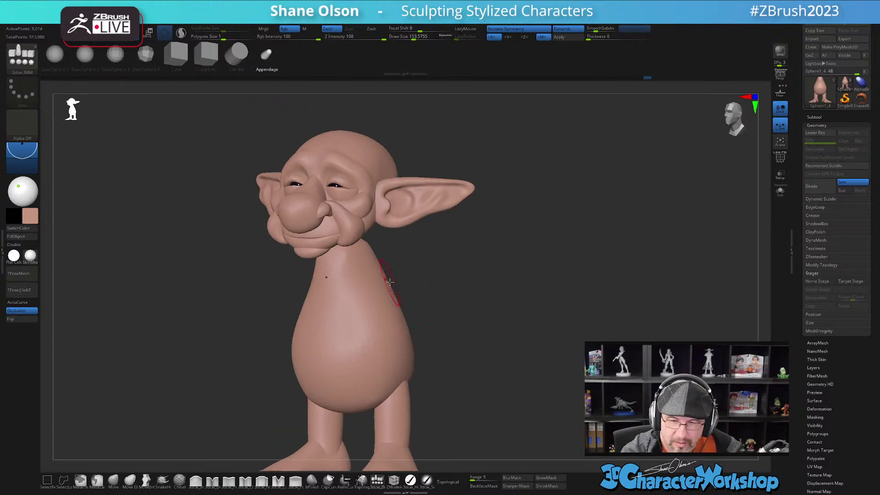
drag(385, 279, 484, 322)
key(w)
drag(417, 278, 426, 244)
drag(463, 342, 445, 355)
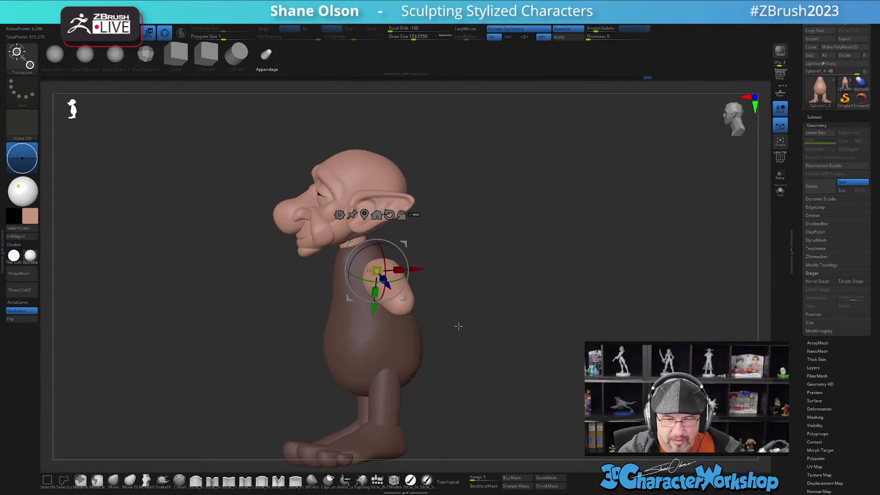
- Rotate and move the arms with the gizmo so they hang diagonally outward from the shoulders, and return to draw mode
drag(457, 314, 481, 308)
drag(398, 276, 415, 241)
drag(503, 348, 464, 356)
drag(405, 236, 395, 234)
drag(459, 366, 493, 362)
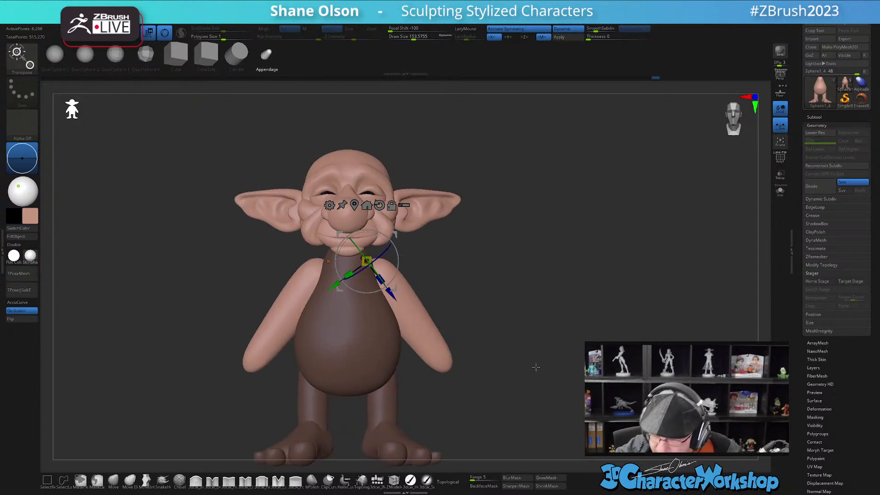
mouse_move(544, 274)
alt+mouse_down()
mouse_move(540, 267)
mouse_move(574, 287)
mouse_move(499, 299)
mouse_move(537, 298)
mouse_move(523, 294)
mouse_move(534, 270)
mouse_move(550, 281)
mouse_move(534, 288)
mouse_move(511, 265)
alt+mouse_up()
key(q)
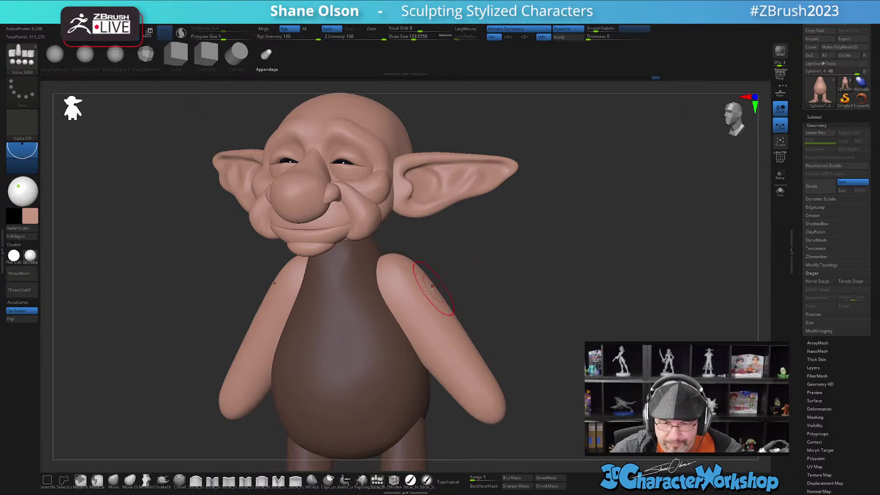
- Switch to the Move brush, enlarge it to a draw size of about 393, and start reshaping the arms from the front
drag(506, 317, 446, 344)
mouse_move(505, 267)
alt+mouse_down()
mouse_move(497, 258)
mouse_move(508, 264)
alt+mouse_up()
key(s)
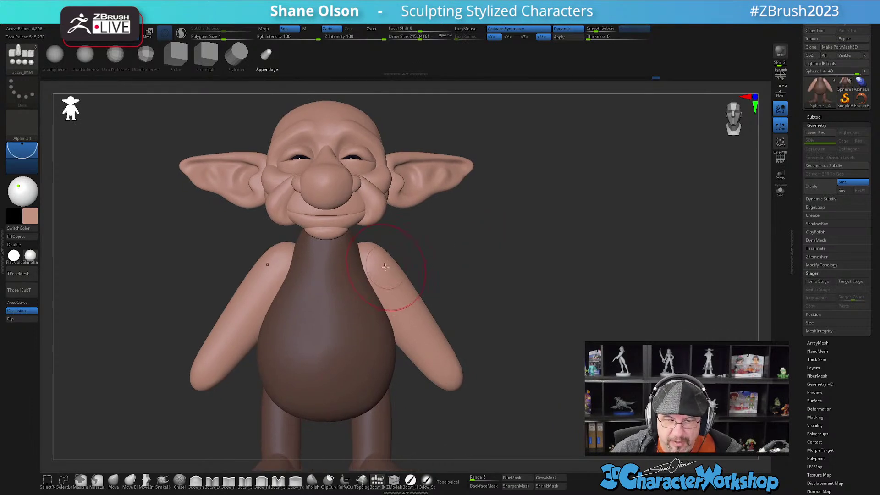
click(113, 480)
key(s)
drag(239, 313, 238, 310)
drag(273, 277, 279, 244)
drag(236, 290, 251, 307)
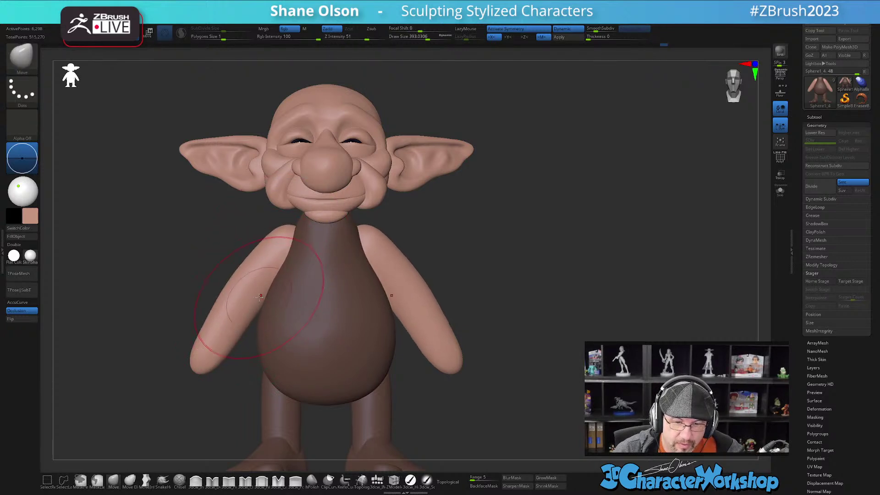
- Bend the arms at the elbows with the Move brush, refining their curve from the side and front
mouse_move(292, 270)
mouse_down()
mouse_move(269, 255)
mouse_move(255, 259)
mouse_up()
drag(233, 225, 234, 234)
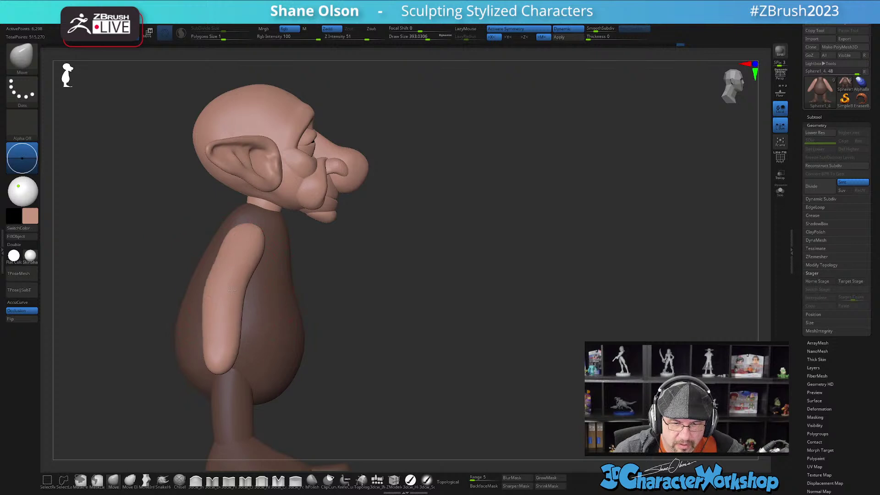
mouse_move(309, 256)
mouse_down()
mouse_move(285, 257)
mouse_move(306, 257)
mouse_up()
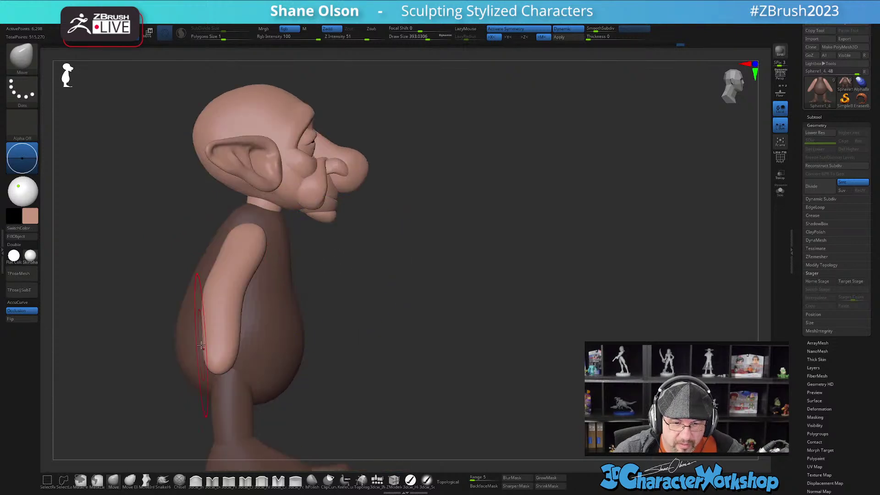
drag(208, 361, 220, 361)
shift+drag(425, 338, 408, 338)
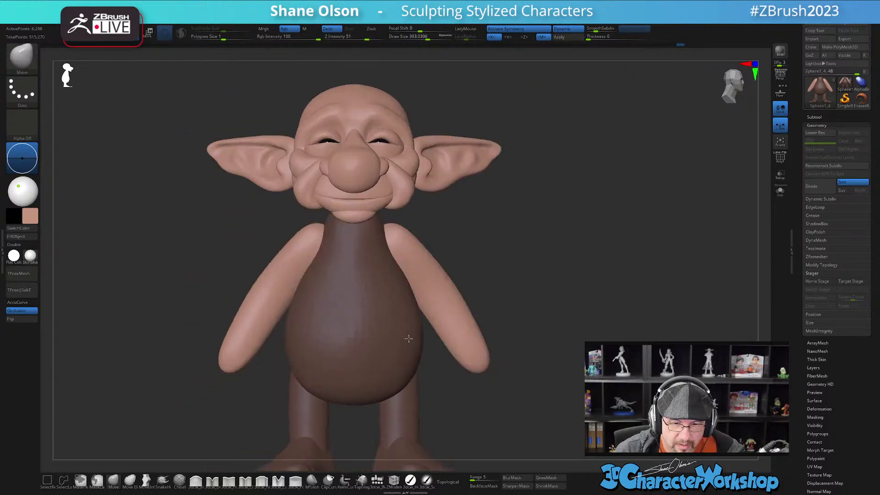
drag(294, 316, 284, 296)
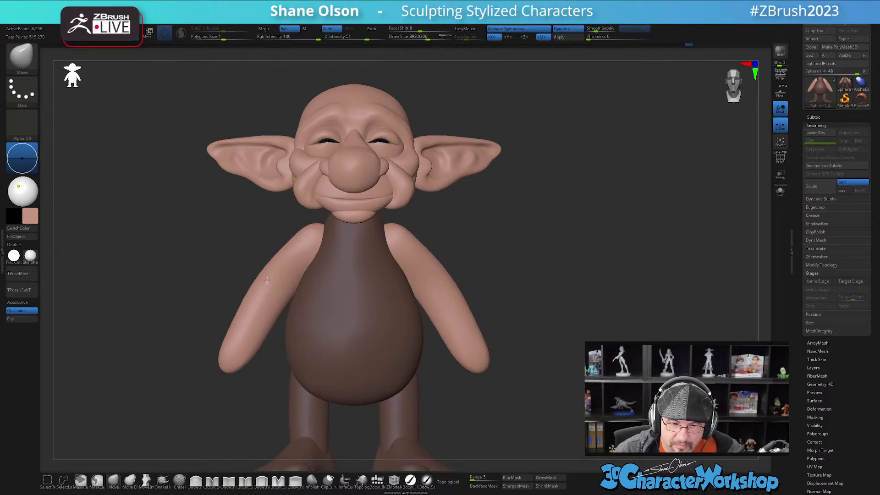
mouse_move(271, 275)
right_down()
mouse_move(225, 272)
mouse_move(203, 292)
mouse_move(224, 279)
mouse_move(169, 289)
mouse_move(163, 277)
mouse_move(179, 275)
right_up()
drag(406, 270, 424, 280)
- Invert the mask as needed, swing the arms further outward with the gizmo, and clear the mask in draw mode
ctrl+click(386, 293)
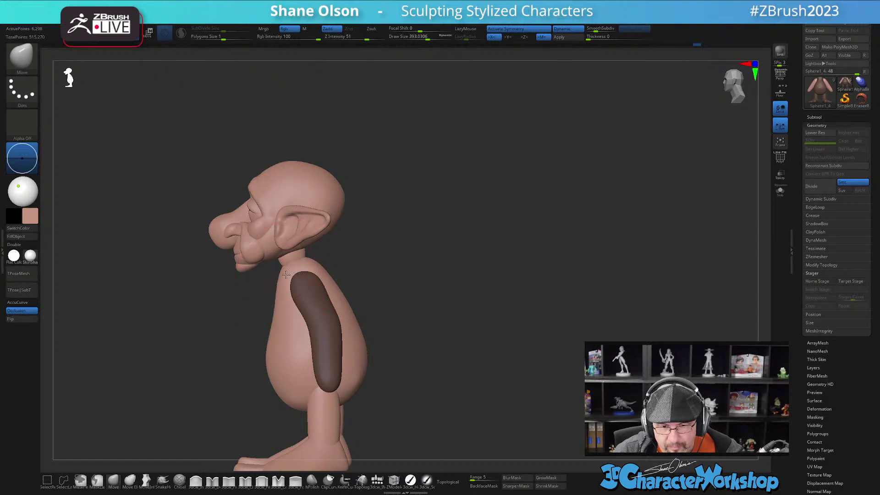
drag(419, 277, 471, 292)
right_drag(471, 293, 440, 338)
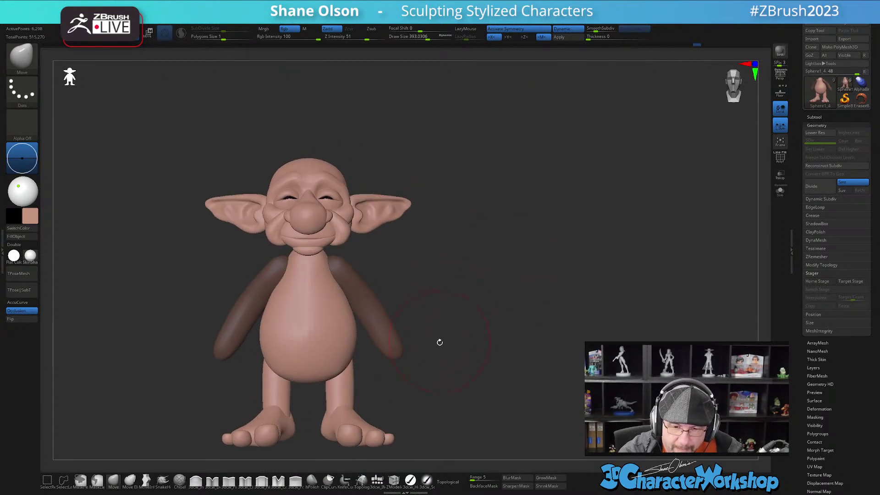
ctrl+click(449, 333)
key(w)
drag(358, 252, 353, 232)
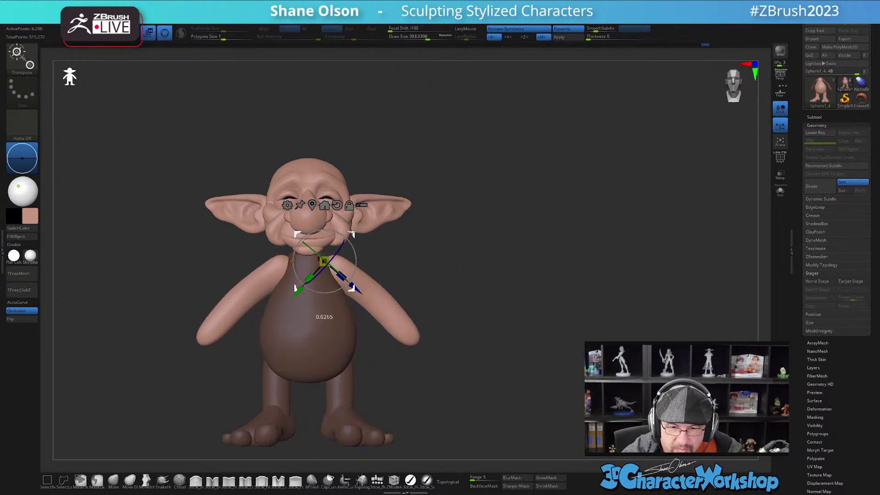
key(q)
mouse_move(470, 380)
mouse_down()
mouse_move(439, 381)
mouse_move(456, 371)
mouse_up()
mouse_move(455, 369)
mouse_down()
mouse_move(474, 366)
mouse_move(418, 365)
mouse_up()
drag(411, 411, 420, 390)
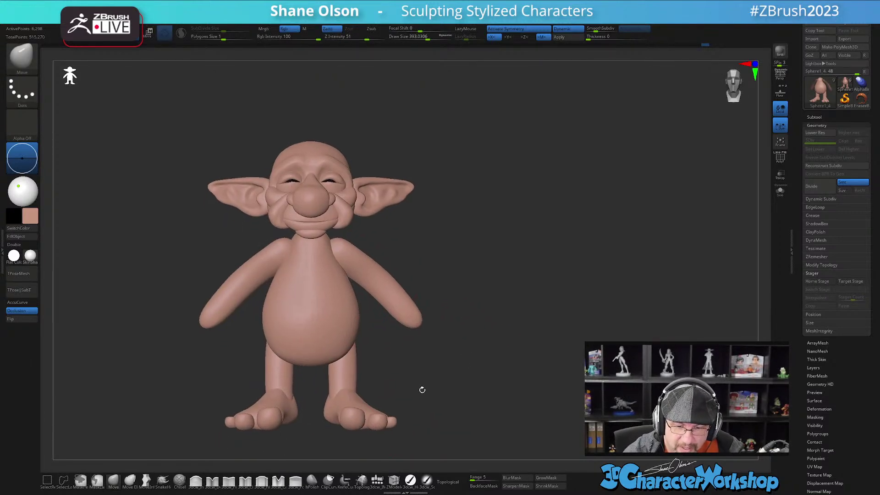
- Turn on topological masking for the Move brush, adjust the brush size, and check the shoulders and arms from several angles
mouse_move(408, 340)
mouse_down()
mouse_move(392, 356)
mouse_move(395, 372)
mouse_move(428, 355)
mouse_move(448, 362)
mouse_up()
key(s)
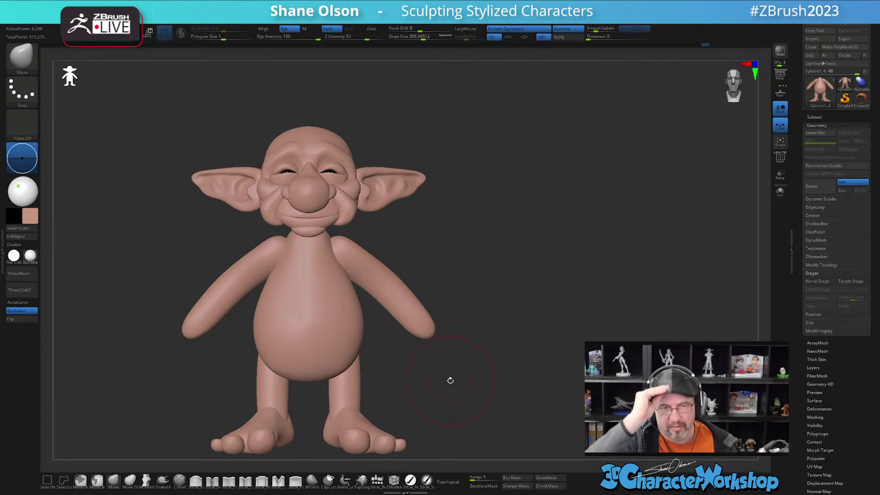
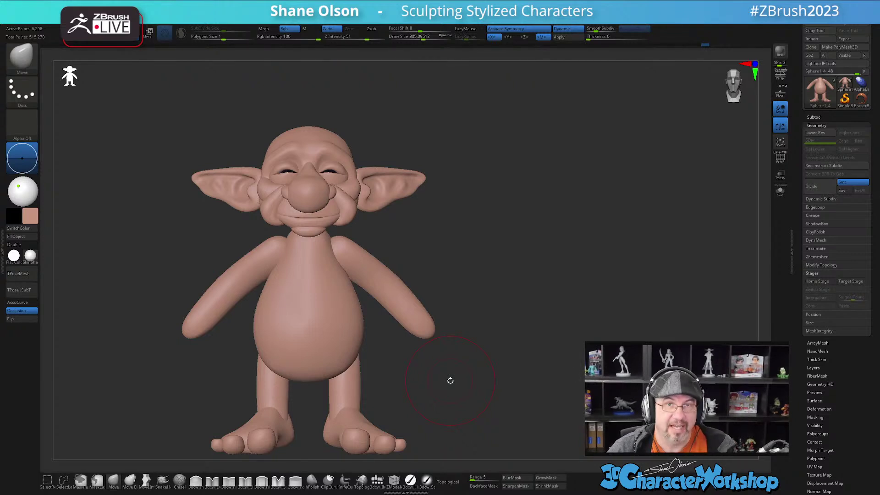
drag(445, 325, 417, 271)
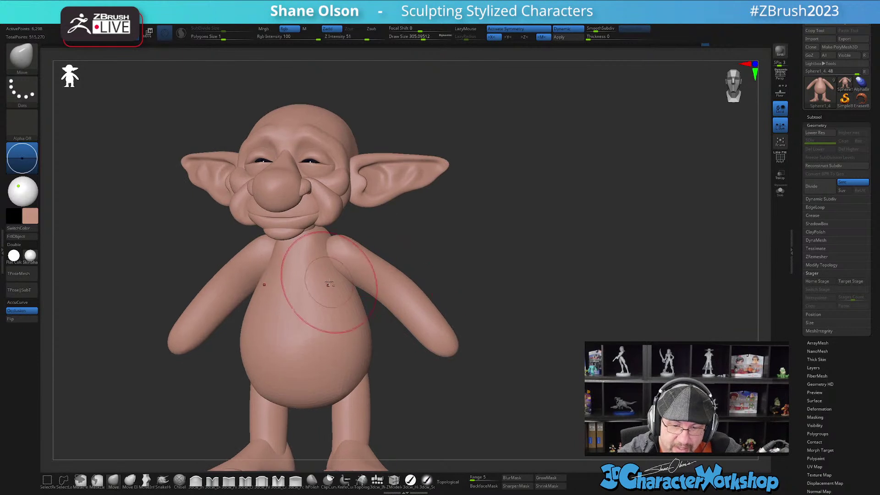
right_drag(336, 271, 344, 260)
click(449, 481)
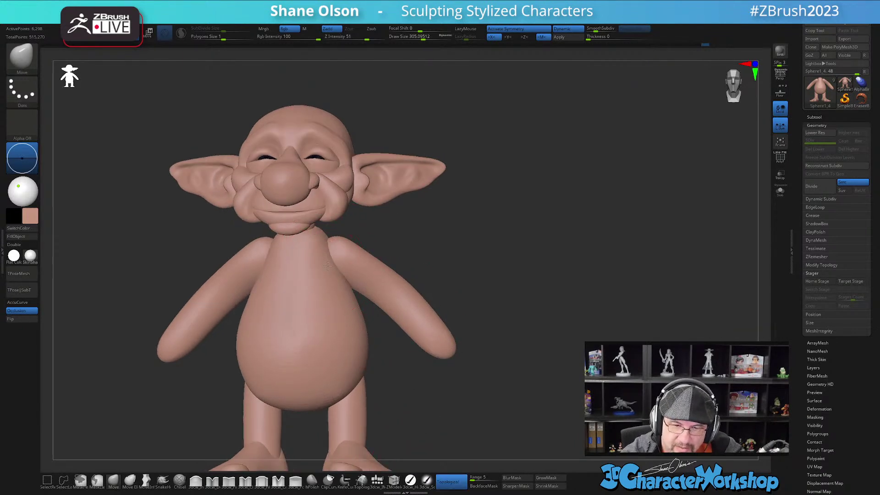
right_drag(373, 343, 345, 331)
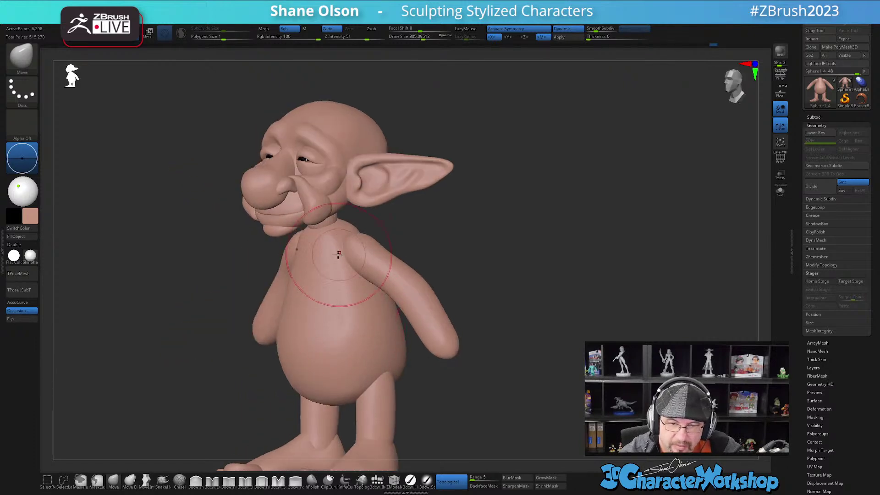
right_drag(437, 361, 391, 281)
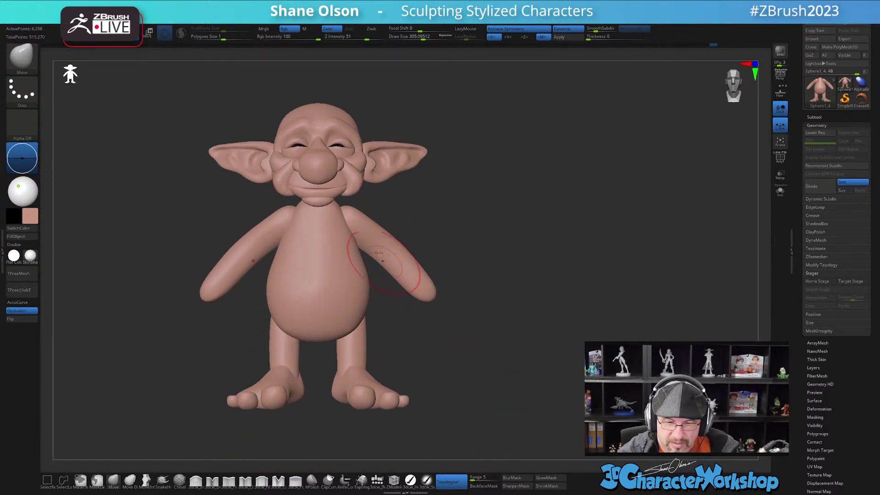
right_drag(421, 227, 468, 341)
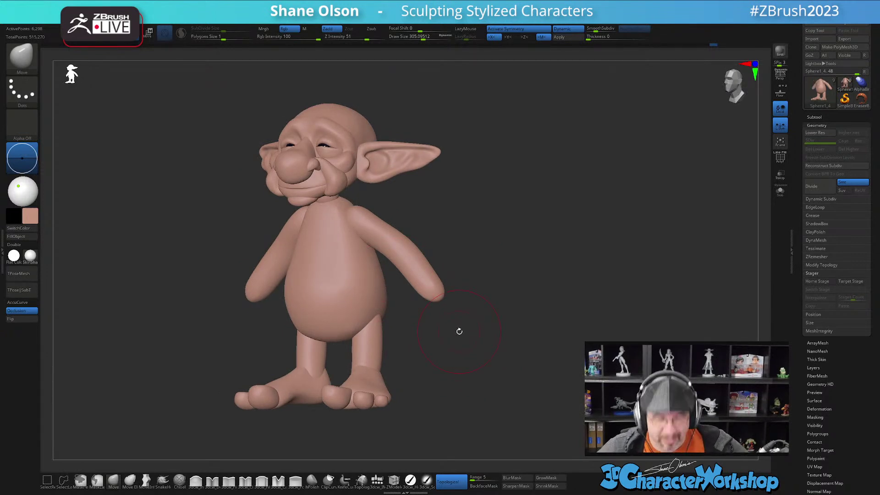
mouse_move(459, 331)
right_down()
mouse_move(428, 358)
mouse_move(433, 329)
mouse_move(438, 345)
right_up()
key(s)
drag(439, 346, 433, 345)
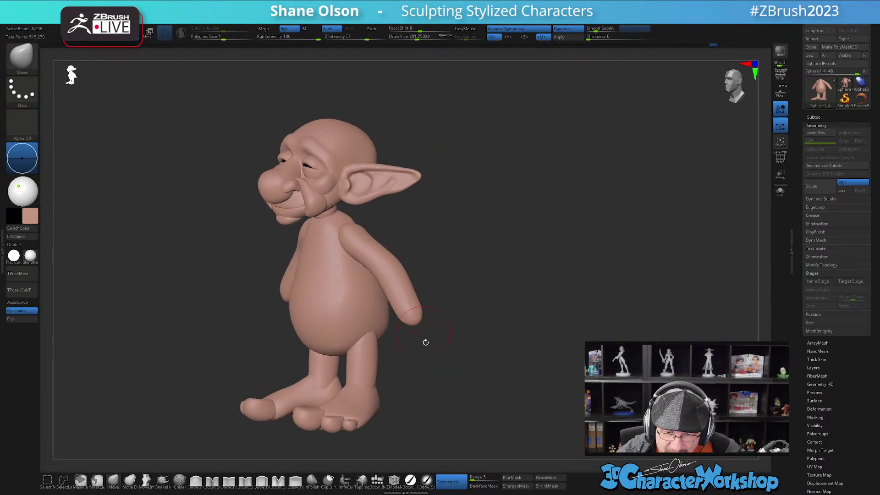
- Choose the QuadSphere-2 mesh in the insert mesh brush for blocking in the hands
click(377, 481)
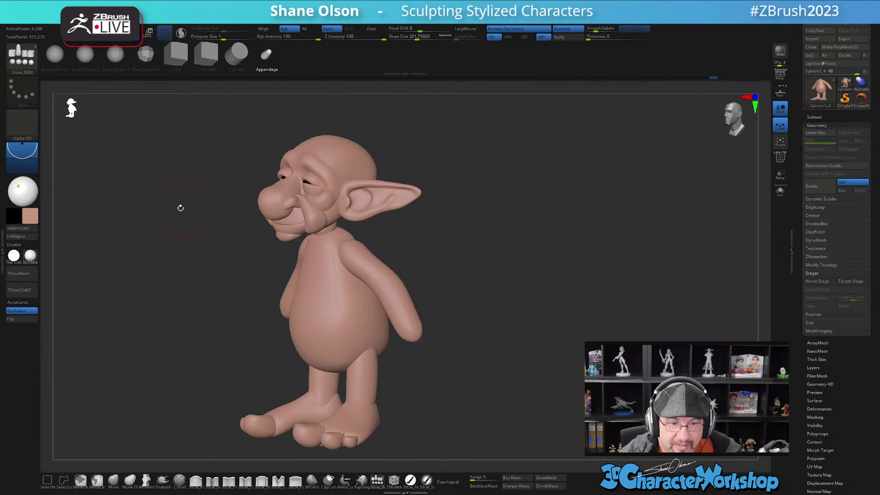
click(86, 54)
mouse_move(462, 332)
right_down()
mouse_move(463, 321)
mouse_move(467, 329)
right_up()
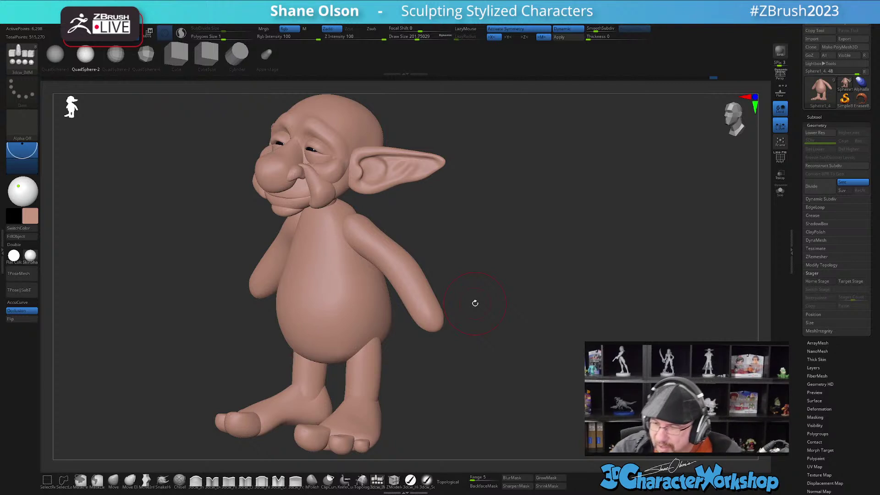
shift+drag(542, 233, 552, 234)
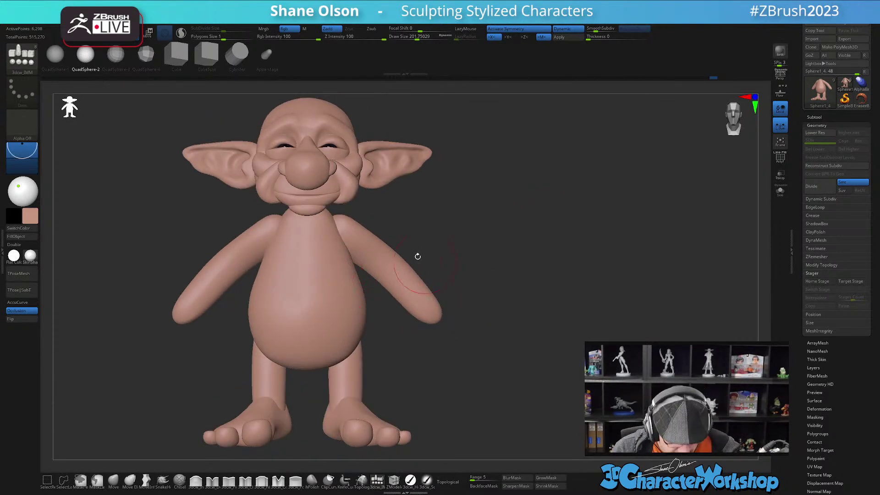
key(space)
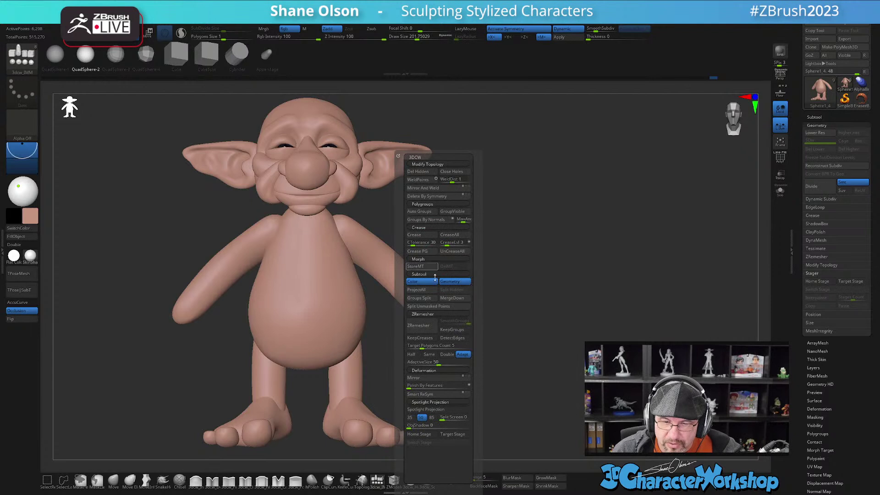
click(414, 379)
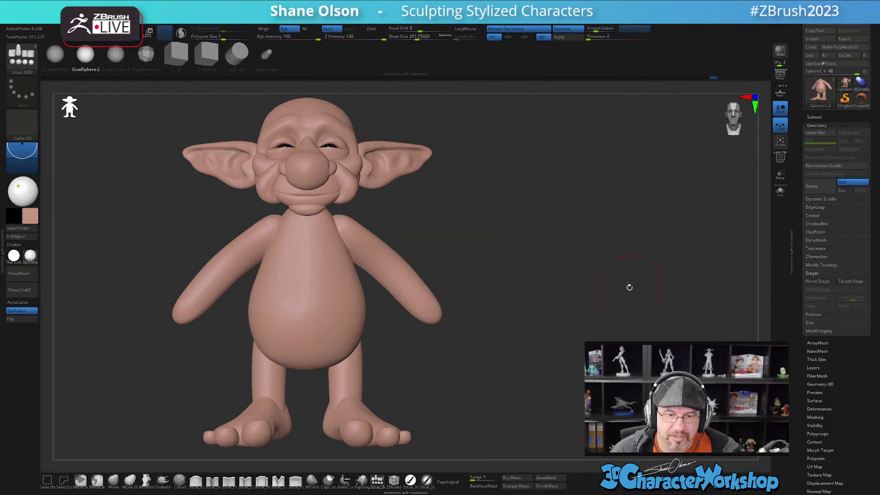
mouse_move(547, 294)
mouse_down()
mouse_move(576, 265)
mouse_move(548, 281)
mouse_move(527, 232)
mouse_move(503, 232)
mouse_move(548, 230)
mouse_move(540, 230)
mouse_up()
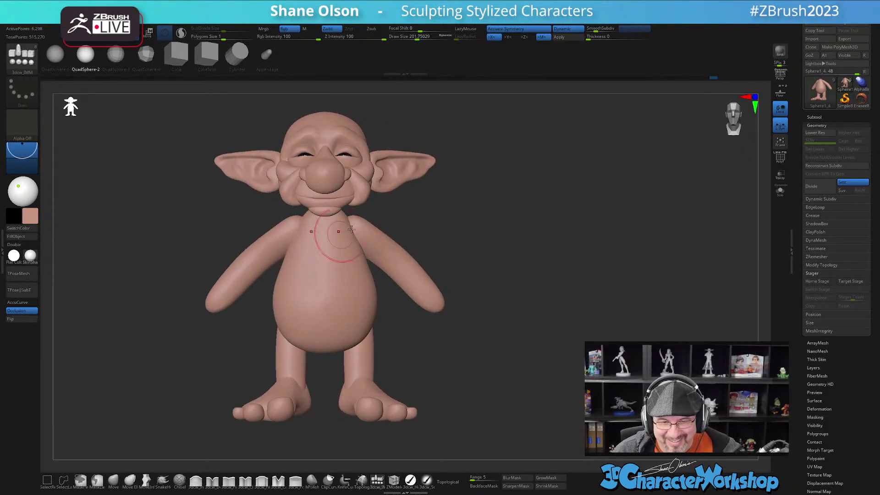
- Insert a mirrored pair of QuadSphere-2 meshes at the ends of the arms and position them as hands with the gizmo
key(s)
drag(444, 242, 449, 243)
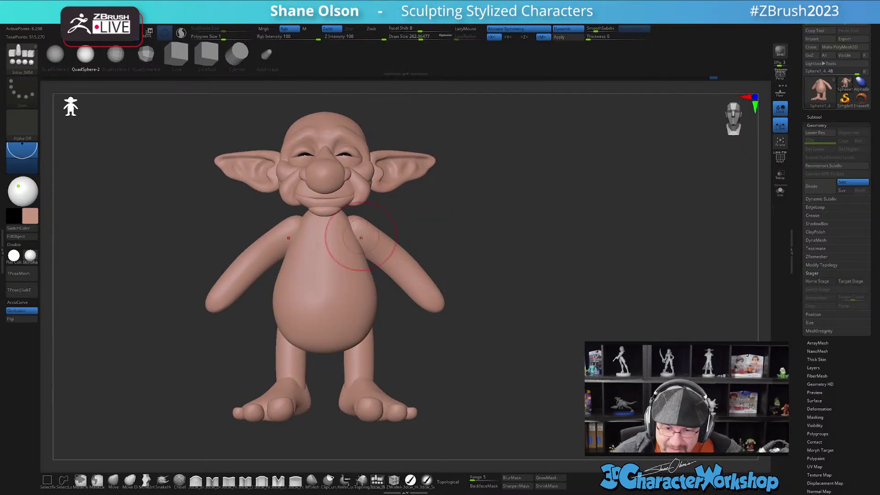
drag(361, 230, 369, 230)
key(ctrl+z)
drag(445, 297, 464, 317)
drag(498, 298, 501, 345)
key(w)
drag(423, 324, 430, 316)
drag(466, 343, 452, 325)
drag(510, 342, 466, 318)
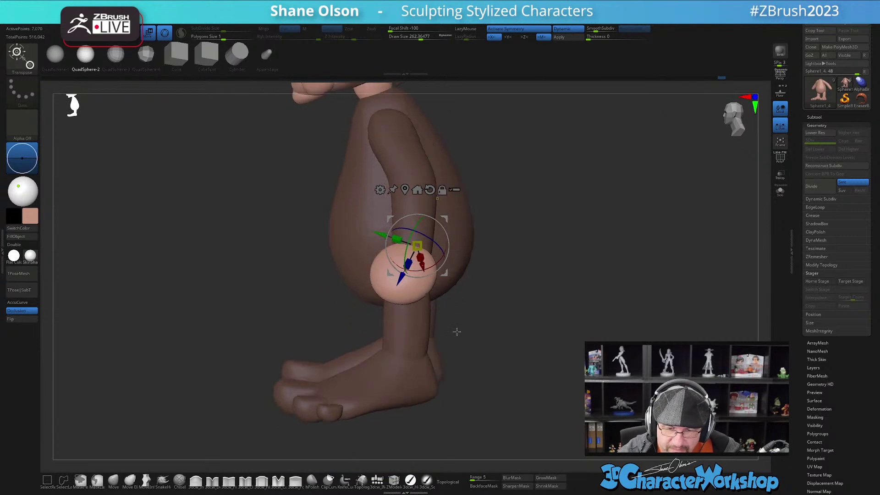
key(q)
- Flatten and stretch the hand spheres into mitten-like palms that widen away from the wrists, using the topological Move brush
drag(457, 328, 451, 349)
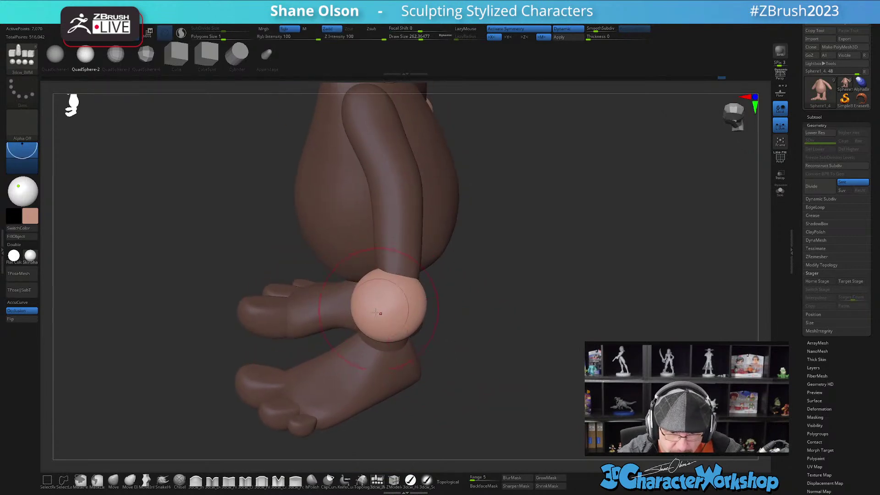
click(115, 480)
mouse_move(417, 260)
right_down()
mouse_move(425, 264)
mouse_move(417, 264)
right_up()
drag(402, 257, 395, 259)
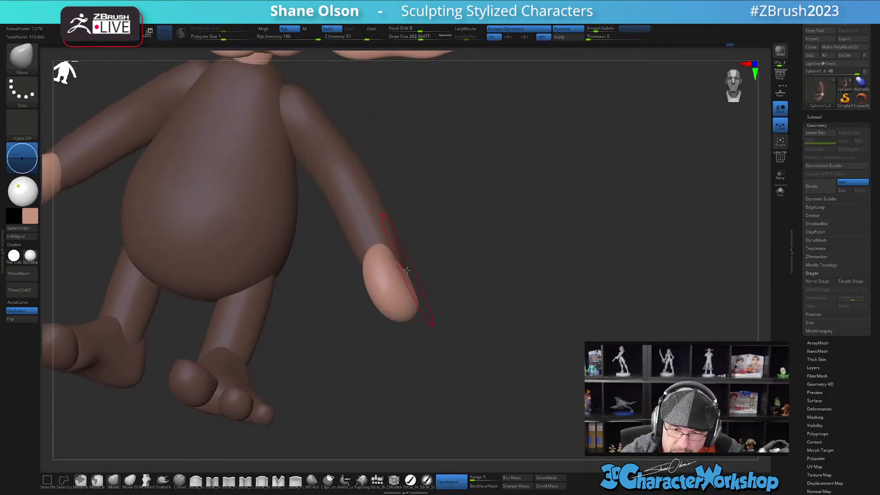
right_drag(413, 278, 388, 296)
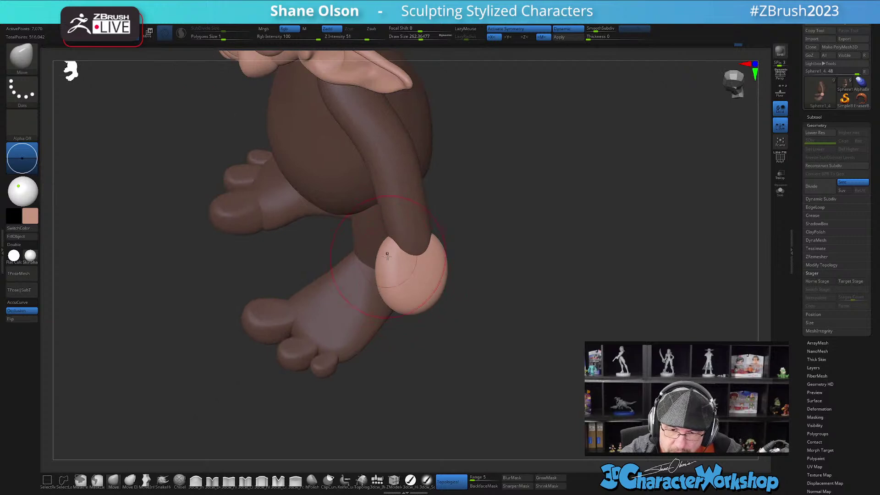
right_drag(439, 258, 447, 269)
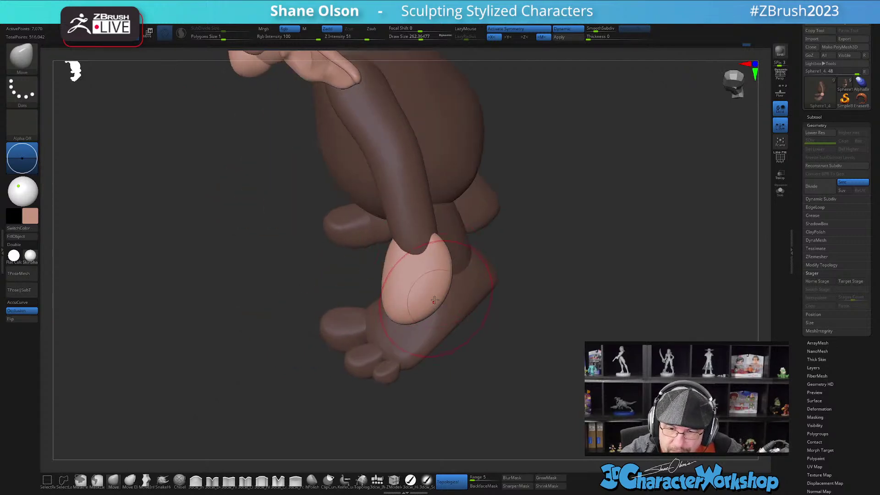
mouse_move(444, 290)
mouse_down()
mouse_move(451, 298)
mouse_move(427, 310)
mouse_up()
right_drag(520, 342, 421, 325)
mouse_move(455, 286)
right_down()
mouse_move(463, 239)
mouse_move(513, 289)
mouse_move(495, 261)
mouse_move(487, 303)
mouse_move(495, 293)
mouse_move(481, 312)
mouse_move(502, 304)
right_up()
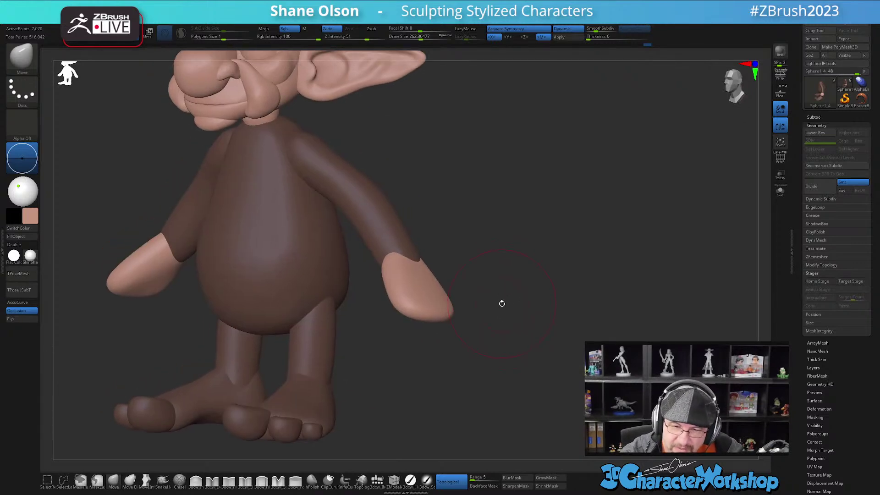
- Invert the mask to protect the hands, refine the forearms with the Move brush, and clear the mask
right_drag(466, 277, 495, 299)
ctrl+click(495, 314)
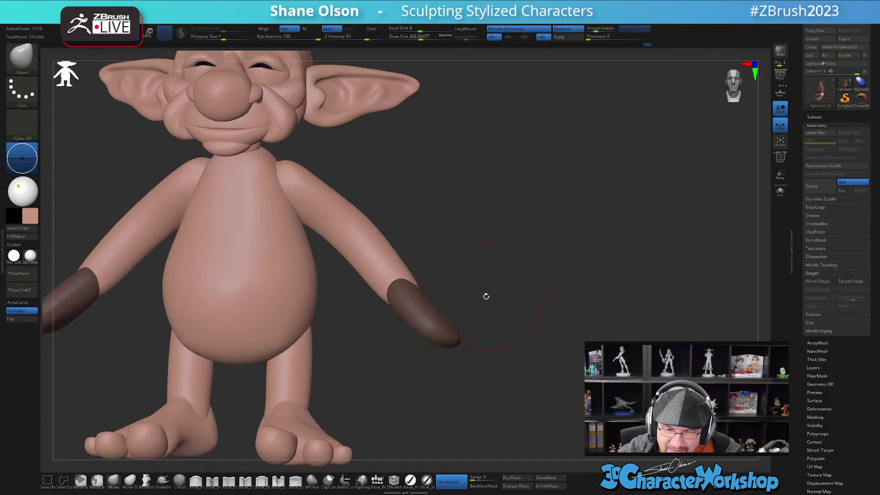
drag(384, 294, 371, 246)
mouse_move(414, 249)
right_down()
mouse_move(461, 257)
mouse_move(467, 280)
mouse_move(448, 300)
mouse_move(472, 276)
mouse_move(454, 286)
right_up()
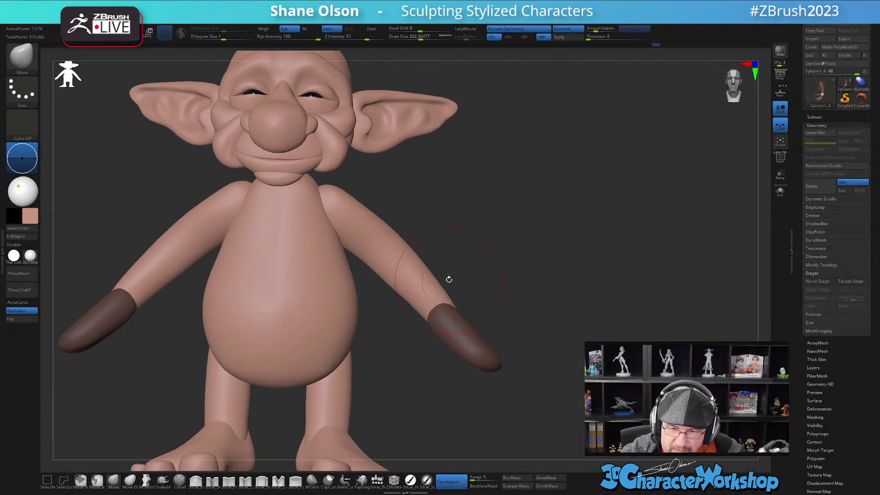
alt+right_drag(535, 330, 532, 314)
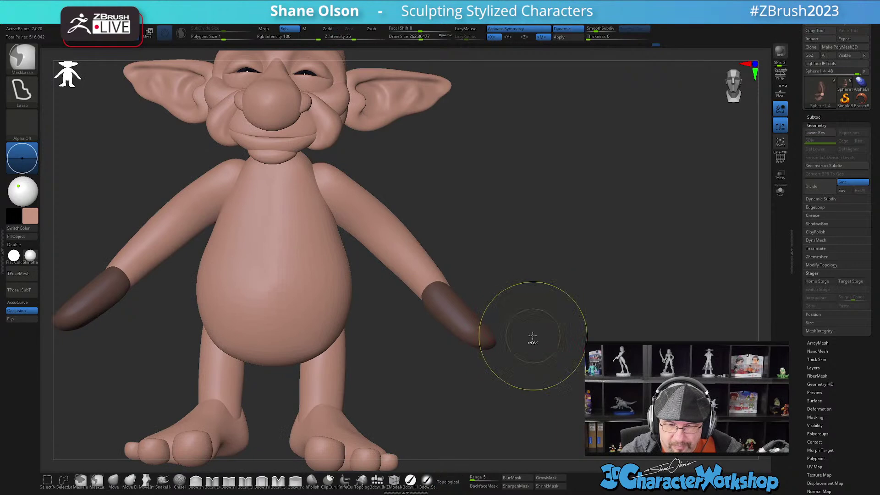
ctrl+drag(533, 335, 536, 324)
right_drag(537, 323, 513, 338)
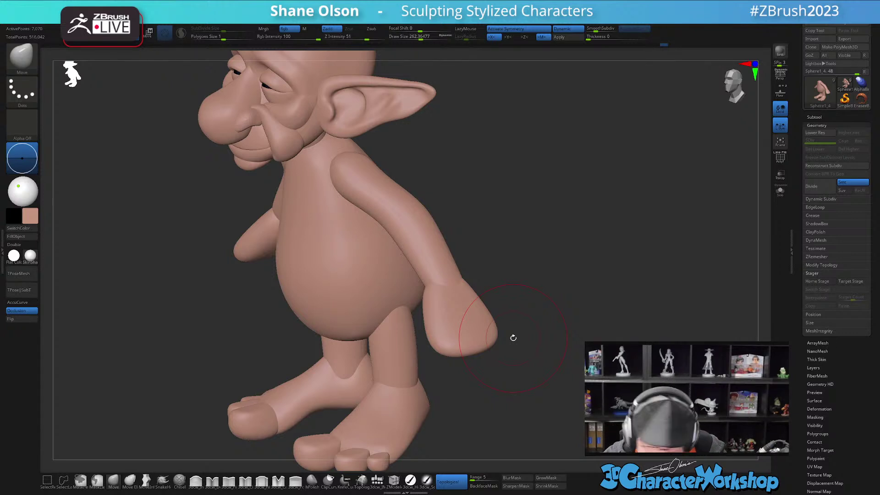
- Insert a mirrored pair of Appendage meshes at the ends of the hands to block in the first finger
mouse_move(510, 365)
mouse_down()
mouse_move(491, 384)
mouse_move(501, 386)
mouse_move(487, 375)
mouse_up()
key(s)
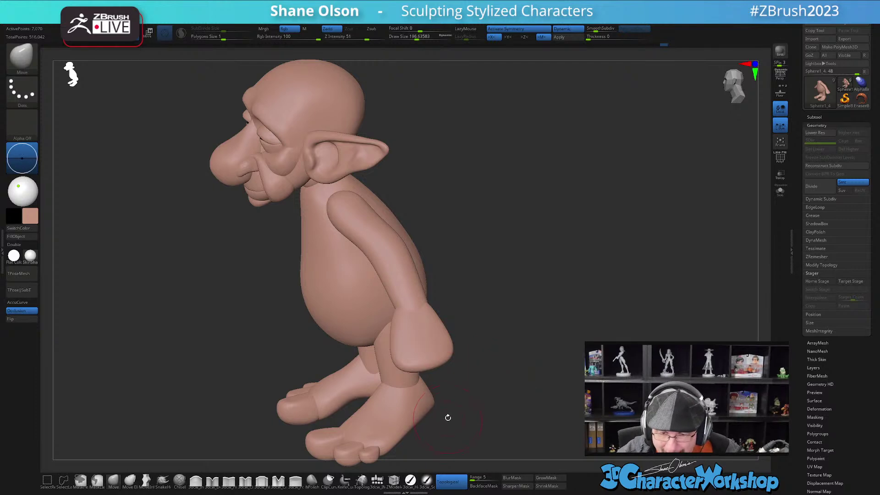
click(377, 480)
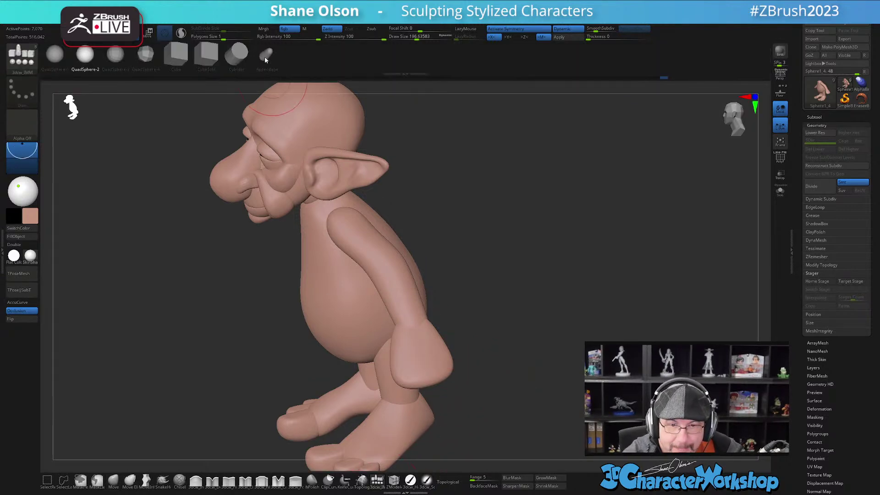
alt+drag(497, 360, 496, 341)
drag(399, 329, 479, 339)
key(w)
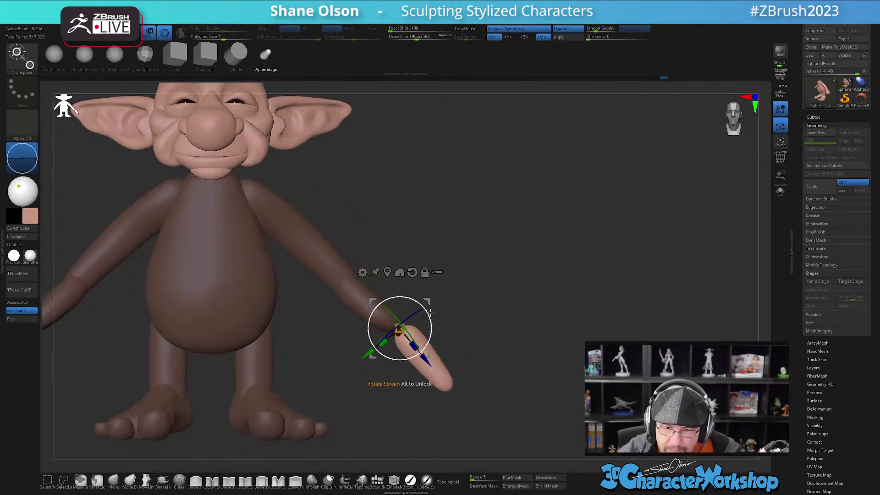
- Rotate and move the inserted finger with the gizmo so that it hangs down from the end of the palm
drag(421, 305, 375, 395)
drag(429, 359, 457, 412)
drag(458, 375, 459, 388)
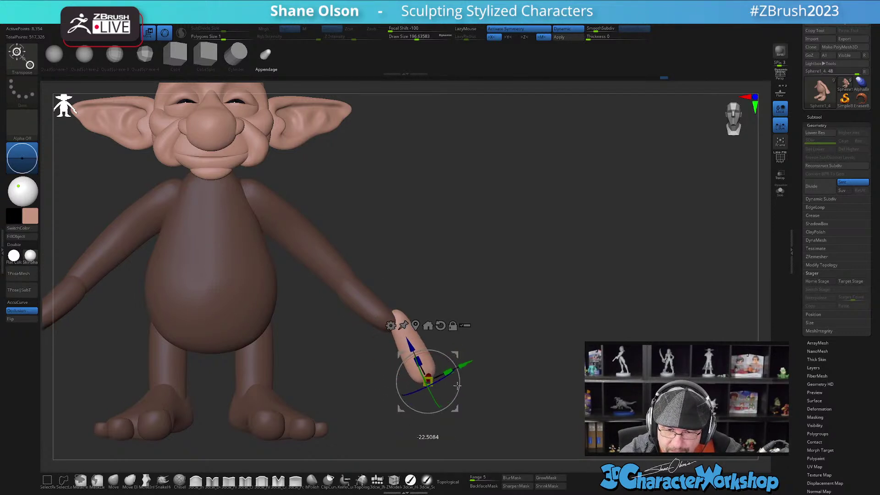
drag(455, 351, 451, 359)
drag(514, 357, 449, 367)
shift+drag(499, 346, 522, 311)
key(q)
mouse_move(503, 341)
alt+mouse_down()
mouse_move(499, 353)
mouse_move(524, 293)
mouse_move(498, 312)
alt+mouse_up()
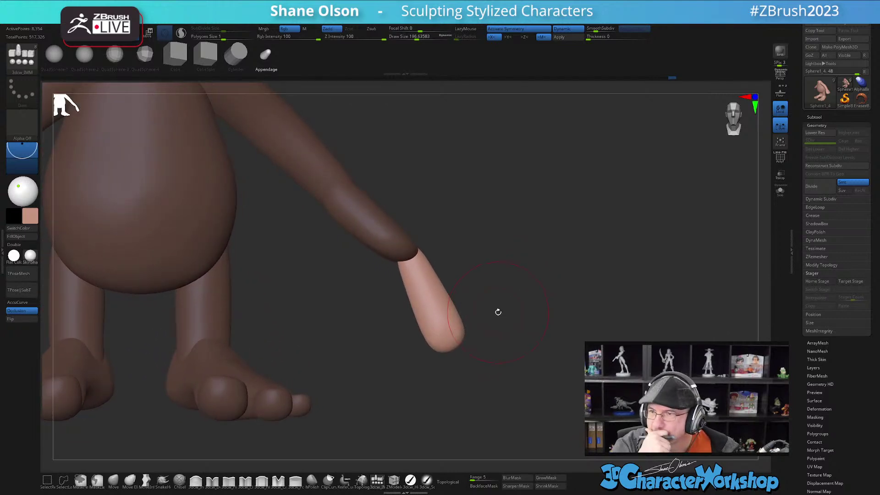
- Taper the finger towards the palm using the Move brush with Topological turned off
click(115, 481)
drag(451, 273, 471, 291)
key(s)
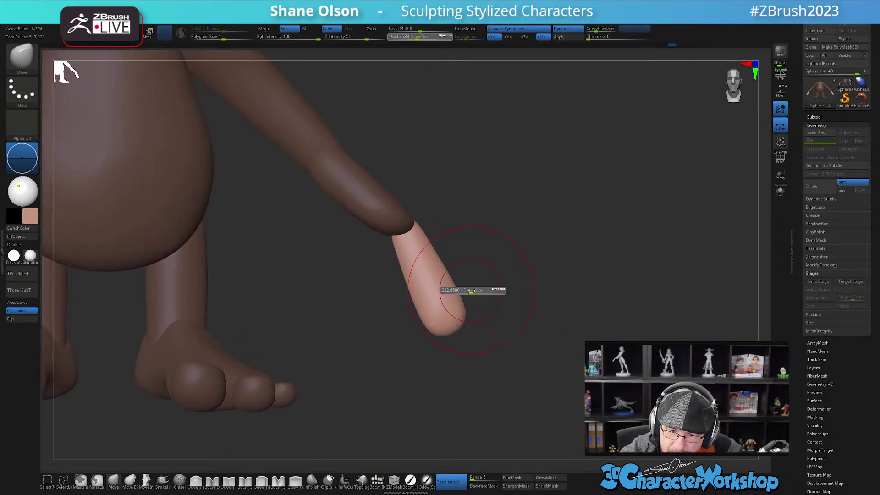
click(452, 482)
mouse_move(439, 256)
mouse_down()
mouse_move(432, 260)
mouse_move(447, 282)
mouse_move(440, 312)
mouse_move(420, 326)
mouse_up()
key(s)
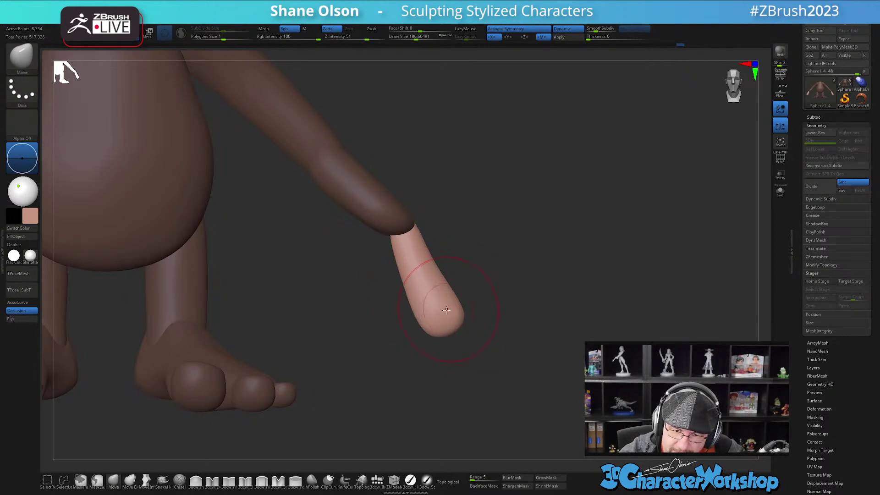
- Reshape the fingertip into a broader, flattened wedge using the Move brush at a smaller draw size
mouse_move(475, 309)
mouse_down()
mouse_move(479, 352)
mouse_move(464, 358)
mouse_move(473, 361)
mouse_move(460, 384)
mouse_up()
key(s)
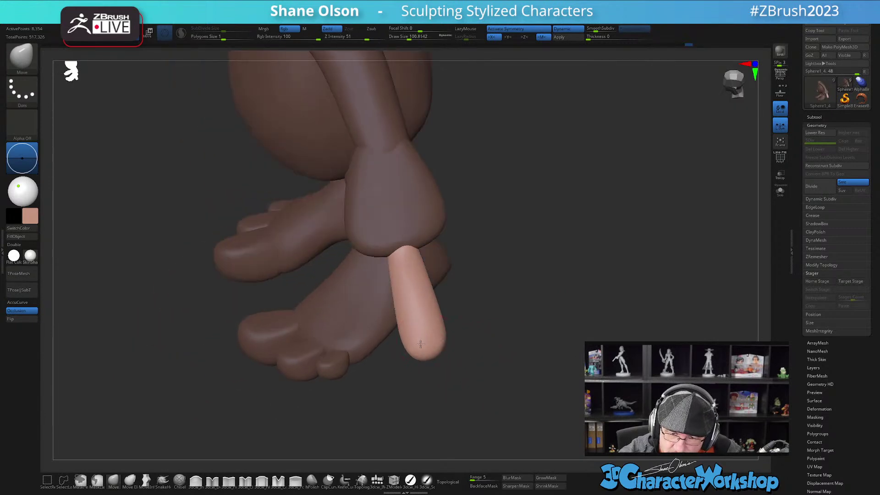
mouse_move(445, 334)
mouse_down()
mouse_move(455, 336)
mouse_move(452, 351)
mouse_move(426, 343)
mouse_up()
key(s)
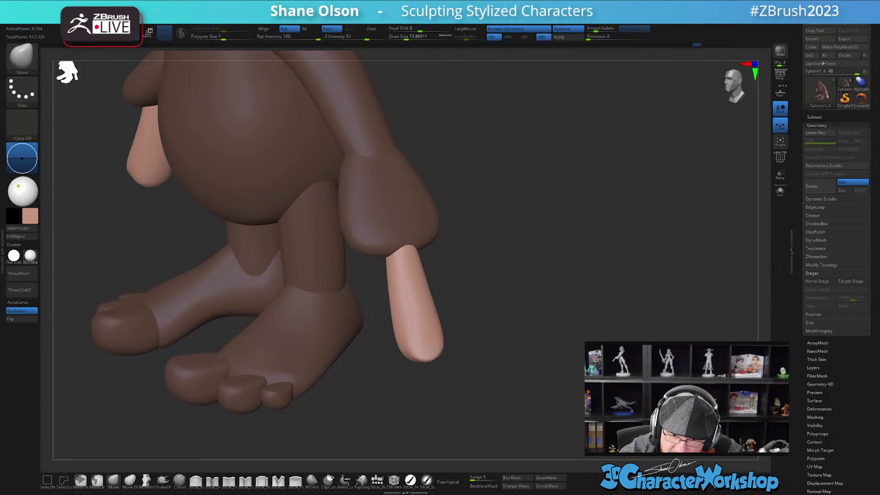
drag(484, 356, 485, 330)
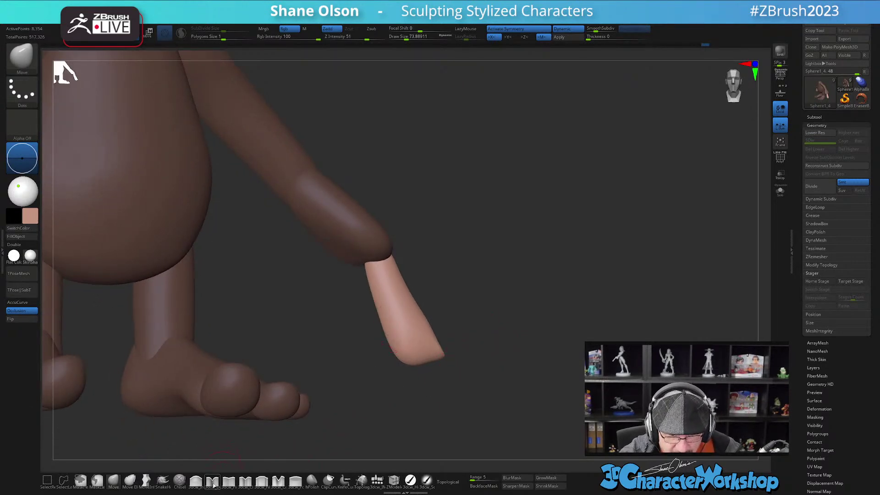
- Build up a rounded pad on the underside of the fingertip with the detail sculpting brush and smooth the surface
click(214, 485)
drag(358, 372, 384, 362)
key(s)
drag(387, 318, 389, 317)
drag(486, 293, 668, 248)
click(781, 191)
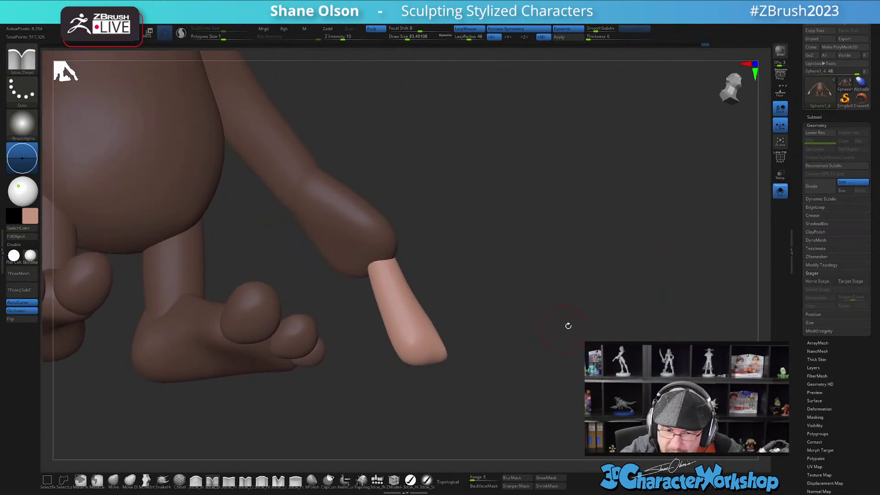
drag(463, 403, 412, 284)
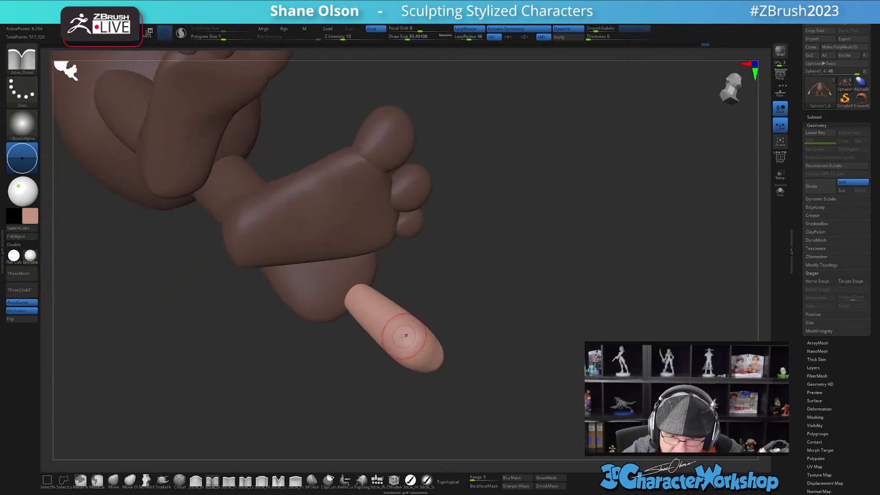
drag(455, 311, 491, 355)
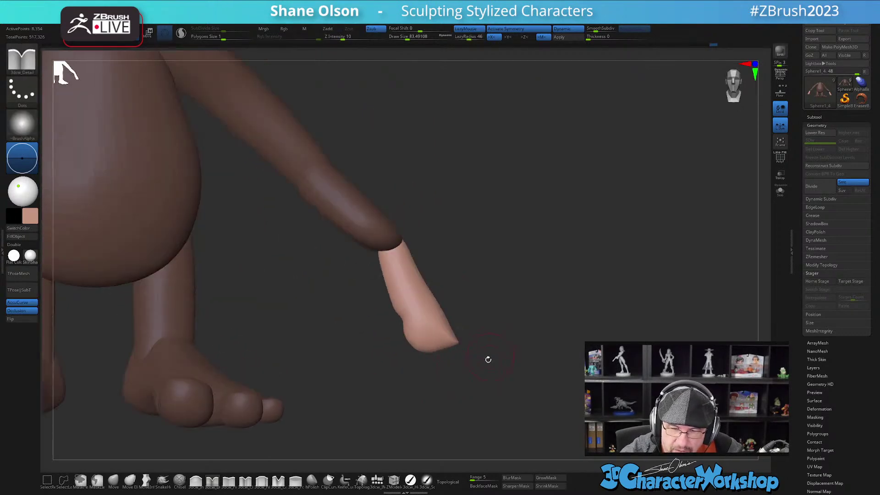
mouse_move(460, 328)
alt+mouse_down()
mouse_move(458, 317)
mouse_move(469, 350)
mouse_move(474, 323)
mouse_move(488, 316)
mouse_move(481, 345)
alt+mouse_up()
key(s)
mouse_move(422, 321)
shift+mouse_down()
mouse_move(416, 331)
mouse_move(436, 313)
shift+mouse_up()
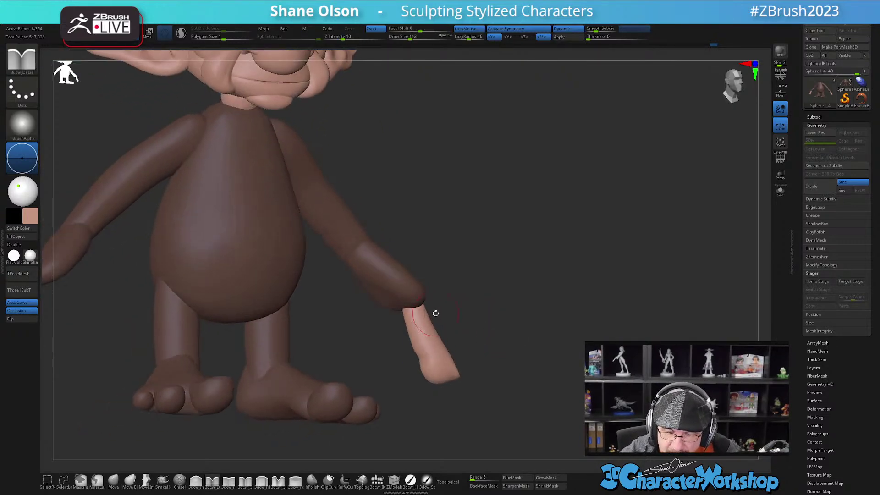
- Refine the finger's overall profile between the palm and the fingertip pad with the Move brush
click(113, 480)
mouse_move(403, 344)
mouse_down()
mouse_move(415, 339)
mouse_move(430, 352)
mouse_up()
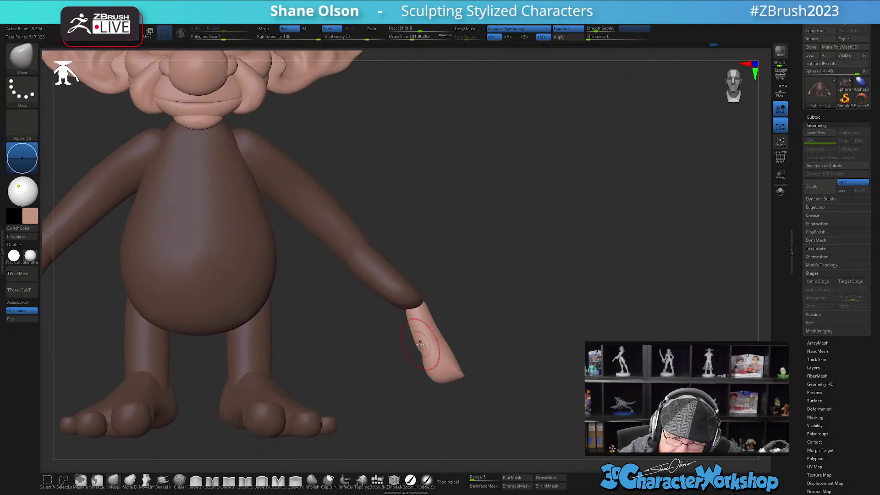
alt+drag(493, 334, 493, 326)
drag(492, 334, 562, 356)
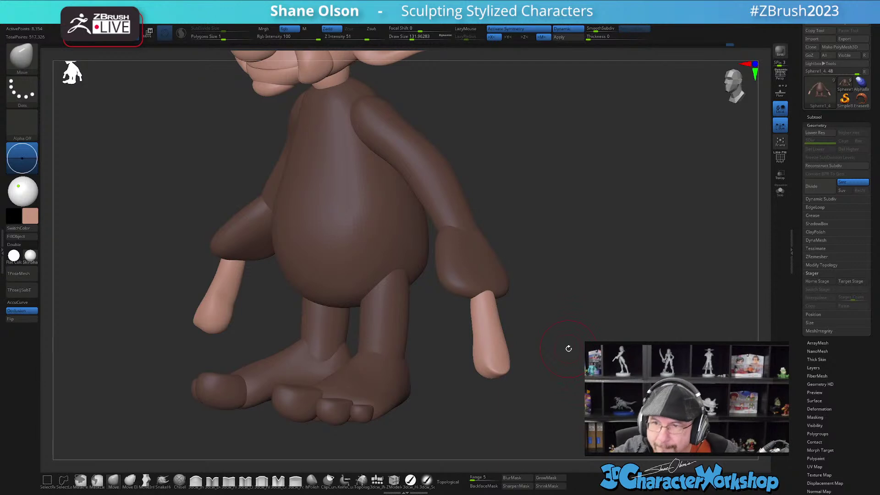
- Duplicate the finger with the gizmo and angle the copy forward along the front edge of the palm
drag(561, 356, 565, 281)
key(w)
mouse_move(442, 366)
alt+mouse_down()
mouse_move(448, 264)
mouse_move(462, 266)
mouse_move(441, 270)
mouse_move(447, 286)
alt+mouse_up()
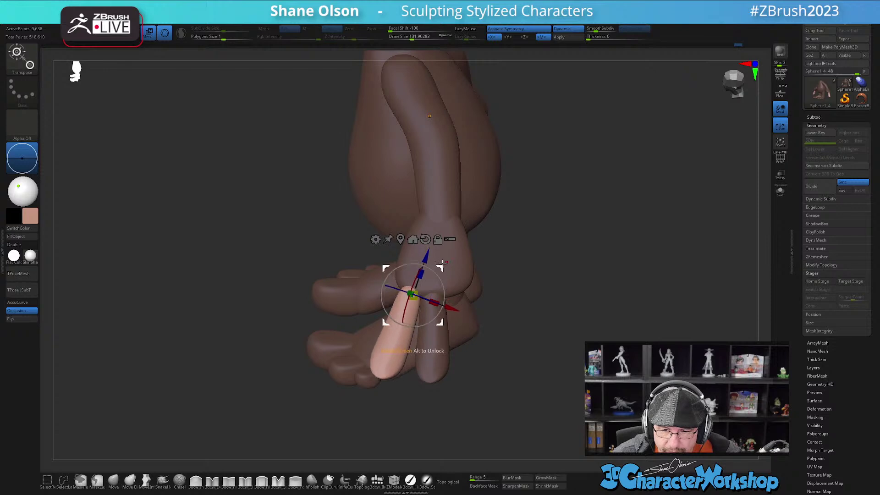
key(q)
key(w)
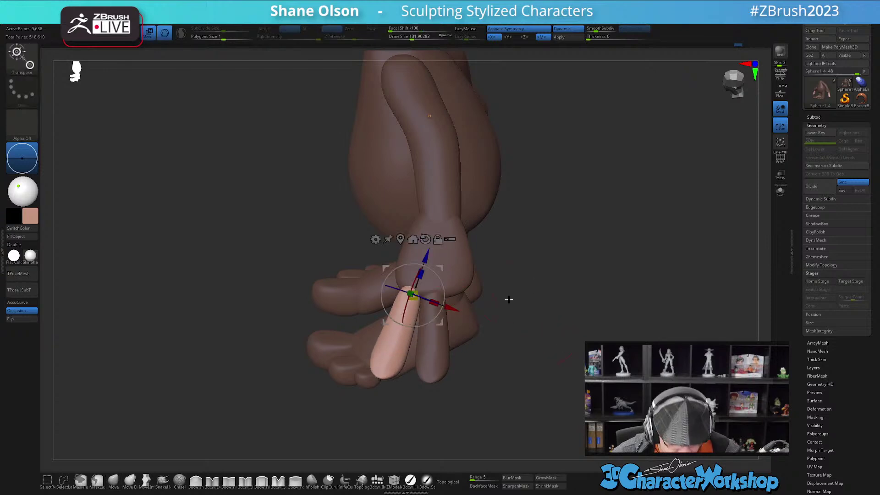
- Fine-tune the duplicated front finger's rotation and position against the palm with the gizmo, undoing unwanted adjustments
drag(511, 298, 526, 286)
drag(414, 298, 411, 295)
drag(508, 275, 476, 299)
drag(429, 265, 436, 269)
key(ctrl+z)
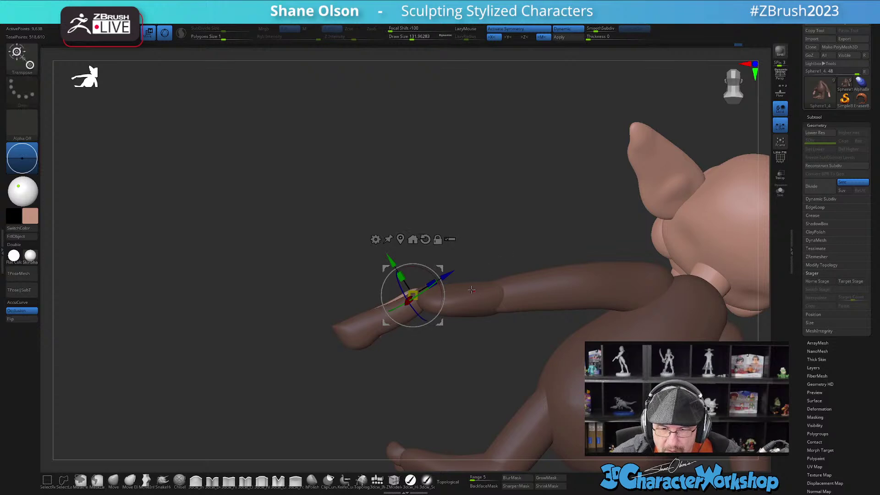
key(ctrl+z)
drag(437, 274, 443, 273)
drag(394, 201, 597, 200)
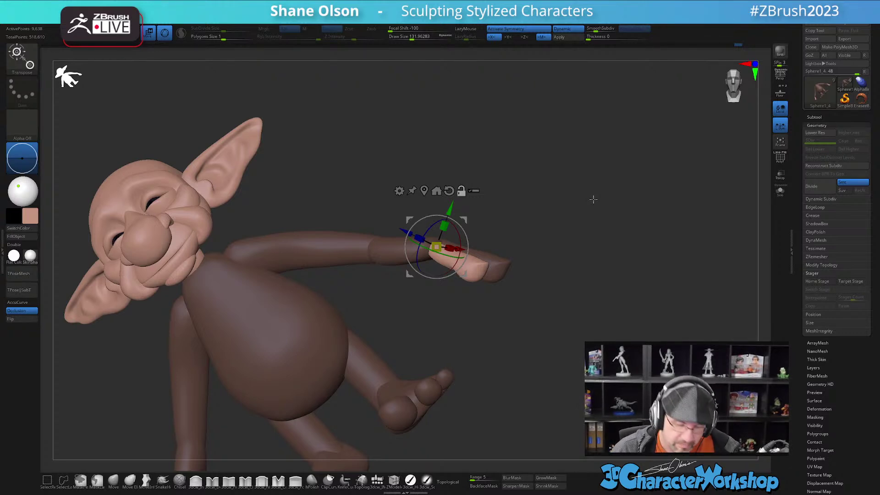
- Duplicate a third finger, scale it down slightly, and fit it to the rear edge of the palm
drag(500, 338, 418, 306)
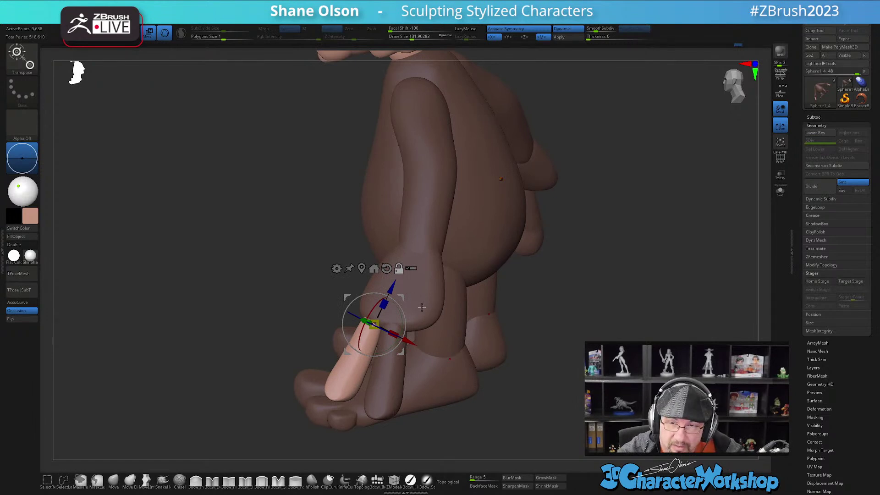
drag(554, 298, 480, 334)
ctrl+drag(402, 296, 443, 322)
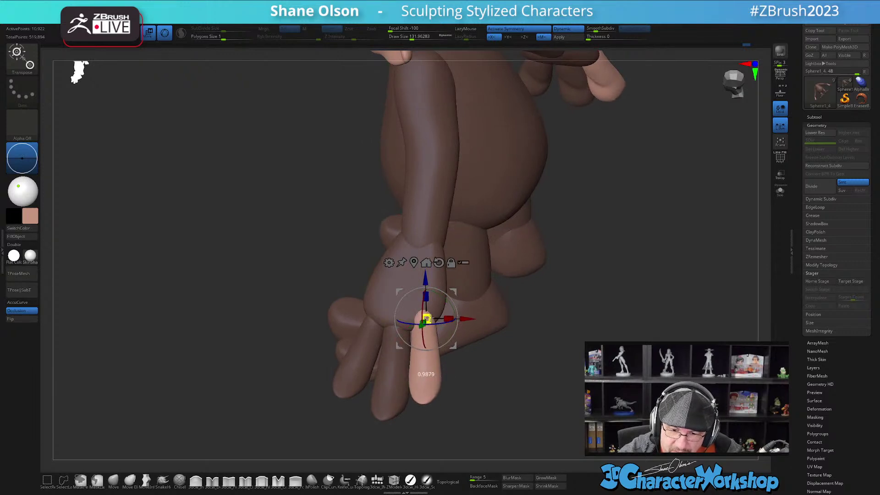
drag(453, 293, 447, 292)
drag(479, 341, 368, 367)
drag(309, 315, 314, 316)
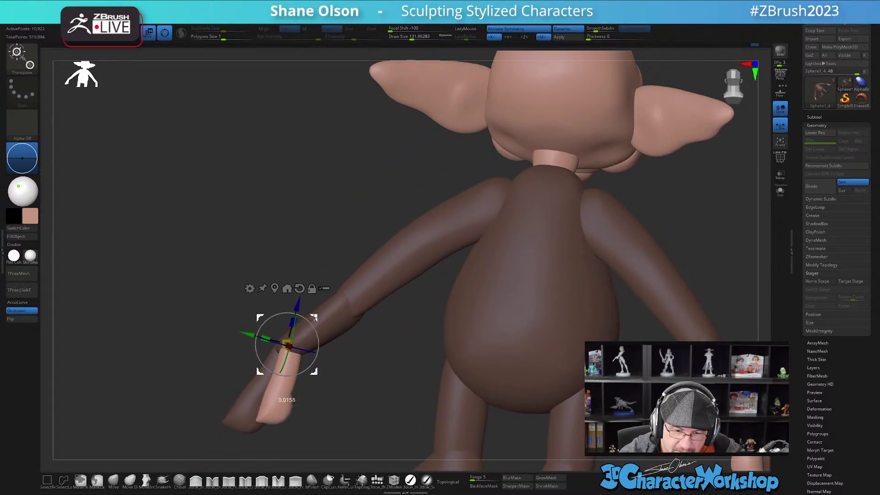
drag(327, 369, 473, 335)
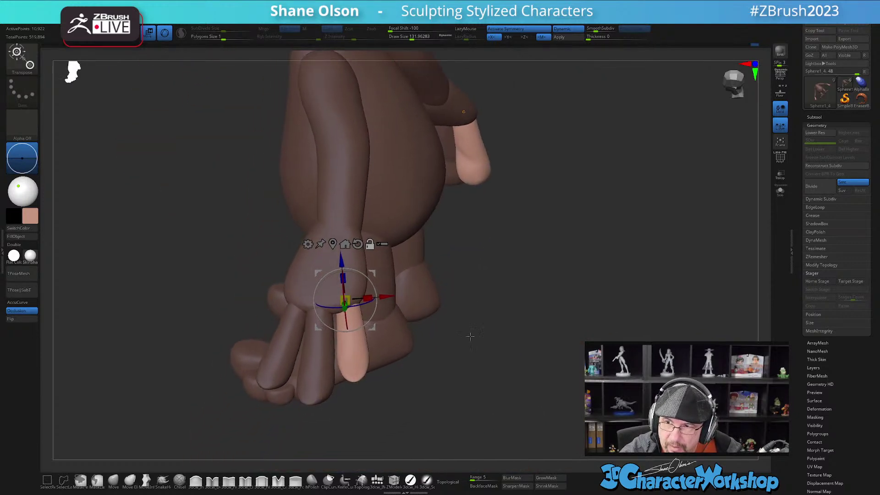
drag(369, 283, 428, 401)
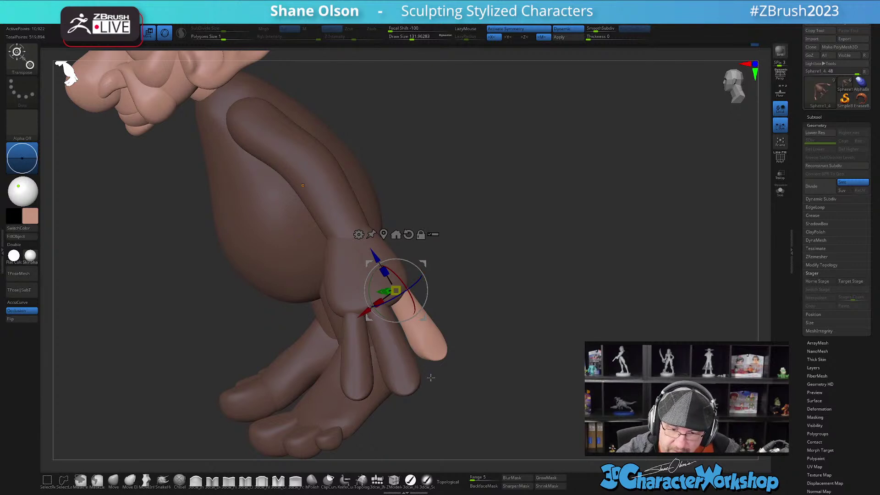
- Display the polyframe, clear the mask, and assign separate polygroups to the body parts with Auto Groups
key(shift+f)
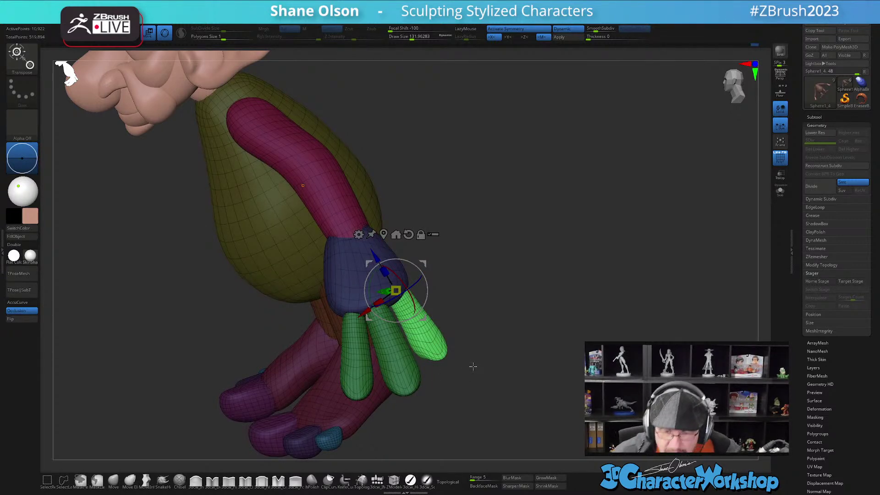
key(q)
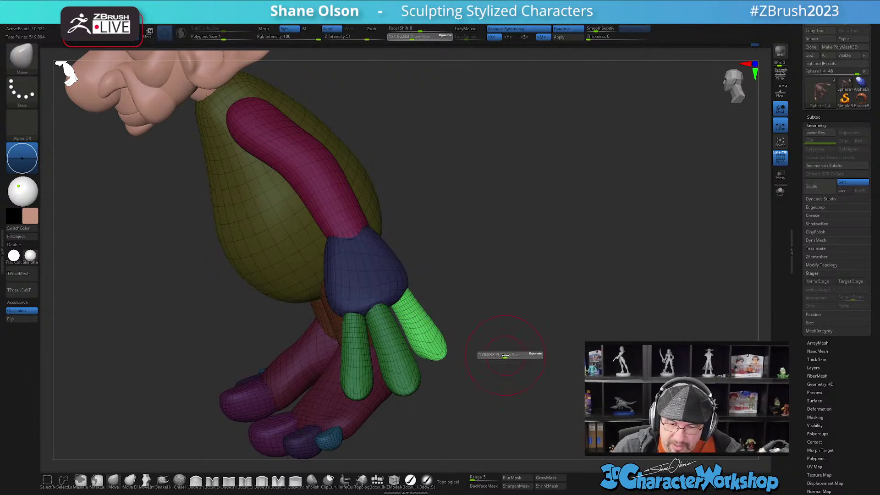
mouse_move(506, 356)
mouse_down()
mouse_move(499, 356)
mouse_move(489, 335)
mouse_move(499, 330)
mouse_move(482, 308)
mouse_up()
drag(467, 274, 543, 285)
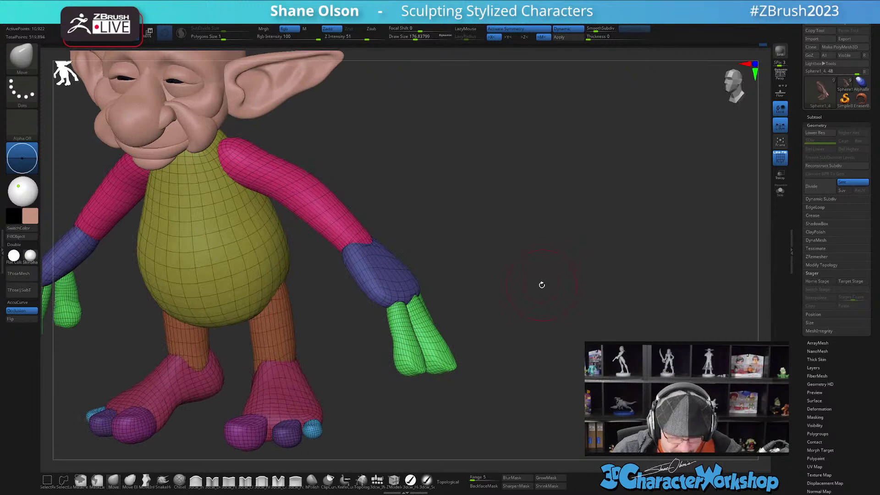
key(space)
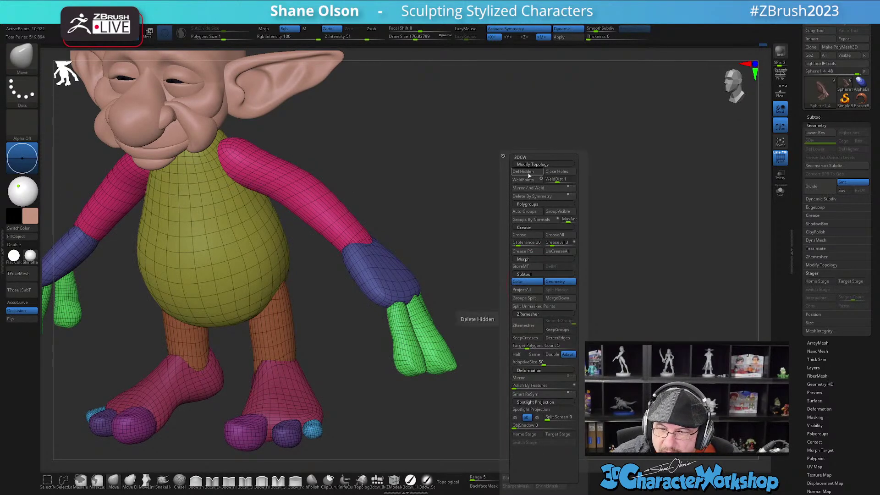
click(529, 213)
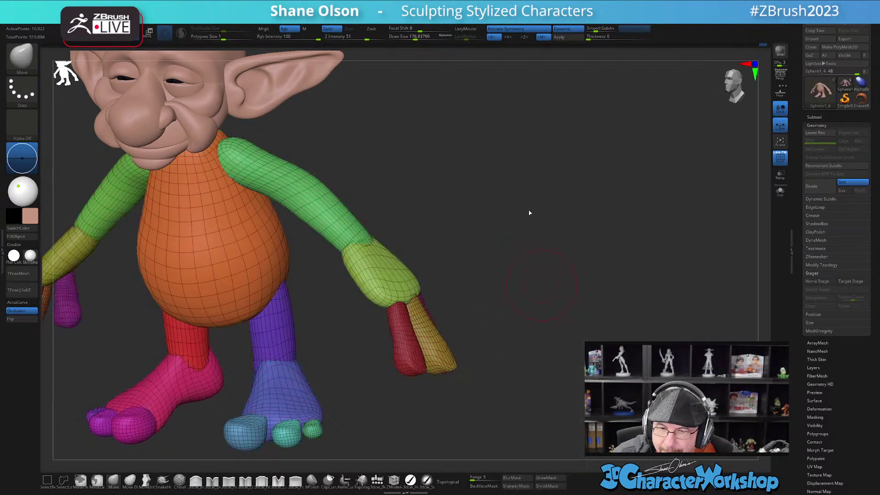
- Mask everything except the front finger's polygroup so the gizmo affects only that finger
drag(521, 266, 481, 273)
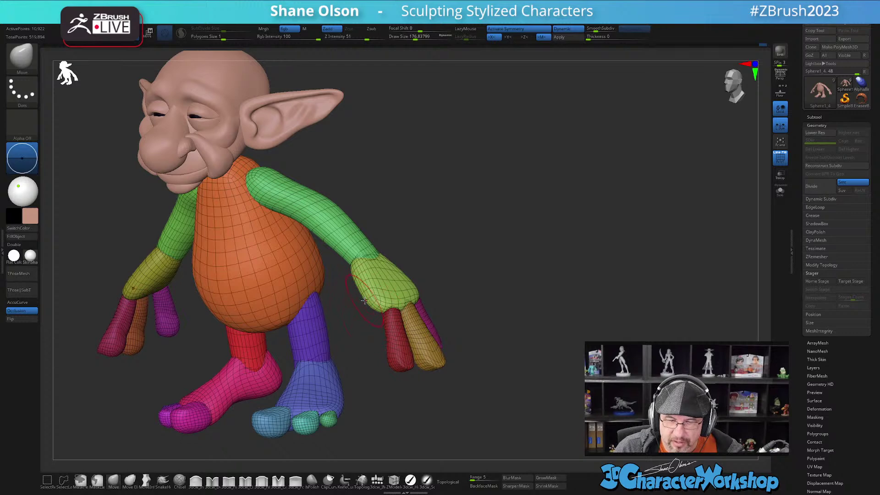
drag(476, 308, 499, 372)
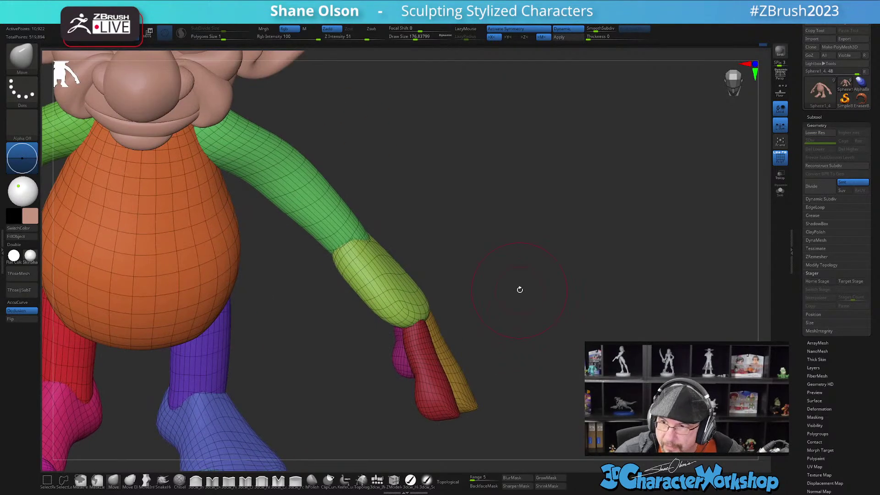
drag(520, 289, 495, 285)
key(w)
alt+drag(257, 453, 258, 431)
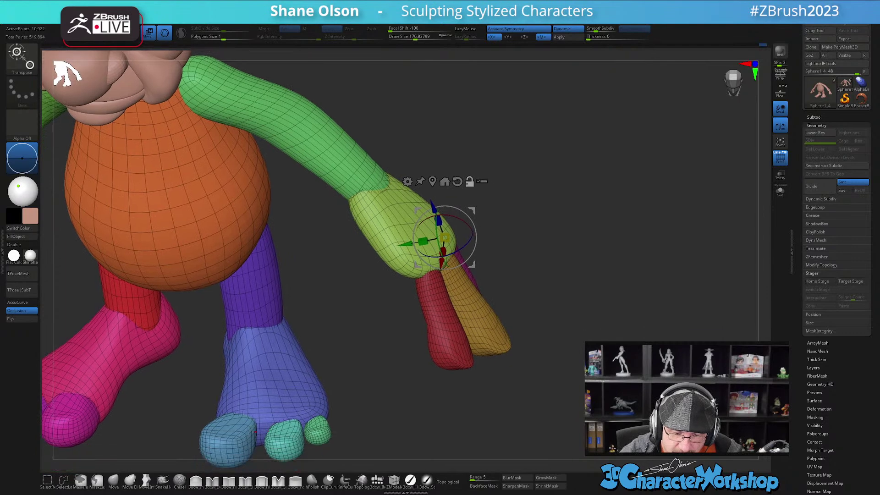
drag(368, 374, 480, 410)
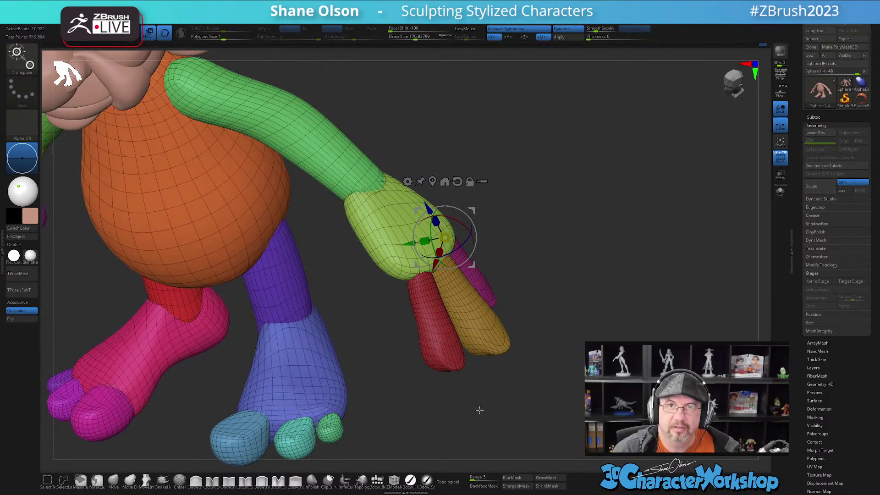
ctrl+click(426, 288)
- Rotate and move the isolated front finger to form a thumb pointing forward from the front side of the palm
drag(507, 273, 491, 279)
shift+drag(457, 253, 421, 232)
right_drag(420, 232, 387, 229)
drag(386, 227, 420, 238)
drag(392, 278, 380, 265)
right_drag(380, 265, 388, 293)
drag(417, 284, 431, 275)
mouse_move(461, 262)
right_down()
mouse_move(464, 211)
mouse_move(464, 253)
right_up()
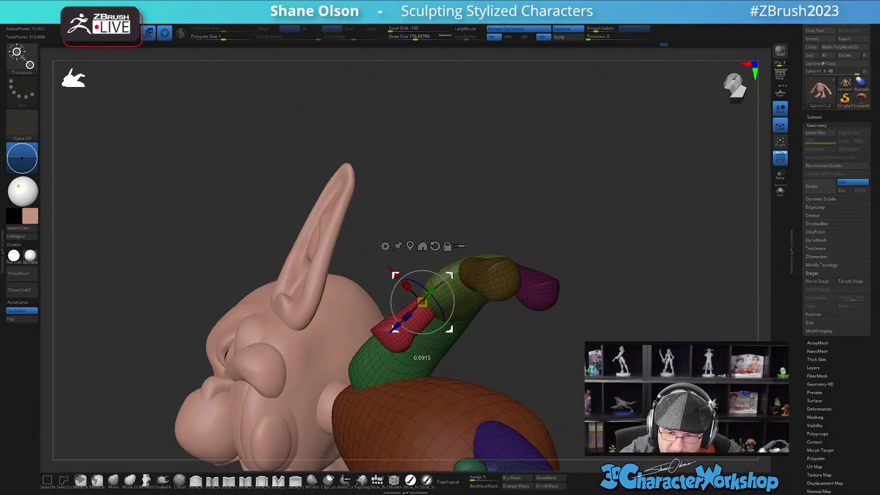
mouse_move(478, 222)
mouse_down()
mouse_move(515, 252)
mouse_move(511, 263)
mouse_move(520, 255)
mouse_move(495, 273)
mouse_move(508, 283)
mouse_move(503, 309)
mouse_move(480, 342)
mouse_up()
- Reduce the Move brush size to about 149 and lightly smooth the thumb's form
key(q)
key(s)
drag(438, 364, 437, 365)
drag(437, 355, 438, 371)
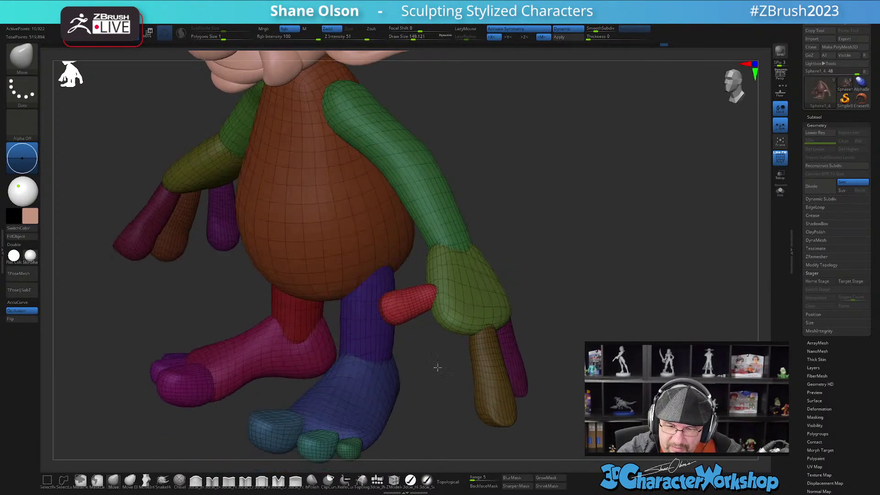
shift+drag(405, 304, 402, 301)
mouse_move(432, 358)
mouse_down()
mouse_move(567, 298)
mouse_move(560, 318)
mouse_move(553, 312)
mouse_move(602, 318)
mouse_up()
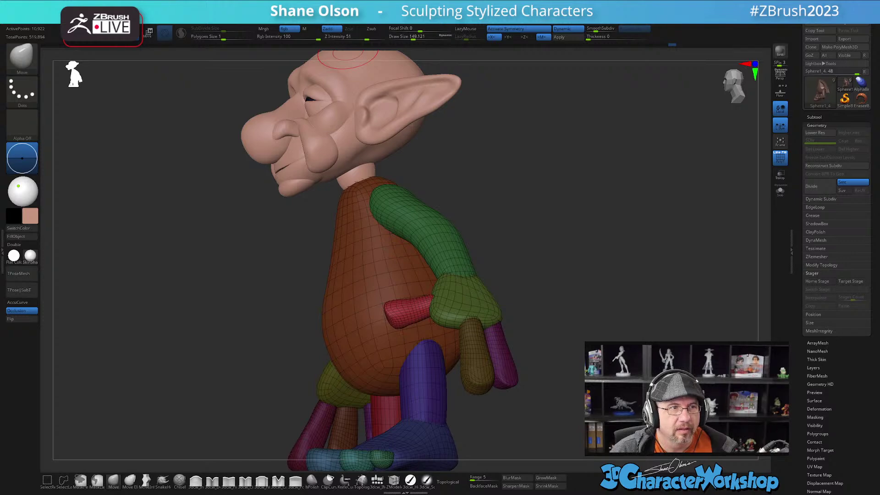
- Switch to the browser and look through the 3D Character Workshop site's feed and its list of workshops and resources
drag(220, 494, 252, 74)
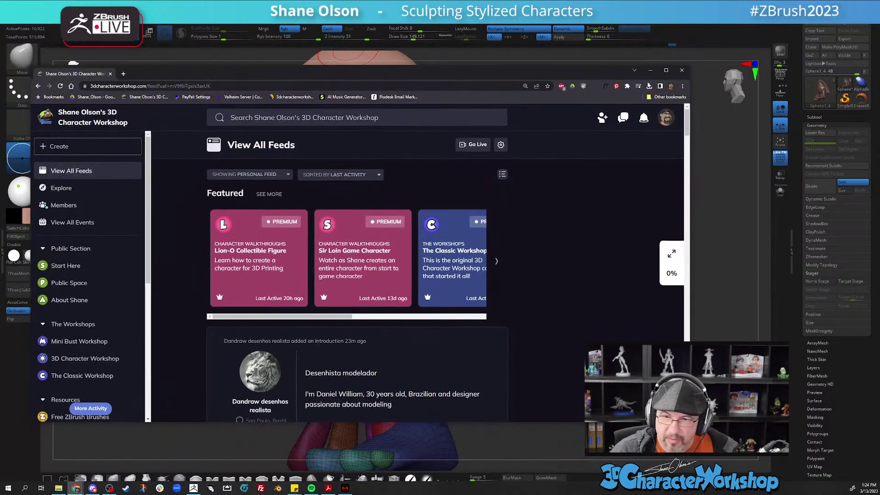
click(665, 70)
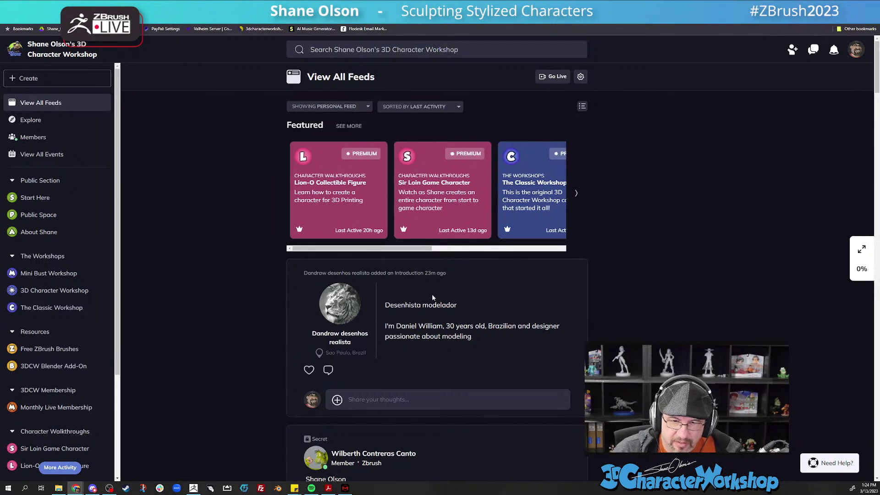
scroll(257, 252, down, 2)
scroll(176, 269, up, 2)
scroll(52, 221, down, 1)
scroll(50, 217, down, 2)
scroll(51, 217, up, 3)
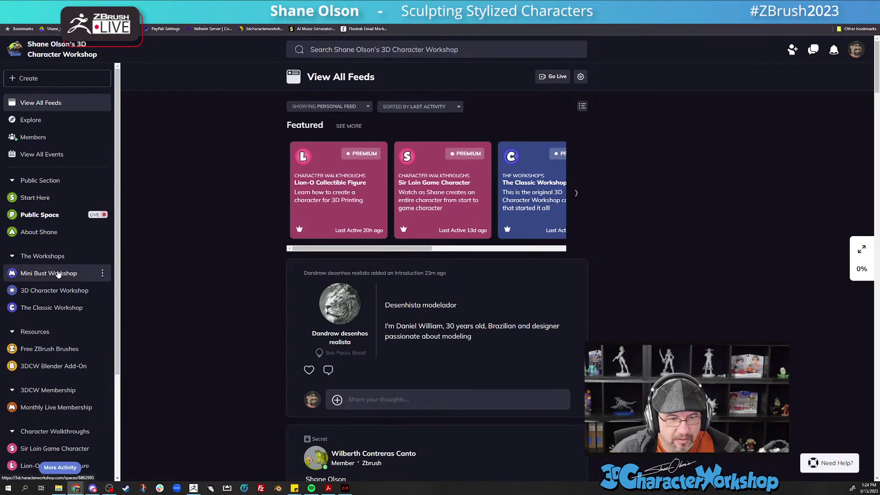
scroll(58, 274, down, 1)
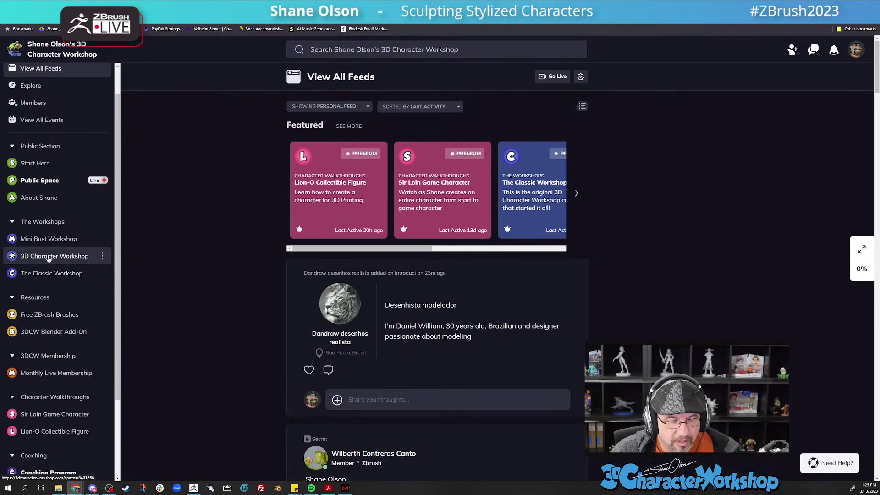
scroll(54, 275, down, 2)
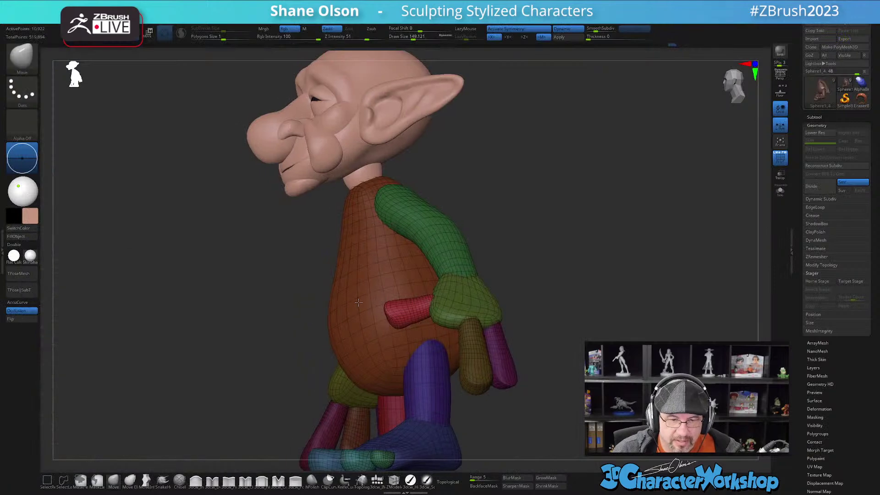
- Back in ZBrush, flip the body with Mirror and apply Mirror And Weld to copy the thumbed hand to the other side
mouse_move(564, 218)
mouse_down()
mouse_move(572, 226)
mouse_move(565, 220)
mouse_up()
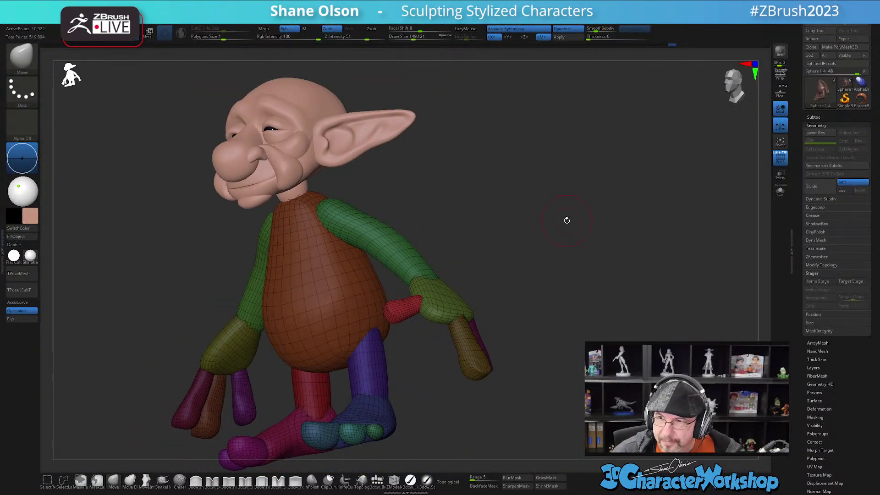
mouse_move(514, 329)
mouse_down()
mouse_move(559, 331)
mouse_move(527, 339)
mouse_move(524, 352)
mouse_move(493, 347)
mouse_move(568, 360)
mouse_move(534, 352)
mouse_move(547, 320)
mouse_up()
key(w)
key(grave)
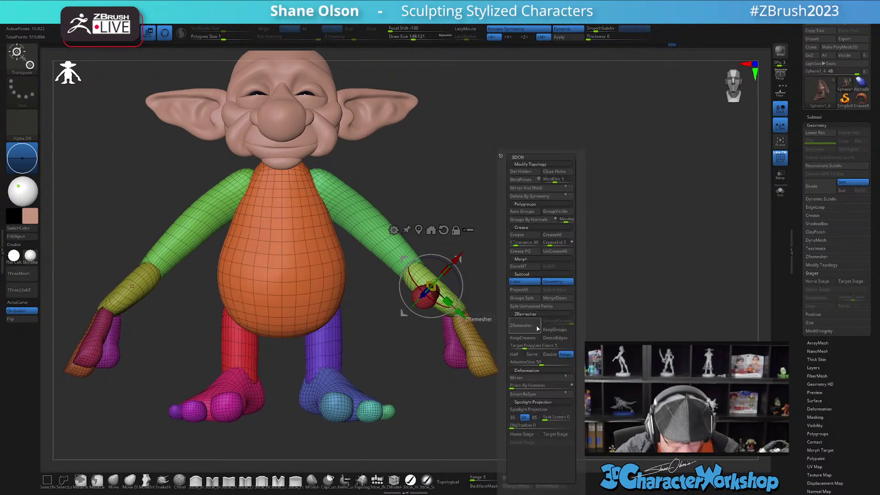
click(533, 188)
mouse_move(536, 331)
mouse_down()
mouse_move(510, 343)
mouse_move(532, 344)
mouse_move(540, 334)
mouse_up()
key(space)
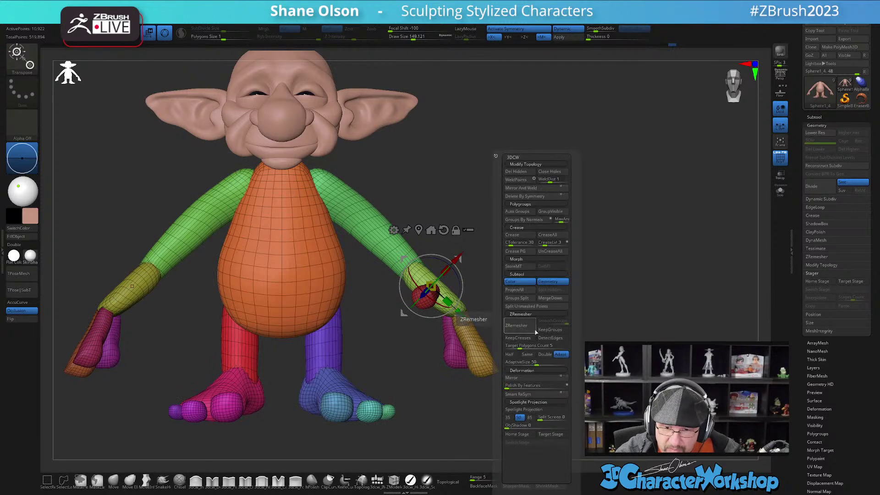
click(529, 378)
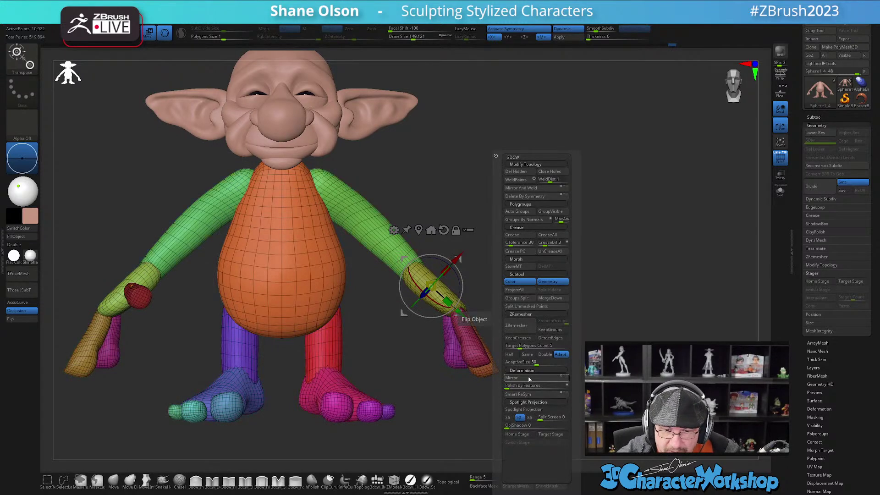
click(527, 188)
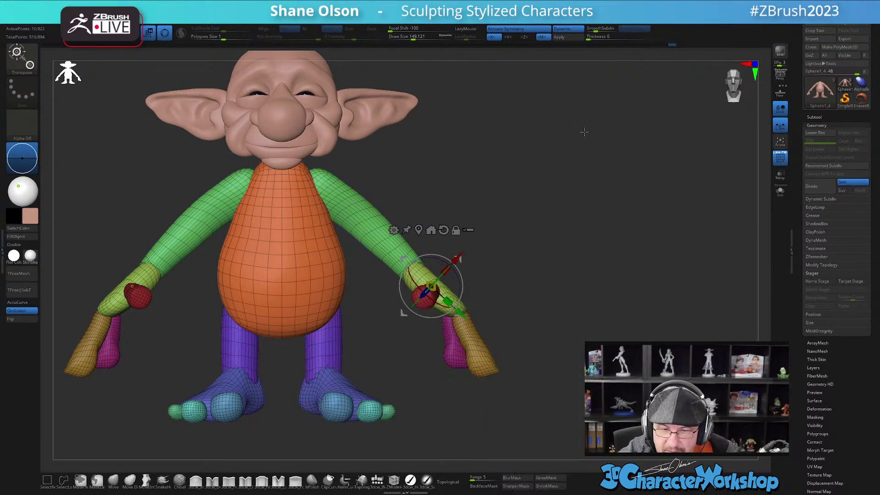
- Hide the polyframe and mask everything on the body except the front finger beside the thumb
mouse_move(537, 346)
alt+mouse_down()
mouse_move(545, 333)
mouse_move(531, 351)
alt+mouse_up()
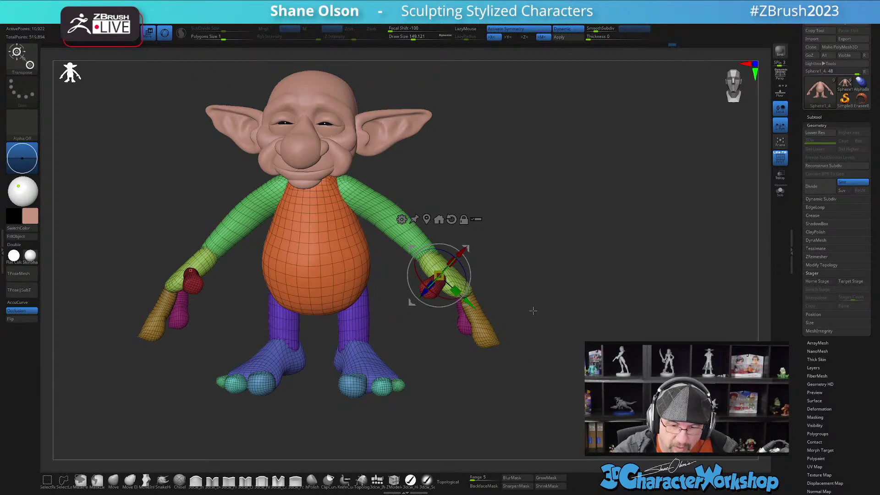
key(q)
mouse_move(529, 316)
mouse_down()
mouse_move(477, 369)
mouse_move(484, 338)
mouse_up()
key(shift+f)
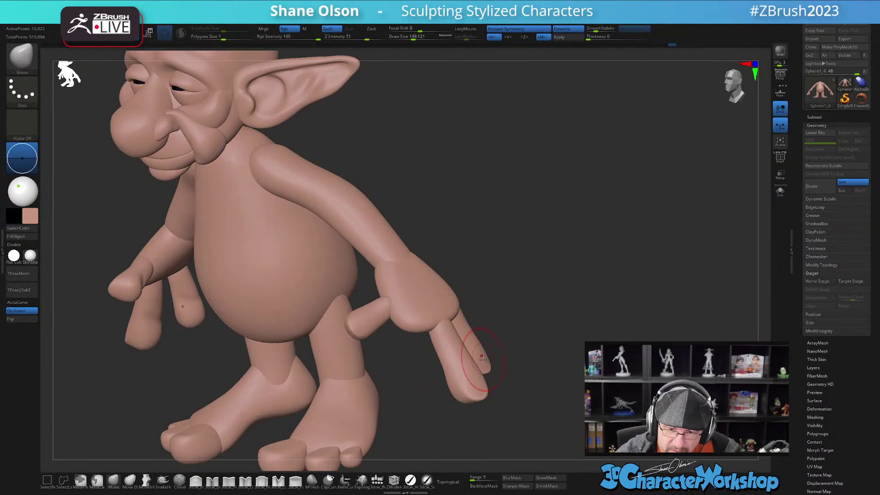
key(w)
ctrl+click(450, 344)
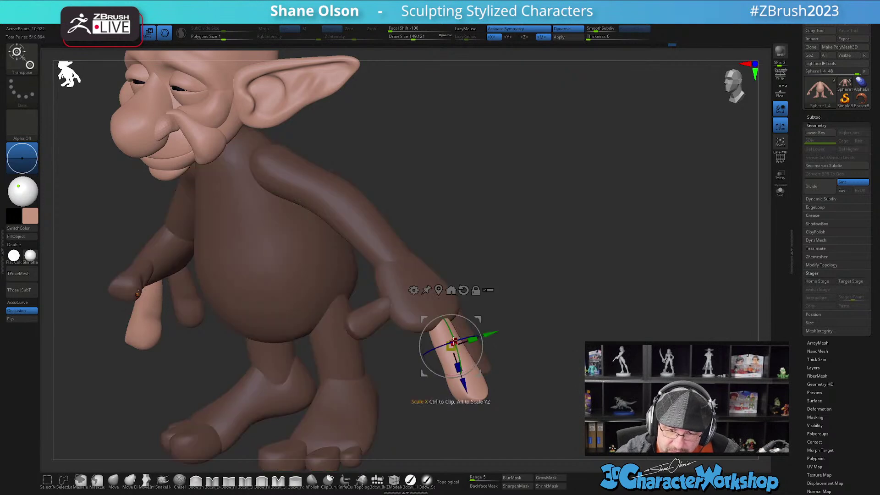
- Reposition the gizmo at the front finger's base and rotate the finger slightly against the palm
drag(478, 301, 466, 320)
drag(507, 300, 462, 287)
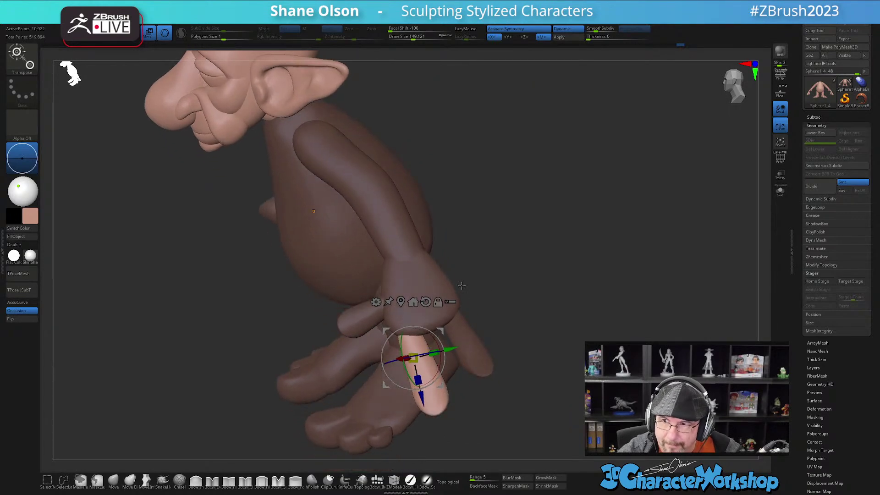
drag(439, 316, 439, 306)
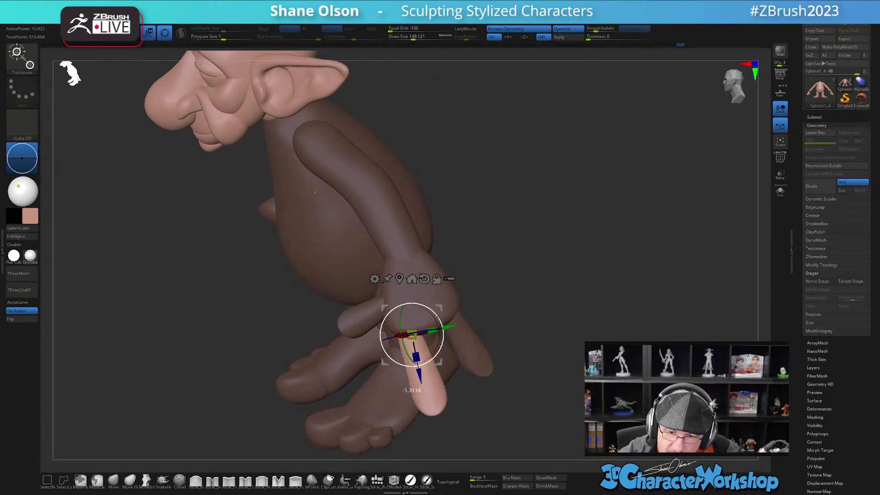
drag(461, 259, 470, 326)
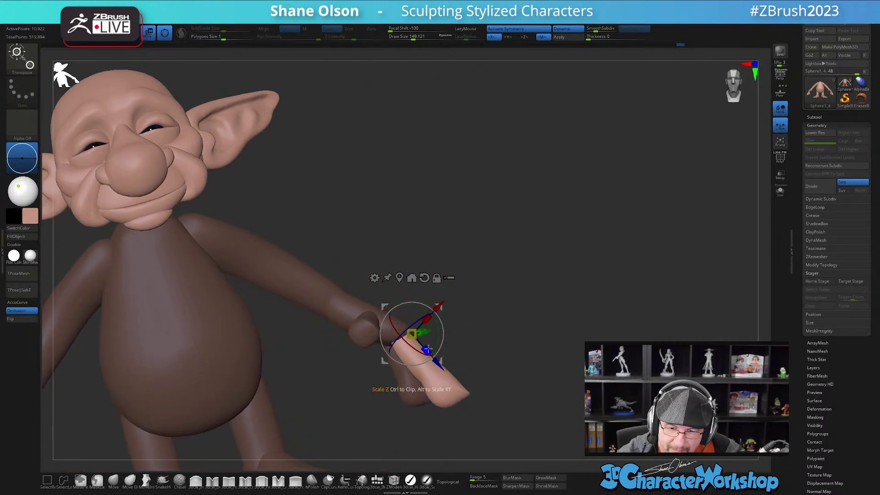
- Adjust the rear finger's rotation and position so it hangs downward from the palm
drag(392, 289, 457, 329)
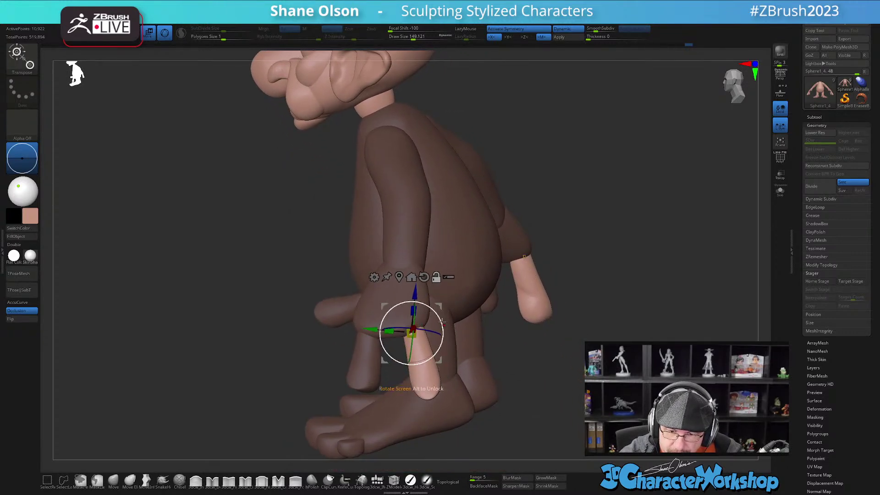
drag(403, 311, 414, 371)
drag(439, 306, 433, 305)
right_drag(429, 327, 497, 336)
alt+drag(587, 348, 488, 339)
- Isolate the front finger again and rotate and shift it to line up with the rear finger
ctrl+click(405, 363)
drag(532, 287, 523, 304)
alt+drag(440, 340, 443, 306)
drag(501, 298, 495, 331)
drag(446, 307, 448, 303)
drag(517, 314, 458, 386)
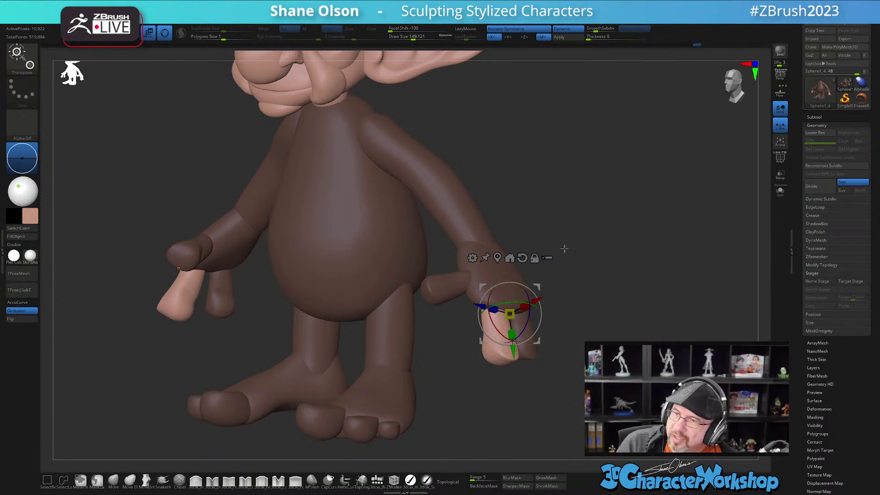
- Clear the mask and smooth the two fingers with the Smooth brush
key(q)
mouse_move(606, 272)
alt+mouse_down()
mouse_move(627, 285)
mouse_move(568, 274)
alt+mouse_up()
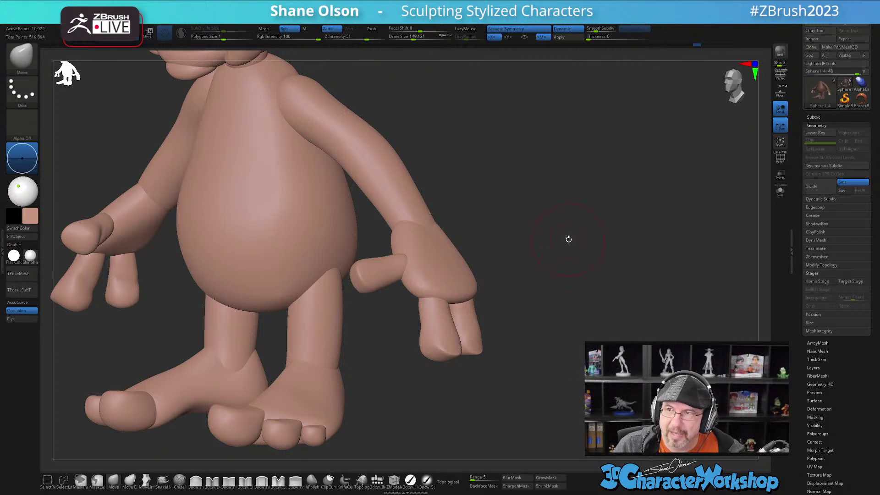
drag(567, 253, 548, 252)
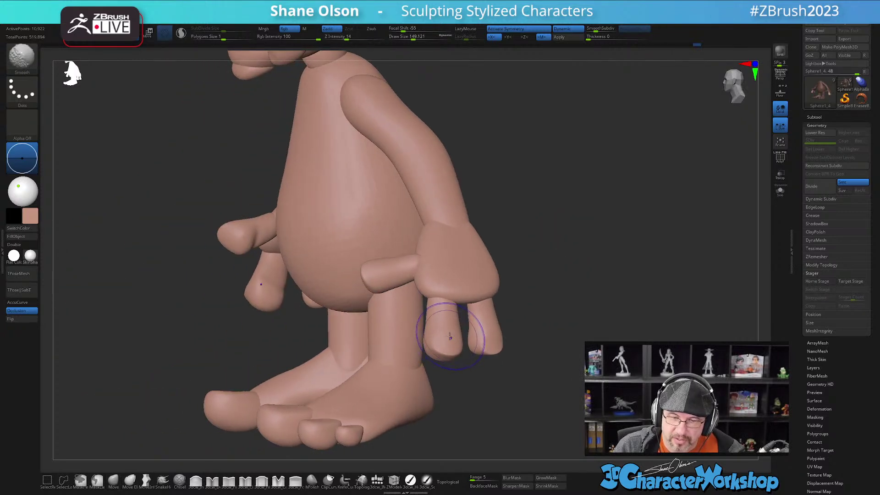
shift+drag(447, 339, 479, 325)
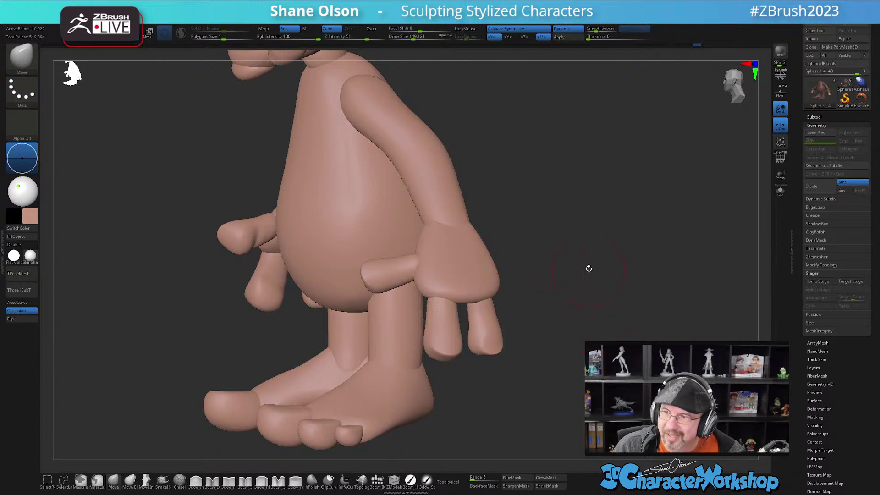
mouse_move(588, 270)
mouse_down()
mouse_move(583, 286)
mouse_move(619, 273)
mouse_up()
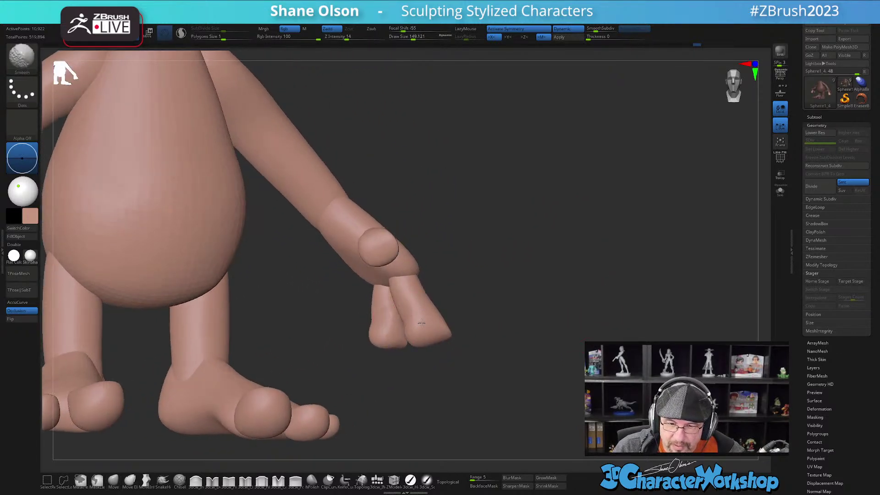
shift+drag(403, 324, 390, 319)
- Refine the hand from further angles with light smoothing strokes and frame the whole character
mouse_move(503, 306)
mouse_down()
mouse_move(441, 315)
mouse_move(416, 301)
mouse_move(448, 298)
mouse_move(376, 343)
mouse_up()
shift+drag(319, 341, 317, 338)
mouse_move(497, 323)
mouse_down()
mouse_move(545, 322)
mouse_move(586, 338)
mouse_move(544, 338)
mouse_up()
shift+drag(294, 235, 274, 244)
mouse_move(199, 253)
alt+mouse_down()
mouse_move(256, 290)
mouse_move(216, 293)
alt+mouse_up()
alt+drag(577, 336, 501, 257)
drag(483, 293, 567, 286)
key(f)
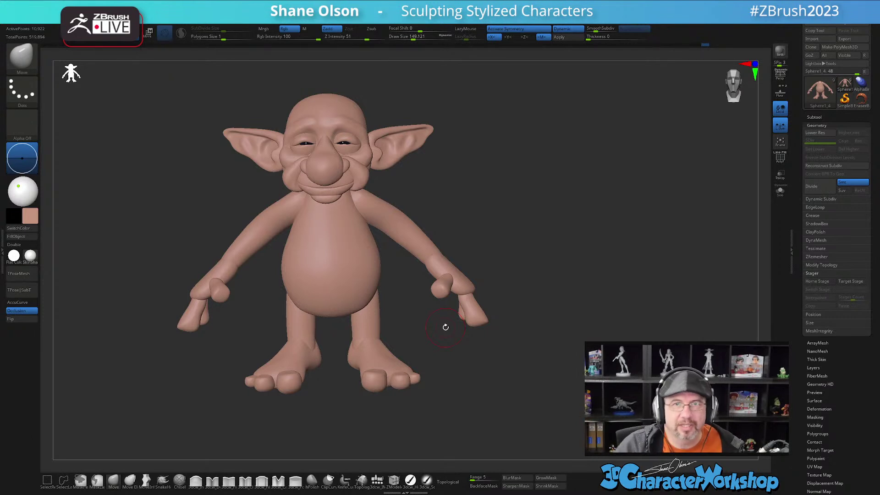
- Select the ears subtool, display its polyframe, and adjust the ears with the gizmo
drag(491, 259, 496, 366)
alt+click(389, 249)
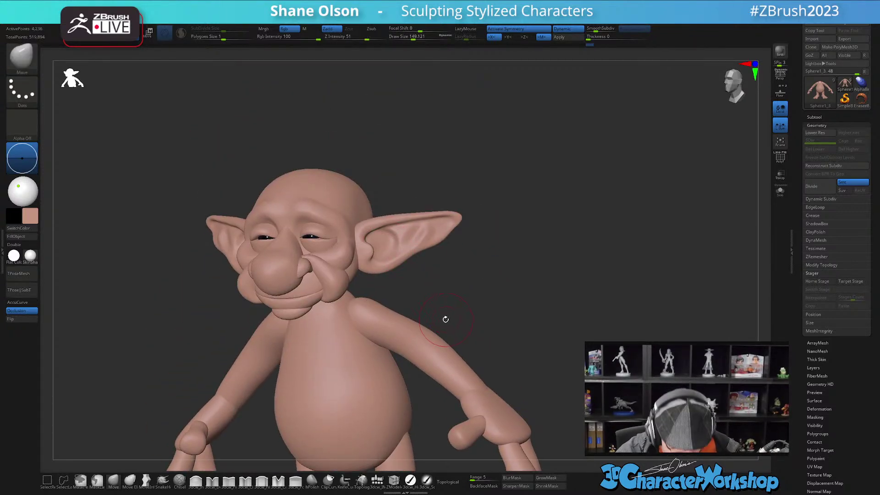
key(w)
click(413, 240)
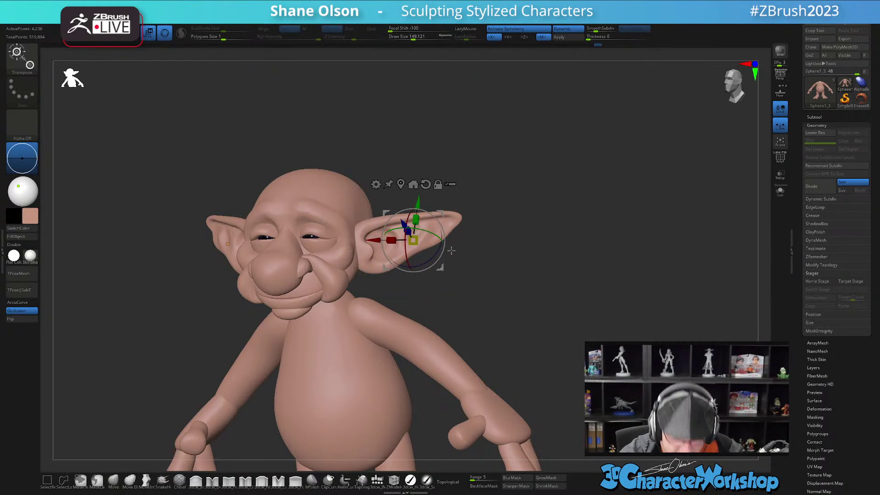
key(shift+f)
mouse_move(452, 251)
right_down()
mouse_move(423, 261)
mouse_move(450, 268)
right_up()
shift+drag(450, 268, 413, 247)
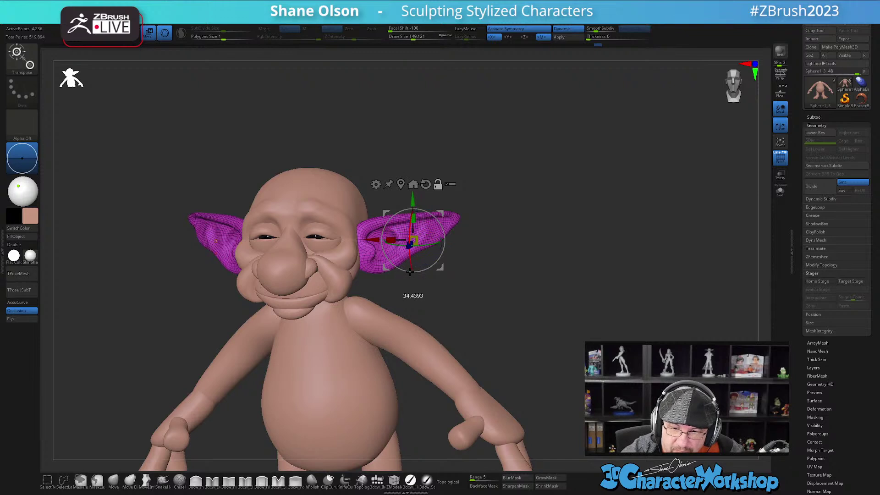
- Enlarge the ears slightly in height from a gizmo pivot at their base, and hide the polyframe
alt+drag(440, 213, 379, 198)
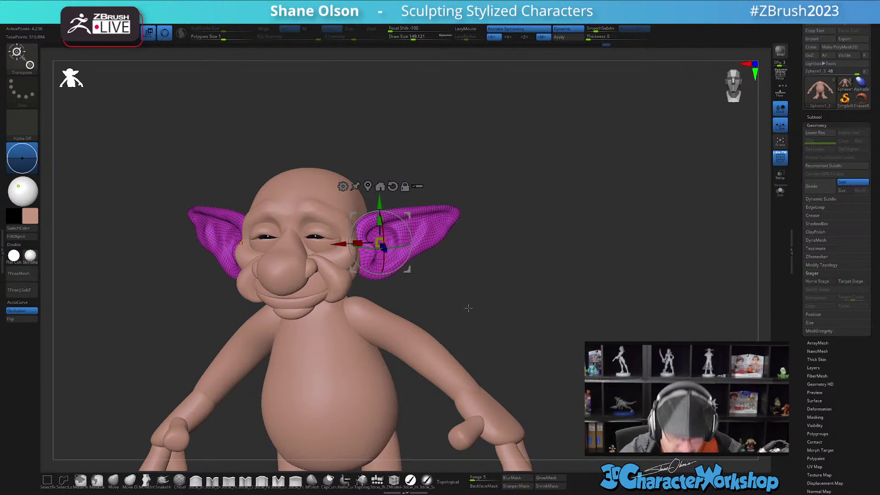
key(shift+f)
key(q)
mouse_move(466, 305)
alt+mouse_down()
mouse_move(455, 290)
mouse_move(478, 294)
mouse_move(531, 352)
mouse_move(515, 363)
mouse_move(581, 357)
mouse_move(516, 358)
mouse_move(524, 359)
alt+mouse_up()
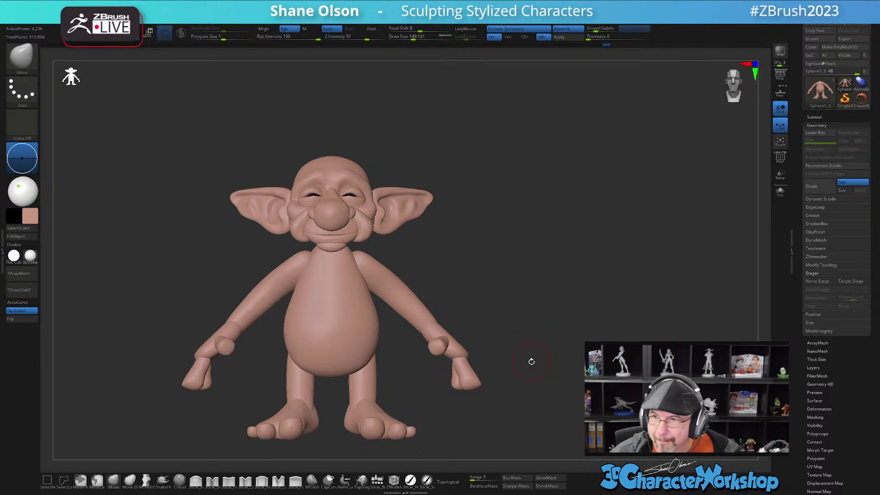
- Select the body subtool and review its polygroups and the character's overall proportions from the front
key(Down)
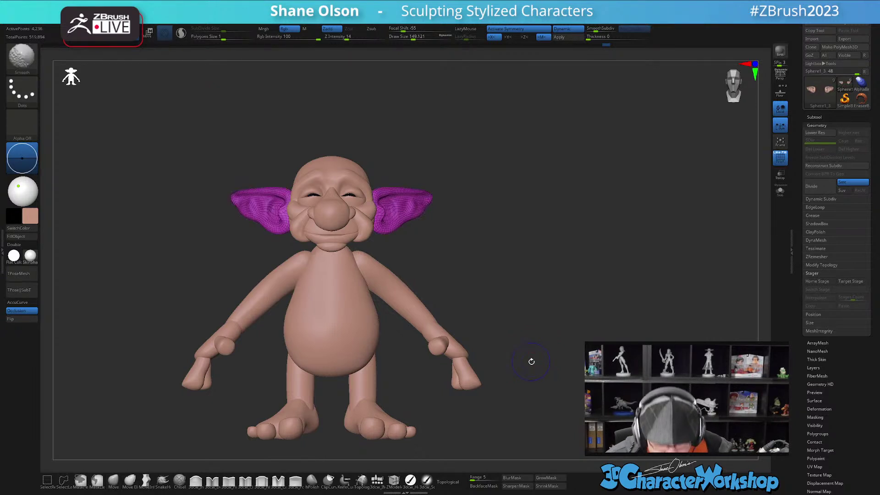
key(shift+f)
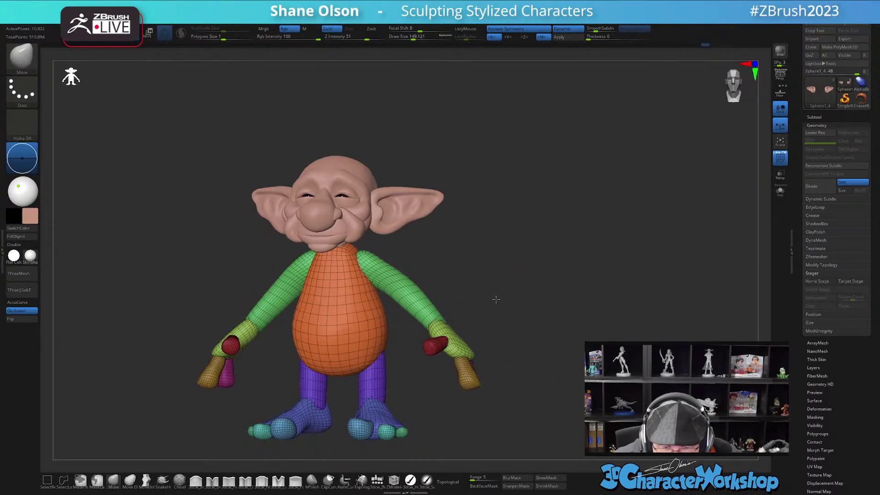
key(shift+f)
mouse_move(516, 257)
mouse_down()
mouse_move(524, 264)
mouse_move(491, 268)
mouse_move(560, 270)
mouse_up()
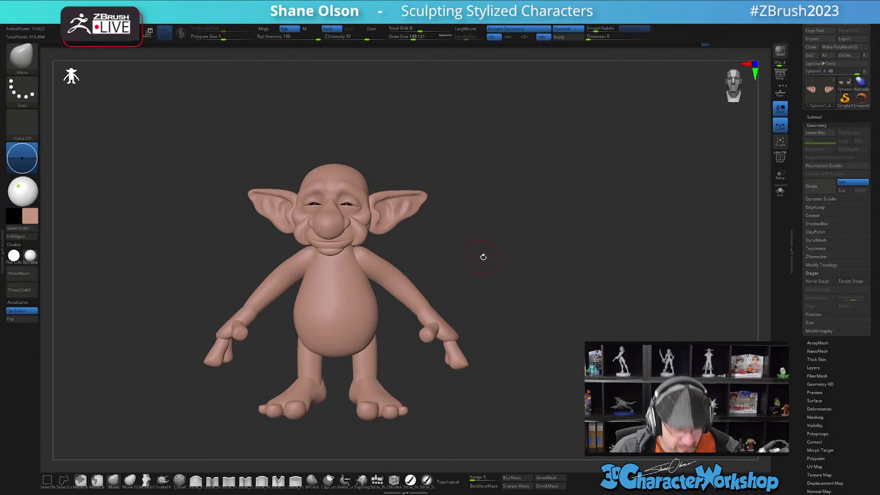
drag(483, 258, 481, 252)
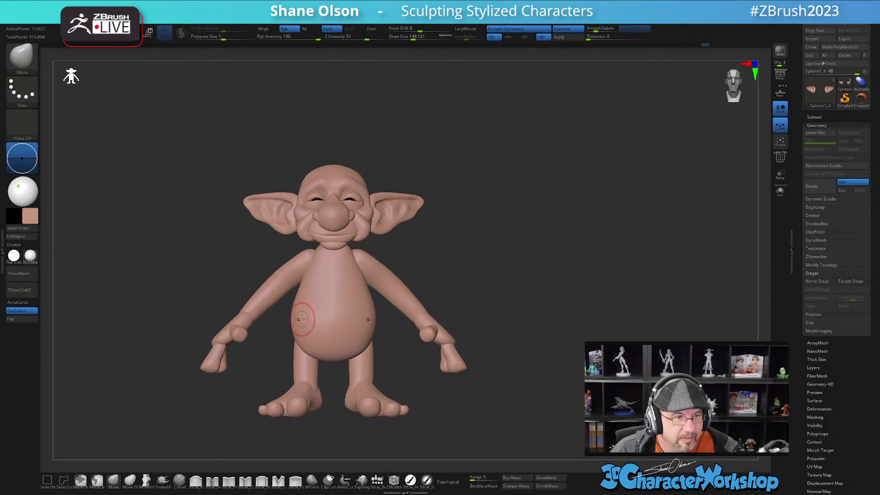
- Choose the QuadSphere-2 insert mesh and display the polyframe on the body
drag(472, 266, 469, 271)
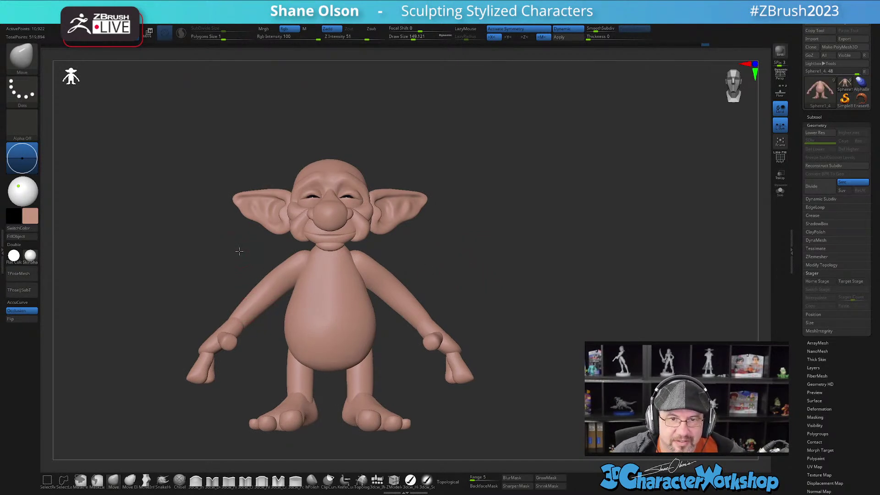
alt+drag(239, 250, 239, 254)
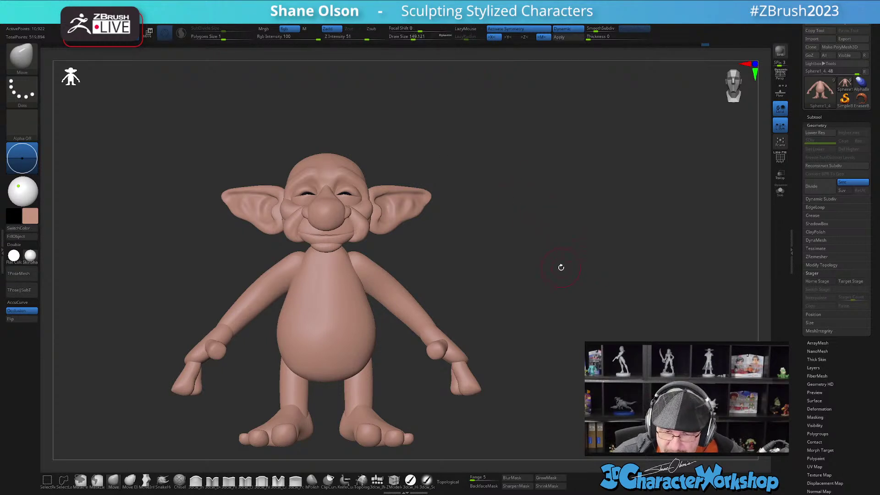
drag(561, 267, 384, 381)
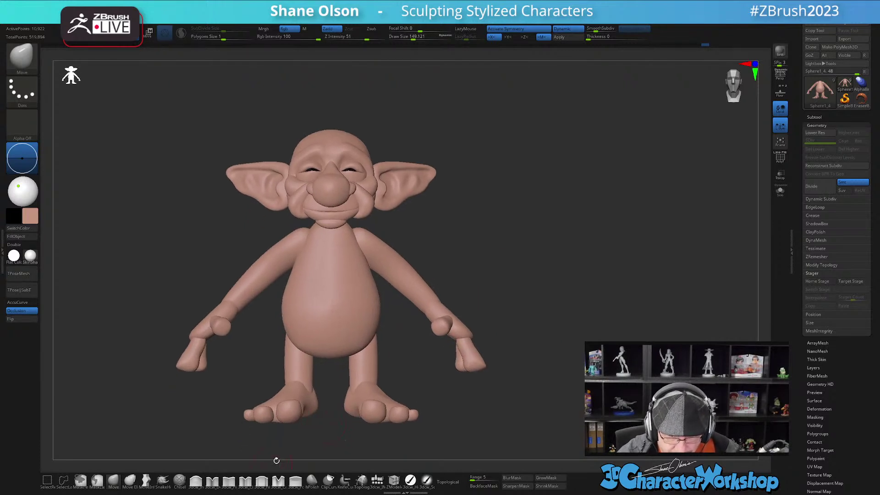
click(377, 480)
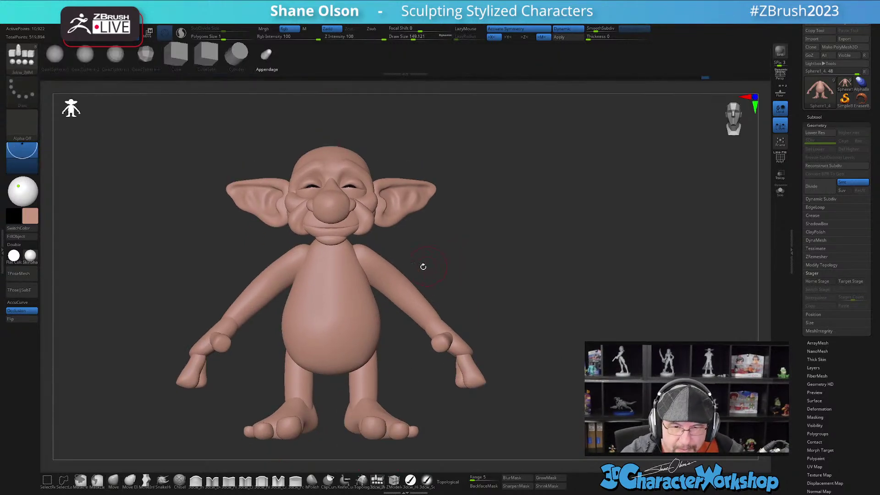
click(85, 54)
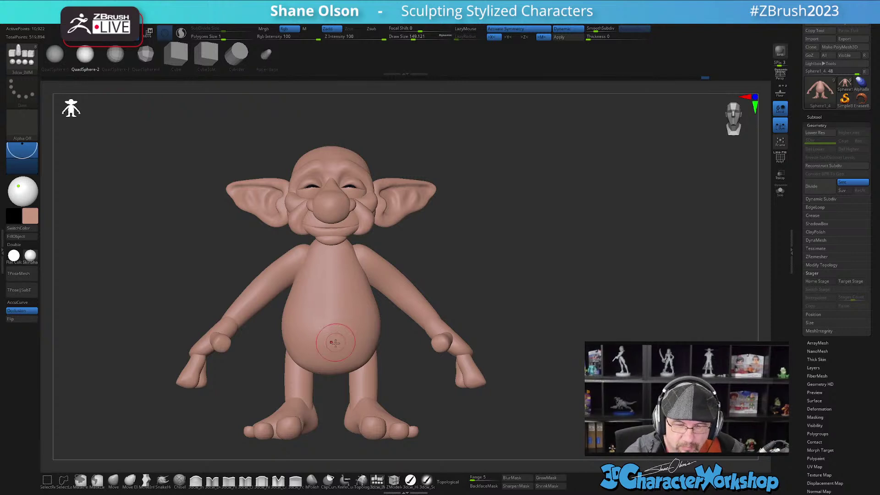
mouse_move(364, 311)
right_down()
mouse_move(300, 313)
mouse_move(368, 308)
right_up()
key(shift+f)
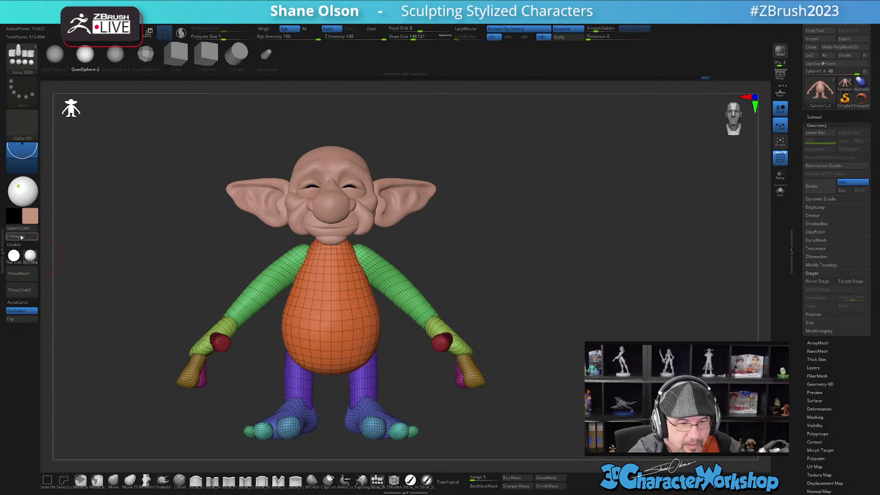
- Select the neck subtool and adjust its shape in profile with the Move brush
right_drag(443, 406, 408, 404)
ctrl+right_drag(462, 279, 431, 278)
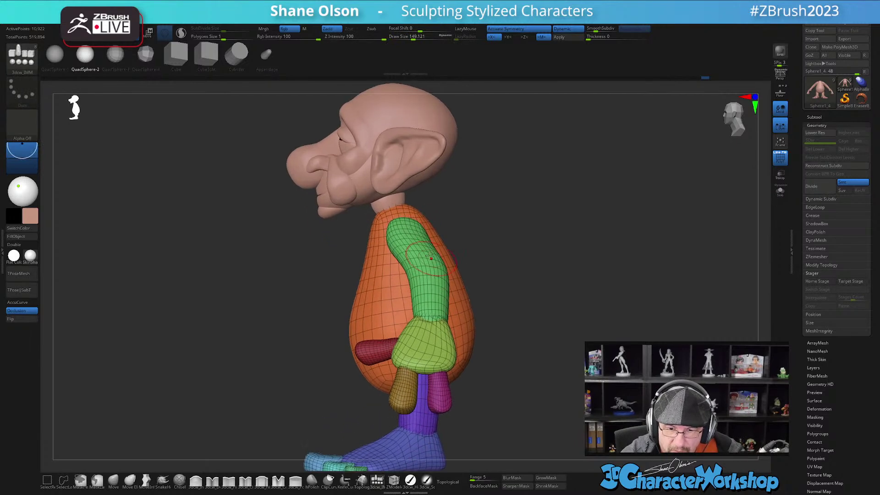
alt+click(389, 202)
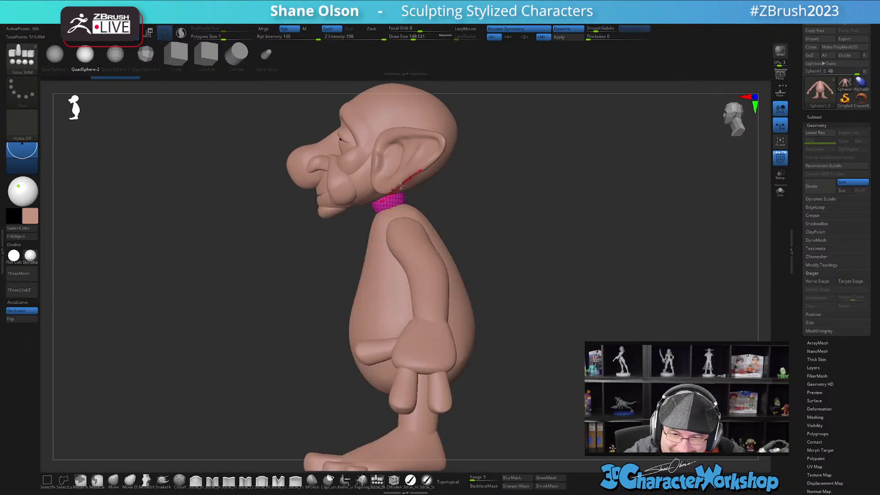
click(114, 480)
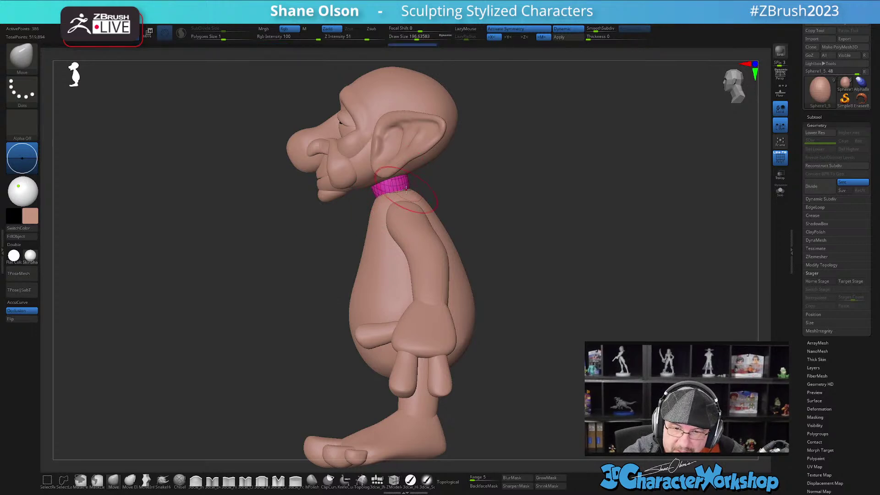
right_drag(397, 189, 410, 191)
right_drag(480, 207, 532, 212)
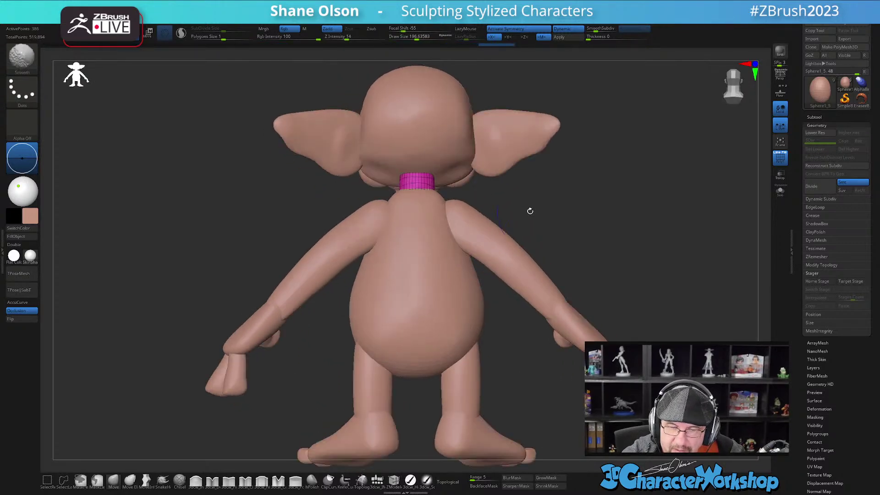
- Select the body, enable topological masking, reshape the upper torso from behind with the Move brush, and hide the polyframe
alt+click(413, 207)
click(446, 479)
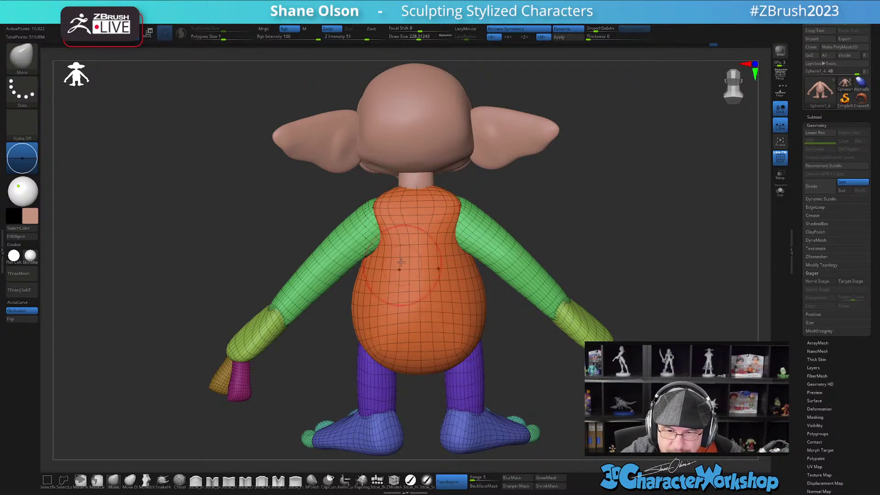
right_drag(403, 267, 391, 213)
drag(393, 213, 401, 210)
shift+drag(481, 212, 501, 228)
mouse_move(501, 228)
right_down()
mouse_move(510, 236)
mouse_move(497, 242)
mouse_move(573, 239)
mouse_move(497, 240)
mouse_move(479, 271)
right_up()
key(shift+f)
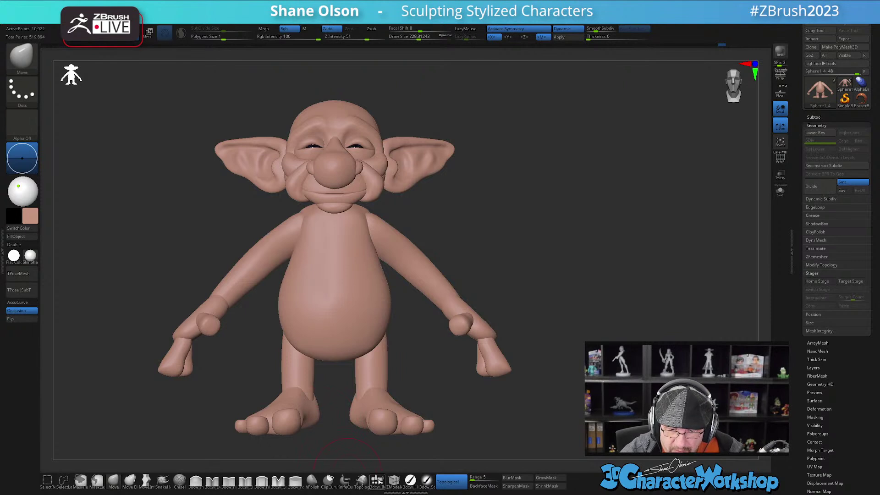
- Display the body's polyframe, duplicate the body subtool, and isolate the copy with Solo
key(shift+f)
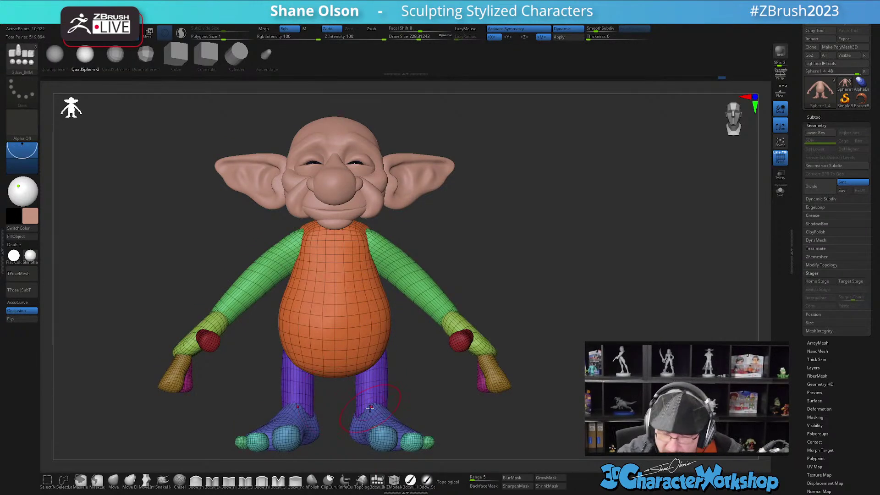
alt+drag(502, 233, 493, 218)
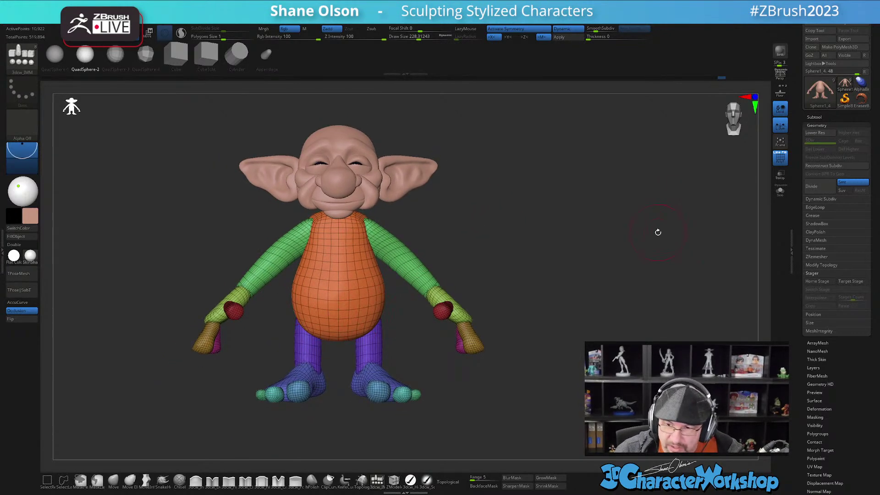
click(823, 125)
click(823, 124)
click(819, 117)
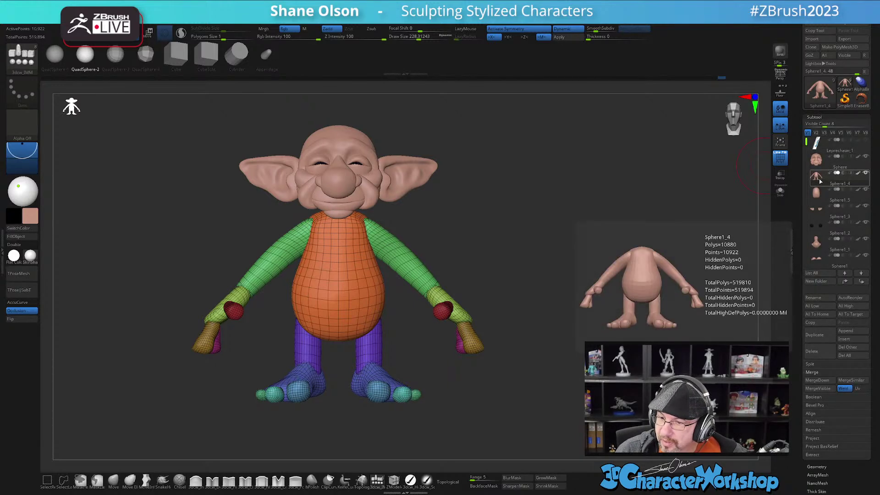
click(820, 335)
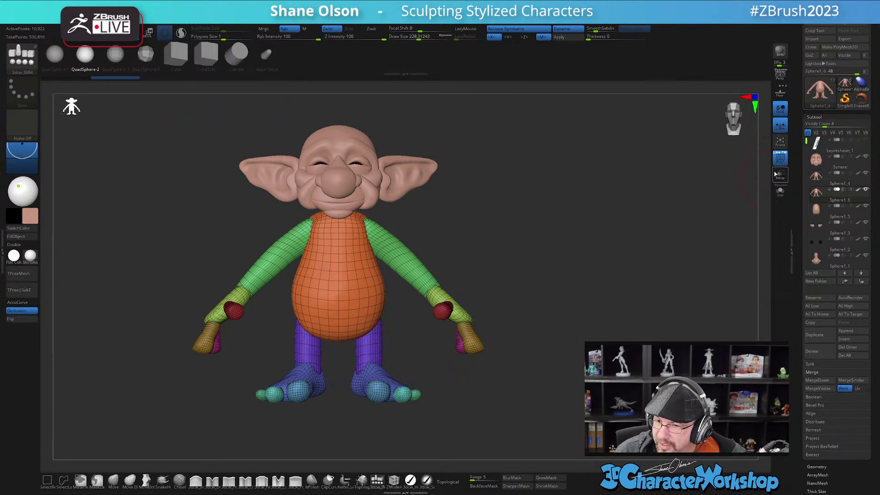
click(779, 197)
- Reduce the brush size to about 124 and hide a polygon loop around the middle of the belly
alt+drag(476, 212, 494, 180)
key(s)
drag(436, 359, 432, 358)
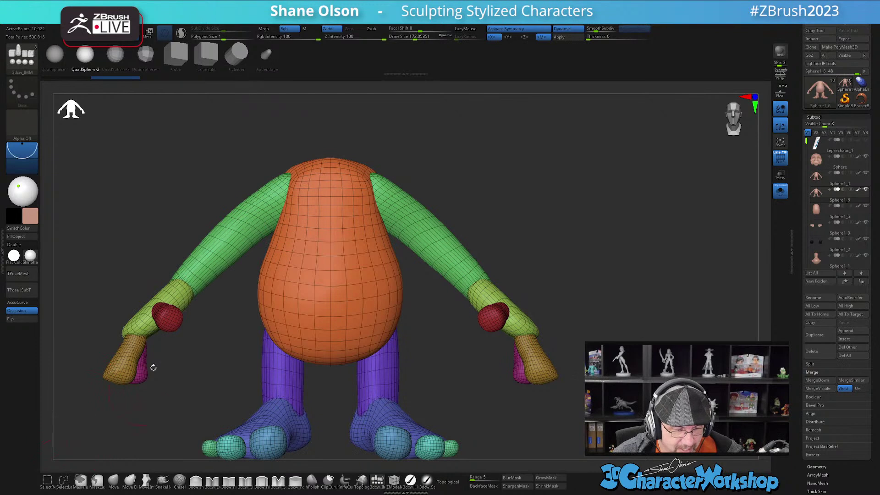
key(s)
drag(213, 382, 202, 381)
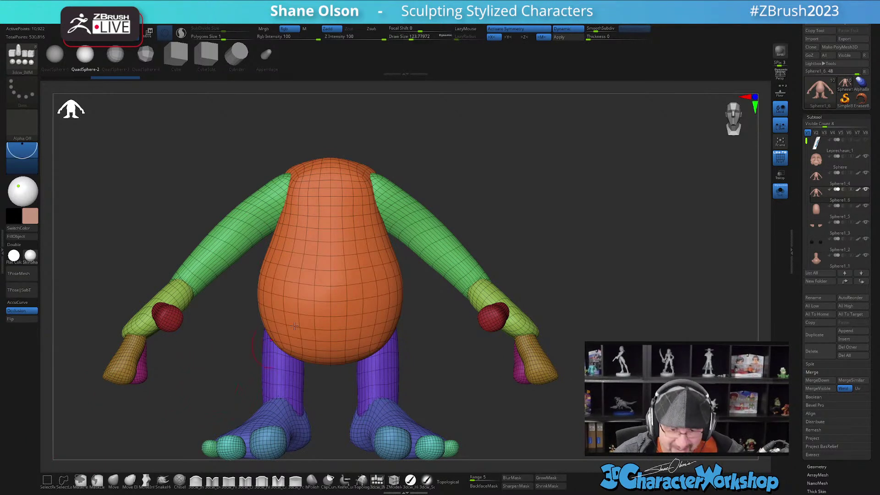
ctrl+shift+click(330, 293)
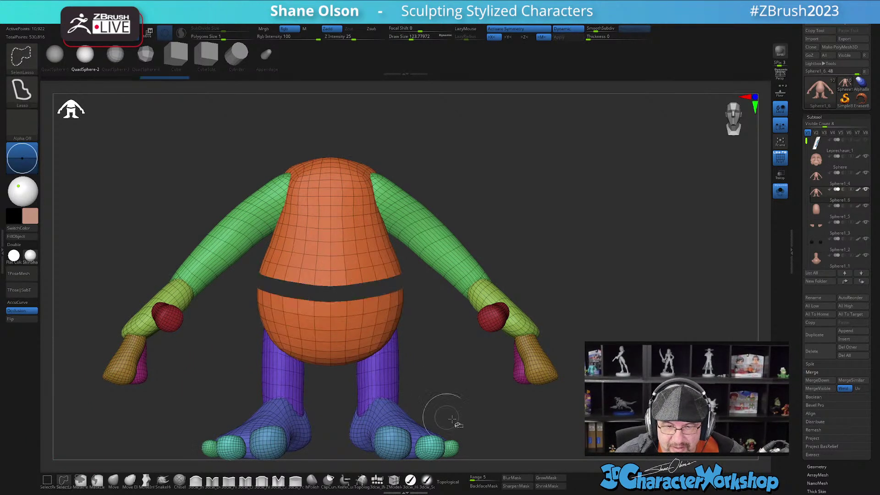
- Hide a polygon loop around both lower legs of the duplicated body
mouse_move(452, 379)
alt+mouse_down()
mouse_move(449, 318)
mouse_move(436, 316)
mouse_move(426, 347)
alt+mouse_up()
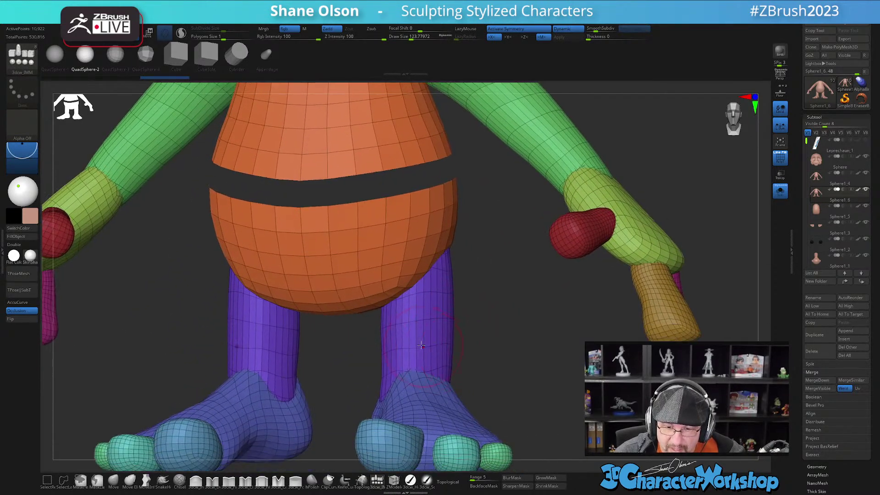
ctrl+alt+shift+click(414, 334)
mouse_move(511, 345)
alt+mouse_down()
mouse_move(496, 317)
mouse_move(485, 316)
mouse_move(485, 212)
alt+mouse_up()
alt+drag(540, 220, 521, 177)
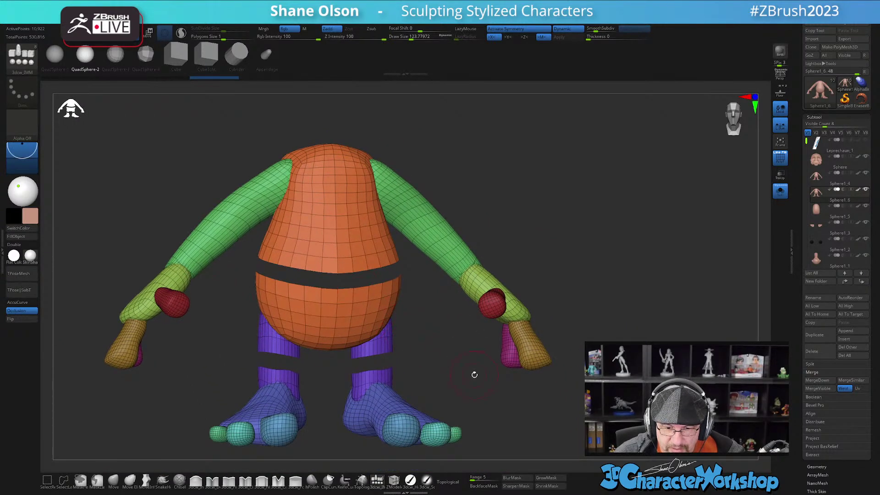
- Hide the feet and ankles below the leg gap and restore the hidden loop around the belly
drag(471, 373, 461, 365)
mouse_move(336, 367)
ctrl+alt+shift+mouse_down()
mouse_move(309, 419)
mouse_move(404, 463)
mouse_move(486, 398)
ctrl+alt+shift+mouse_up()
ctrl+alt+shift+drag(471, 365, 476, 356)
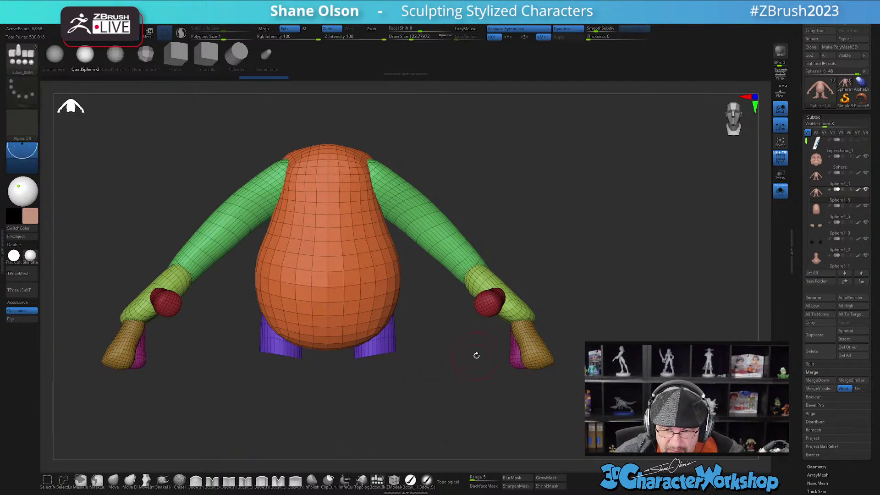
alt+drag(519, 186, 518, 202)
- Hide a polygon loop around the belly and leave only the lower belly and upper legs visible
drag(444, 360, 441, 356)
ctrl+alt+shift+click(361, 301)
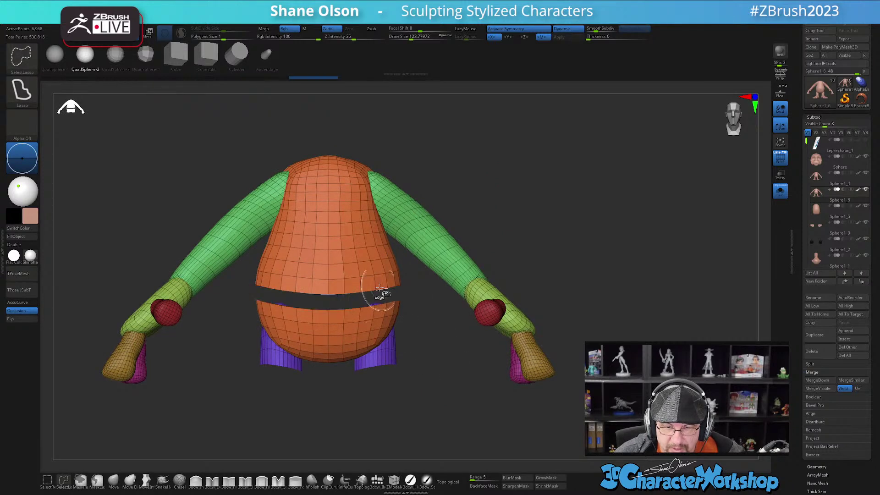
drag(527, 163, 528, 158)
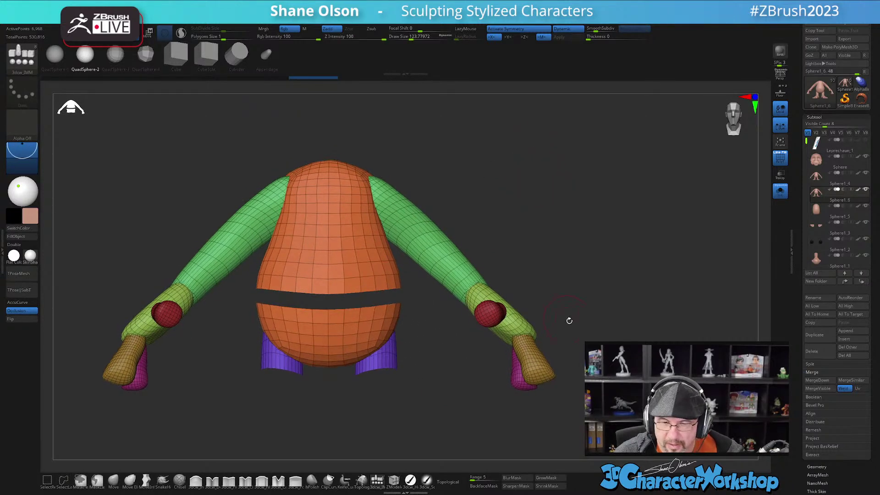
mouse_move(582, 389)
ctrl+shift+mouse_down()
mouse_move(413, 118)
mouse_move(307, 147)
mouse_move(295, 240)
mouse_move(321, 291)
mouse_move(387, 311)
mouse_move(380, 298)
mouse_move(460, 395)
ctrl+shift+mouse_up()
mouse_move(579, 253)
mouse_down()
mouse_move(572, 294)
mouse_move(603, 265)
mouse_move(579, 258)
mouse_move(547, 278)
mouse_up()
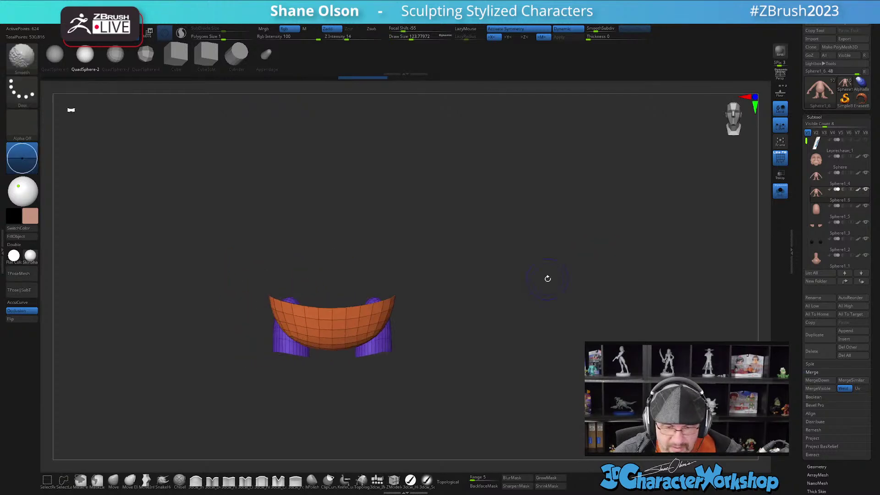
- Delete the hidden geometry, hide the polyframe, and turn on double-sided display to check the cut-out piece
key(1)
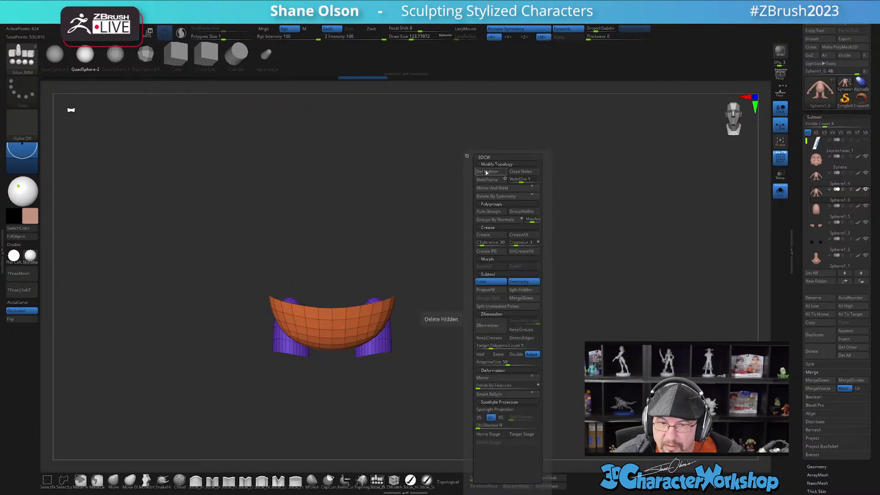
click(486, 172)
drag(486, 252, 489, 259)
key(shift+f)
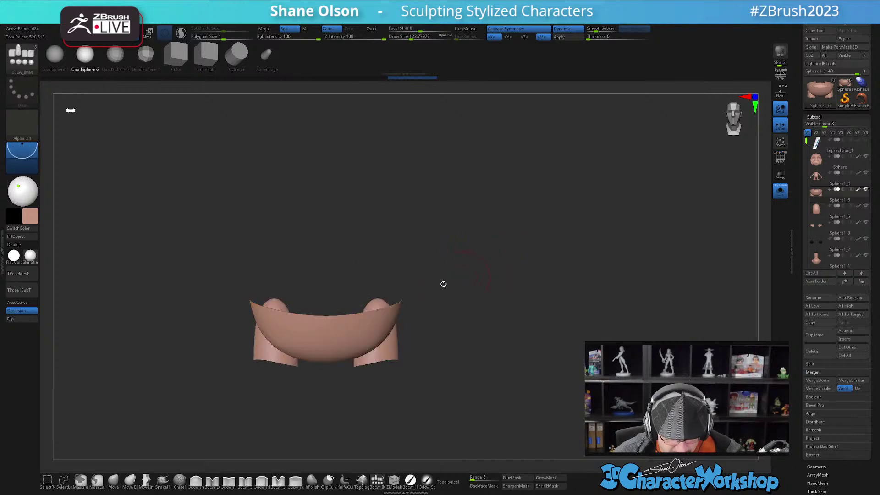
click(27, 246)
drag(181, 246, 194, 254)
key(ctrl+z)
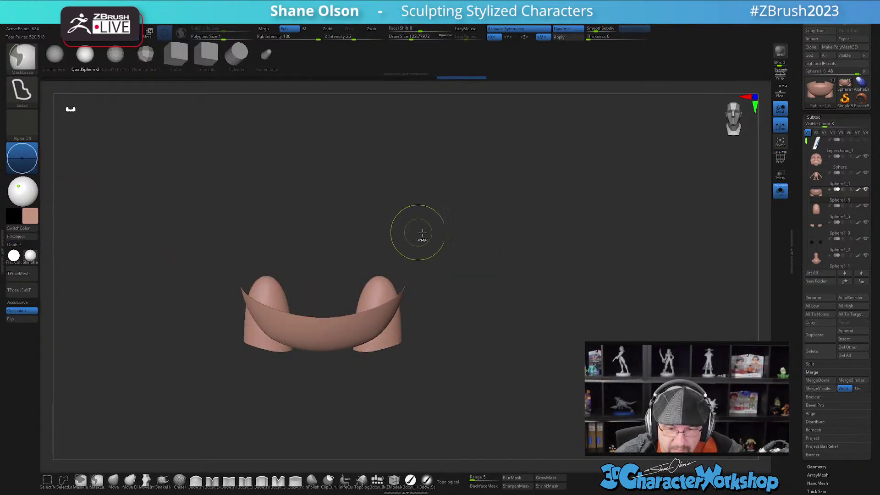
click(22, 244)
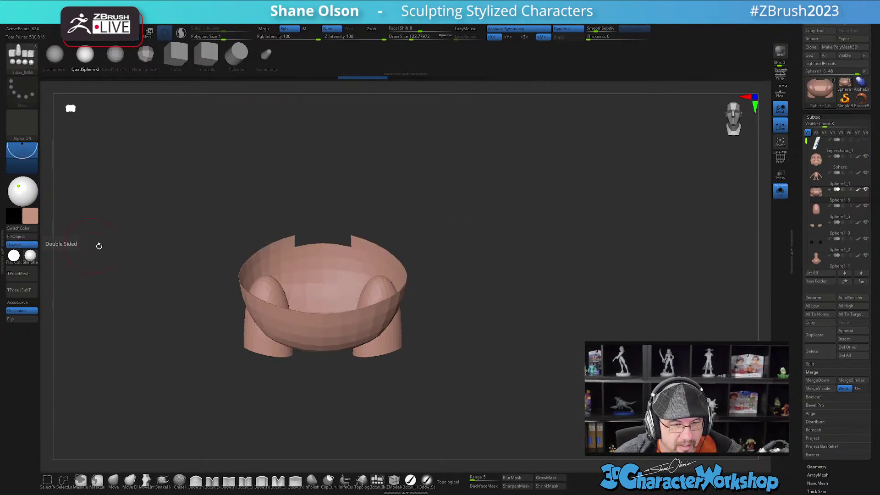
- Undo the deletion and belly cut to bring back the duplicate's torso and arms
key(ctrl+z)
key(ctrl+z)
mouse_move(218, 351)
mouse_down()
mouse_move(210, 385)
mouse_move(248, 385)
mouse_move(235, 385)
mouse_move(448, 236)
mouse_up()
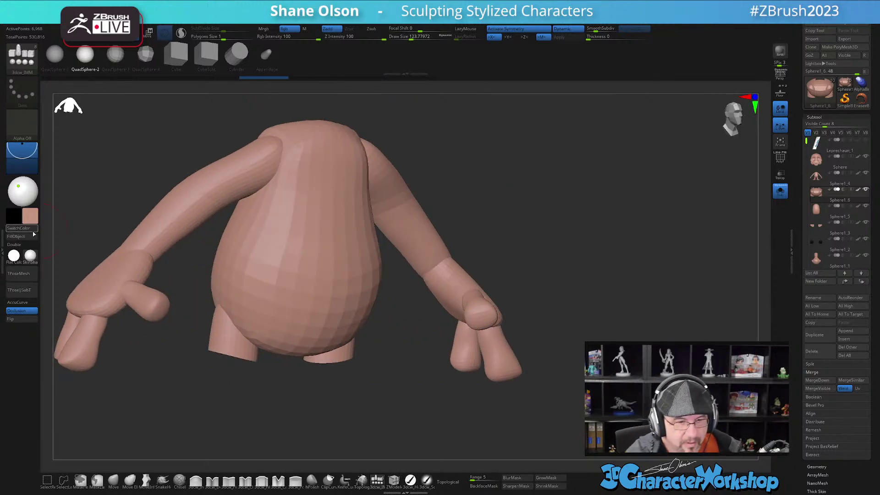
- Display the polyframe, hide a polygon loop around the belly, and isolate the lower belly with the upper legs
key(shift+f)
mouse_move(275, 395)
mouse_down()
mouse_move(359, 398)
mouse_move(359, 389)
mouse_move(365, 401)
mouse_move(382, 397)
mouse_move(315, 405)
mouse_move(327, 406)
mouse_move(343, 369)
mouse_move(314, 276)
mouse_move(337, 251)
mouse_up()
ctrl+shift+click(317, 281)
mouse_move(574, 363)
ctrl+shift+mouse_down()
mouse_move(305, 141)
mouse_move(300, 271)
mouse_move(451, 415)
mouse_move(571, 411)
ctrl+shift+mouse_up()
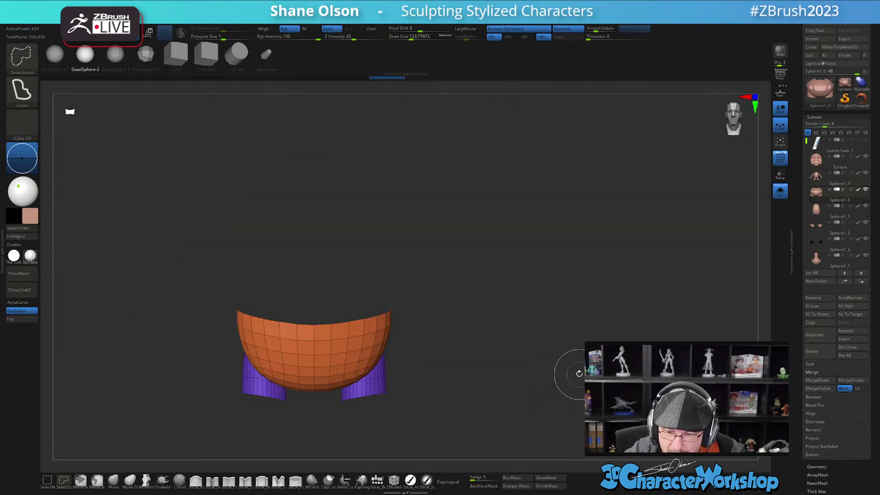
mouse_move(576, 365)
mouse_down()
mouse_move(525, 394)
mouse_move(287, 406)
mouse_up()
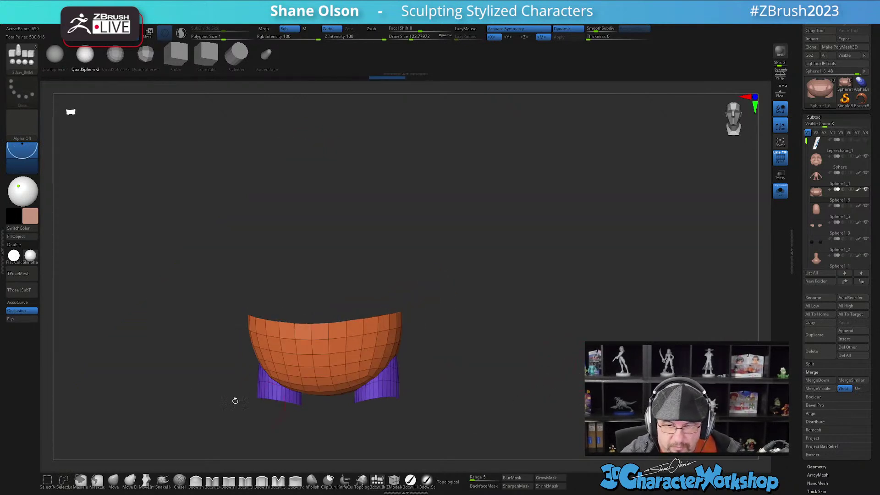
- Delete the hidden geometry, hide the polyframe, turn on double-sided display for the shorts piece, and open the 3DCW commands
key(3)
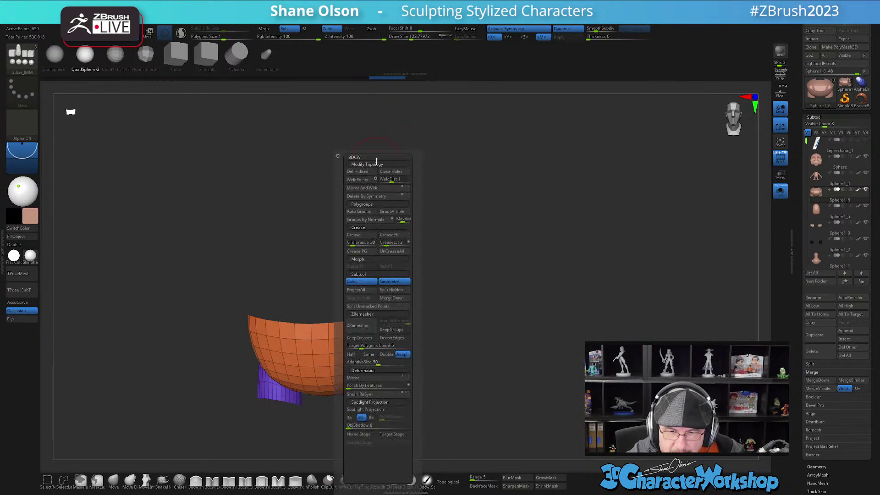
click(371, 172)
drag(536, 333, 512, 363)
key(shift+f)
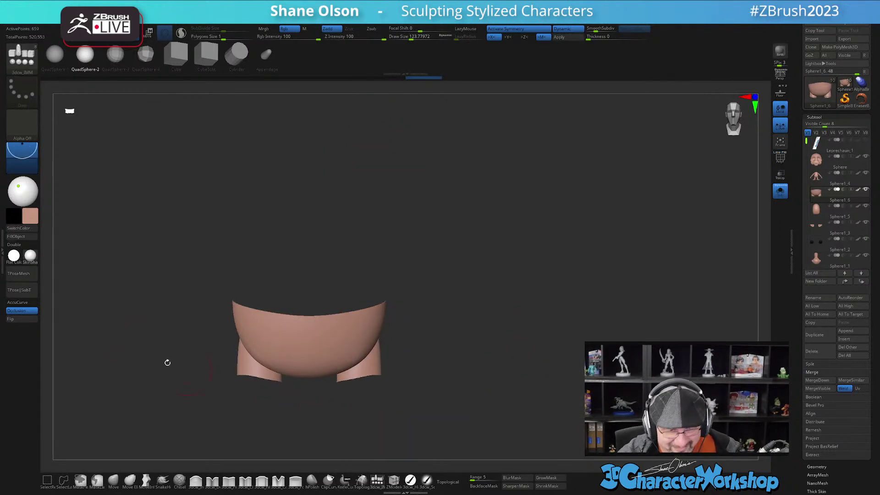
click(32, 245)
mouse_move(422, 371)
mouse_down()
mouse_move(465, 334)
mouse_move(446, 357)
mouse_move(454, 397)
mouse_move(474, 346)
mouse_move(455, 350)
mouse_move(465, 339)
mouse_up()
key(3)
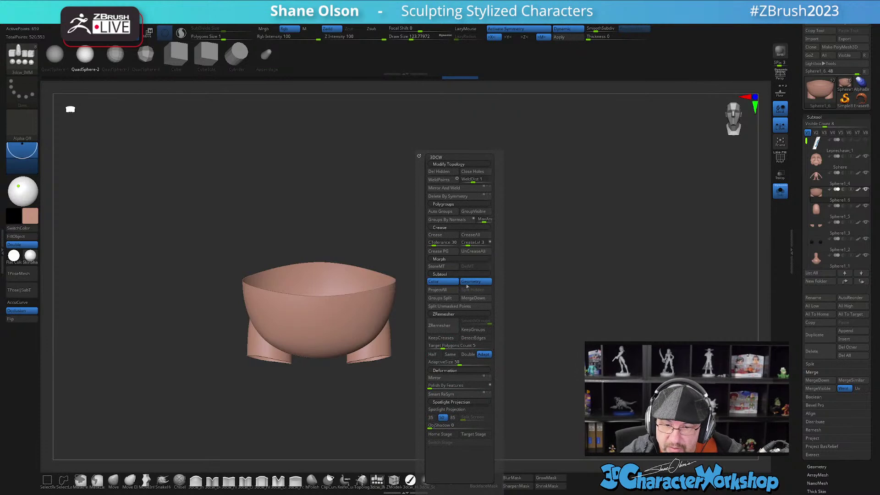
- Close the open holes of the shorts piece and display its polyframe to check the capped waist and legs
click(472, 172)
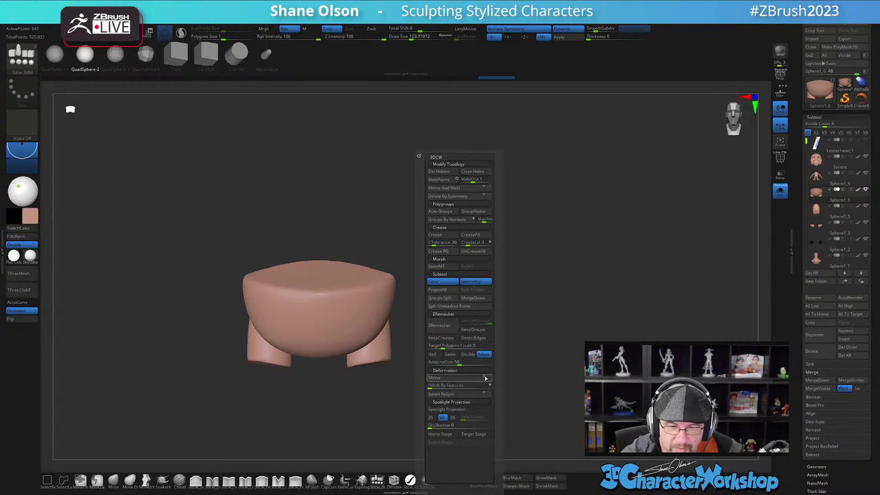
drag(530, 328, 526, 330)
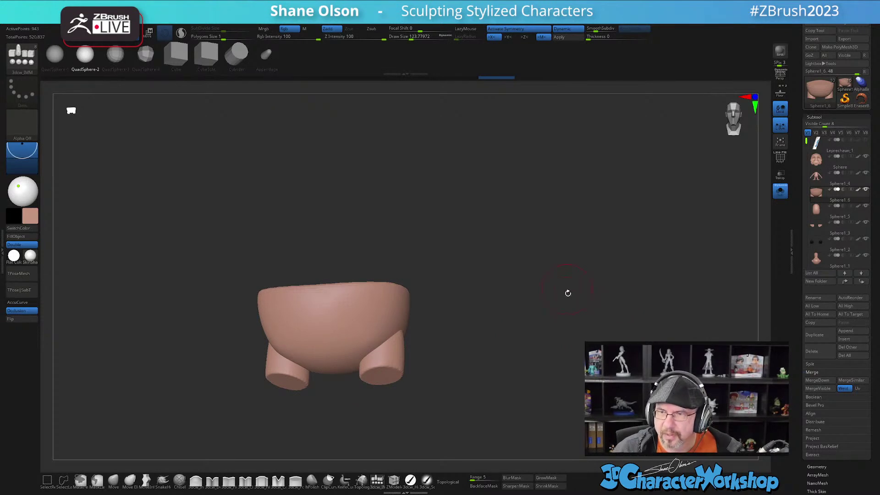
alt+drag(570, 347, 555, 272)
alt+drag(524, 296, 465, 278)
key(shift+f)
mouse_move(511, 253)
mouse_down()
mouse_move(497, 245)
mouse_move(517, 276)
mouse_move(521, 265)
mouse_move(497, 264)
mouse_move(511, 260)
mouse_up()
key(space)
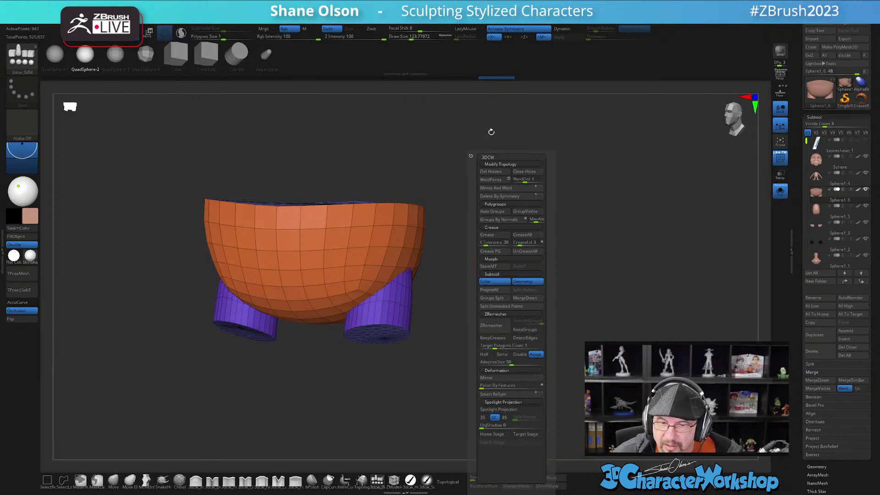
- Centre the gizmo on the unmasked shorts, apply Remesh By Union to them, and turn symmetry back on
key(w)
shift+drag(527, 209, 530, 210)
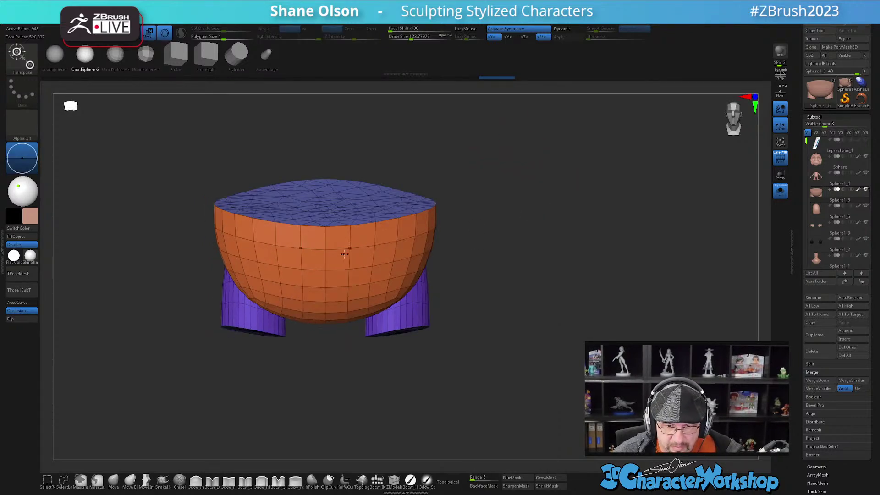
click(312, 193)
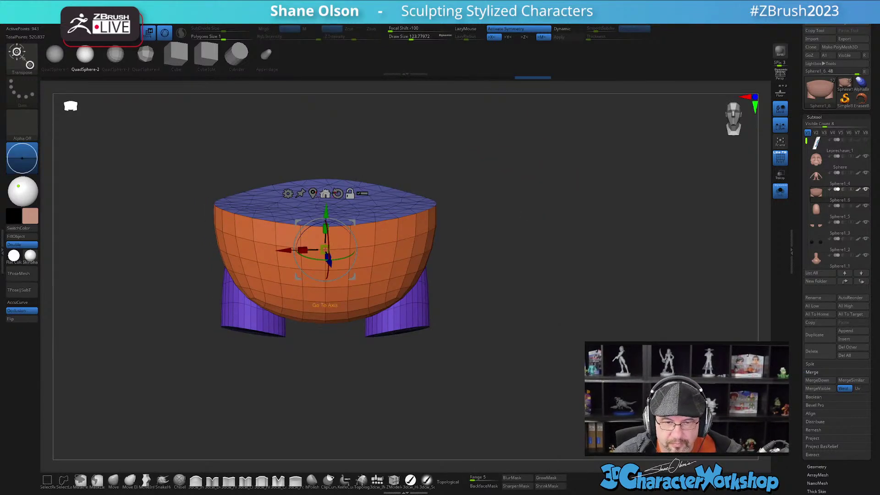
click(338, 193)
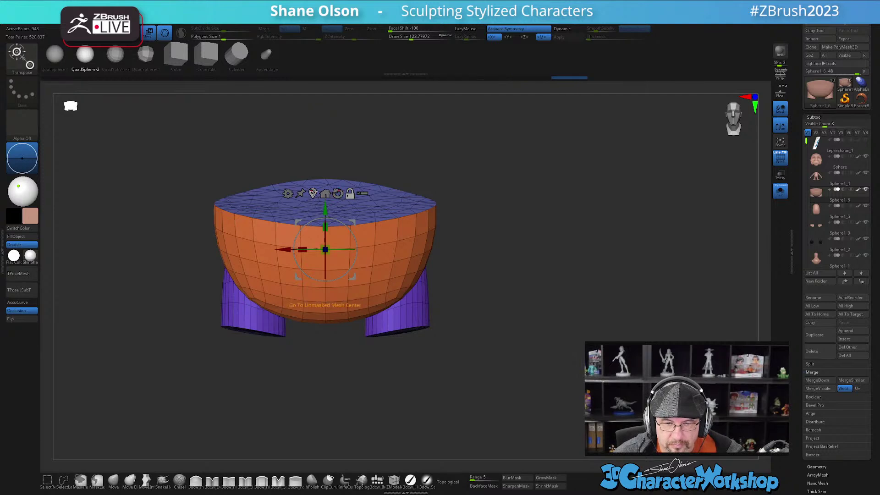
click(288, 193)
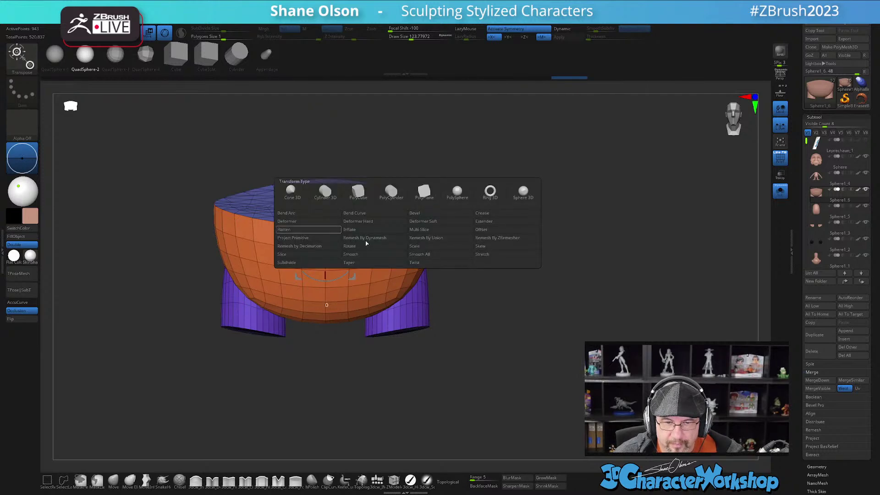
click(431, 239)
drag(523, 281, 517, 239)
key(space)
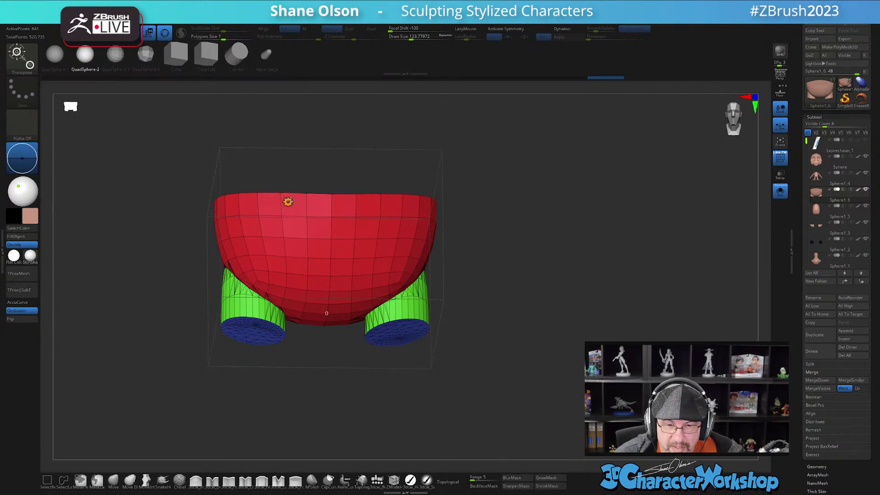
click(290, 201)
key(x)
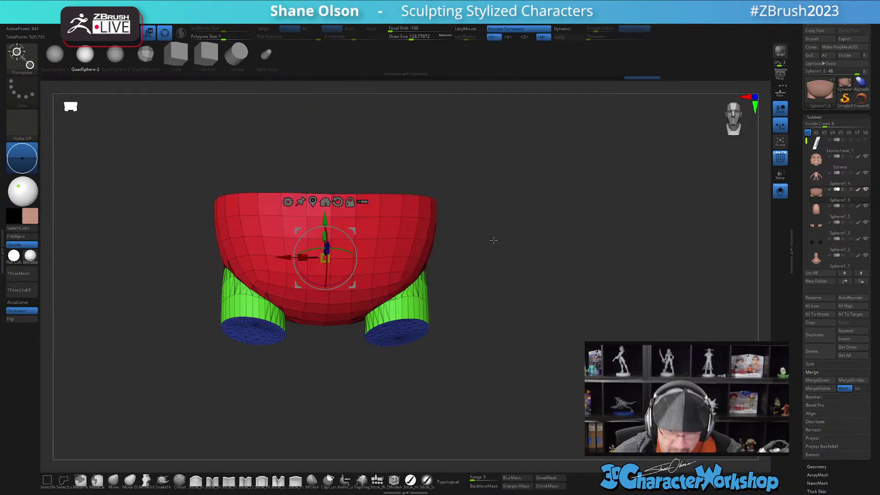
- ZRemesh the shorts with KeepGroups and DetectEdges enabled and SmoothGroups set to 0
drag(493, 240, 490, 236)
key(space)
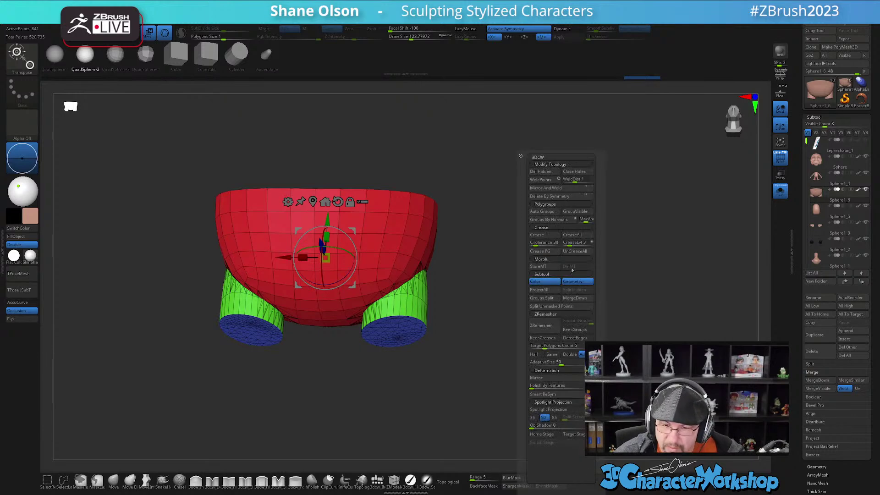
drag(506, 241, 507, 240)
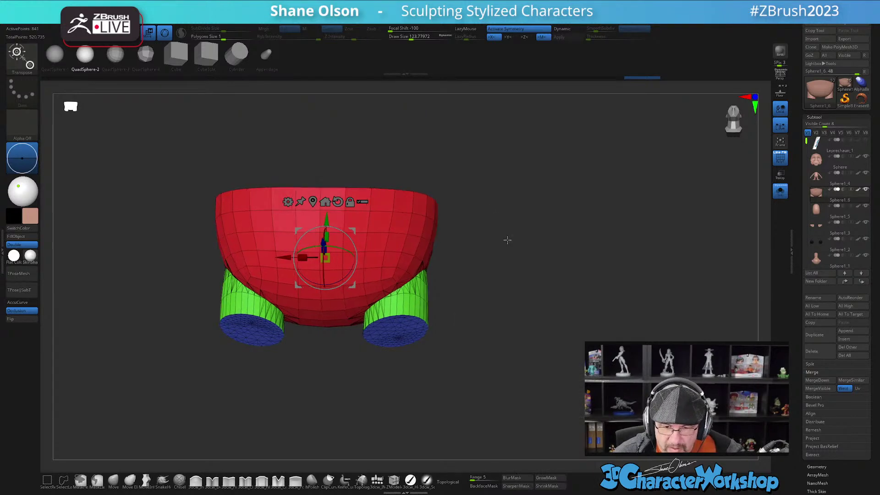
key(shift+space)
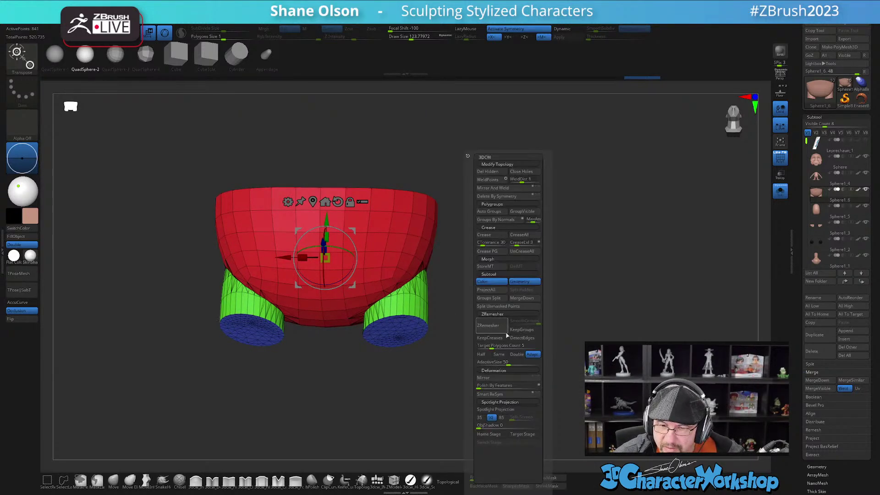
click(522, 329)
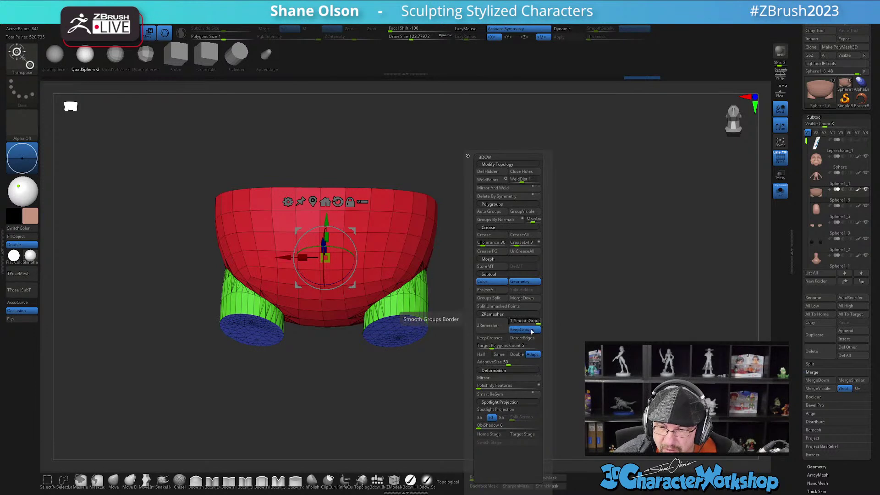
drag(532, 320, 511, 321)
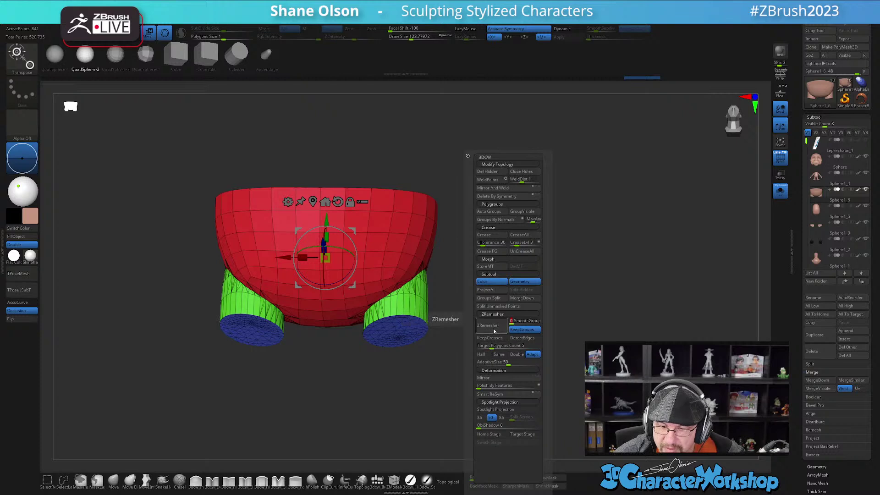
click(510, 338)
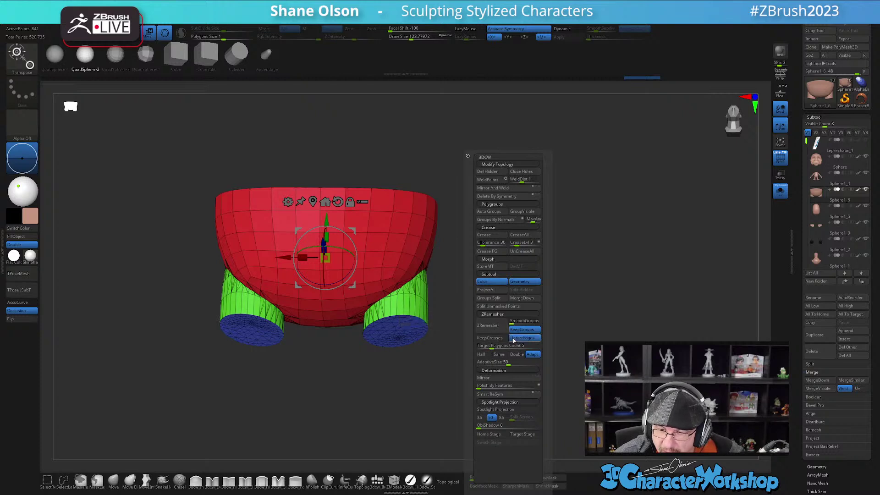
click(489, 326)
drag(624, 249, 601, 269)
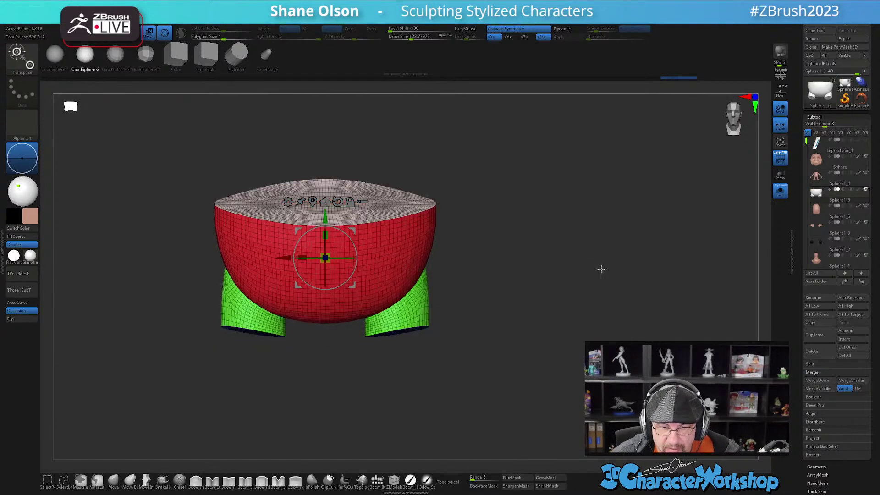
- Run ZRemesher on the shorts two more times with the same settings and hide the polyframe
key(space)
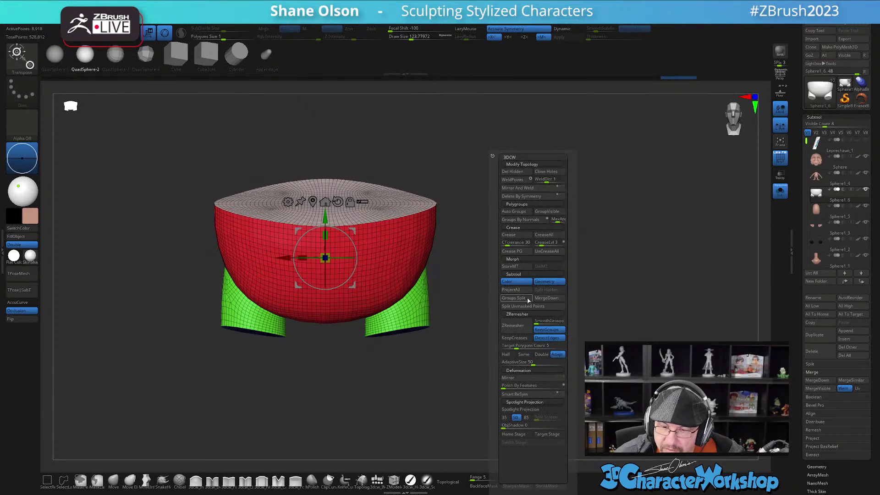
click(518, 329)
click(518, 329)
drag(625, 269, 549, 285)
key(shift+f)
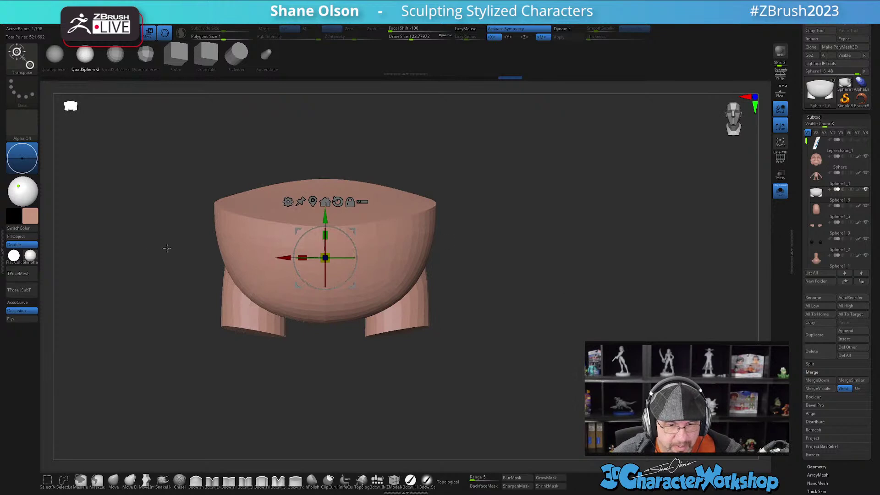
- Choose a dark reddish-brown colour and fill the whole shorts object with it
click(28, 220)
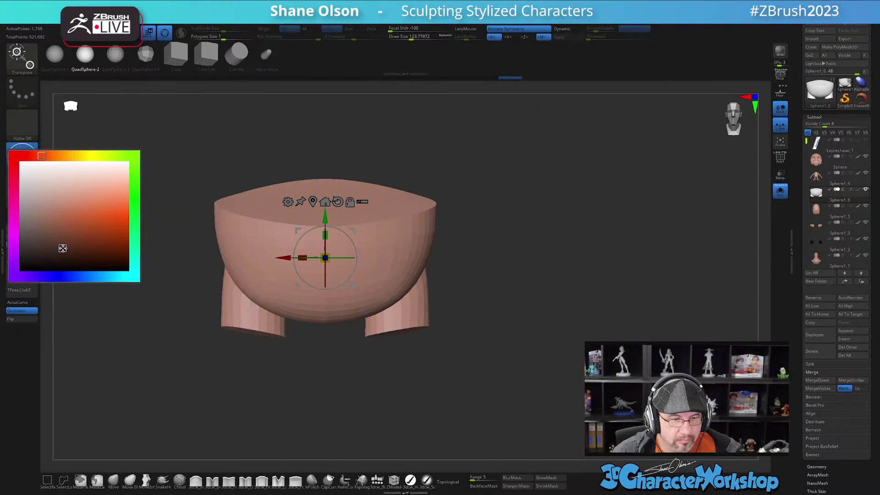
click(65, 248)
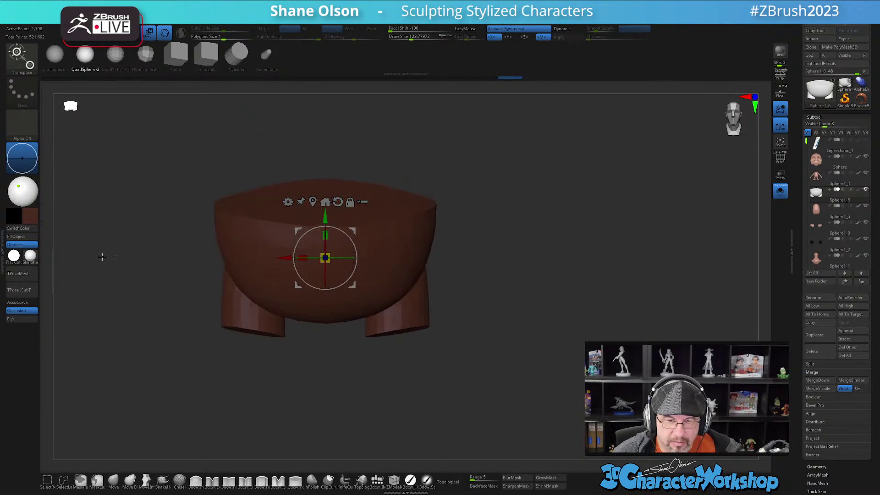
click(16, 236)
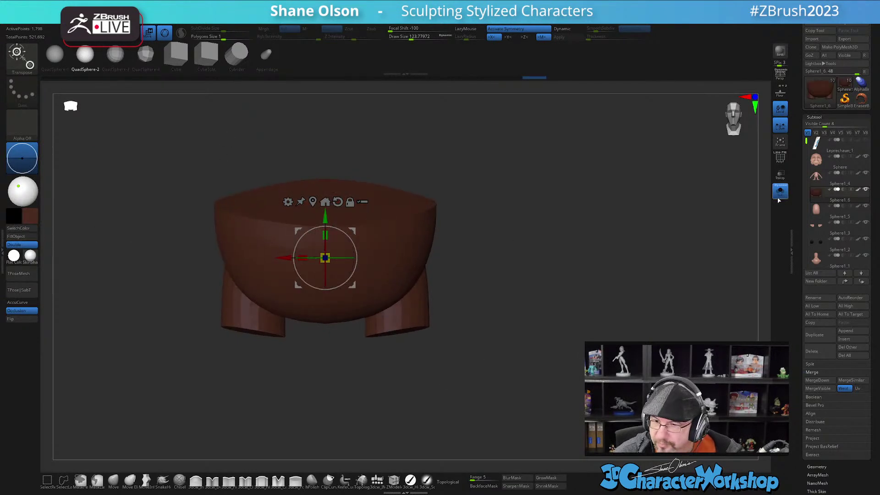
- Show the full character again and inflate the shorts slightly so they cover the hips and upper legs
click(779, 194)
alt+drag(487, 291, 478, 281)
alt+drag(475, 299, 468, 330)
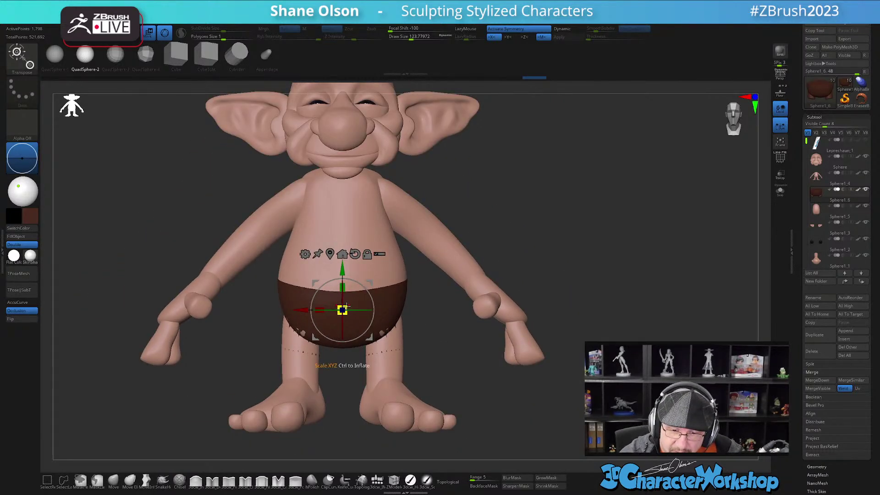
ctrl+drag(349, 304, 351, 296)
drag(462, 360, 455, 318)
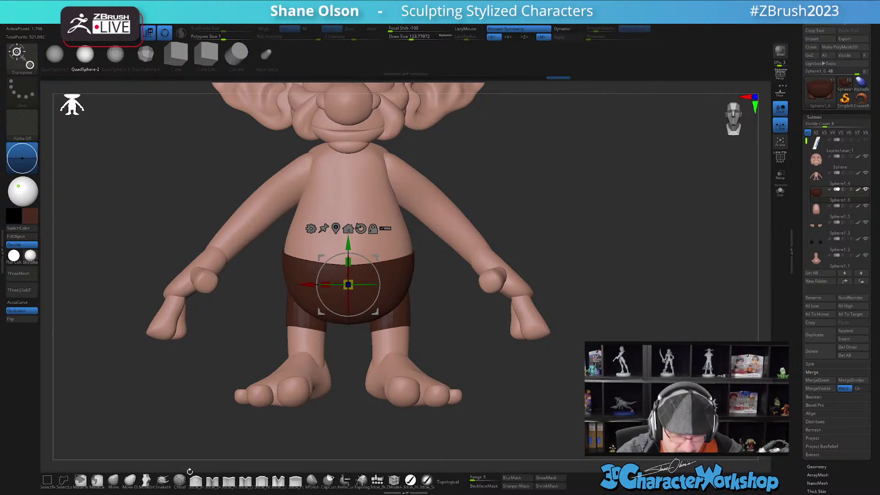
- Enlarge the Move brush to a draw size of about 331 and adjust the side of the shorts
click(113, 480)
key(s)
mouse_move(427, 293)
mouse_down()
mouse_move(430, 312)
mouse_move(442, 308)
mouse_up()
key(f)
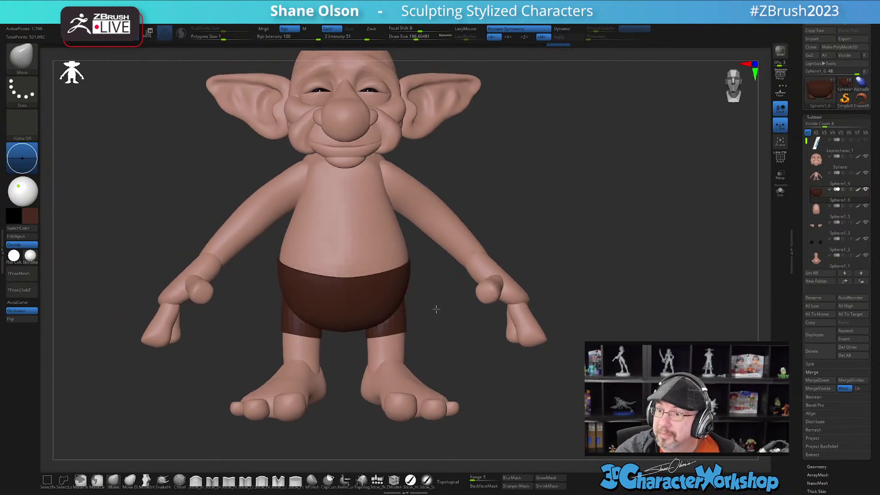
key(s)
drag(435, 309, 437, 309)
mouse_move(436, 308)
mouse_down()
mouse_move(447, 305)
mouse_move(418, 348)
mouse_up()
mouse_move(418, 331)
mouse_down()
mouse_move(417, 338)
mouse_move(386, 328)
mouse_up()
key(s)
drag(386, 323, 405, 302)
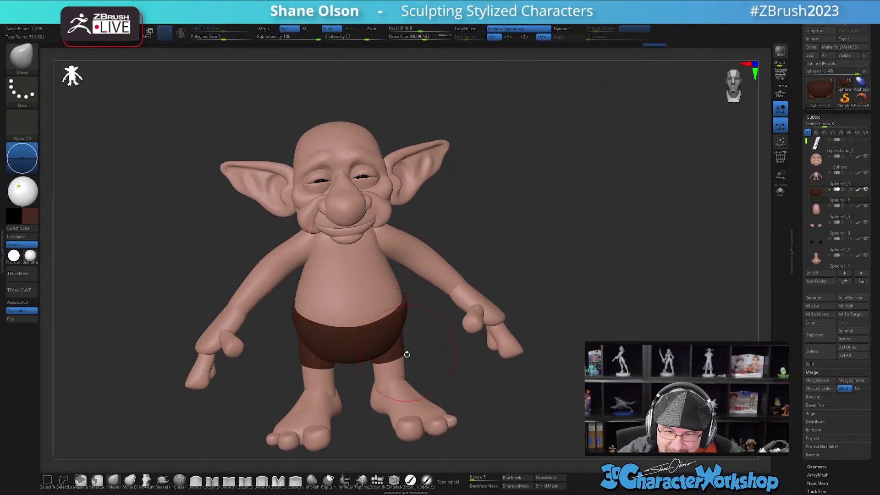
- Undo the last Move stroke and push the outer leg of the shorts inward
key(ctrl+z)
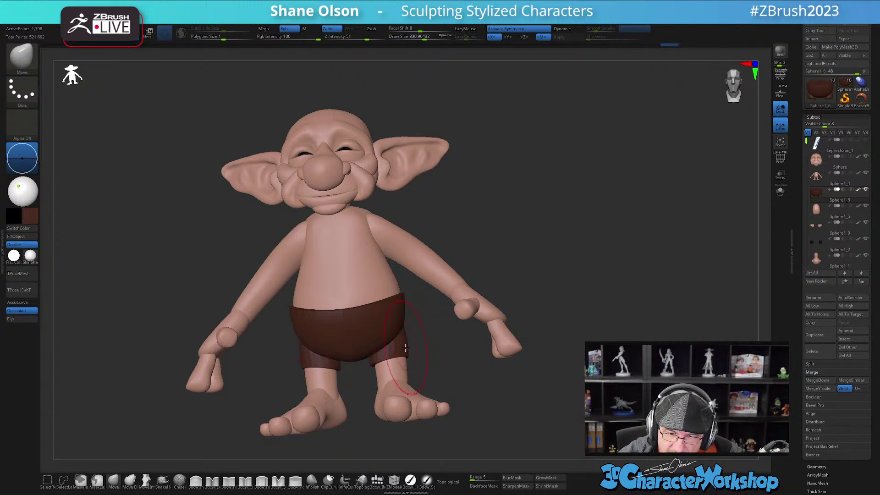
drag(429, 344, 409, 347)
drag(466, 370, 429, 364)
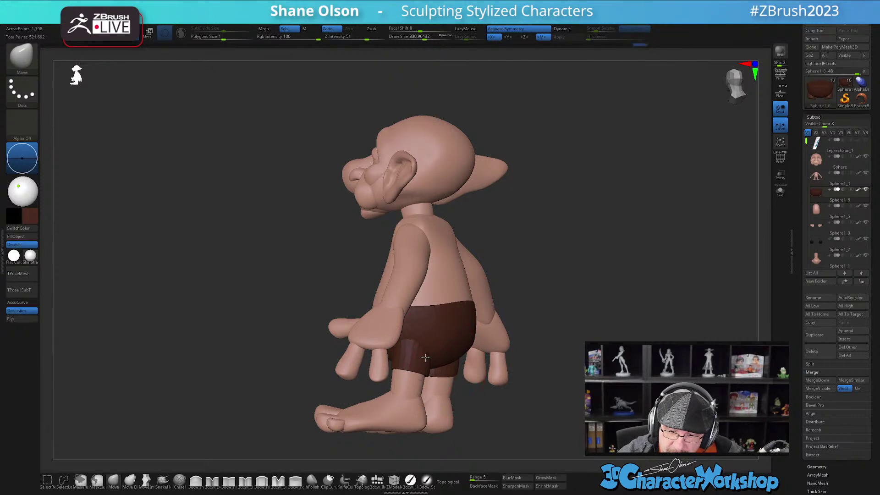
- Restore the undone Move edits on the shorts and refine their fit around the waist and thighs
key(ctrl+shift+z)
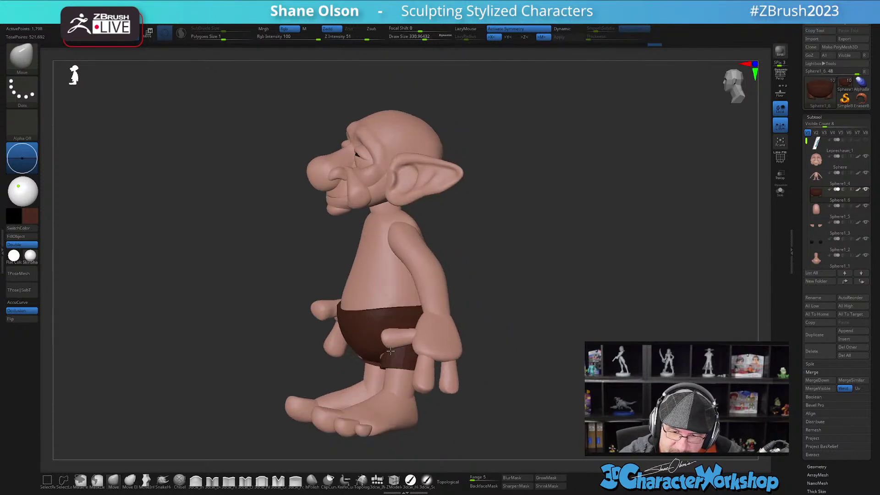
key(ctrl+shift+z)
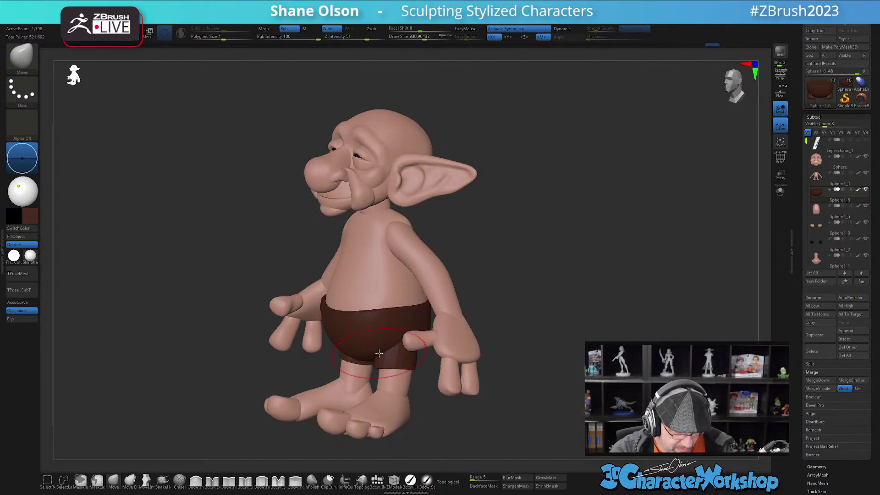
key(ctrl+shift+z)
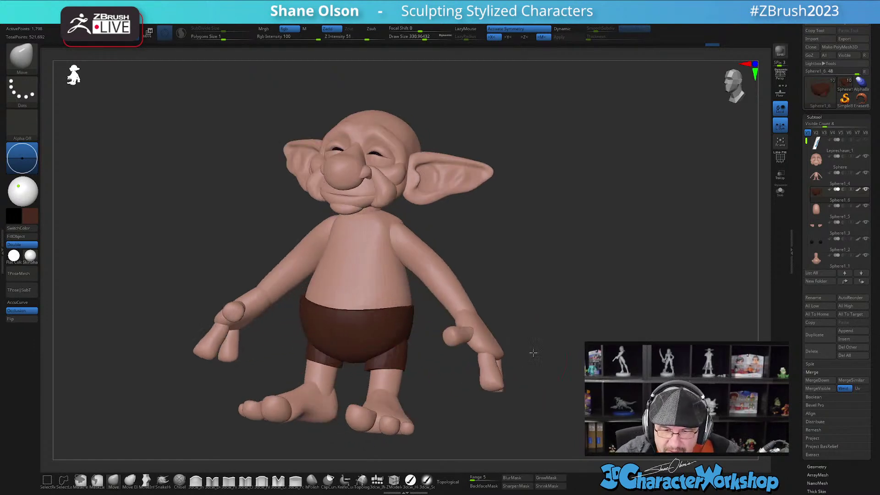
key(ctrl+shift+z)
key(ctrl+shift+z)
key(ctrl+shift+z)
key(ctrl+shift+z)
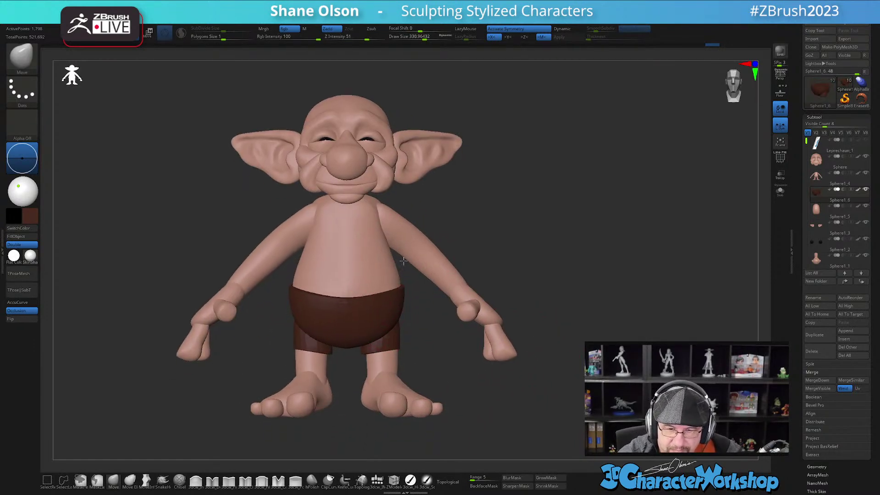
key(ctrl+shift+z)
key(ctrl+shift+z)
key(ctrl+shift+z)
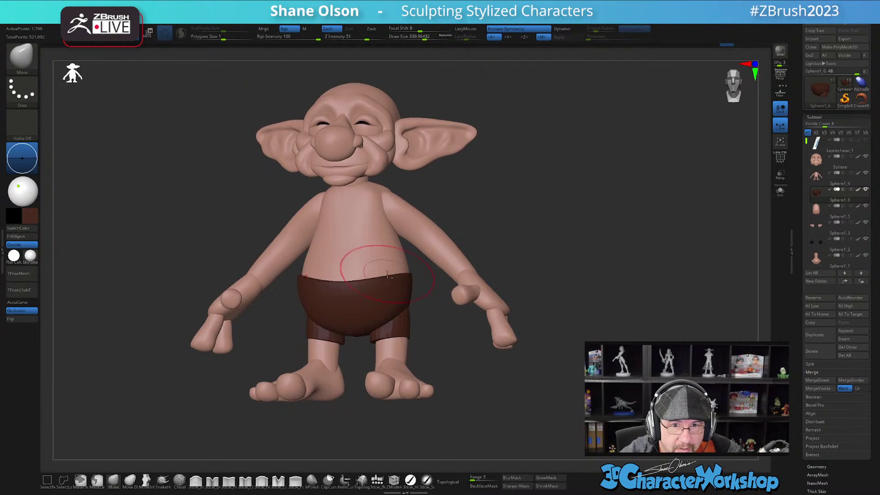
key(ctrl+shift+z)
key(ctrl+shift+z)
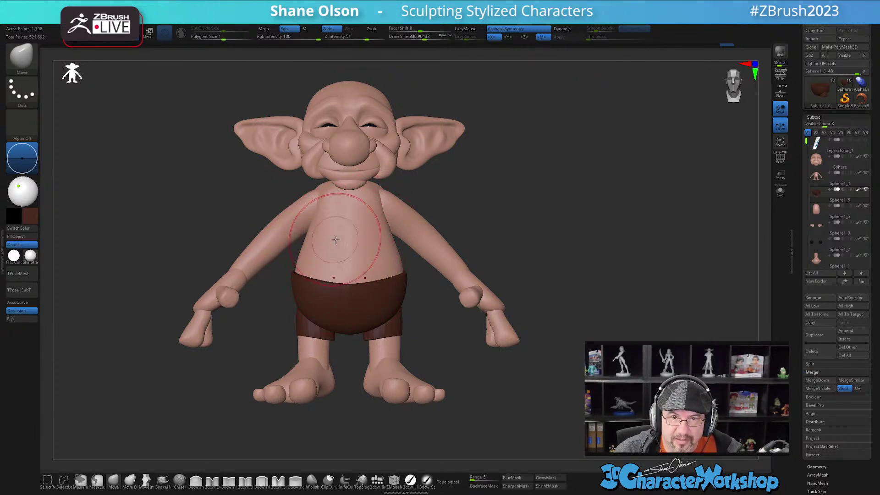
- Display the polyframe on the shorts to check their polygroups from the front
mouse_move(588, 221)
alt+mouse_down()
mouse_move(558, 247)
mouse_move(501, 259)
mouse_move(507, 237)
mouse_move(493, 236)
mouse_move(523, 206)
alt+mouse_up()
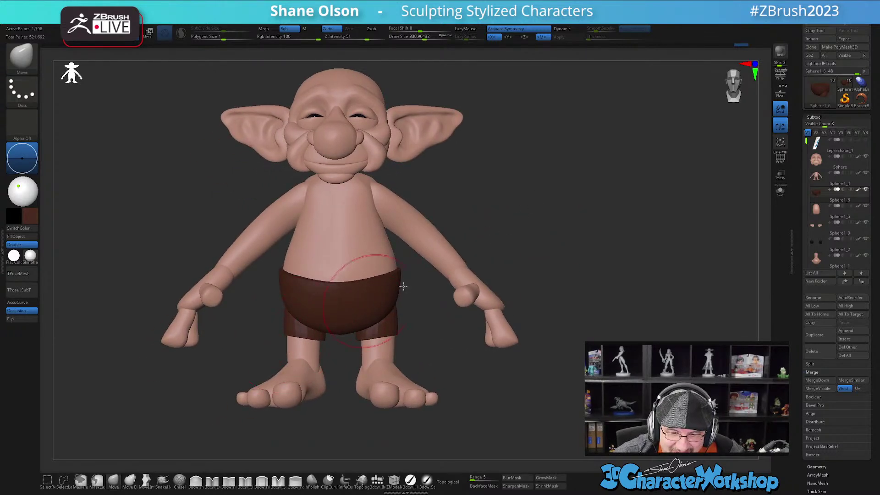
key(shift+f)
drag(487, 193, 750, 210)
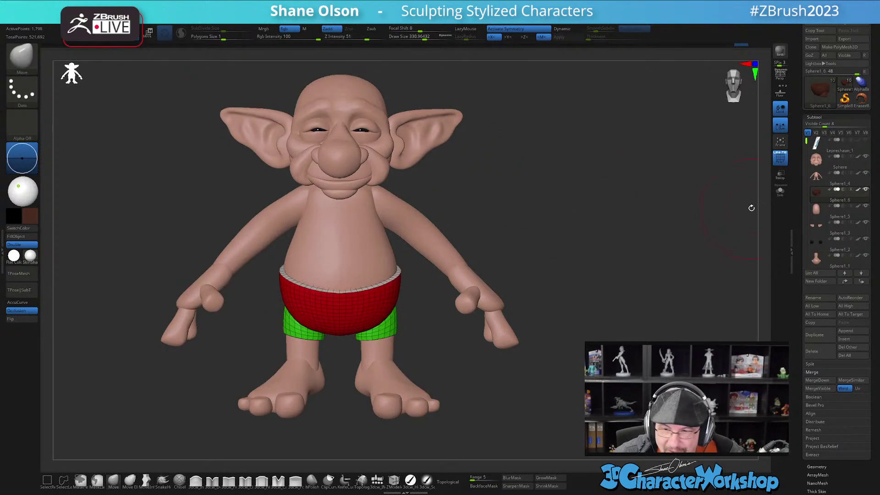
- Isolate the shorts and extrude their entire top cap upward with ZModeler, using the Polygroup All target
click(779, 197)
alt+drag(566, 204, 522, 294)
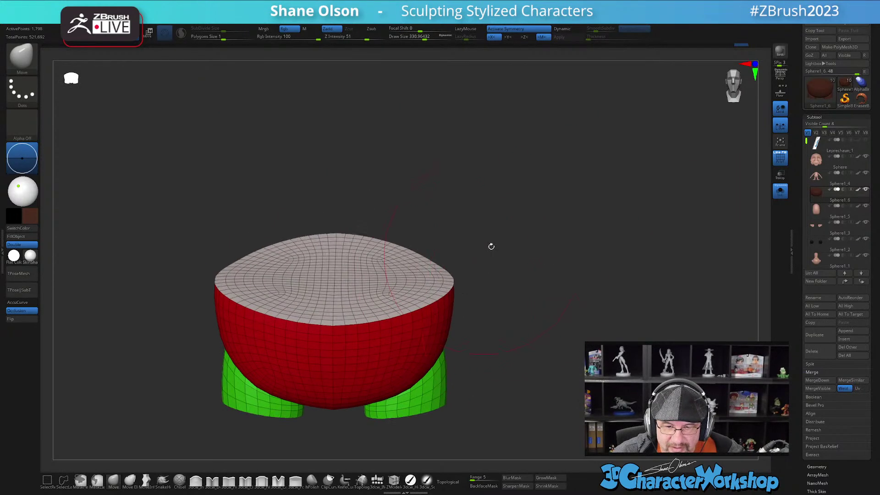
key(s)
mouse_move(511, 230)
mouse_down()
mouse_move(520, 206)
mouse_move(497, 202)
mouse_up()
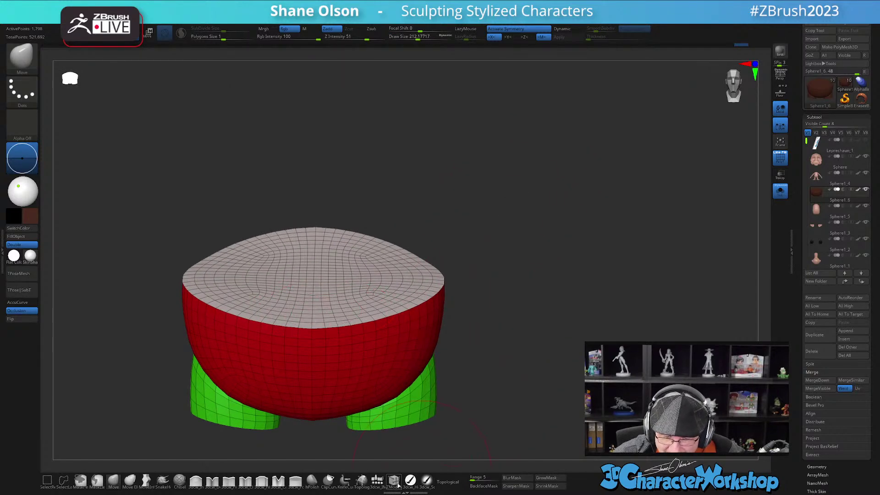
key(b)
key(z)
key(m)
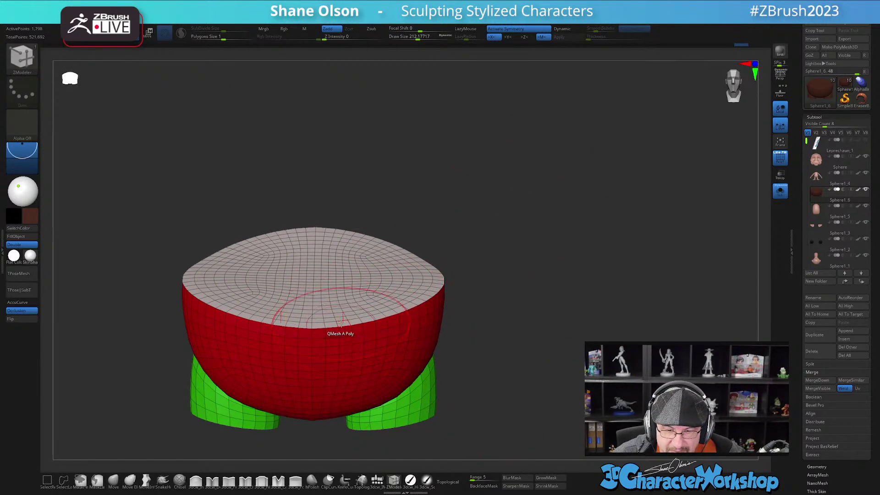
key(space)
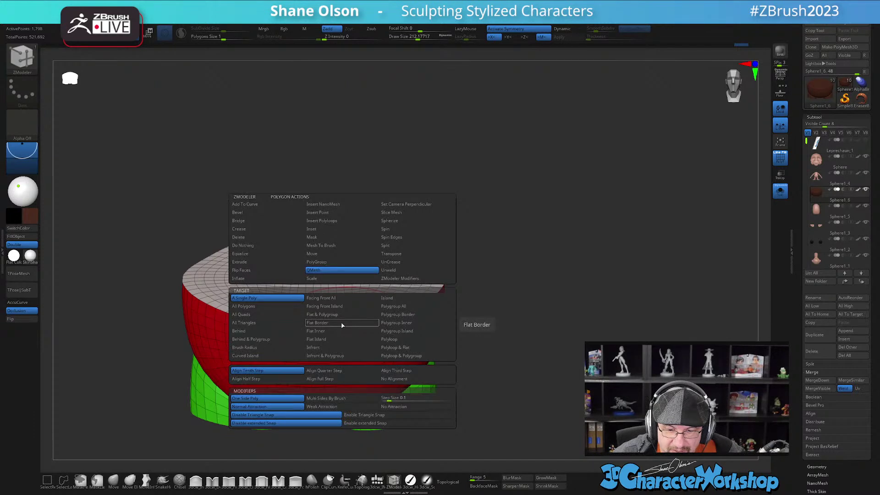
click(253, 263)
click(411, 308)
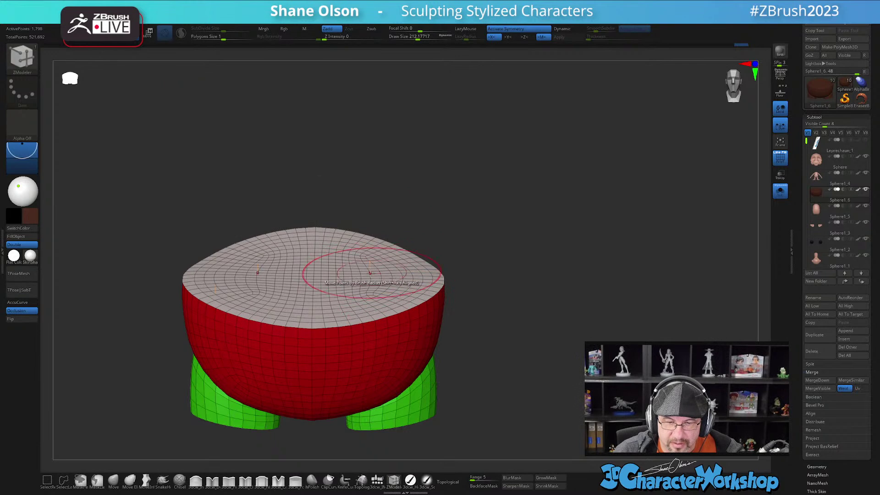
drag(364, 274, 362, 98)
alt+drag(525, 210, 515, 185)
drag(546, 233, 548, 214)
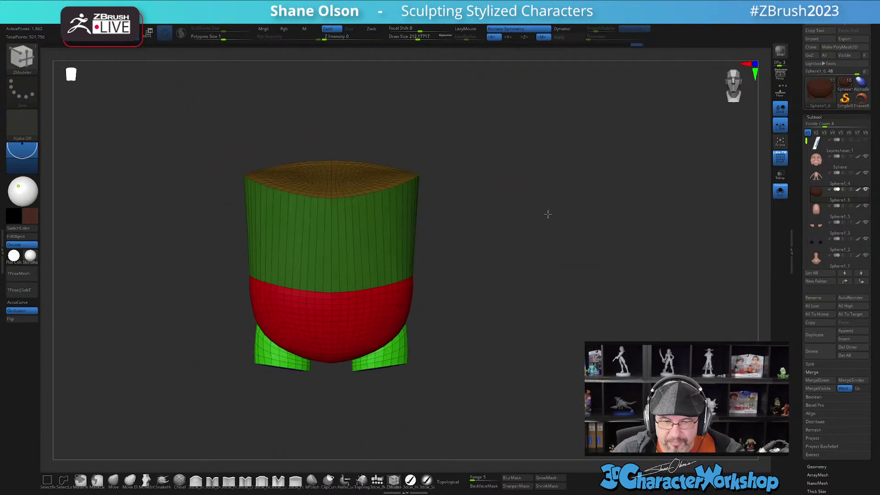
drag(528, 299, 538, 290)
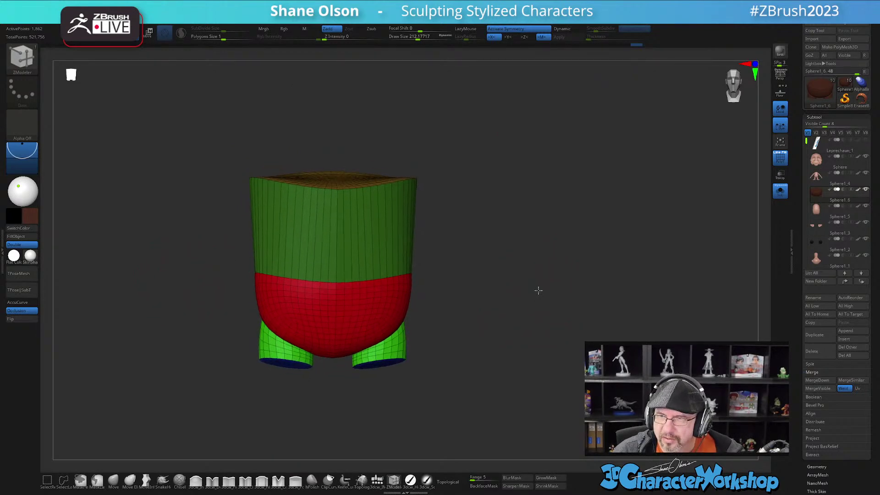
- Mask the shorts below the extruded top, show the whole character again, and centre the gizmo on the unmasked upper rim
mouse_move(204, 230)
ctrl+mouse_down()
mouse_move(177, 414)
mouse_move(527, 298)
mouse_move(481, 242)
ctrl+mouse_up()
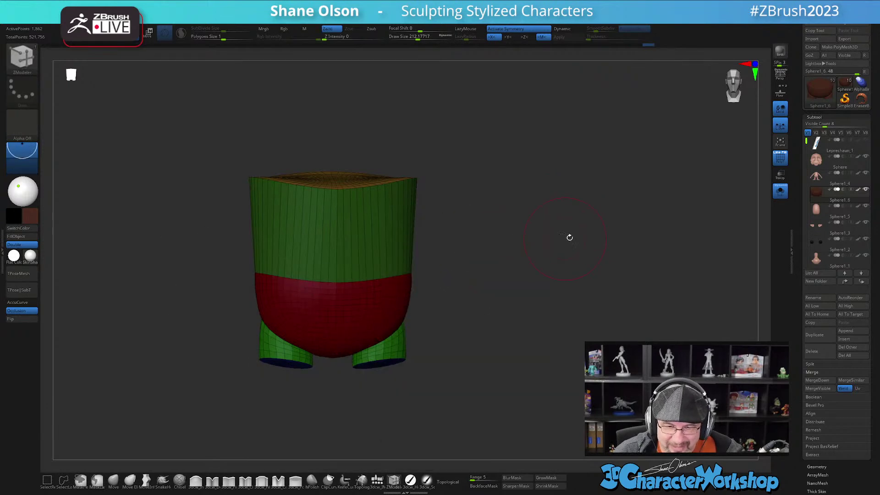
click(780, 190)
key(w)
drag(622, 215, 571, 209)
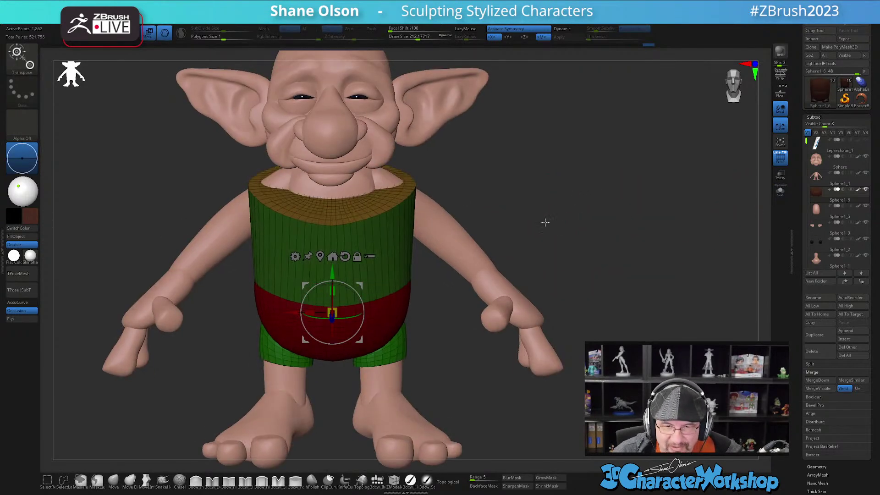
click(320, 257)
alt+drag(533, 152, 521, 217)
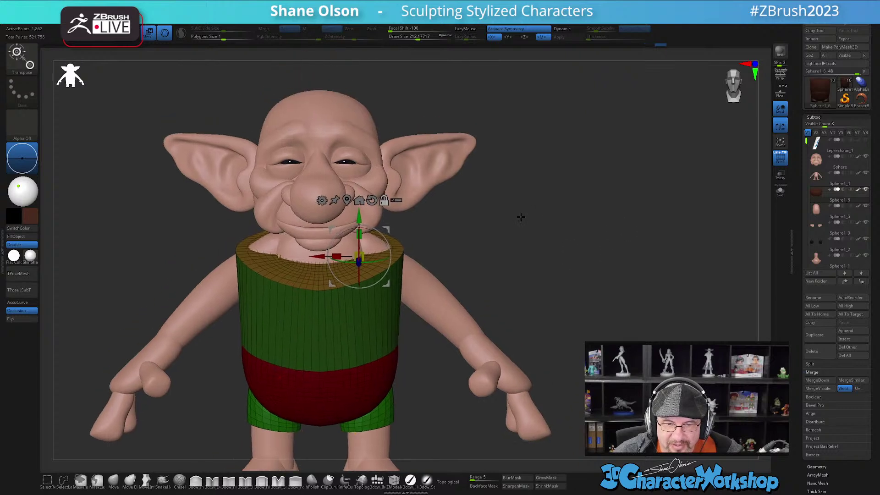
click(359, 200)
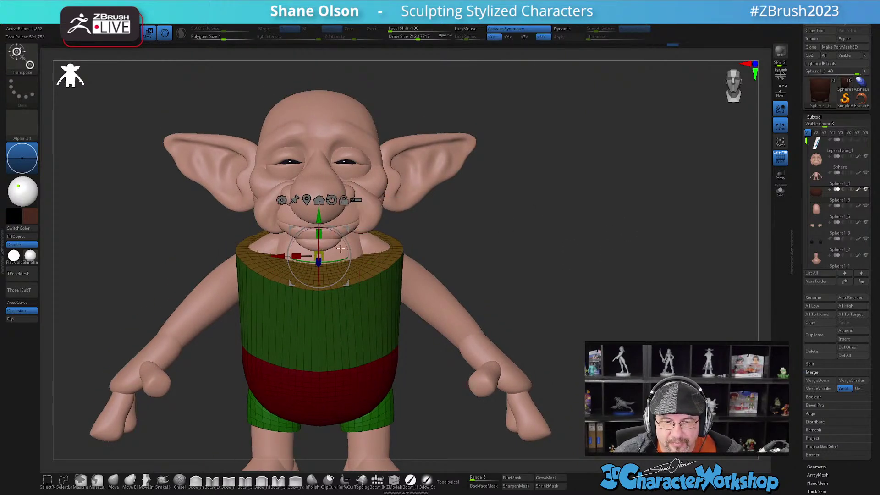
- Lower the extruded waist rim, then scale and tilt it to wrap around the goblin's torso from front and side
drag(320, 256, 301, 256)
drag(320, 218, 320, 254)
drag(319, 290, 329, 287)
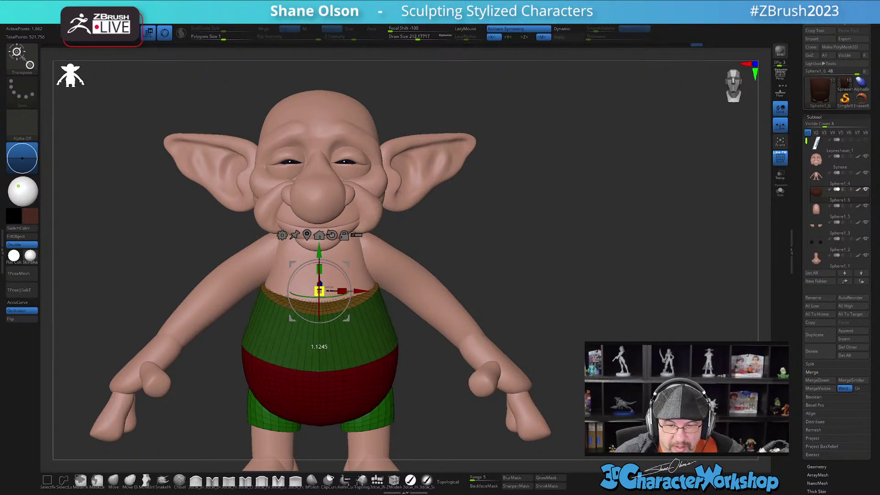
drag(558, 216, 524, 202)
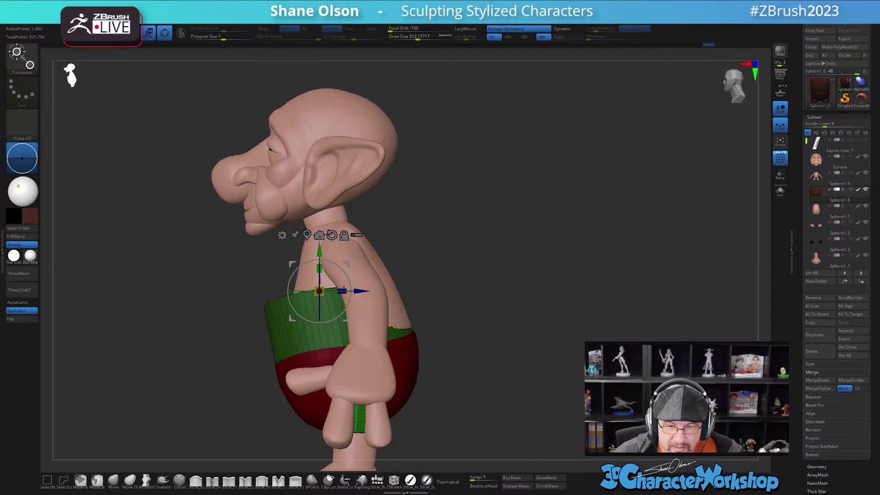
drag(357, 267, 368, 261)
drag(458, 243, 522, 238)
drag(523, 240, 497, 229)
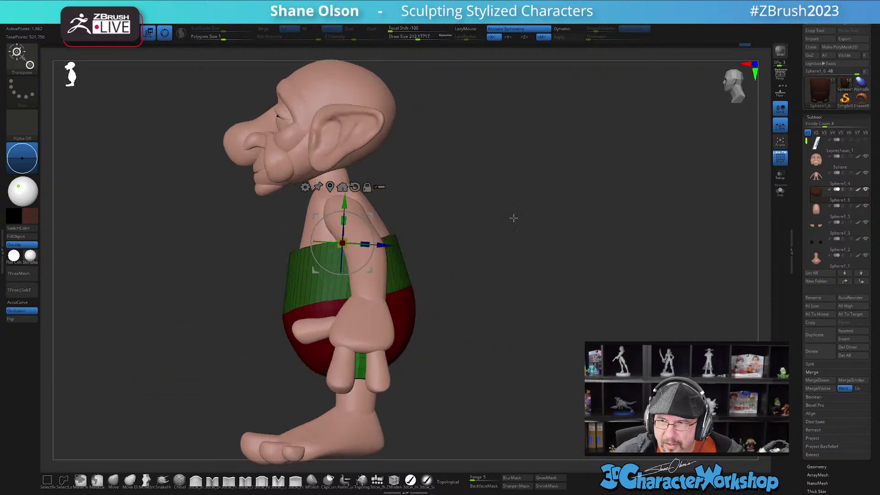
drag(371, 215, 375, 225)
drag(442, 225, 483, 224)
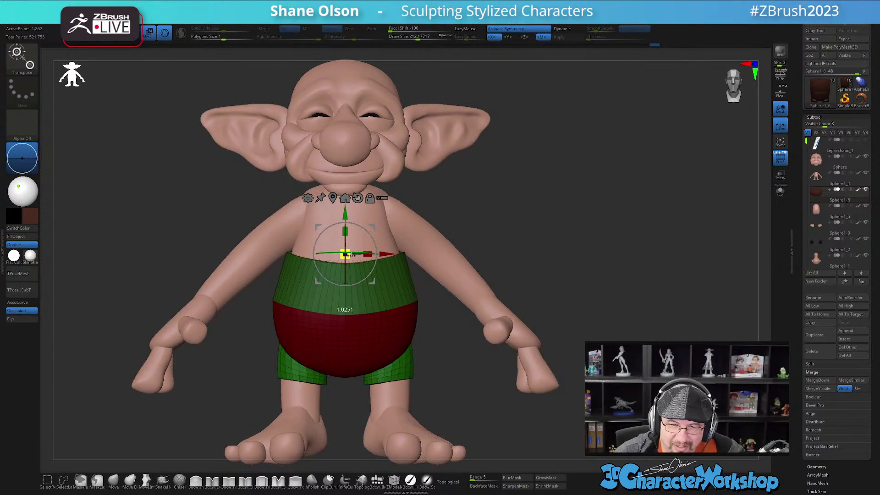
drag(521, 189, 518, 201)
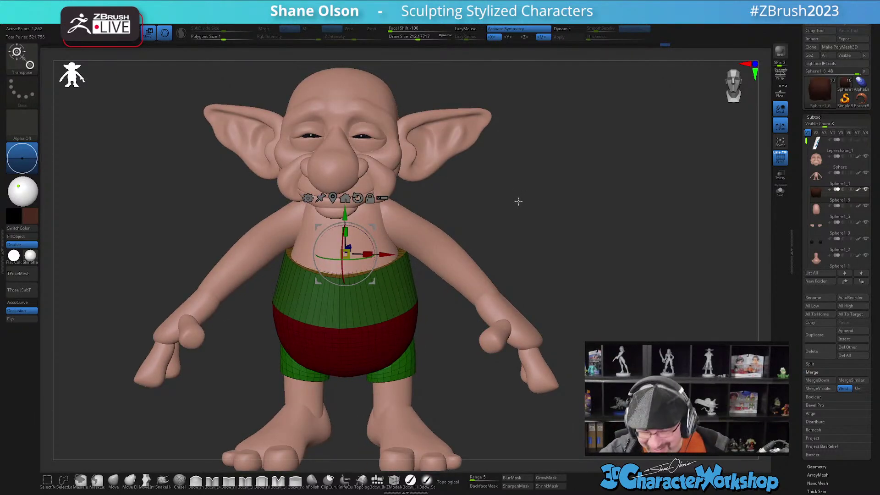
- Clear the mask and insert evenly spaced horizontal edge loops in the extruded waist section with ZModeler at a draw size of about 74
key(q)
mouse_move(447, 419)
mouse_down()
mouse_move(453, 385)
mouse_move(452, 395)
mouse_up()
alt+drag(432, 350, 405, 302)
ctrl+drag(577, 221, 576, 236)
right_drag(421, 333, 422, 346)
click(393, 480)
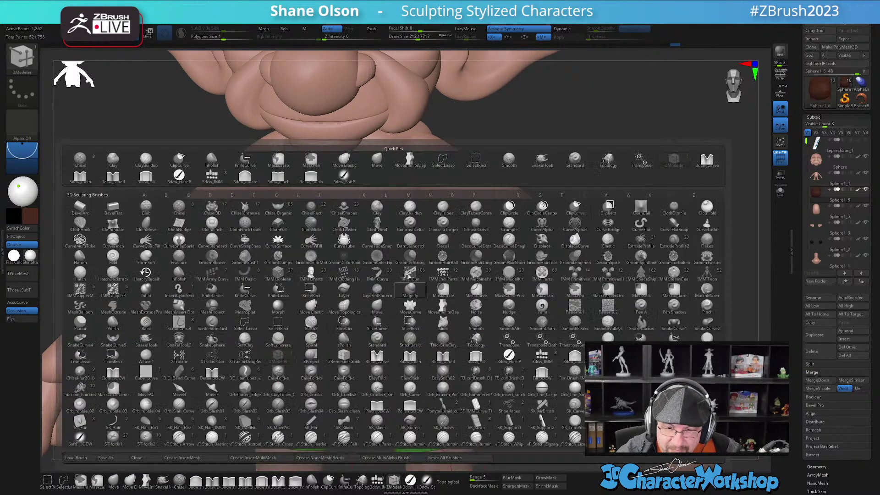
key(Escape)
key(s)
drag(495, 436, 482, 436)
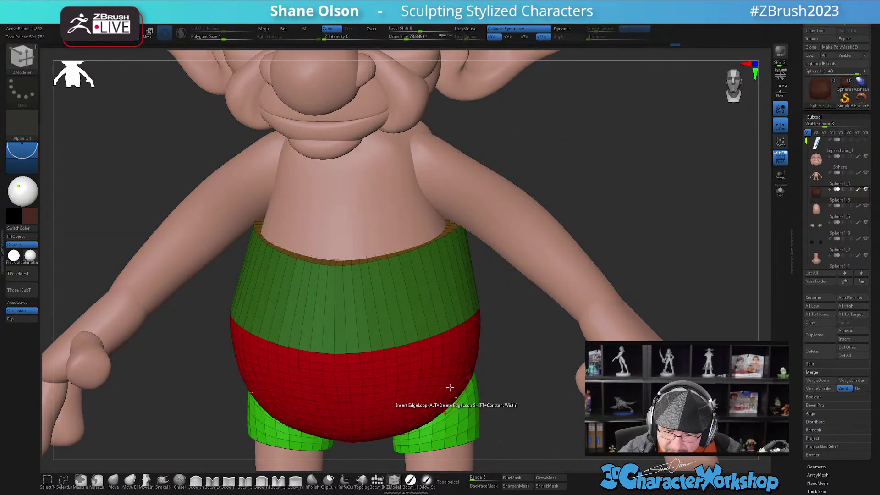
drag(379, 323, 378, 330)
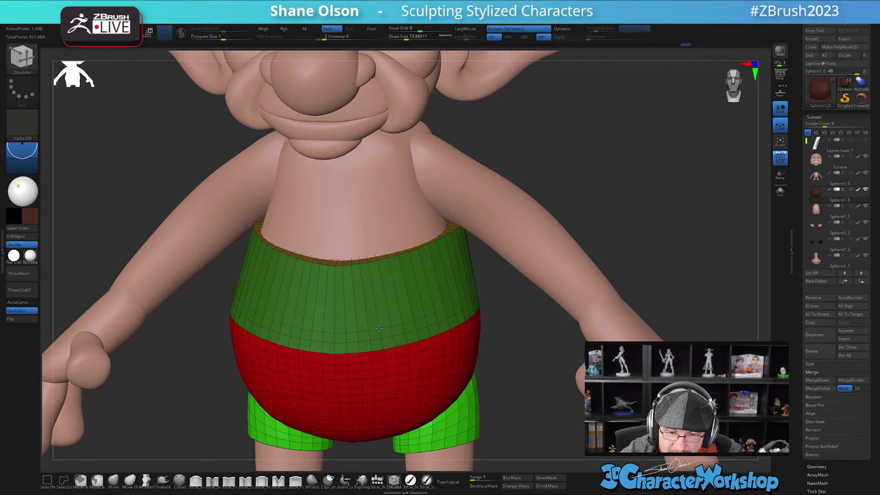
click(374, 303)
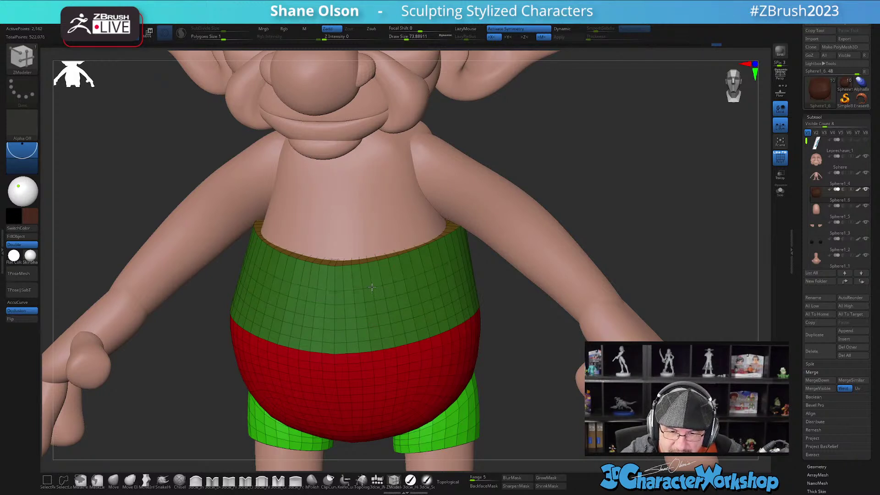
click(372, 287)
mouse_move(501, 375)
mouse_down()
mouse_move(494, 349)
mouse_move(502, 374)
mouse_up()
alt+drag(668, 320, 655, 351)
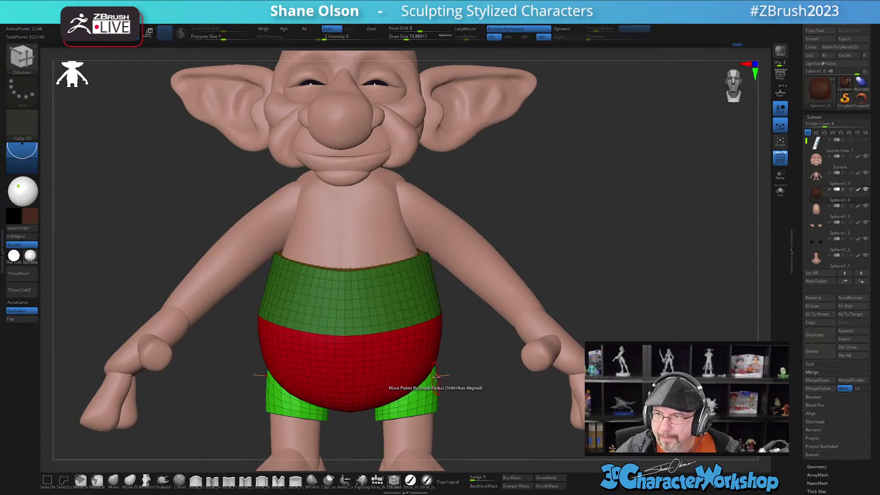
- Combine the waist, belly and leg sections of the shorts into a single polygroup
key(ctrl+shift)
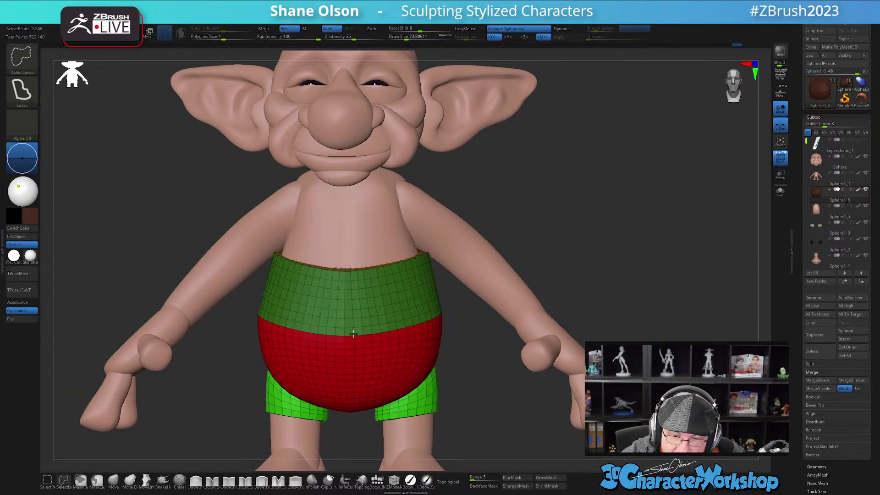
ctrl+shift+click(353, 334)
key(ctrl+w)
ctrl+shift+click(465, 406)
- Smooth the sides of the shorts at a draw size of about 239, then enable dynamic subdivision and hide the polyframe
mouse_move(470, 388)
alt+mouse_down()
mouse_move(457, 368)
mouse_move(522, 372)
mouse_move(439, 380)
alt+mouse_up()
key(s)
drag(502, 303, 508, 303)
key(s)
drag(341, 330, 348, 330)
key(shift)
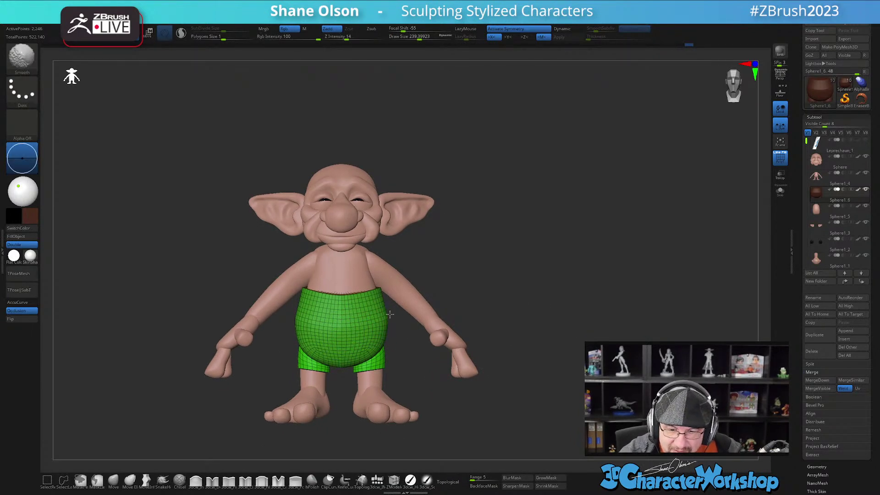
mouse_move(403, 310)
mouse_down()
mouse_move(457, 278)
mouse_move(458, 330)
mouse_move(414, 320)
mouse_up()
mouse_move(518, 296)
shift+mouse_down()
mouse_move(605, 296)
mouse_move(500, 312)
mouse_move(508, 321)
mouse_move(497, 324)
mouse_move(523, 325)
shift+mouse_up()
key(d)
key(shift+f)
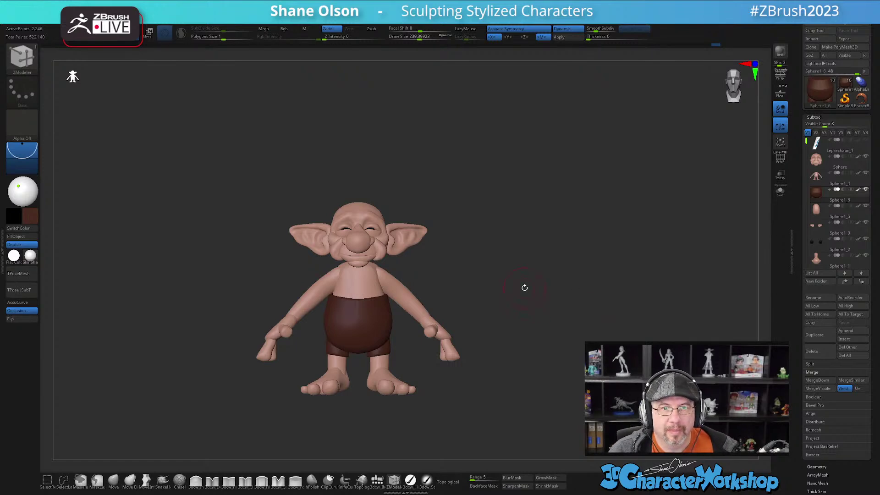
- Examine the fit and silhouette of the high-waisted shorts on the goblin from front and three-quarter angles
alt+drag(523, 288, 529, 259)
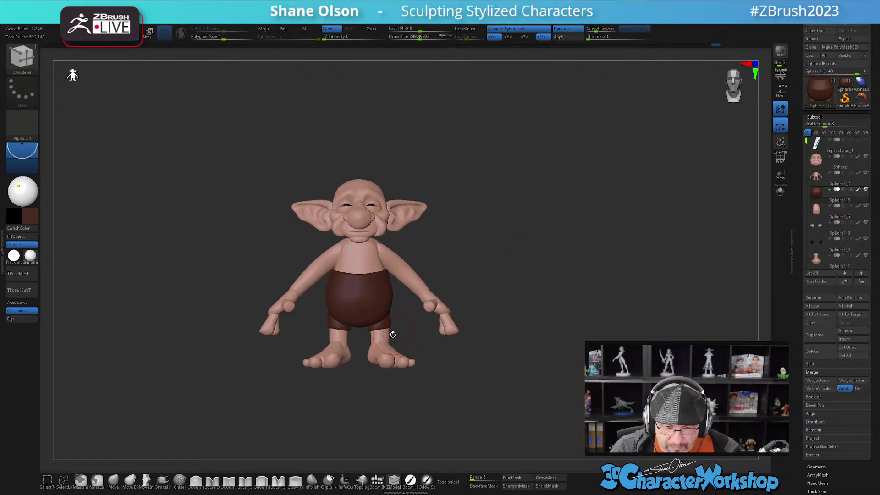
drag(546, 288, 530, 299)
alt+drag(449, 329, 465, 340)
alt+drag(427, 394, 423, 339)
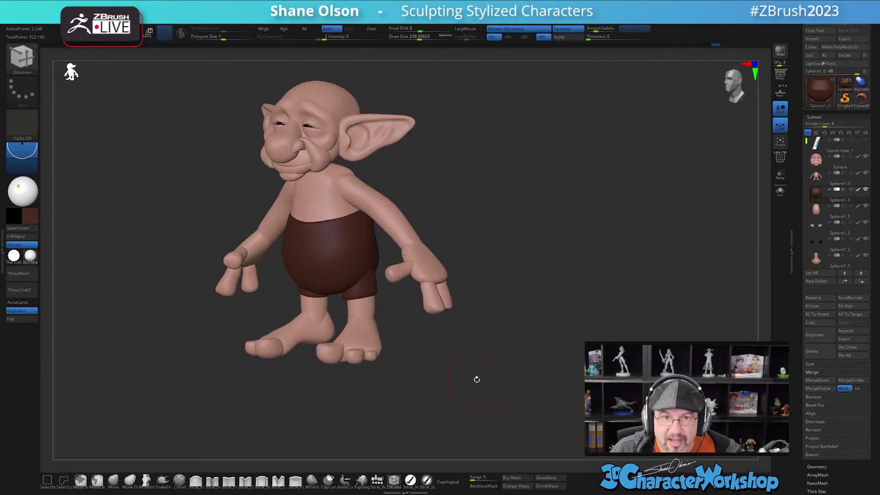
alt+drag(444, 165, 435, 197)
mouse_move(495, 172)
mouse_down()
mouse_move(483, 199)
mouse_move(450, 225)
mouse_move(457, 205)
mouse_up()
key(s)
mouse_move(456, 205)
alt+mouse_down()
mouse_move(446, 239)
mouse_move(451, 231)
alt+mouse_up()
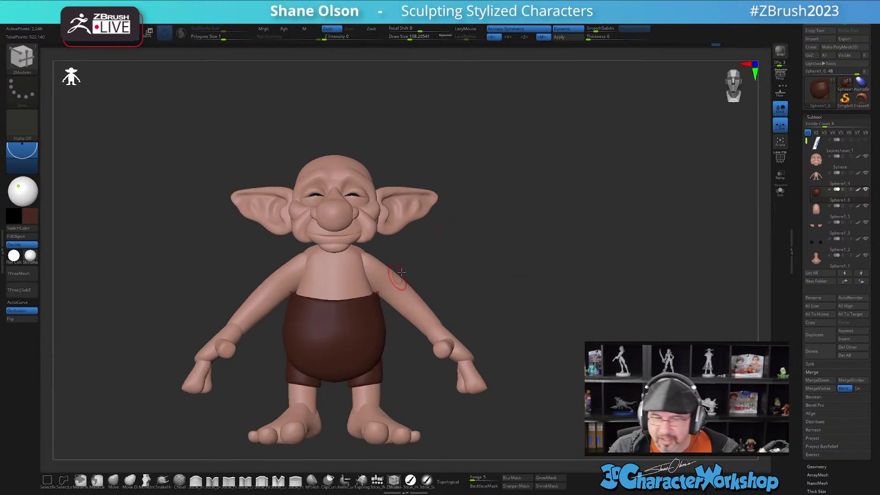
drag(457, 250, 458, 251)
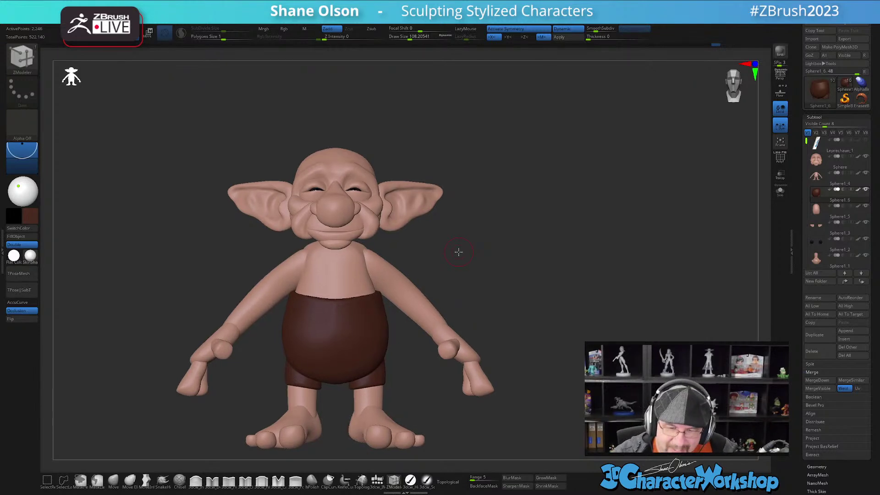
drag(407, 336, 450, 319)
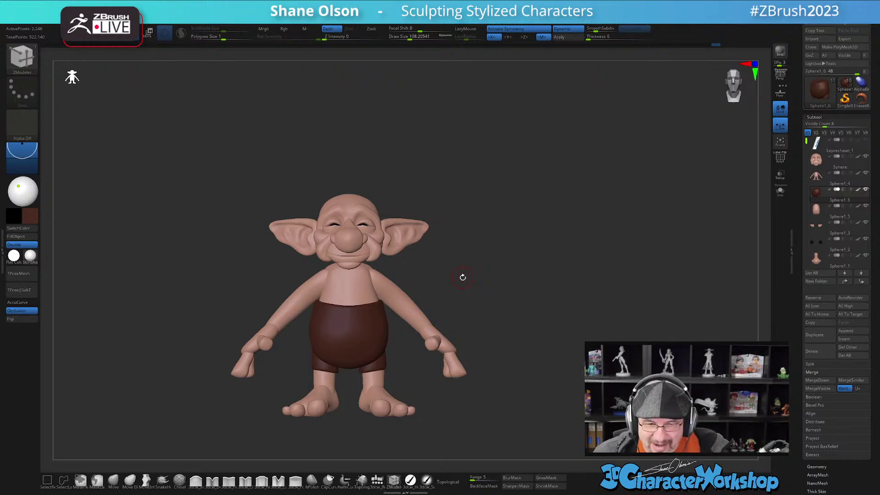
alt+drag(436, 241, 425, 259)
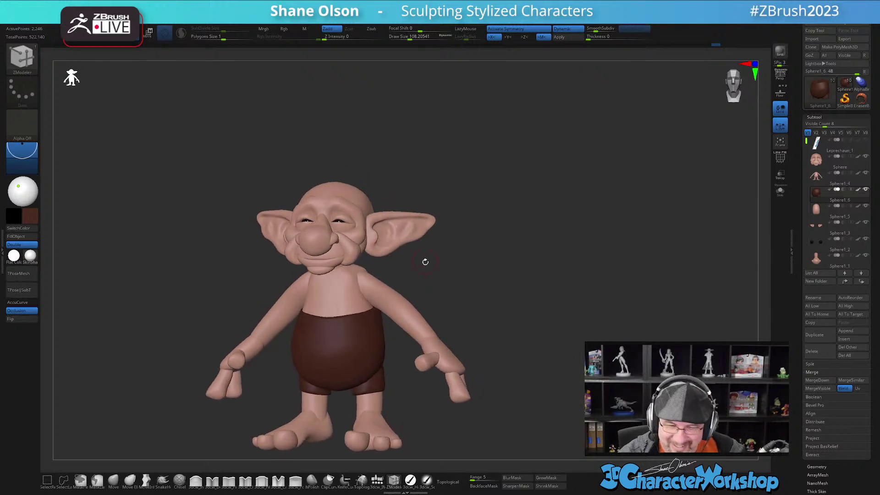
mouse_move(407, 385)
mouse_down()
mouse_move(409, 285)
mouse_move(416, 277)
mouse_move(401, 272)
mouse_move(396, 296)
mouse_move(394, 283)
mouse_up()
- Make the body the active subtool, choose the Topology brush at a draw size of about 120, and display the body's polyframe
alt+click(379, 285)
key(s)
drag(319, 447, 456, 369)
click(362, 481)
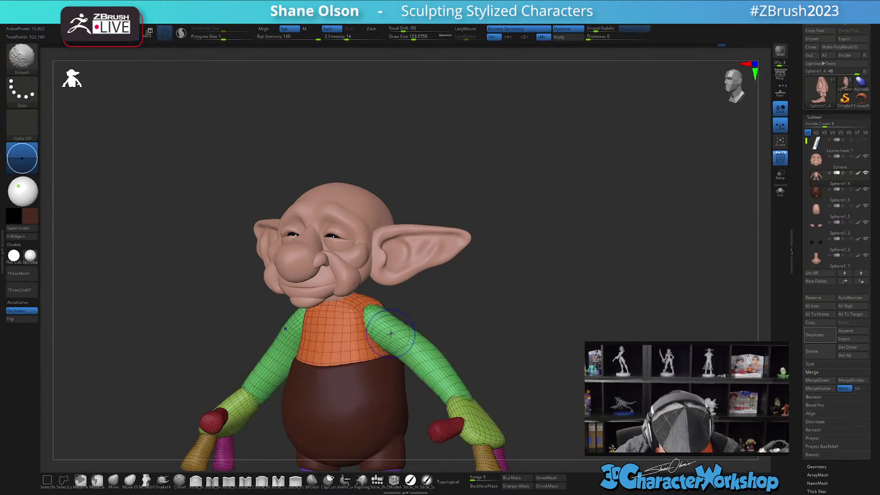
key(s)
drag(355, 330, 352, 330)
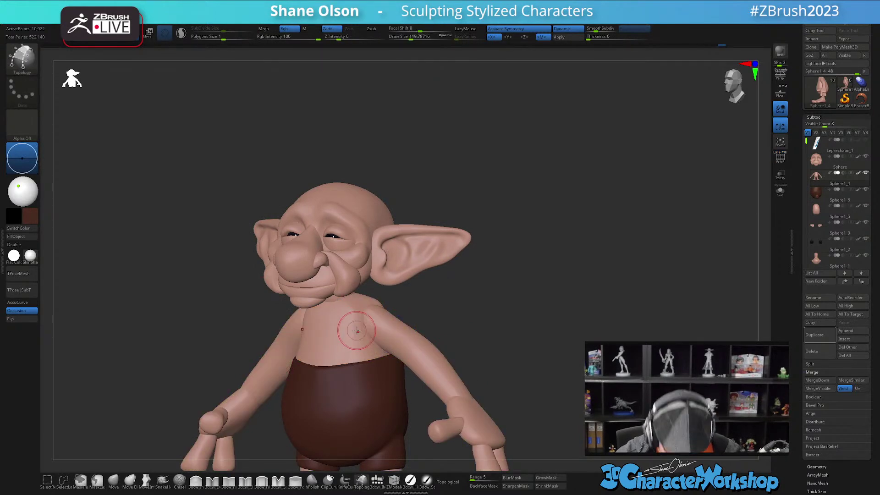
key(shift+f)
mouse_move(433, 317)
mouse_down()
mouse_move(401, 318)
mouse_move(460, 302)
mouse_up()
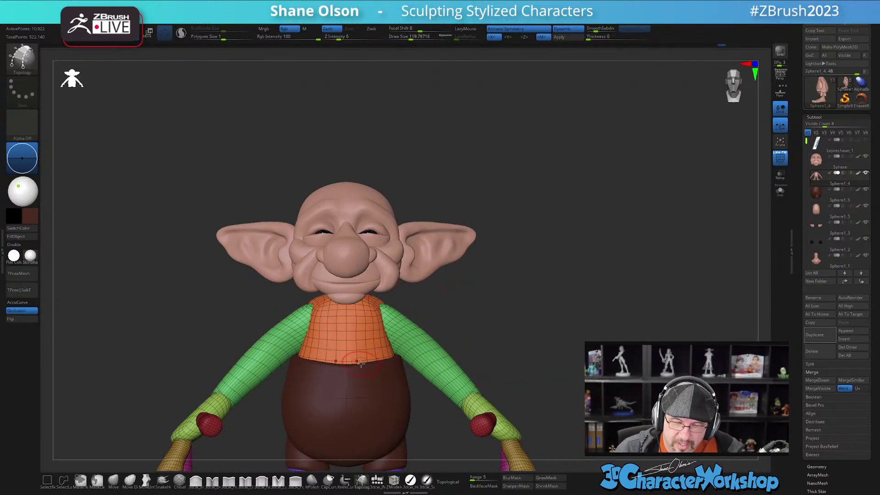
ctrl+drag(501, 274, 476, 249)
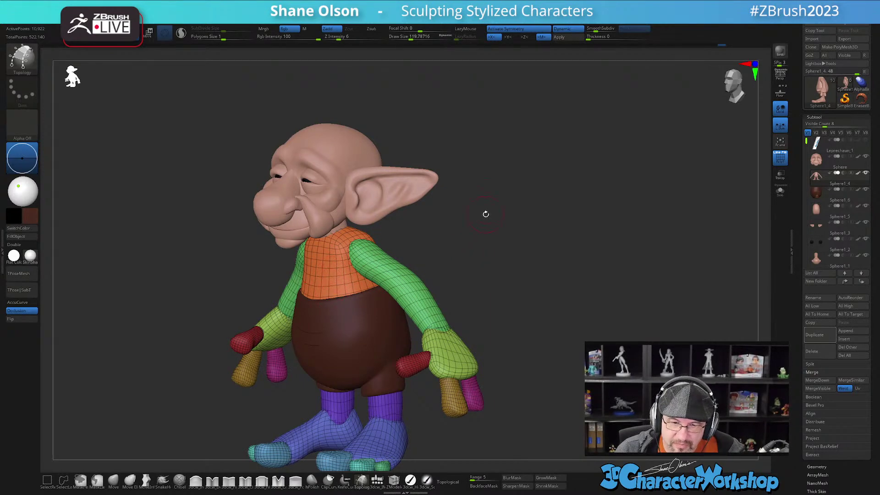
drag(486, 214, 516, 214)
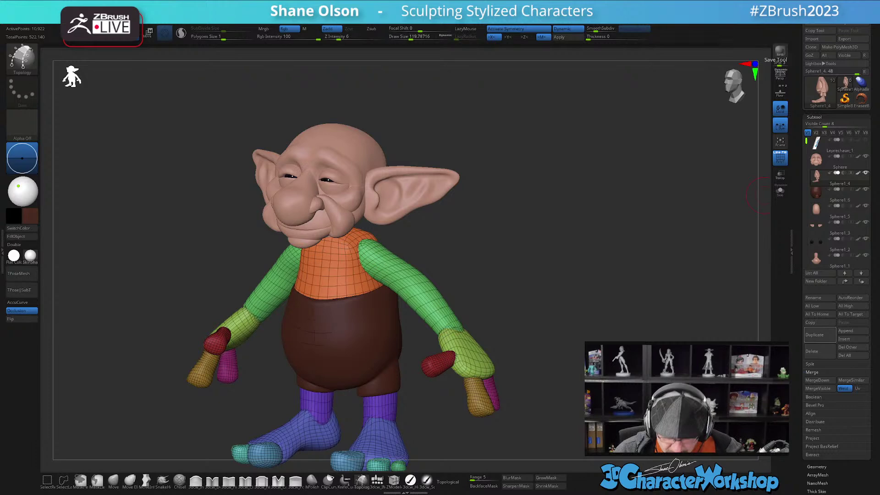
- Duplicate the body subtool and isolate the copy in the viewport
drag(597, 228, 585, 226)
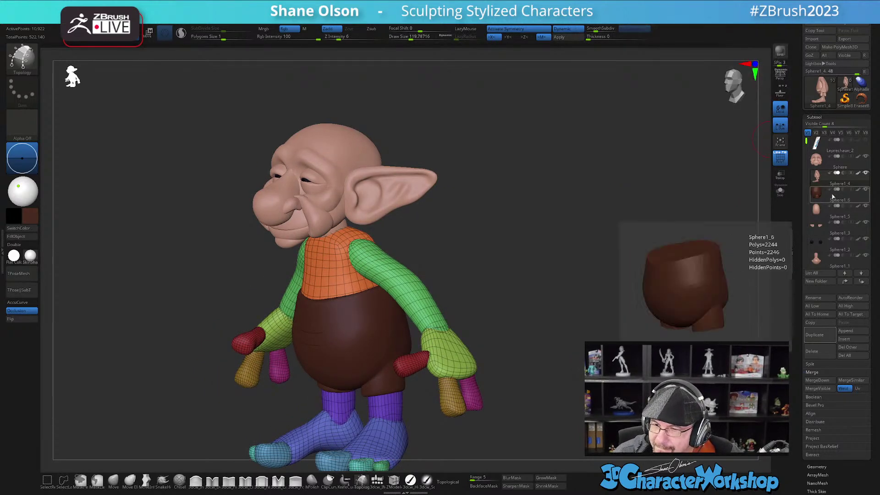
click(827, 336)
click(781, 193)
alt+drag(450, 220, 509, 190)
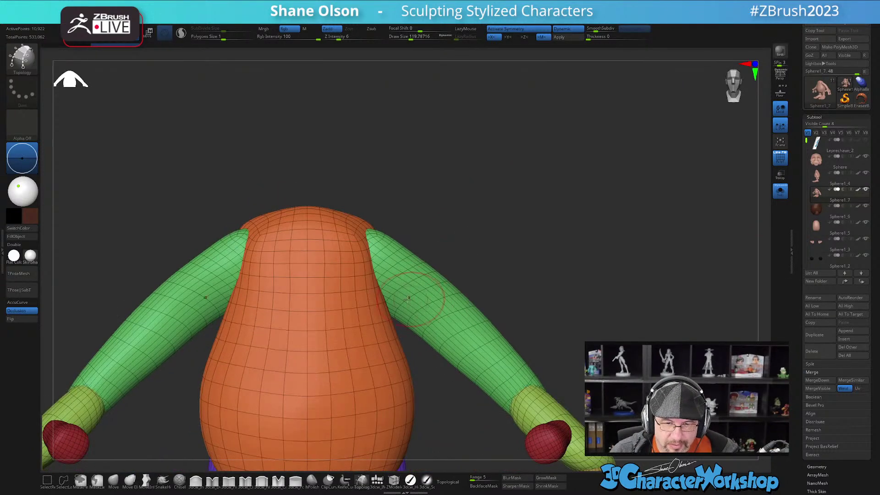
- Delete everything from the body copy except two vertical polygon loops around the torso, and turn off dynamic subdivision
key(ctrl+shift)
ctrl+shift+click(329, 278)
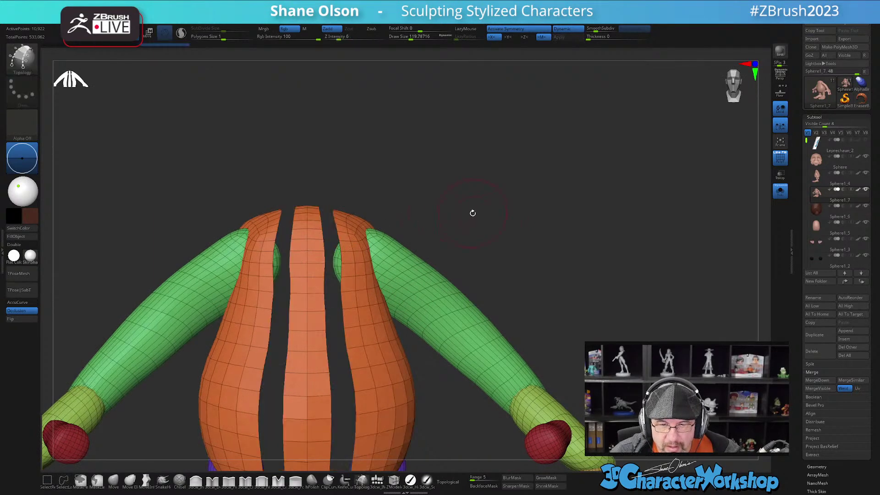
ctrl+shift+click(509, 218)
drag(519, 208, 506, 224)
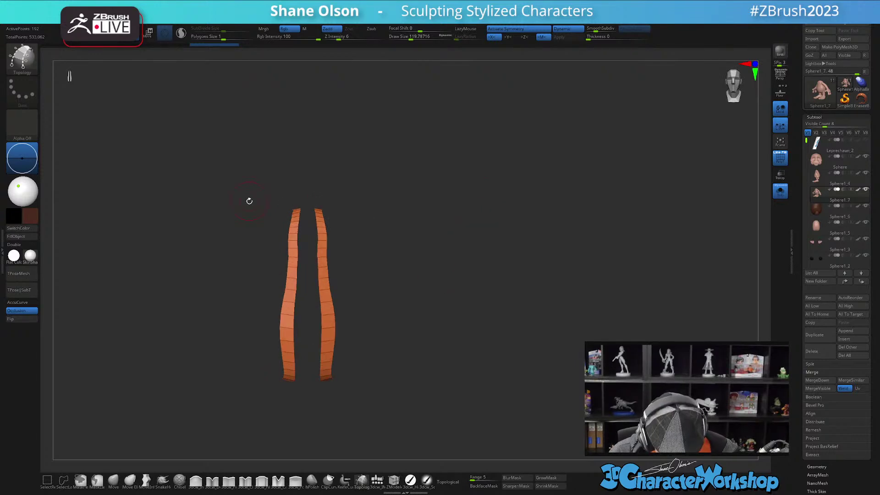
key(space)
click(242, 173)
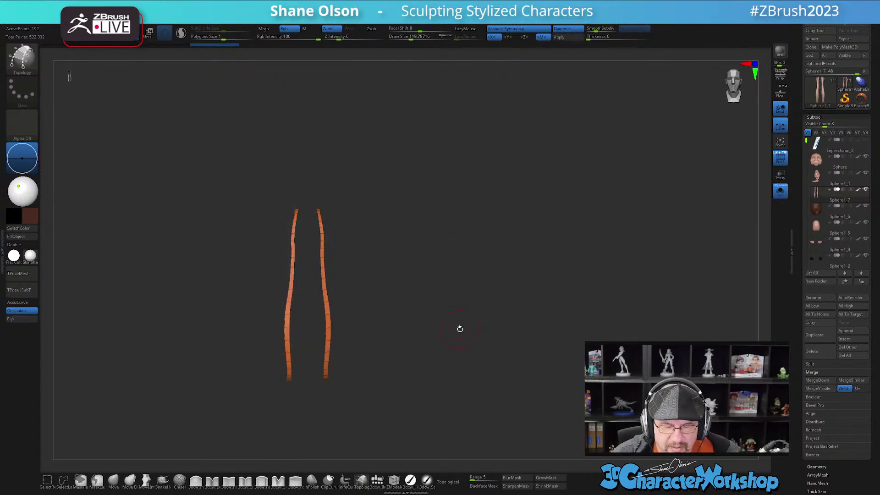
key(shift+d)
alt+drag(433, 294, 447, 243)
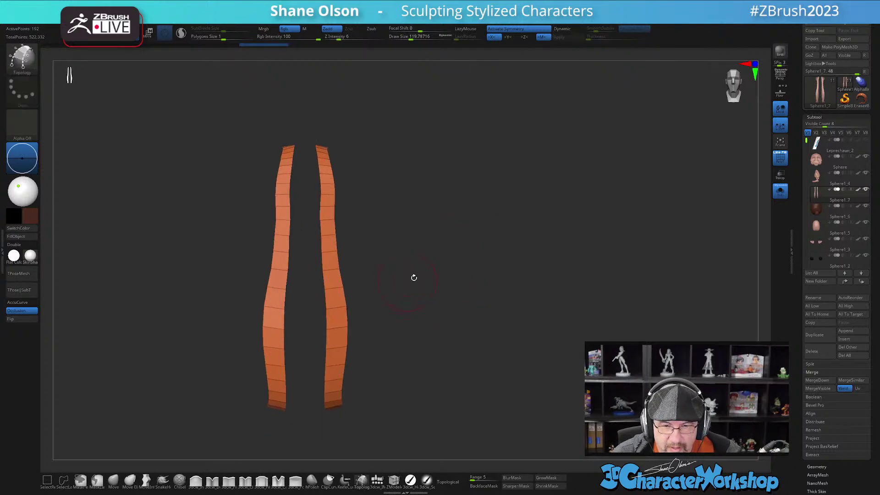
- Turn on double-sided display and hide the loop on the character's left side, leaving a single strap
click(24, 247)
drag(540, 299, 387, 276)
alt+drag(397, 317, 407, 349)
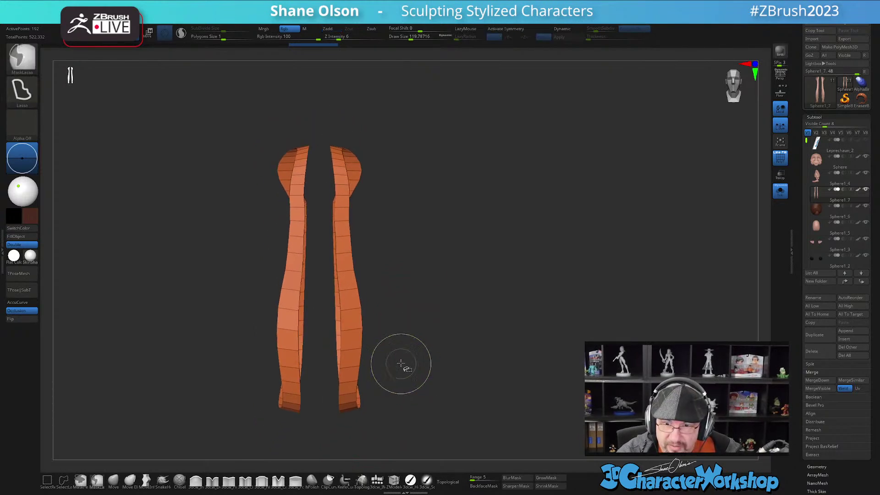
mouse_move(413, 342)
ctrl+shift+mouse_down()
mouse_move(337, 122)
mouse_move(323, 156)
mouse_move(326, 433)
ctrl+shift+mouse_up()
mouse_move(444, 373)
mouse_down()
mouse_move(434, 385)
mouse_move(437, 355)
mouse_move(416, 291)
mouse_move(417, 309)
mouse_up()
key(s)
click(394, 479)
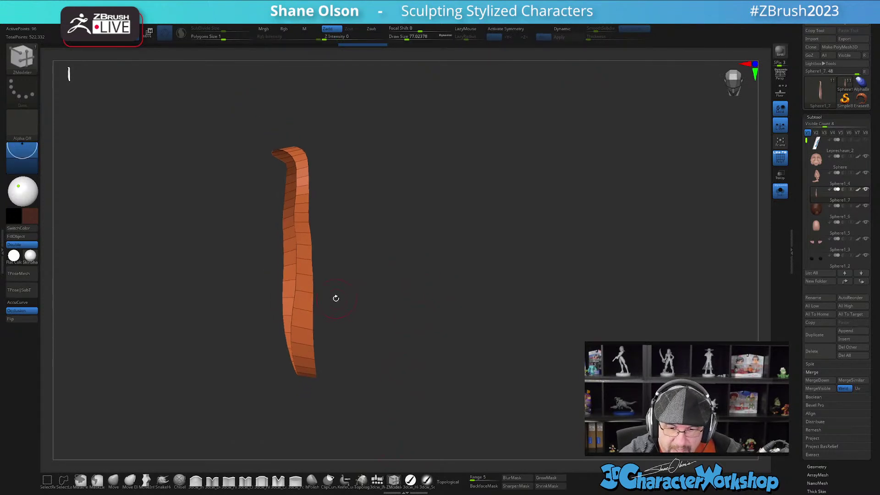
drag(335, 298, 334, 290)
key(space)
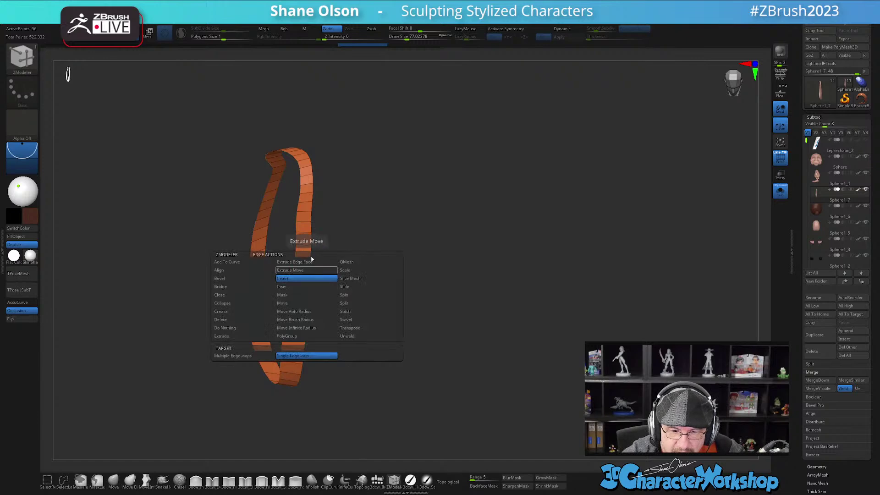
click(351, 328)
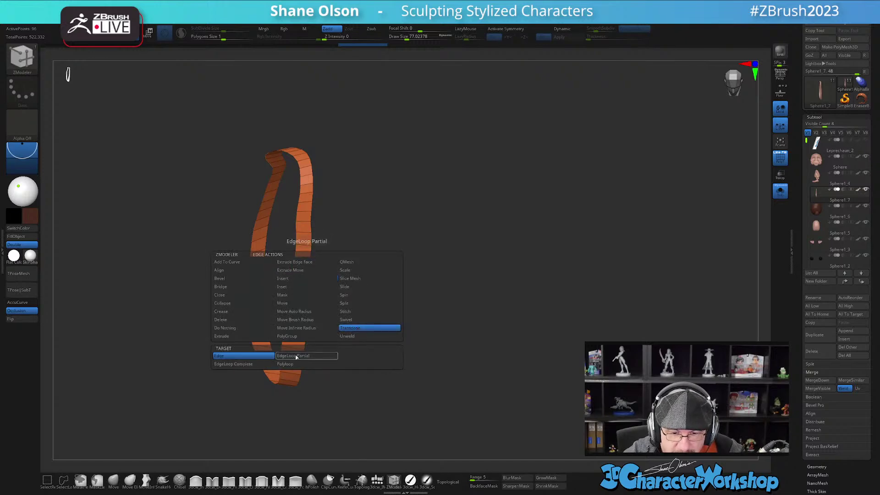
click(243, 364)
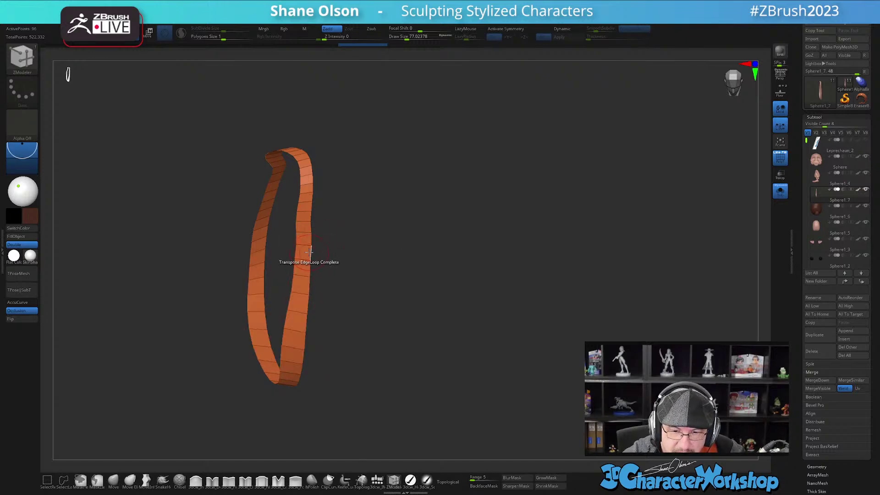
click(310, 252)
shift+drag(381, 251, 379, 253)
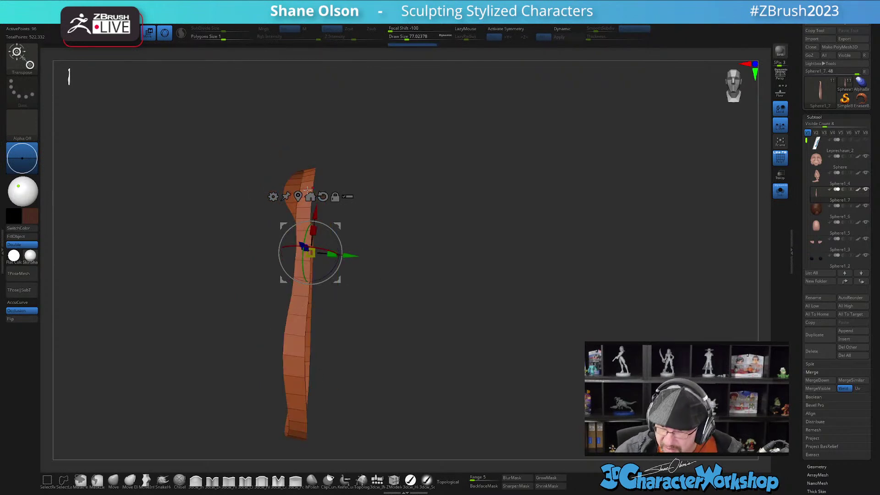
alt+drag(434, 211, 437, 195)
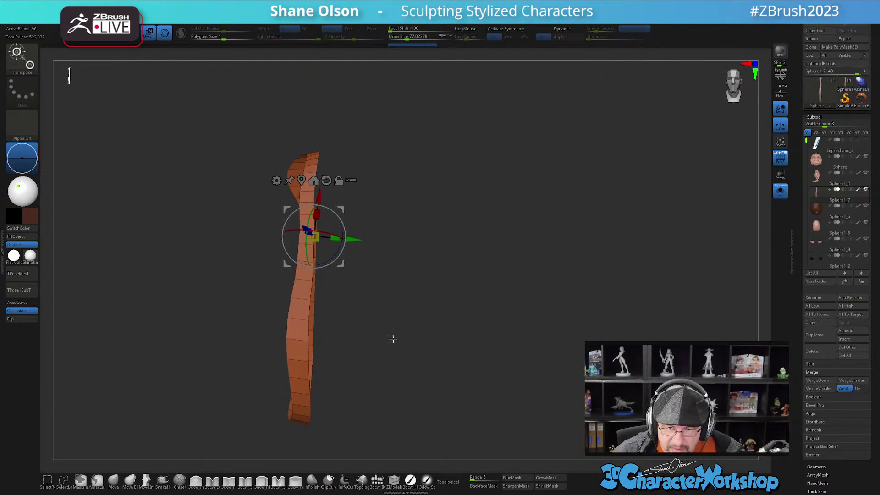
mouse_move(421, 273)
mouse_down()
mouse_move(436, 271)
mouse_move(427, 273)
mouse_up()
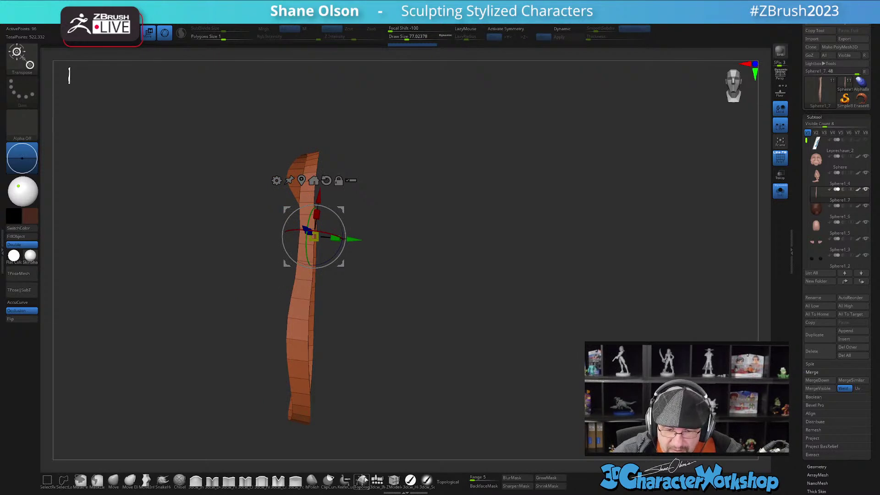
- Straighten both long edges of the strap with the ClipCurve brush so its width is even
click(329, 479)
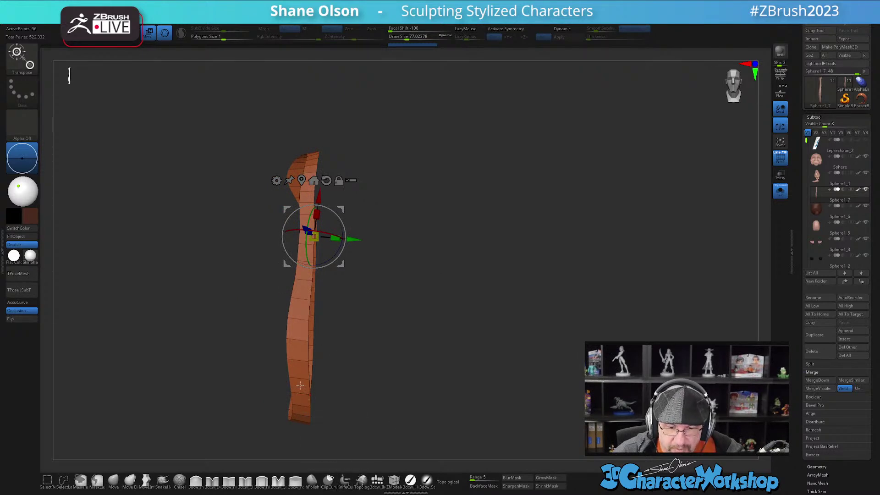
key(ctrl+shift)
drag(355, 241, 360, 241)
key(ctrl+z)
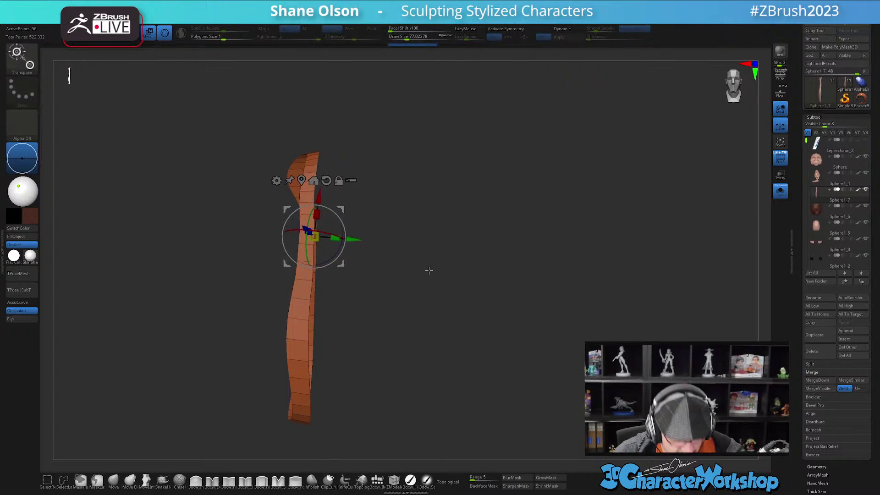
key(ctrl+shift)
ctrl+shift+drag(333, 105, 325, 122)
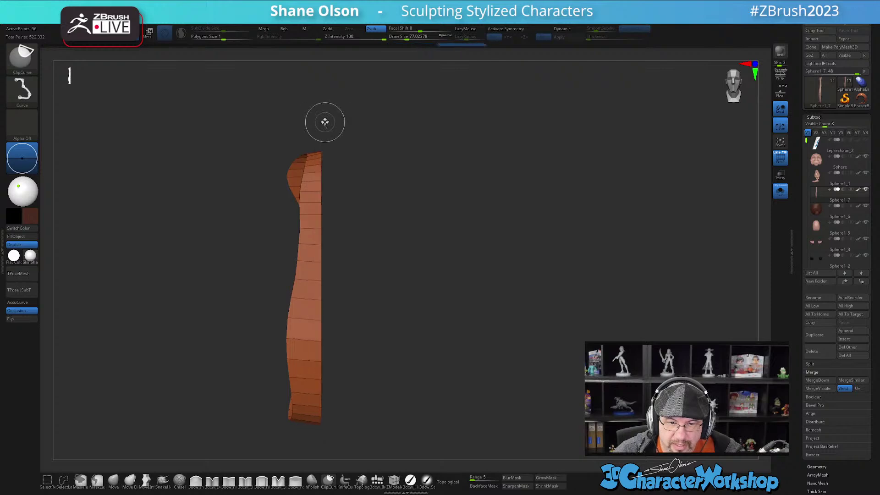
ctrl+drag(447, 220, 442, 261)
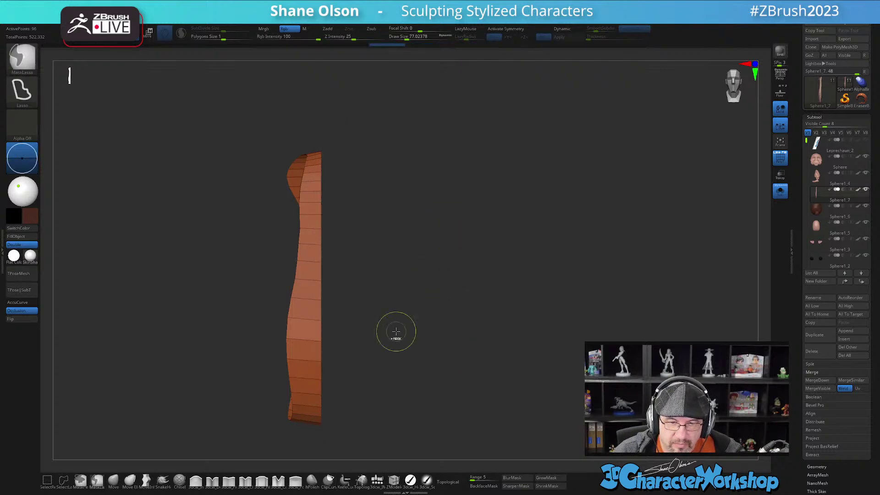
mouse_move(258, 112)
ctrl+shift+mouse_down()
mouse_move(236, 389)
mouse_move(253, 422)
mouse_move(280, 439)
ctrl+shift+mouse_up()
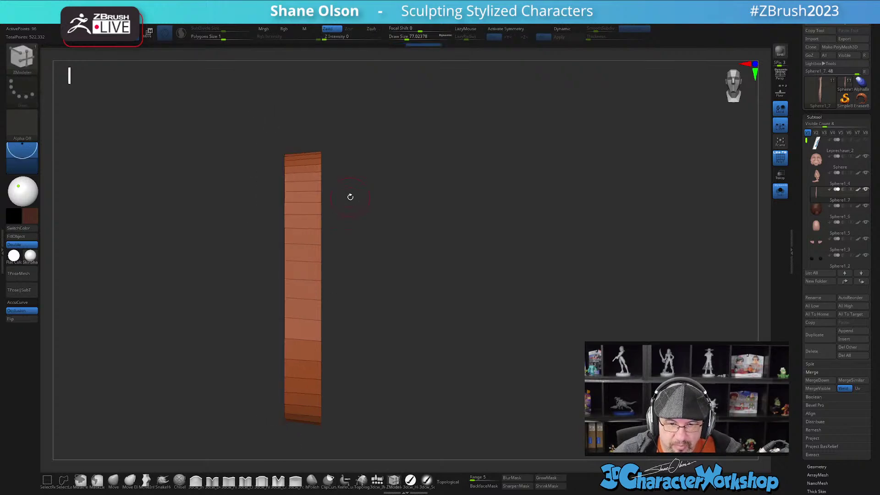
- Scale the strap narrower across its width, show the whole character, and move the strap outward toward the character's right shoulder
key(w)
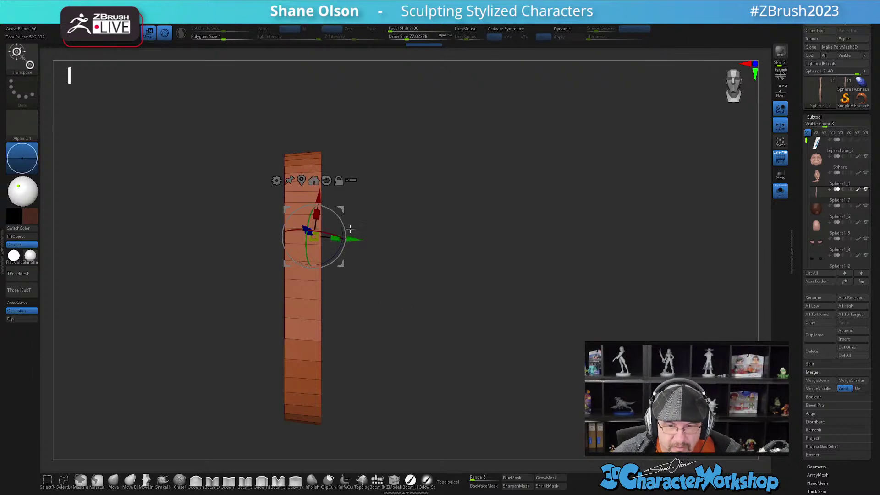
alt+click(327, 181)
drag(272, 237, 286, 238)
drag(426, 251, 463, 259)
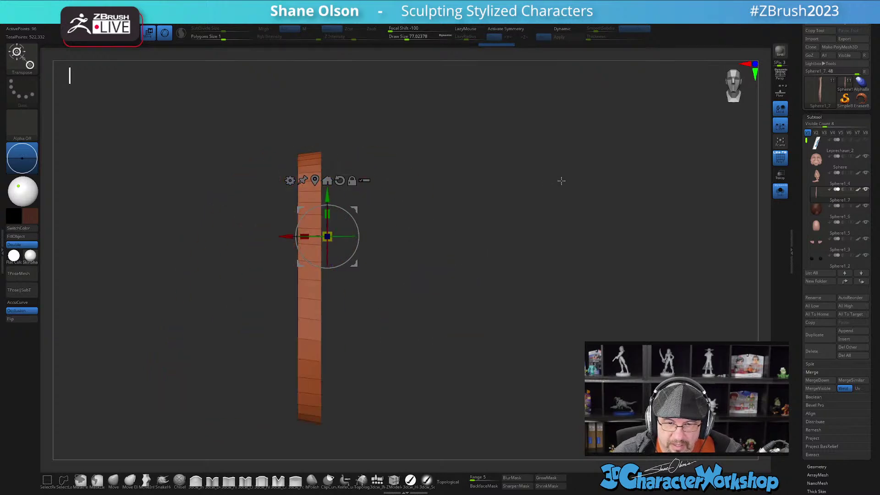
click(782, 195)
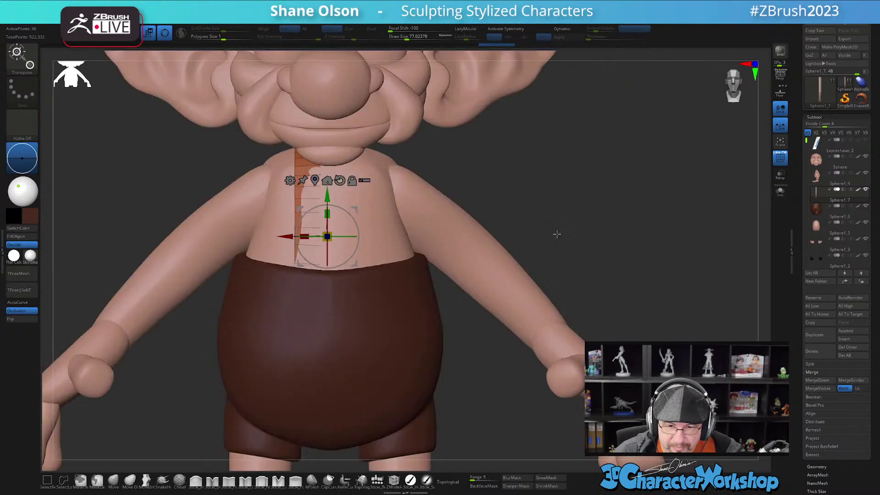
drag(285, 237, 264, 236)
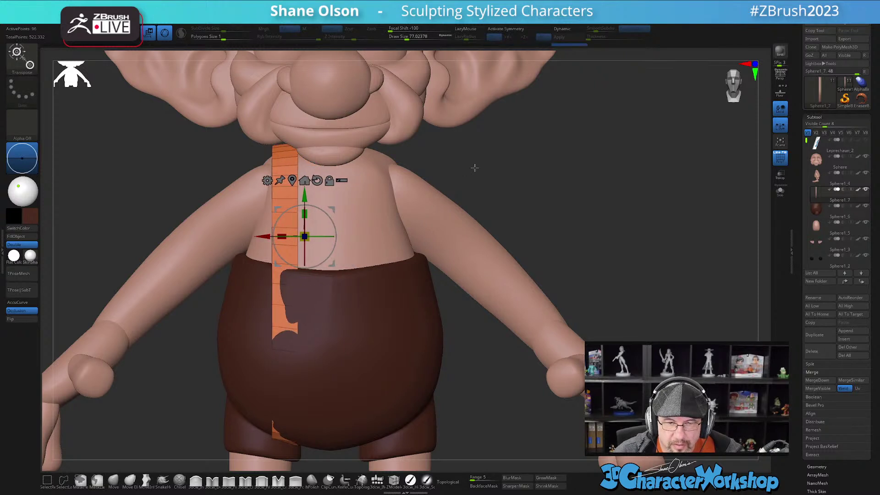
- Fit the strap closely over the back, shoulder and chest with the Move brush at a draw size of about 77
drag(460, 374, 472, 312)
drag(332, 209, 329, 212)
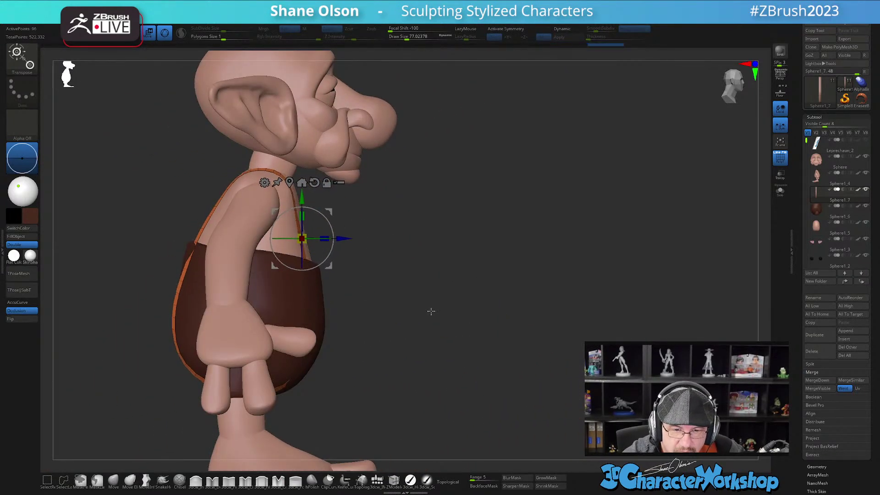
drag(428, 332, 375, 376)
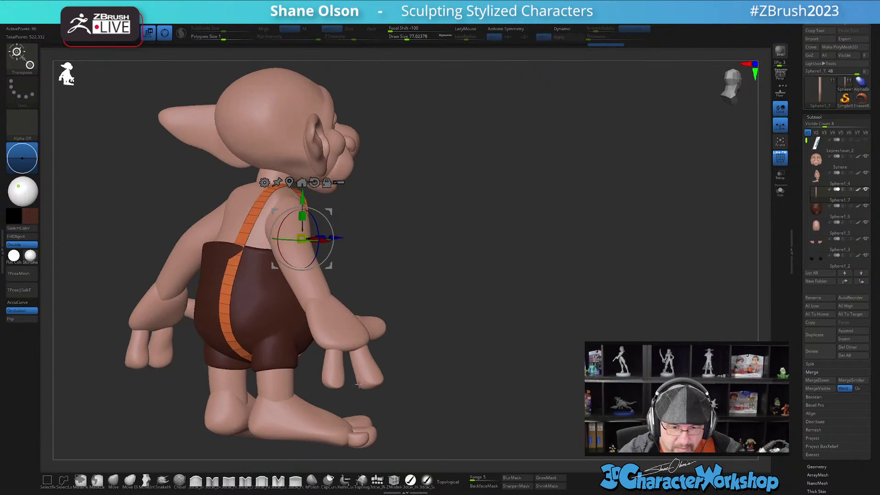
alt+drag(409, 311, 463, 318)
click(113, 481)
drag(403, 275, 428, 277)
mouse_move(428, 316)
mouse_down()
mouse_move(392, 325)
mouse_move(408, 320)
mouse_up()
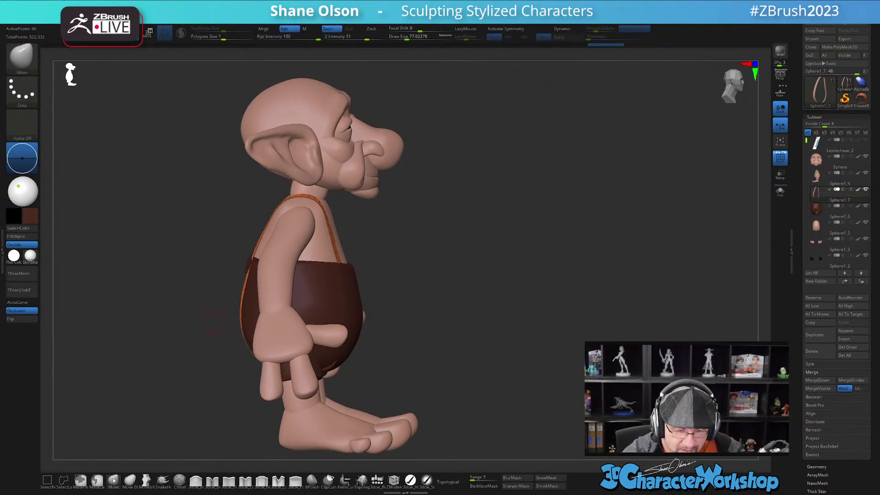
- Hide the strap's lower portion behind the shorts, keeping the section from the waistband over the shoulder
key(ctrl+shift)
mouse_move(235, 279)
ctrl+shift+mouse_down()
mouse_move(198, 300)
mouse_move(412, 320)
mouse_move(404, 278)
ctrl+shift+mouse_up()
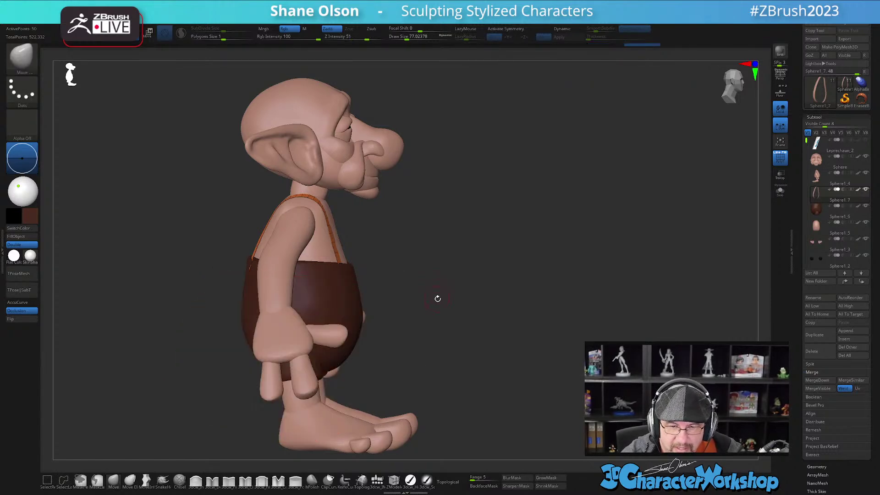
drag(477, 347, 456, 374)
drag(521, 360, 484, 362)
- Try to mirror and weld the partially hidden strap, and delete its hidden geometry
key(space)
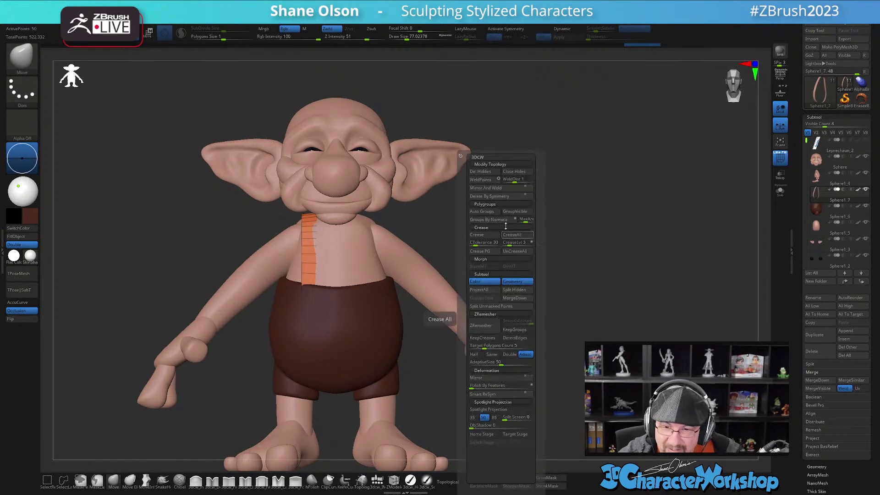
click(487, 188)
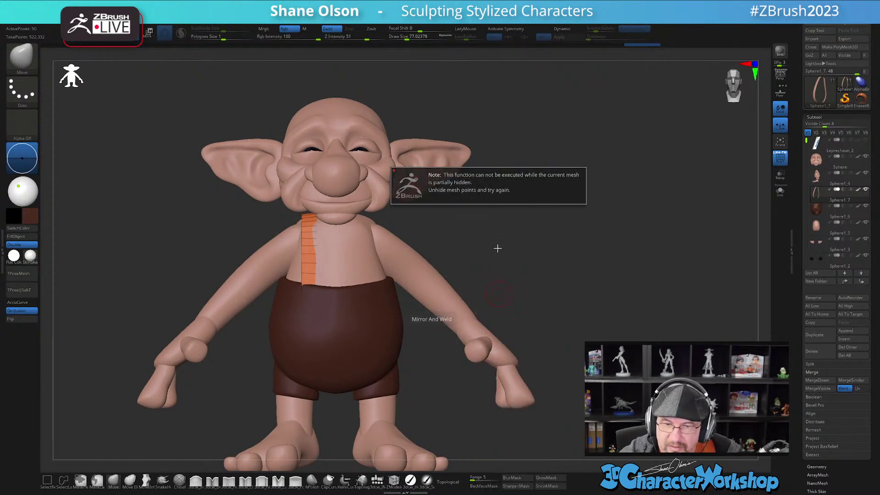
ctrl+shift+click(498, 270)
key(space)
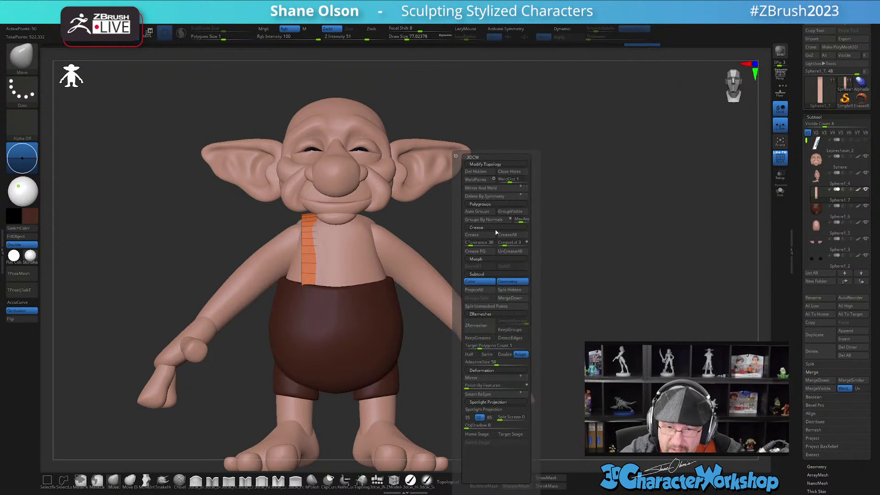
click(487, 196)
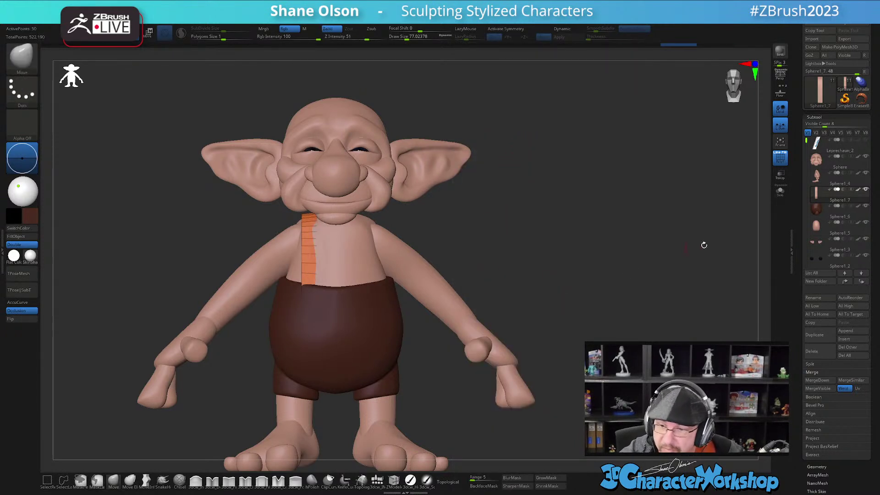
- Turn off local symmetry and use Mirror And Weld to create the matching strap on the other shoulder
click(780, 125)
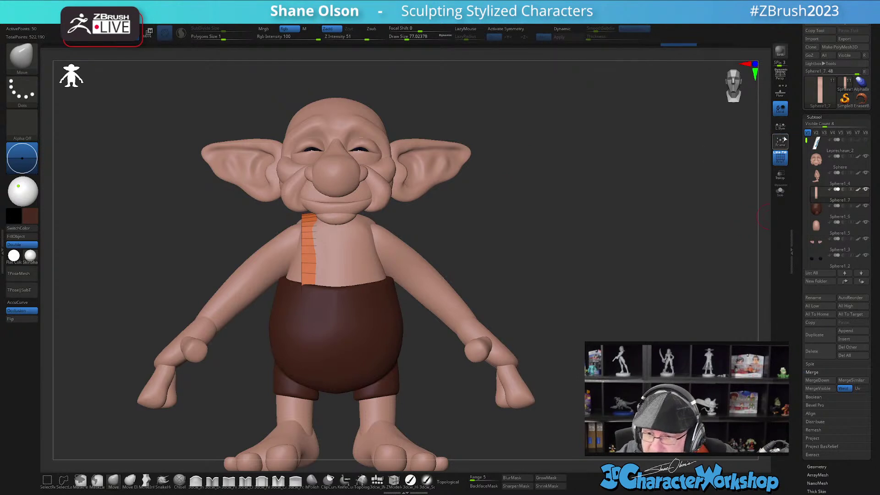
key(space)
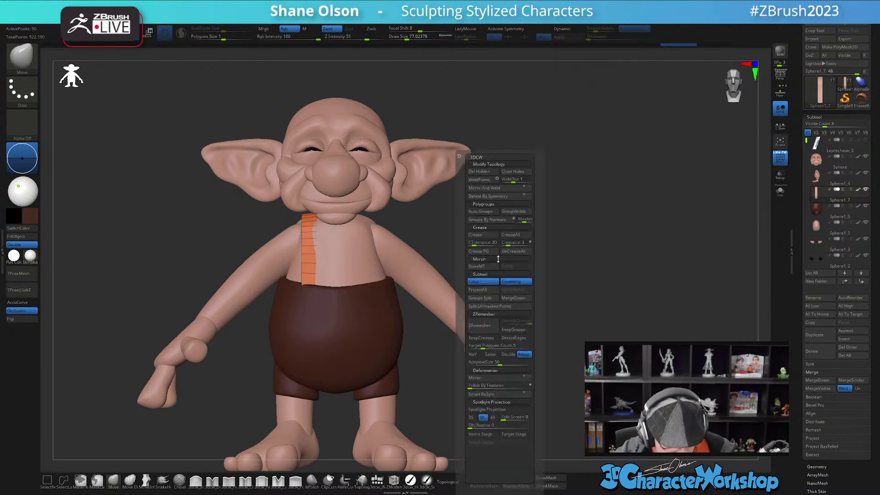
click(493, 189)
alt+drag(515, 287, 514, 291)
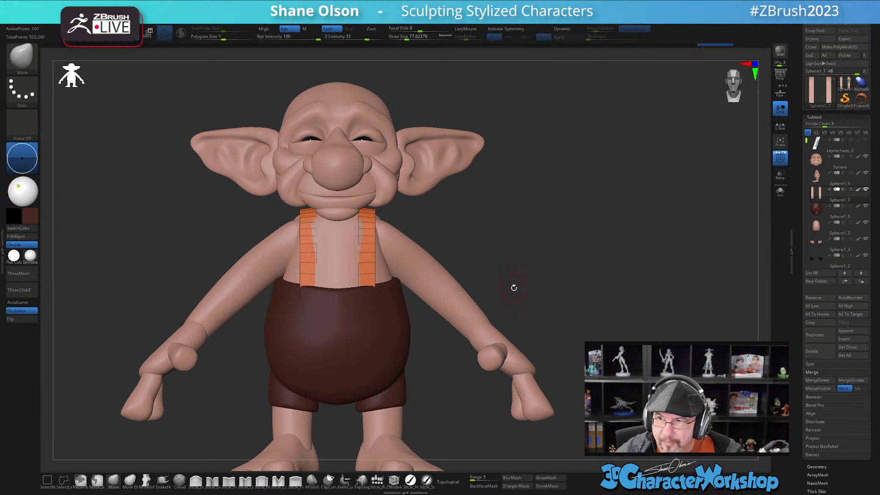
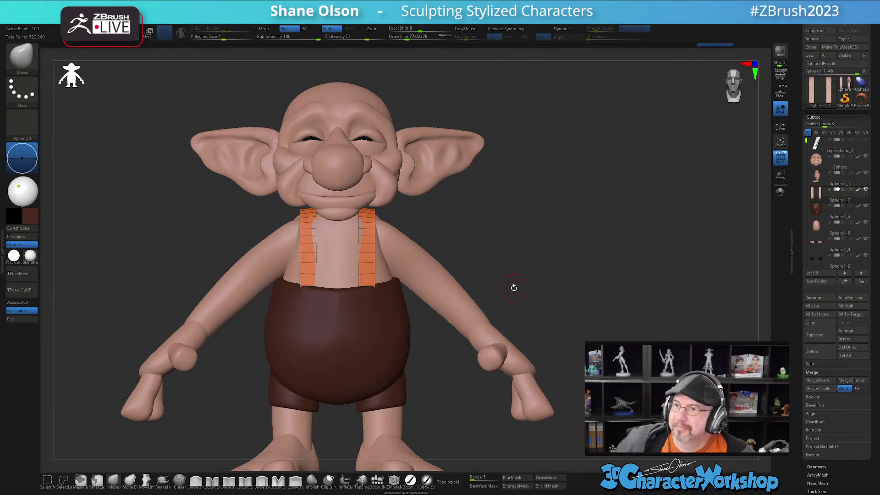
- Fill the suspender straps with the dark brown colour used for the trousers and hide their wireframe
mouse_move(529, 251)
alt+mouse_down()
mouse_move(557, 239)
mouse_move(519, 256)
alt+mouse_up()
drag(405, 270, 465, 249)
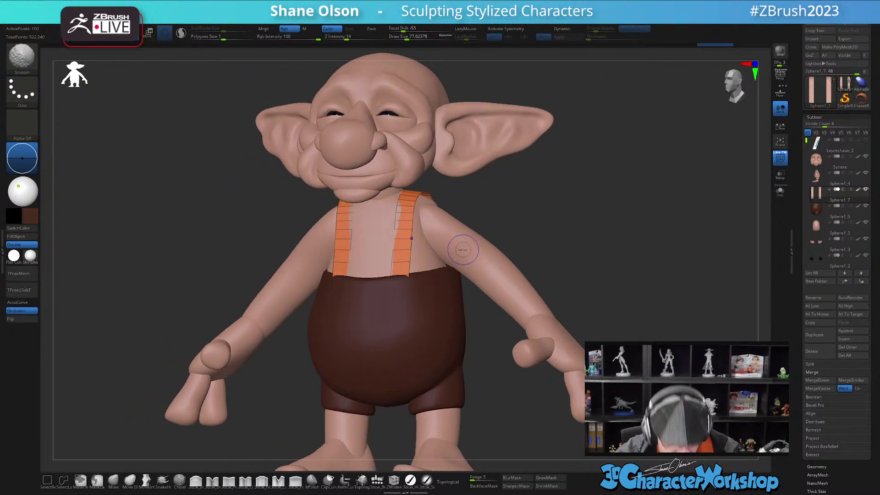
key(shift+f)
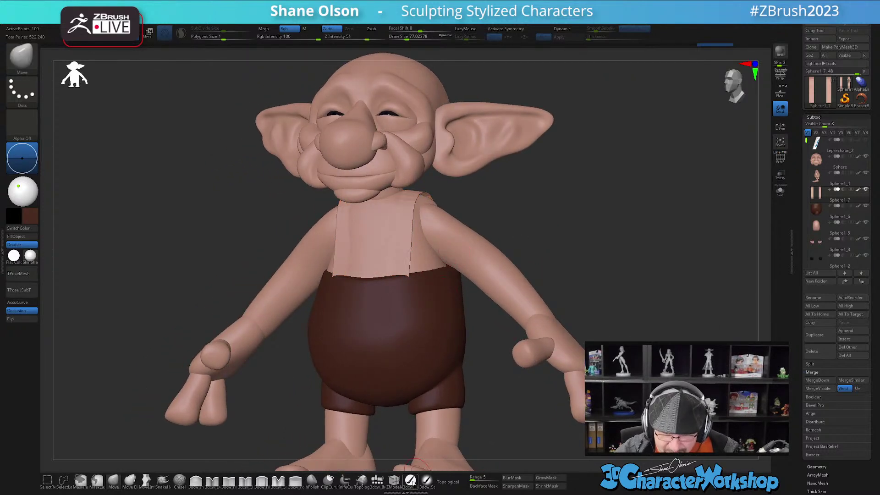
click(411, 479)
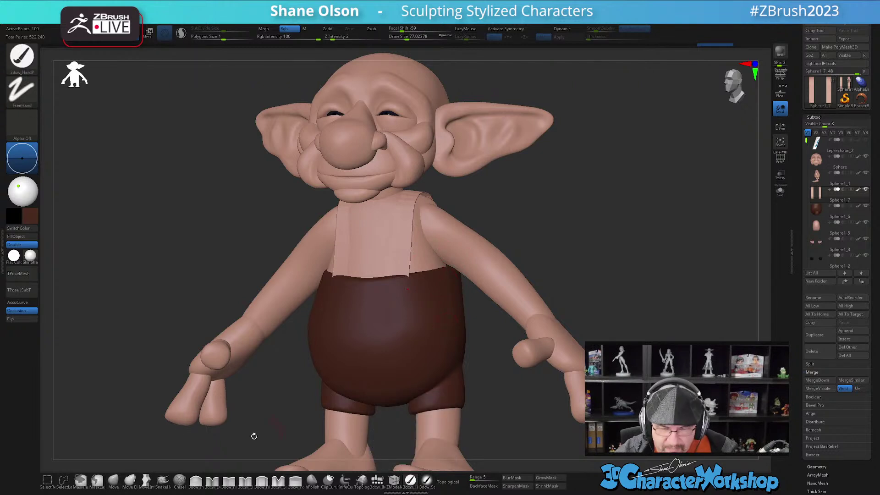
click(35, 238)
shift+right_drag(498, 273, 496, 287)
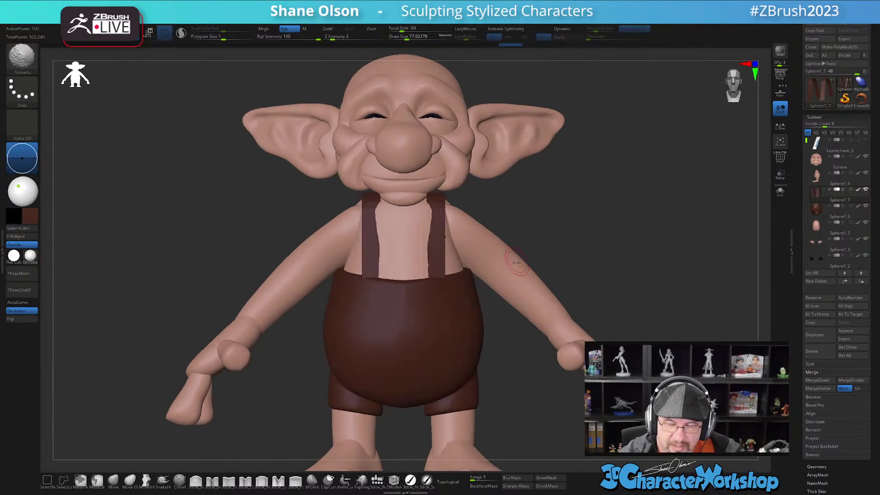
- Reshape one suspender strap with the Move brush so its front end extends straight down over the trousers' waistband
click(116, 480)
key(s)
drag(444, 247, 449, 248)
mouse_move(509, 238)
right_down()
mouse_move(442, 228)
mouse_move(436, 210)
right_up()
mouse_move(437, 213)
mouse_down()
mouse_move(427, 215)
mouse_move(426, 253)
mouse_up()
drag(444, 211, 445, 255)
key(s)
drag(443, 303, 434, 295)
mouse_move(445, 299)
right_down()
mouse_move(479, 293)
mouse_move(434, 309)
mouse_move(516, 364)
right_up()
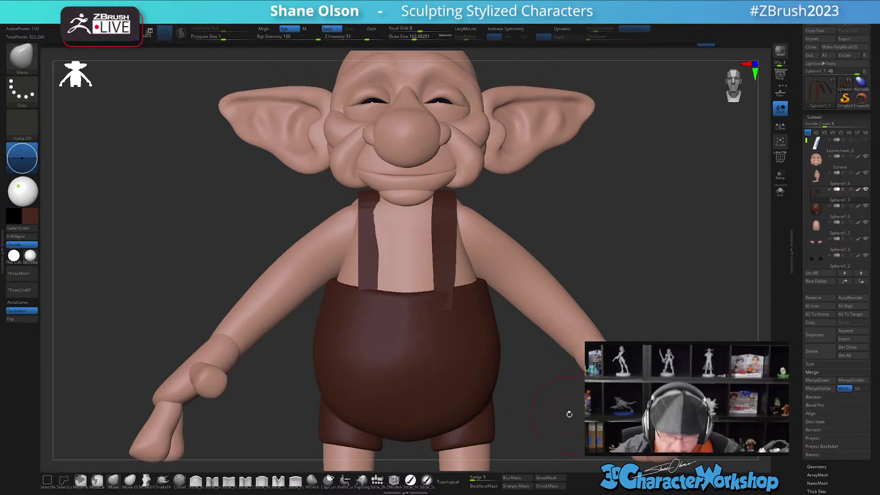
- Mirror the reshaped strap to the other side and turn on X symmetry
key(space)
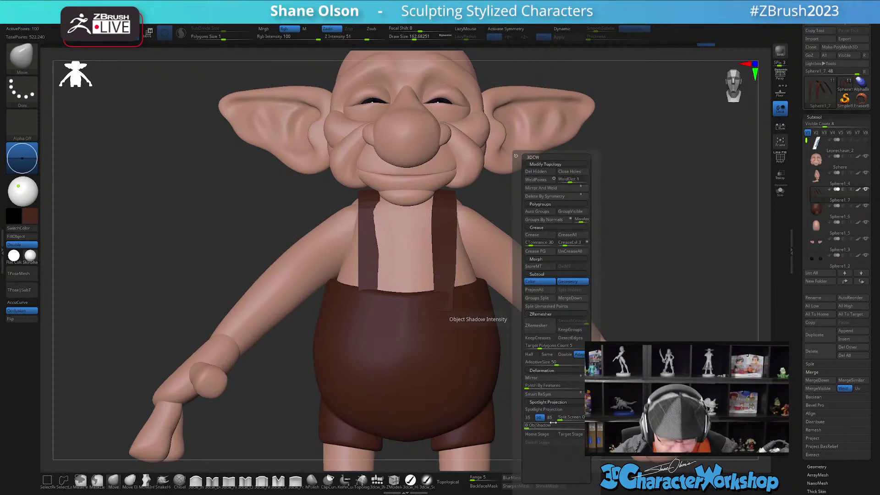
click(552, 379)
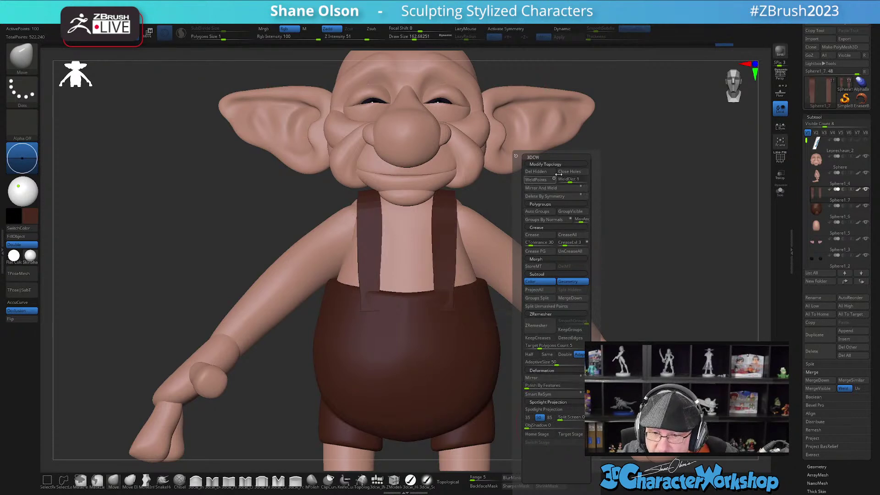
key(x)
- Adjust the front of both straps with the Move brush so they follow the chest and overlap the waistband
mouse_move(408, 324)
right_down()
mouse_move(399, 310)
mouse_move(347, 317)
right_up()
key(bracketright)
key(bracketleft)
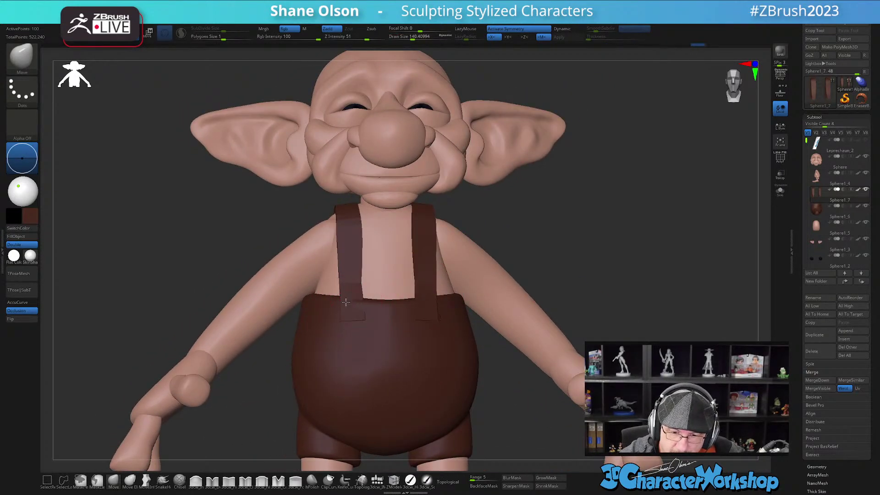
right_drag(362, 316, 351, 314)
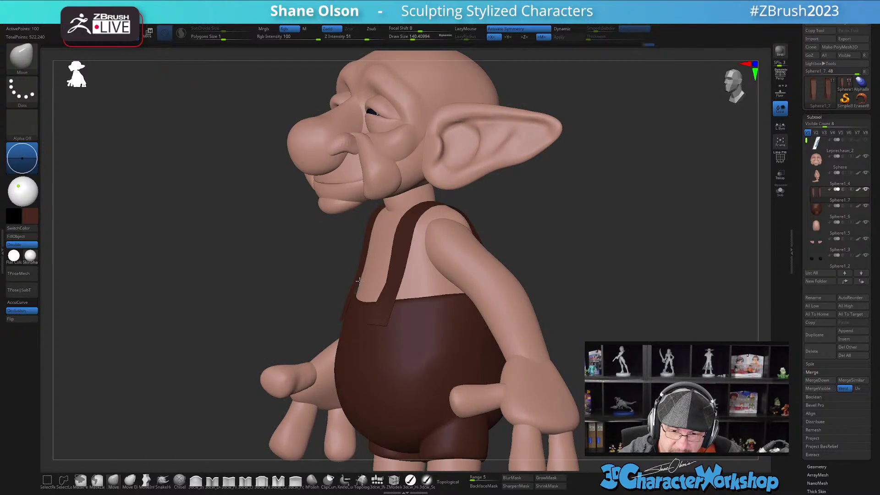
mouse_move(381, 254)
alt+right_down()
mouse_move(386, 239)
mouse_move(400, 259)
mouse_move(405, 251)
alt+right_up()
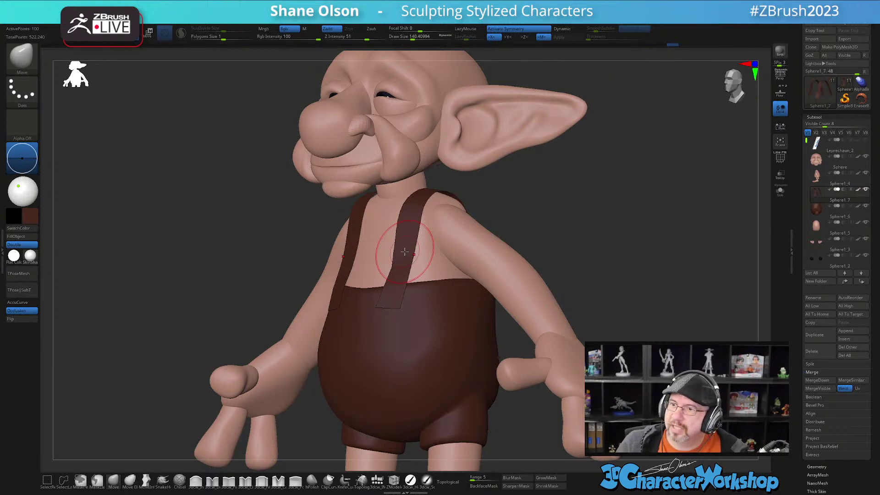
- Fit the straps around the shoulders and down the back with the Move brush, working from the side
right_drag(379, 243, 354, 287)
key(s)
drag(336, 295, 314, 280)
right_drag(321, 280, 385, 255)
right_drag(339, 284, 355, 279)
right_drag(316, 300, 294, 314)
key(s)
drag(260, 348, 267, 348)
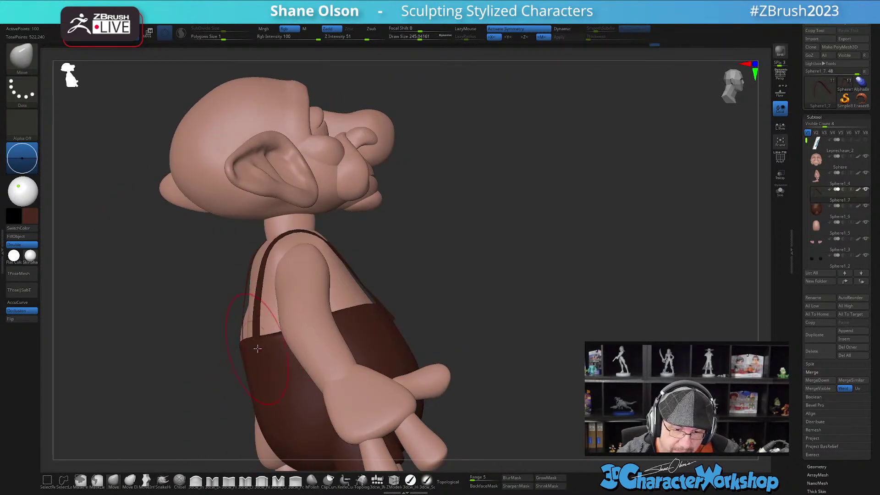
- Move the straps' lower back ends inward over the waistband with a larger Move brush
mouse_move(268, 310)
right_down()
mouse_move(255, 345)
mouse_move(252, 326)
mouse_move(252, 346)
mouse_move(307, 322)
right_up()
alt+right_drag(376, 275, 441, 284)
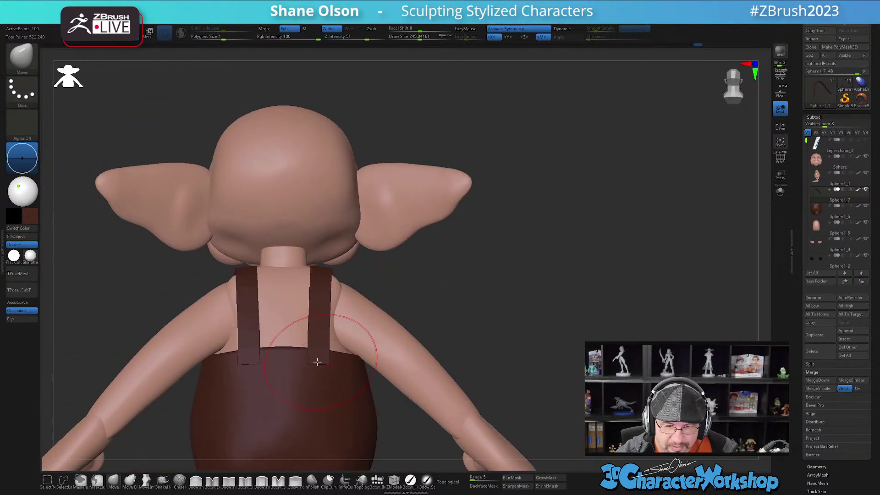
key(s)
drag(318, 362, 316, 363)
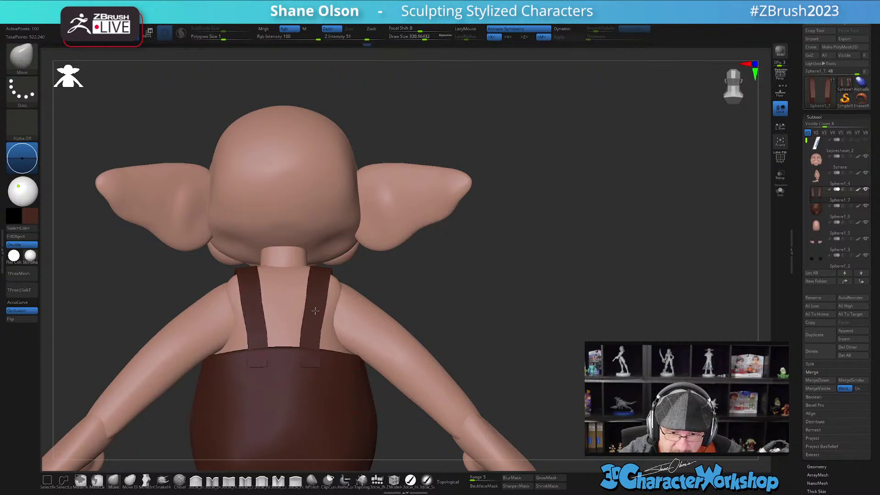
right_drag(494, 288, 434, 289)
drag(434, 289, 299, 345)
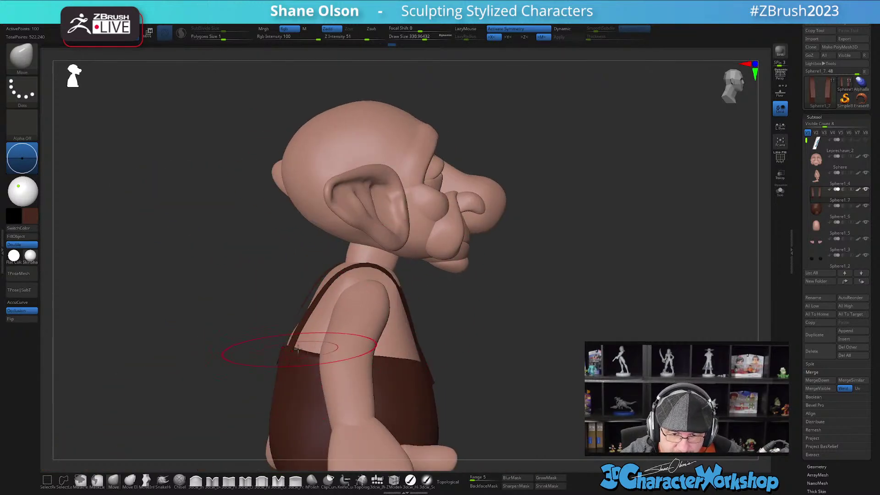
- Select the trousers and adjust the back of their waistline beneath the straps
alt+click(295, 358)
drag(292, 353, 398, 325)
drag(450, 331, 420, 325)
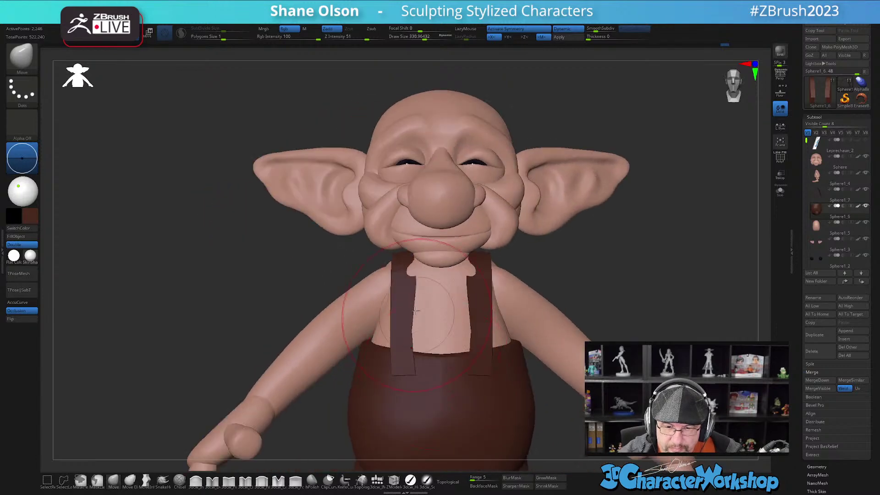
- Select the straps, show their wireframe and move their upper parts outward over the shoulders
alt+click(401, 316)
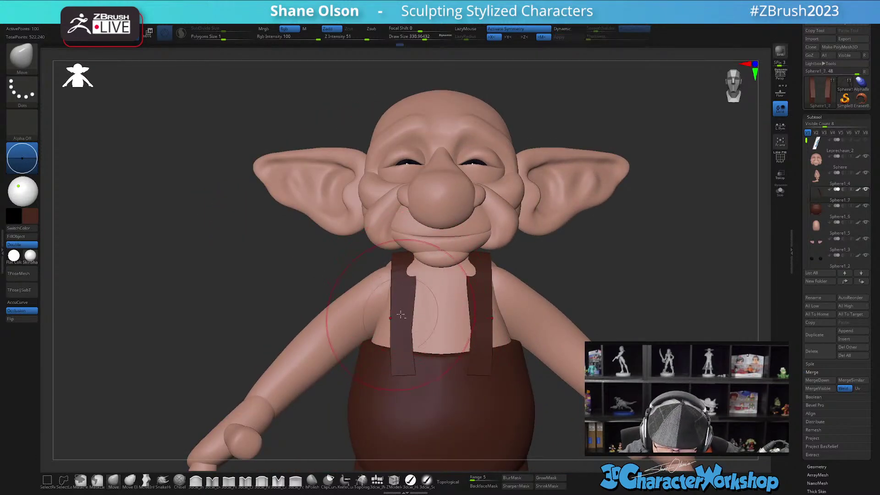
key(shift+f)
key(s)
drag(413, 270, 406, 284)
drag(402, 324, 398, 326)
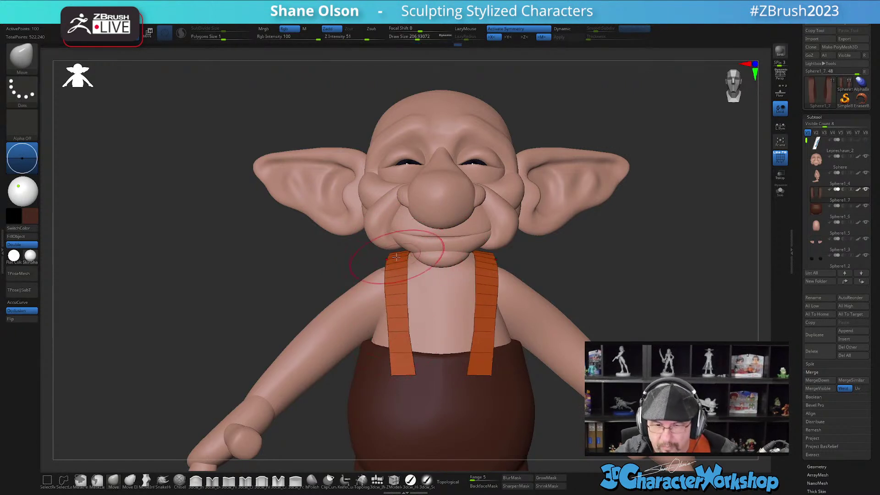
- Hide the wireframe and nudge the front section of the straps to sit closer along the chest
alt+drag(604, 321, 576, 283)
key(shift+f)
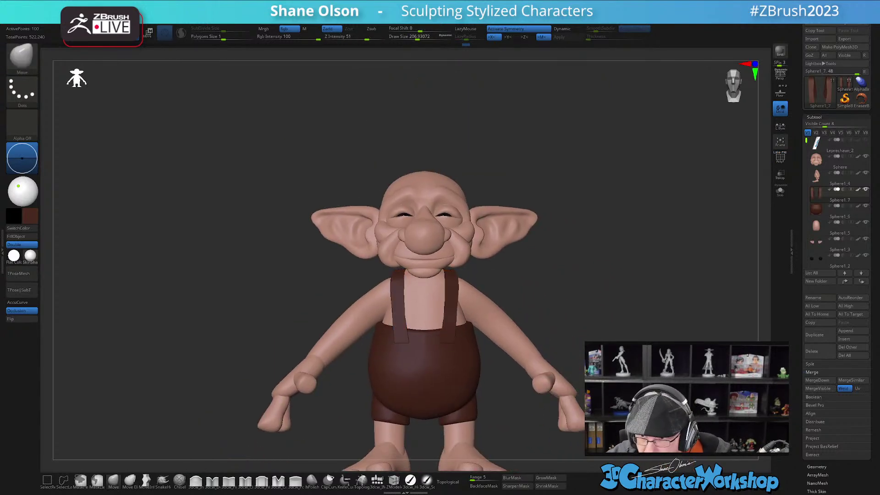
mouse_move(652, 340)
right_down()
mouse_move(571, 275)
mouse_move(570, 255)
mouse_move(507, 244)
mouse_move(520, 226)
right_up()
key(s)
drag(373, 274, 373, 260)
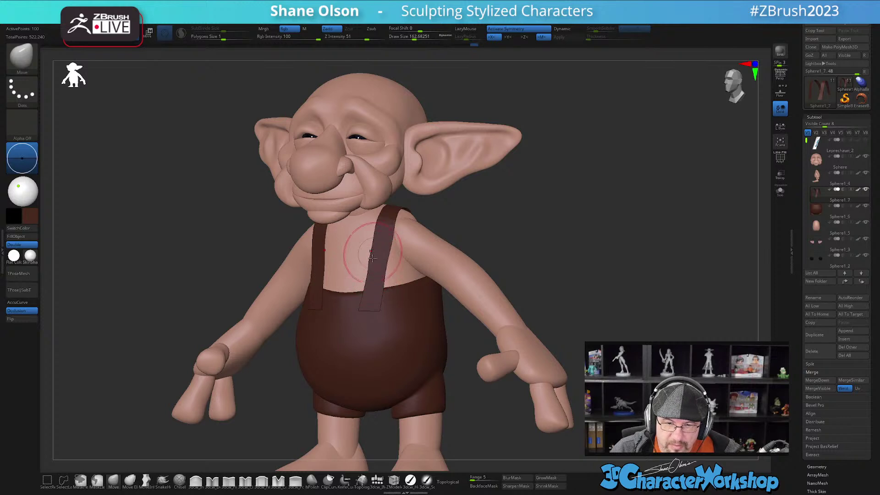
- Enable dynamic subdivision on the straps and set their thickness to 0.01413
right_drag(541, 218, 510, 266)
key(d)
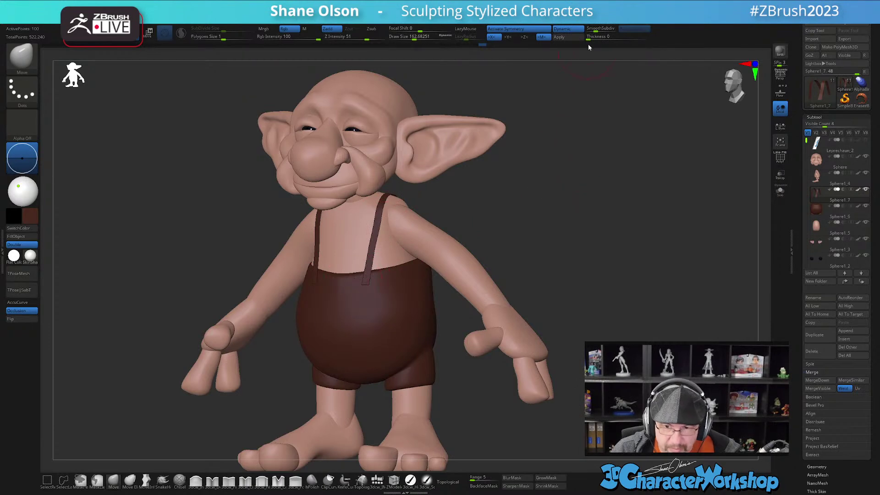
drag(603, 40, 605, 39)
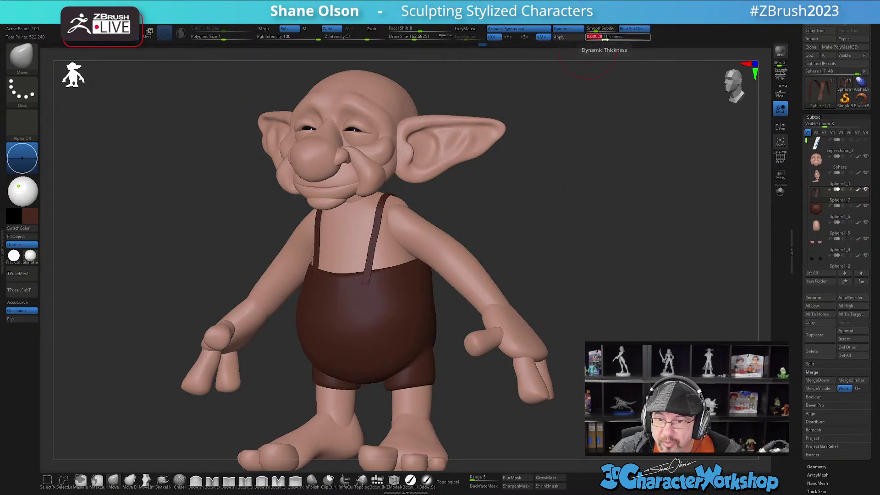
alt+drag(521, 171, 680, 98)
drag(605, 39, 608, 40)
drag(577, 176, 597, 169)
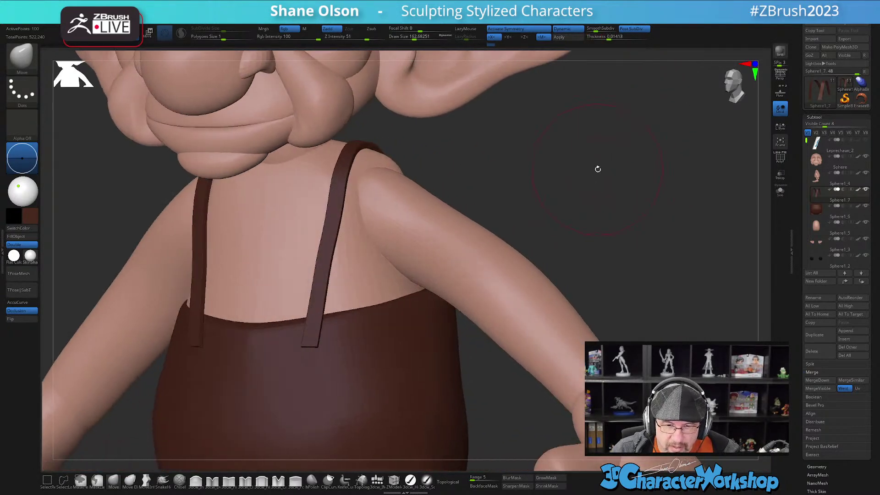
- Turn off Post SubDiv for the straps, show their wireframe and turn the option back on
click(630, 29)
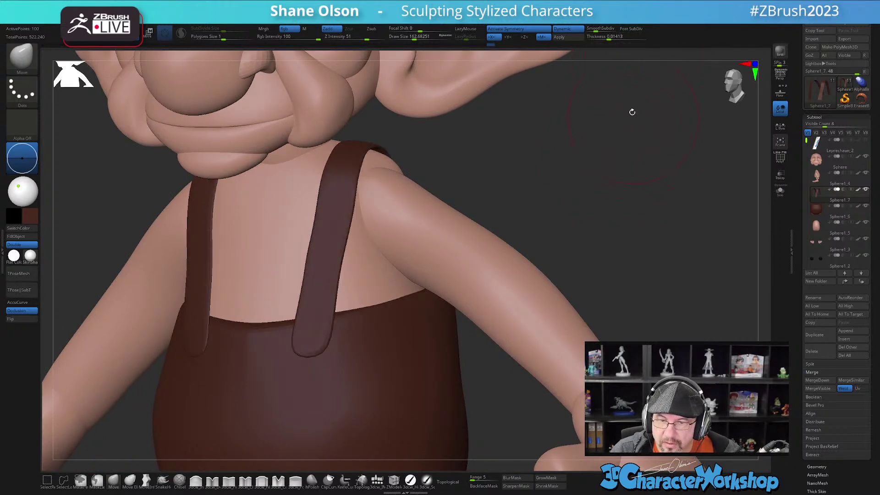
drag(580, 153, 577, 145)
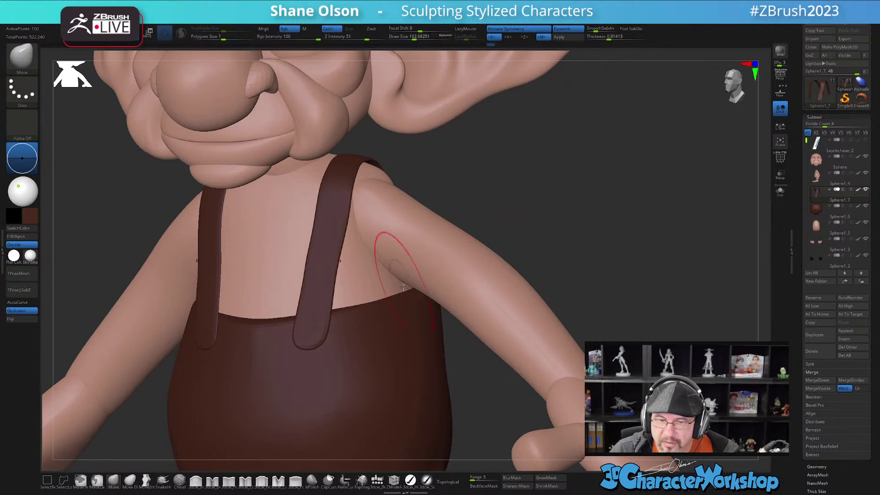
key(shift+f)
drag(605, 218, 579, 127)
click(634, 28)
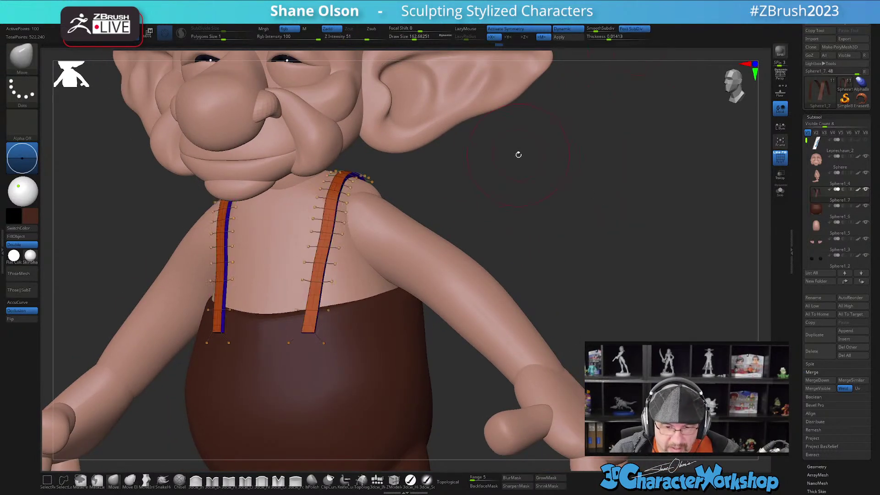
- Try creasing the straps' edges, undo the crease and hide the wireframe
key(space)
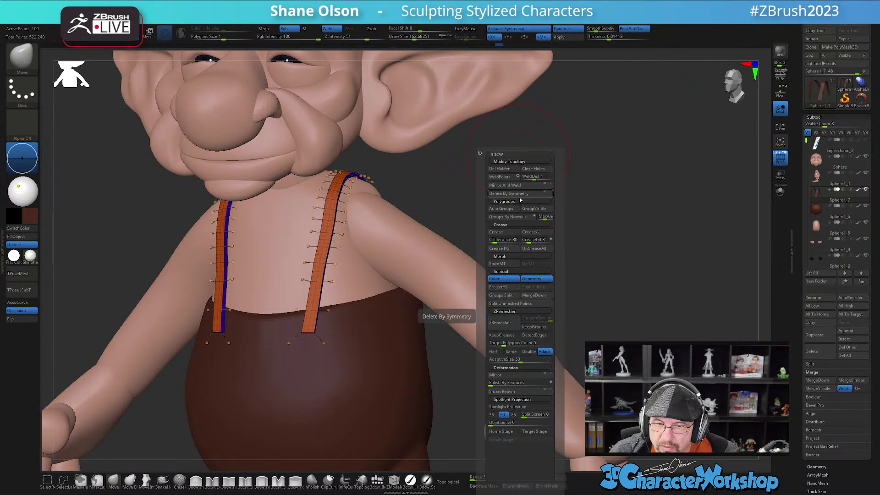
click(507, 232)
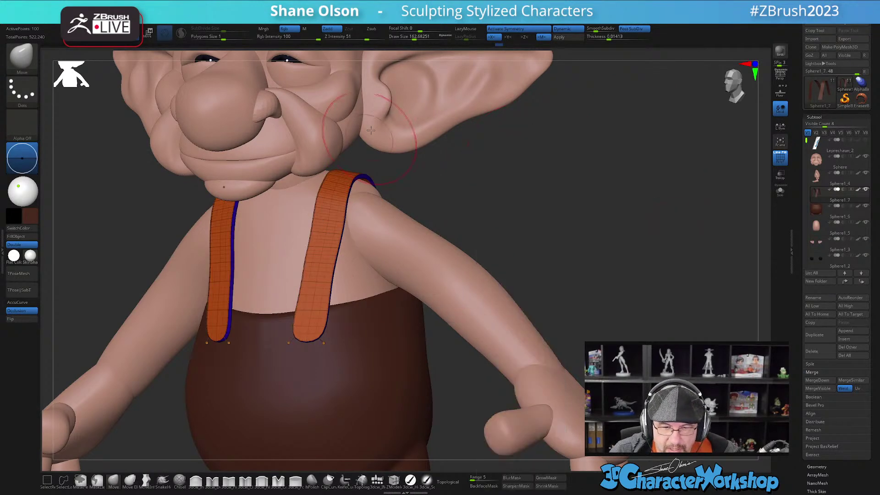
drag(521, 191, 545, 201)
key(shift+f)
key(ctrl+z)
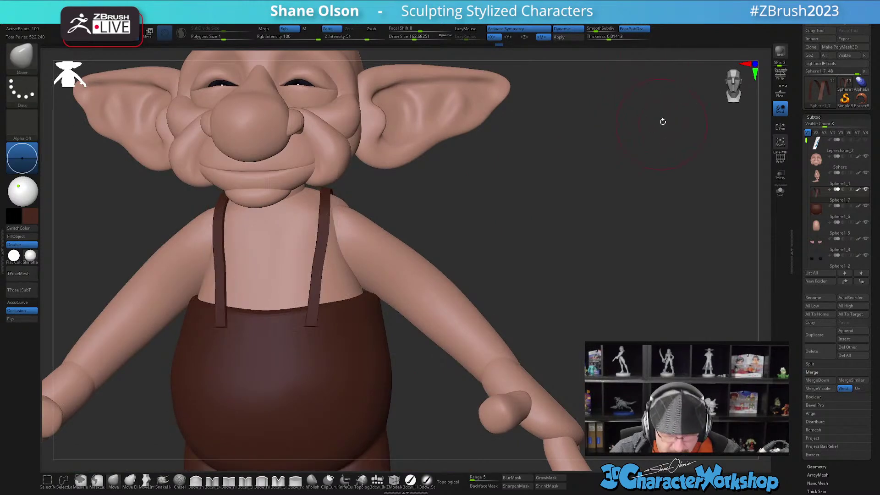
- Increase the dynamic thickness of the suspender straps
drag(548, 177, 581, 148)
drag(608, 39, 614, 39)
drag(494, 213, 479, 218)
mouse_move(543, 196)
mouse_down()
mouse_move(543, 182)
mouse_move(540, 202)
mouse_up()
- Broaden and reposition the straps' lower front ends with the Move brush so they taper upward from the waistband
mouse_move(353, 264)
right_down()
mouse_move(359, 303)
mouse_move(343, 298)
mouse_move(356, 281)
right_up()
mouse_move(356, 281)
alt+mouse_down()
mouse_move(349, 295)
mouse_move(348, 286)
alt+mouse_up()
key(s)
drag(329, 322, 314, 301)
right_drag(315, 362, 342, 365)
key(s)
mouse_move(301, 375)
mouse_down()
mouse_move(312, 386)
mouse_move(286, 387)
mouse_move(302, 369)
mouse_move(292, 358)
mouse_move(304, 337)
mouse_up()
key(s)
ctrl+right_drag(343, 395, 351, 358)
mouse_move(385, 405)
right_down()
mouse_move(353, 390)
mouse_move(361, 398)
mouse_move(395, 315)
right_up()
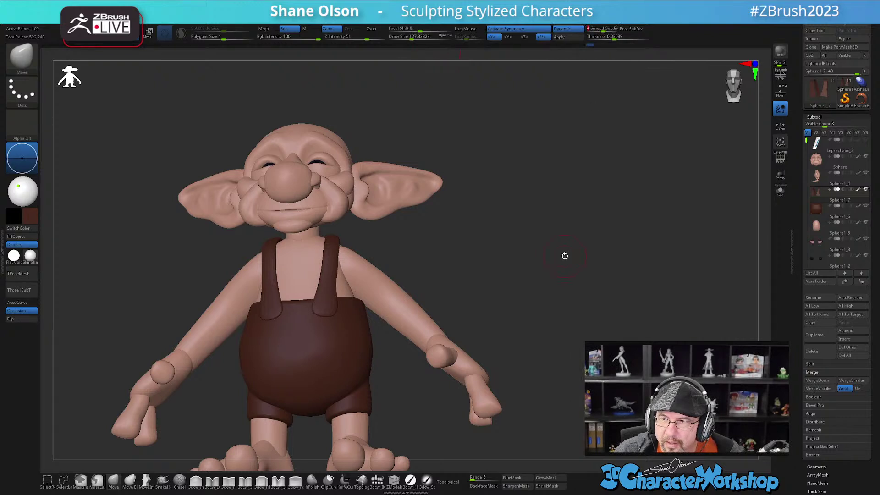
- Examine the character's straps and overall proportions from the front, side and back
shift+drag(565, 246, 524, 228)
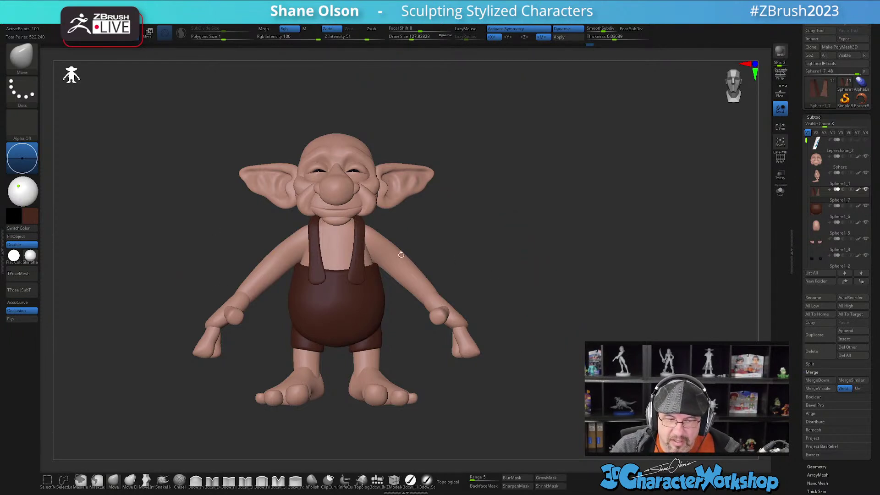
drag(513, 221, 512, 216)
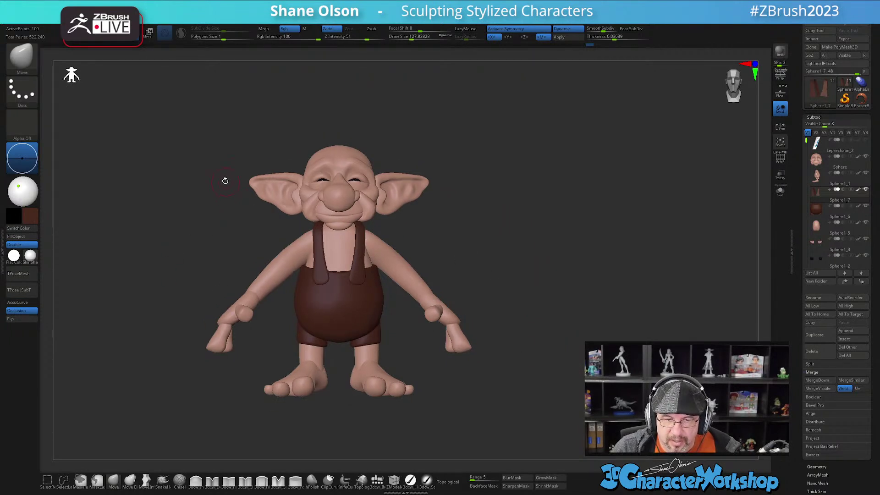
shift+drag(543, 241, 557, 205)
mouse_move(556, 249)
mouse_down()
mouse_move(540, 249)
mouse_move(549, 252)
mouse_up()
drag(593, 235, 550, 226)
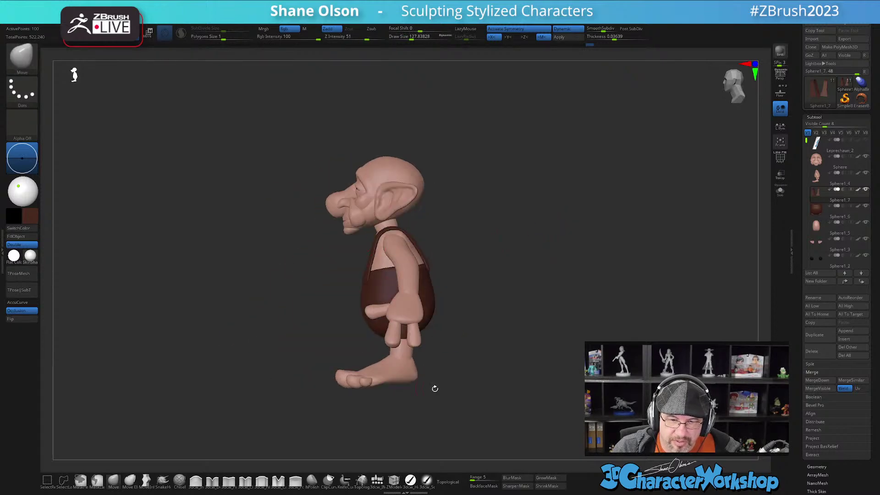
drag(485, 288, 548, 271)
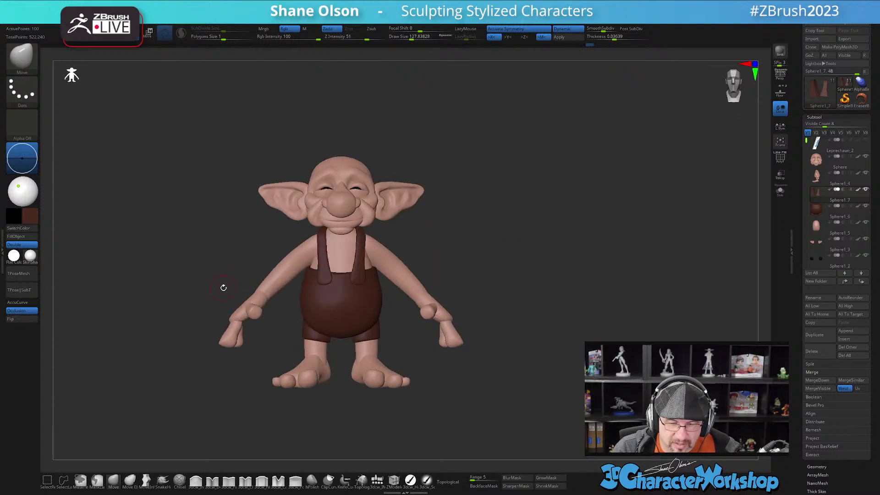
mouse_move(493, 214)
mouse_down()
mouse_move(471, 226)
mouse_move(598, 247)
mouse_move(550, 254)
mouse_up()
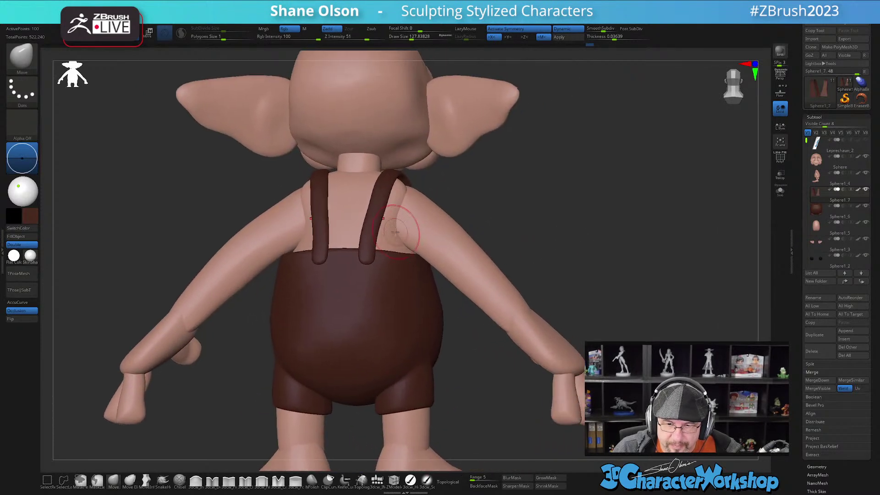
- Widen the lower back ends of the suspender straps so they flare over the trousers' waistband
key(shift+f)
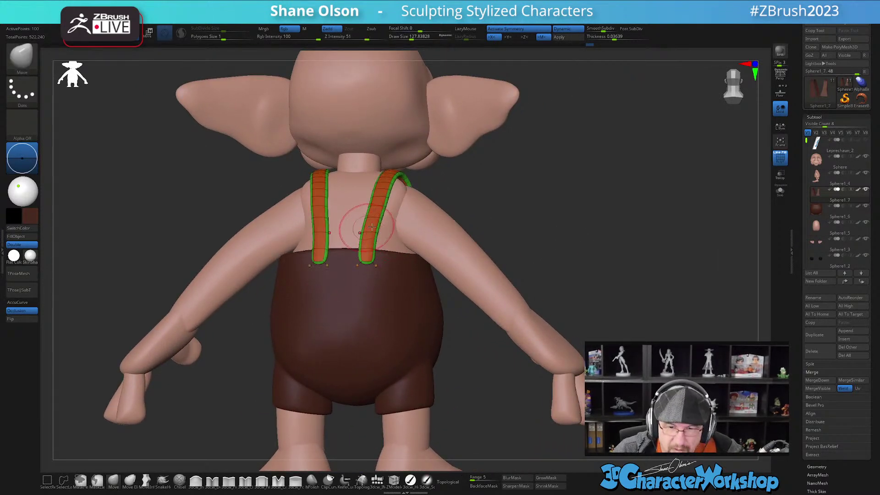
mouse_move(366, 336)
right_down()
mouse_move(380, 316)
mouse_move(375, 328)
right_up()
mouse_move(374, 266)
mouse_down()
mouse_move(374, 279)
mouse_move(384, 281)
mouse_move(382, 253)
mouse_move(350, 252)
mouse_up()
drag(373, 227, 377, 226)
drag(358, 232, 357, 233)
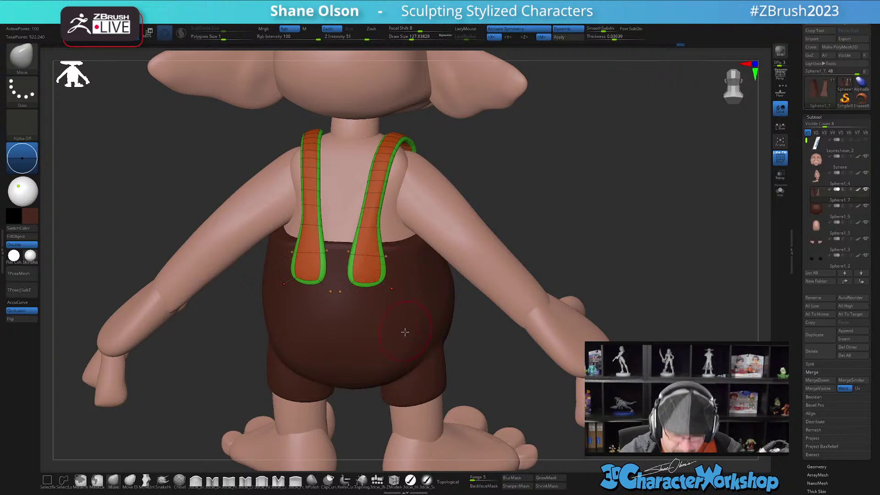
key(shift+f)
- Insert mirrored cylinders on the lower front ends of both suspender straps as the base for buttons
right_drag(404, 329, 397, 301)
right_drag(397, 301, 440, 297)
click(377, 480)
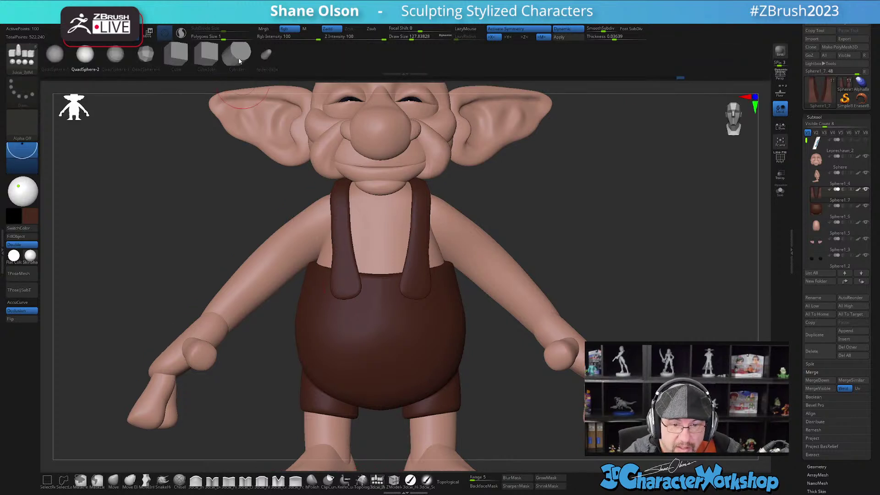
drag(416, 281, 417, 290)
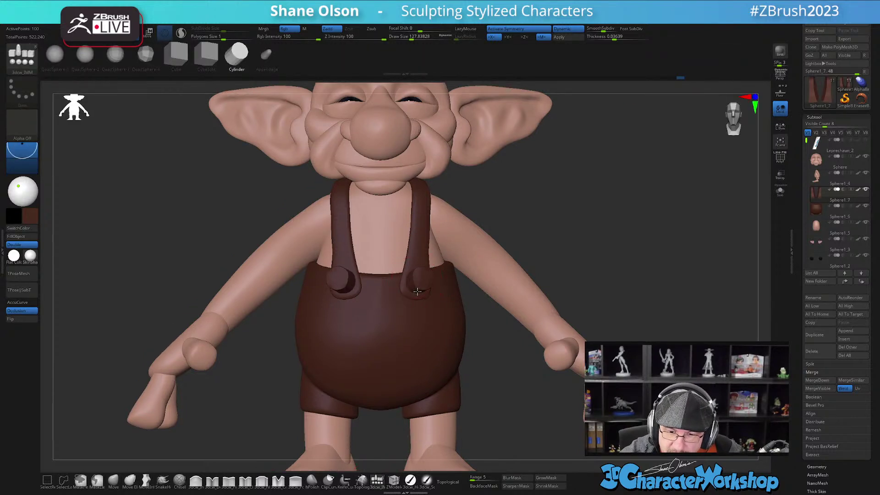
click(417, 293)
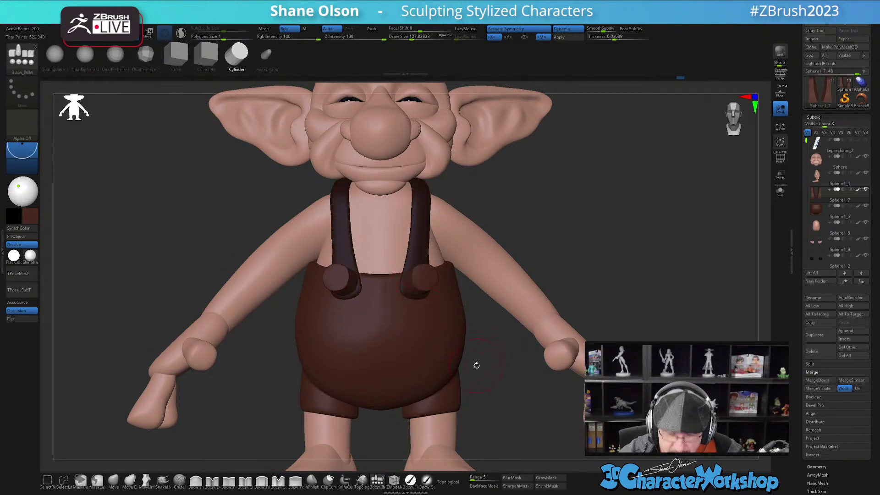
- Scale and flatten the cylinders into buttons seated against the straps, with local symmetry turned on
key(w)
drag(487, 350, 323, 343)
drag(417, 281, 414, 279)
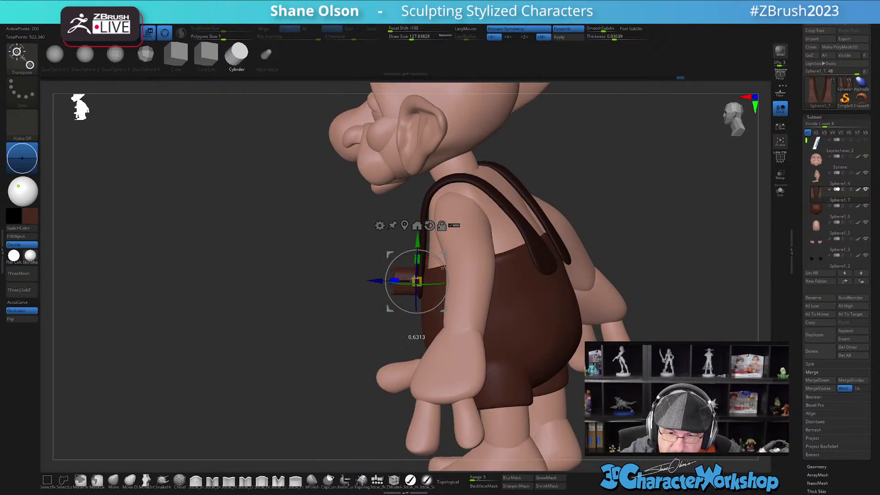
right_drag(468, 275, 381, 272)
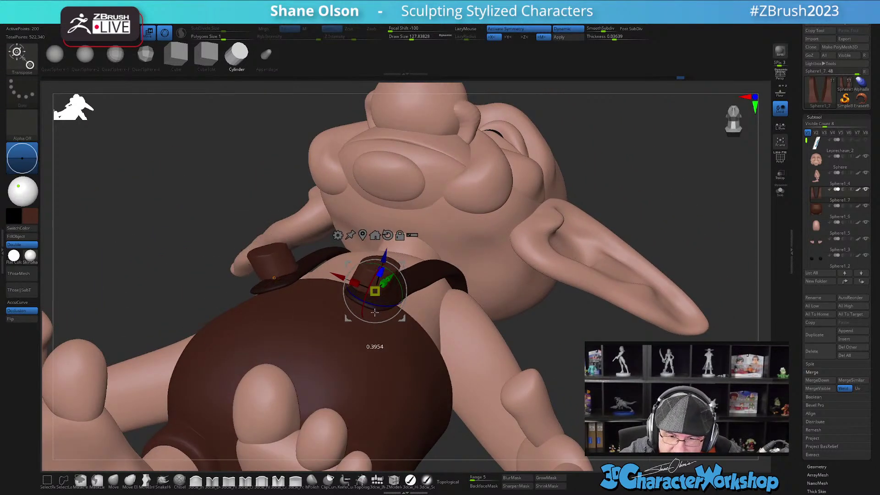
click(780, 124)
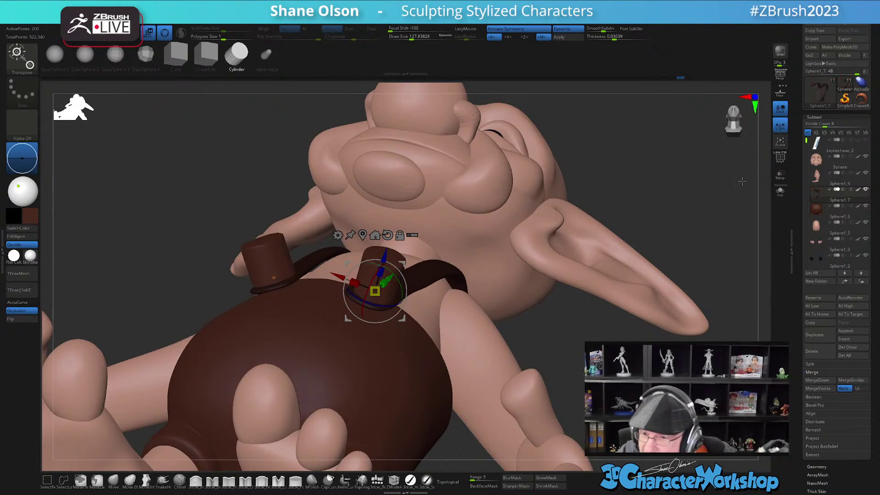
drag(383, 281, 370, 335)
- Split the unmasked button geometry from the straps into its own subtool
right_drag(369, 339, 410, 361)
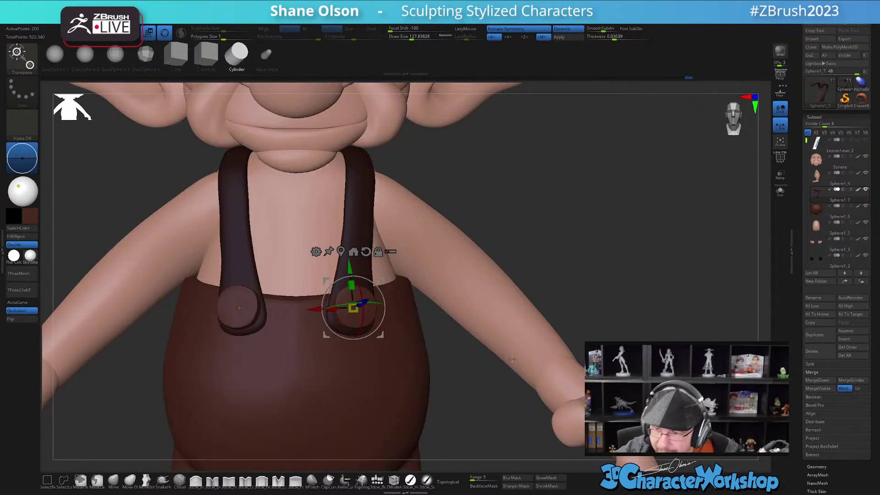
key(space)
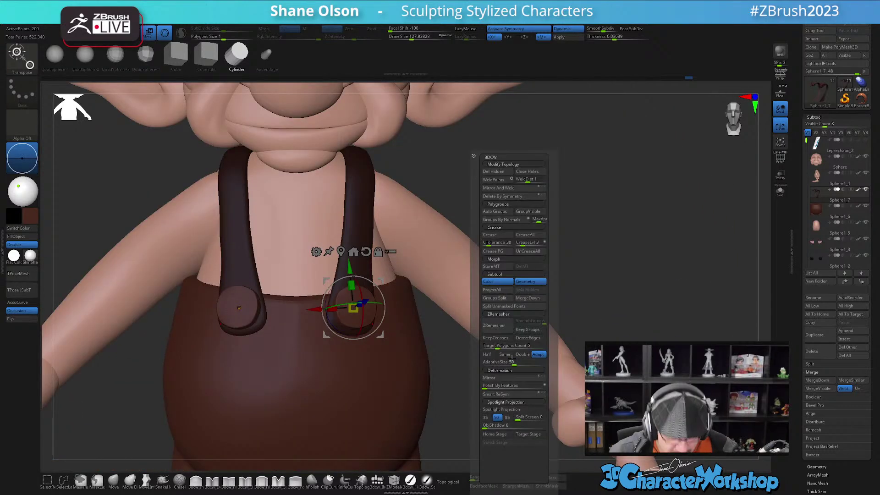
click(510, 308)
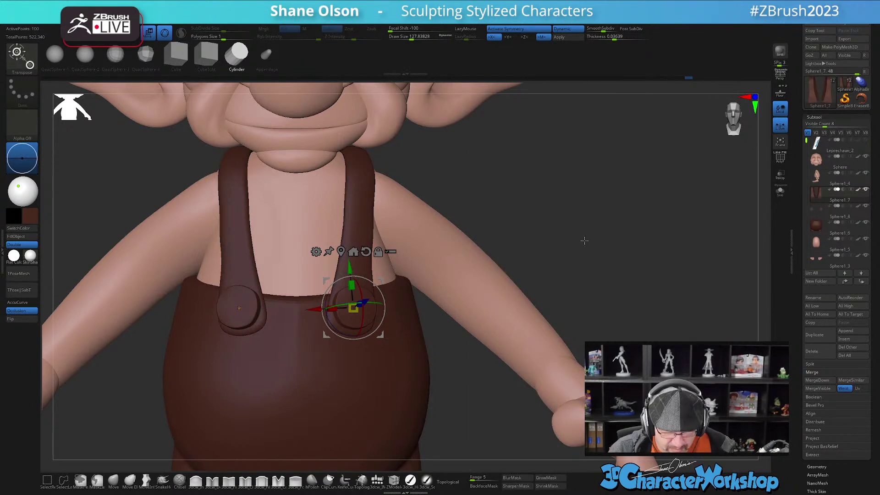
- Select the separate buttons subtool and fill it with a medium grey colour
key(f)
right_drag(550, 245, 534, 232)
click(36, 222)
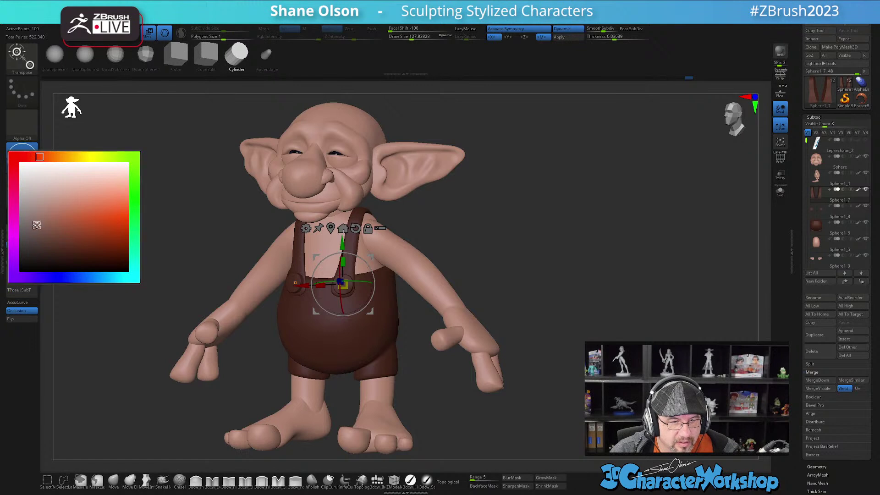
click(22, 233)
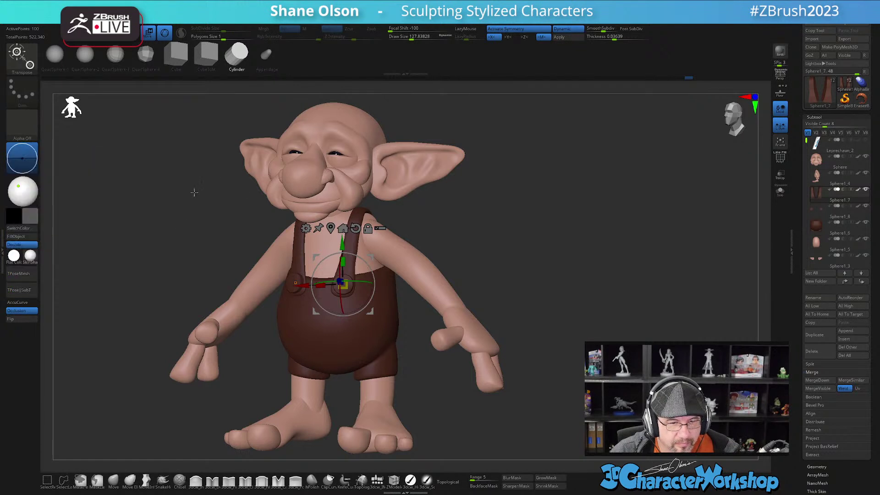
click(415, 482)
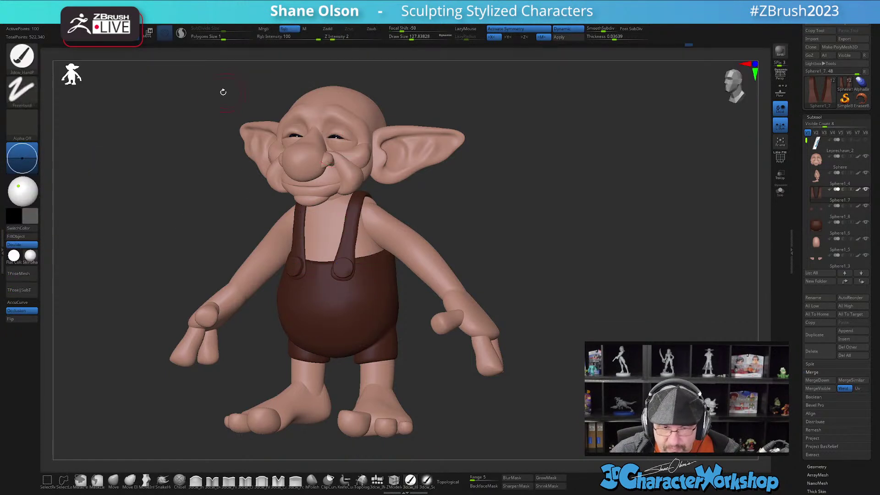
click(16, 238)
key(shift+f)
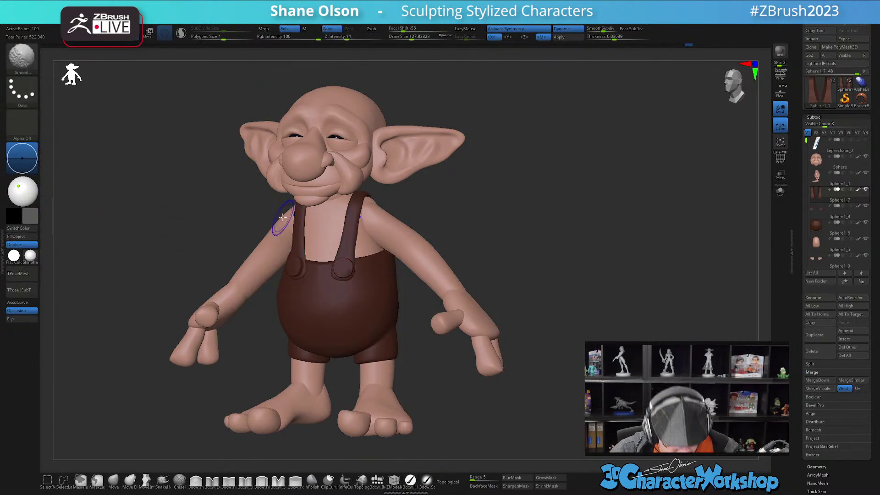
key(Down)
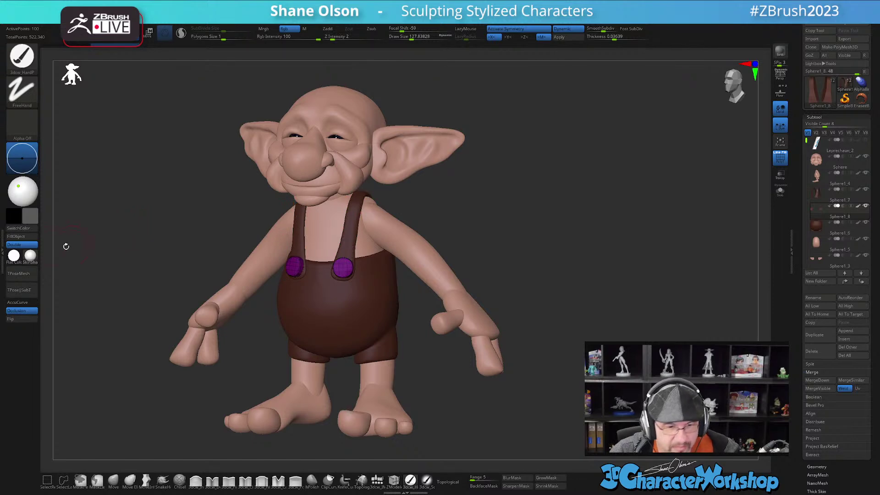
key(shift+f)
drag(192, 206, 190, 265)
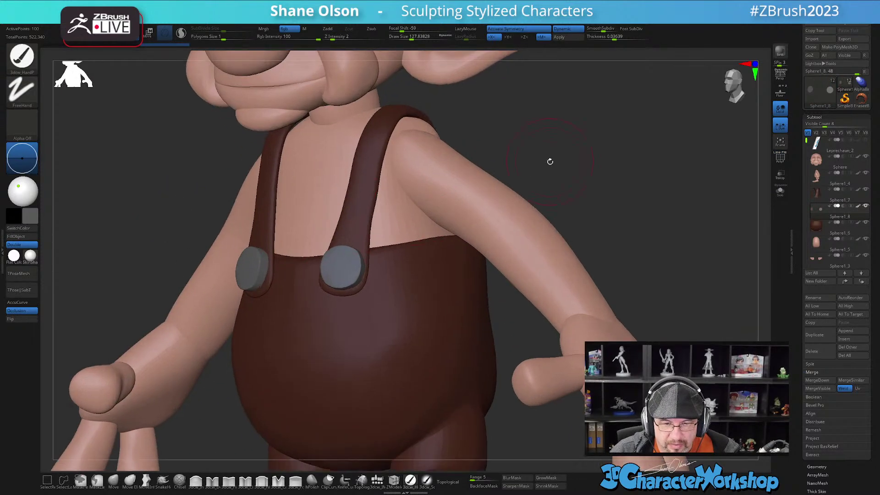
- Flatten the grey buttons along their depth so they sit thinner on the straps
key(w)
drag(425, 337, 363, 373)
mouse_move(337, 255)
mouse_down()
mouse_move(438, 258)
mouse_move(420, 247)
mouse_up()
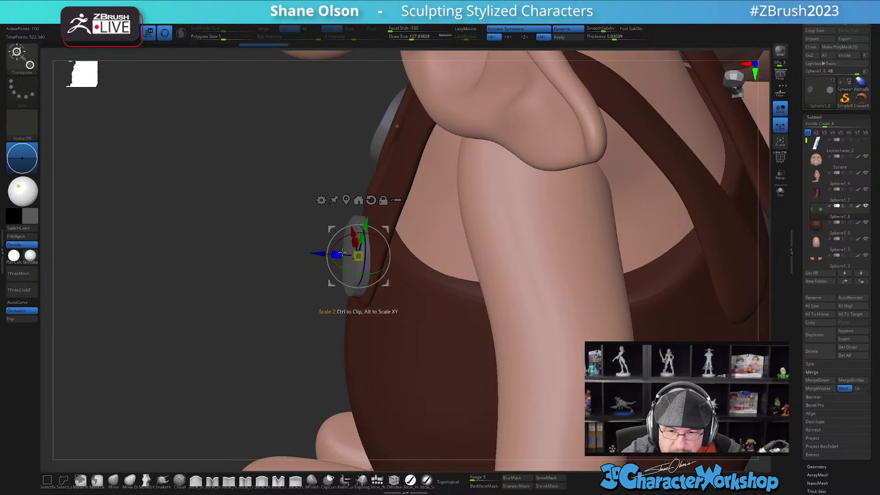
drag(347, 254, 347, 254)
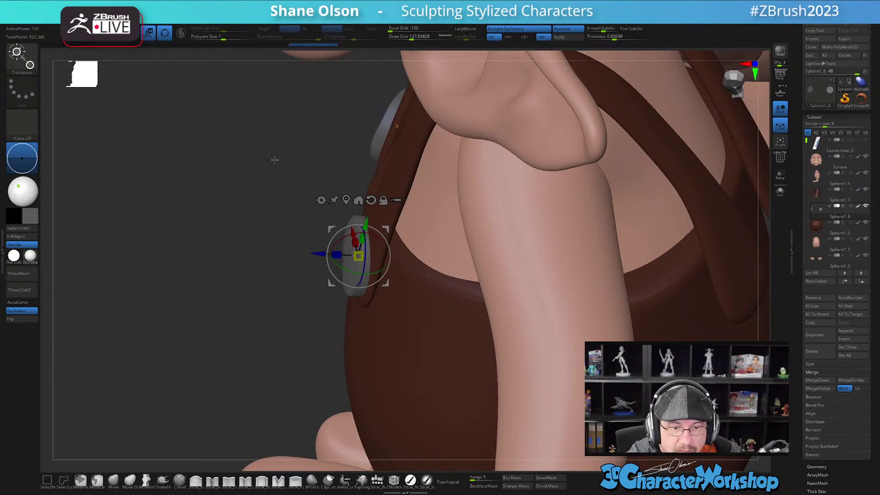
drag(392, 307, 380, 272)
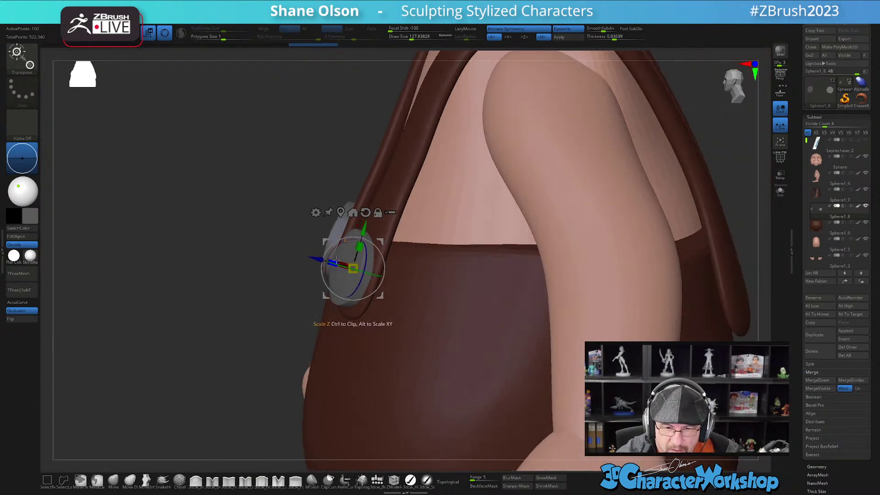
mouse_move(382, 333)
right_down()
mouse_move(406, 316)
mouse_move(405, 330)
mouse_move(437, 360)
mouse_move(417, 334)
right_up()
- Try to shrink both buttons uniformly on the strap ends
key(q)
mouse_move(434, 370)
right_down()
mouse_move(430, 346)
mouse_move(433, 376)
right_up()
key(w)
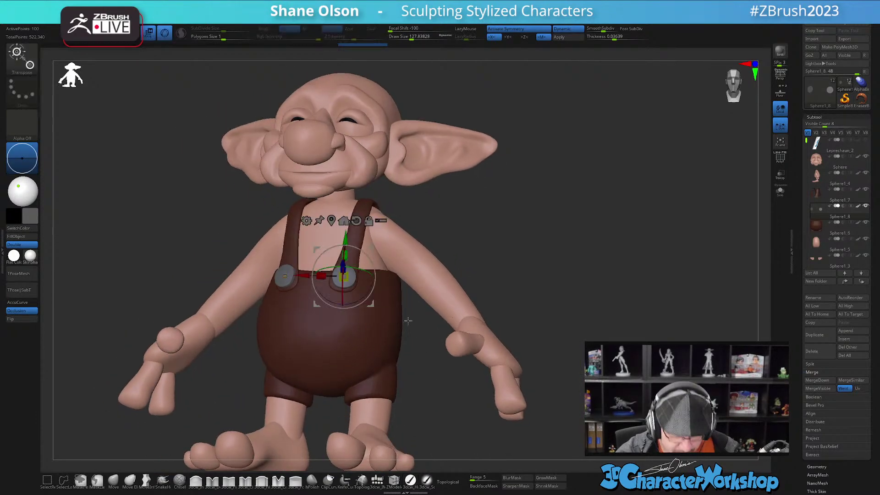
alt+click(372, 251)
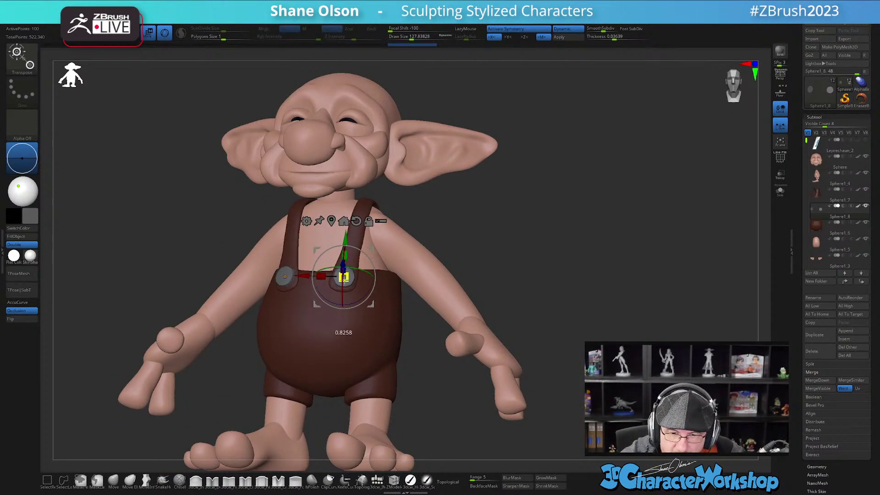
key(q)
shift+right_drag(380, 325, 373, 352)
right_drag(373, 352, 375, 348)
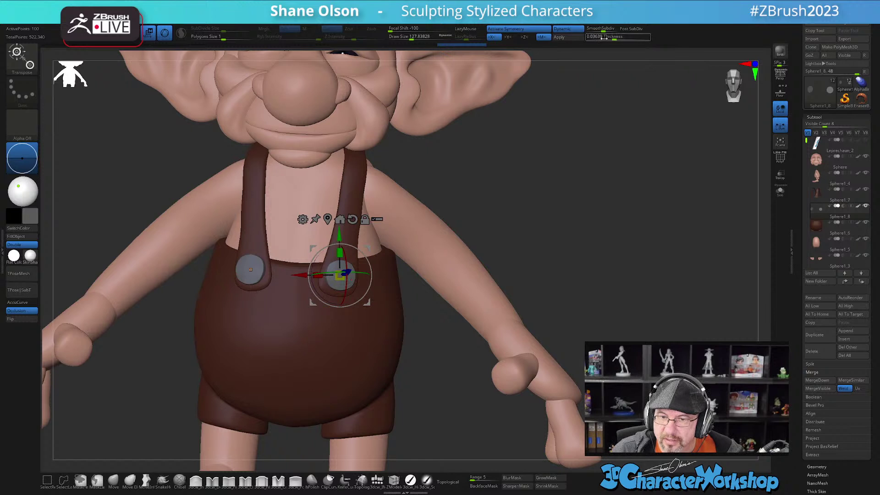
key(ctrl)
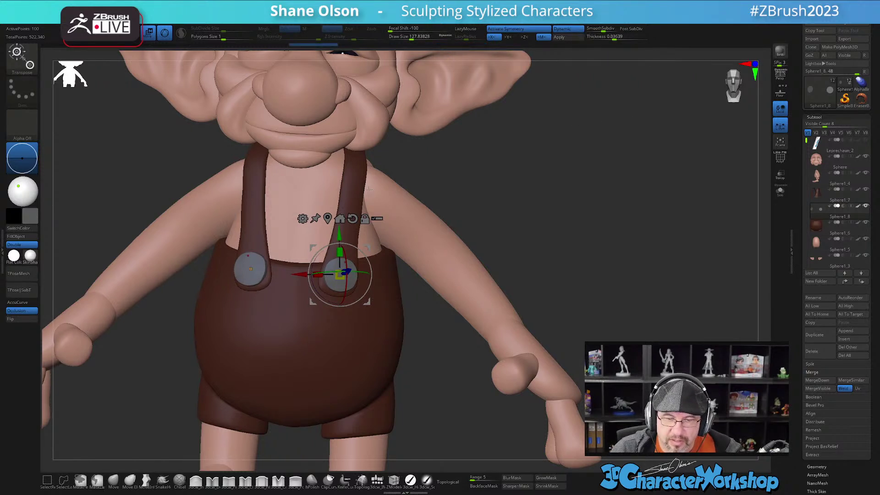
right_drag(498, 221, 502, 209)
key(q)
key(f)
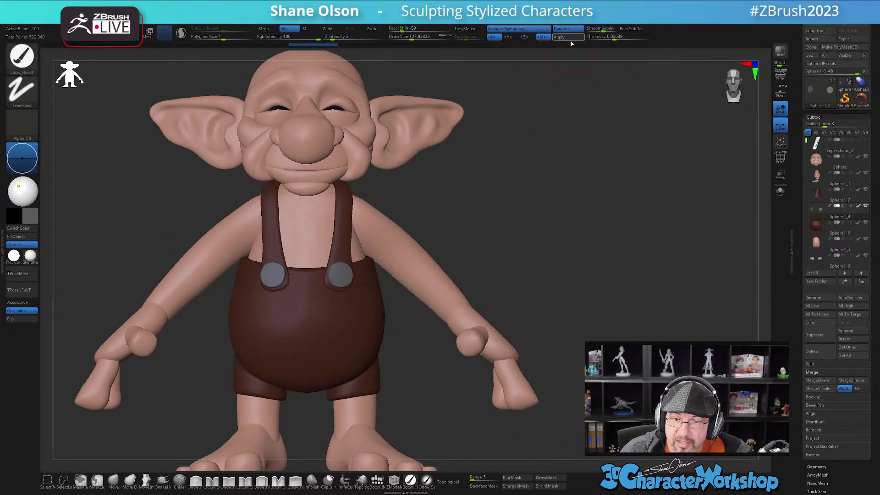
- Isolate the buttons with their wireframe shown and set their dynamic thickness to 0
click(780, 192)
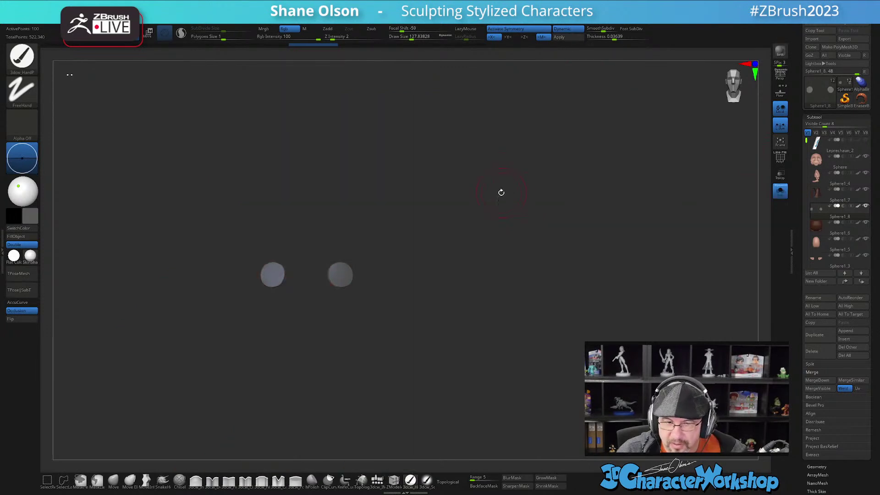
key(shift+f)
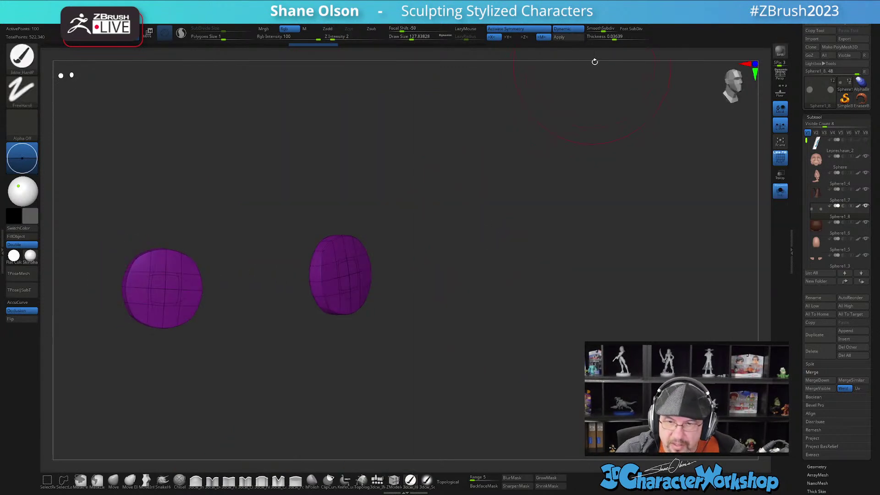
drag(602, 37, 585, 36)
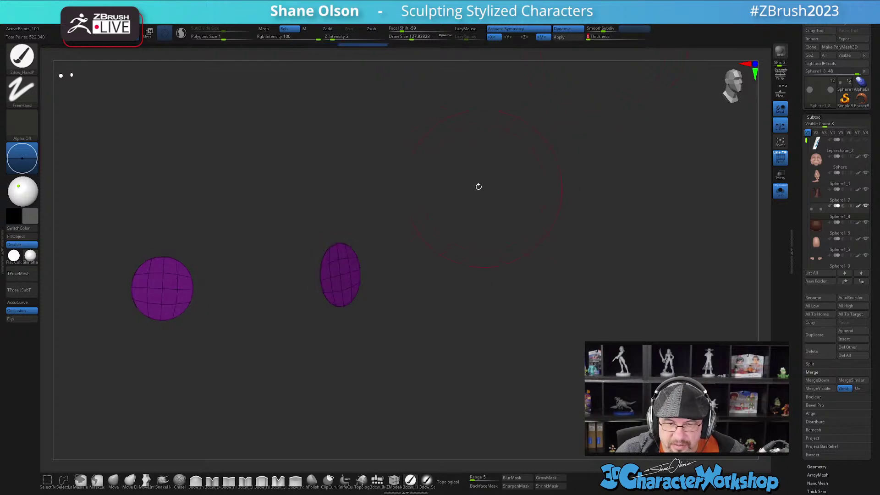
drag(454, 189, 464, 190)
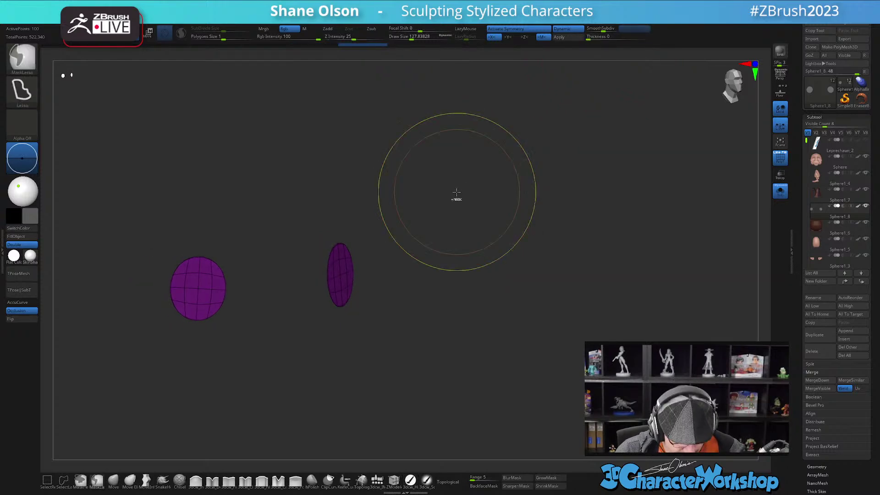
key(ctrl+z)
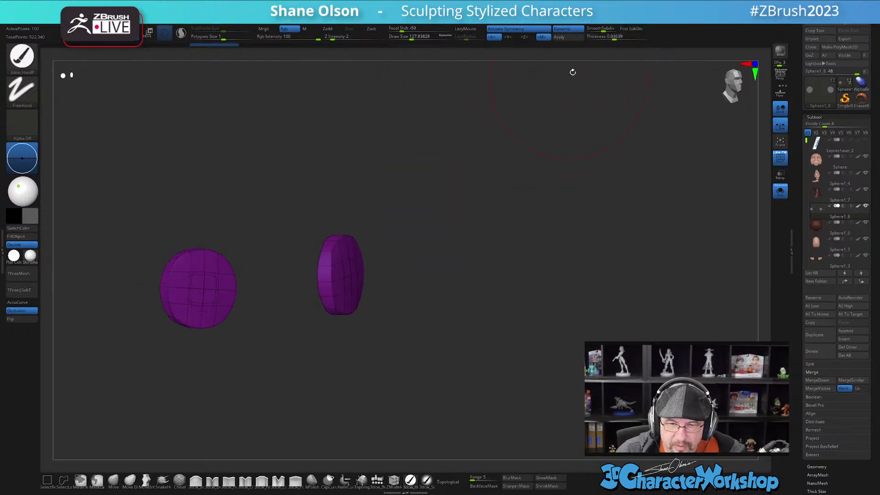
click(600, 37)
text(0)
key(Return)
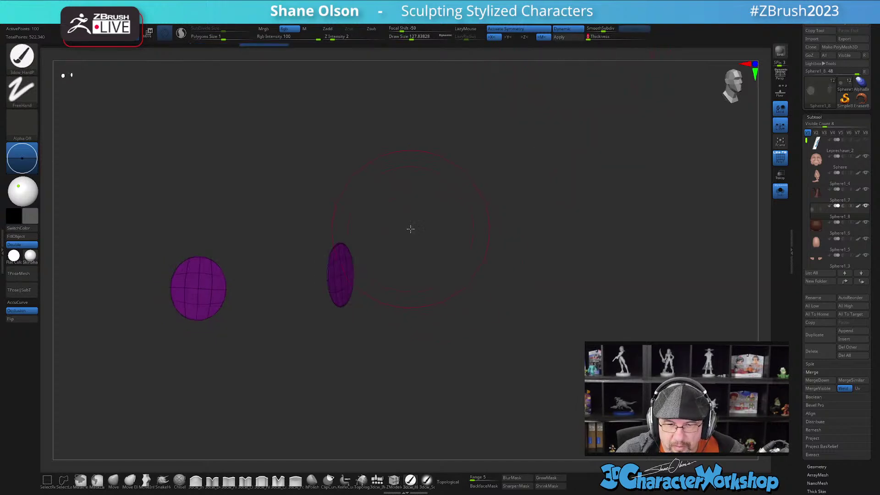
- Roll the buttons back through the undo history to their state before the grey fill and flattening
alt+drag(411, 228, 440, 377)
key(s)
mouse_move(484, 356)
mouse_down()
mouse_move(472, 355)
mouse_move(485, 346)
mouse_up()
key(w)
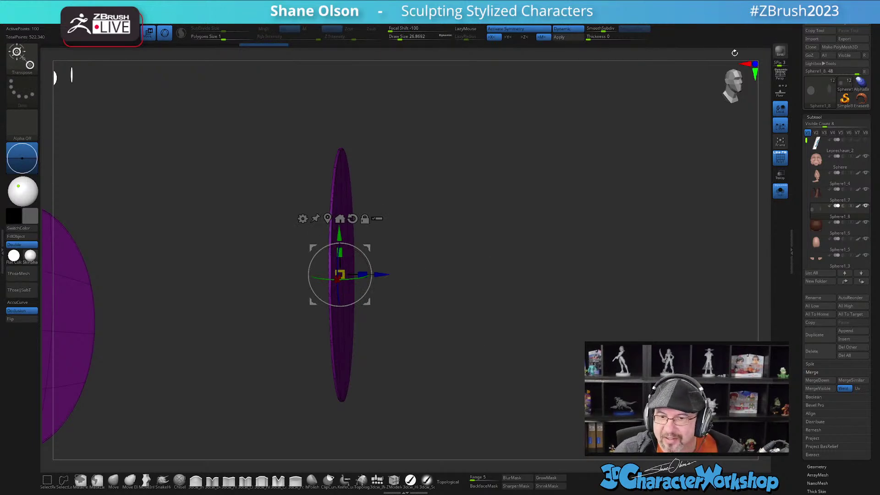
drag(269, 49, 60, 45)
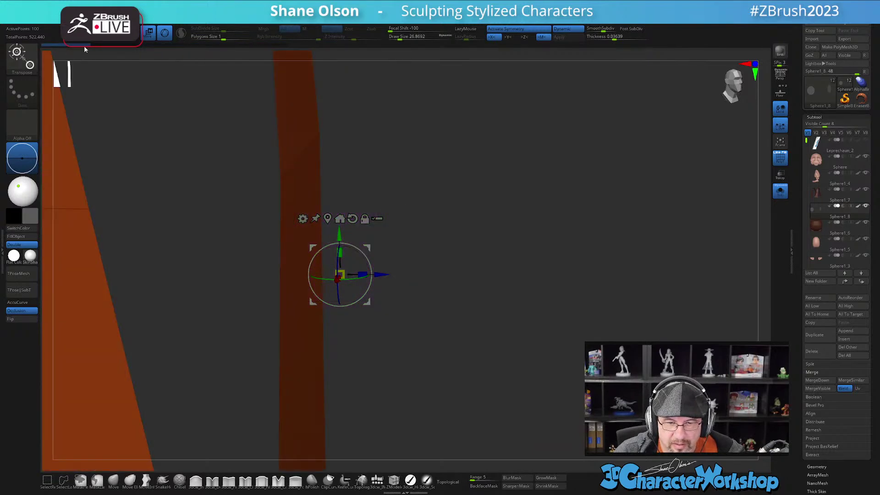
- Reset the restored buttons' dynamic thickness to 0 and hide their wireframe
drag(615, 39, 577, 47)
alt+drag(518, 215, 638, 222)
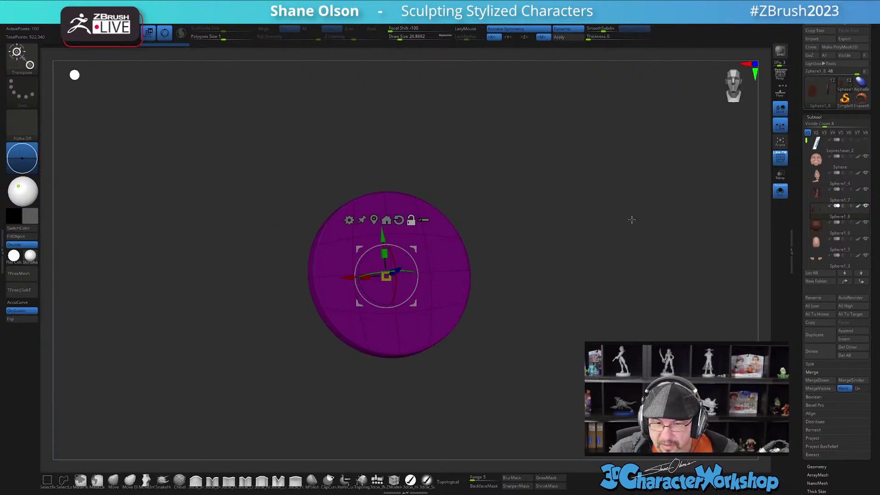
key(shift+f)
alt+drag(638, 253, 641, 204)
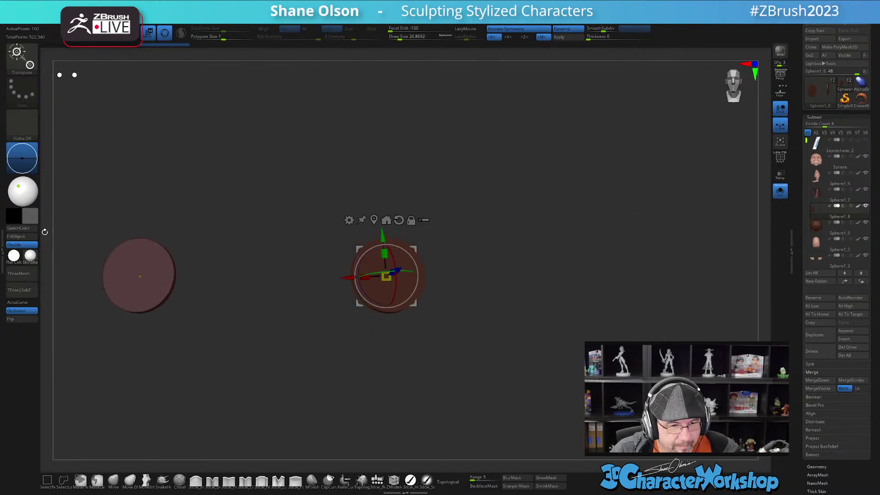
- Fill both strap buttons with the grey colour, bring the rest of the character back into view, and return to drawing mode
click(22, 238)
alt+drag(551, 243, 520, 233)
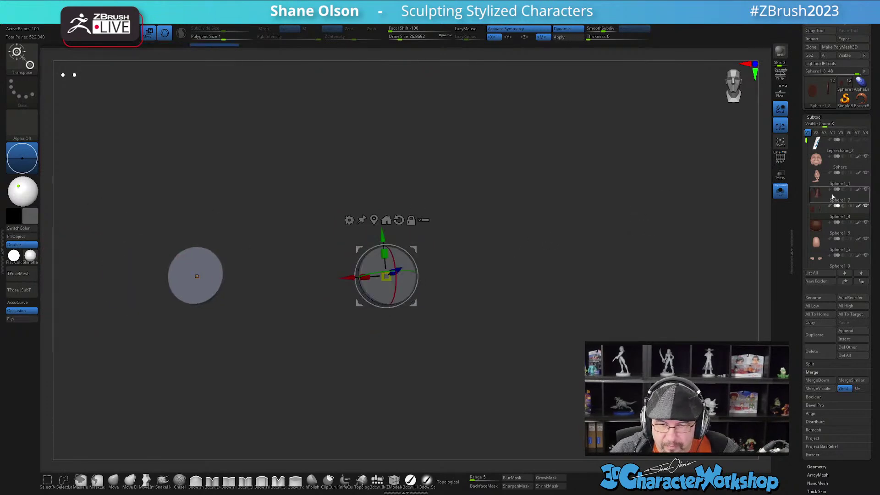
click(780, 193)
mouse_move(719, 165)
alt+mouse_down()
mouse_move(637, 199)
mouse_move(620, 217)
mouse_move(599, 200)
alt+mouse_up()
key(q)
drag(565, 347, 562, 314)
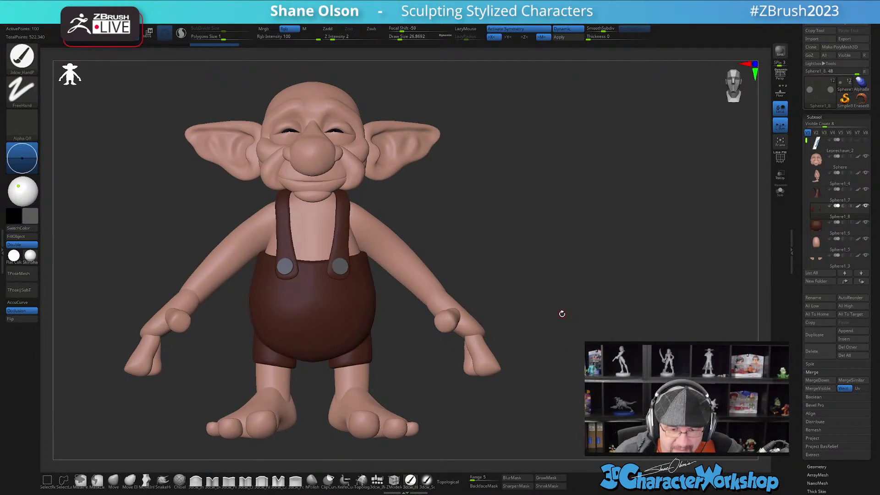
alt+drag(569, 226, 572, 234)
alt+drag(570, 194, 574, 264)
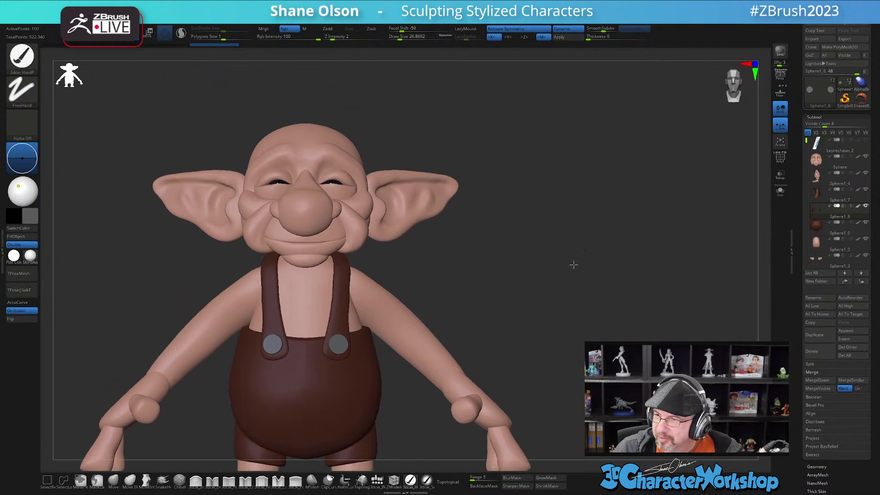
drag(474, 275, 384, 297)
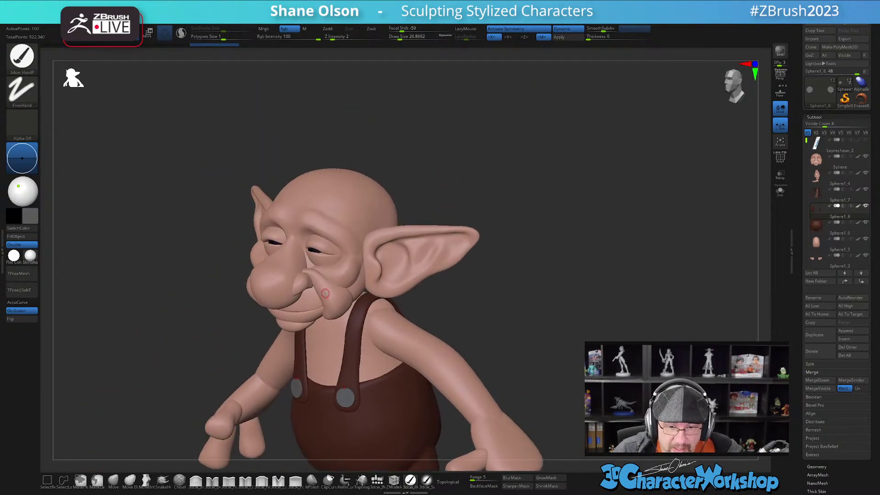
drag(242, 289, 162, 283)
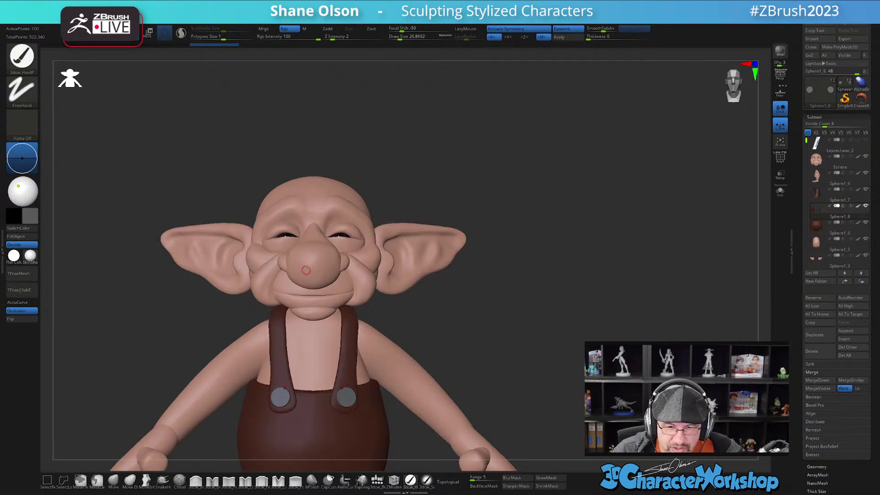
- Subdivide the nose once and delete its lower subdivision levels
key(shift+f)
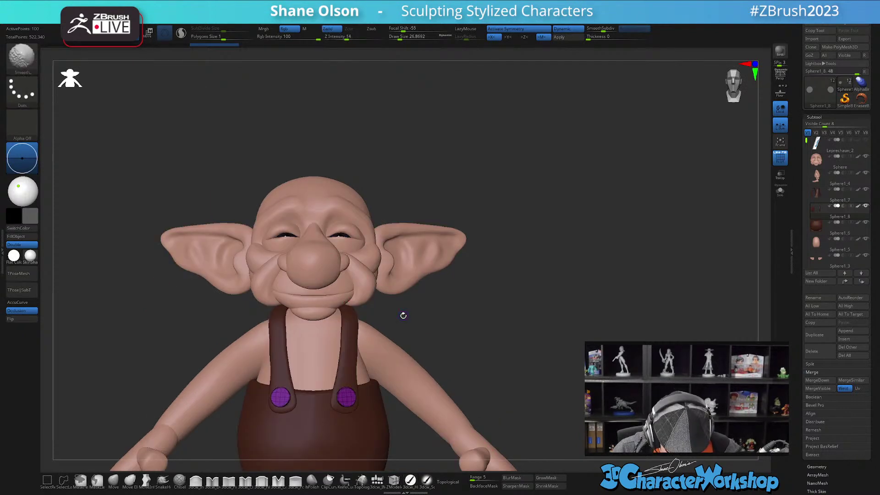
alt+click(310, 302)
drag(499, 306, 548, 331)
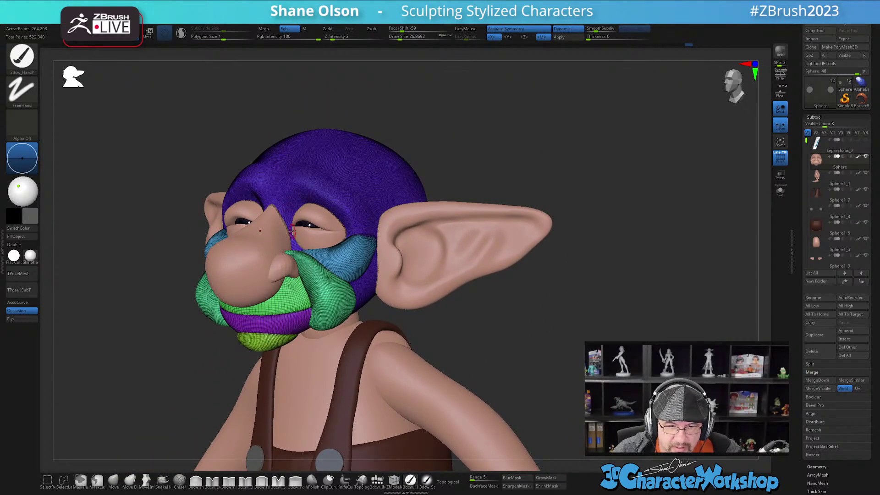
drag(553, 297, 526, 298)
alt+click(295, 264)
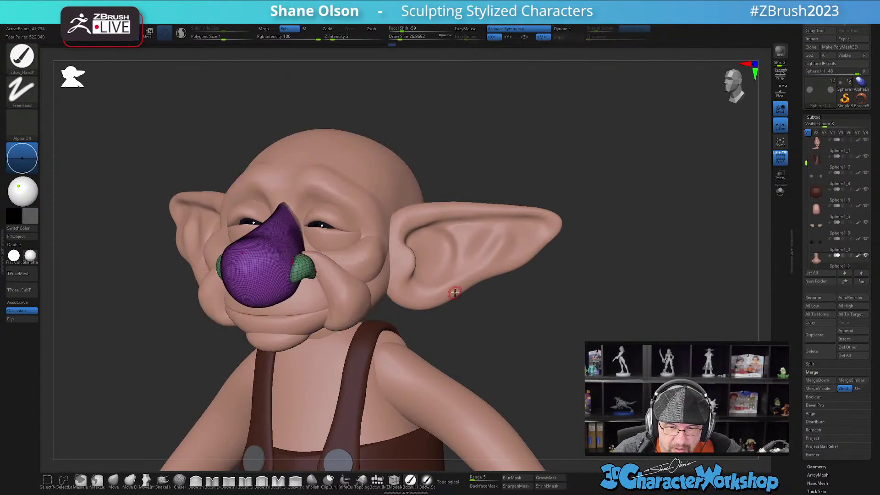
key(ctrl+d)
alt+drag(563, 314, 564, 282)
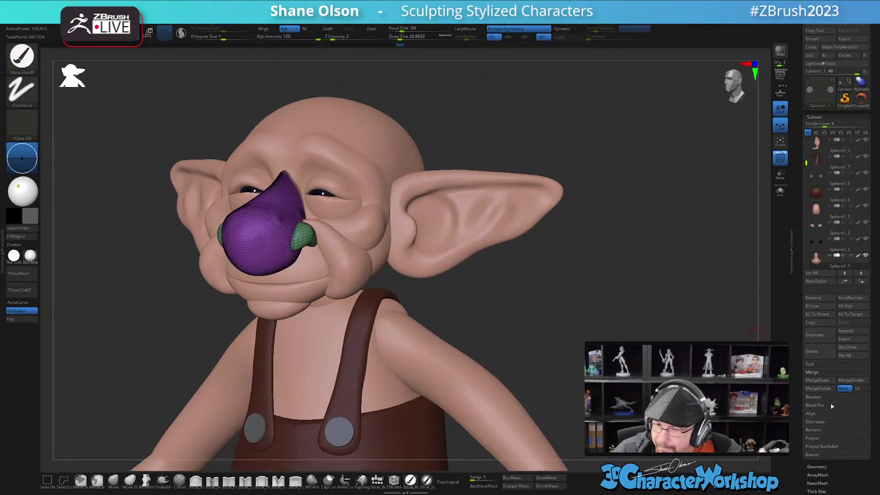
click(825, 467)
mouse_move(561, 313)
mouse_down()
mouse_move(585, 275)
mouse_move(590, 281)
mouse_up()
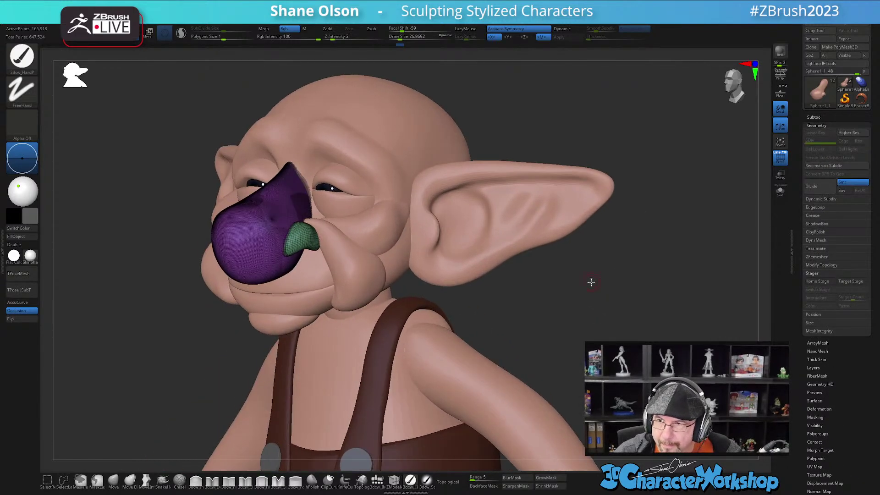
mouse_move(562, 319)
mouse_down()
mouse_move(549, 334)
mouse_move(512, 329)
mouse_up()
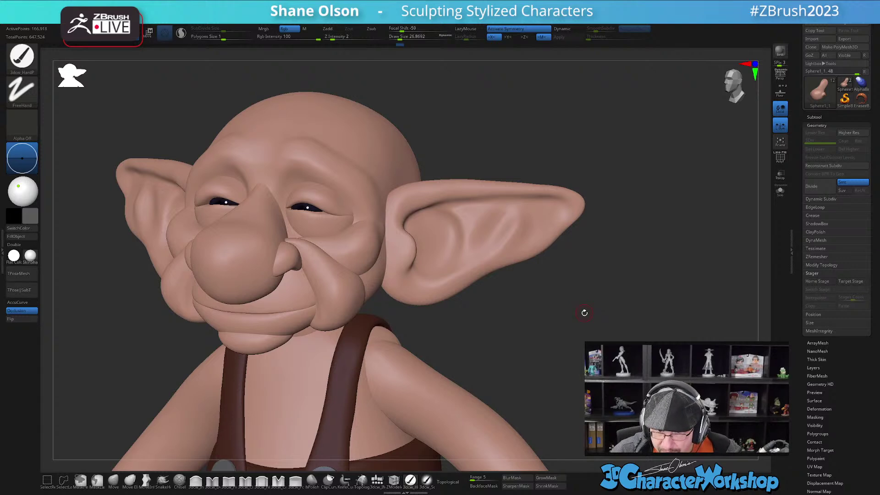
- Move the gizmo pivot to the base of the ears and rotate both ears upward and back
mouse_move(583, 294)
mouse_down()
mouse_move(548, 296)
mouse_move(576, 298)
mouse_up()
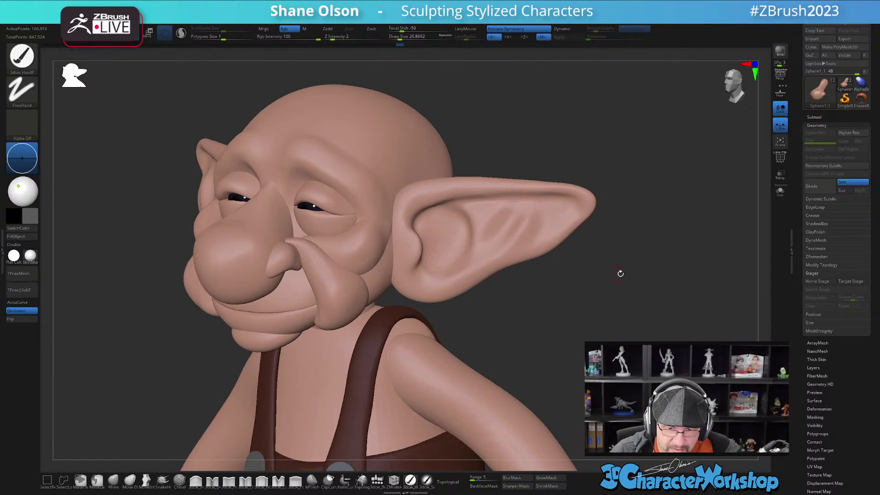
alt+drag(620, 281, 557, 316)
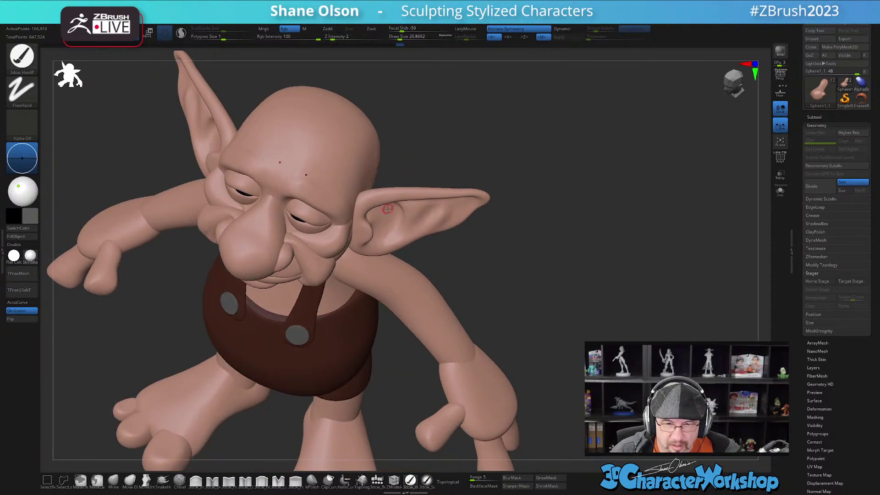
alt+click(389, 215)
key(w)
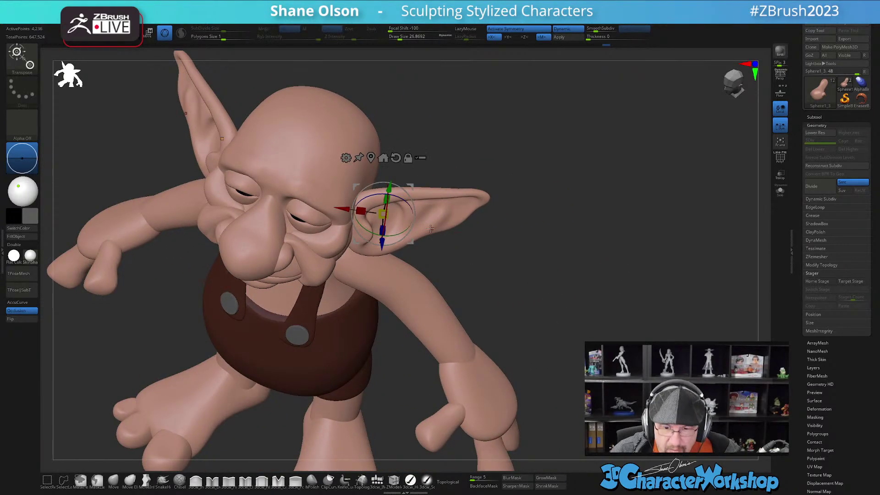
alt+drag(397, 191, 380, 200)
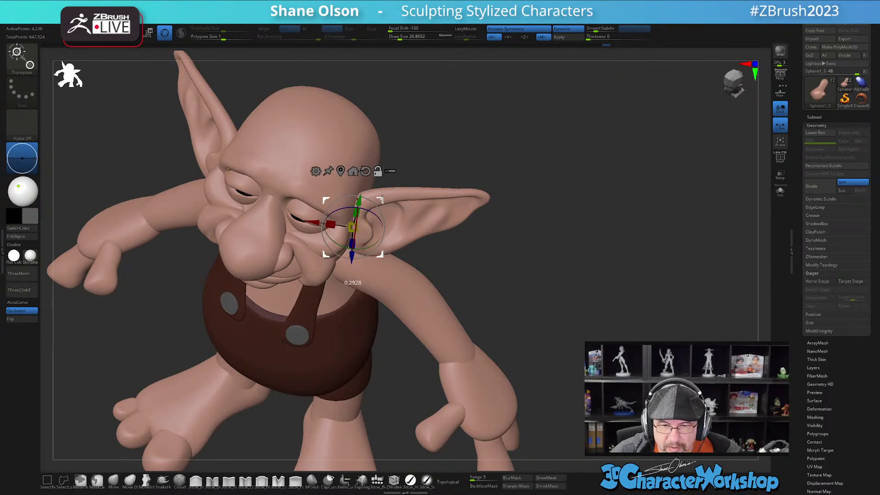
drag(359, 249, 375, 246)
drag(600, 249, 508, 256)
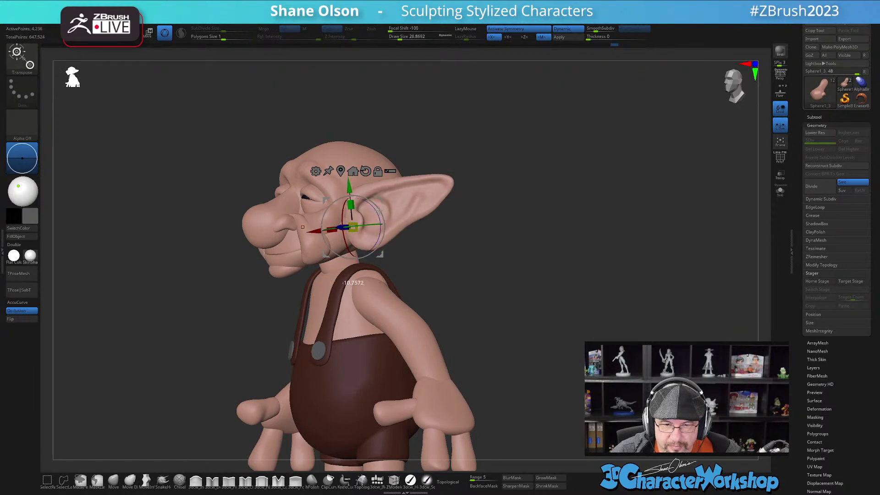
drag(527, 253, 585, 245)
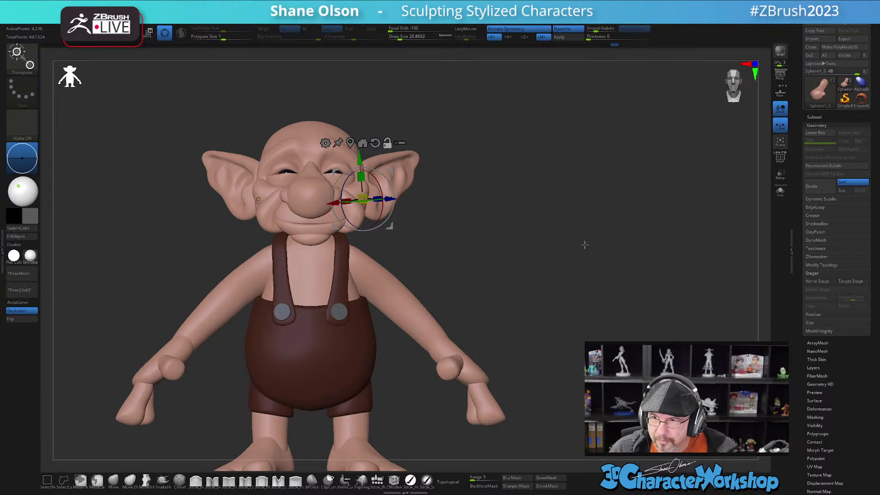
- Return to drawing mode and enlarge the brush's draw size to about 154
key(q)
alt+drag(511, 235, 478, 238)
key(s)
drag(619, 215, 782, 169)
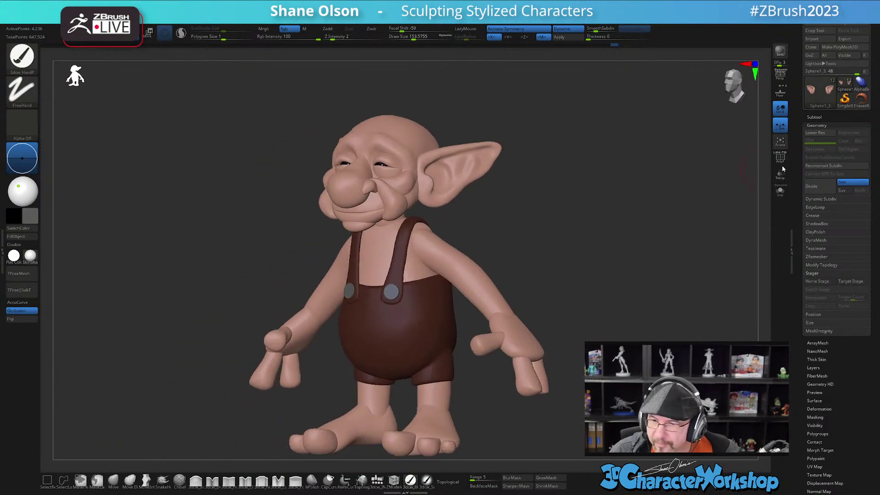
- Reorder the subtools so the nose and the ears sit directly beneath the head
click(811, 118)
mouse_move(820, 170)
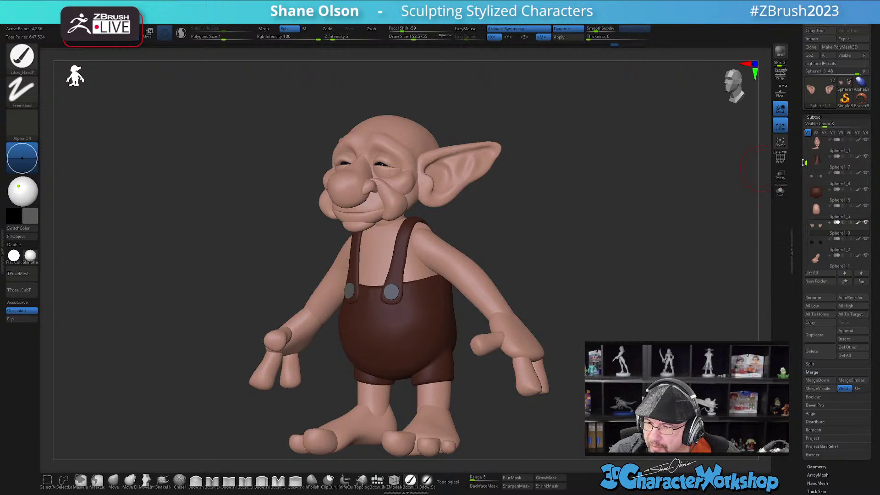
drag(806, 163, 807, 137)
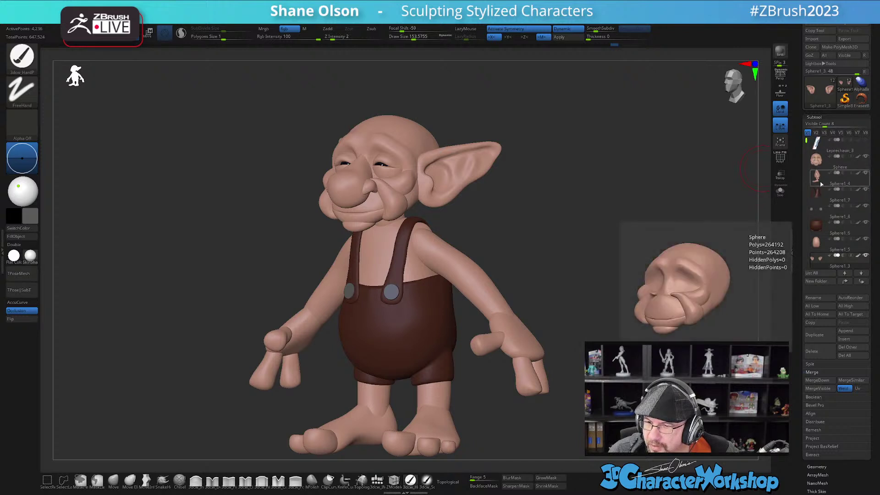
drag(827, 259, 829, 176)
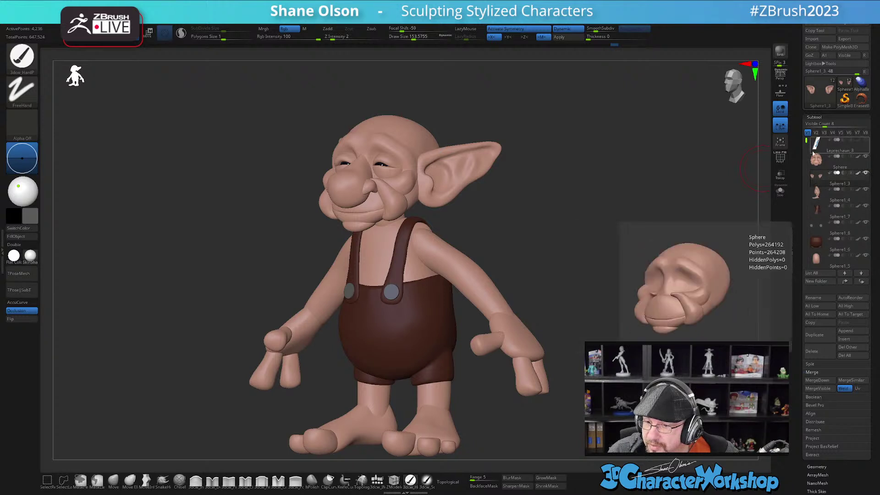
drag(808, 142, 807, 161)
mouse_move(817, 264)
drag(816, 263, 829, 136)
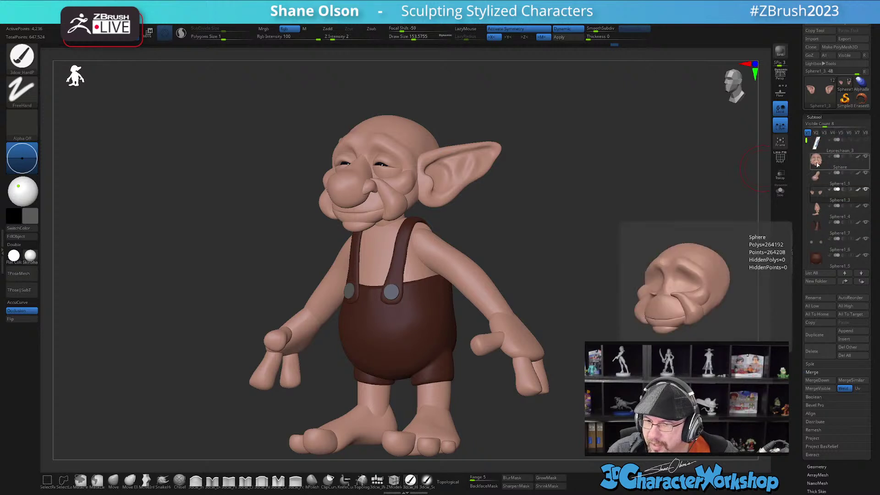
- Select the head, apply its dynamic subdivision as real levels, and show its wireframe
click(818, 164)
alt+drag(528, 222, 558, 211)
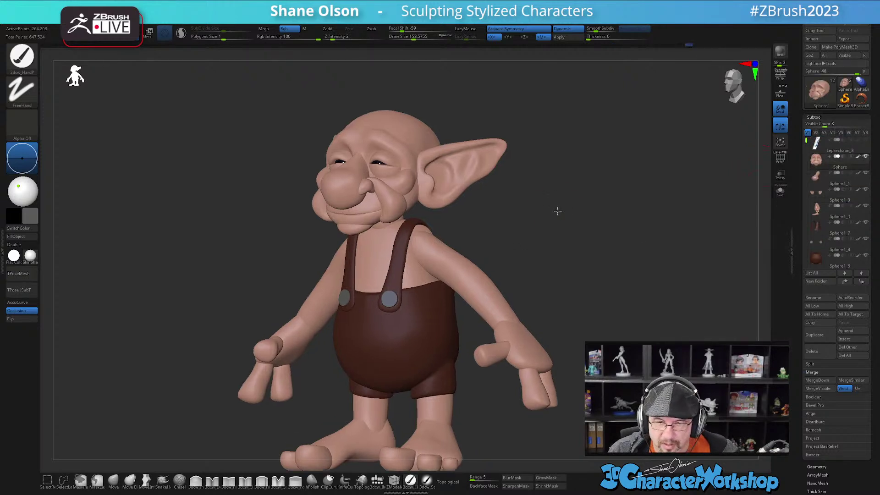
key(shift+f)
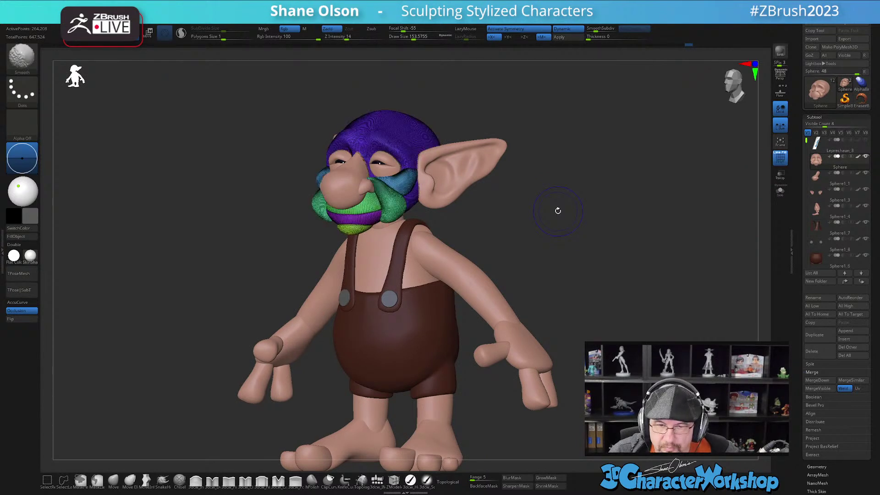
key(shift+f)
click(569, 39)
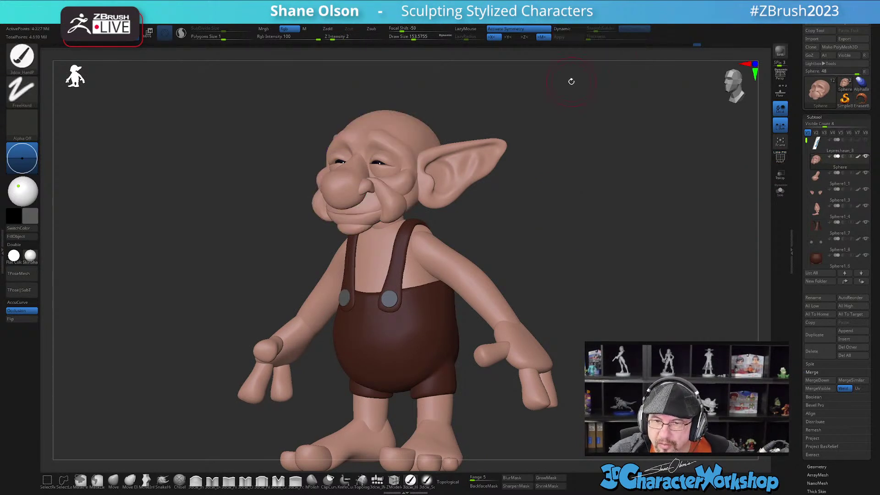
key(shift+f)
alt+drag(592, 122, 583, 239)
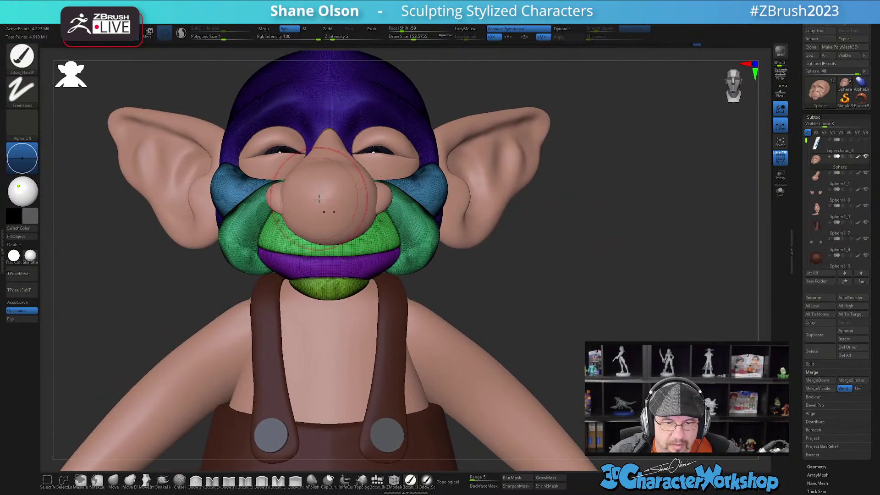
- Set Polygons Size to 0.27744 and reduce the head to its second subdivision level by deleting the other levels
click(215, 36)
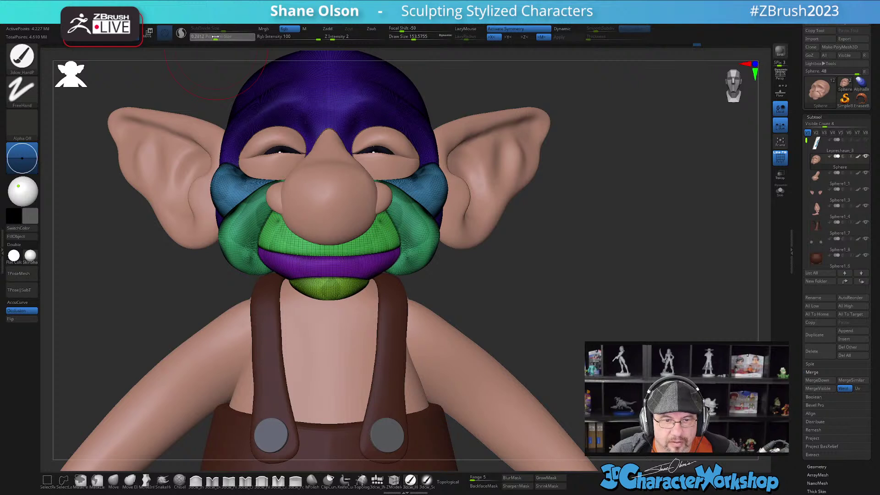
click(215, 37)
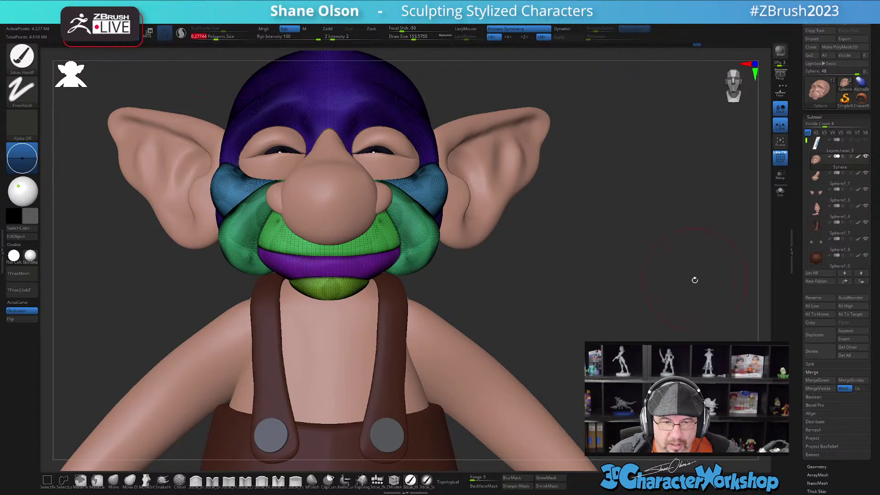
click(820, 466)
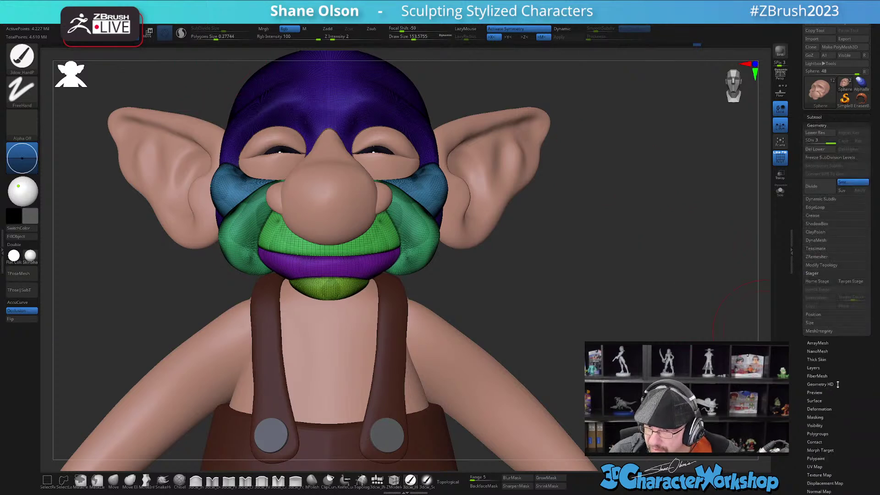
drag(821, 141, 807, 142)
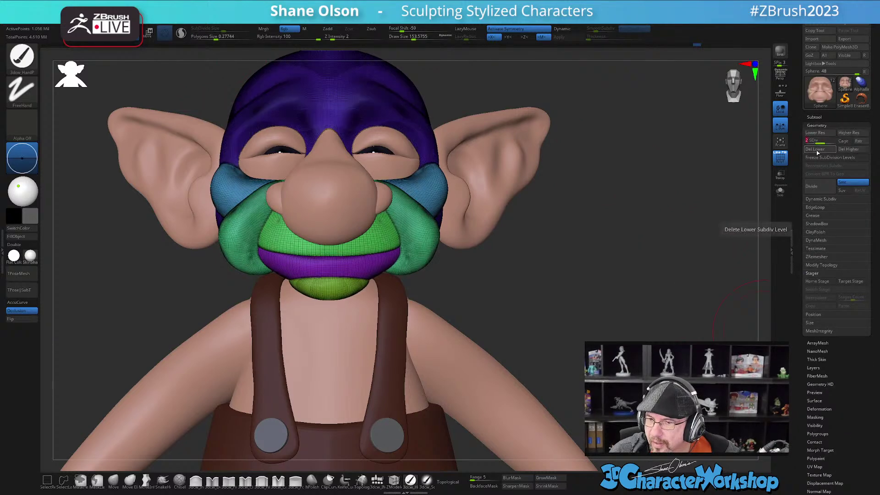
drag(570, 217, 587, 233)
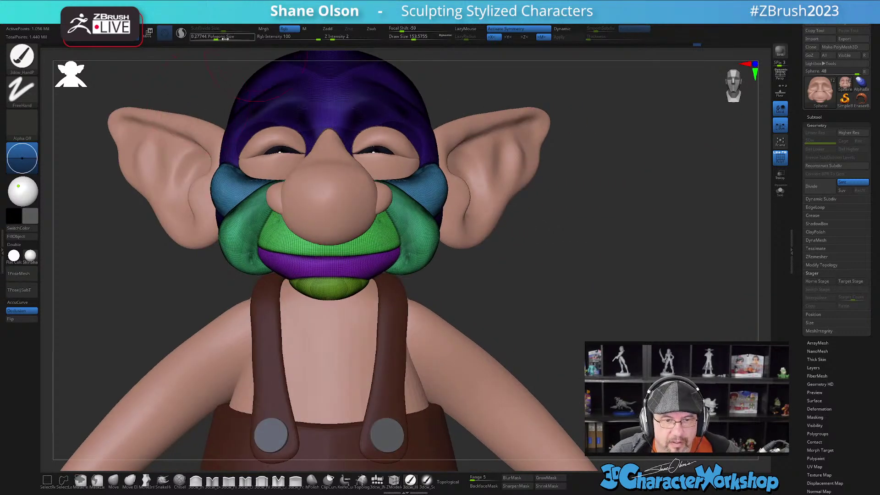
- Remesh the head with a Polygons Size of 0.17164 and check the new topology around the cheeks
drag(218, 38, 213, 37)
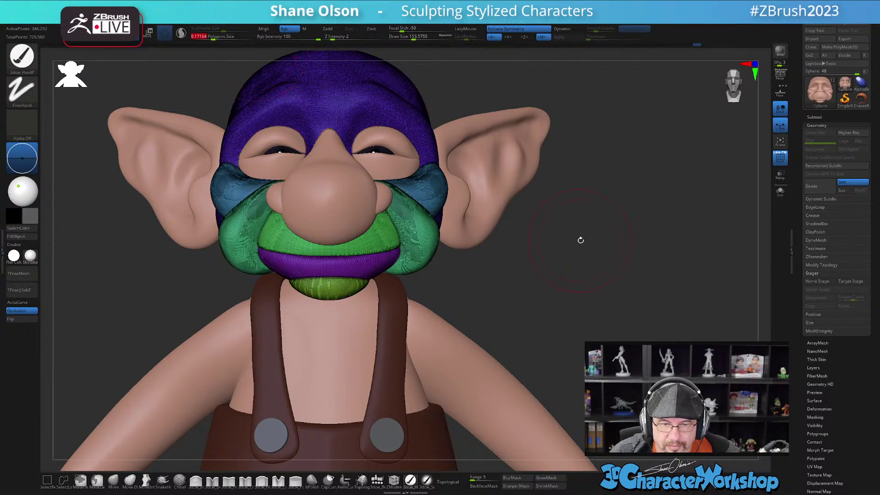
key(shift+f)
key(shift+f)
drag(605, 253, 639, 293)
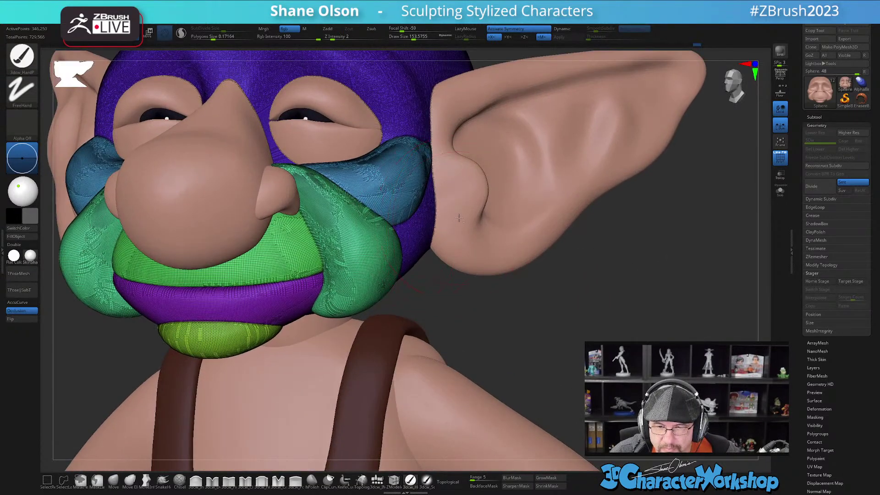
- Select the ears, apply their dynamic subdivision, and delete their lower subdivision levels
alt+click(499, 204)
click(565, 37)
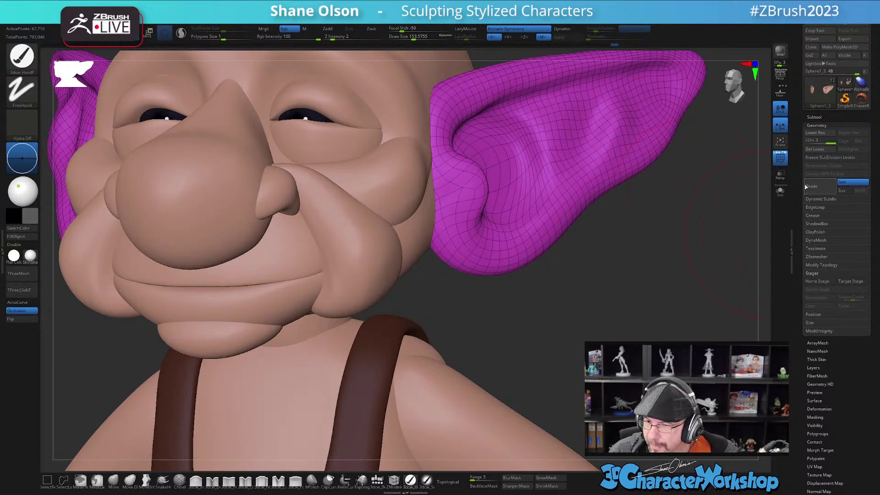
click(815, 149)
- Remesh the ears into a dense, even topology by adjusting the Polygons Size
mouse_move(629, 245)
mouse_down()
mouse_move(636, 249)
mouse_move(618, 248)
mouse_up()
drag(221, 36, 215, 36)
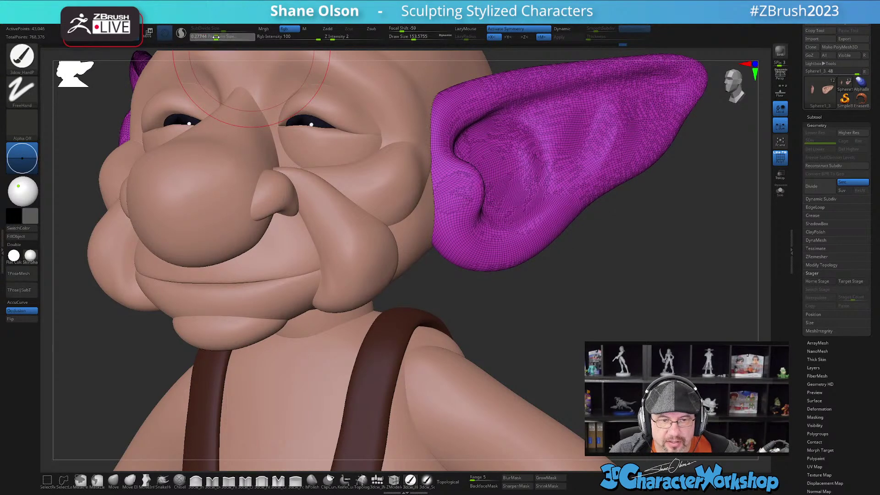
- Select the nose and remesh it into a dense, even topology with a Polygons Size of 0.27744
alt+click(234, 162)
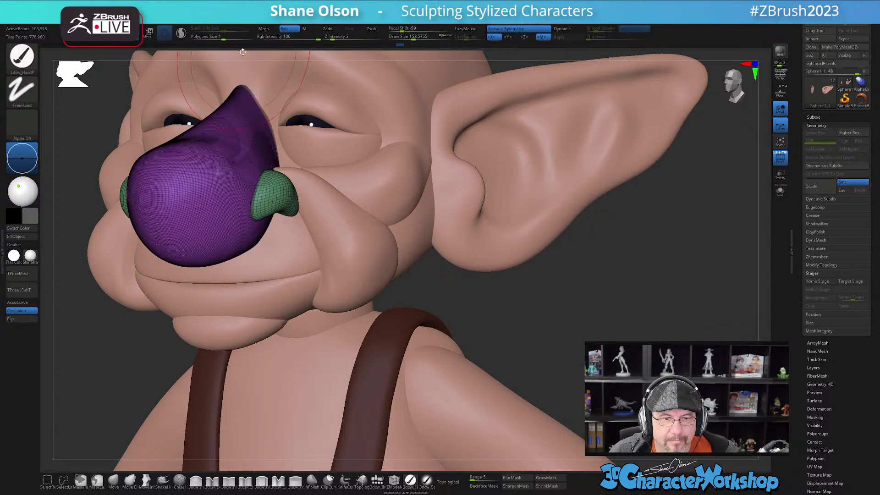
click(223, 36)
drag(221, 36, 221, 36)
click(217, 36)
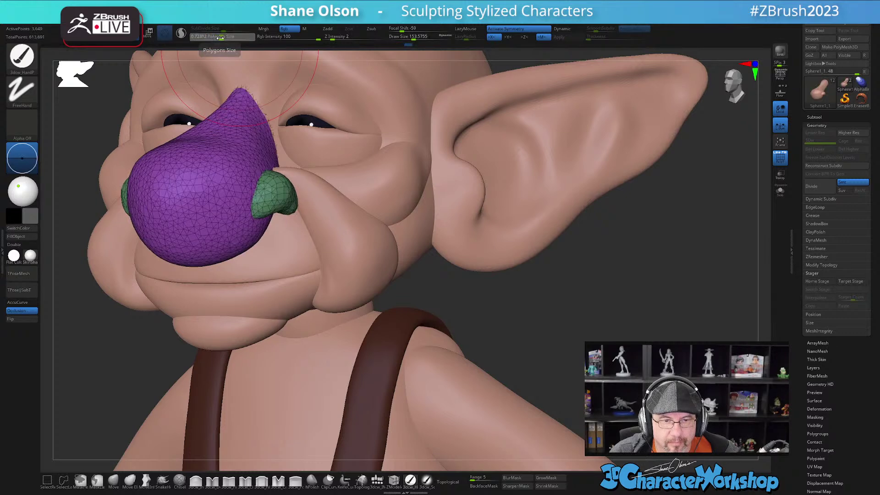
click(217, 38)
drag(217, 37, 216, 38)
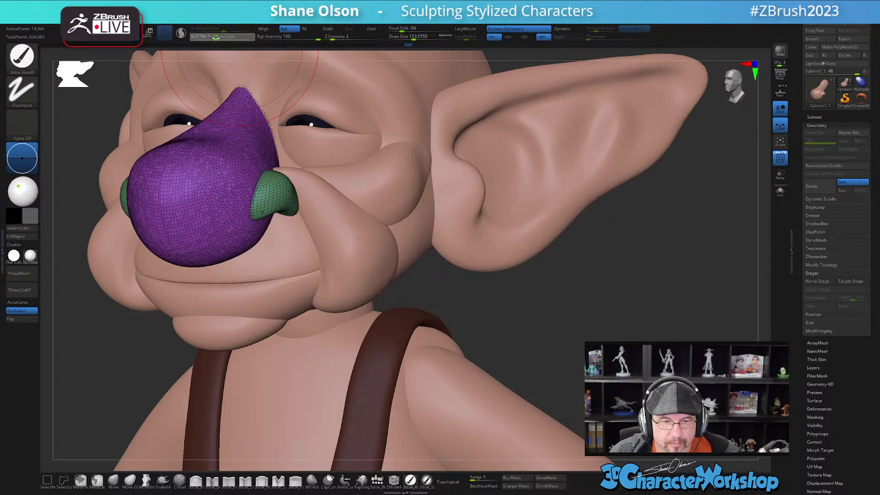
drag(556, 314, 663, 225)
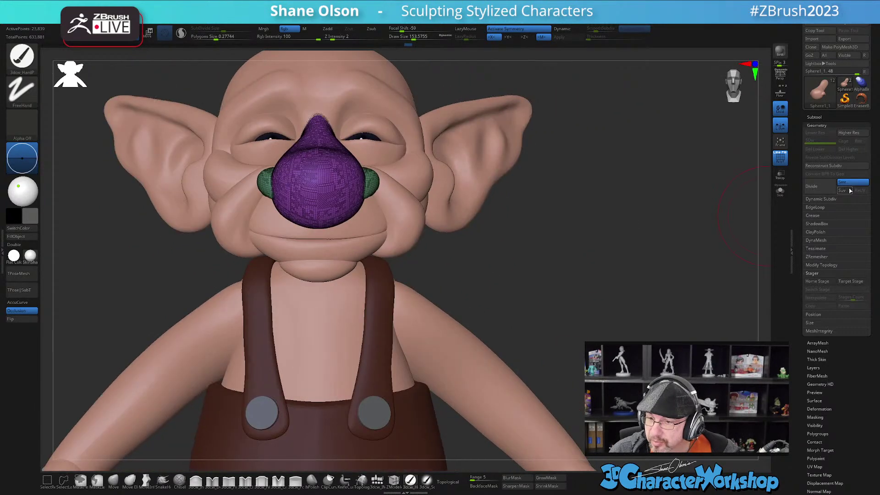
- Merge the nose and ear subtools down into the head subtool and turn off the polyframe display
click(826, 117)
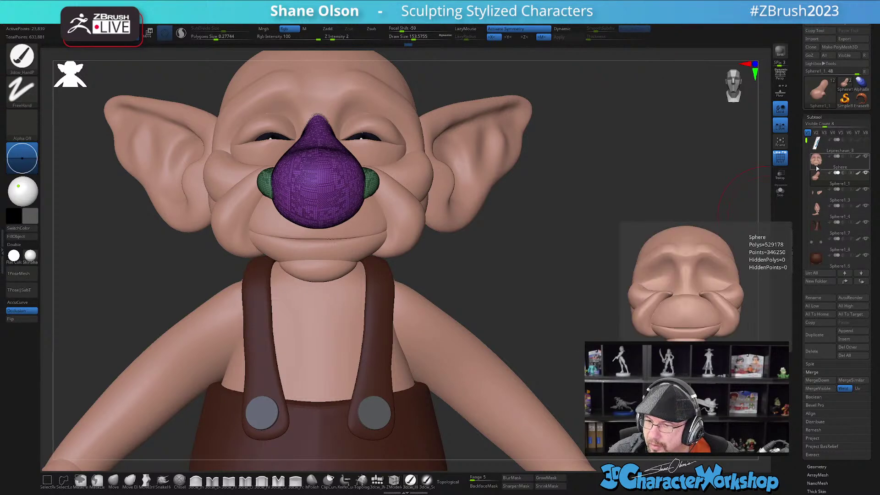
click(817, 168)
click(817, 380)
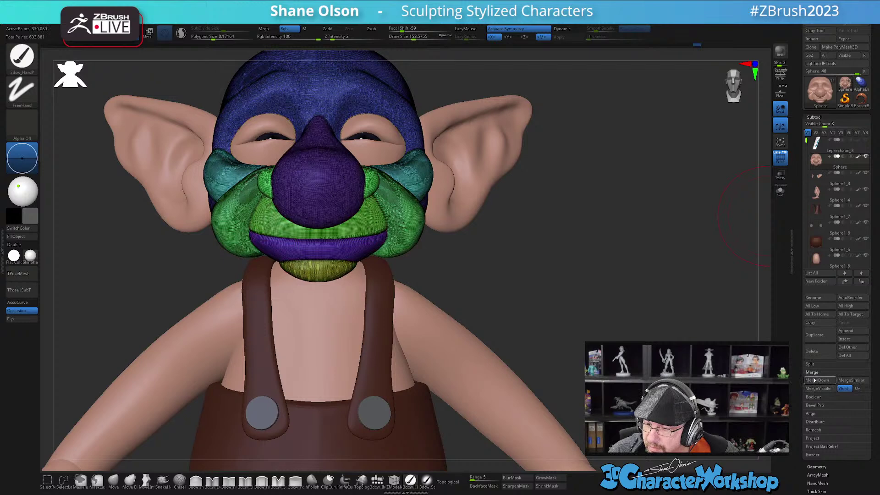
click(816, 381)
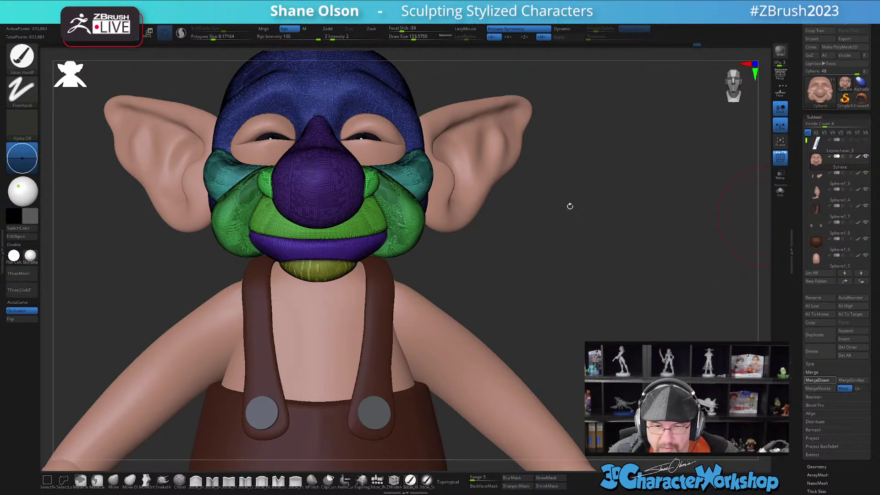
drag(607, 228, 585, 231)
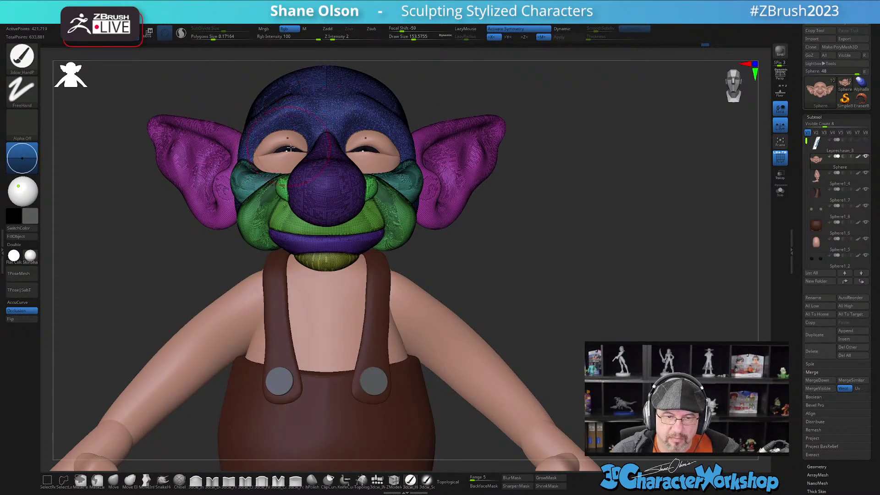
mouse_move(571, 251)
mouse_down()
mouse_move(488, 225)
mouse_move(565, 216)
mouse_up()
key(shift+f)
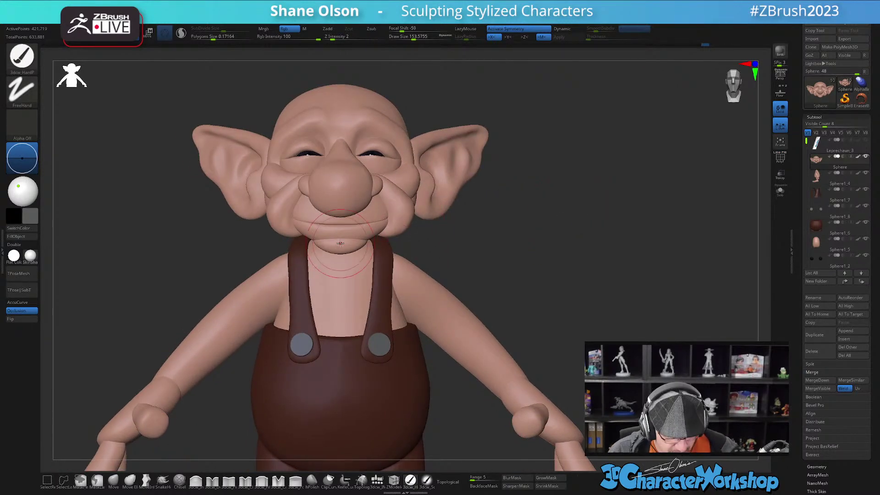
- Place the transform gizmo at the centre of the merged head, reset its orientation, and leave symmetry enabled
key(1)
key(w)
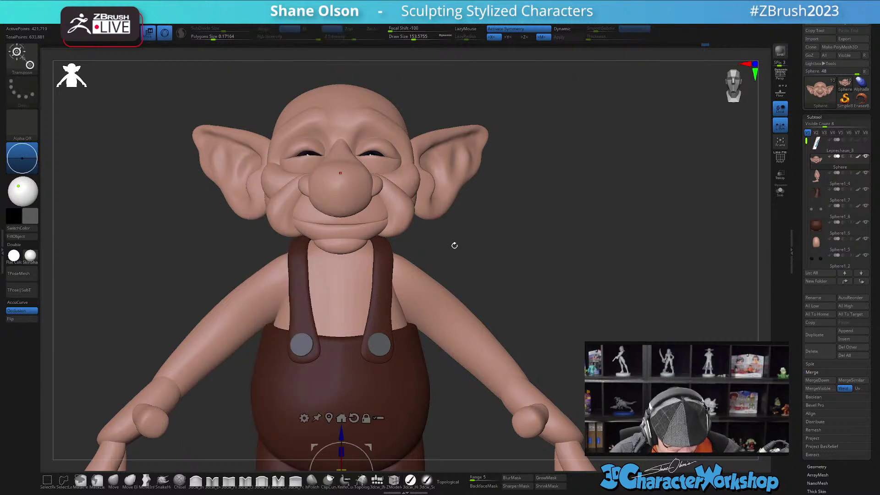
alt+drag(341, 432, 341, 166)
click(341, 152)
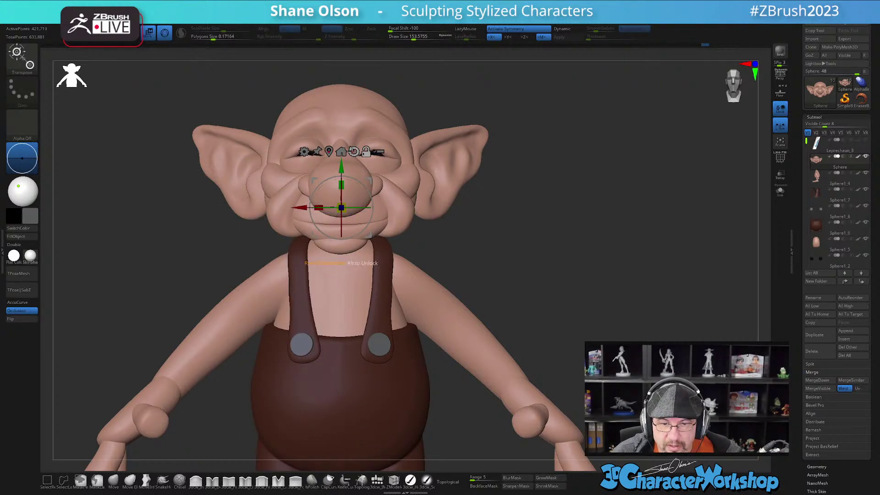
key(x)
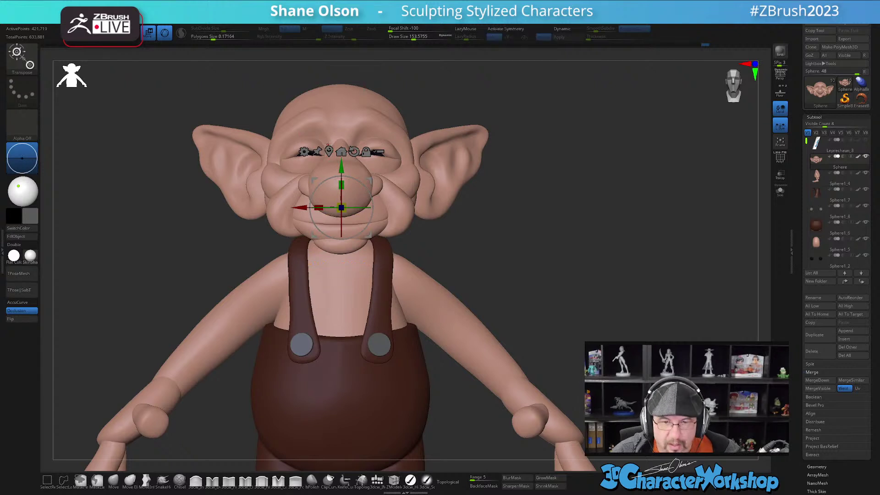
click(328, 146)
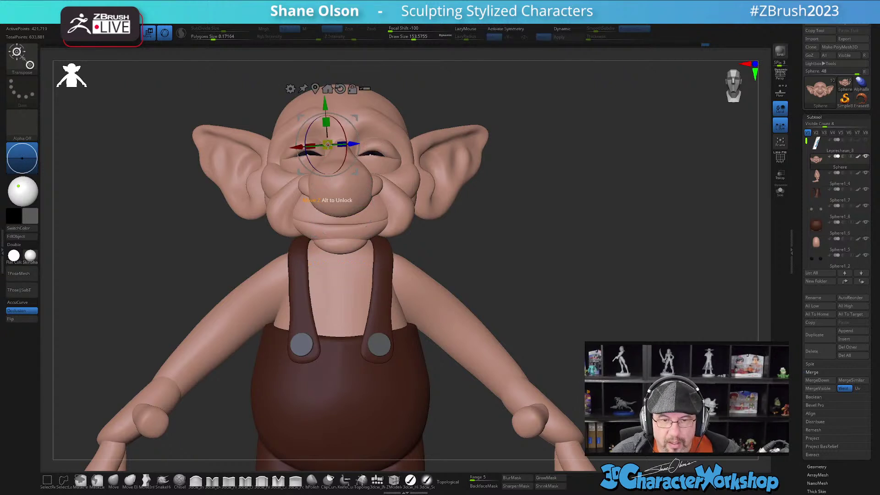
click(316, 88)
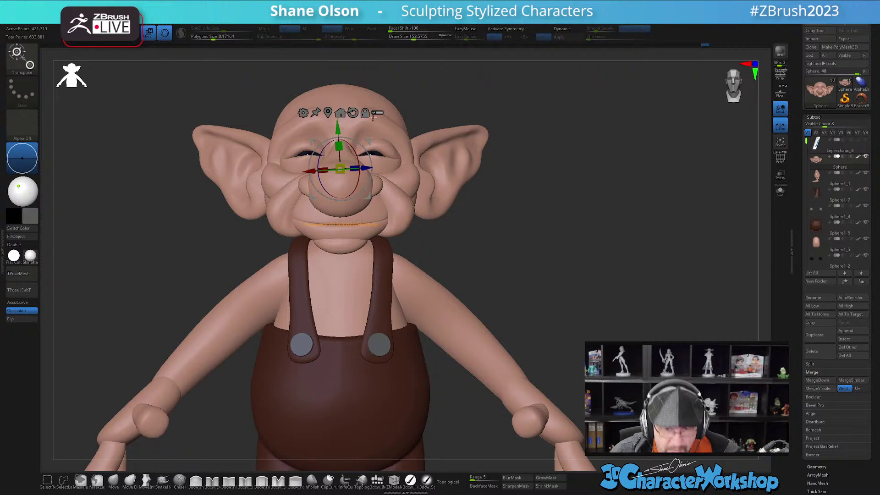
click(353, 112)
key(shift+f)
key(shift+f)
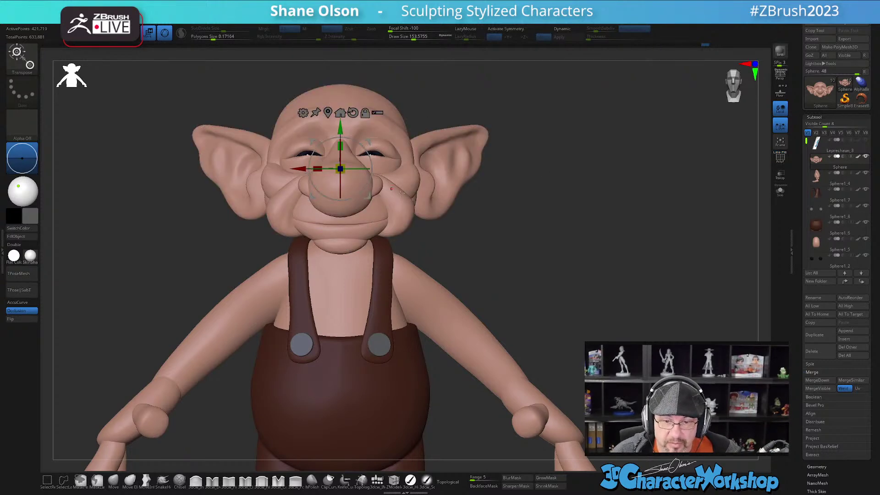
key(x)
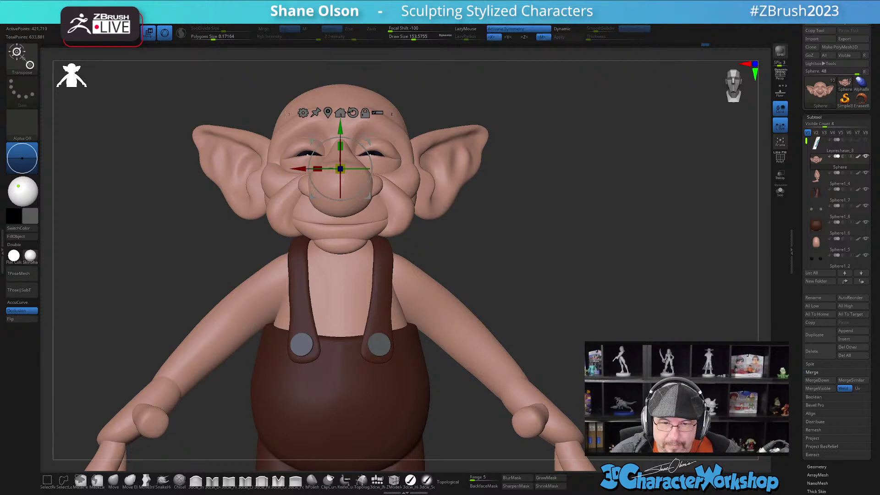
- Fuse the overlapping head, nose and ears into one continuous mesh with the gizmo's remesh operation and return to Draw mode
click(303, 113)
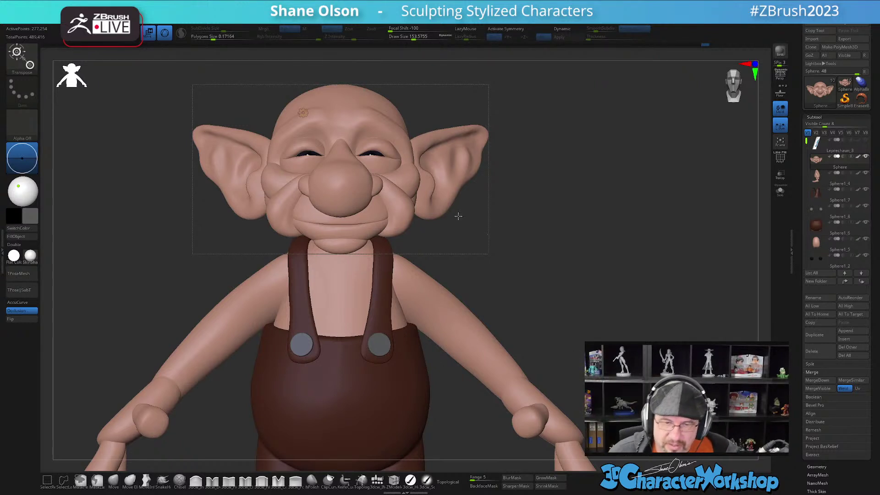
click(302, 112)
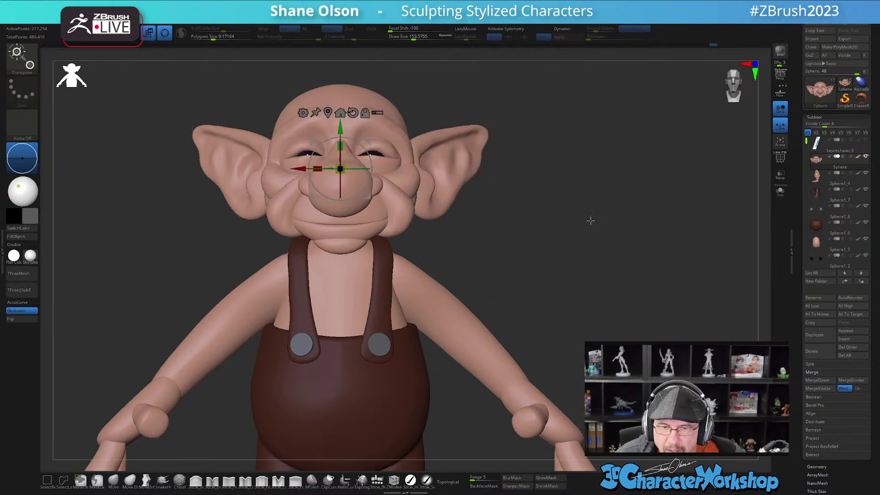
key(q)
- Choose the insert-mesh primitives brush with the Cylinder part, enlarge its draw size, and look through the brush palette
alt+drag(541, 226, 394, 454)
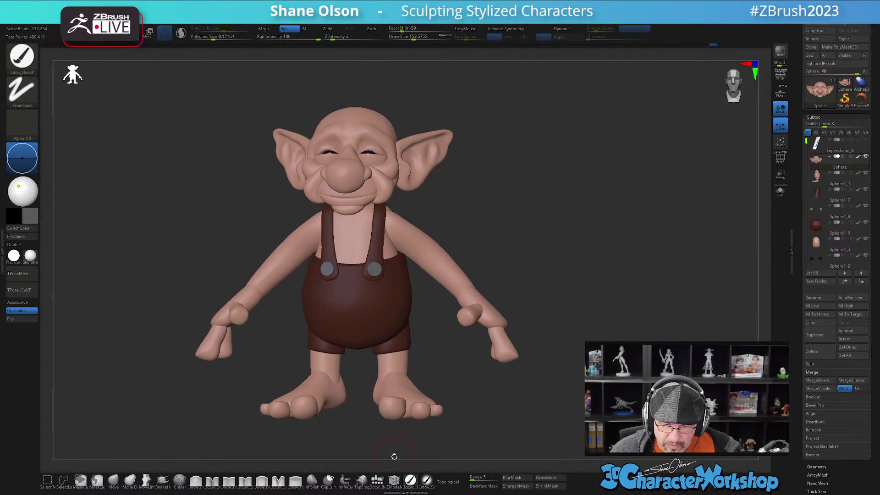
click(377, 479)
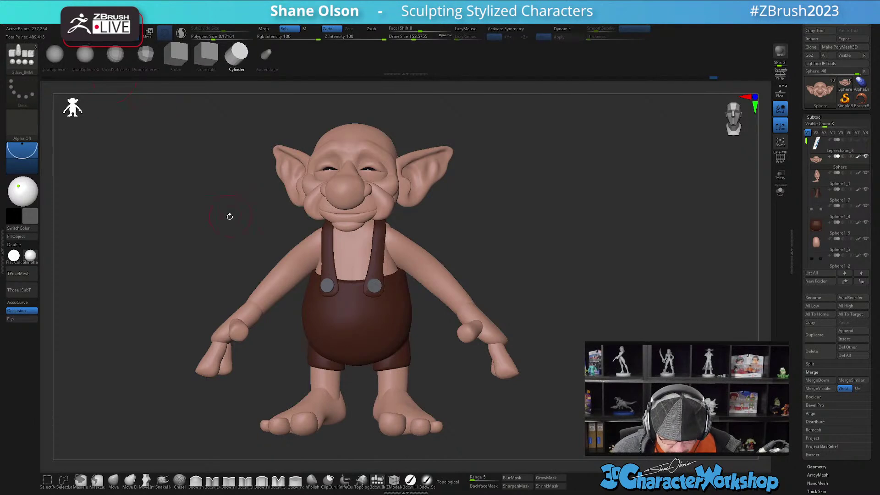
drag(230, 216, 234, 213)
drag(528, 234, 538, 214)
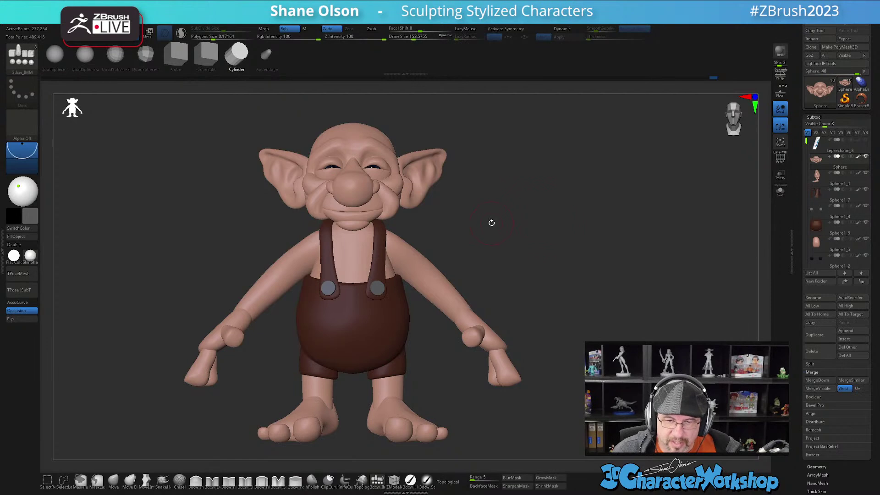
key(s)
drag(480, 218, 488, 218)
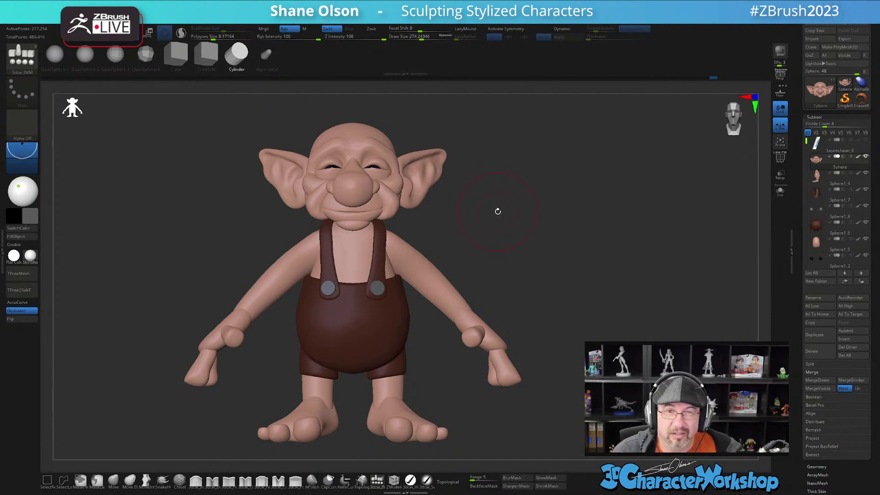
key(b)
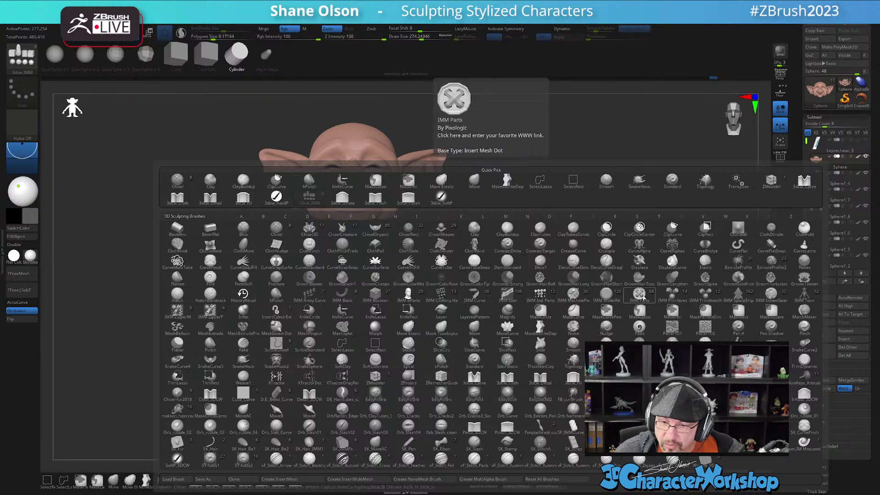
click(310, 300)
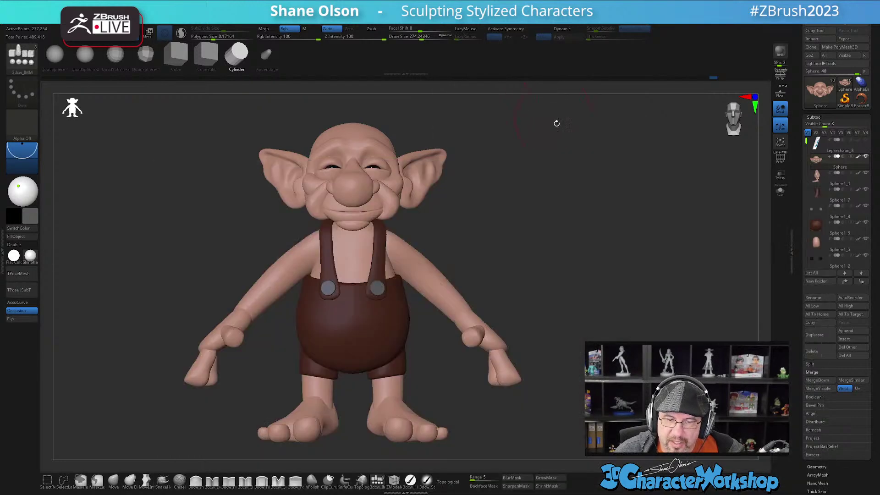
drag(522, 186, 533, 218)
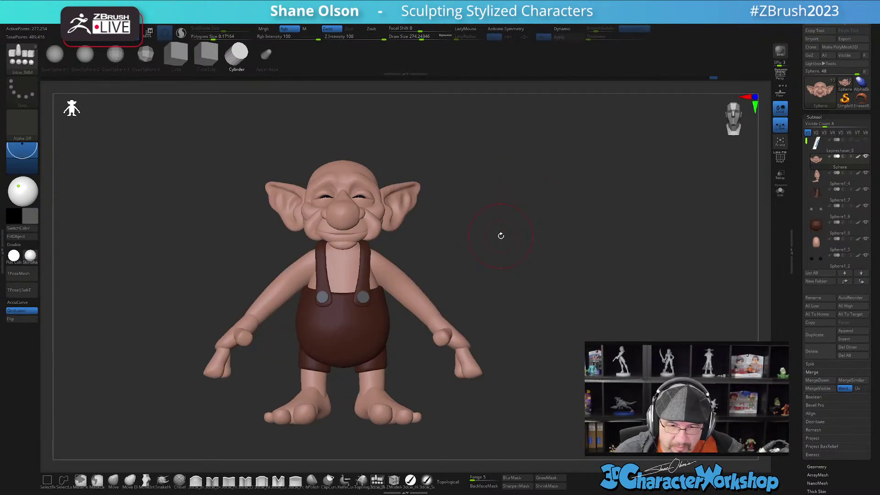
- With symmetry on and a draw size of about 80, smooth the seam where the cheek meets the face below the ear
key(s)
click(507, 242)
alt+drag(495, 221, 518, 289)
mouse_move(536, 258)
mouse_down()
mouse_move(520, 252)
mouse_move(533, 267)
mouse_up()
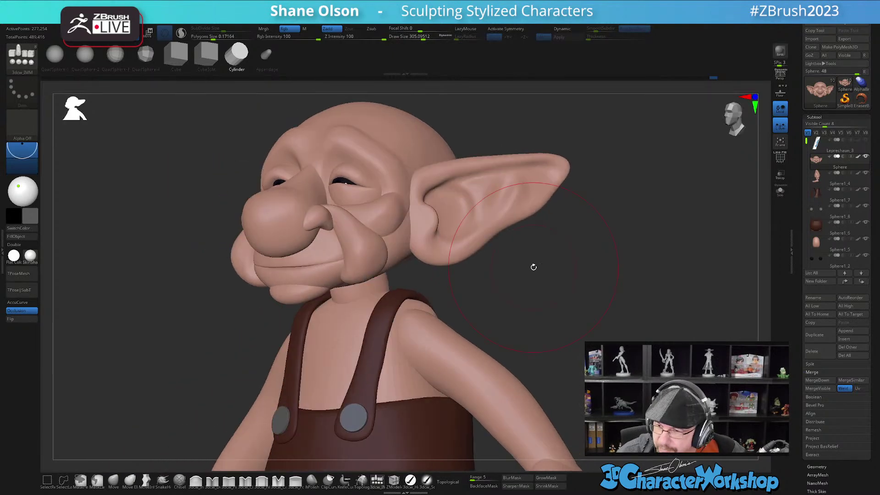
key(s)
mouse_move(493, 308)
mouse_down()
mouse_move(487, 298)
mouse_move(485, 318)
mouse_move(460, 321)
mouse_move(479, 362)
mouse_up()
alt+right_drag(368, 300, 384, 325)
key(s)
drag(386, 321, 383, 322)
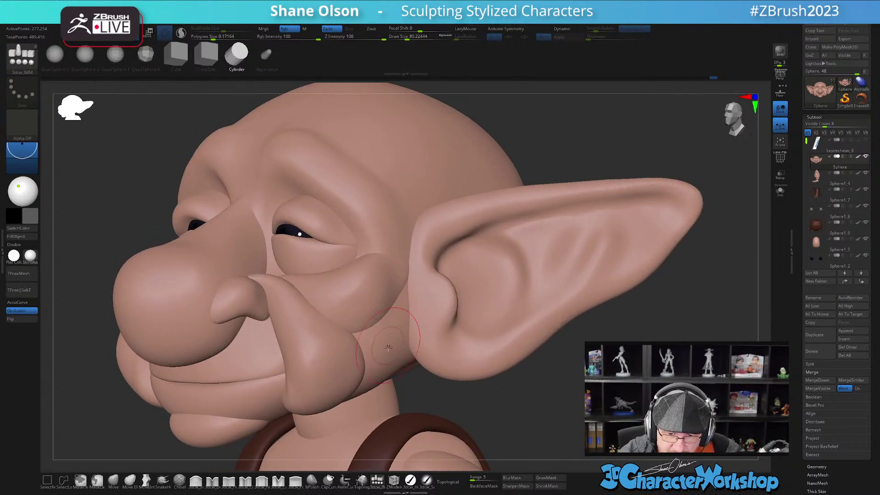
key(x)
alt+right_drag(394, 317, 404, 302)
shift+drag(397, 320, 393, 306)
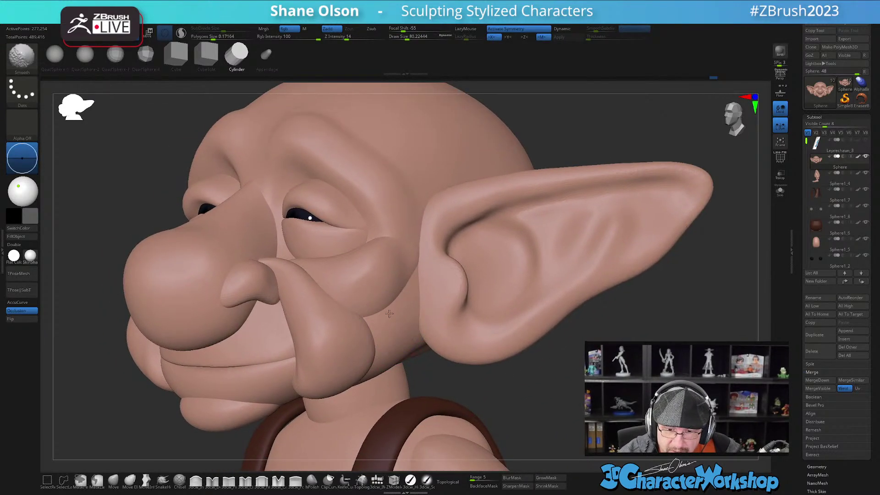
key(shift+f)
key(shift+f)
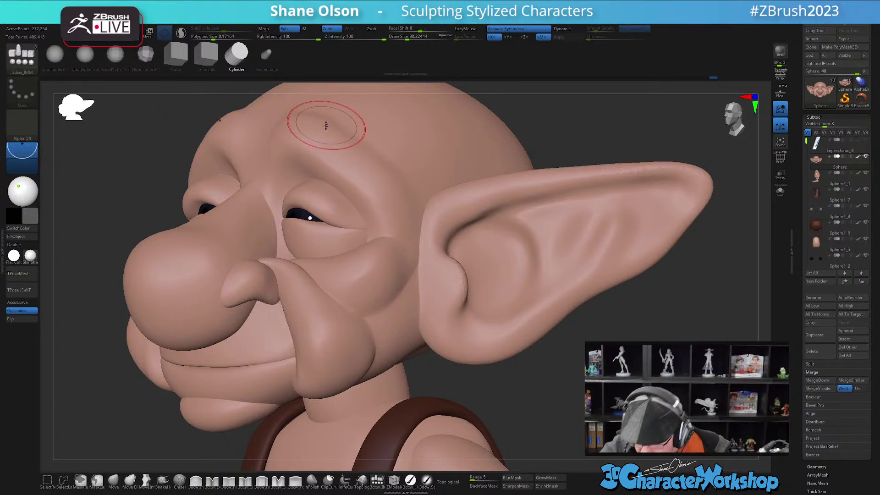
- Load the Smooth Stronger brush from the Smooth folder of the brush library
mouse_move(166, 178)
mouse_down()
mouse_move(147, 138)
mouse_move(174, 152)
mouse_up()
mouse_move(586, 284)
mouse_down()
mouse_move(565, 289)
mouse_move(573, 292)
mouse_move(561, 308)
mouse_up()
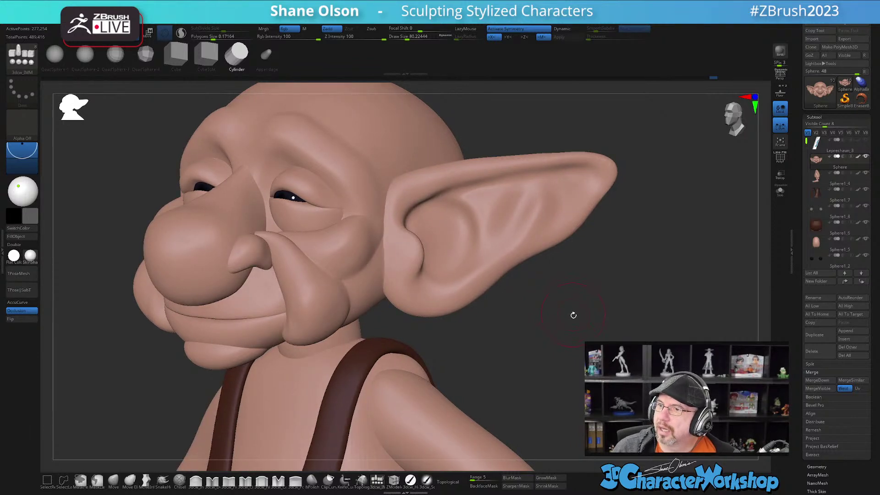
mouse_move(560, 330)
mouse_down()
mouse_move(503, 333)
mouse_move(240, 252)
mouse_up()
key(shift)
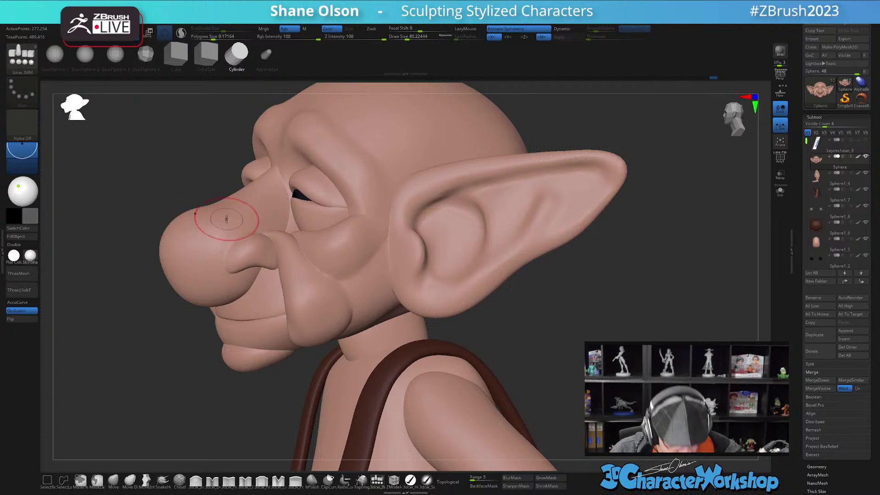
key(comma)
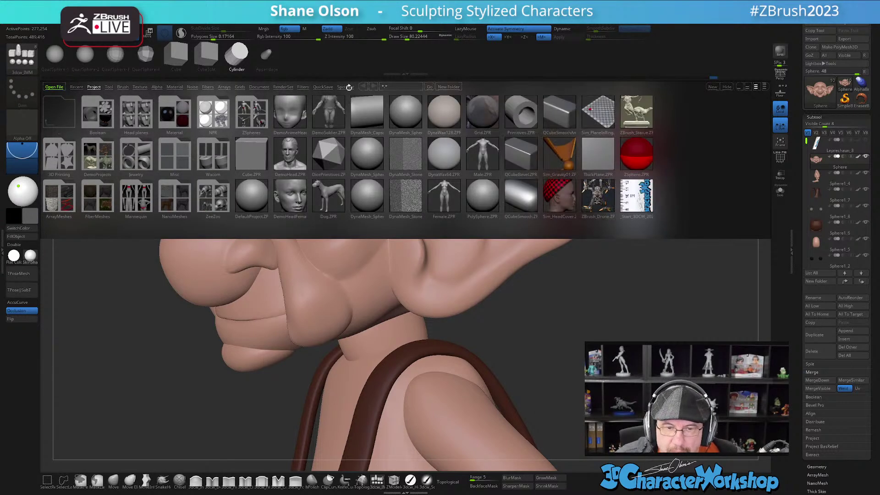
click(122, 87)
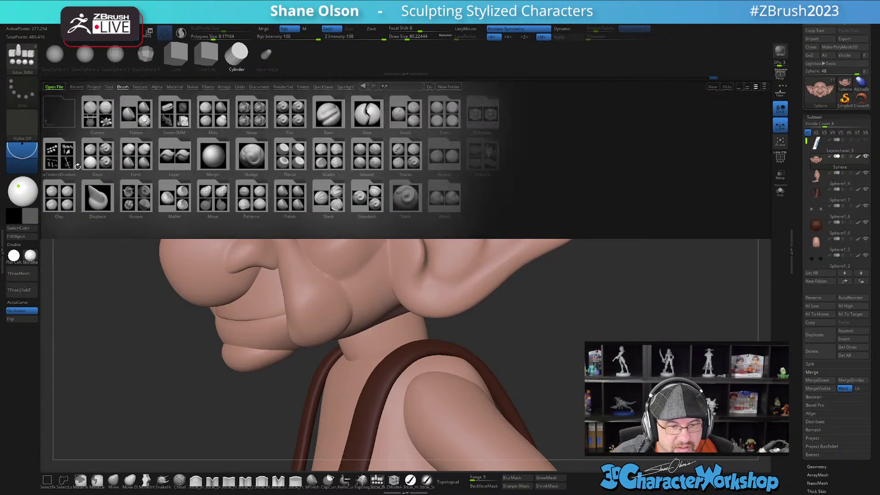
click(369, 161)
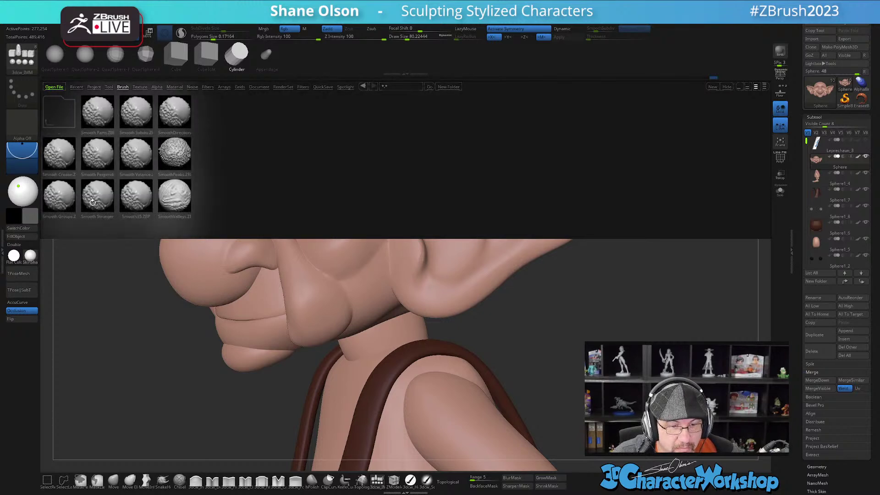
click(92, 205)
click(104, 218)
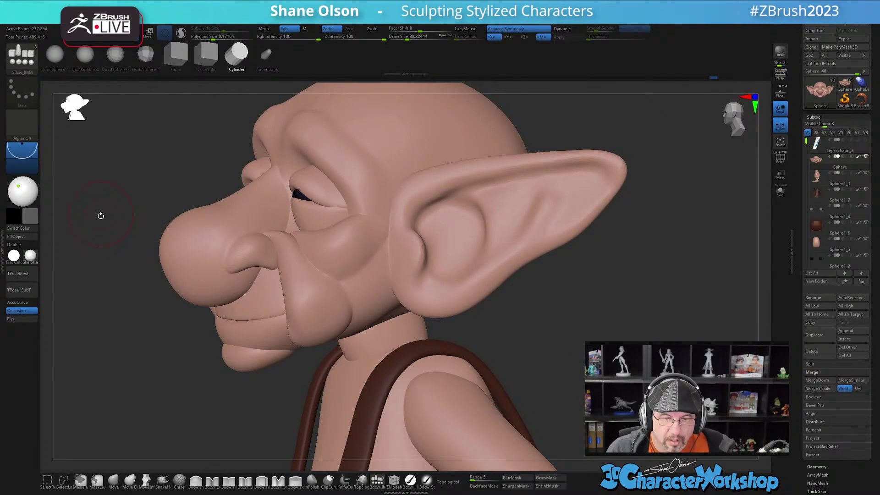
- Reduce the draw size to about 59 and switch to the Move brush
drag(156, 374, 156, 371)
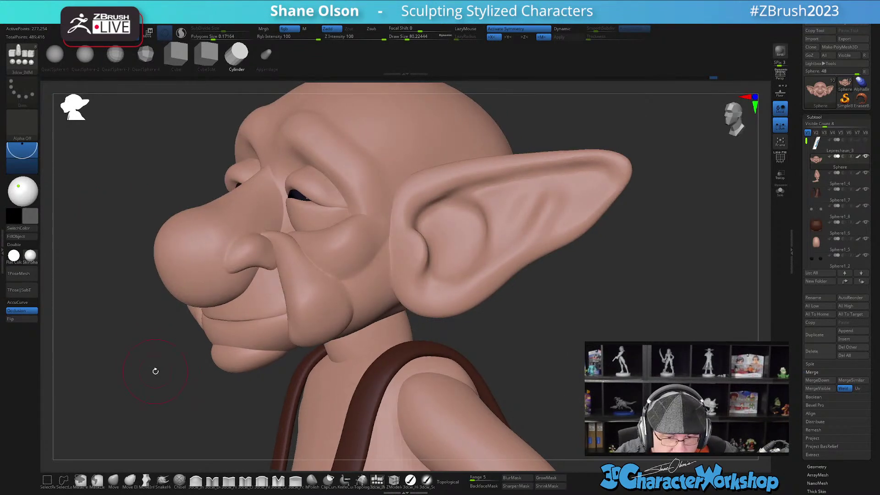
key(s)
drag(196, 416, 220, 438)
drag(269, 299, 267, 291)
key(ctrl+z)
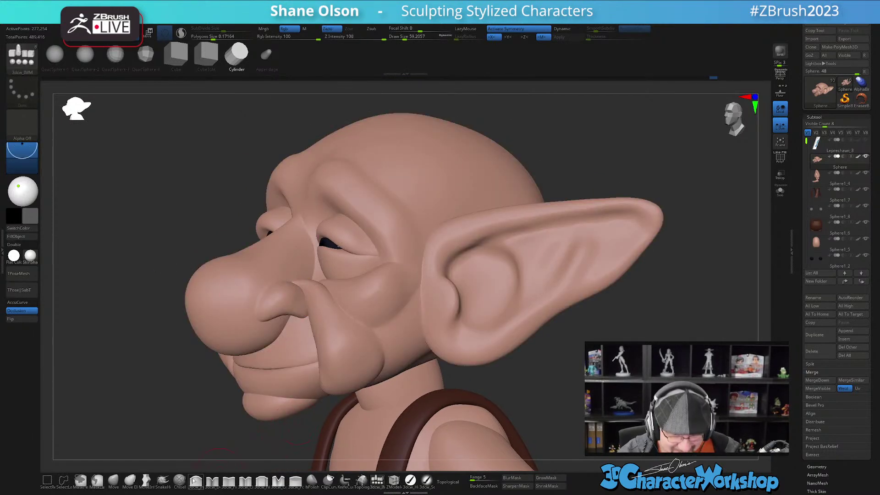
click(113, 480)
- Try smoothing the side of the nose with Smooth Stronger, and undo the strokes
mouse_move(273, 274)
shift+mouse_down()
mouse_move(269, 291)
mouse_move(282, 289)
shift+mouse_up()
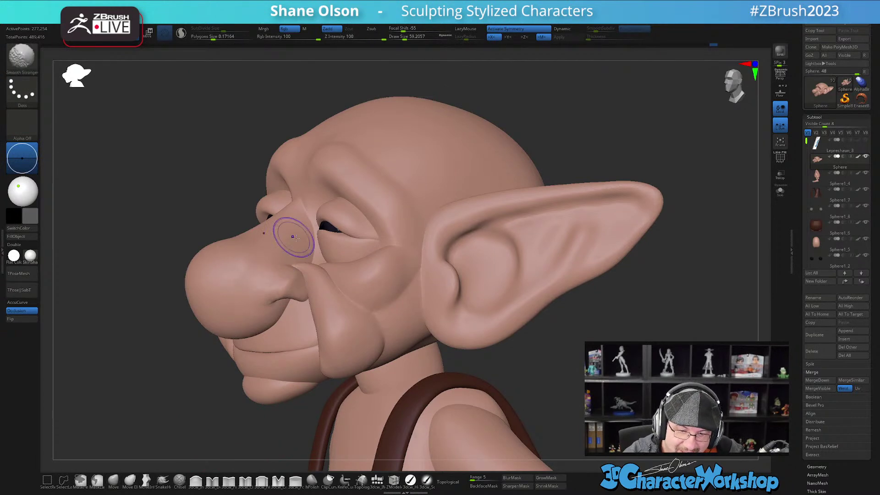
key(ctrl+z)
key(shift)
shift+drag(253, 287, 260, 276)
key(ctrl+z)
- Check the head's polygroup wireframe and set the Smooth Stronger intensity to 14
key(shift+f)
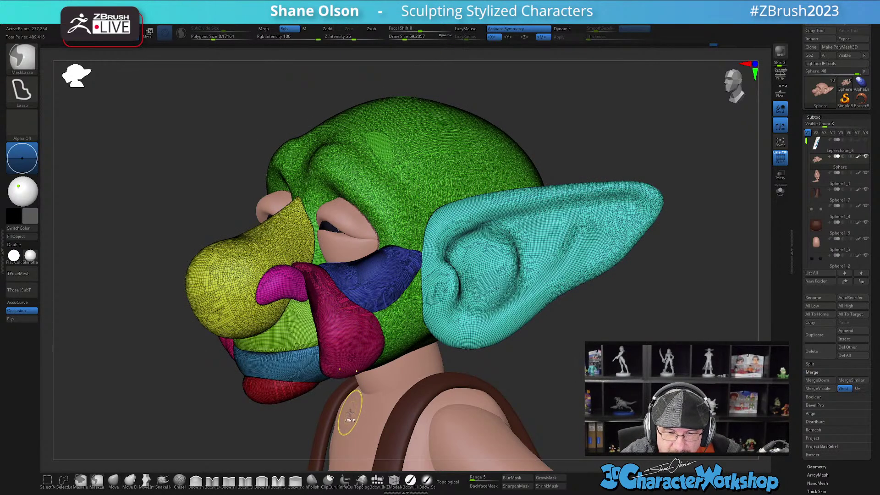
drag(315, 409, 367, 338)
key(shift)
drag(349, 40, 347, 36)
drag(284, 37, 347, 36)
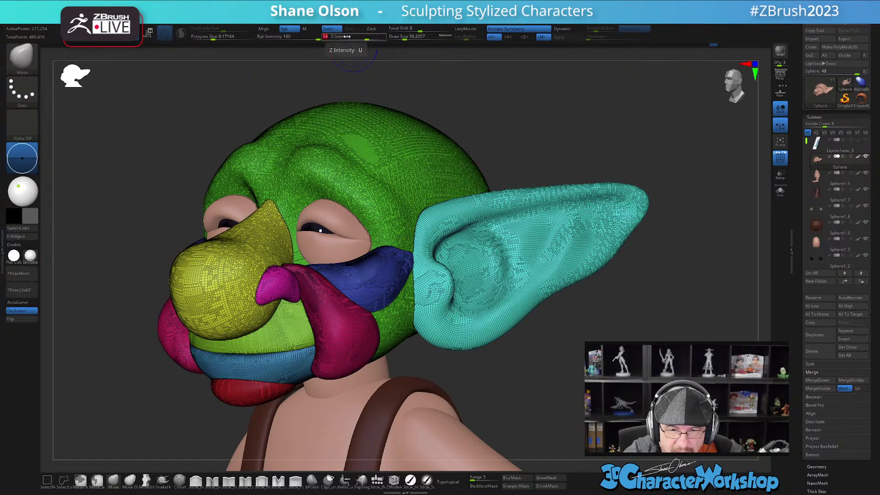
key(shift+f)
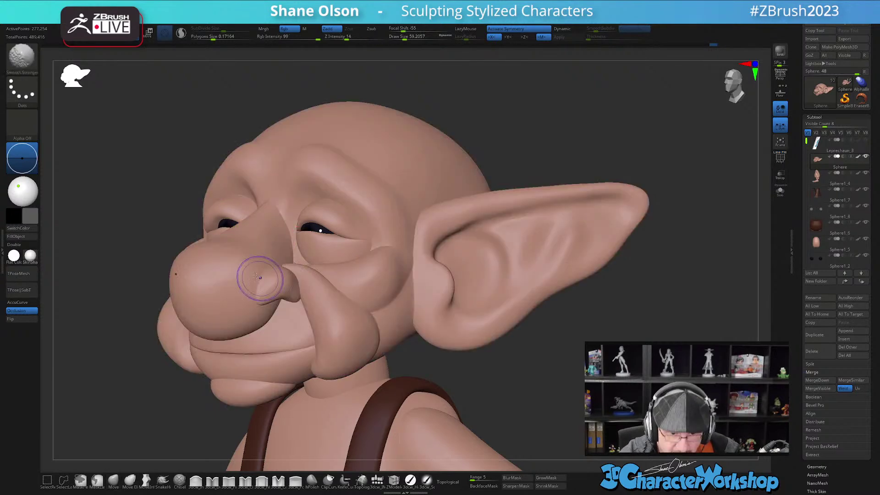
- With a draw size of about 33, smooth the seam where the nostril meets the cheek fold
mouse_move(312, 218)
right_down()
mouse_move(285, 210)
mouse_move(316, 276)
mouse_move(300, 233)
right_up()
ctrl+right_drag(317, 280, 318, 295)
key(s)
drag(319, 293, 315, 294)
shift+drag(302, 286, 297, 285)
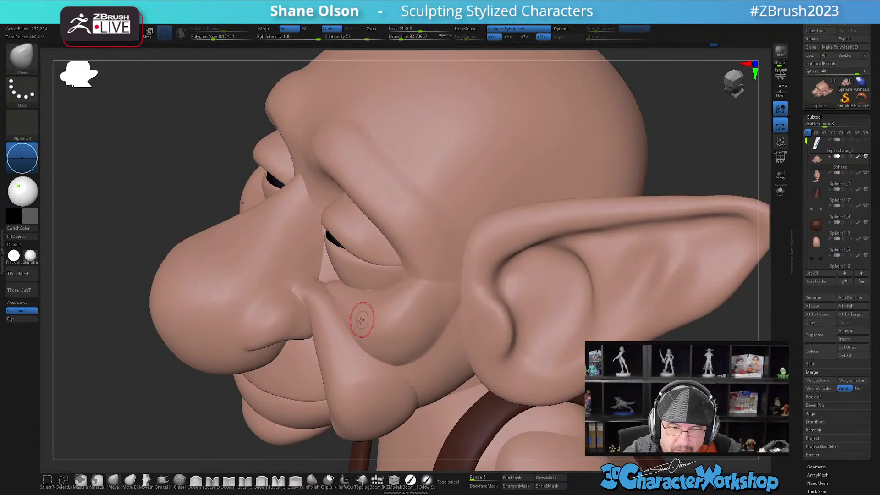
- Nudge the cheek surface beside the nose fold with the Move brush
right_drag(363, 318, 339, 300)
key(b)
key(m)
key(v)
drag(338, 299, 336, 290)
- Smooth the lower edge of the cheek and its outer end near the temple
mouse_move(354, 308)
right_down()
mouse_move(364, 305)
mouse_move(367, 323)
right_up()
shift+drag(363, 327, 387, 341)
right_drag(408, 318, 427, 304)
shift+drag(418, 280, 407, 266)
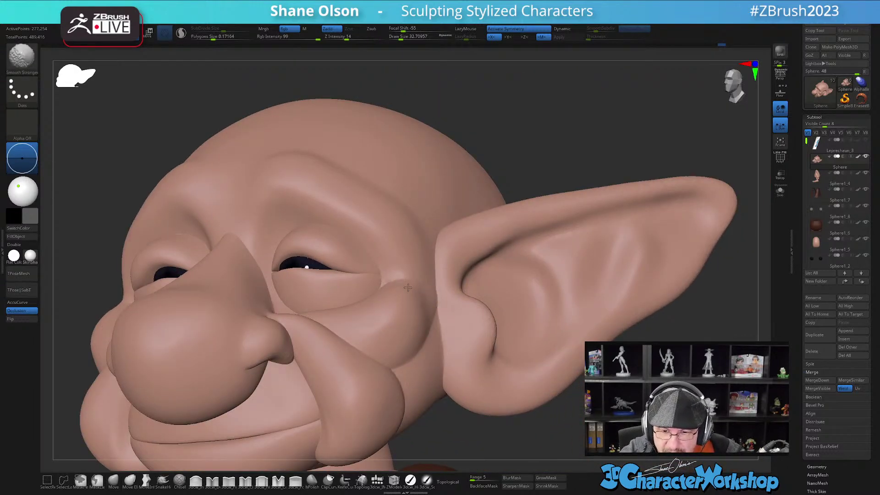
- Enable Sculptris Pro dynamic tessellation and display the head's polygroup wireframe
right_drag(403, 284, 398, 279)
key(shift+f)
key(shift+f)
click(181, 33)
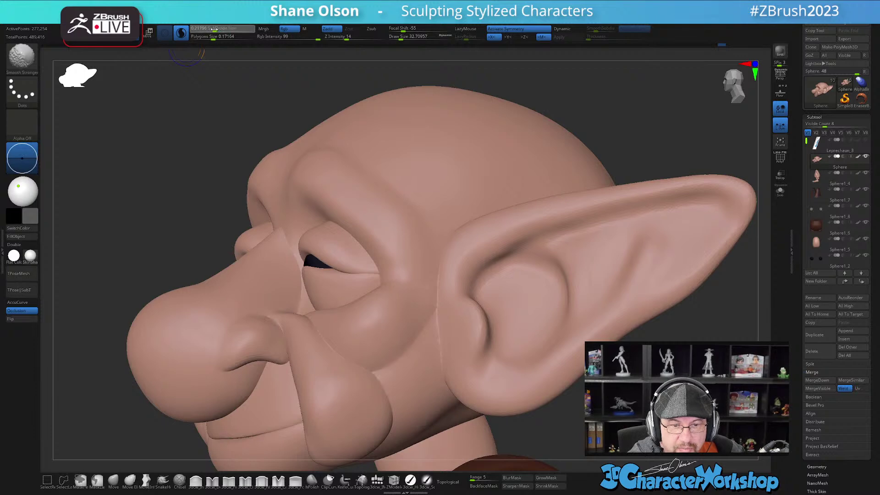
key(shift+f)
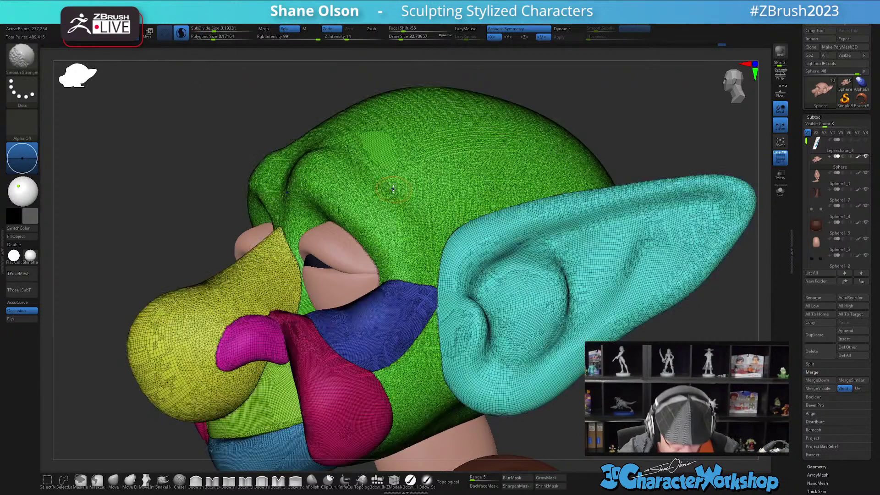
- Smooth the seams where the cheek and the front of the ear meet the head, and hide the wireframe
shift+drag(411, 296, 420, 252)
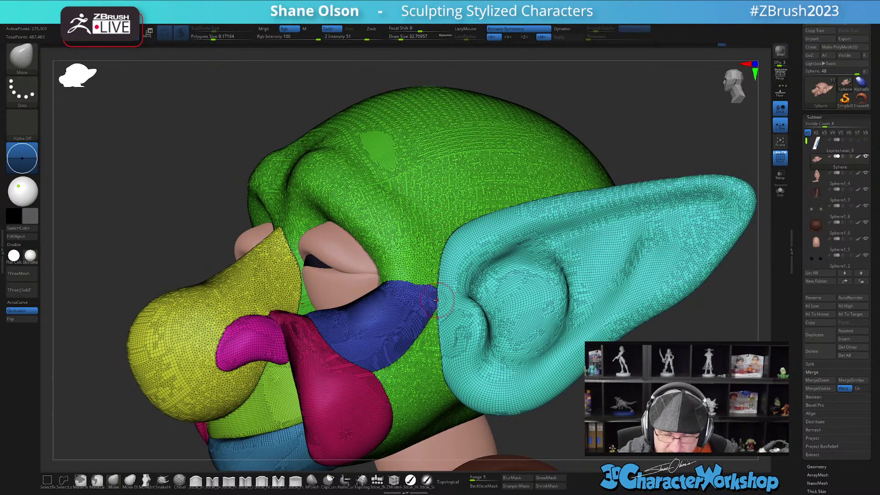
mouse_move(438, 299)
right_down()
mouse_move(410, 282)
mouse_move(424, 305)
right_up()
mouse_move(435, 252)
shift+mouse_down()
mouse_move(436, 350)
mouse_move(427, 310)
shift+mouse_up()
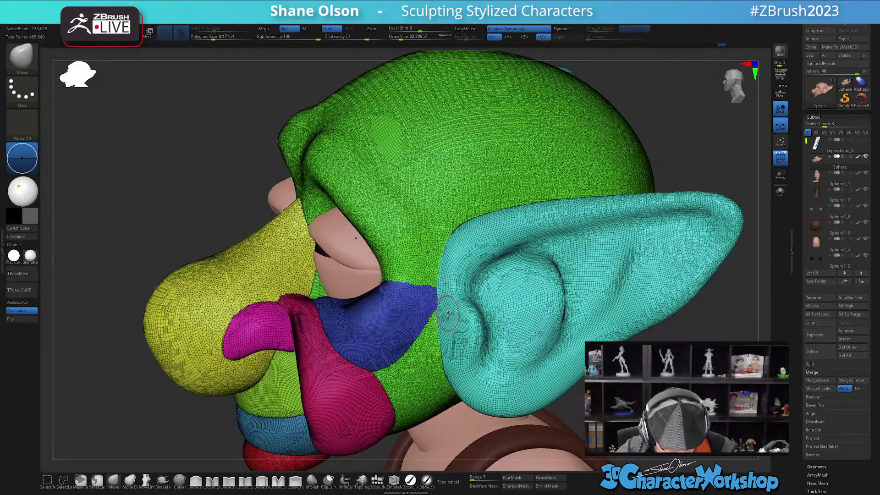
ctrl+right_drag(446, 305, 447, 319)
key(shift+f)
key(shift)
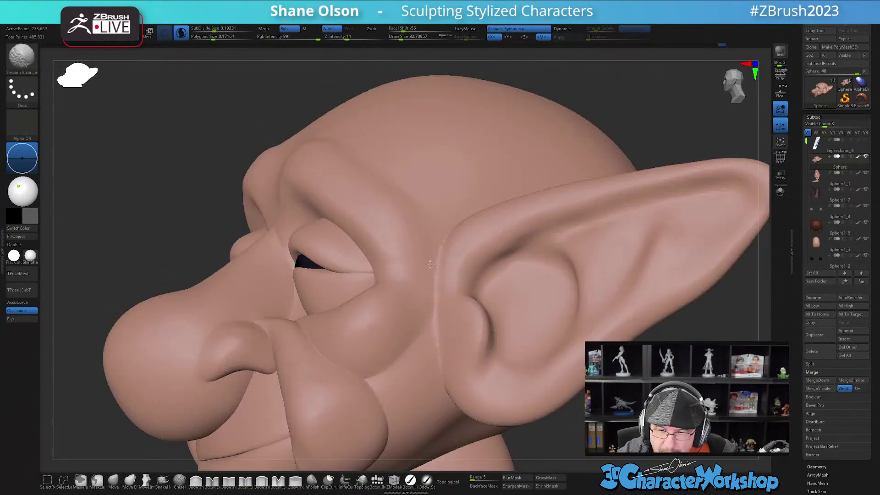
- Raise the smoothing intensity to 42, soften the seam in front of the earlobe, and reselect the Move brush
drag(347, 37, 365, 37)
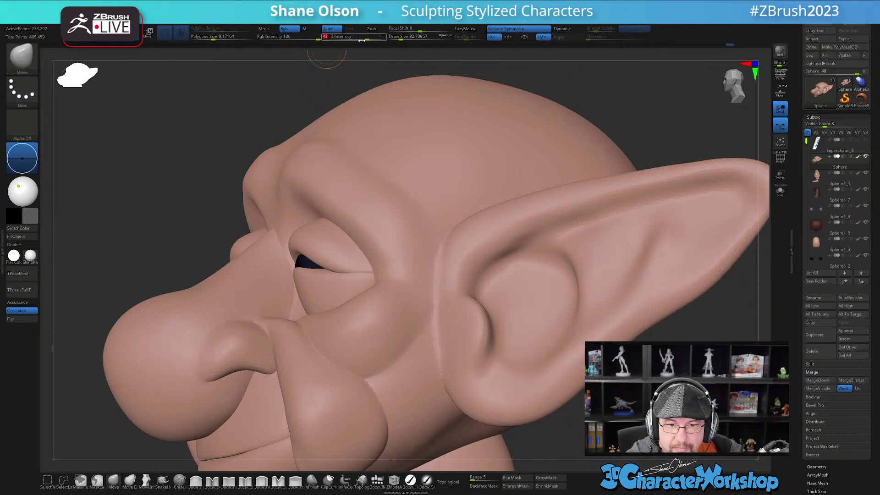
mouse_move(437, 351)
shift+mouse_down()
mouse_move(440, 375)
mouse_move(438, 363)
mouse_move(425, 381)
mouse_move(430, 360)
shift+mouse_up()
mouse_move(422, 367)
ctrl+right_down()
mouse_move(380, 352)
mouse_move(425, 377)
mouse_move(412, 318)
ctrl+right_up()
key(b)
key(m)
key(v)
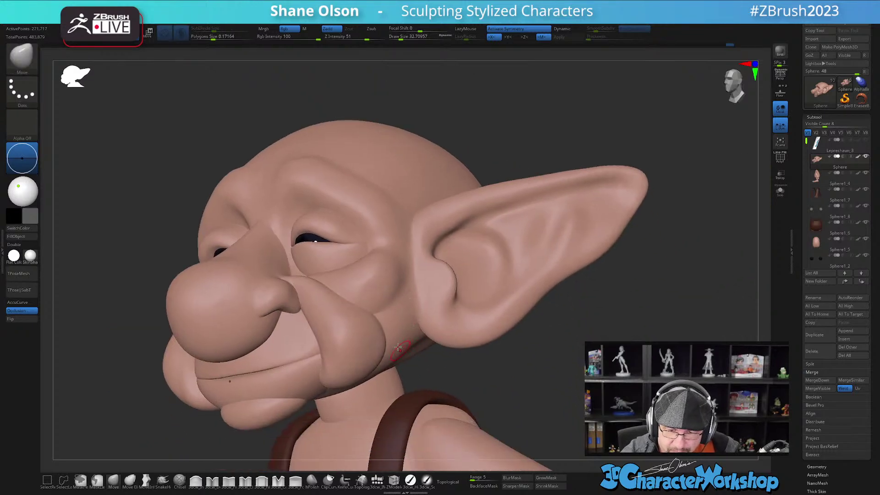
- Smooth the seams around the jowl where it meets the jaw and the mouth
right_drag(402, 351, 364, 366)
key(shift)
mouse_move(338, 376)
shift+mouse_down()
mouse_move(325, 379)
mouse_move(361, 383)
mouse_move(379, 342)
shift+mouse_up()
mouse_move(350, 392)
shift+mouse_down()
mouse_move(365, 362)
mouse_move(367, 371)
mouse_move(308, 425)
shift+mouse_up()
- With a draw size of about 71, smooth the chin and jowl seams on the underside of the head
key(s)
mouse_move(368, 389)
alt+right_down()
mouse_move(380, 299)
mouse_move(344, 324)
alt+right_up()
key(shift)
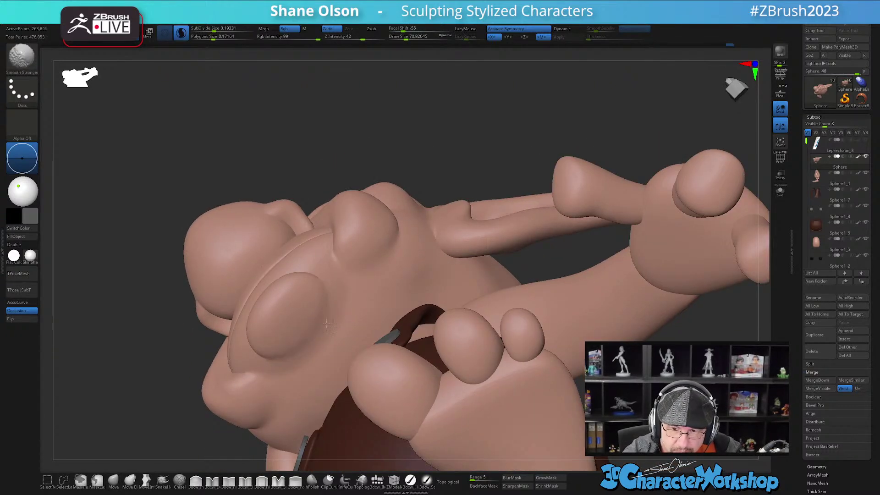
shift+drag(324, 328, 374, 296)
right_drag(374, 270, 357, 349)
shift+drag(363, 308, 335, 313)
- Smooth the nose bridge into the inner eye corners with draw sizes of about 31 and 51
mouse_move(336, 313)
right_down()
mouse_move(362, 310)
mouse_move(279, 260)
right_up()
key(s)
key(shift)
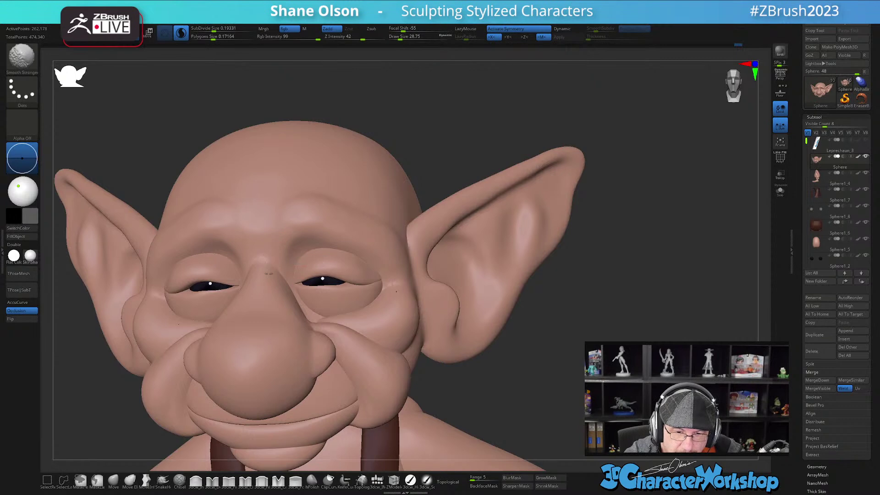
right_drag(282, 279, 299, 302)
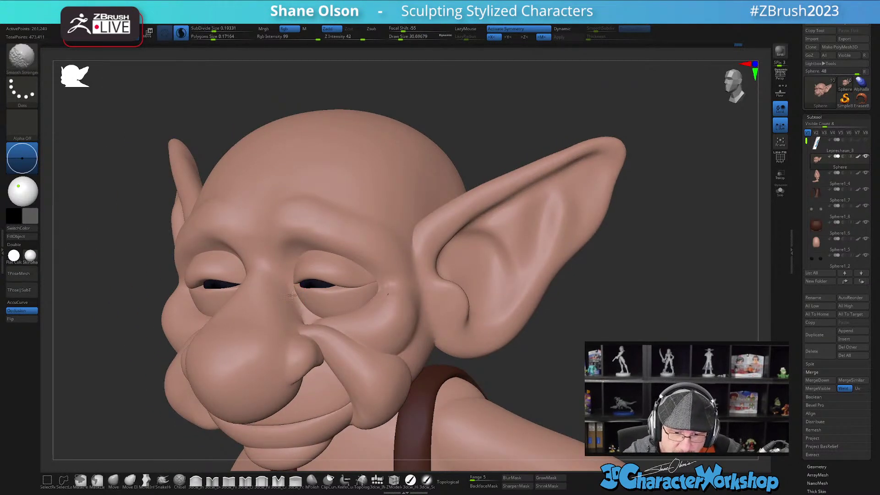
shift+drag(284, 292, 287, 296)
mouse_move(287, 296)
right_down()
mouse_move(323, 296)
mouse_move(280, 288)
right_up()
key(shift)
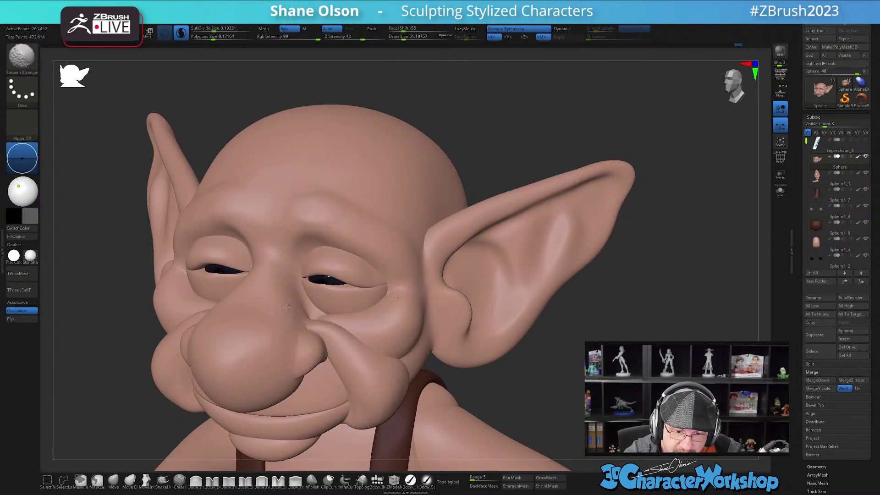
shift+drag(284, 306, 295, 313)
mouse_move(298, 314)
right_down()
mouse_move(333, 311)
mouse_move(298, 321)
right_up()
- Enlarge the draw size to about 97 and smooth the sides of the nose bridge toward the cheeks
key(b)
key(Escape)
key(s)
drag(293, 293, 296, 293)
right_drag(289, 281, 284, 296)
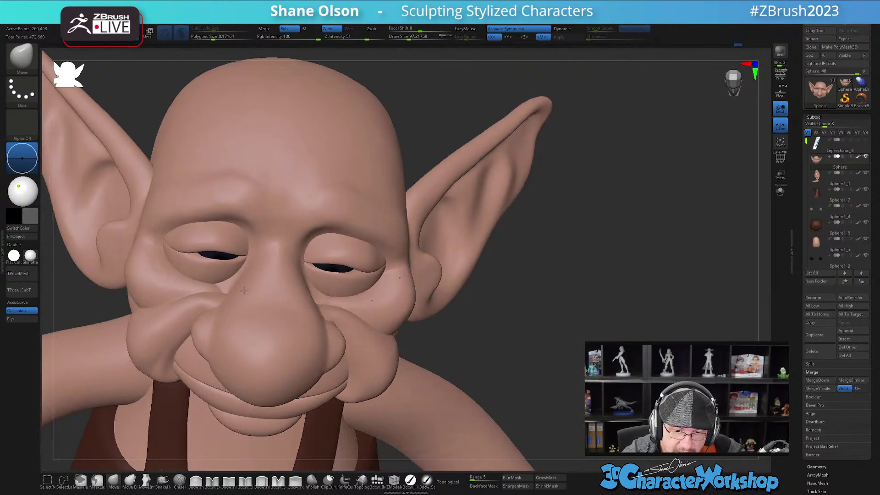
key(shift)
mouse_move(273, 274)
shift+mouse_down()
mouse_move(277, 252)
mouse_move(307, 314)
shift+mouse_up()
- With a draw size of about 46, smooth the cheek below the eye and the seam in front of the ear
mouse_move(315, 198)
right_down()
mouse_move(293, 186)
mouse_move(284, 211)
right_up()
key(s)
key(shift)
shift+drag(338, 287, 367, 300)
shift+right_drag(367, 320, 435, 303)
ctrl+right_drag(449, 335, 419, 339)
mouse_move(435, 293)
shift+mouse_down()
mouse_move(429, 317)
mouse_move(434, 284)
shift+mouse_up()
- Choose the custom fill brush and fill the crease between the cheek and the front of the ear
right_drag(497, 312, 466, 314)
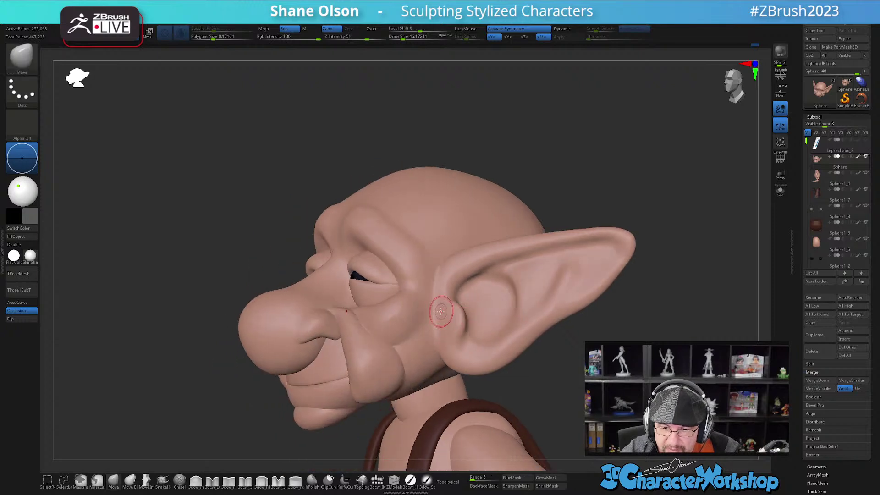
click(262, 482)
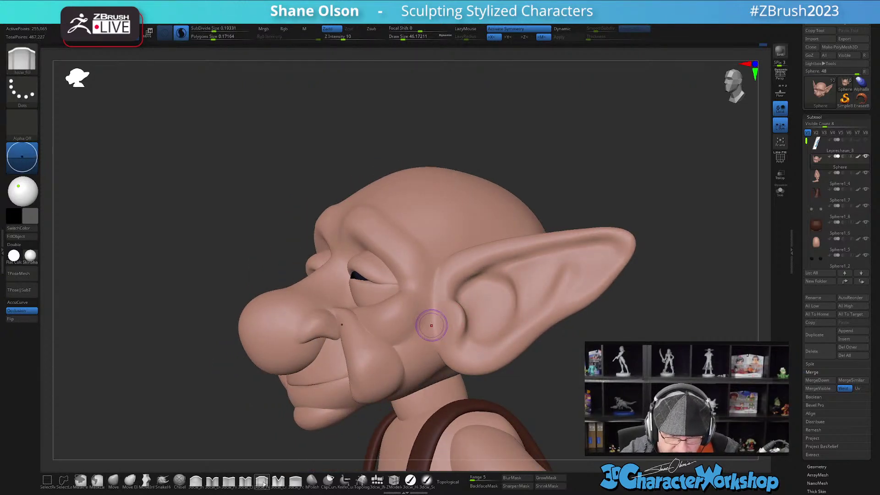
mouse_move(434, 286)
mouse_down()
mouse_move(433, 336)
mouse_move(430, 292)
mouse_move(428, 324)
mouse_move(426, 312)
mouse_up()
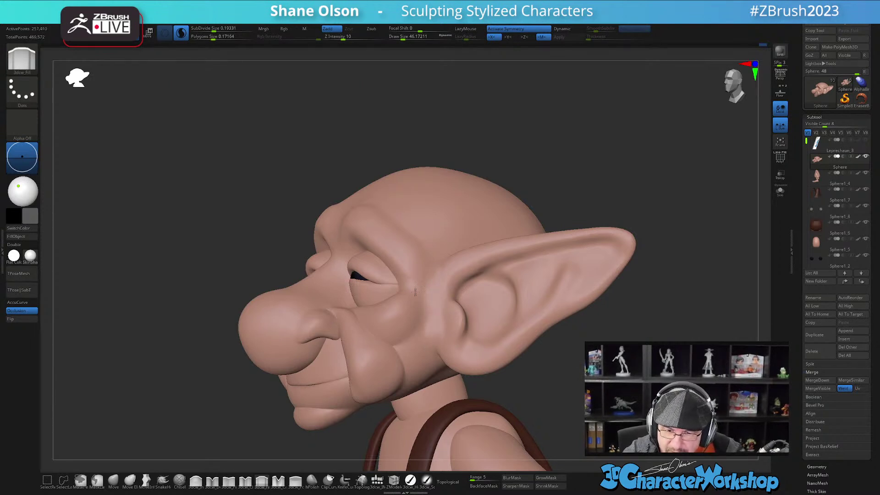
mouse_move(447, 335)
right_down()
mouse_move(497, 336)
mouse_move(463, 332)
right_up()
mouse_move(442, 314)
mouse_down()
mouse_move(446, 357)
mouse_move(439, 335)
mouse_move(422, 342)
mouse_up()
- Smooth the jawline below the ear and the chin seam beneath the mouth
right_drag(424, 346, 419, 356)
mouse_move(418, 355)
shift+mouse_down()
mouse_move(398, 354)
mouse_move(410, 378)
shift+mouse_up()
mouse_move(425, 336)
right_down()
mouse_move(477, 335)
mouse_move(415, 363)
mouse_move(325, 381)
right_up()
key(shift)
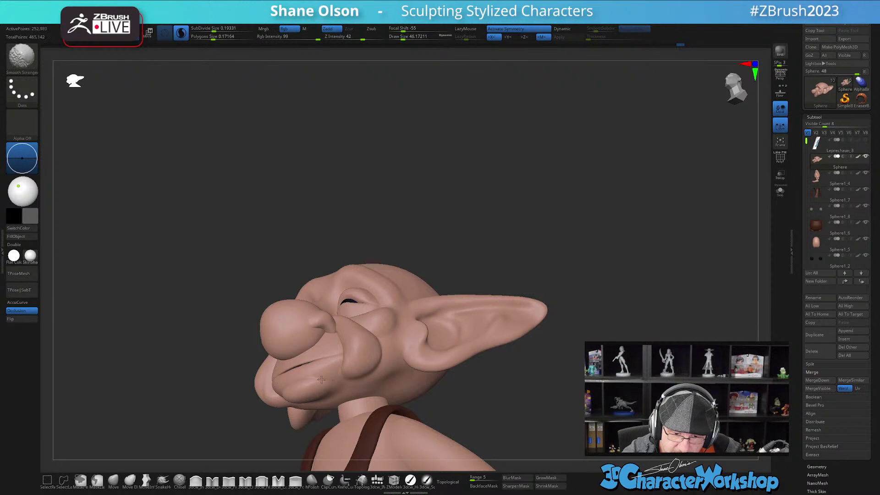
mouse_move(364, 324)
right_down()
mouse_move(383, 354)
mouse_move(414, 364)
right_up()
key(shift)
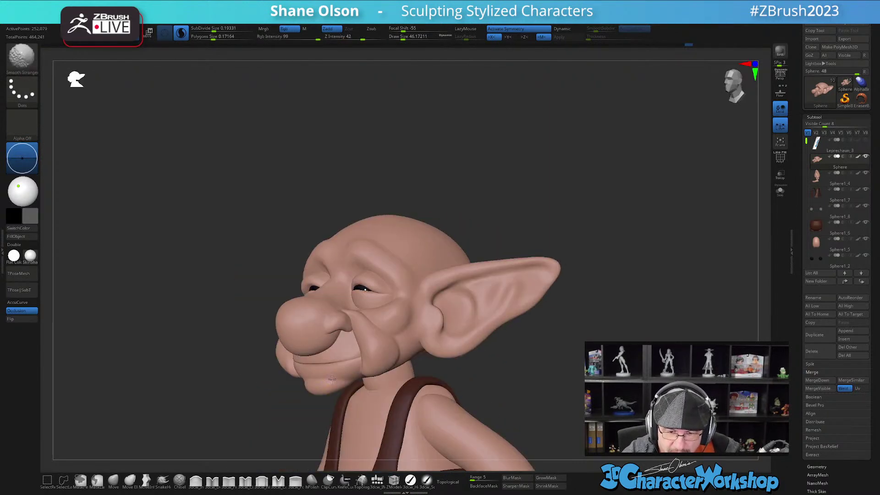
- With a draw size of about 77, fill and smooth the crease where the back of the ear joins the head
mouse_move(362, 371)
right_down()
mouse_move(389, 359)
mouse_move(444, 366)
mouse_move(491, 342)
mouse_move(522, 359)
mouse_move(470, 381)
mouse_move(485, 388)
right_up()
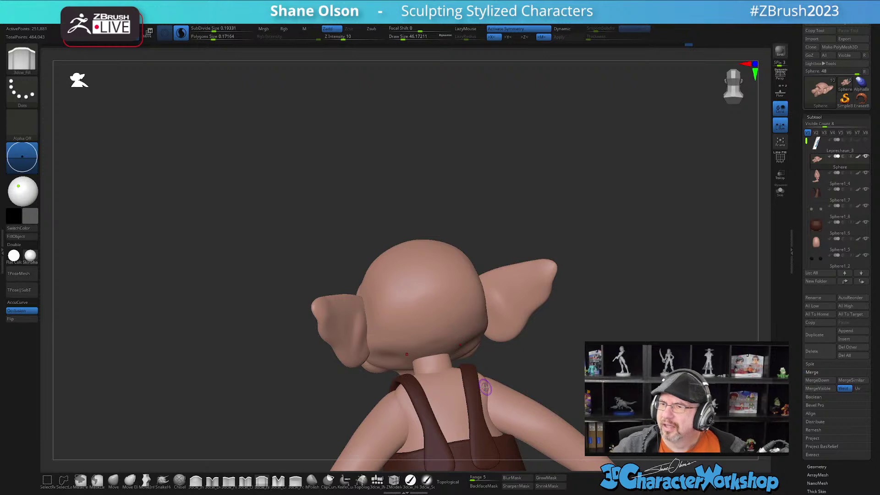
alt+right_drag(485, 387, 475, 388)
ctrl+right_drag(367, 320, 357, 336)
key(s)
mouse_move(357, 336)
mouse_down()
mouse_move(349, 326)
mouse_move(353, 361)
mouse_up()
mouse_move(346, 322)
shift+mouse_down()
mouse_move(346, 296)
mouse_move(350, 360)
mouse_move(346, 320)
mouse_move(342, 331)
shift+mouse_up()
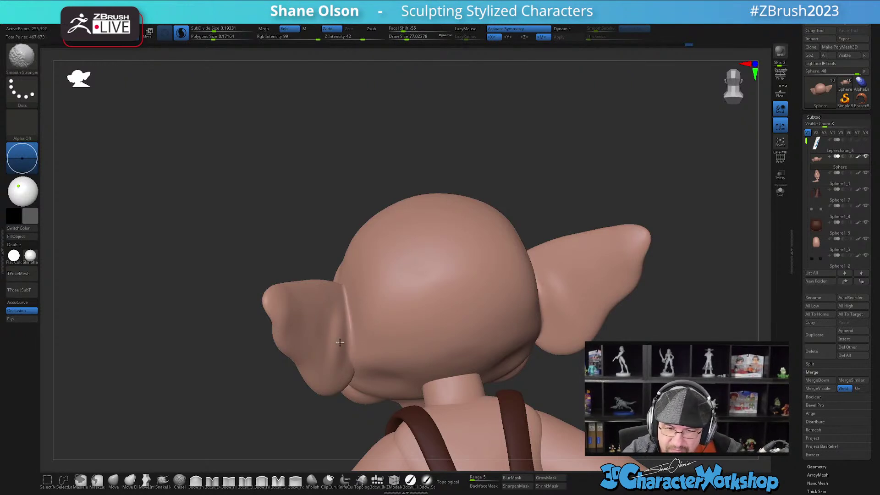
- Switch to the browser to view the 3D Character Workshop member profile page, and return to the sculpt
drag(216, 103, 496, 161)
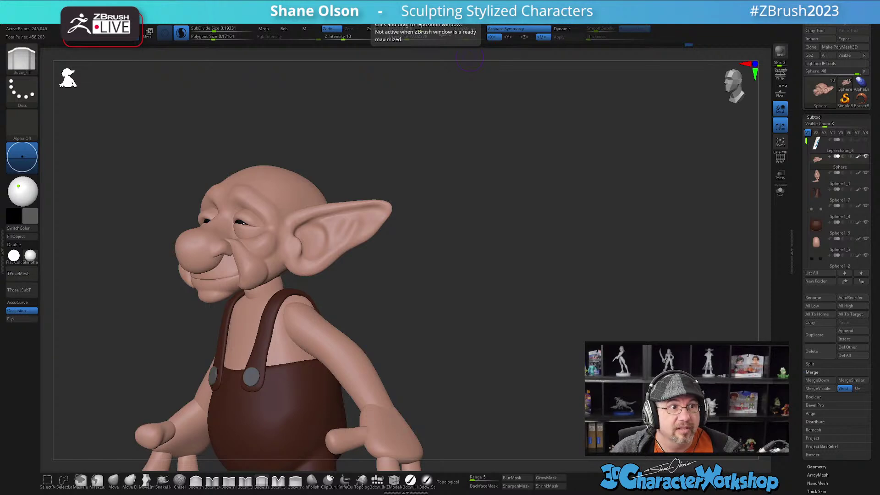
drag(288, 190, 173, 100)
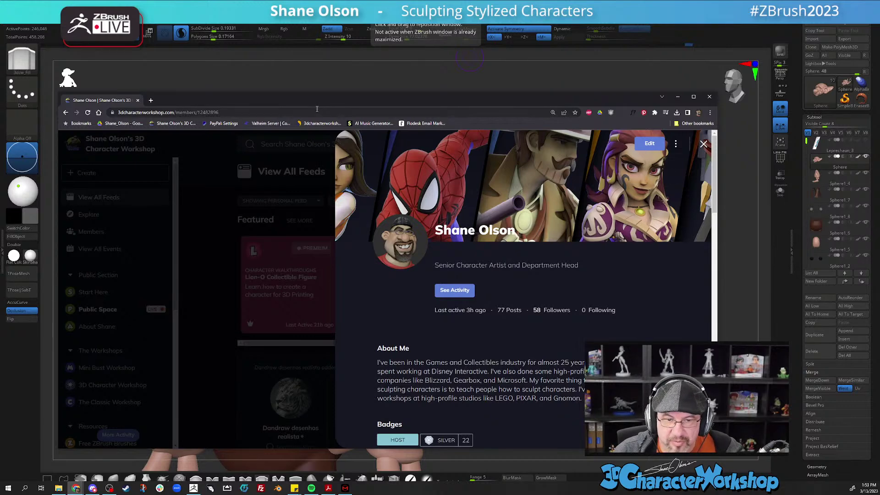
mouse_move(306, 98)
mouse_down()
mouse_move(196, 0)
mouse_move(367, 0)
mouse_up()
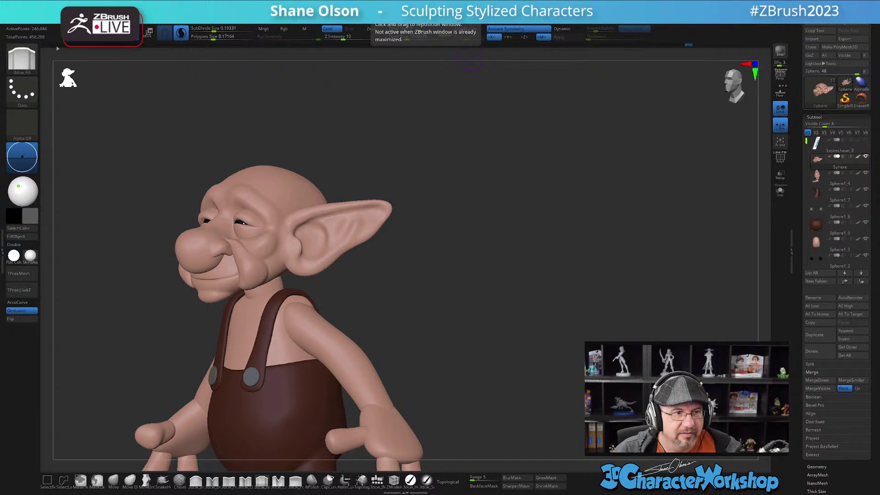
- Smooth the seam behind the ear from the back and set the draw size to about 87
ctrl+right_drag(406, 313, 408, 319)
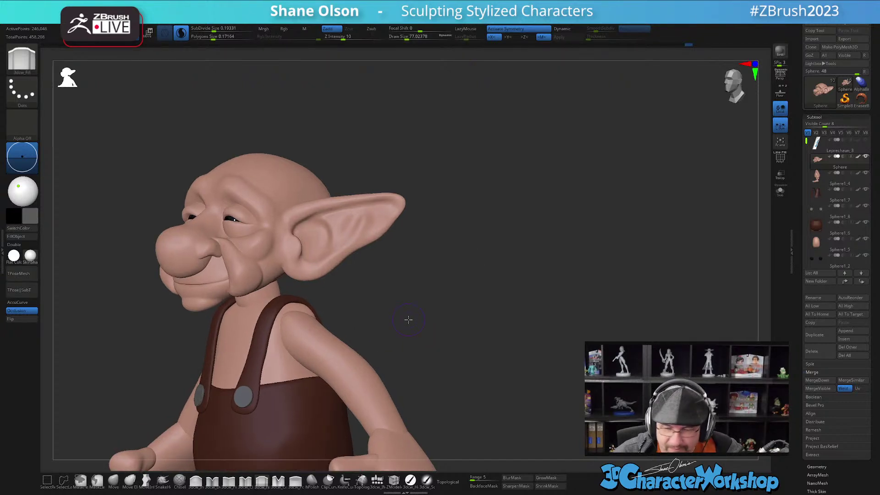
mouse_move(418, 307)
mouse_down()
mouse_move(495, 356)
mouse_move(467, 337)
mouse_up()
key(s)
click(383, 322)
shift+drag(380, 323, 353, 334)
mouse_move(413, 295)
right_down()
mouse_move(387, 298)
mouse_move(385, 289)
mouse_move(386, 297)
right_up()
key(s)
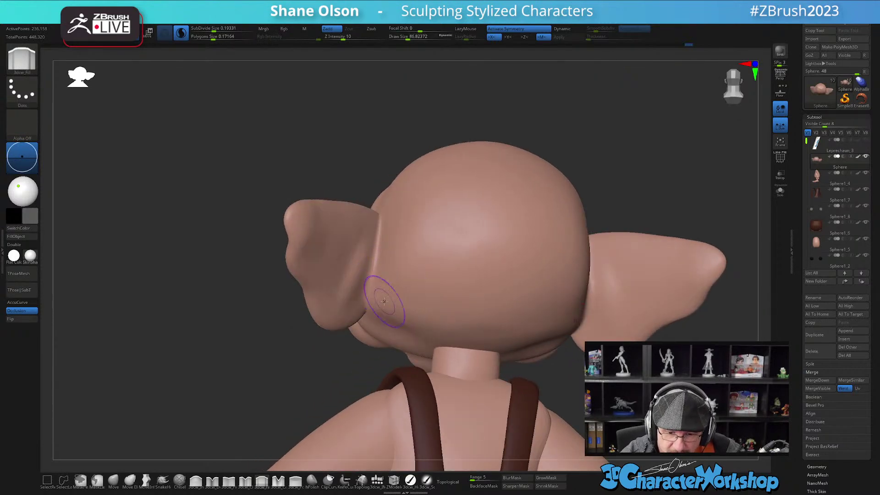
- Build up the groove between the back of the ear and the skull with the fill brush
click(263, 481)
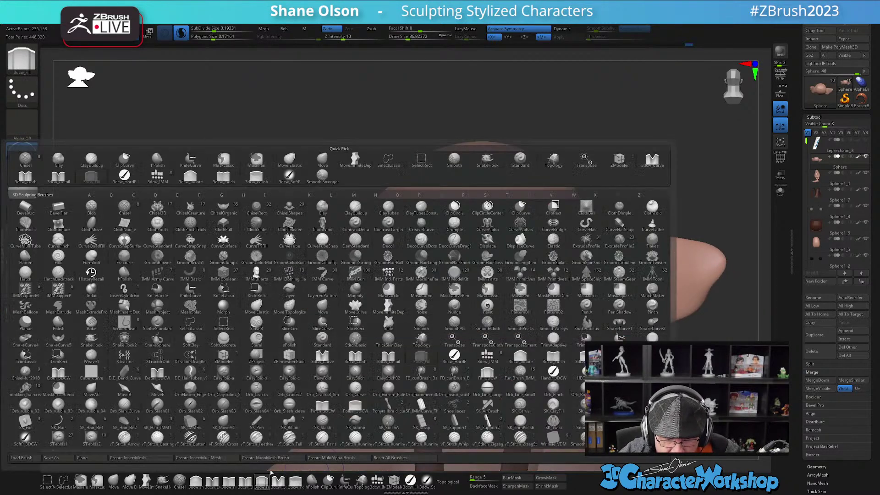
key(Escape)
mouse_move(374, 265)
mouse_down()
mouse_move(377, 255)
mouse_move(372, 275)
mouse_move(375, 236)
mouse_move(365, 285)
mouse_up()
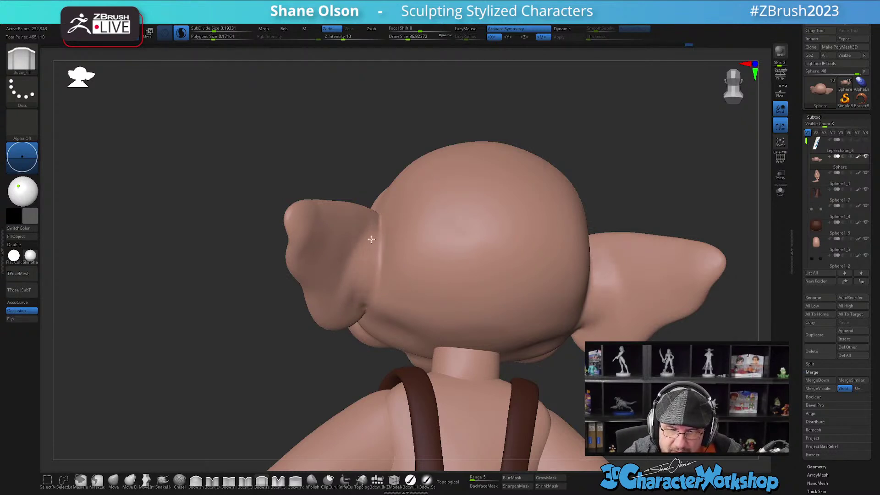
drag(369, 268, 358, 296)
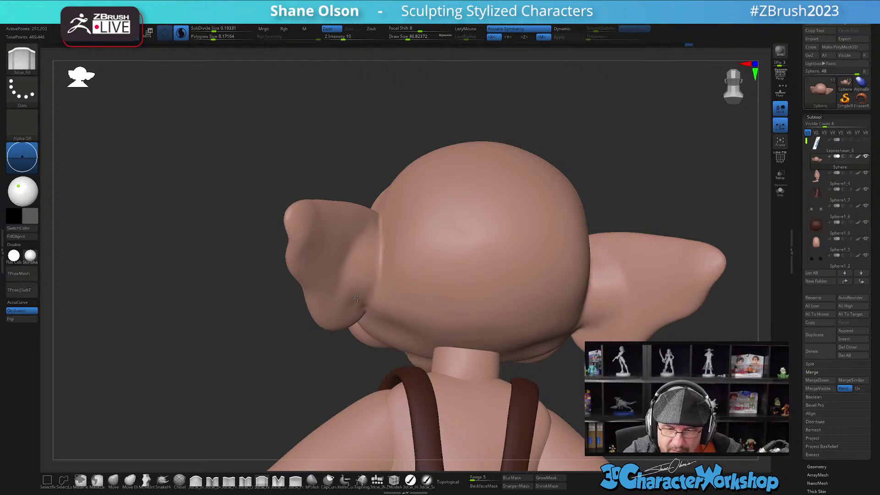
- Smooth the seam where the back of the ear meets the skull
right_drag(409, 281, 433, 289)
mouse_move(373, 288)
shift+mouse_down()
mouse_move(361, 314)
mouse_move(372, 230)
shift+mouse_up()
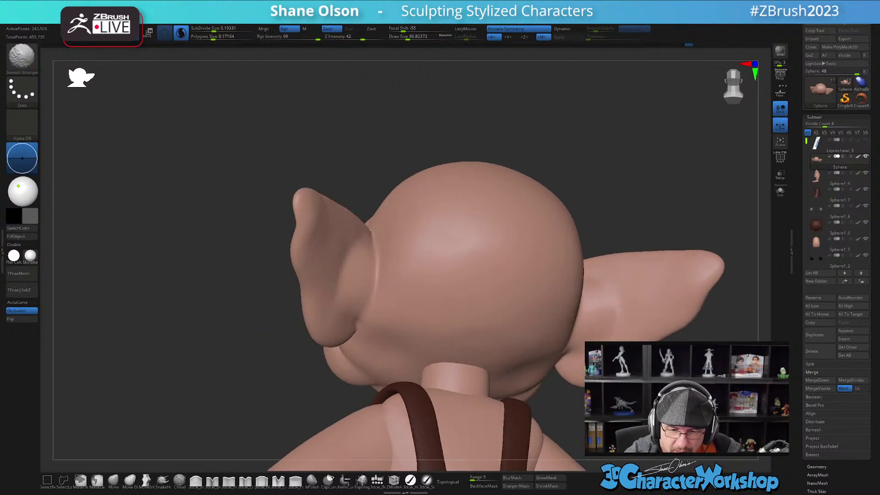
mouse_move(387, 290)
right_down()
mouse_move(393, 259)
mouse_move(507, 323)
mouse_move(522, 281)
right_up()
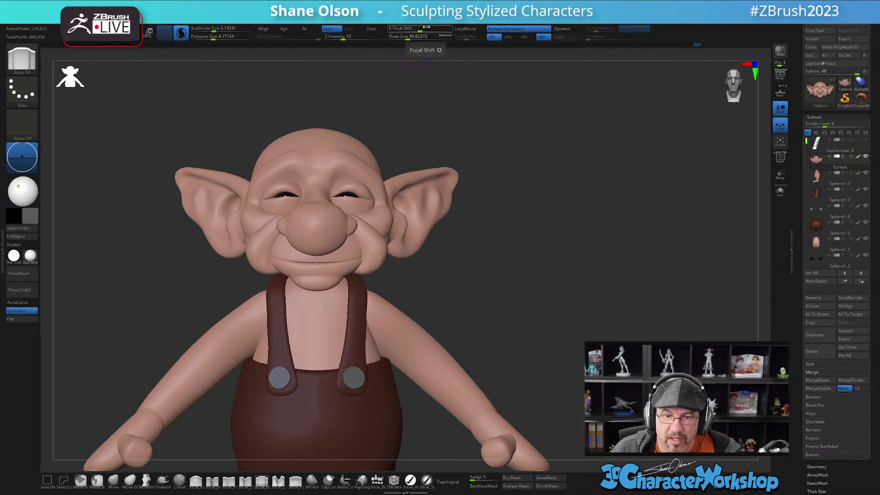
- Switch to the soft paint brush with Sculptris Pro turned off and a draw size of about 311
alt+drag(532, 152, 522, 211)
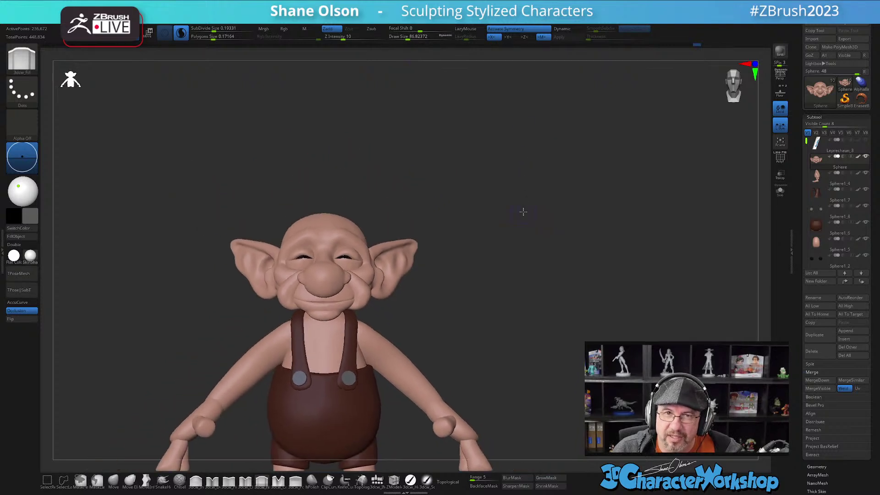
click(428, 481)
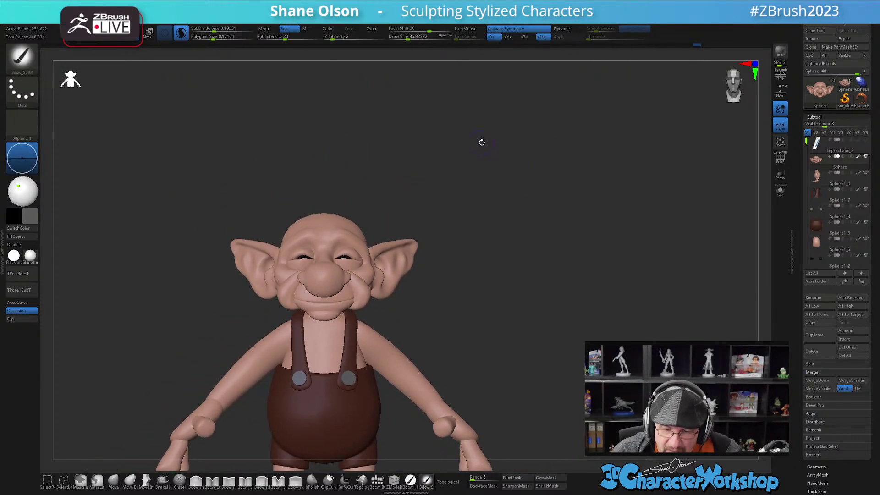
click(181, 34)
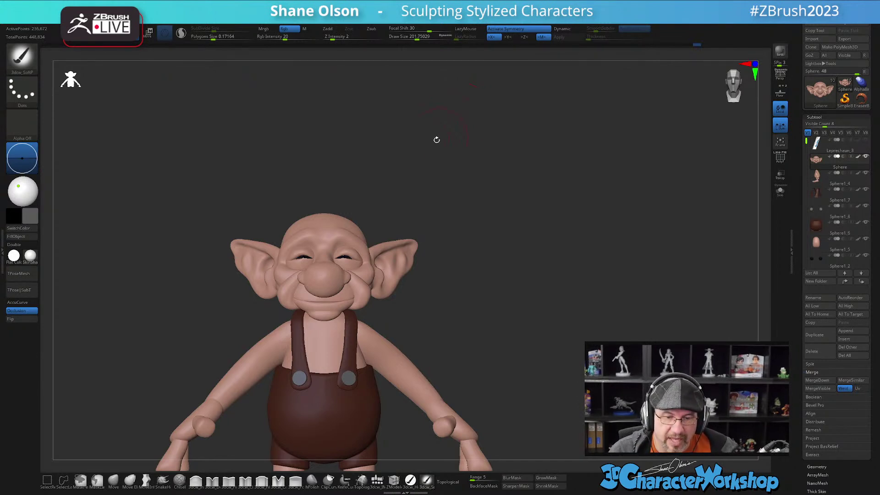
key(s)
mouse_move(414, 168)
mouse_down()
mouse_move(438, 161)
mouse_move(425, 165)
mouse_move(444, 141)
mouse_move(317, 247)
mouse_up()
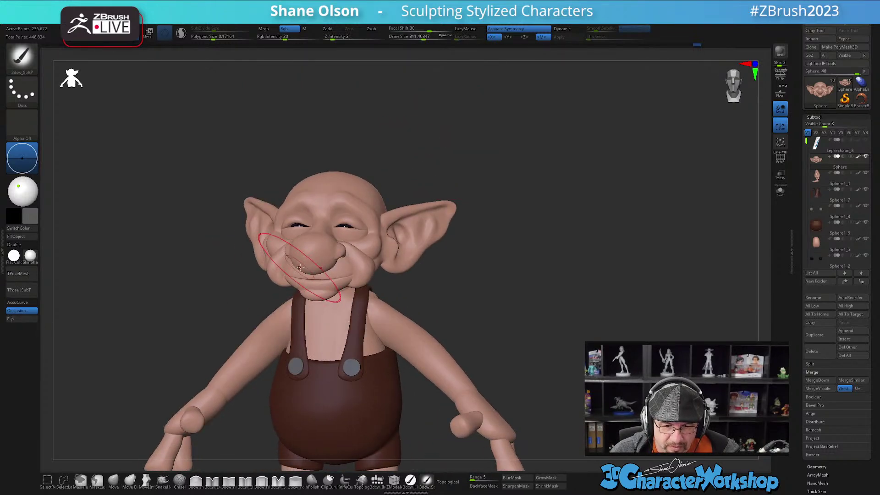
- Sample the skin colour, shift it to a rosy red, and paint the nose with it
key(c)
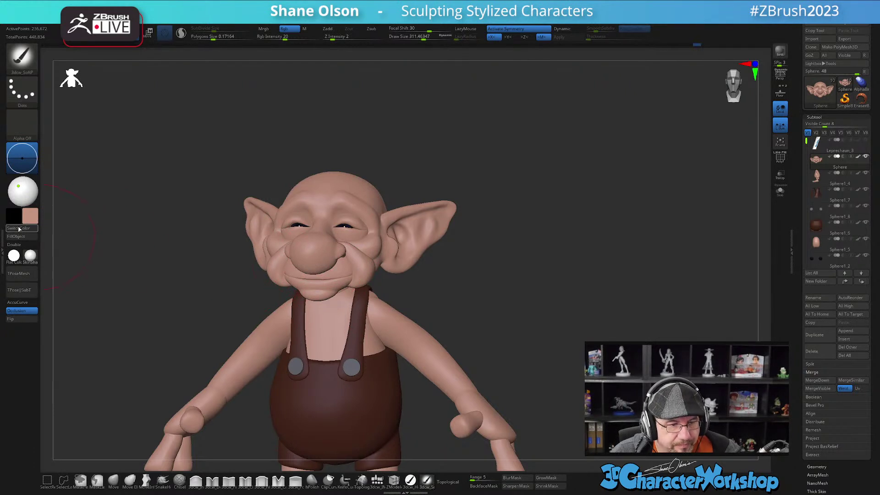
click(30, 216)
drag(42, 150, 31, 150)
drag(60, 197, 63, 202)
drag(324, 250, 313, 255)
drag(550, 260, 549, 264)
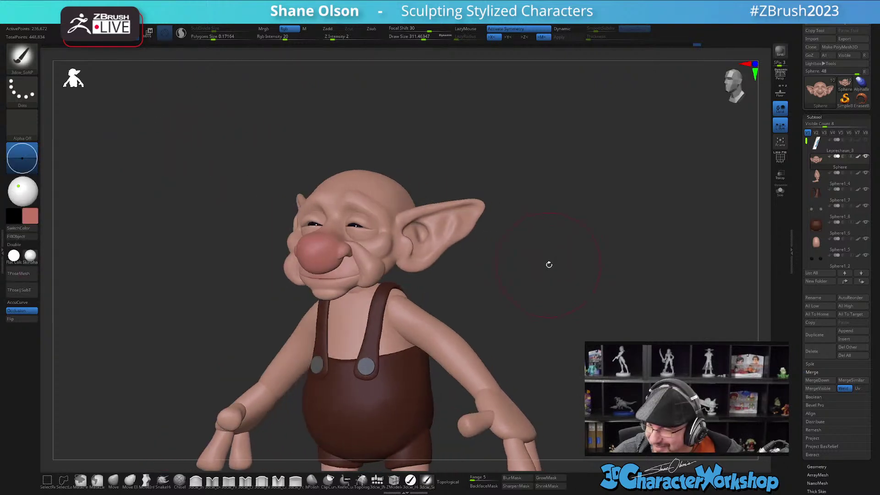
- Paint both ears rosy red from tip to lobe, reducing the draw size to about 140 for the inner areas
alt+drag(474, 285, 468, 316)
drag(517, 207, 523, 197)
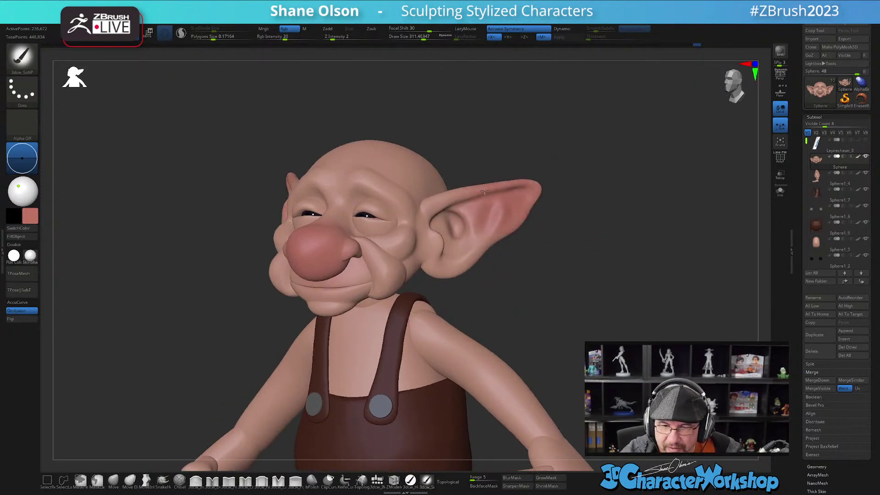
alt+drag(495, 274, 468, 316)
key(s)
drag(471, 260, 460, 260)
drag(486, 293, 527, 293)
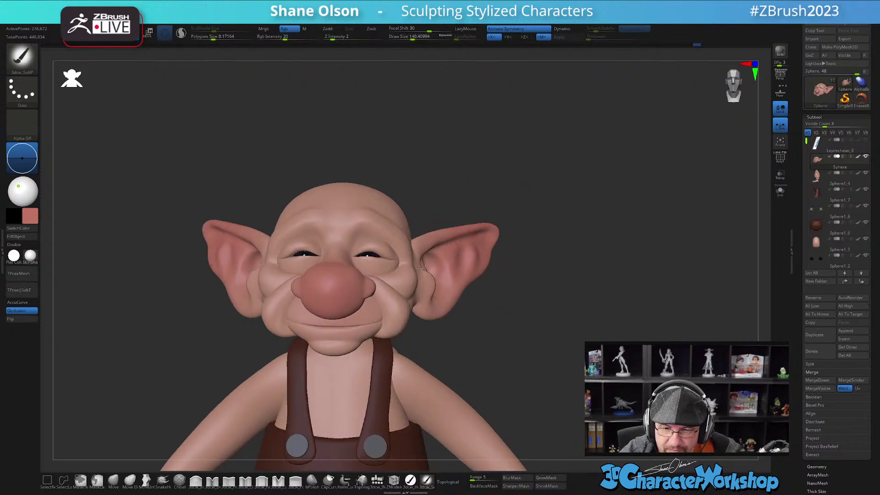
drag(497, 288, 444, 294)
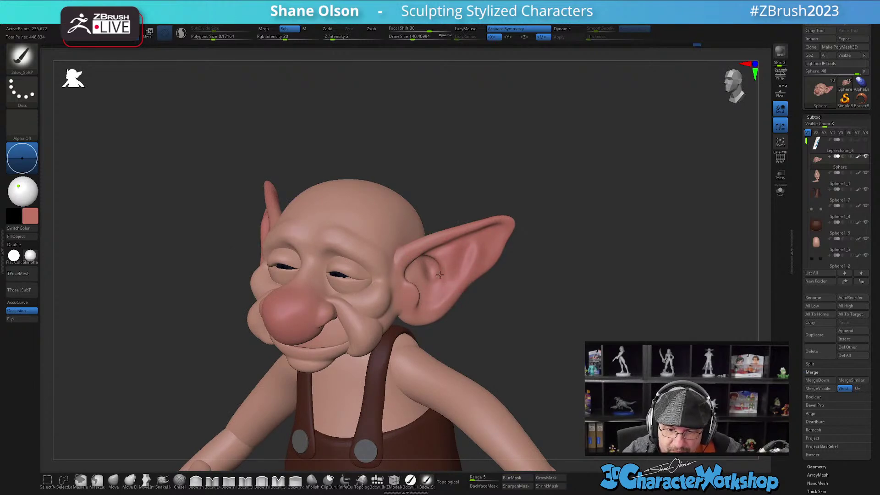
- Paint rosy red over the inner ear folds and the cheeks below the eyes
mouse_move(507, 315)
mouse_down()
mouse_move(538, 308)
mouse_move(516, 316)
mouse_move(507, 305)
mouse_move(487, 313)
mouse_up()
mouse_move(374, 296)
mouse_down()
mouse_move(384, 283)
mouse_move(369, 288)
mouse_move(378, 284)
mouse_up()
drag(463, 310, 377, 286)
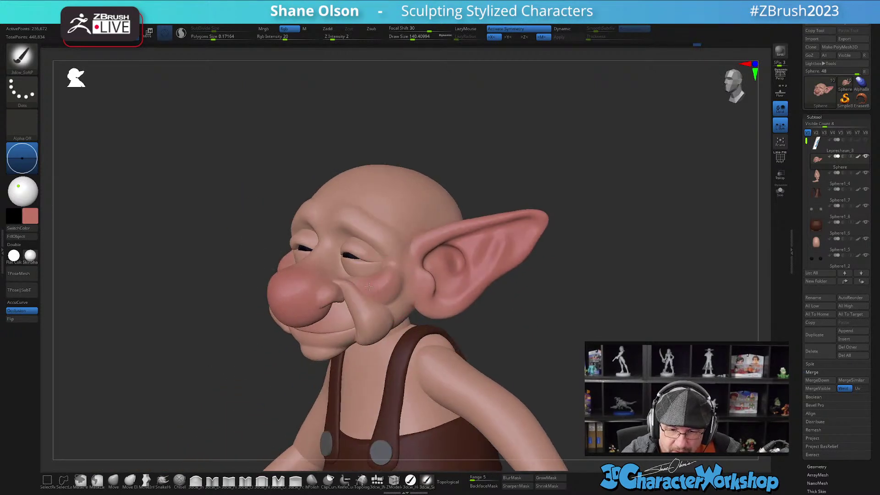
drag(484, 308, 542, 313)
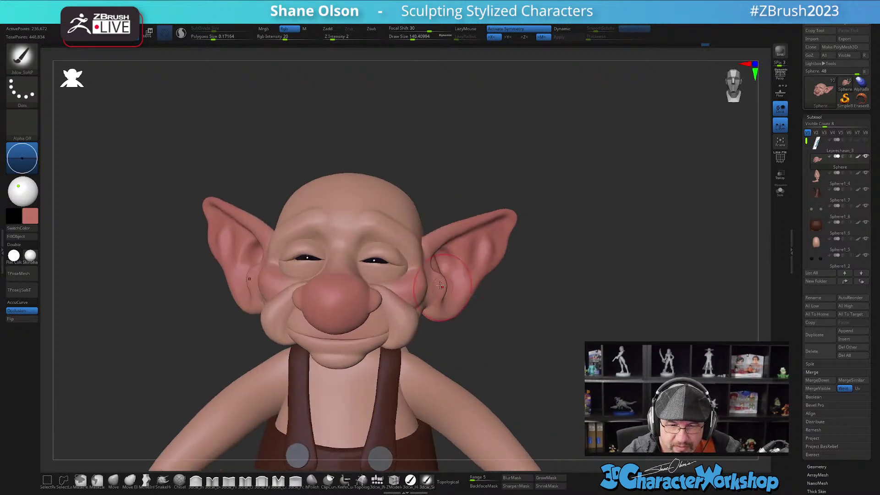
- Add a light red tint to the brows and the hanging jowls beside the mouth
drag(391, 246, 362, 275)
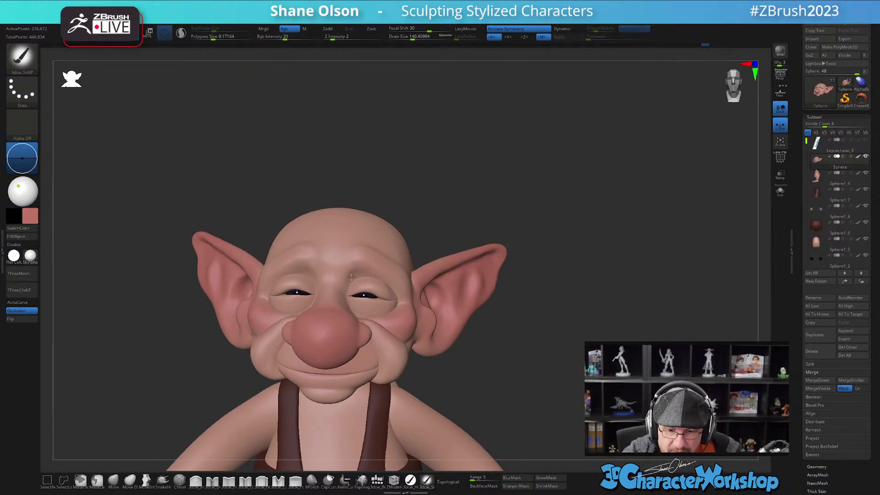
right_drag(420, 292, 383, 305)
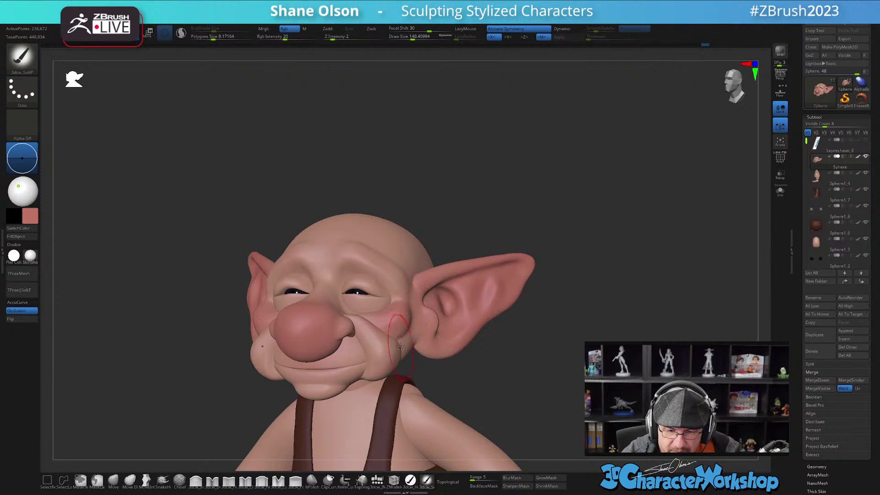
right_drag(419, 359, 401, 333)
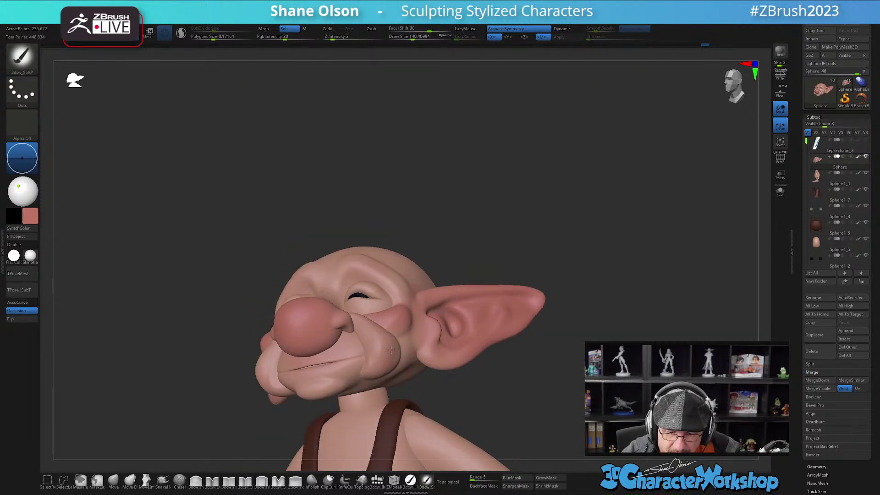
drag(440, 358, 490, 292)
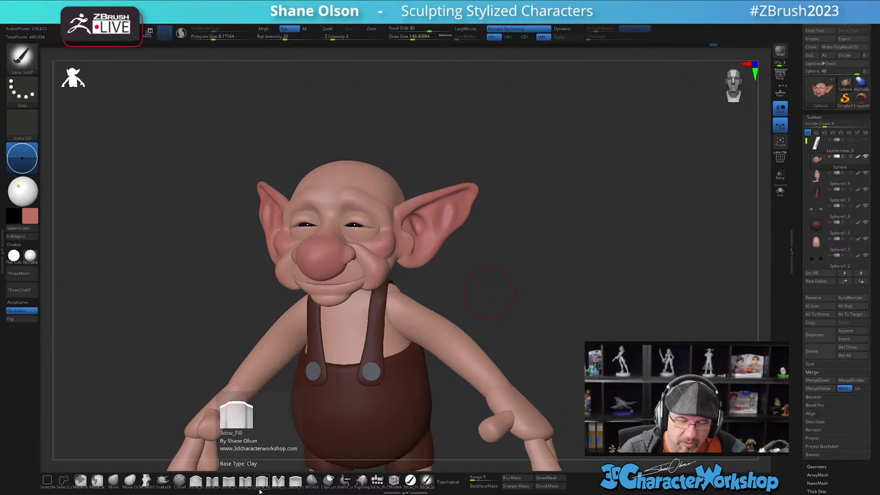
- Try smoothing the crease beside the nostril with the draw size at about 62, and undo the stroke
drag(462, 287, 472, 321)
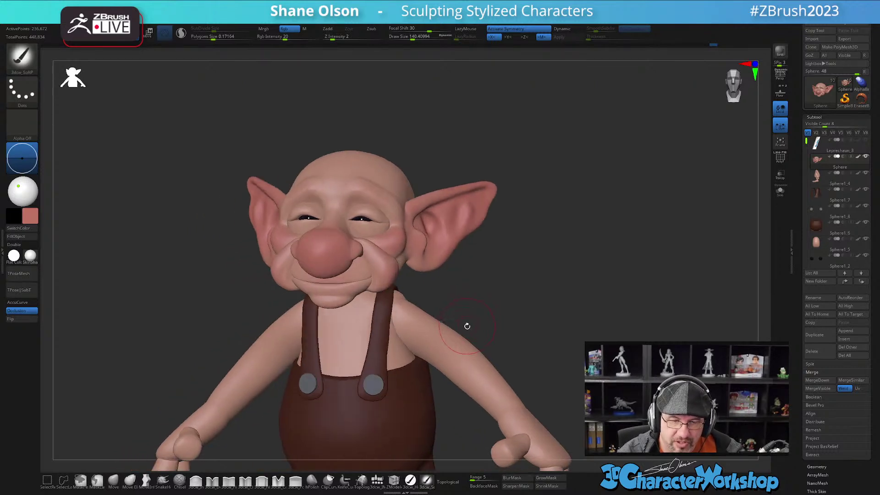
alt+drag(471, 322, 427, 327)
alt+drag(390, 371, 393, 412)
drag(384, 287, 367, 318)
key(shift)
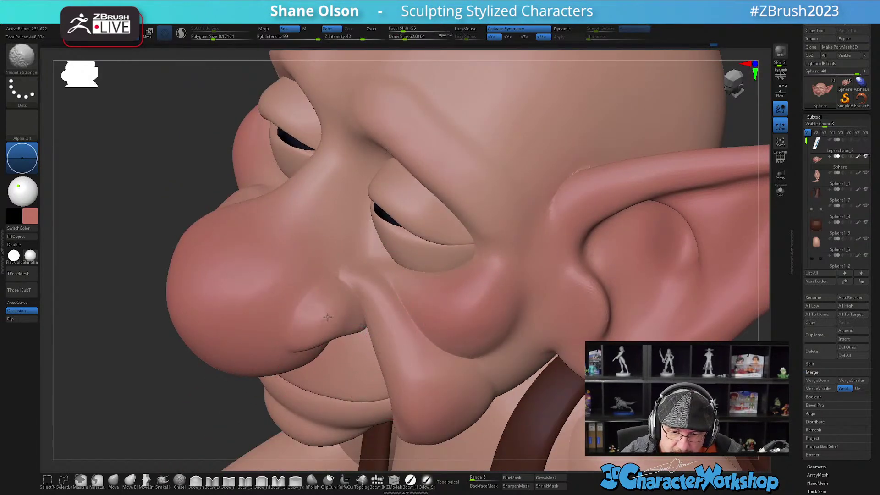
shift+drag(315, 337, 339, 331)
key(ctrl+z)
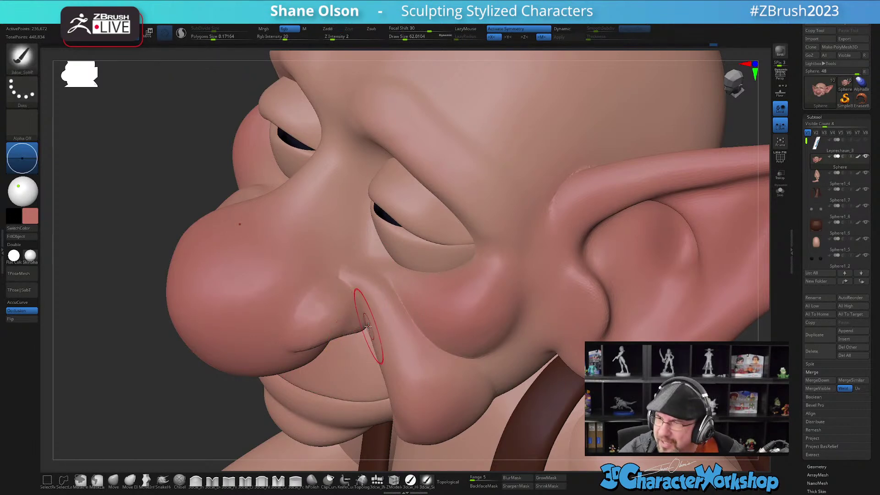
mouse_move(368, 326)
ctrl+right_down()
mouse_move(358, 296)
mouse_move(362, 314)
ctrl+right_up()
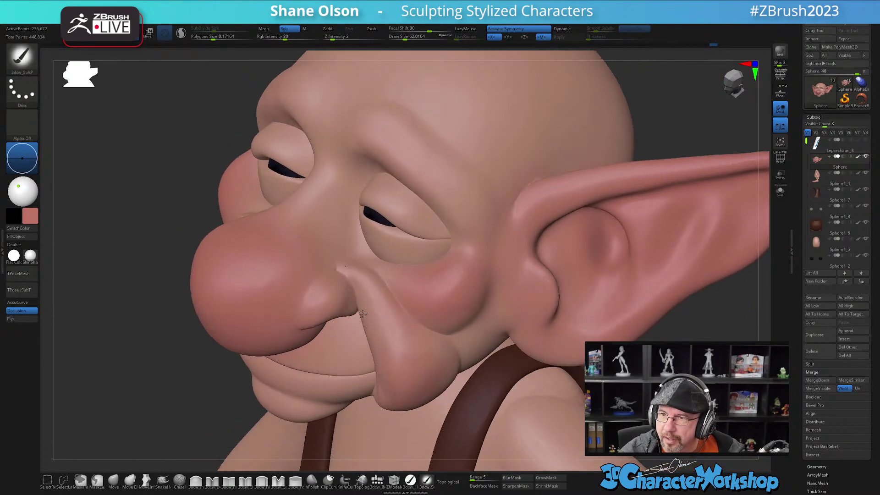
drag(362, 313, 360, 310)
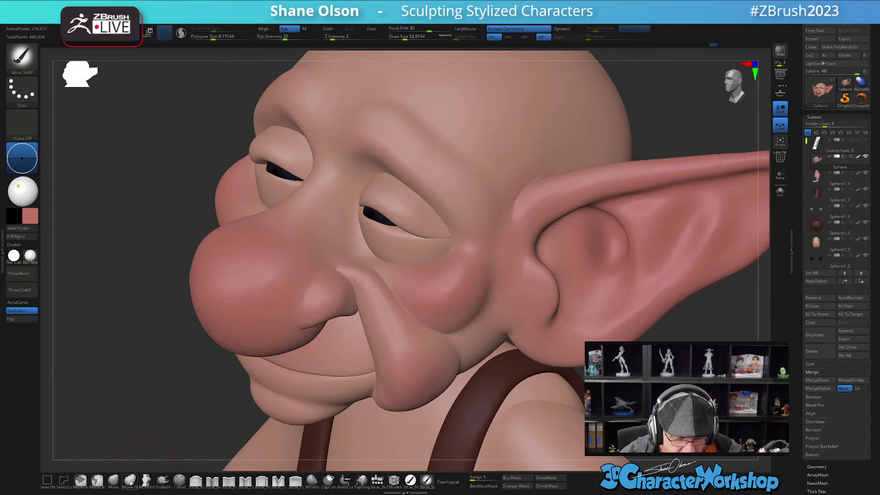
- Adjust the fold beside the nostril using the Move brush with a draw size of about 87
click(113, 480)
right_drag(339, 274, 340, 303)
key(s)
drag(340, 303, 342, 308)
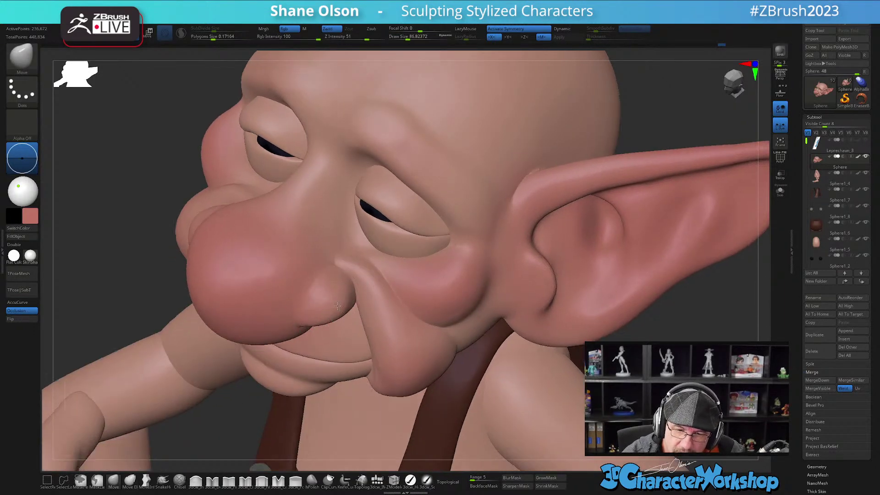
right_drag(340, 302, 291, 298)
mouse_move(363, 284)
right_down()
mouse_move(390, 294)
mouse_move(374, 308)
mouse_move(389, 185)
right_up()
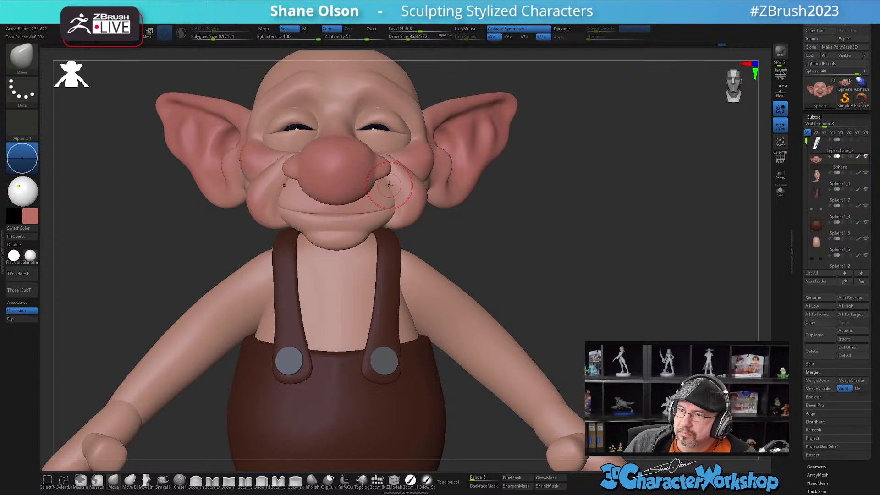
- Examine the proportions and face colouring of the whole character from the front, briefly toggling the polygon wireframe
drag(540, 310, 530, 364)
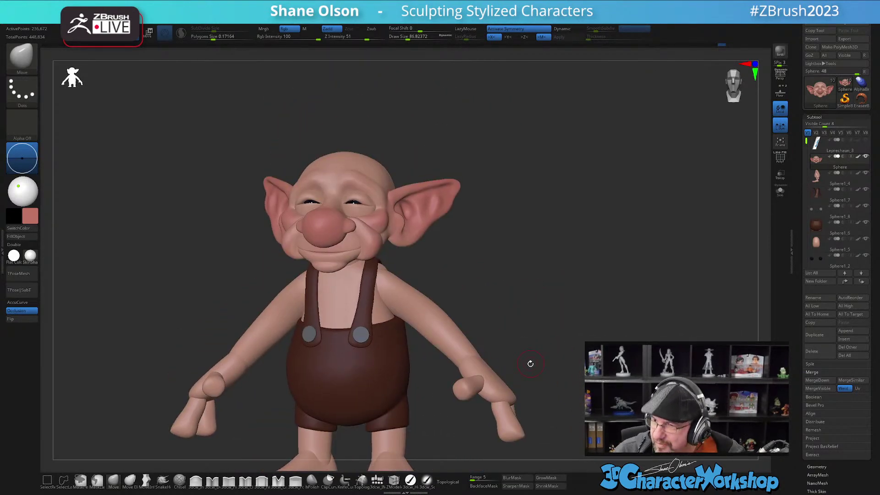
drag(483, 171, 506, 180)
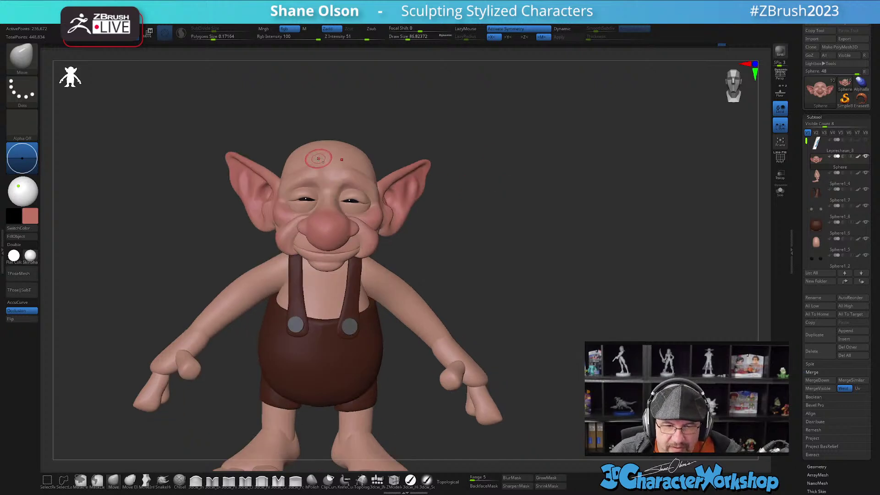
key(shift+f)
key(shift+f)
drag(545, 168, 664, 108)
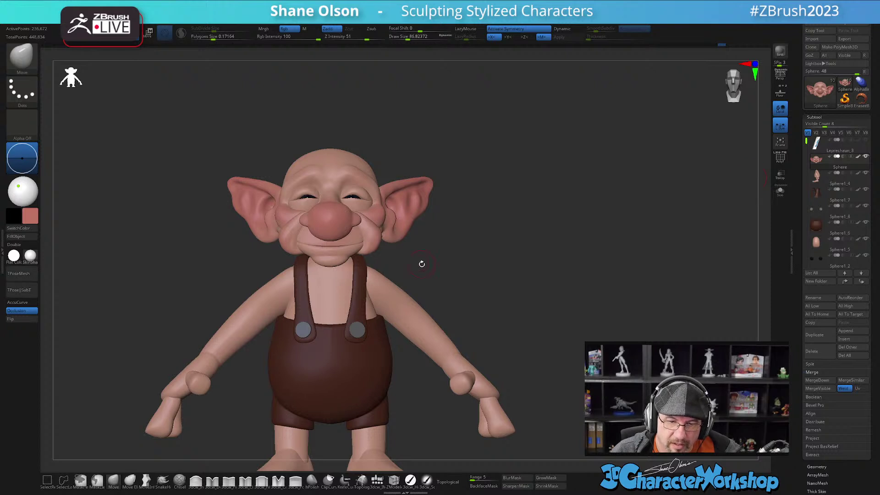
alt+drag(500, 245, 564, 281)
mouse_move(367, 170)
mouse_down()
mouse_move(489, 153)
mouse_move(442, 169)
mouse_up()
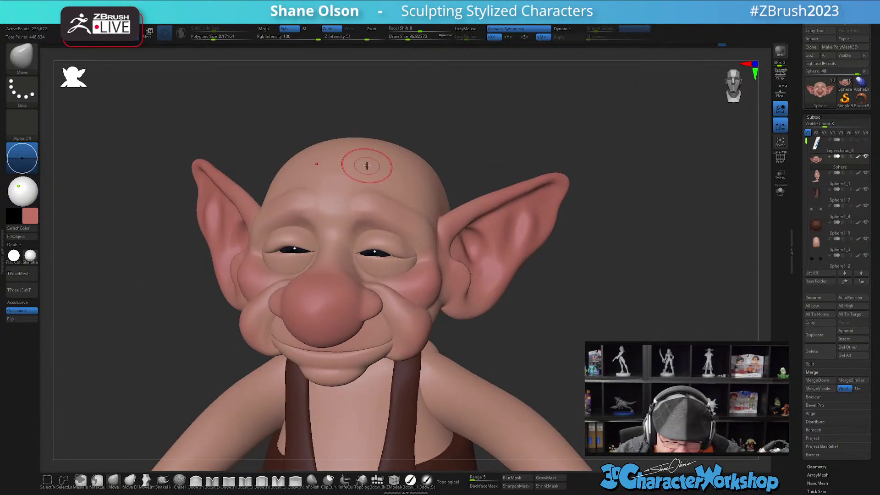
- Set the draw size to about 33 and change the masking brush from lasso to freehand pen
alt+drag(477, 345, 467, 389)
drag(516, 376, 471, 365)
key(s)
drag(440, 332, 436, 330)
alt+right_drag(437, 315, 441, 334)
right_drag(440, 334, 428, 331)
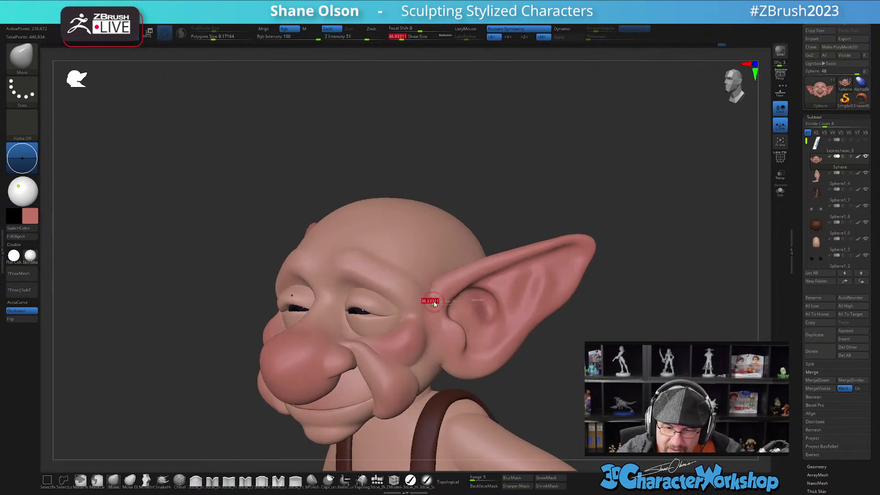
key(s)
drag(436, 304, 434, 305)
right_drag(435, 298, 425, 295)
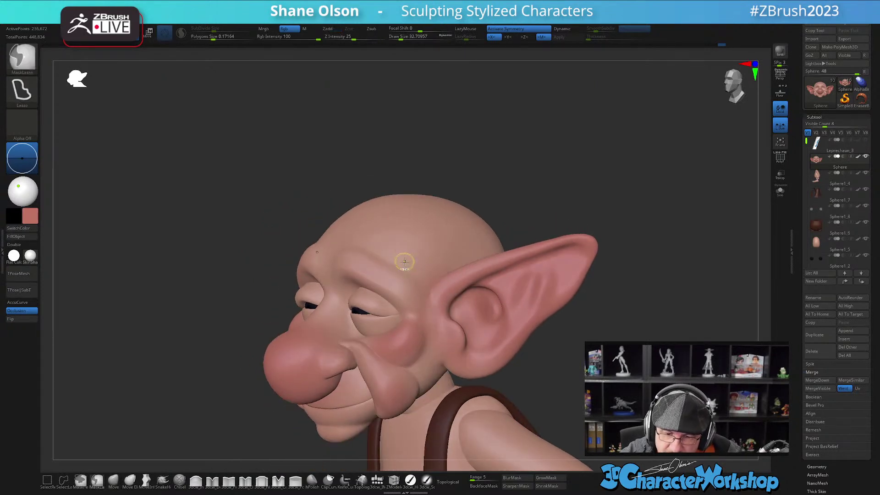
mouse_move(404, 259)
ctrl+mouse_down()
mouse_move(426, 277)
mouse_move(424, 304)
mouse_move(405, 263)
ctrl+mouse_up()
ctrl+click(549, 352)
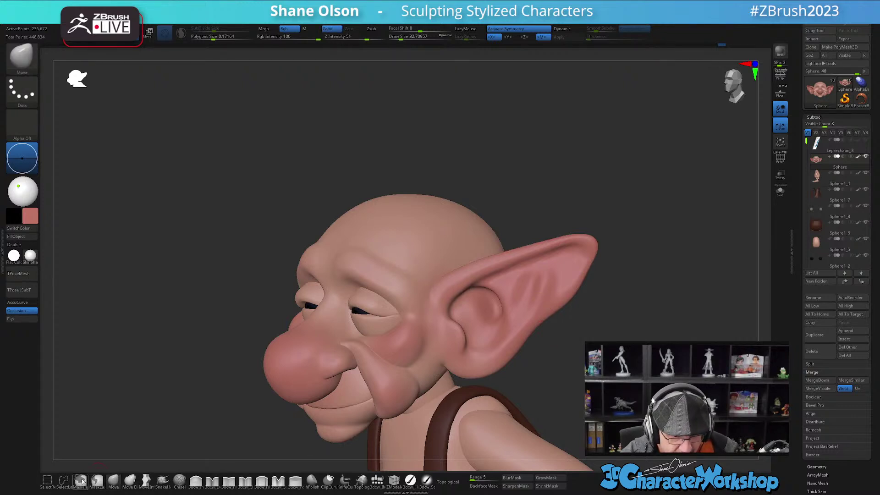
- Mask a vertical sideburn strip in front of the ear and a patch on the chin
mouse_move(419, 243)
alt+right_down()
mouse_move(412, 283)
mouse_move(444, 263)
mouse_move(417, 316)
alt+right_up()
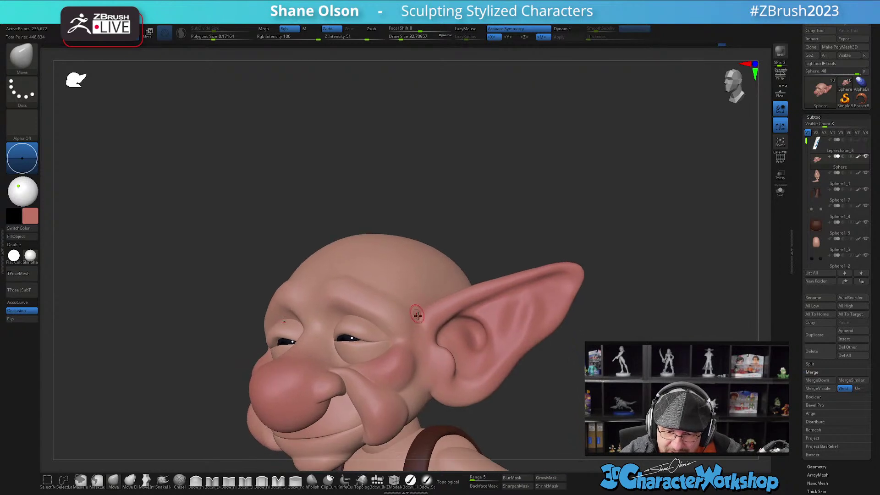
ctrl+drag(409, 302, 417, 327)
mouse_move(418, 352)
ctrl+mouse_down()
mouse_move(420, 376)
mouse_move(421, 314)
mouse_move(411, 301)
mouse_move(417, 314)
ctrl+mouse_up()
mouse_move(446, 375)
right_down()
mouse_move(458, 378)
mouse_move(468, 344)
mouse_move(419, 366)
right_up()
mouse_move(341, 408)
ctrl+mouse_down()
mouse_move(364, 398)
mouse_move(334, 407)
mouse_move(352, 411)
mouse_move(336, 410)
ctrl+mouse_up()
mouse_move(415, 337)
right_down()
mouse_move(426, 362)
mouse_move(455, 367)
mouse_move(439, 371)
mouse_move(453, 343)
right_up()
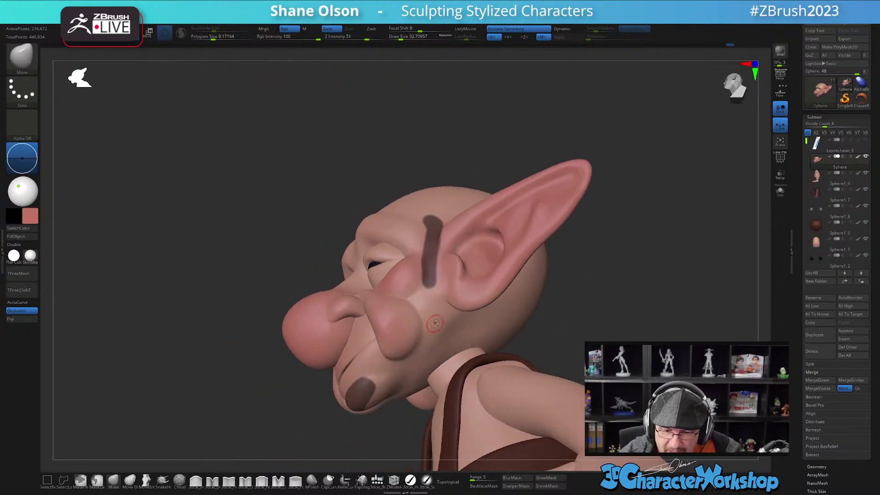
- Extend the mask along the jaw below the jowl to join the sideburn strip with the chin, thickening the strip
key(ctrl)
mouse_move(428, 286)
ctrl+mouse_down()
mouse_move(424, 349)
mouse_move(367, 387)
ctrl+mouse_up()
mouse_move(444, 340)
right_down()
mouse_move(472, 336)
mouse_move(443, 349)
right_up()
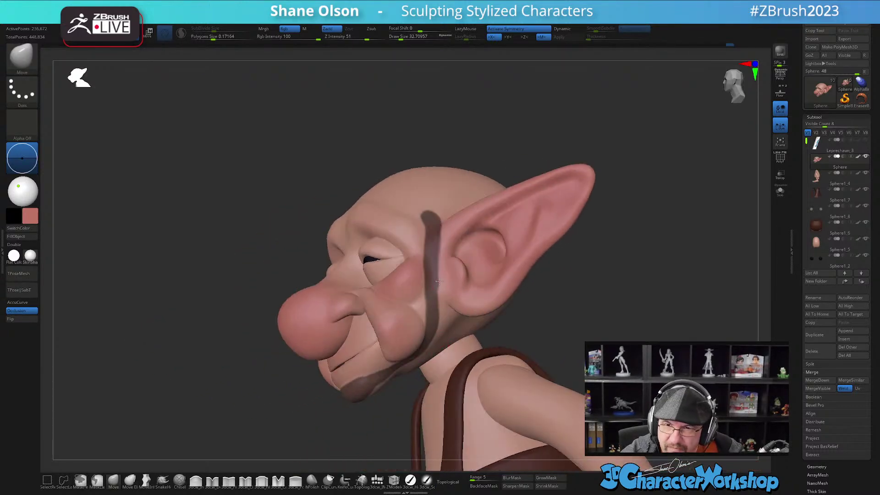
ctrl+right_drag(442, 281, 439, 269)
ctrl+drag(433, 252, 430, 332)
right_drag(448, 312, 428, 293)
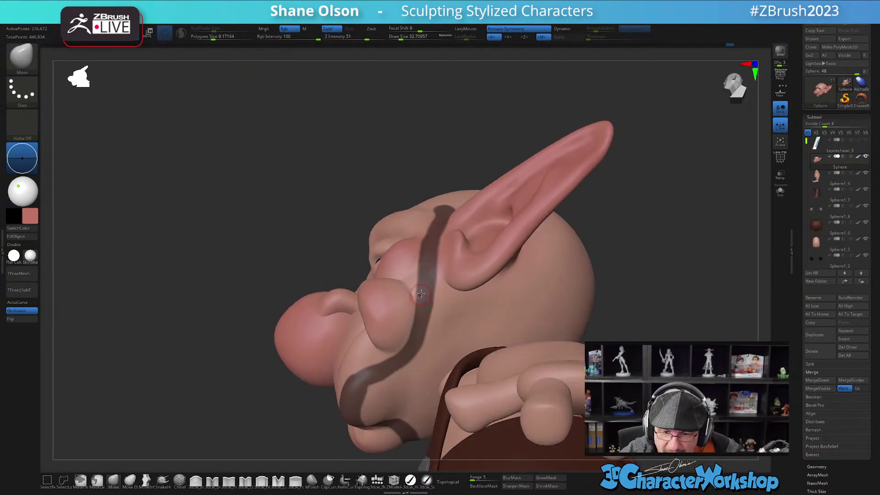
- Refine the mask strip along the jaw, chin and sideburn with a draw size of about 23
ctrl+drag(416, 328, 359, 397)
mouse_move(372, 372)
right_down()
mouse_move(401, 371)
mouse_move(349, 393)
right_up()
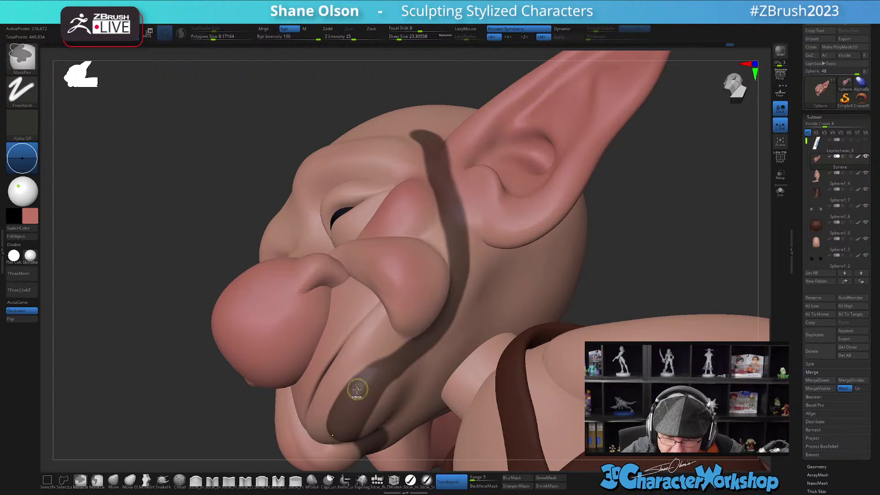
key(ctrl)
right_drag(403, 373, 420, 348)
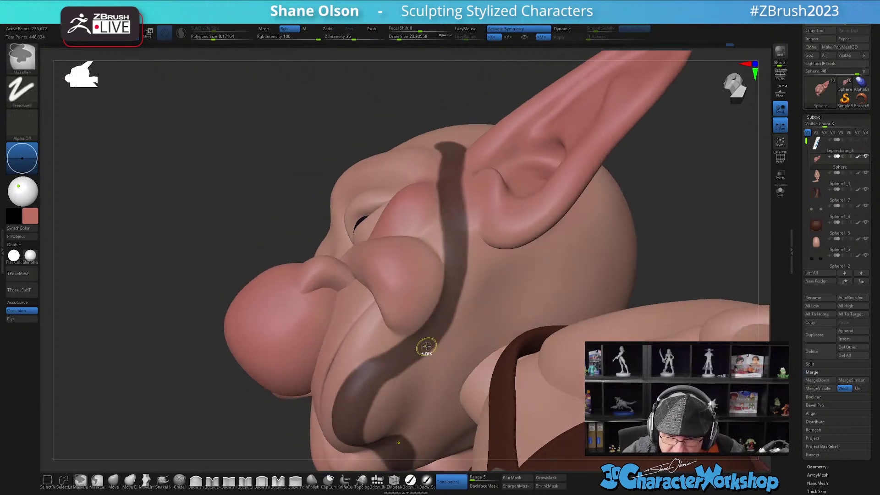
key(ctrl)
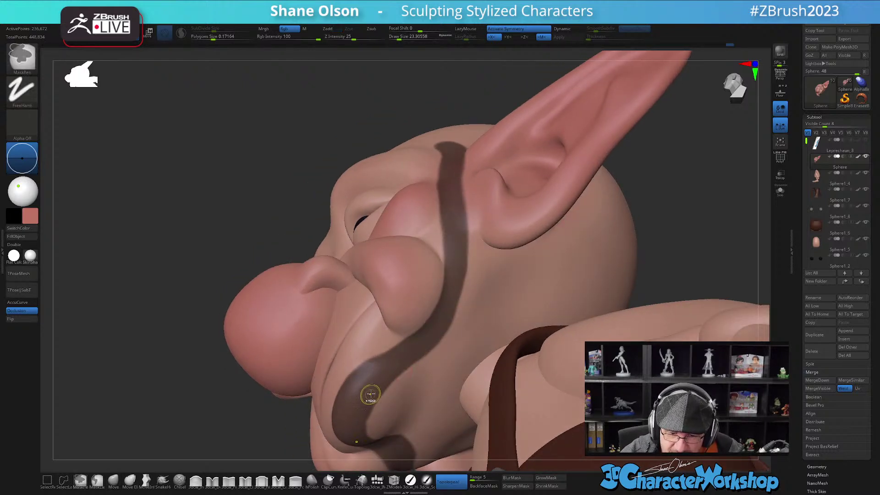
mouse_move(441, 373)
alt+right_down()
mouse_move(438, 348)
mouse_move(461, 374)
mouse_move(531, 363)
mouse_move(530, 315)
mouse_move(522, 328)
mouse_move(549, 322)
mouse_move(515, 326)
mouse_move(522, 320)
mouse_move(442, 250)
alt+right_up()
key(ctrl)
ctrl+drag(437, 276, 444, 285)
drag(522, 343, 540, 343)
mouse_move(539, 344)
right_down()
mouse_move(550, 353)
mouse_move(512, 330)
right_up()
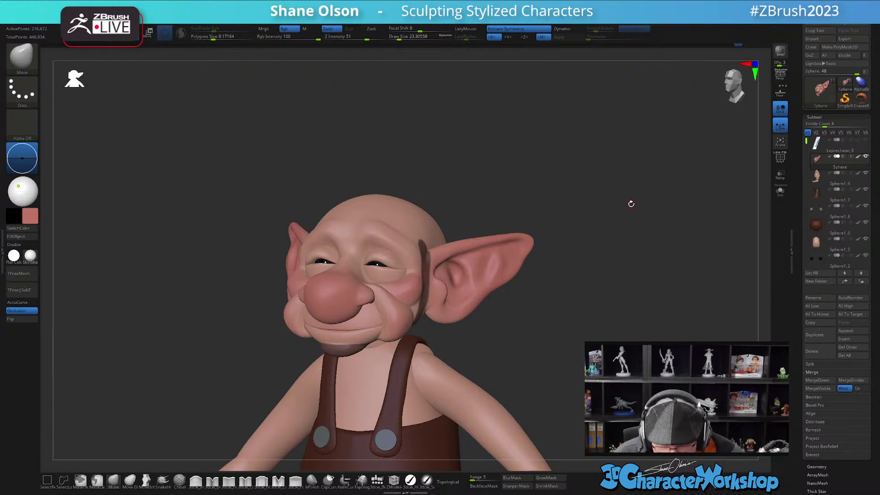
right_drag(611, 216, 615, 220)
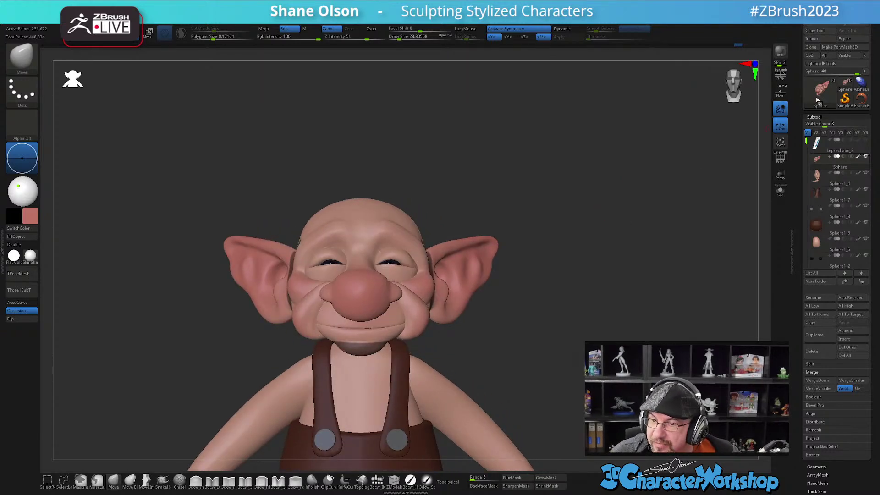
- Open the fiber preset library, preview FiberMesh on the masked jawline, and set the draw size to about 128
scroll(802, 394, down, 8)
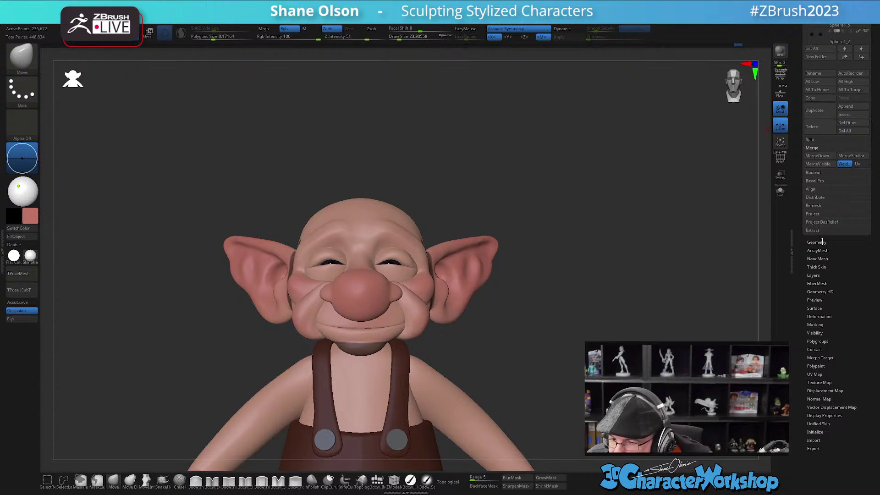
click(820, 283)
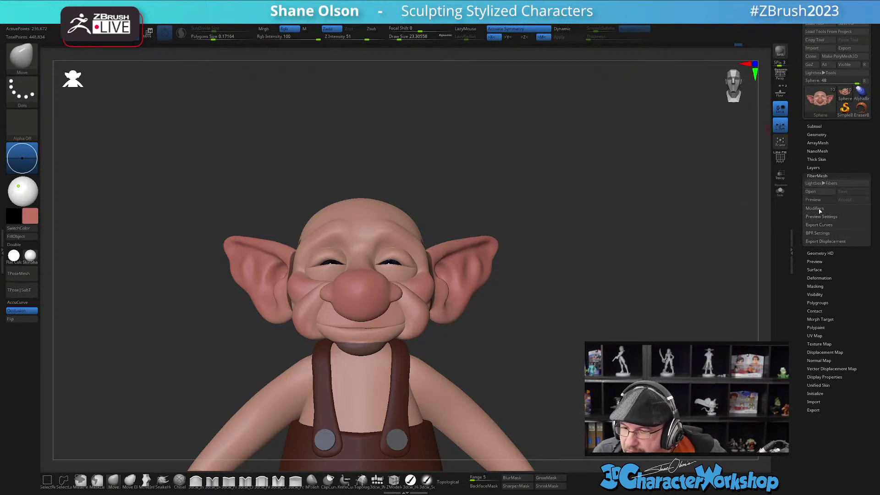
click(814, 183)
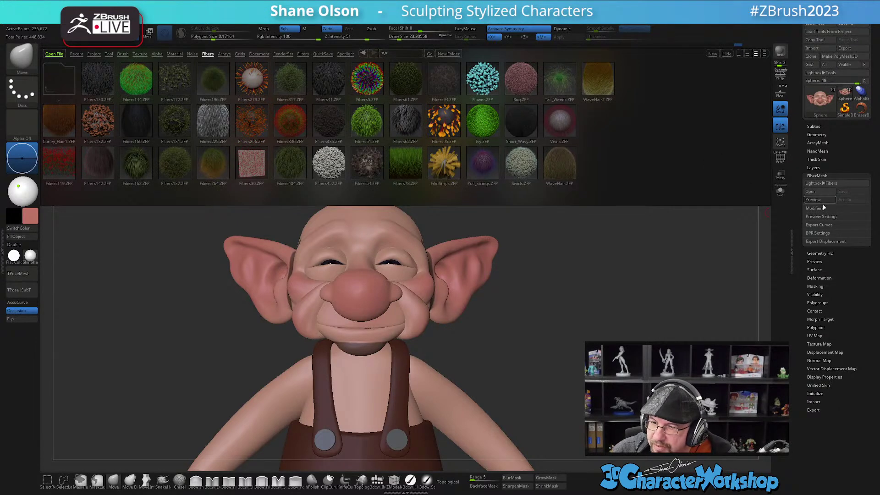
click(821, 200)
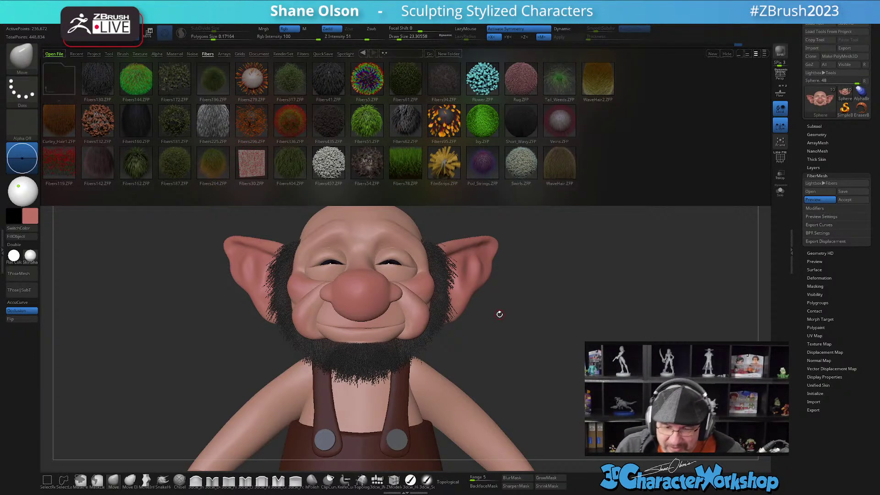
key(s)
mouse_move(500, 314)
mouse_down()
mouse_move(558, 334)
mouse_move(587, 316)
mouse_move(604, 320)
mouse_move(590, 326)
mouse_up()
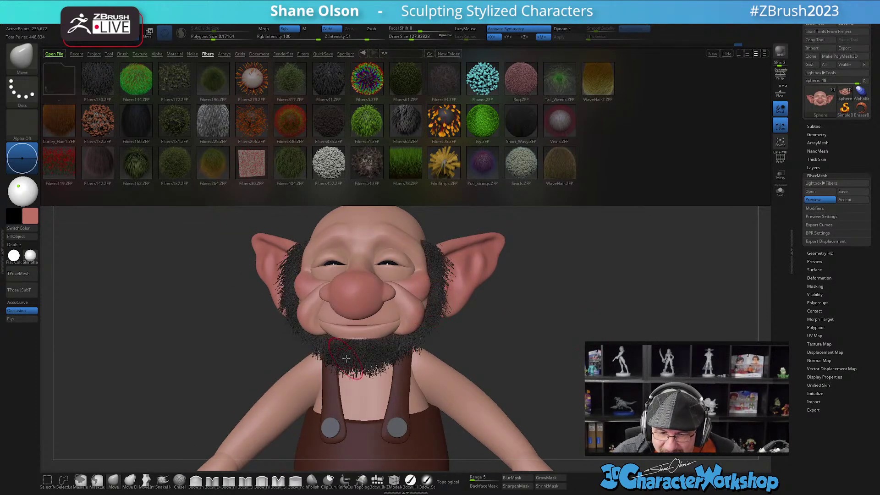
- Set the base color of the beard fibers to orange (255, 116, 0) in the FiberMesh modifiers
click(820, 208)
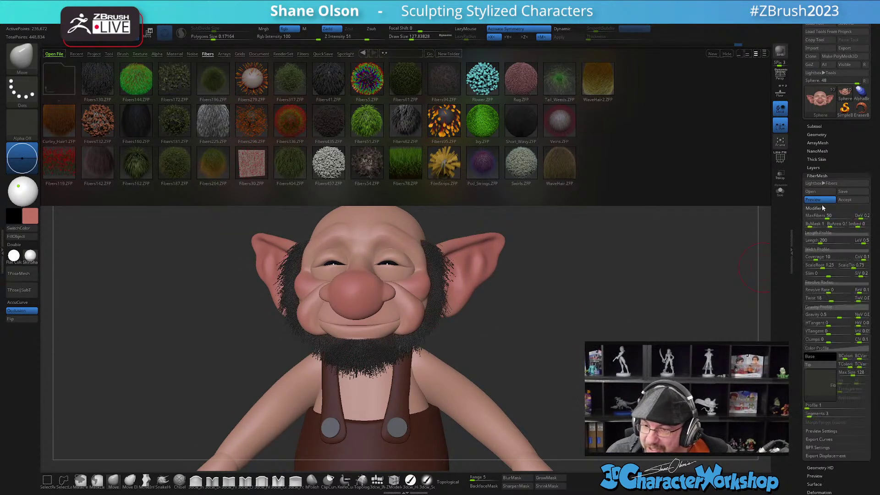
click(822, 359)
click(783, 295)
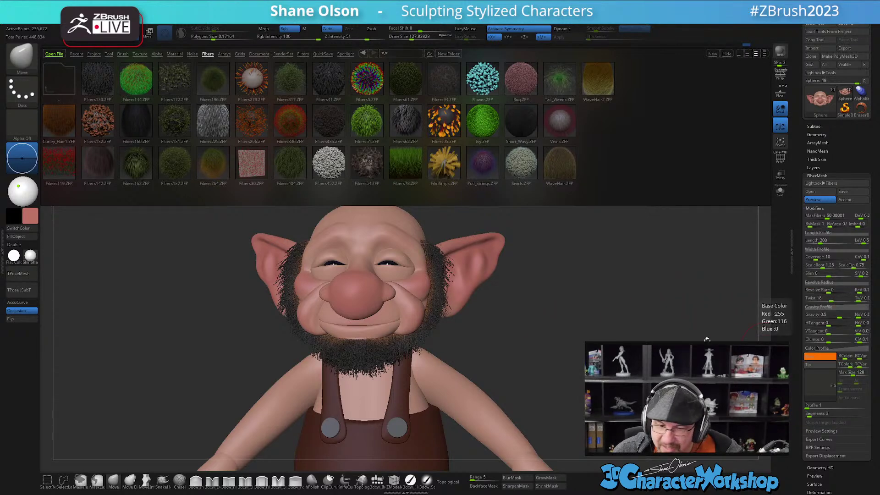
alt+drag(612, 318, 609, 328)
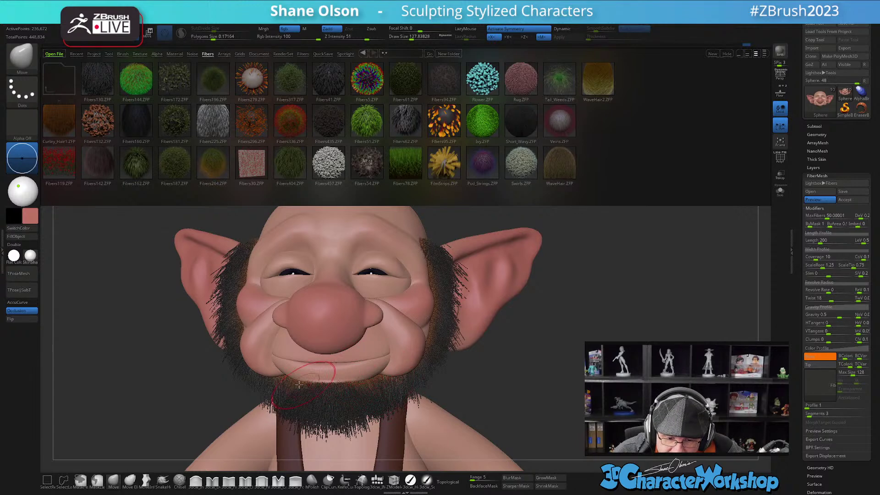
alt+drag(591, 375, 590, 365)
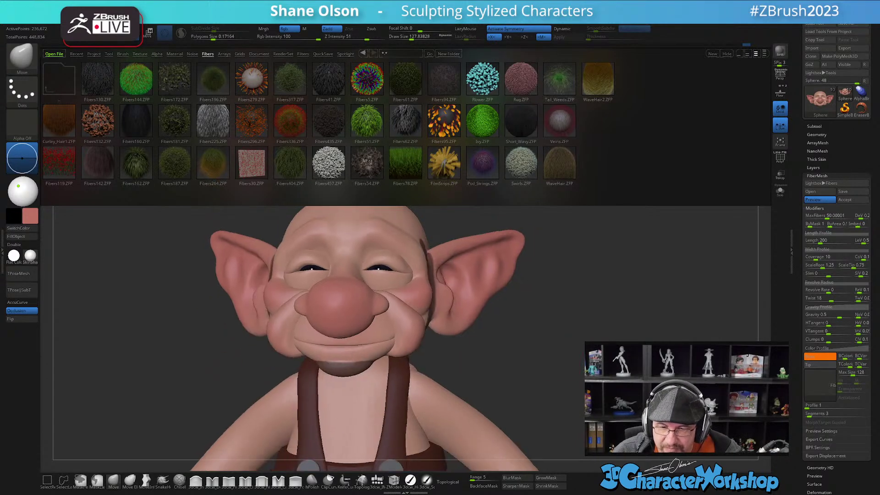
- Set the tip color of the beard fibers to a bright, saturated yellowish orange
click(815, 364)
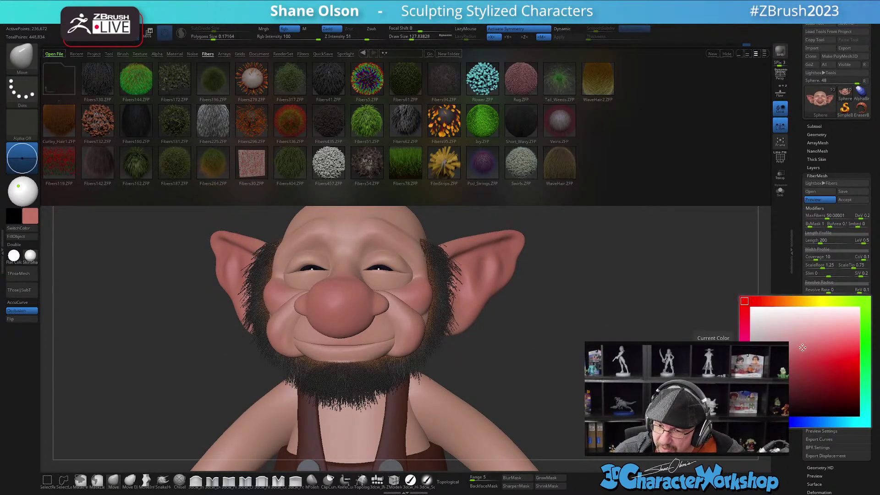
click(790, 301)
click(858, 362)
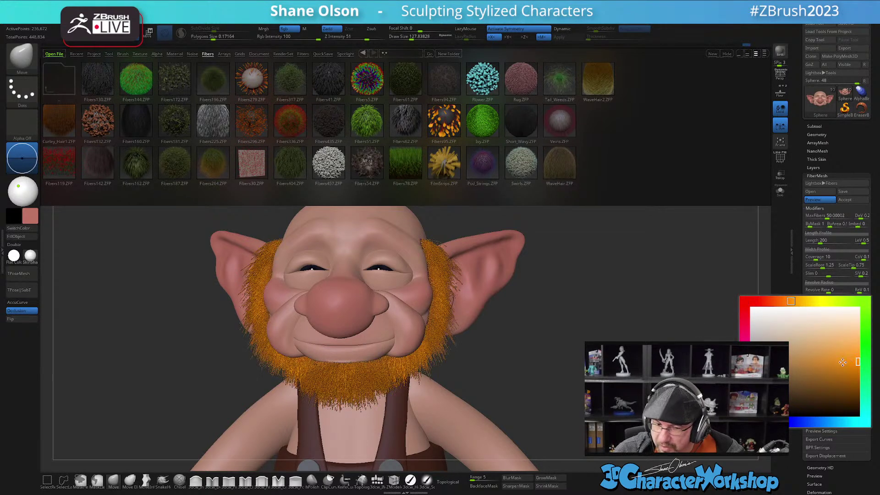
click(838, 374)
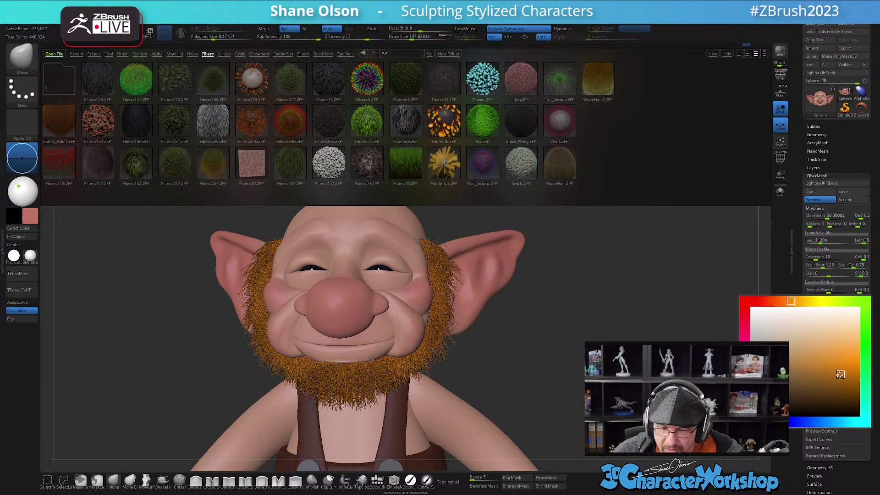
click(859, 363)
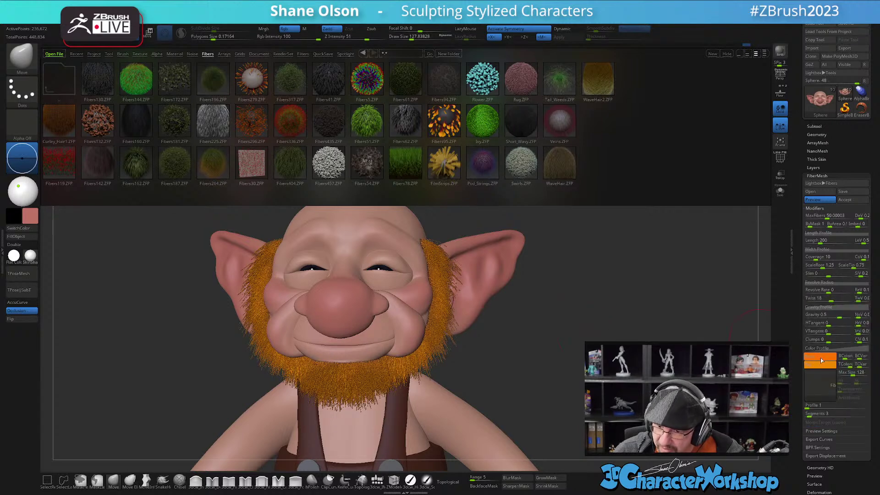
- Darken the fiber base color to a brownish orange and hide the fiber preset library
click(820, 358)
drag(858, 359, 840, 381)
mouse_move(609, 300)
alt+mouse_down()
mouse_move(566, 309)
mouse_move(632, 309)
mouse_move(603, 306)
alt+mouse_up()
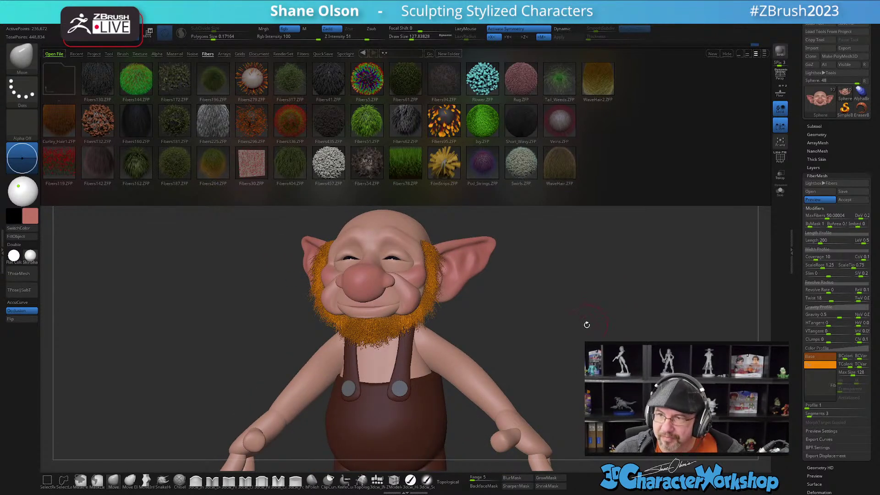
key(comma)
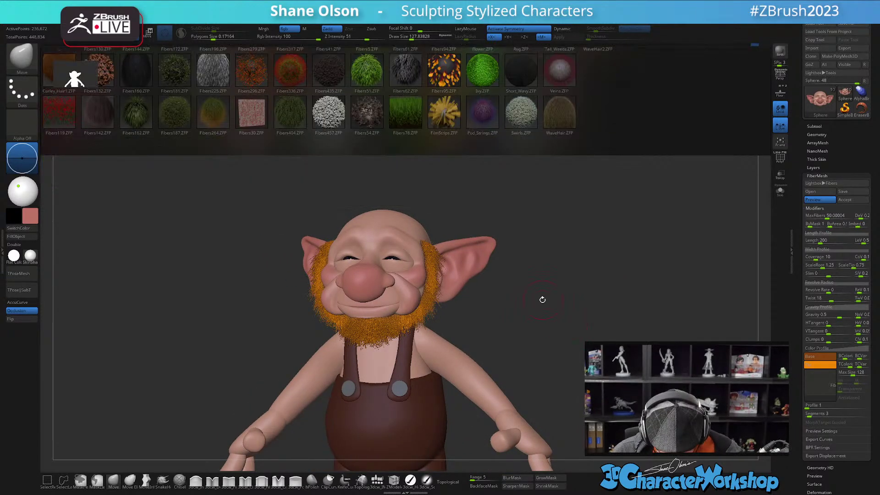
drag(553, 286, 605, 290)
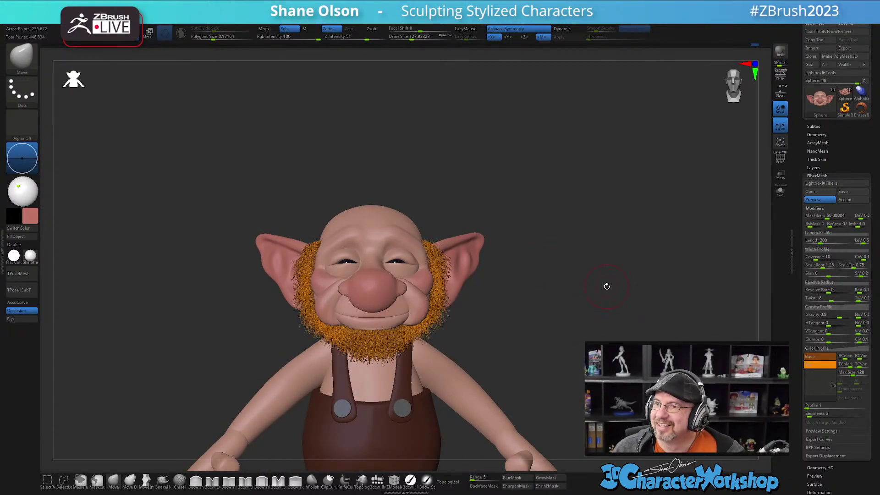
drag(525, 284, 544, 269)
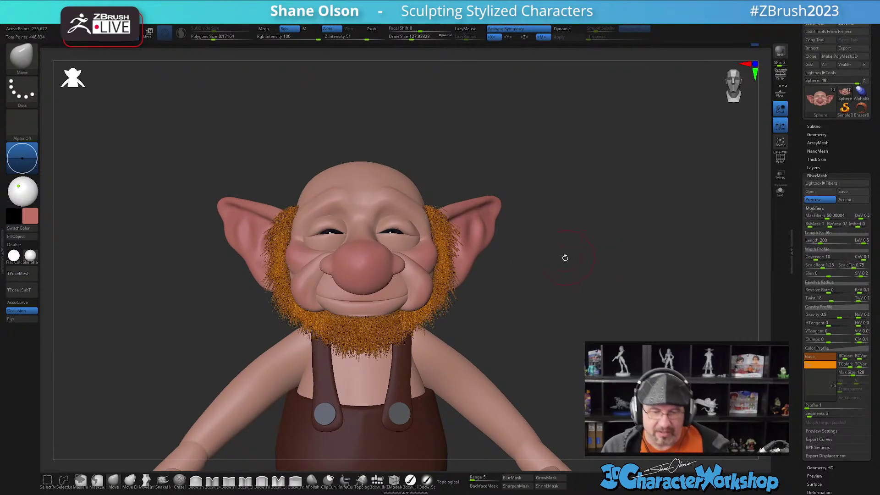
drag(573, 289, 572, 287)
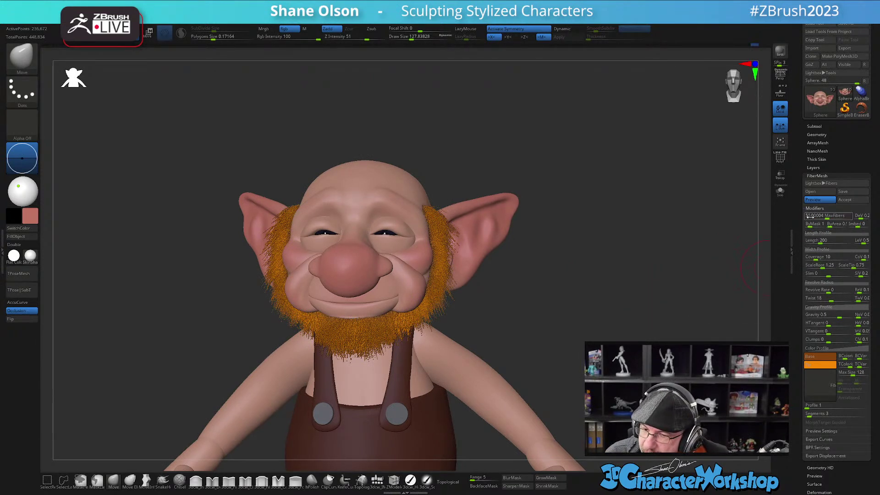
- Reduce the maximum fiber count to about 19.36 and lengthen the beard fibers to about 565.5
click(825, 216)
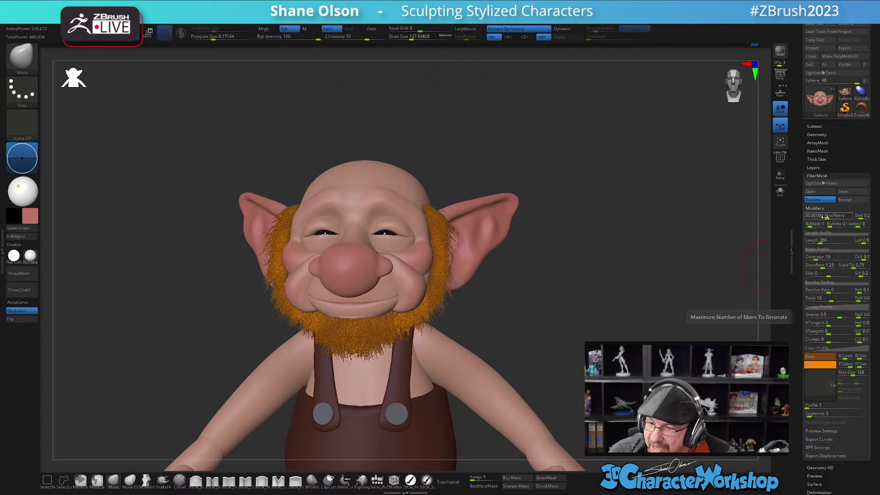
drag(825, 217, 834, 240)
click(831, 240)
drag(581, 271, 610, 290)
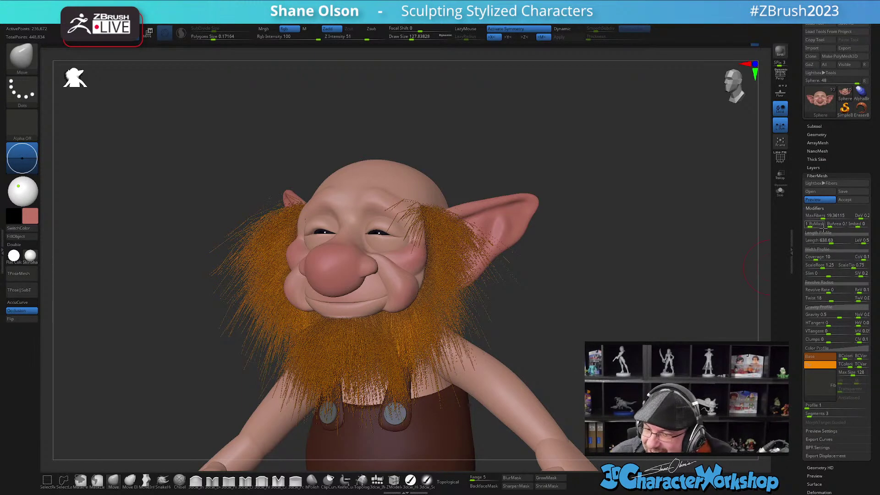
drag(815, 241, 829, 242)
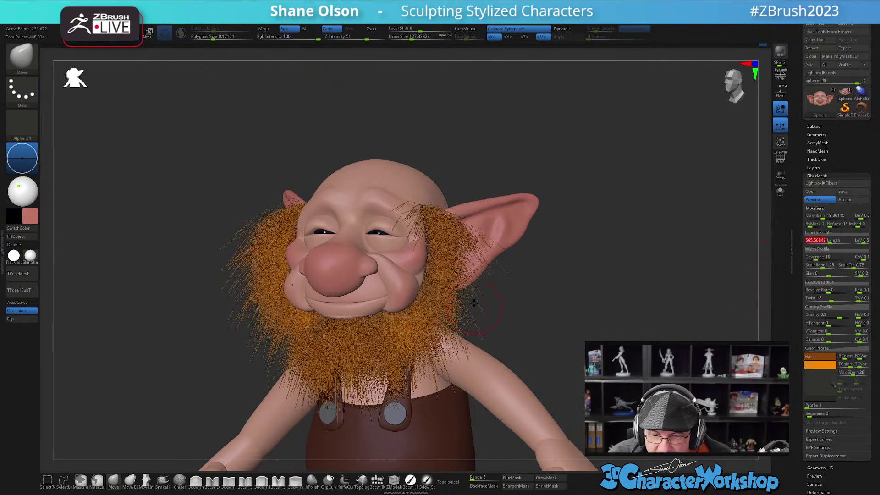
drag(564, 300, 560, 327)
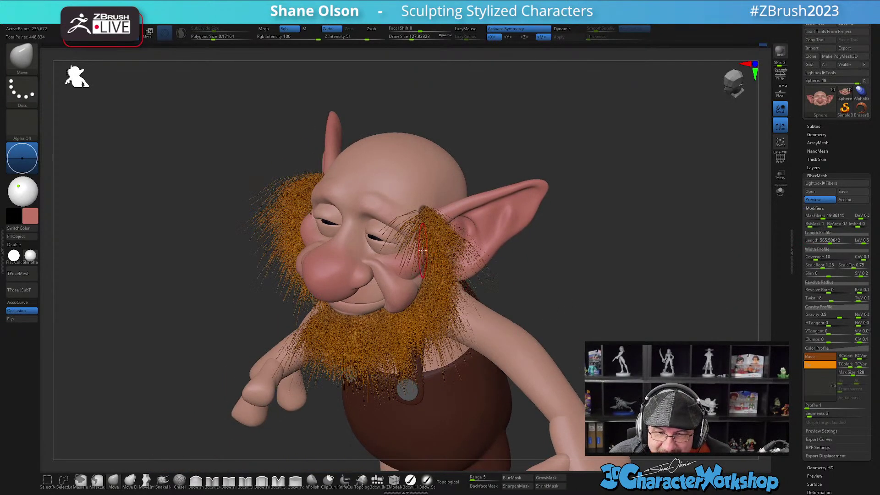
shift+drag(601, 265, 658, 260)
- Turn off the FiberMesh preview and set the draw size to about 27 for masking beside the ear
click(820, 200)
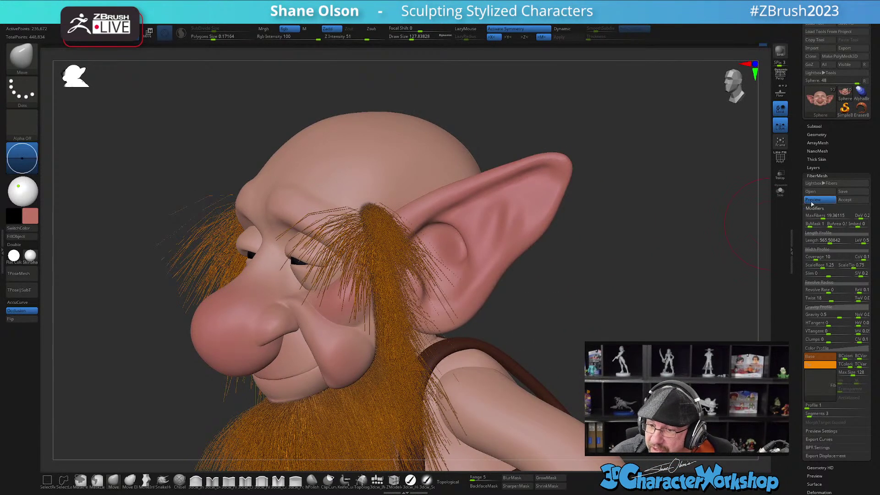
key(s)
drag(587, 294, 580, 290)
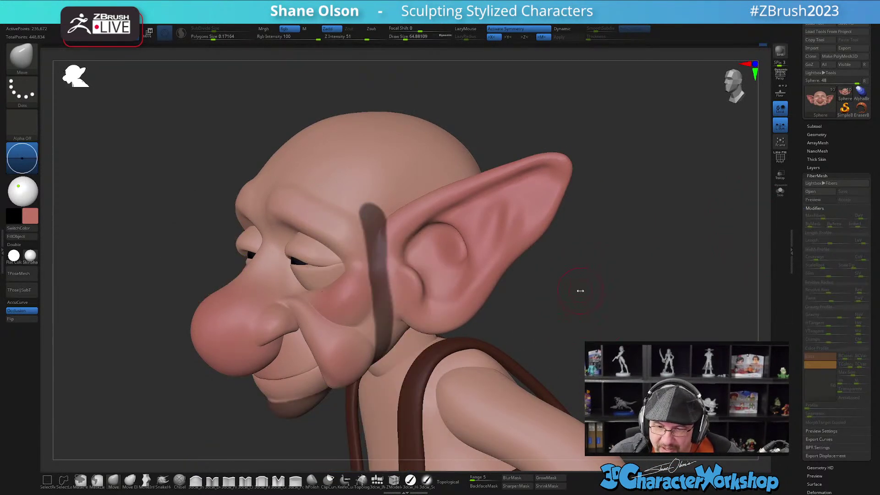
mouse_move(409, 242)
right_down()
mouse_move(451, 234)
mouse_move(419, 238)
right_up()
key(s)
drag(397, 224, 387, 224)
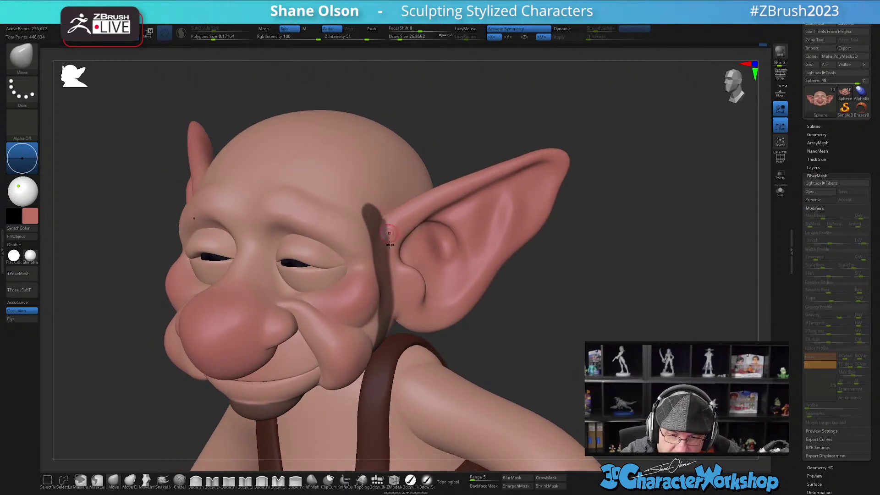
- Touch up the edges of the sideburn mask in front of the ear and turn the FiberMesh preview back on
right_drag(396, 265, 392, 224)
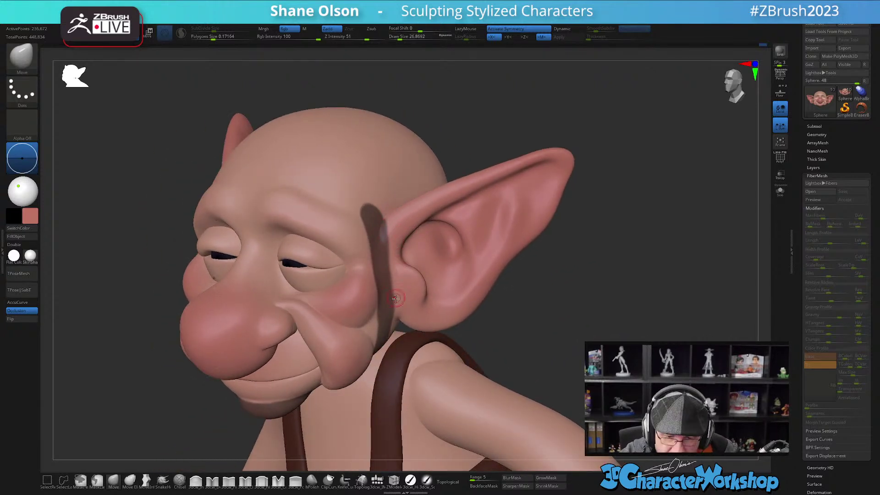
key(ctrl)
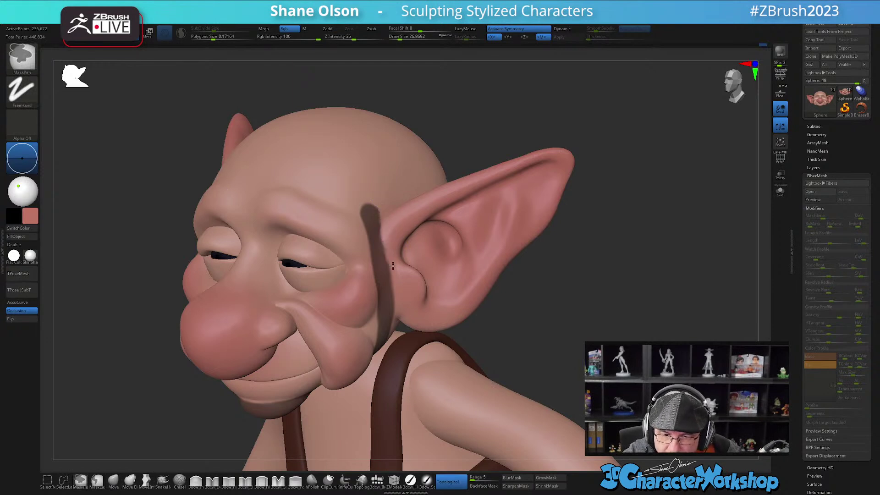
right_drag(387, 227, 370, 193)
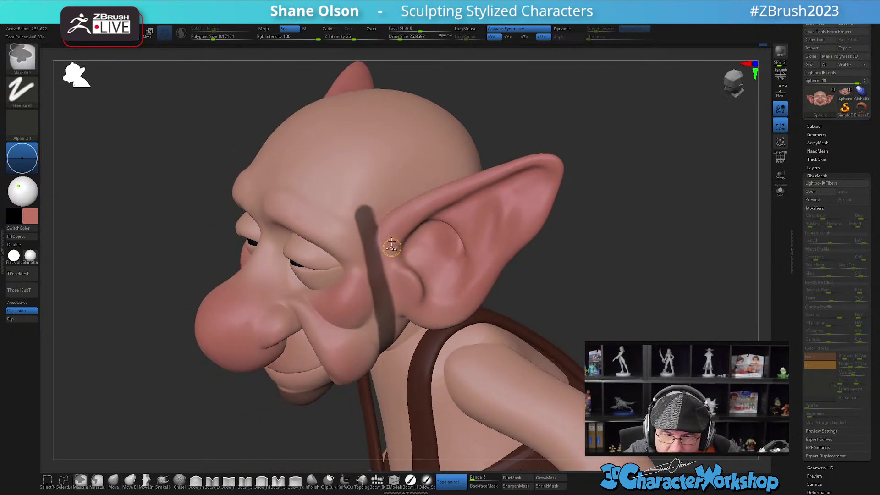
mouse_move(579, 301)
mouse_down()
mouse_move(599, 311)
mouse_move(562, 318)
mouse_move(573, 316)
mouse_up()
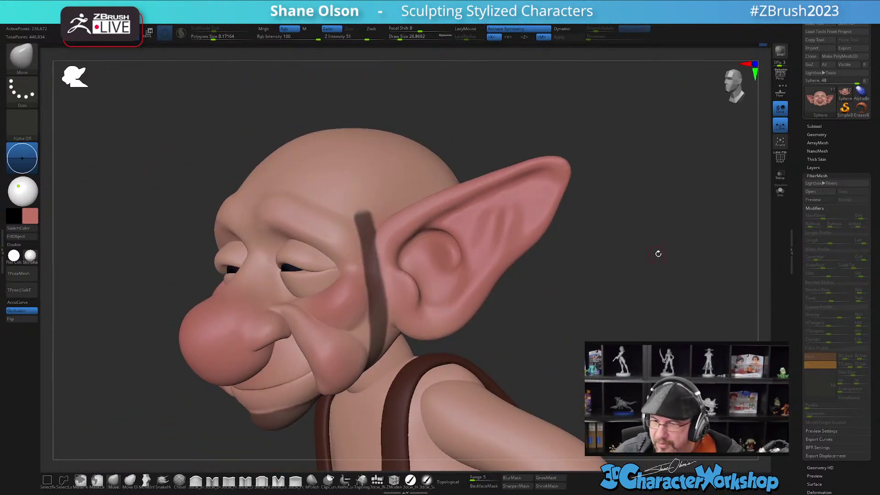
click(816, 200)
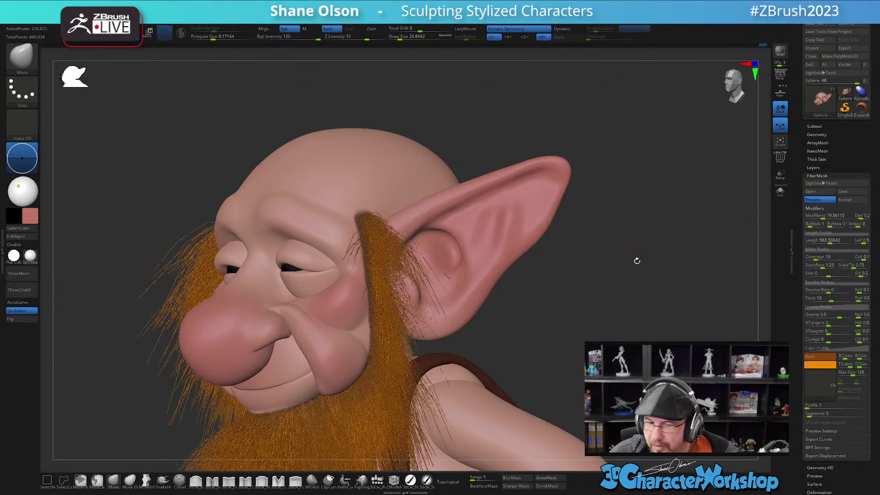
- Examine the fiber beard and sideburns from the front, from below and from the side of the head
drag(609, 298, 550, 284)
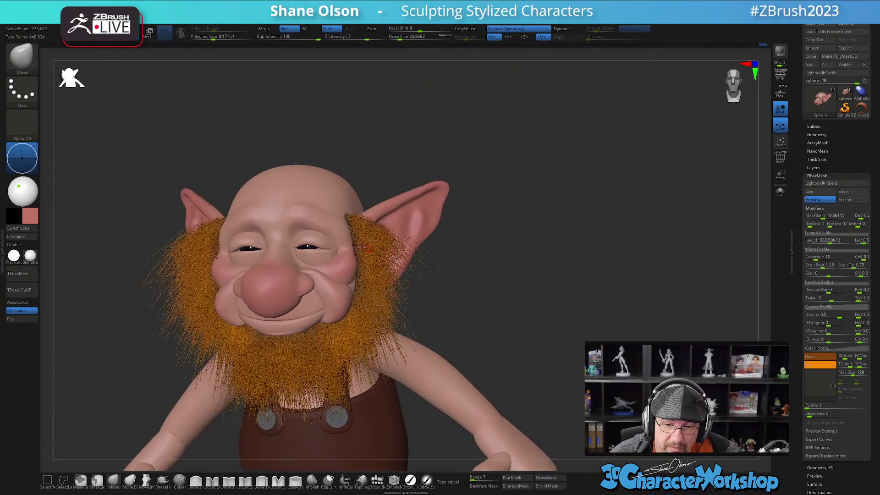
drag(472, 235, 477, 235)
drag(526, 287, 564, 219)
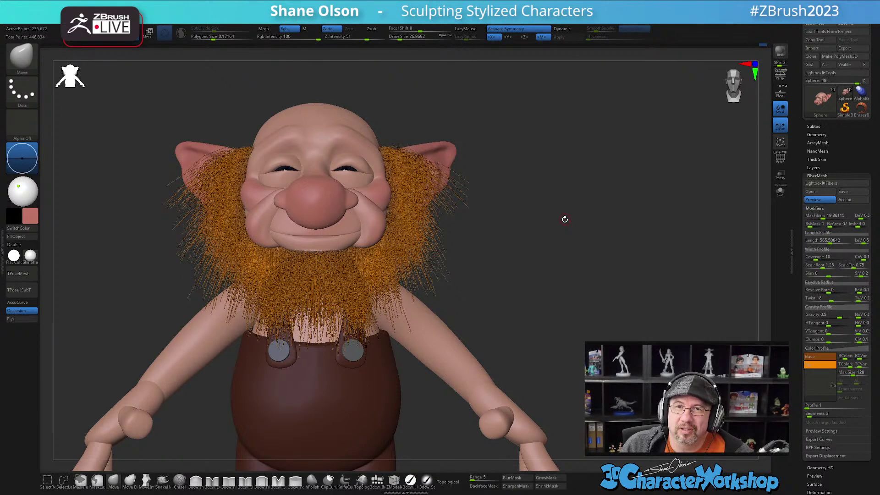
key(s)
drag(513, 251, 518, 250)
mouse_move(568, 236)
mouse_down()
mouse_move(552, 240)
mouse_move(571, 246)
mouse_up()
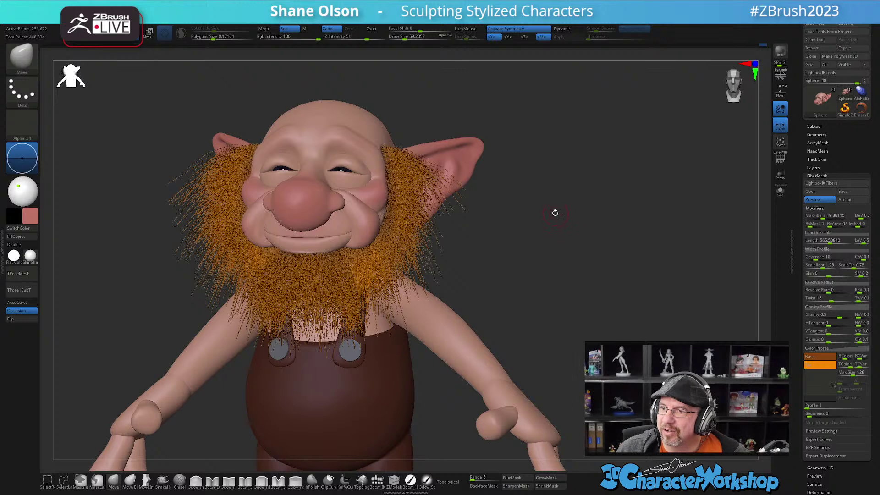
alt+drag(556, 179, 563, 205)
drag(544, 237, 585, 237)
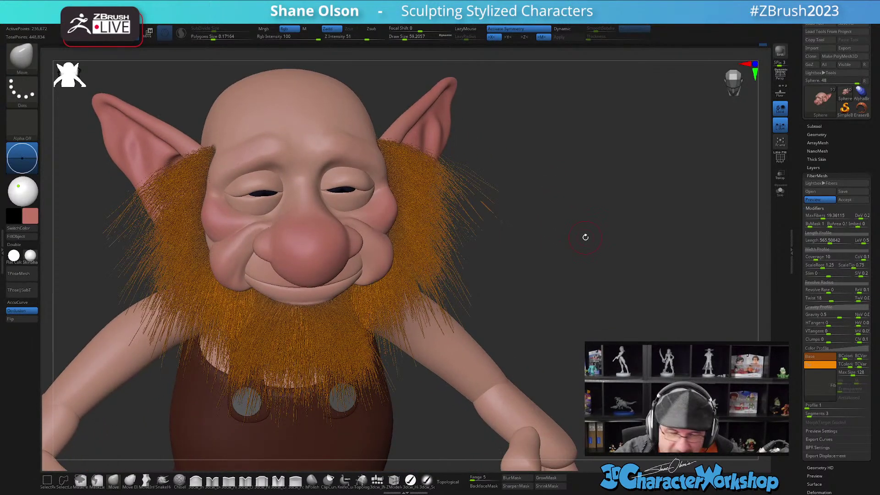
drag(525, 290, 550, 349)
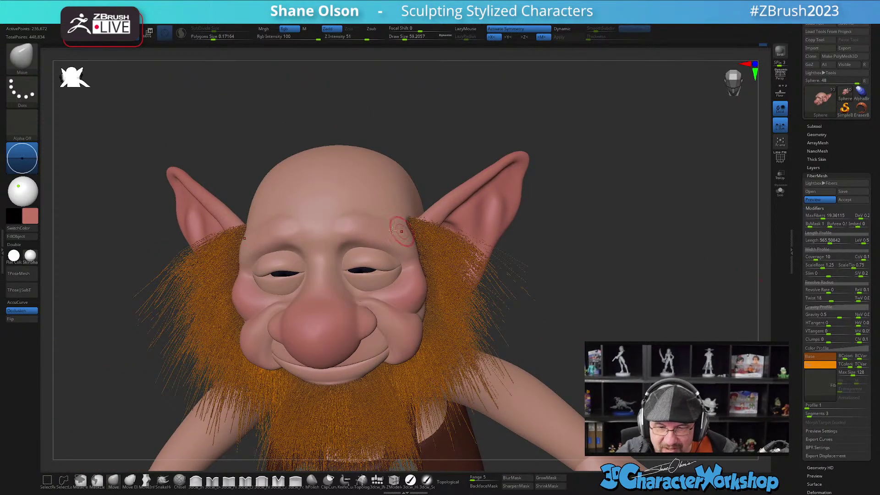
drag(638, 308, 614, 333)
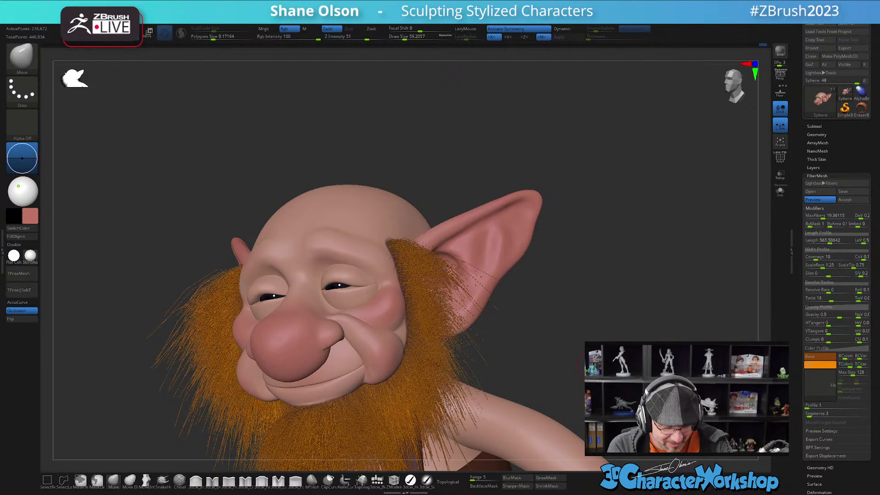
- Turn off the FiberMesh preview, set the draw size to about 33, and mask symmetrical eyebrow strips running down into the sideburn mask
click(816, 202)
drag(589, 326, 469, 308)
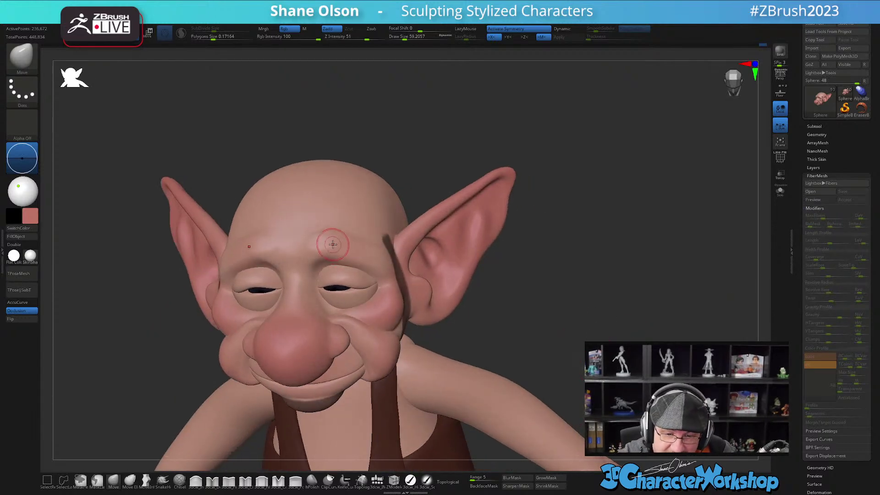
key(s)
mouse_move(332, 248)
mouse_down()
mouse_move(323, 246)
mouse_move(383, 265)
mouse_move(321, 245)
mouse_up()
mouse_move(513, 302)
mouse_down()
mouse_move(526, 275)
mouse_move(516, 346)
mouse_move(471, 351)
mouse_move(508, 349)
mouse_up()
ctrl+drag(334, 265, 373, 308)
ctrl+alt+drag(375, 262, 390, 302)
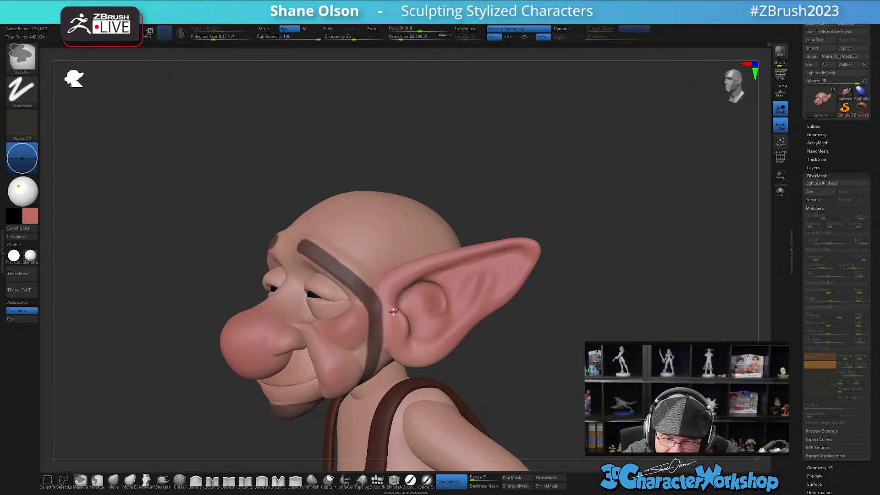
mouse_move(551, 356)
mouse_down()
mouse_move(579, 380)
mouse_move(567, 367)
mouse_up()
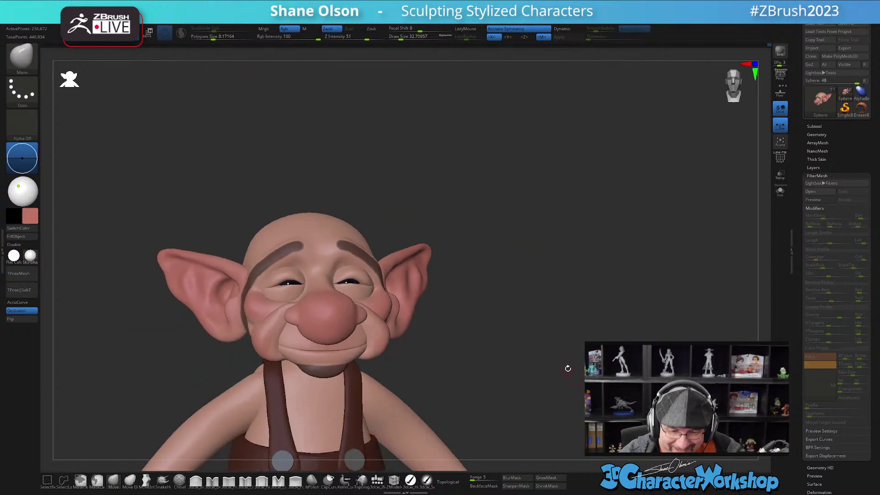
- Turn the FiberMesh preview back on, check the eyebrows and beard from several angles, and enlarge the draw size to about 101
click(814, 200)
mouse_move(536, 368)
mouse_down()
mouse_move(535, 387)
mouse_move(567, 372)
mouse_move(563, 380)
mouse_up()
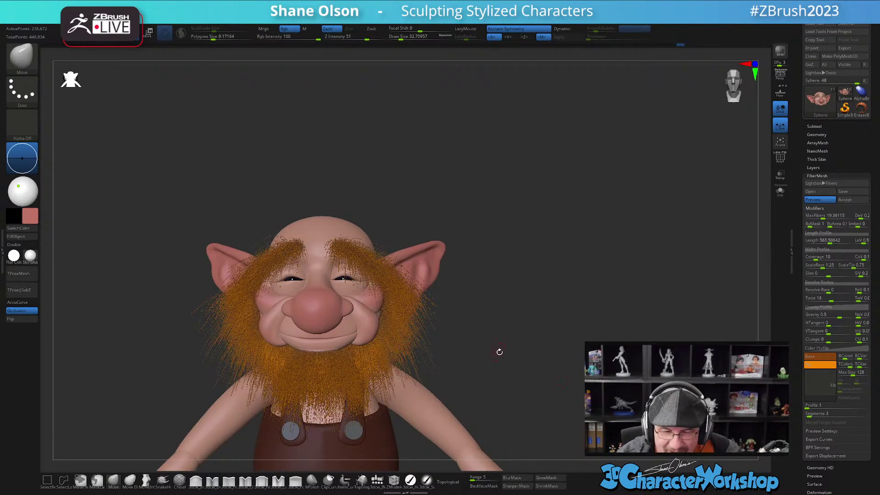
mouse_move(469, 306)
mouse_down()
mouse_move(479, 307)
mouse_move(477, 334)
mouse_move(474, 322)
mouse_up()
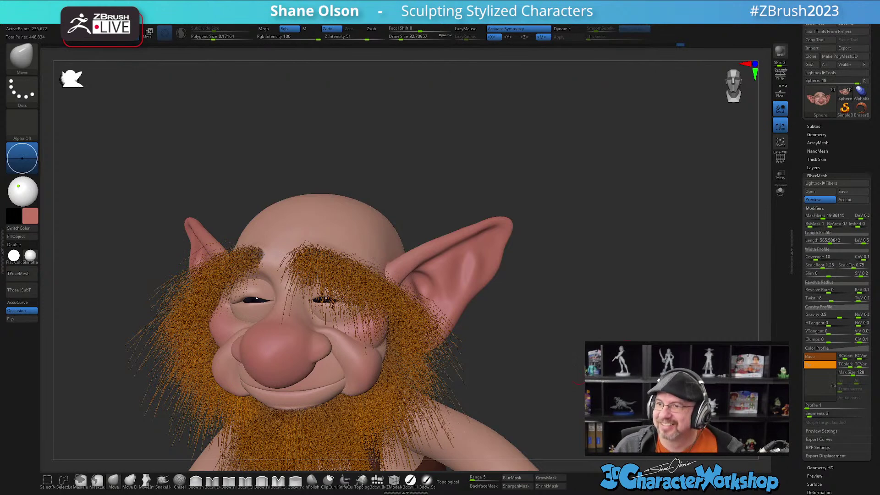
drag(629, 297, 605, 266)
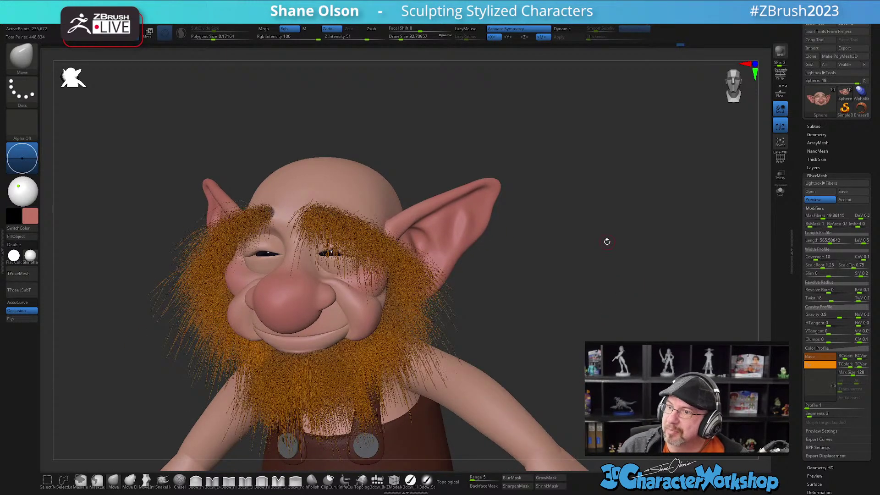
drag(532, 271, 526, 294)
drag(641, 251, 567, 267)
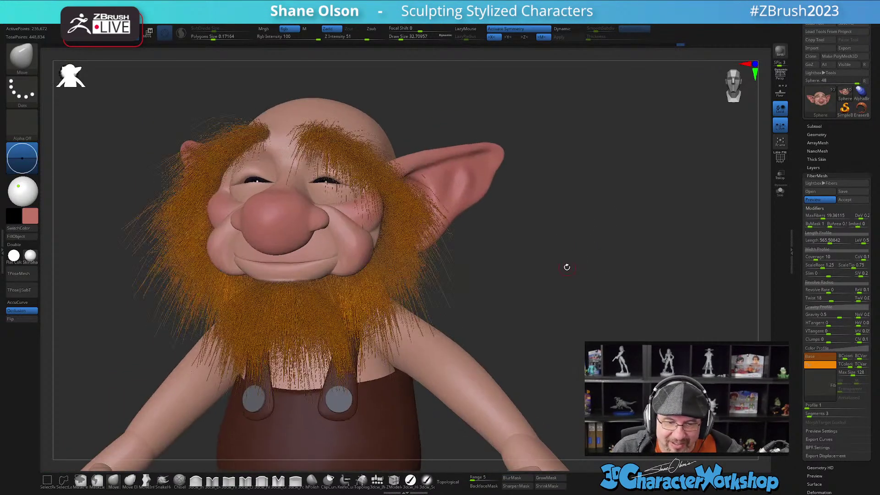
mouse_move(562, 223)
mouse_down()
mouse_move(569, 228)
mouse_move(555, 218)
mouse_up()
key(s)
drag(552, 285, 561, 285)
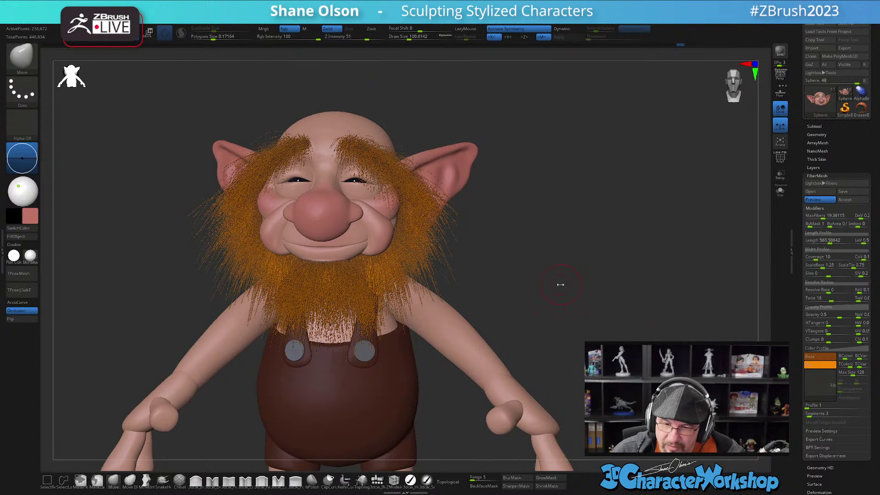
- Render the bearded character with BPR and turn off Occlusion
click(781, 52)
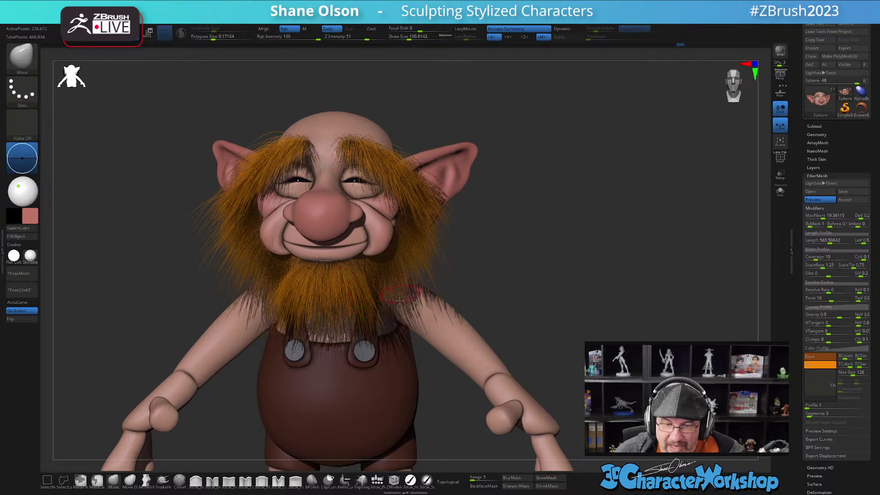
drag(561, 299, 558, 298)
alt+drag(535, 247, 545, 194)
click(9, 312)
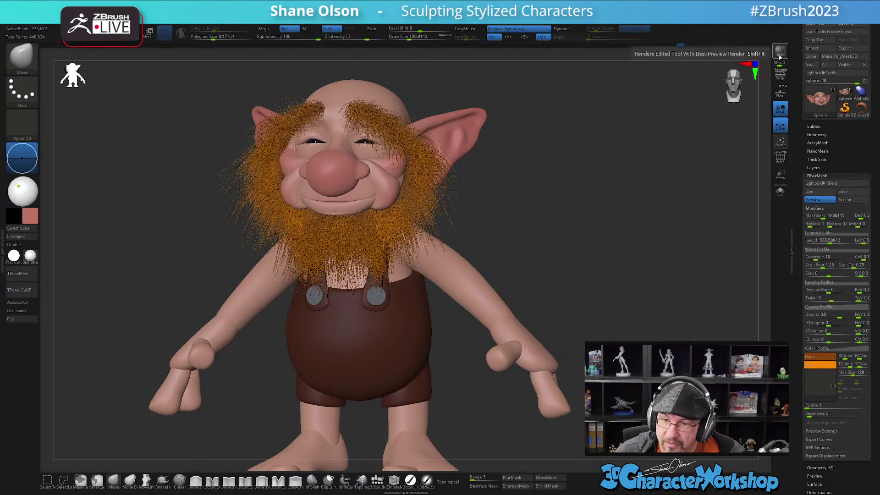
- Adjust the BPR shadow settings and render the bearded character again
click(337, 18)
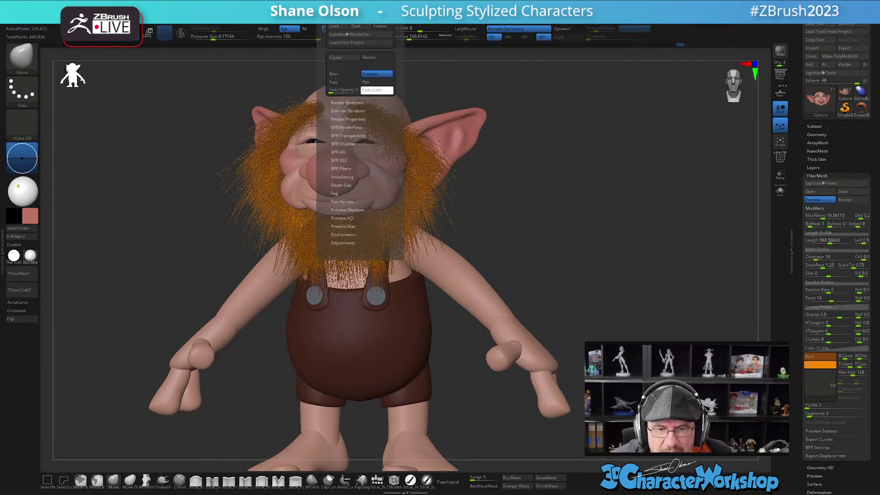
click(356, 144)
drag(353, 152, 342, 153)
click(342, 155)
click(377, 151)
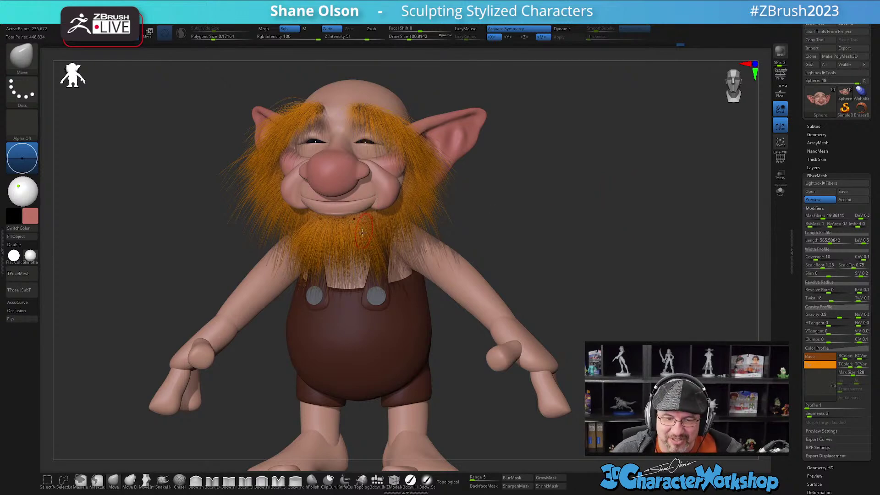
mouse_move(568, 214)
mouse_down()
mouse_move(619, 196)
mouse_move(603, 210)
mouse_move(560, 212)
mouse_up()
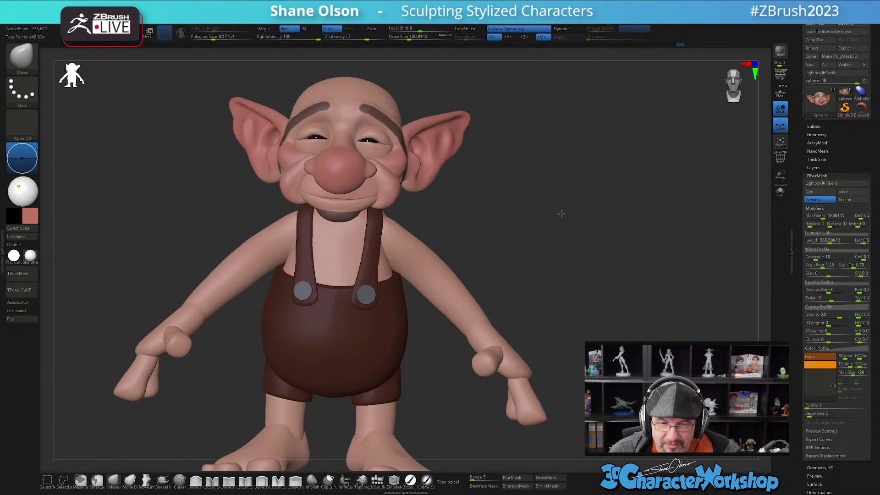
- Raise the fiber twist to about 61, and try a sparse, dark curly fiber preset on the masked strip
drag(559, 169, 520, 193)
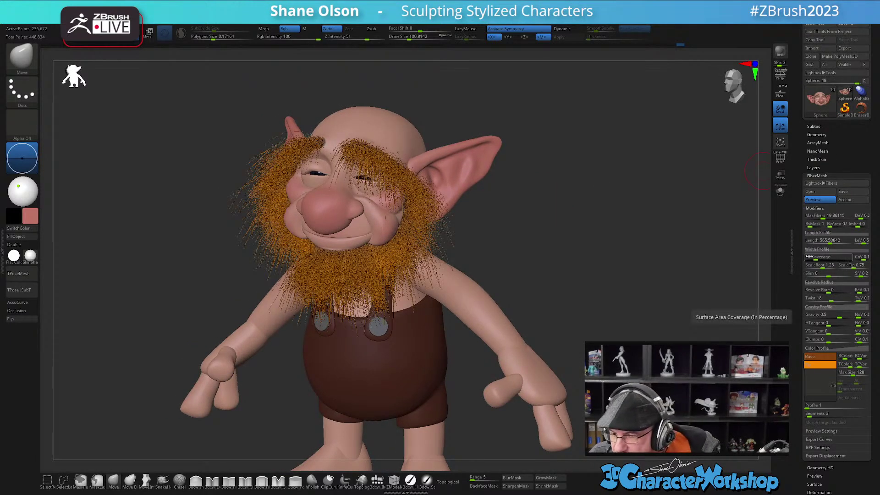
drag(833, 299, 836, 299)
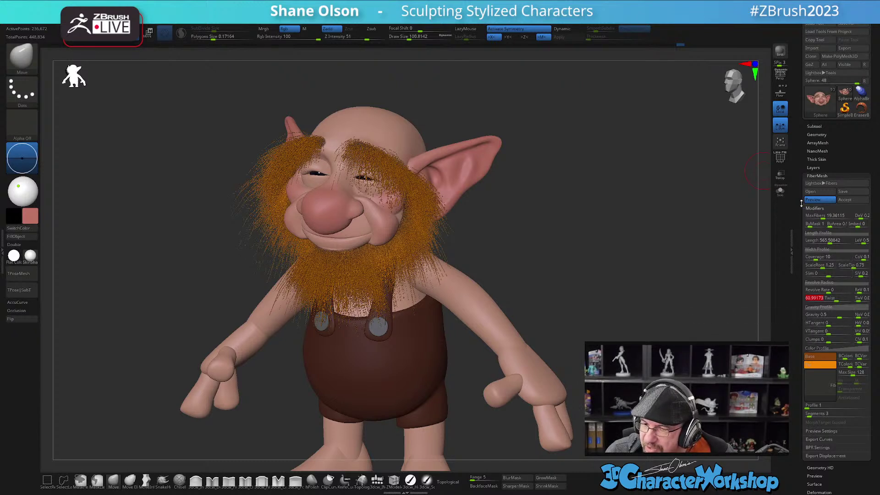
click(845, 192)
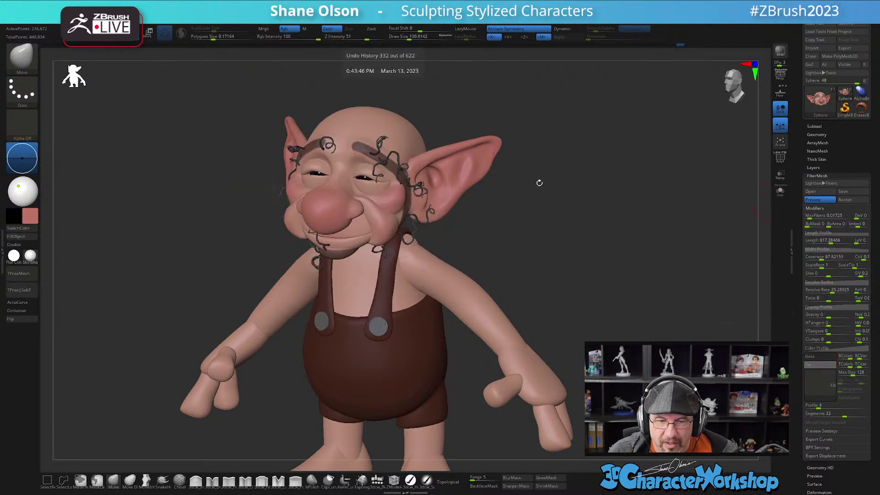
- Raise the curly preset's maximum fiber count to about 2.11, dismiss the sculpting-speed note, and inspect the beard
mouse_move(560, 183)
mouse_down()
mouse_move(573, 179)
mouse_move(560, 186)
mouse_up()
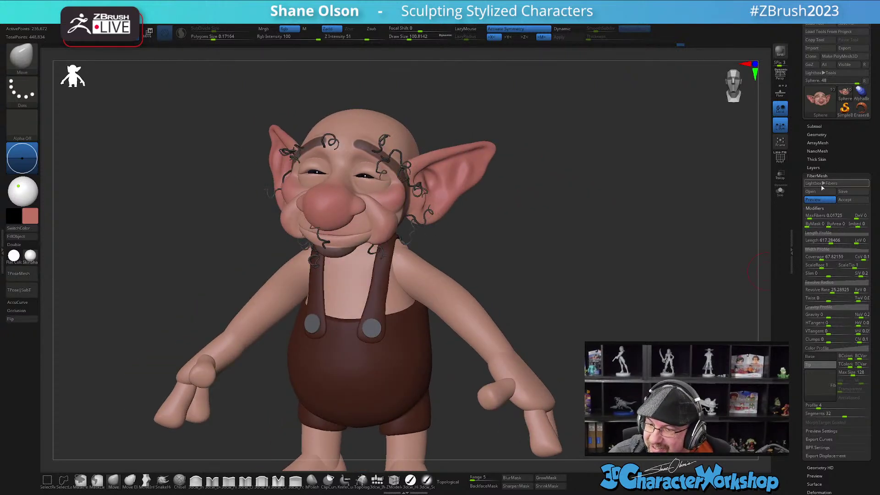
click(814, 217)
drag(813, 217, 816, 217)
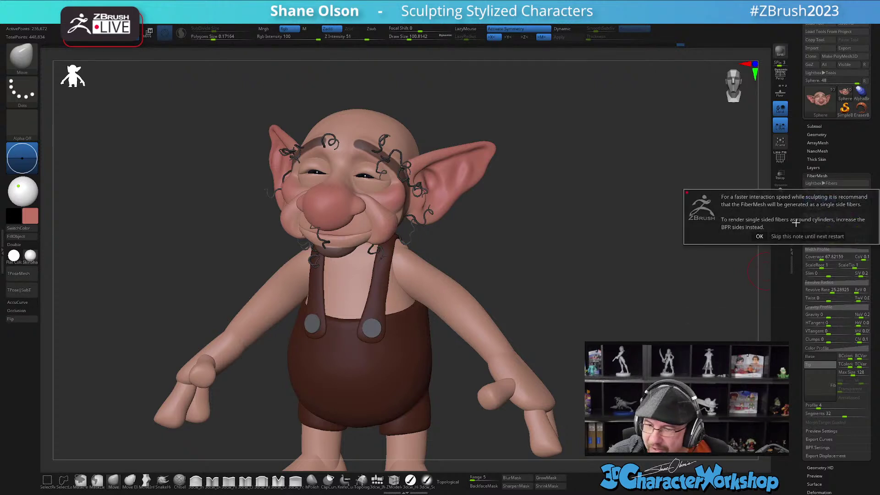
click(760, 236)
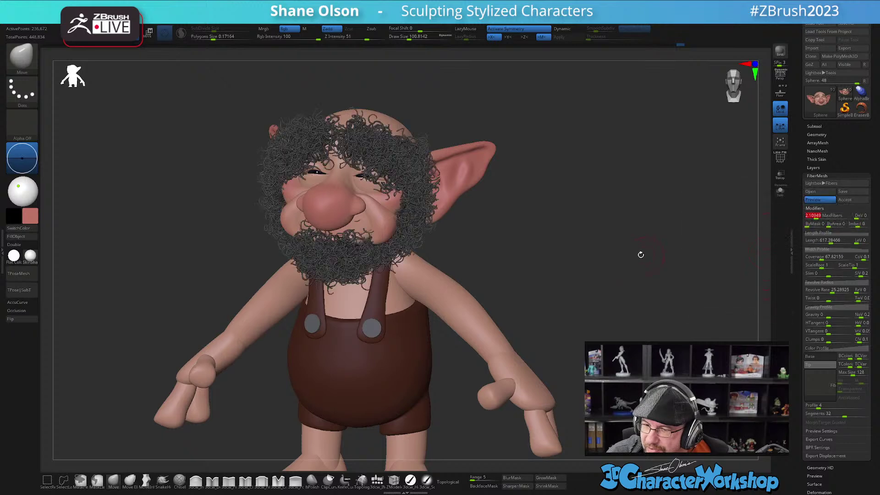
mouse_move(626, 232)
mouse_down()
mouse_move(628, 242)
mouse_move(600, 227)
mouse_move(612, 238)
mouse_up()
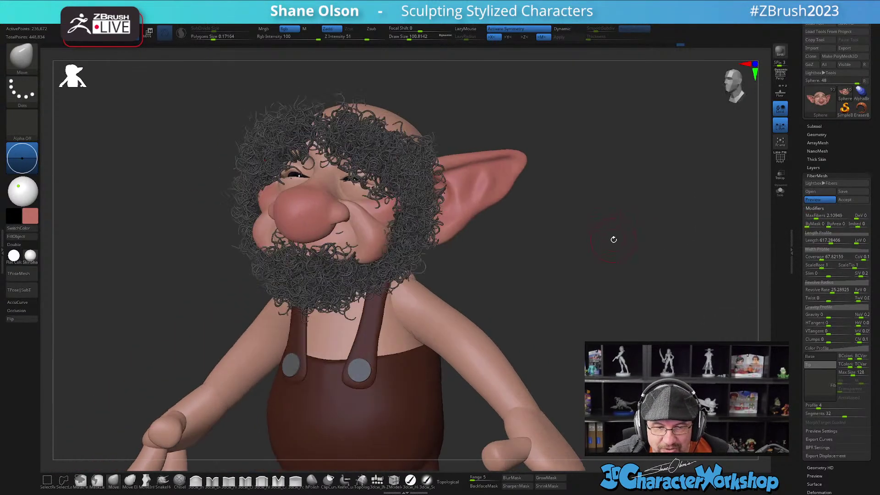
drag(573, 271, 575, 266)
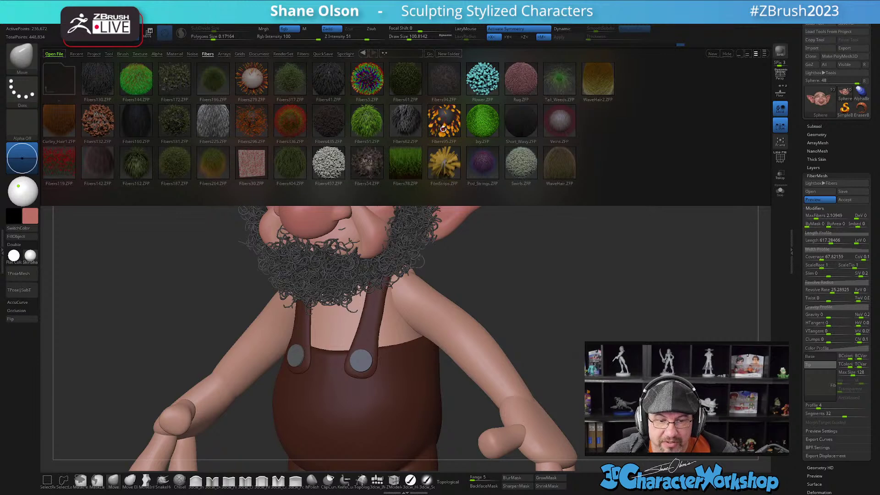
- Load the Fibers78 preset onto the beard and eyebrows and change its tip color to orange
double_click(402, 160)
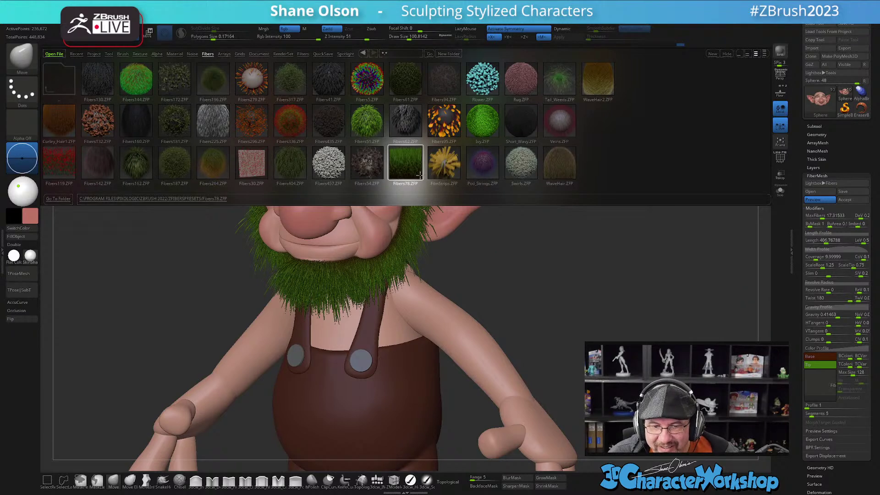
drag(544, 283, 607, 265)
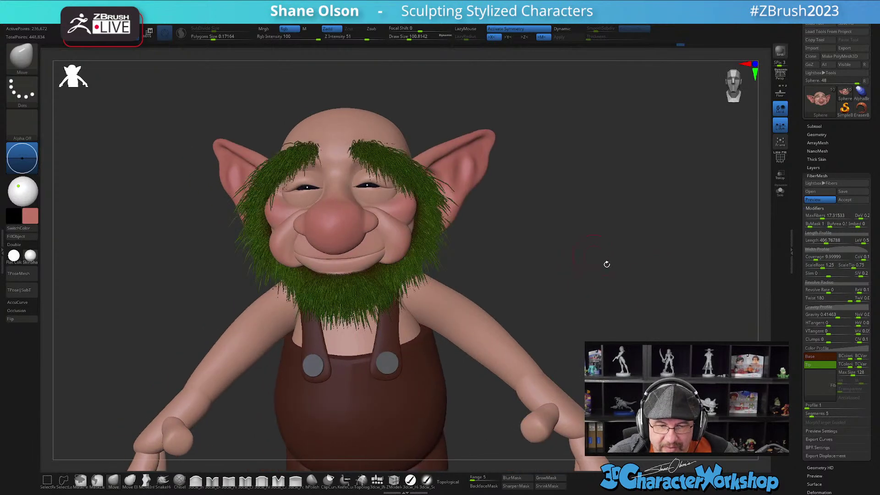
click(816, 365)
click(792, 304)
click(858, 366)
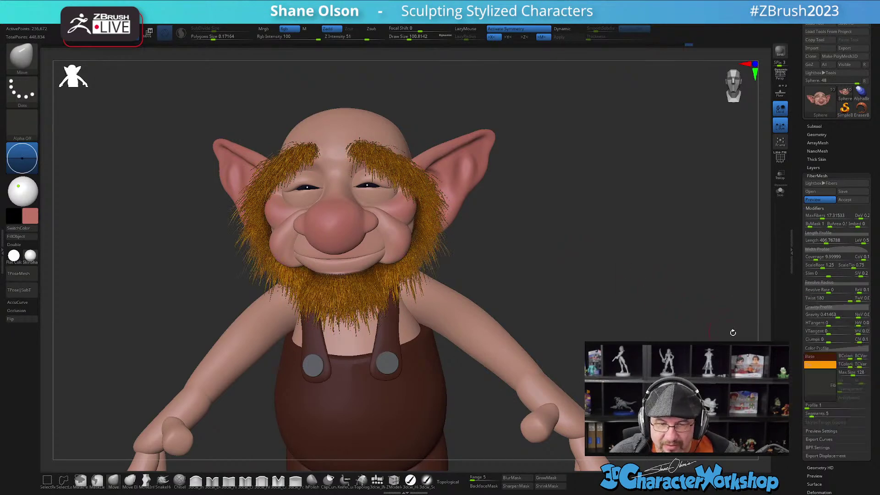
drag(609, 274, 609, 256)
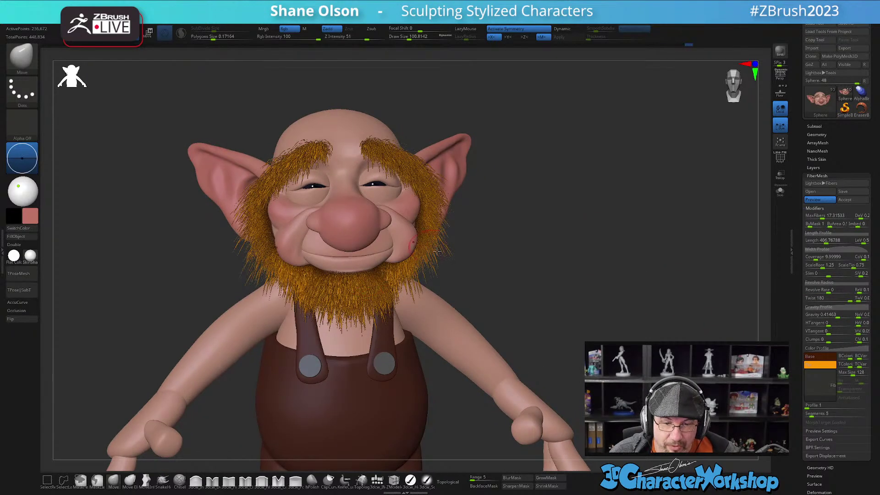
- Load the Fibers225 preset, view the long beard without the preset library, and open the library again
key(comma)
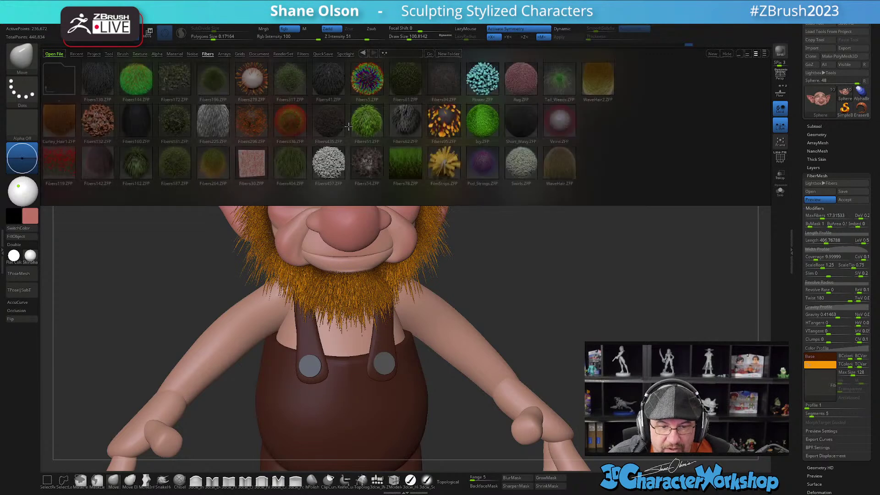
double_click(215, 128)
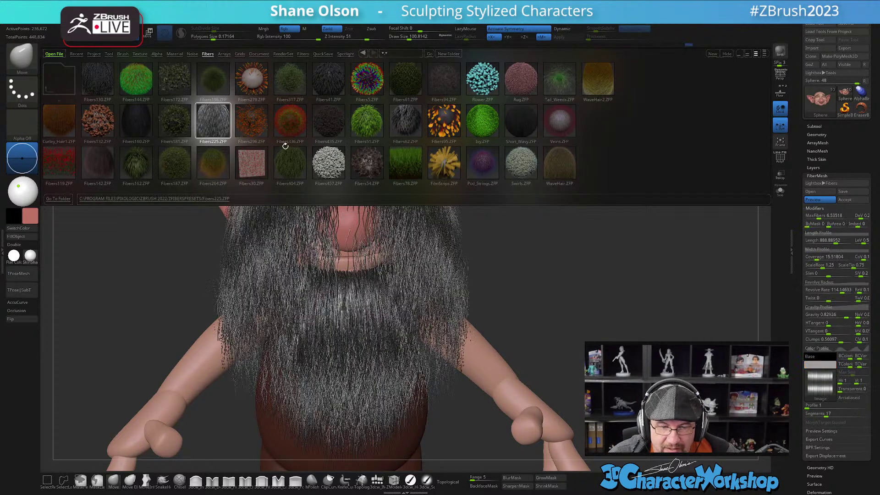
key(comma)
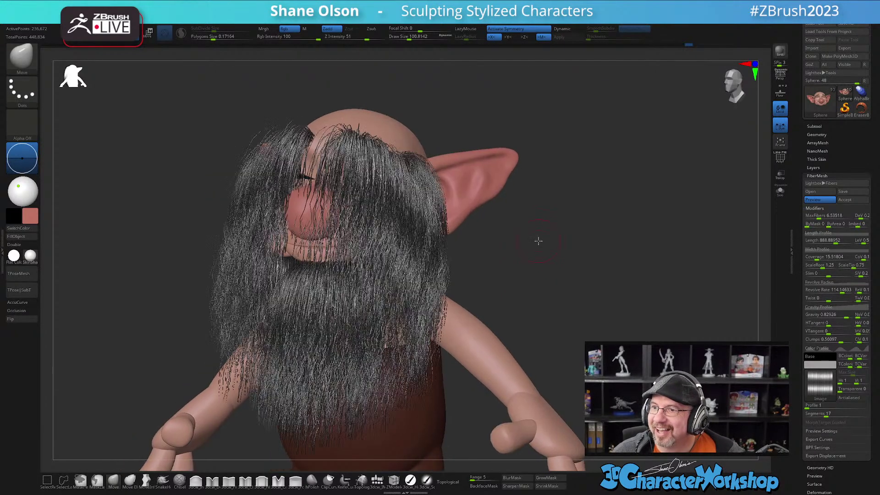
key(comma)
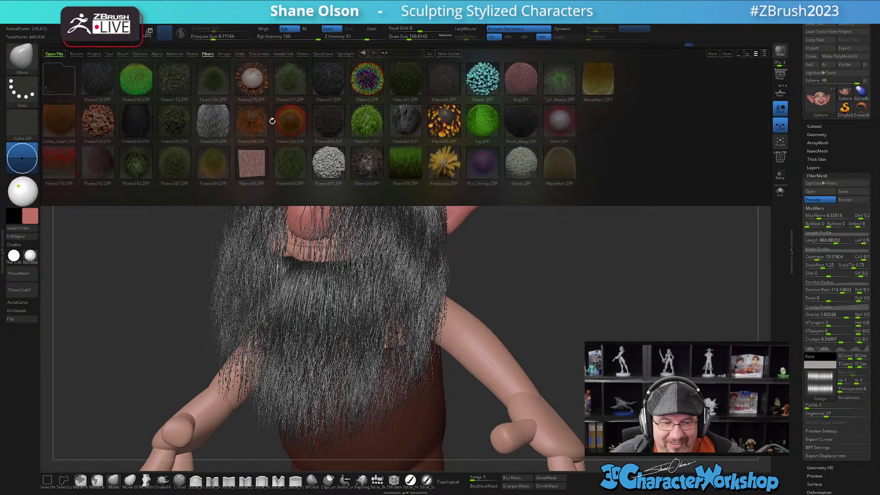
- Load the Fibers132 preset onto the beard and eyebrow strips, view the whole face, and run a test render
double_click(104, 125)
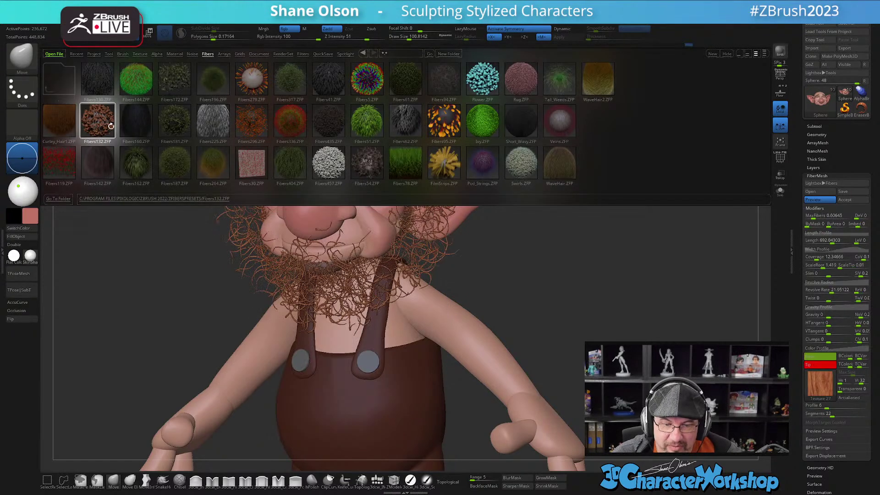
key(comma)
drag(562, 239, 607, 242)
drag(558, 163, 555, 171)
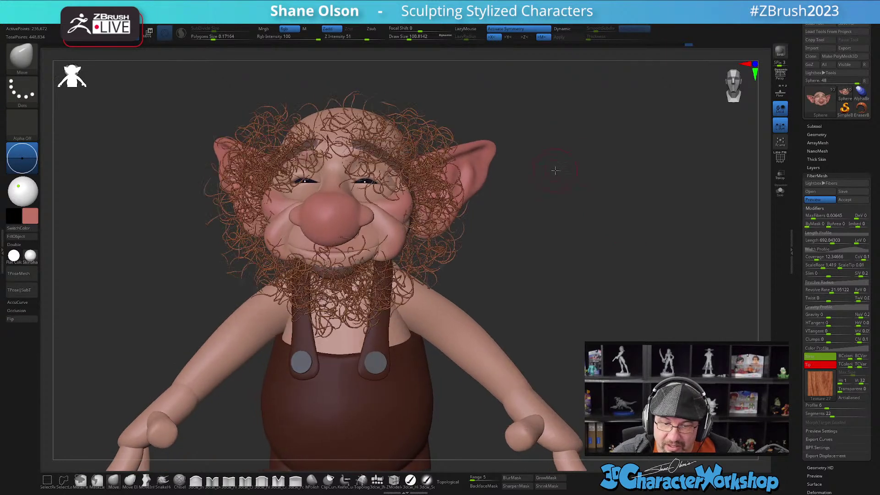
click(781, 53)
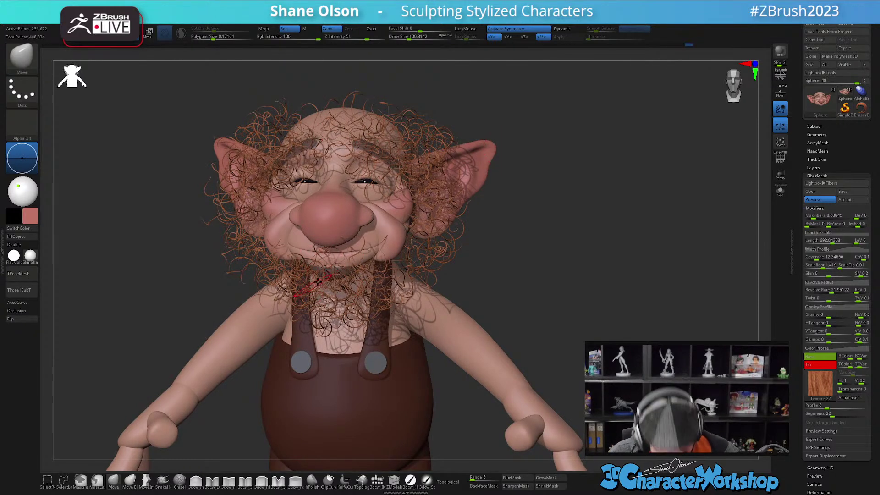
click(514, 221)
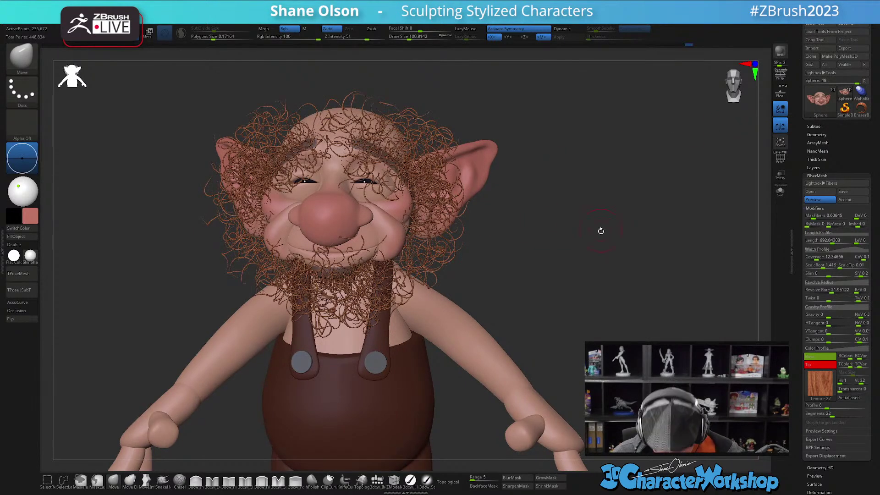
- Load the Fibers142 preset onto the masked strips and view the full character without the preset library
key(comma)
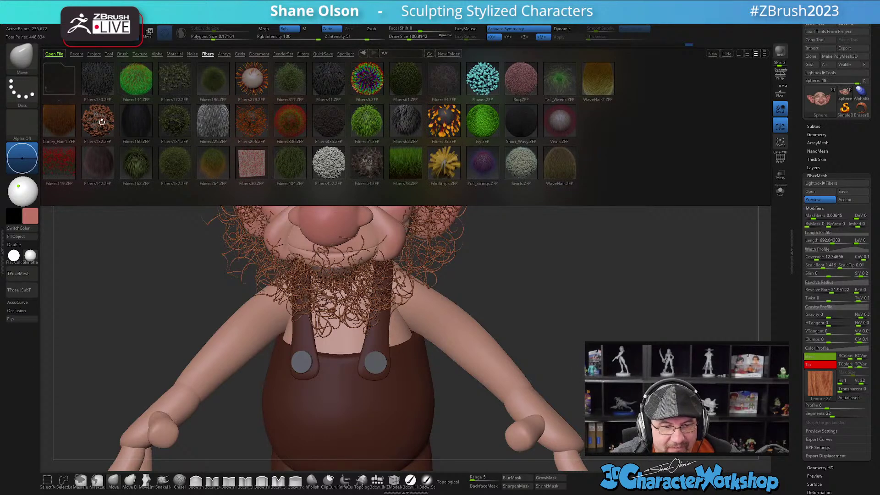
double_click(102, 163)
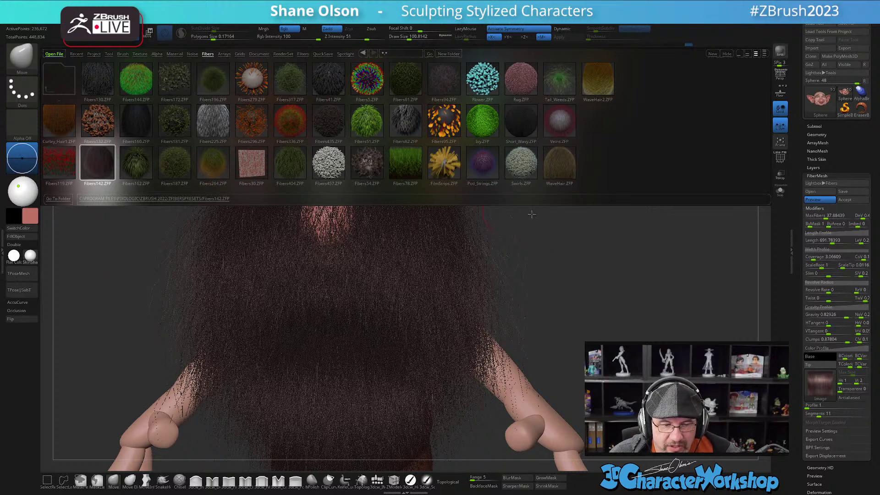
key(comma)
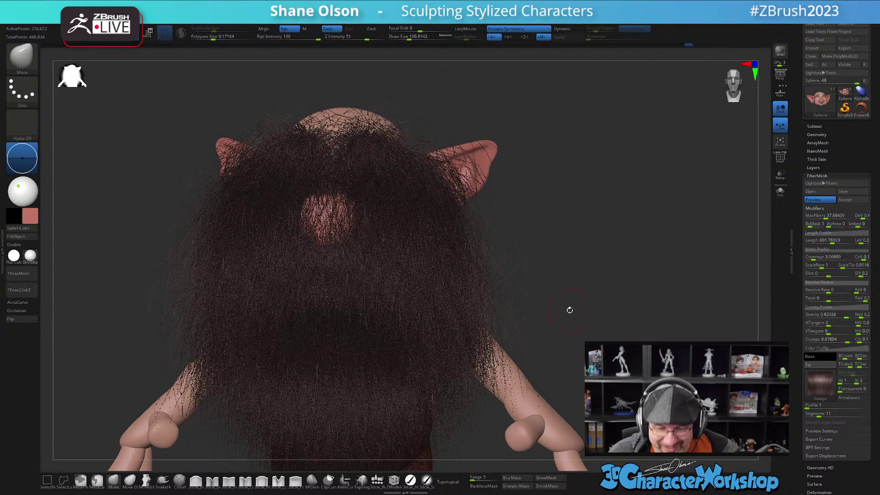
alt+drag(568, 305, 537, 251)
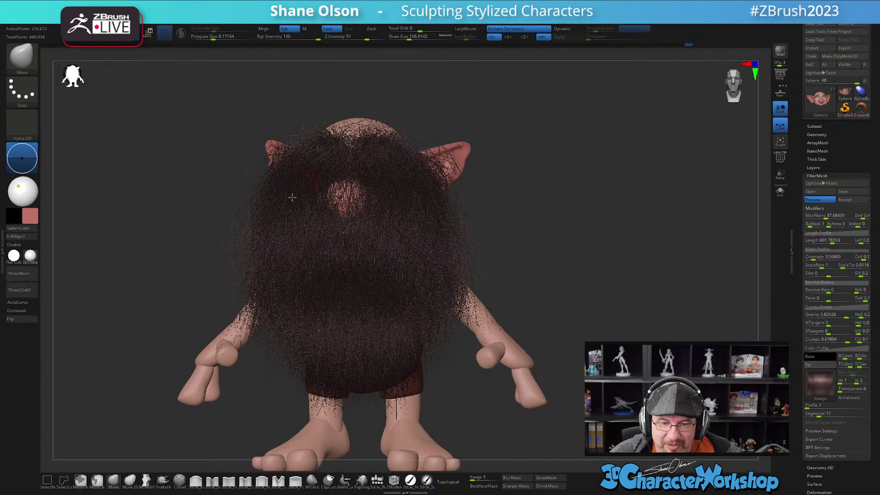
- Set the Fibers142 fiber length to 302.47 and inspect the shortened beard
click(834, 240)
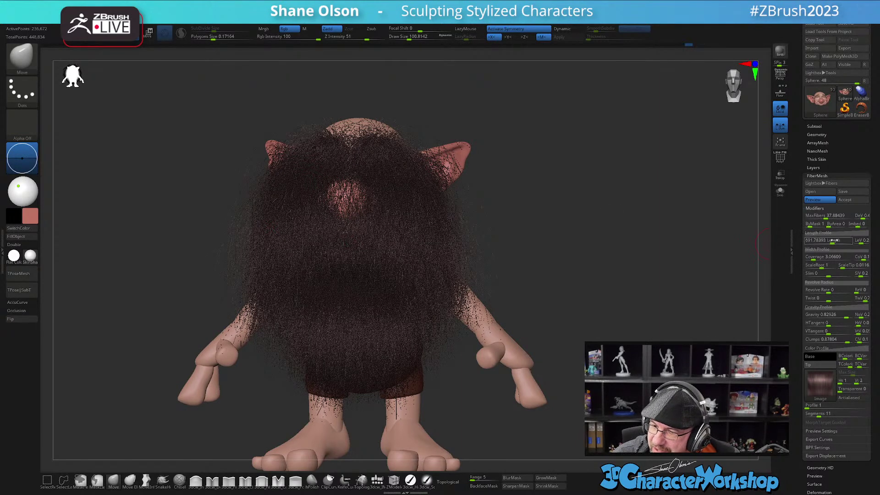
text(302.47)
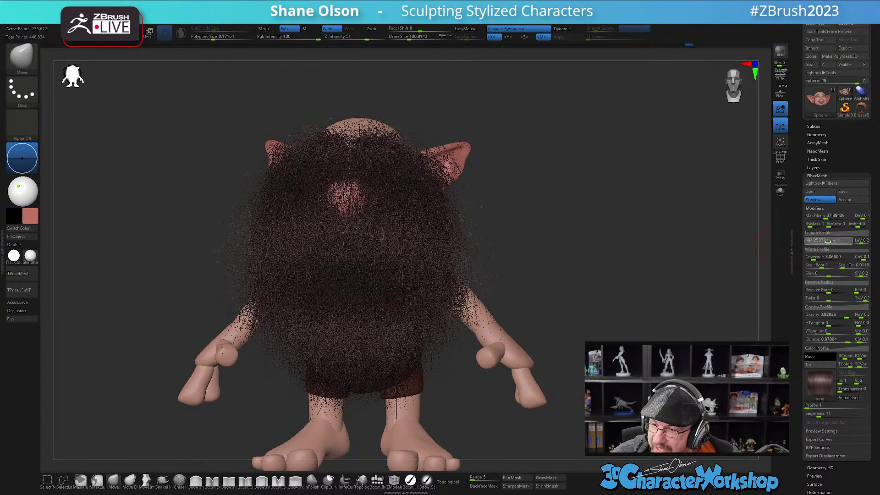
key(Return)
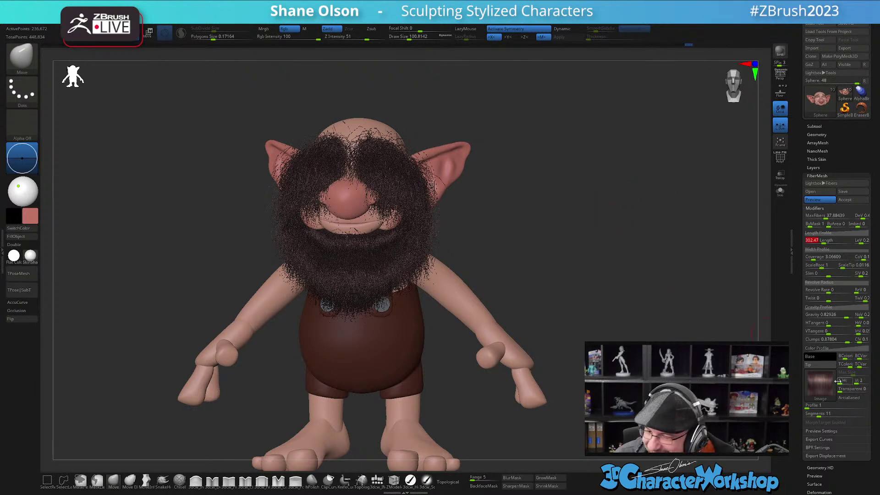
mouse_move(820, 384)
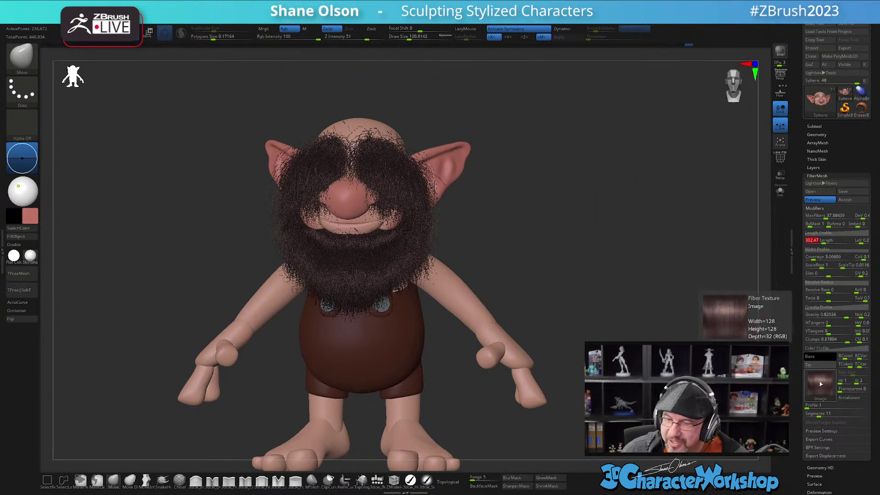
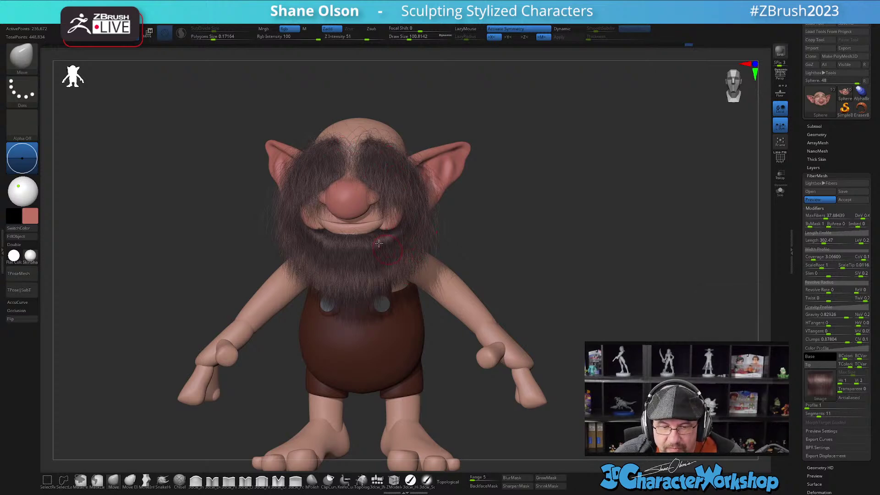
drag(518, 215, 540, 221)
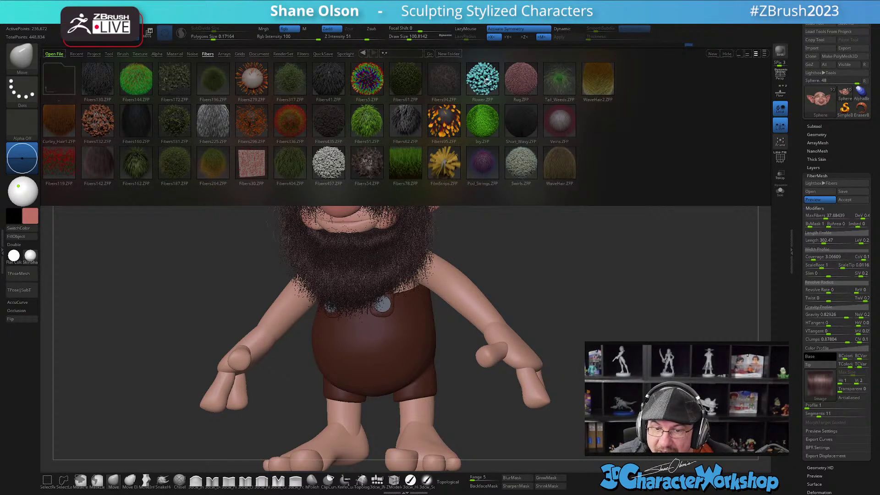
- Load the Tall_Weeds preset onto the masked strips and reduce its fiber length to about 367
double_click(558, 79)
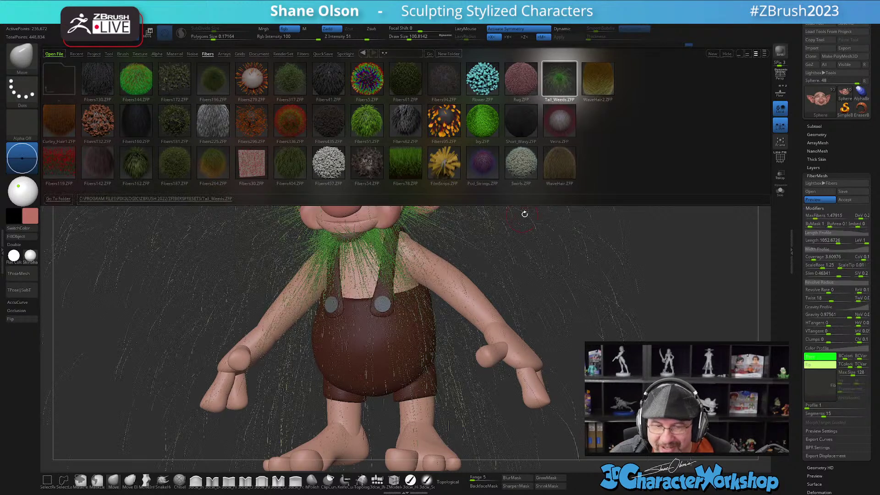
alt+drag(677, 275, 640, 234)
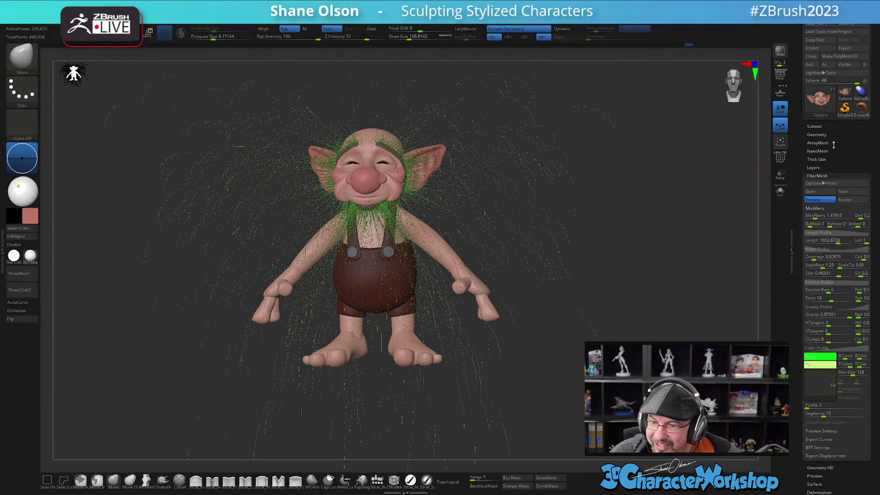
drag(837, 240, 816, 240)
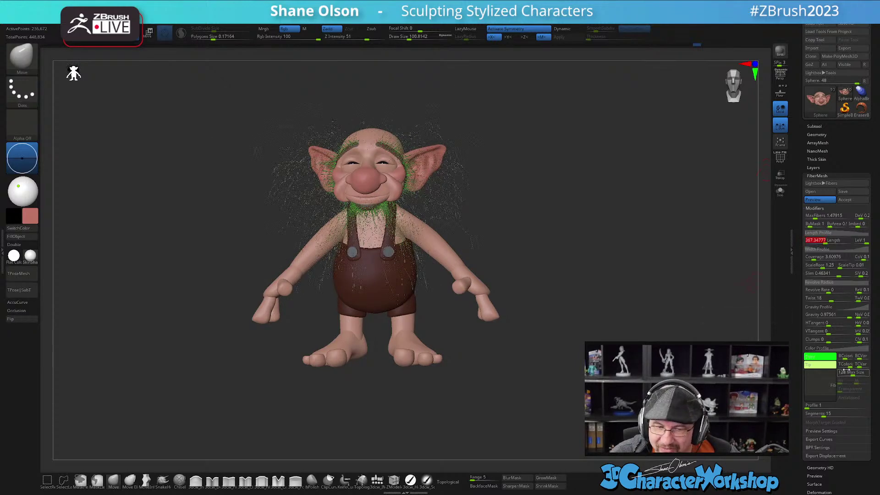
- Change the weed fibers' tip color to orange and base color to brown, and test-render the result
click(832, 364)
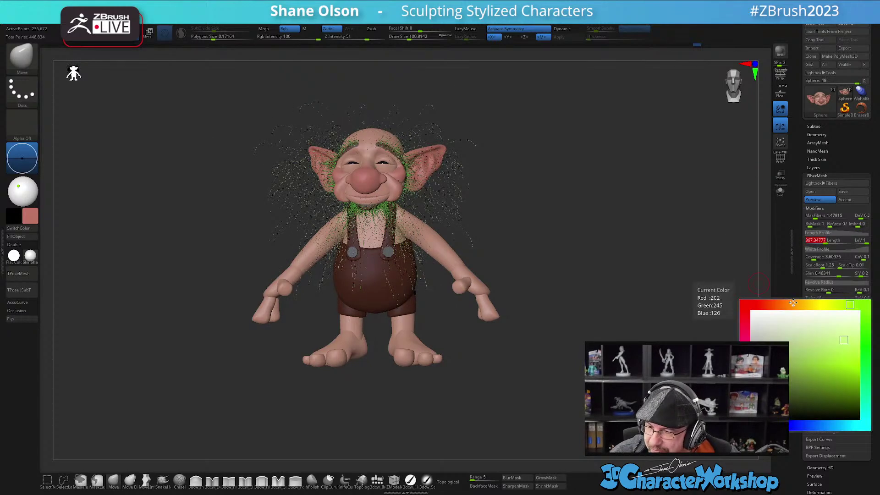
drag(844, 359, 855, 365)
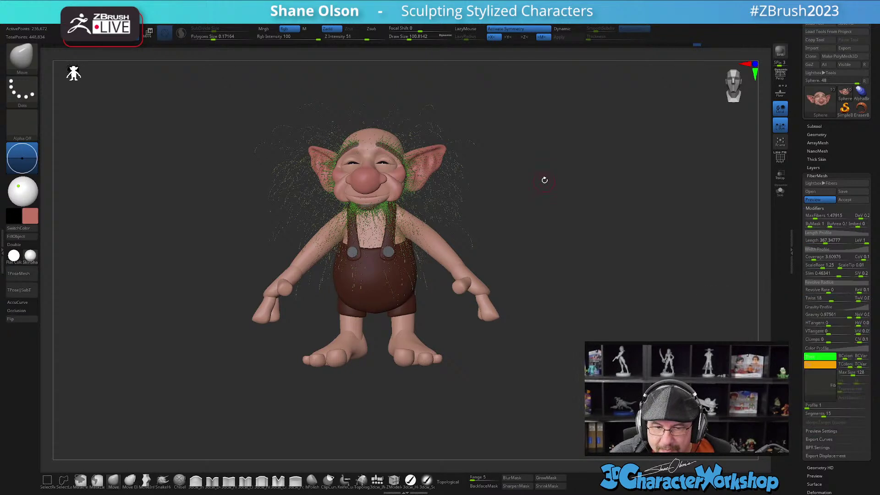
click(828, 355)
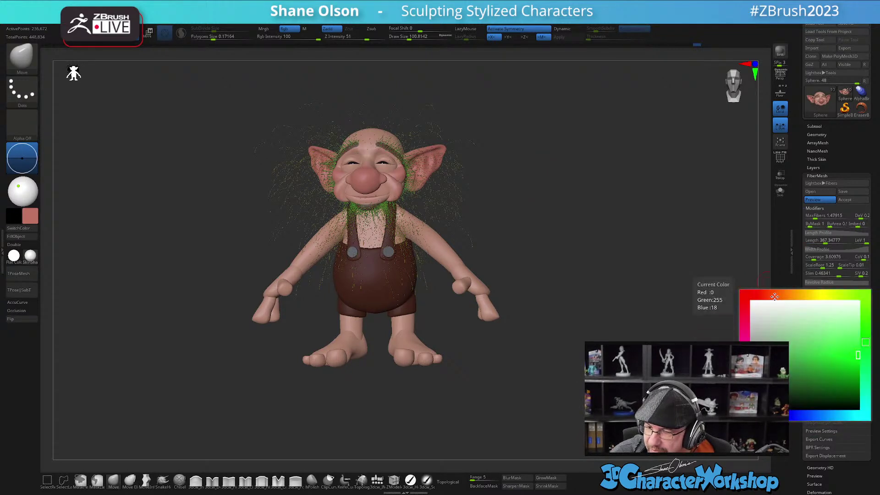
click(793, 294)
click(804, 374)
drag(573, 200, 577, 216)
drag(656, 232, 638, 234)
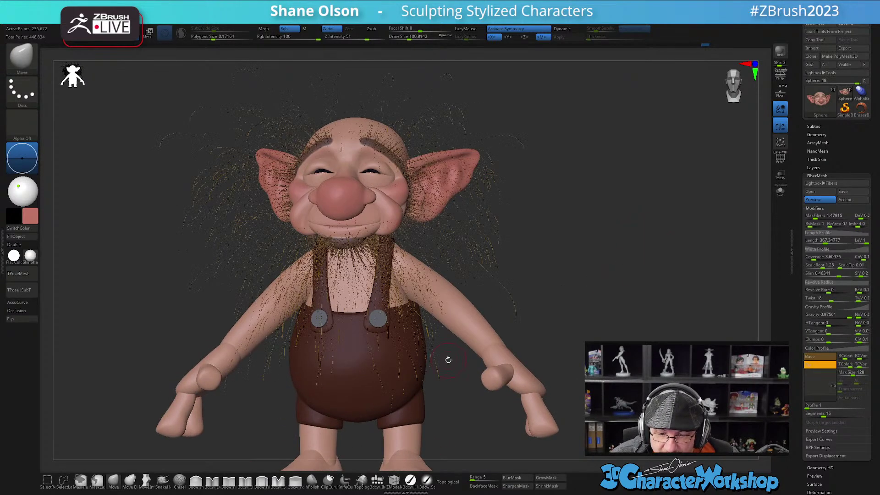
click(781, 54)
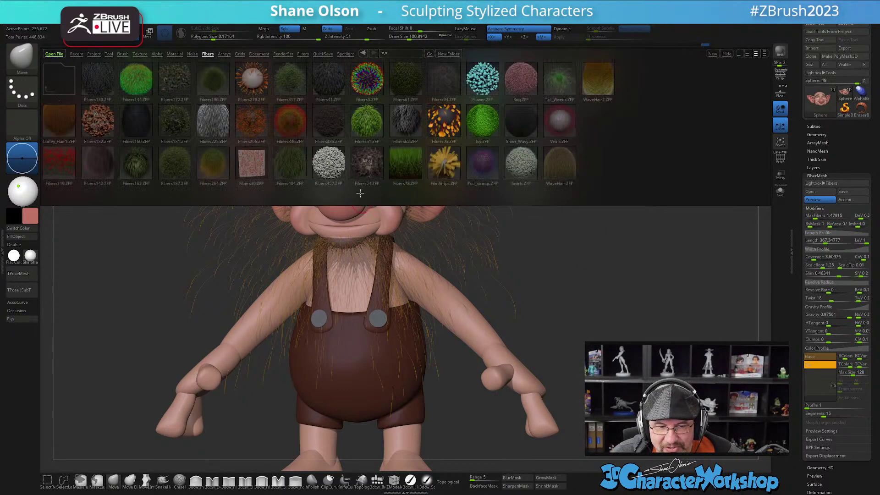
- Try the Fibers404 preset on the beard strips, and load the black Fibers160 preset in its place
double_click(295, 163)
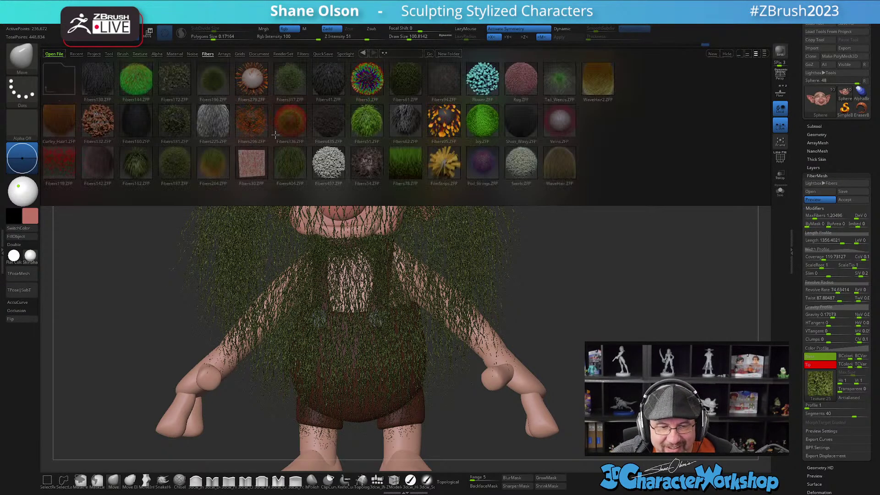
double_click(138, 123)
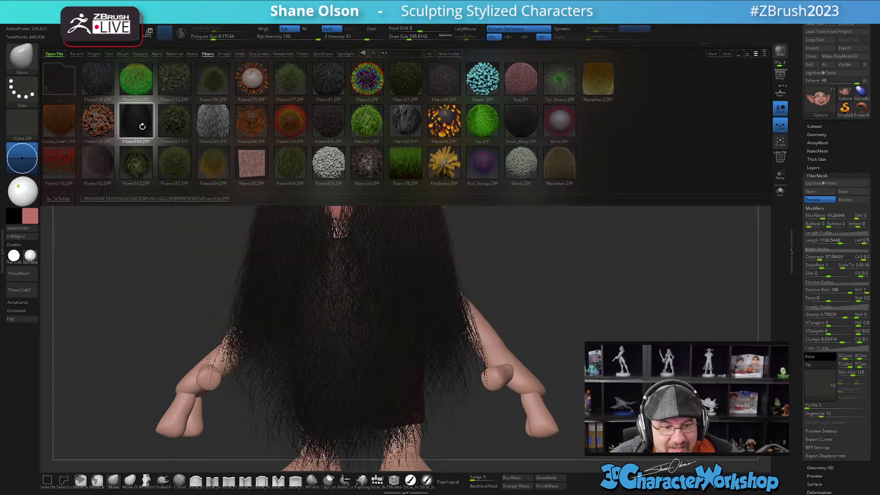
drag(571, 235, 574, 246)
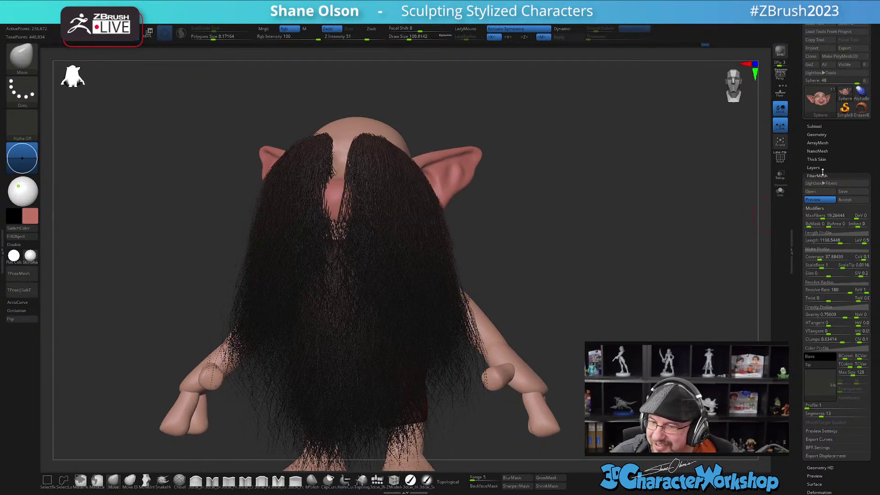
- Set the black fibers' length to about 515 and, after trying negative gravity, their gravity to about 0.39
click(827, 242)
click(828, 242)
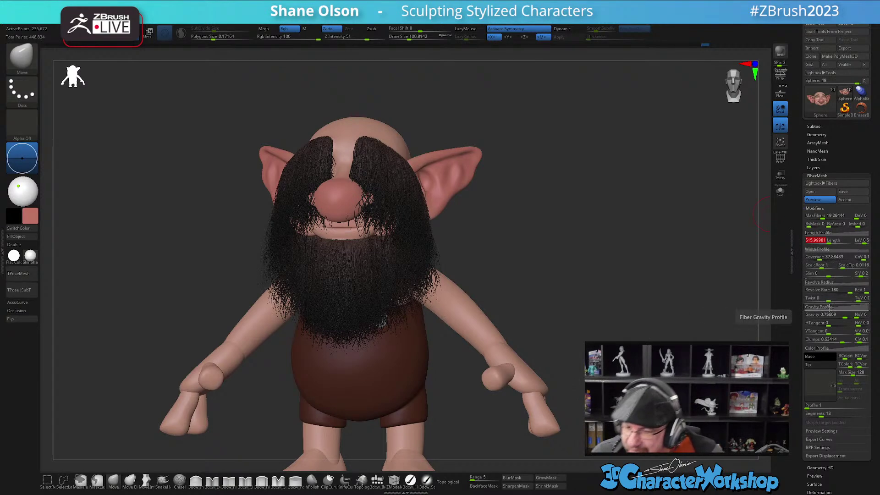
drag(831, 314, 827, 314)
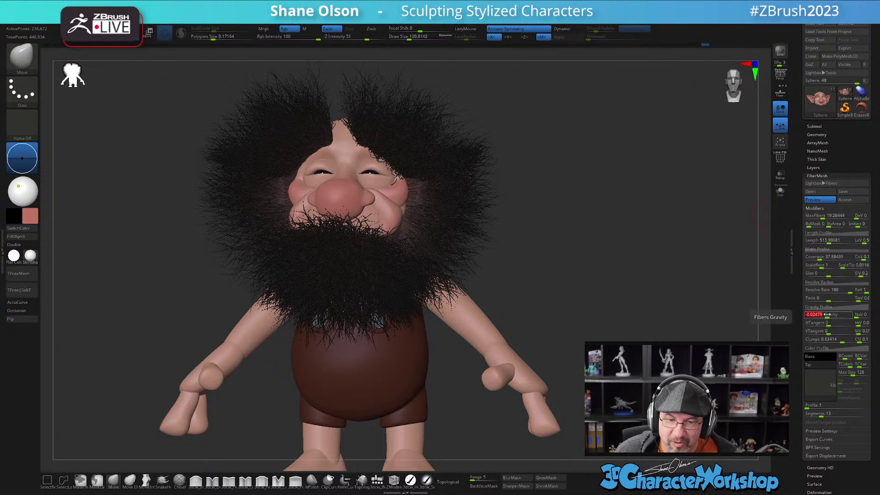
drag(826, 316, 819, 317)
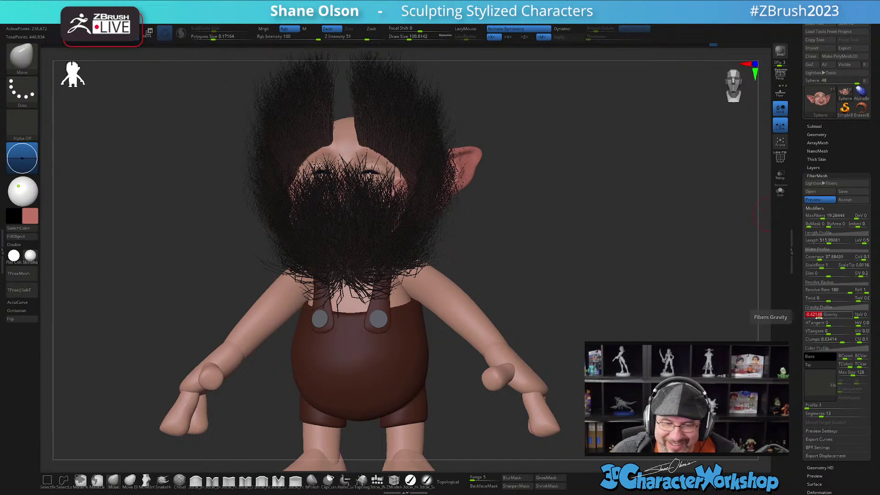
drag(818, 317, 837, 318)
drag(588, 234, 560, 238)
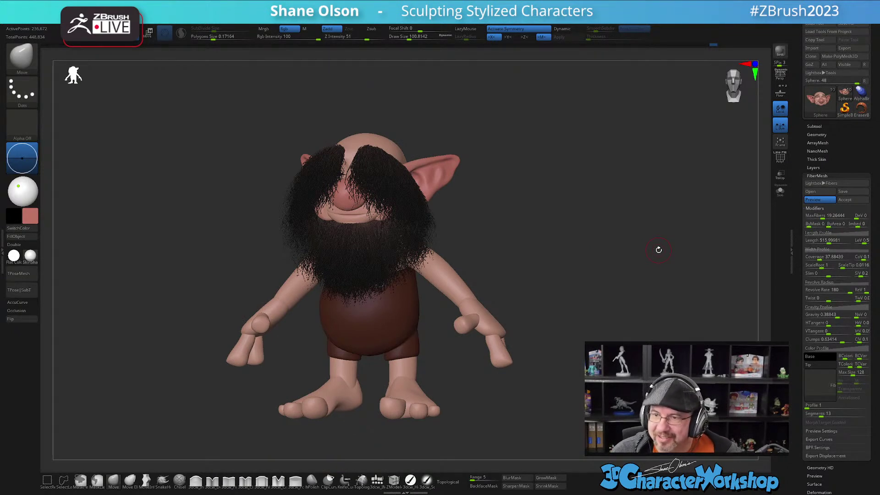
click(528, 243)
drag(529, 244, 532, 248)
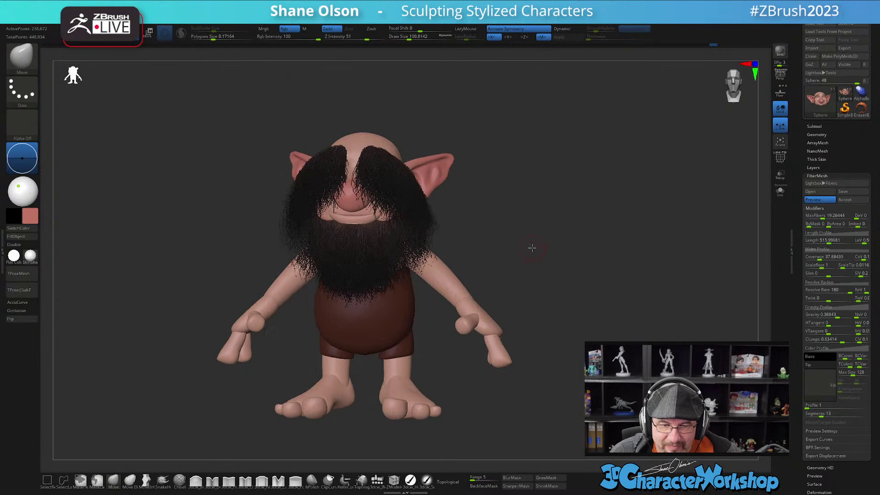